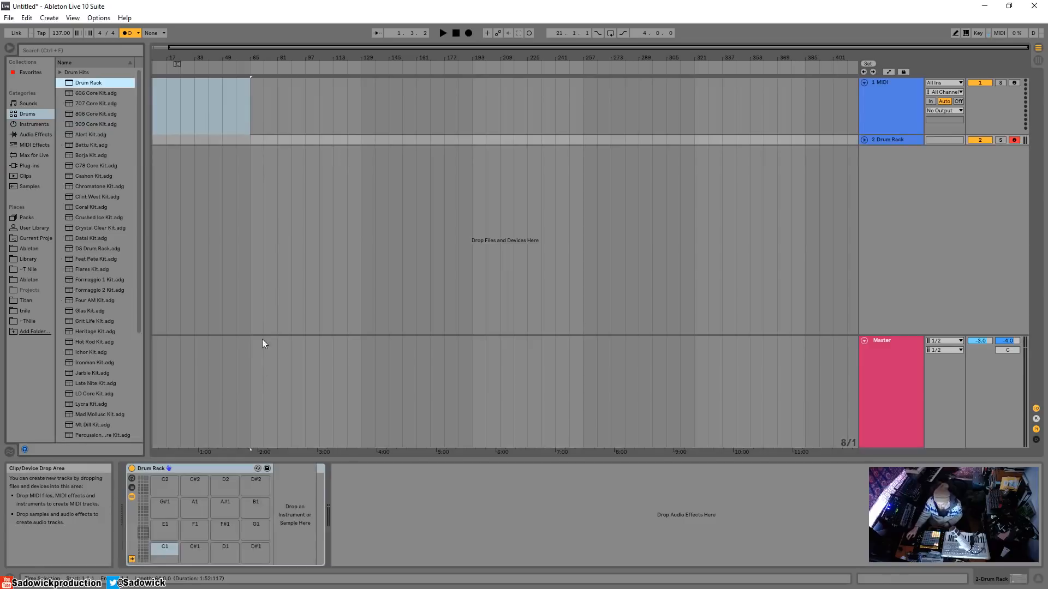
Open the VEDH Bassdrums folder inside the Vengeance Essential Deep House pack of the sample Library.
left_click(28, 259)
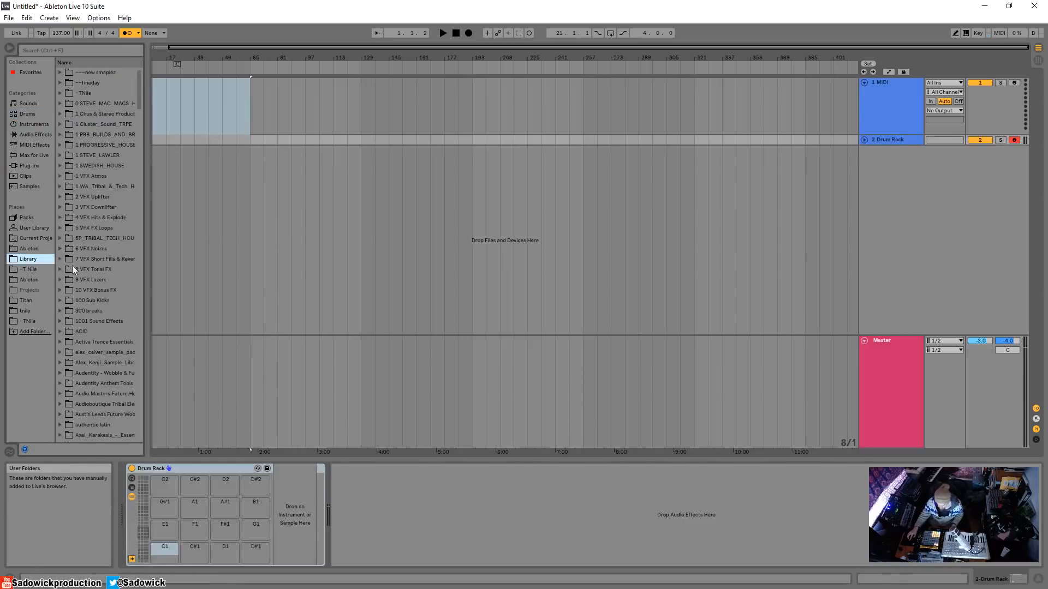
scroll(82, 270, "down", 10)
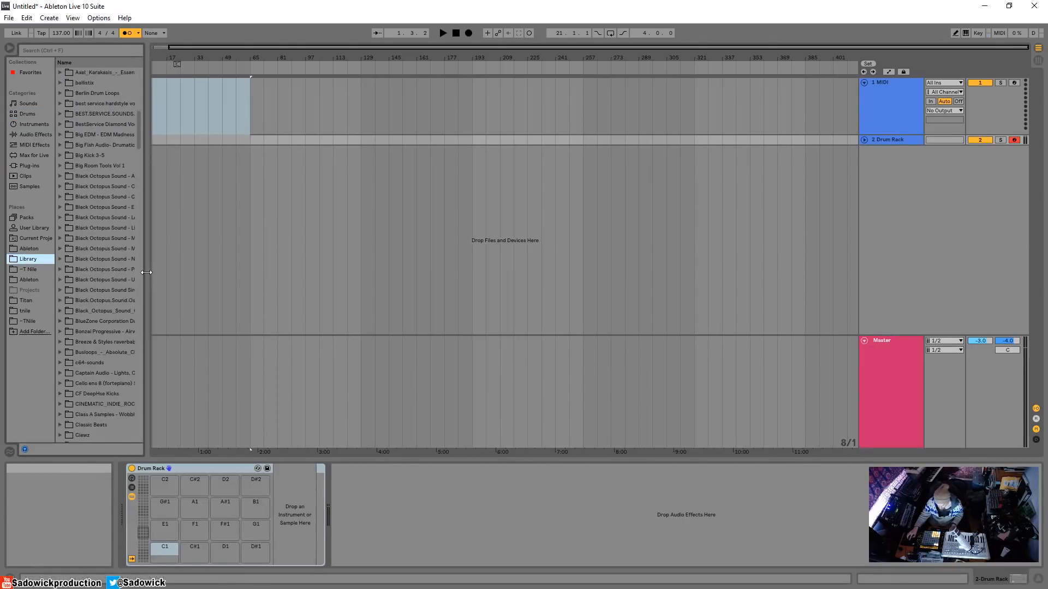
left_click_drag(147, 273, 154, 272)
scroll(74, 335, "down", 15)
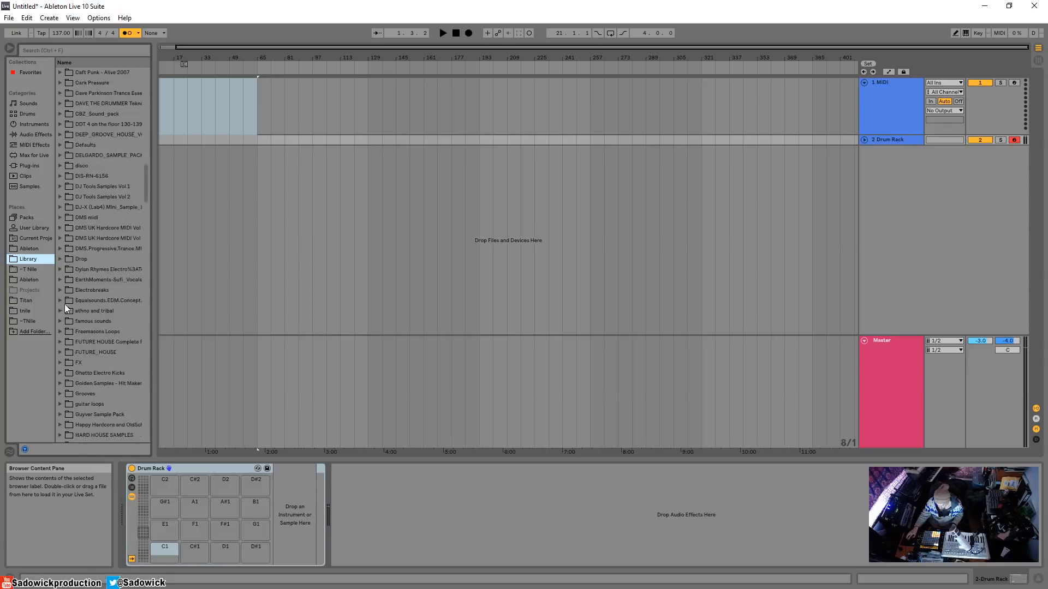
left_click_drag(143, 156, 143, 371)
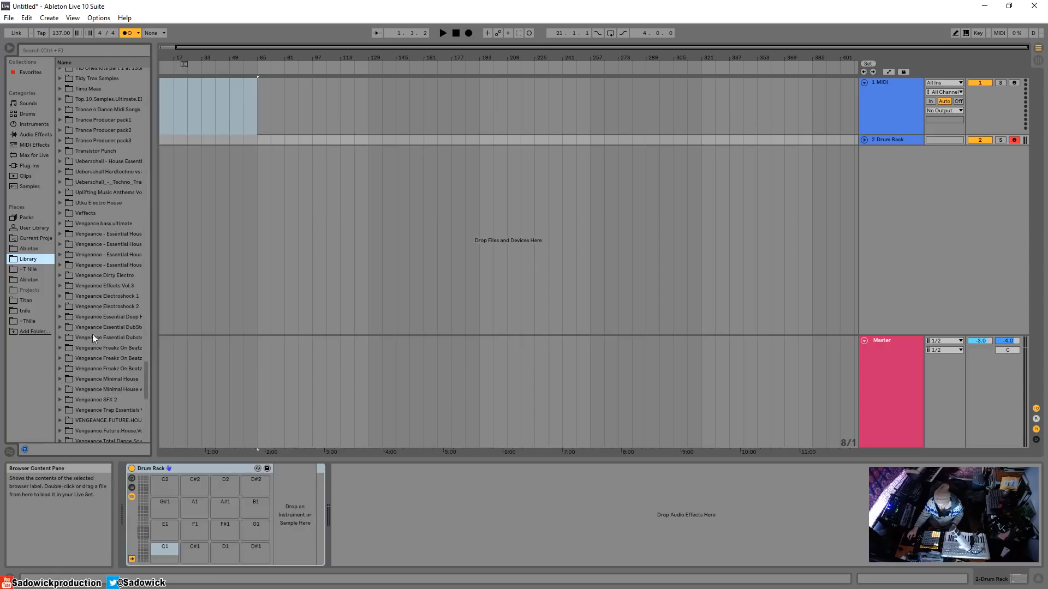
left_click(60, 317)
left_click(66, 327)
Audition the bass drum samples and load VEDH Bassdrum 008 onto the Drum Rack's C1 pad.
key("Down")
key("Down")
key("Down")
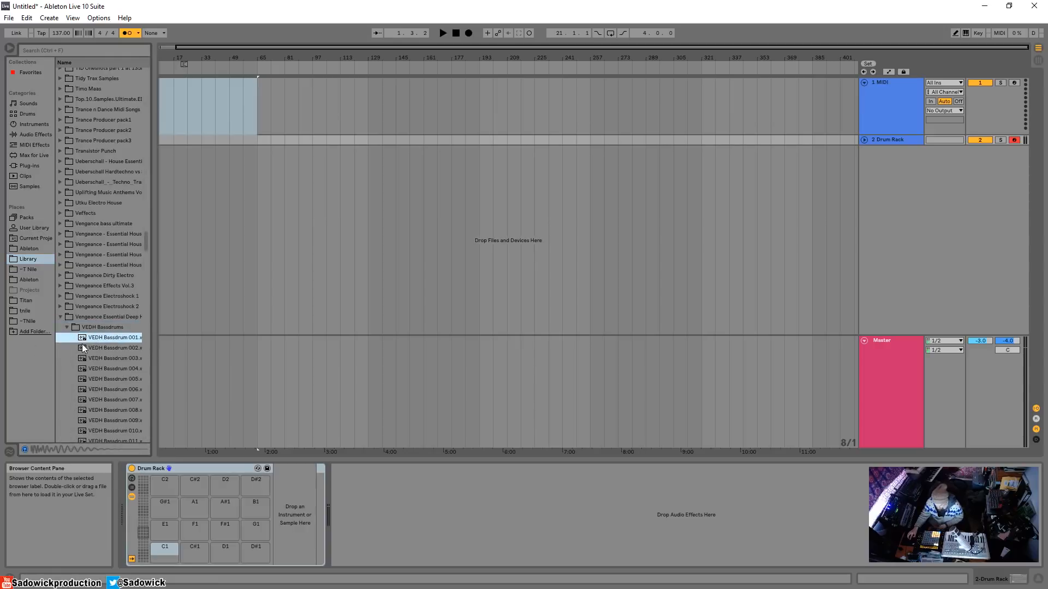
key("Down")
key("Down")
key("Down")
key("Down")
key("Down")
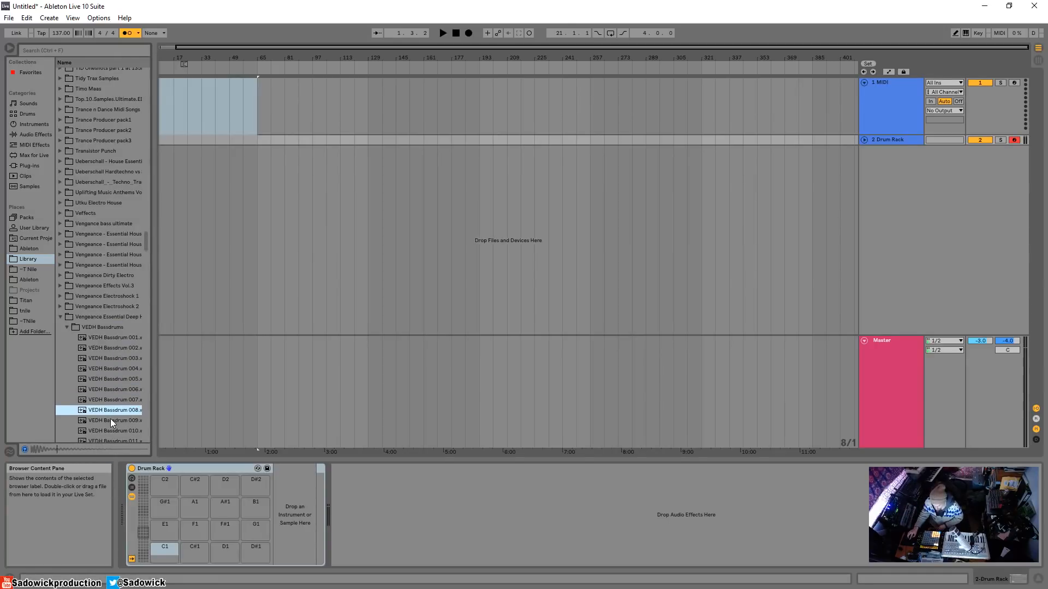
left_click_drag(94, 411, 164, 553)
Collapse the VEDH Bassdrums folder and expand VEDH Claps in the same pack.
left_click(61, 318)
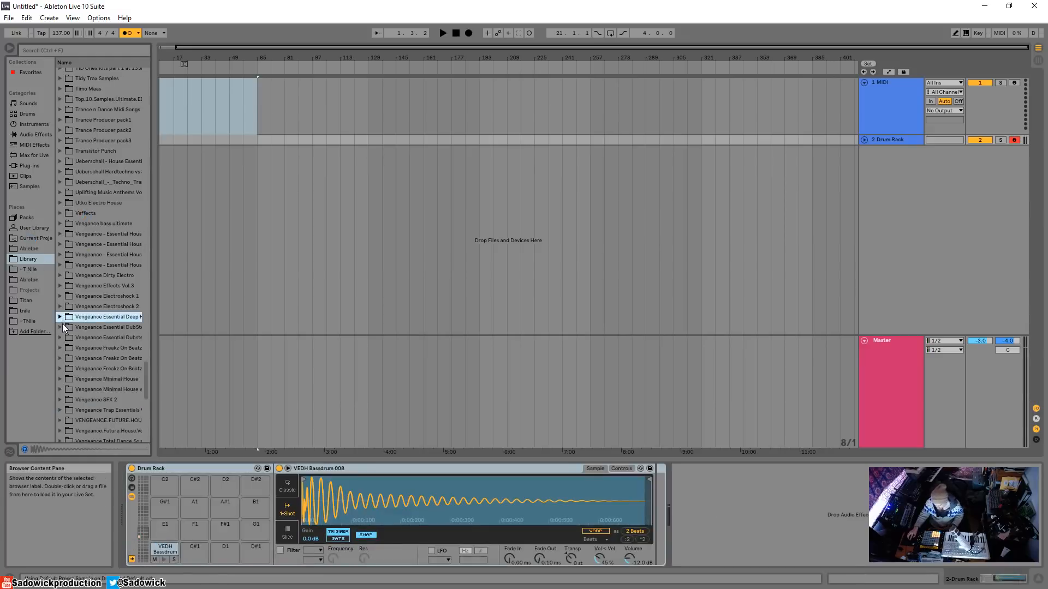
left_click(60, 327)
left_click(60, 328)
left_click(60, 316)
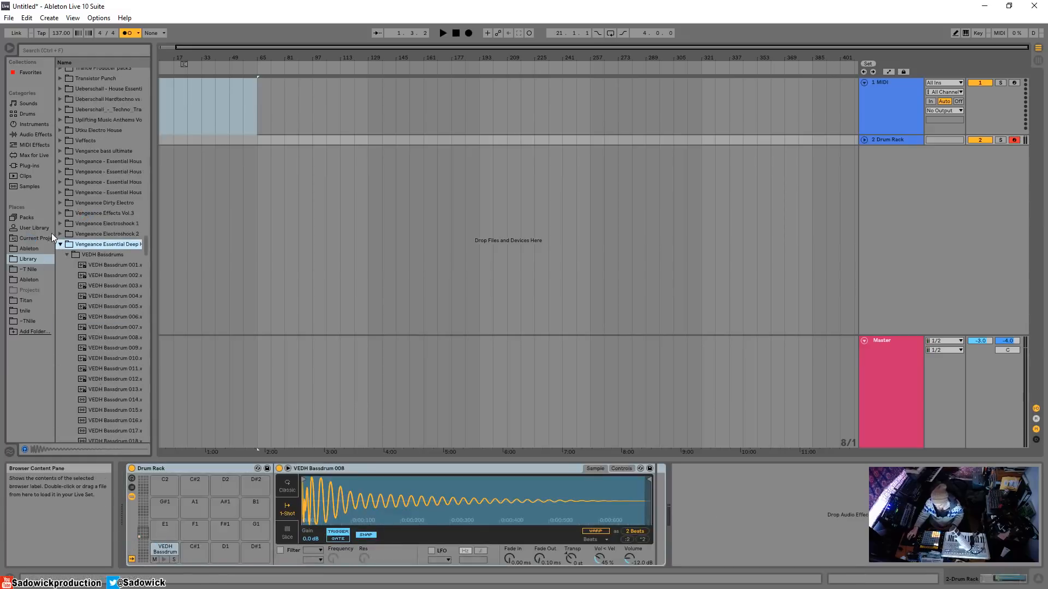
left_click(70, 255)
key("Down")
key("Right")
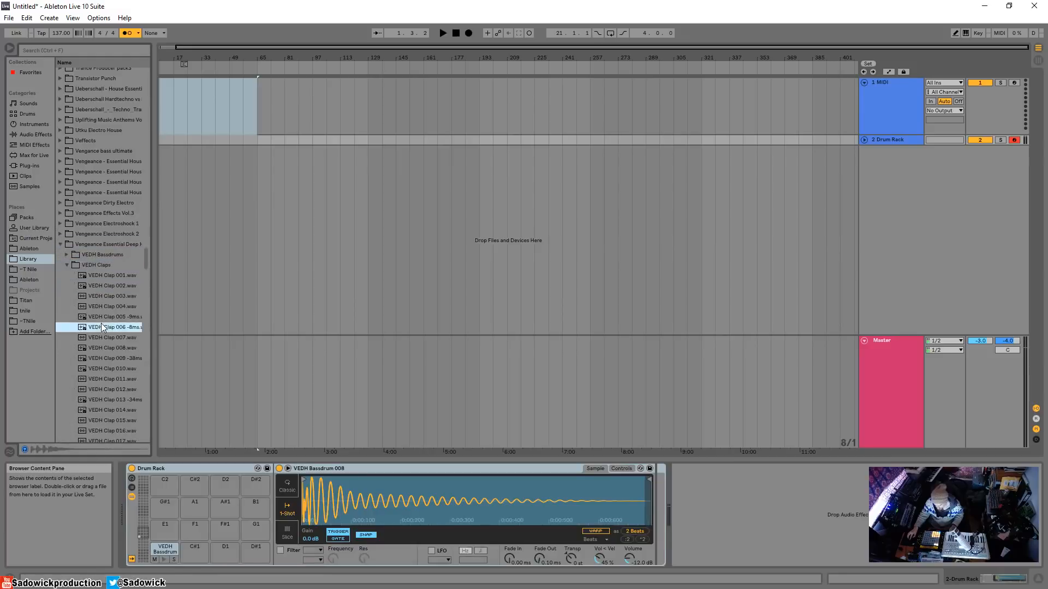
Audition the clap samples and load VEDH Clap 137 -3ms onto the Drum Rack's C#1 pad.
scroll(103, 319, "down", 3)
key("Down")
key("Down")
key("Down")
key("Down")
key("Down")
key("Down")
key("Down")
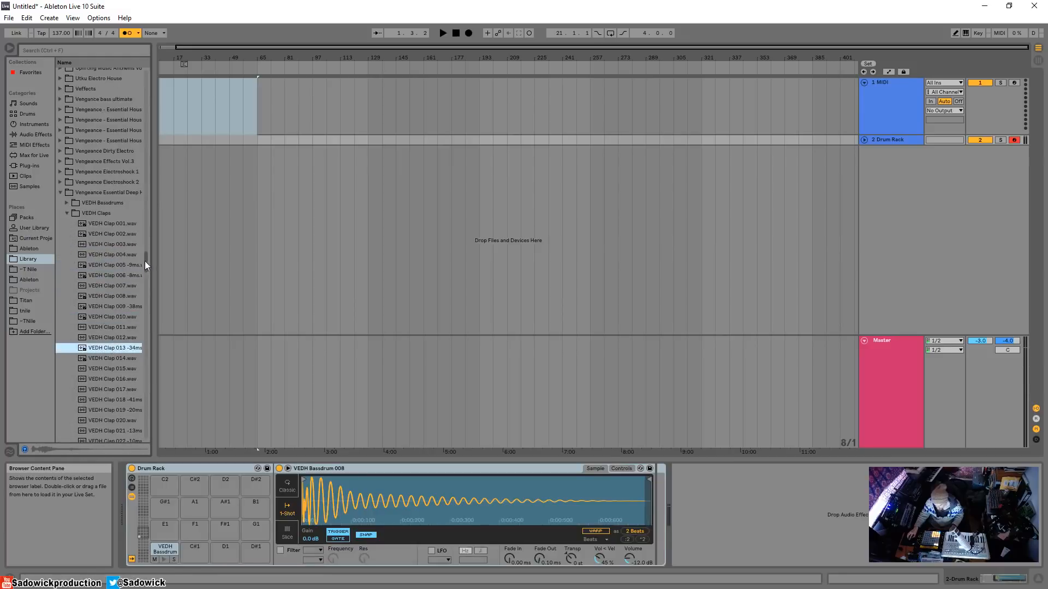
left_click_drag(145, 262, 159, 330)
key("Down")
key("Down")
key("Down")
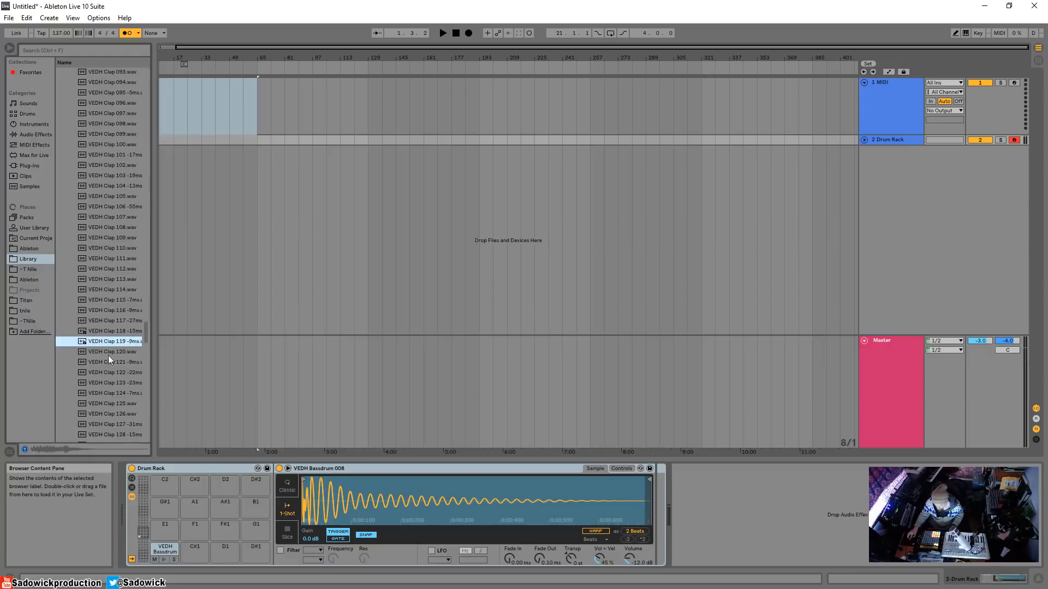
left_click(118, 373)
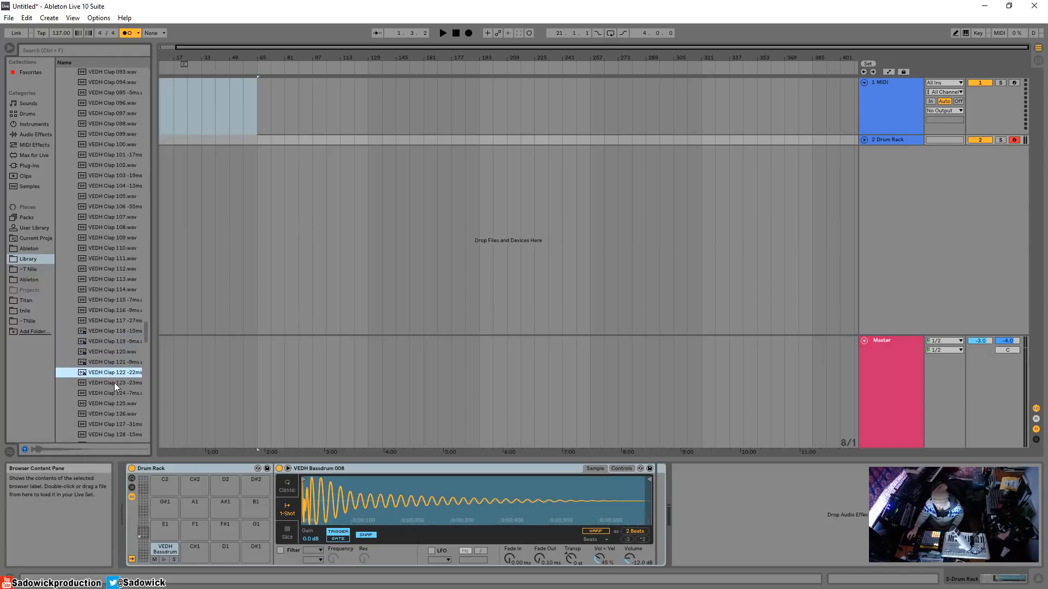
scroll(115, 376, "down", 6)
left_click(123, 356)
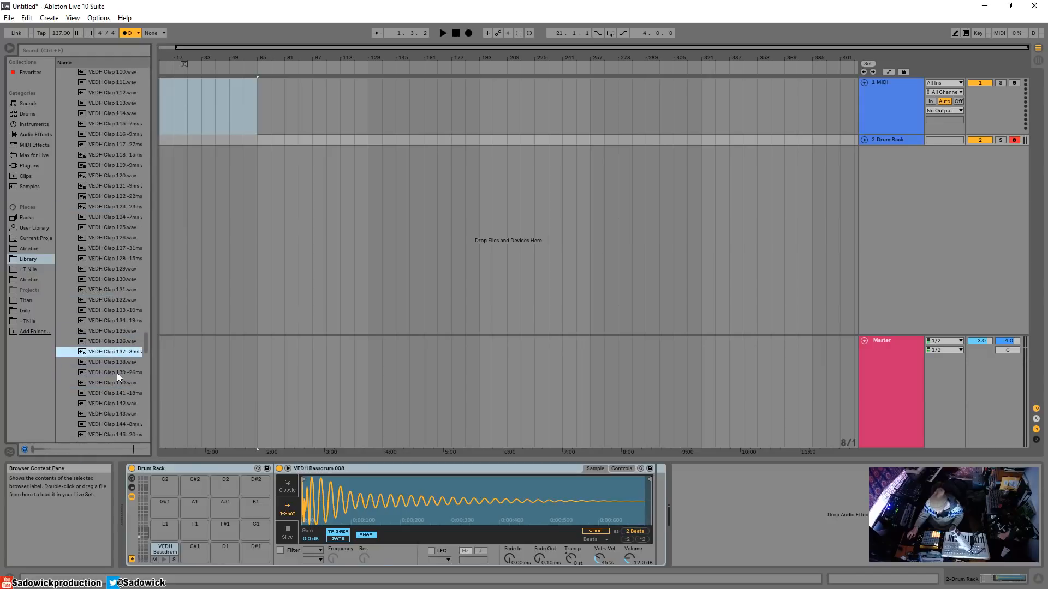
left_click(117, 373)
left_click_drag(109, 352, 192, 550)
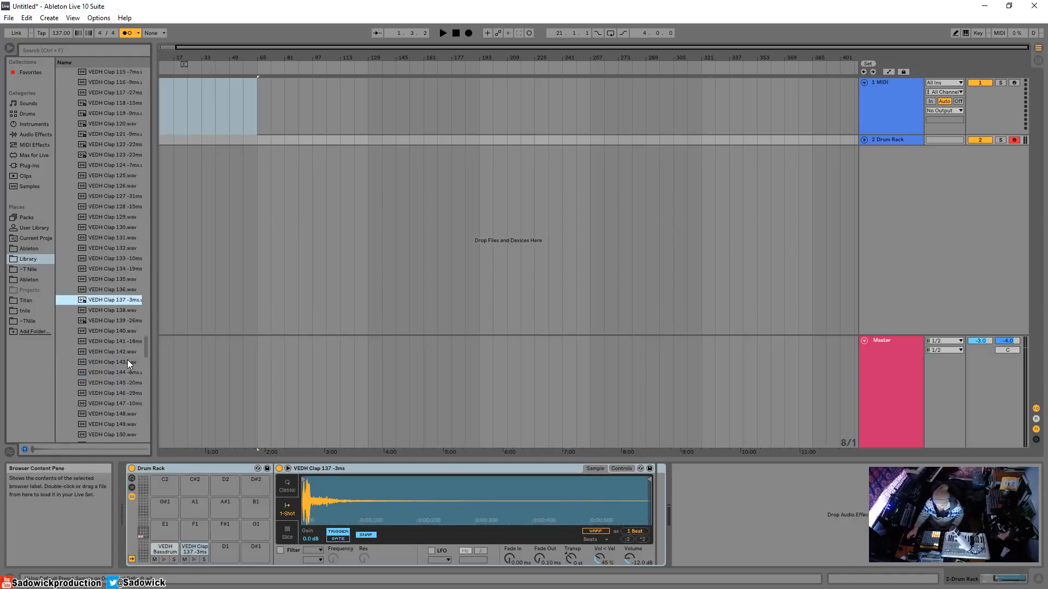
Find VEDH Closed Hihat 073 in the VEDH Cymbals folder's closed hi-hats and load it onto the D1 pad.
left_click_drag(146, 354, 154, 260)
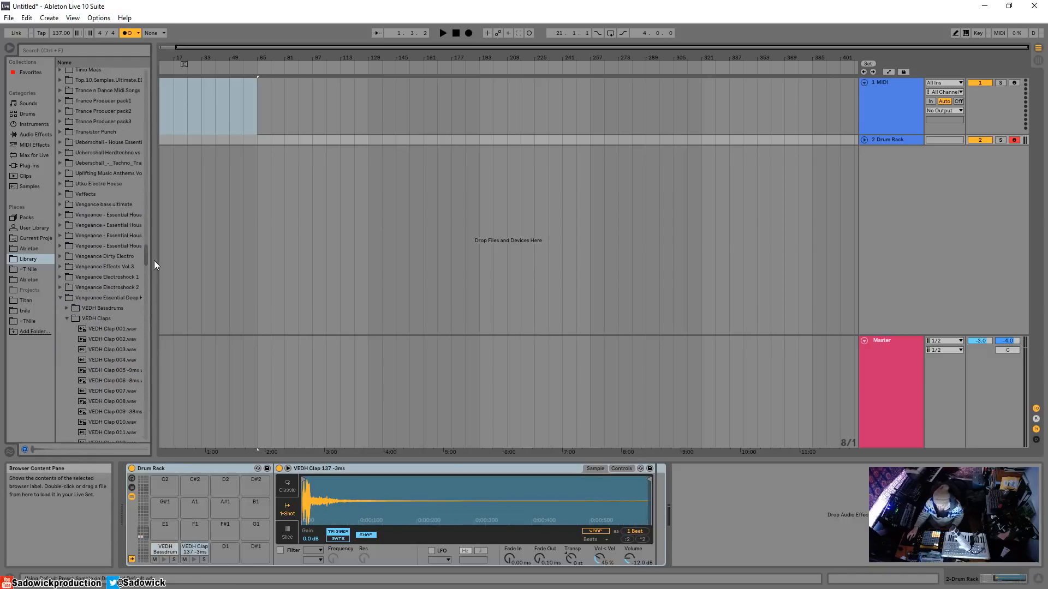
left_click(67, 318)
left_click(65, 329)
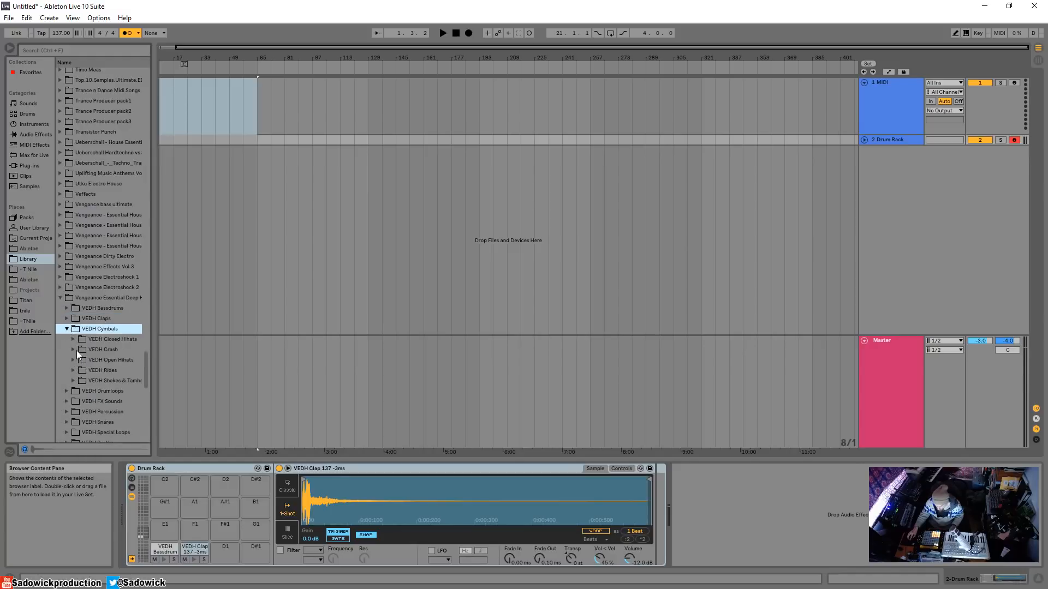
left_click(73, 340)
left_click(101, 370)
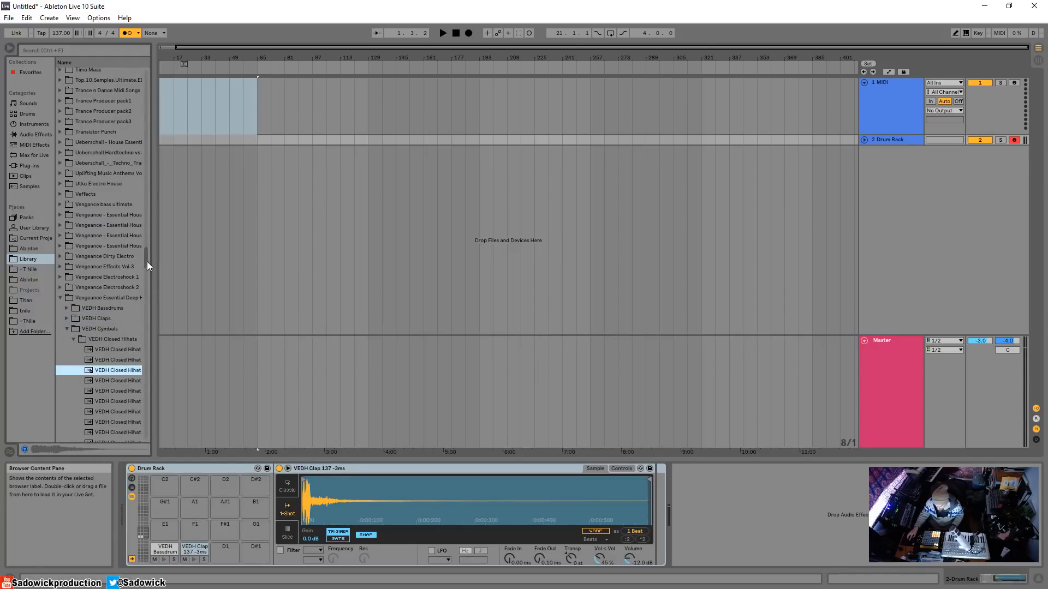
left_click_drag(146, 259, 209, 573)
left_click(118, 311)
Collapse the VEDH Cymbals folder, expand VEDH Percussion and audition VEDH Percussion 003.
scroll(119, 364, "up", 1)
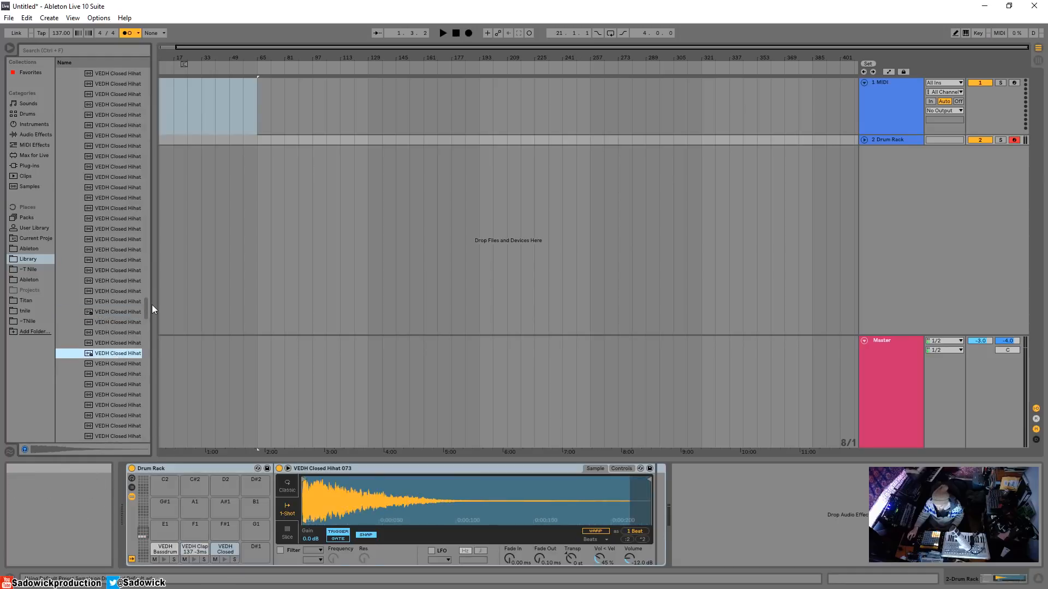
left_click_drag(146, 306, 140, 270)
left_click(68, 147)
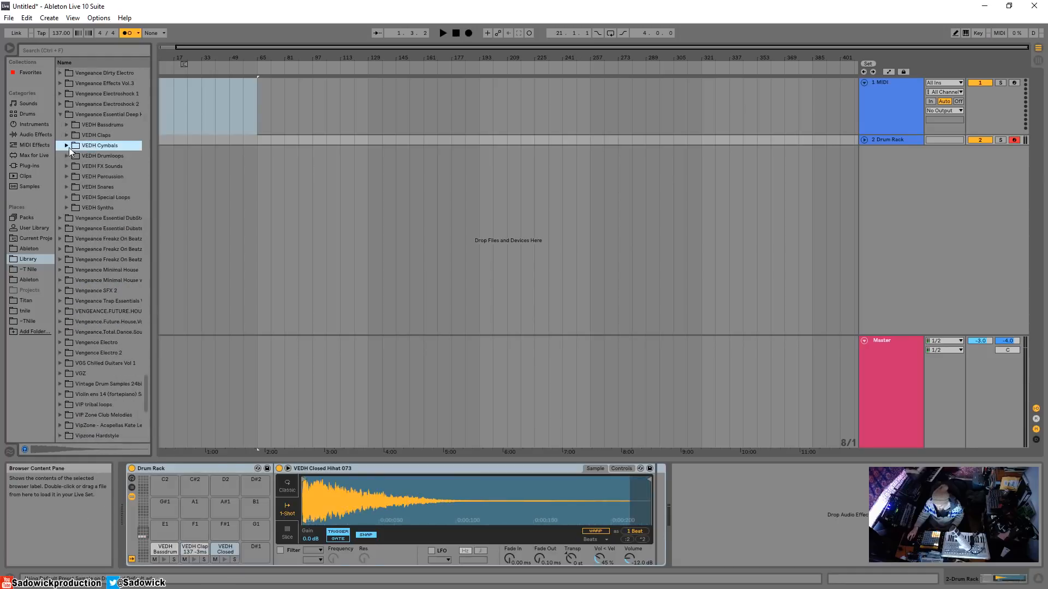
left_click(66, 177)
left_click(115, 208)
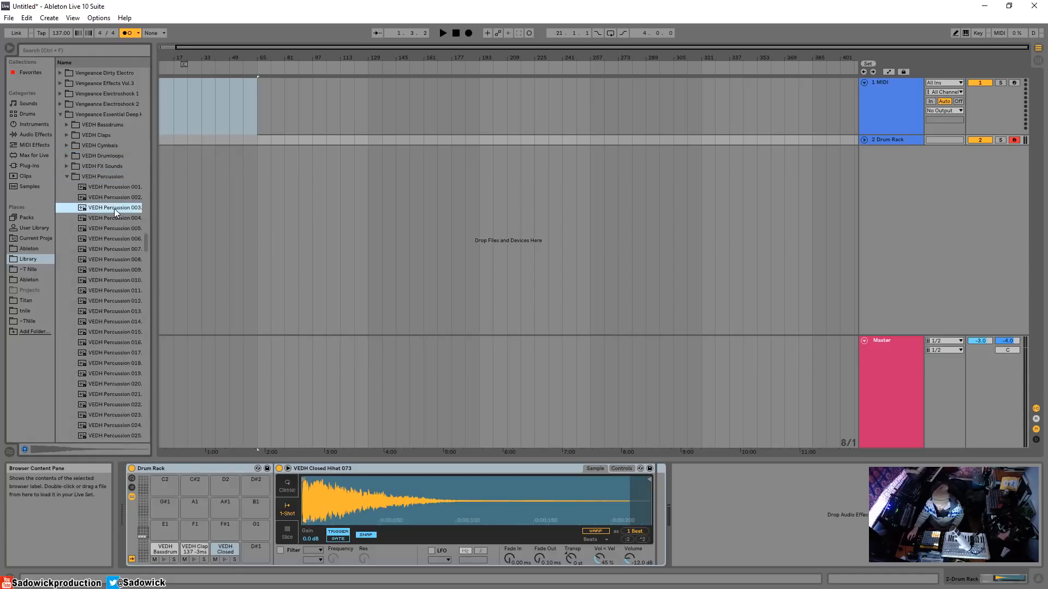
Add an empty Drum Rack on a new track and return to the Library samples.
left_click(27, 114)
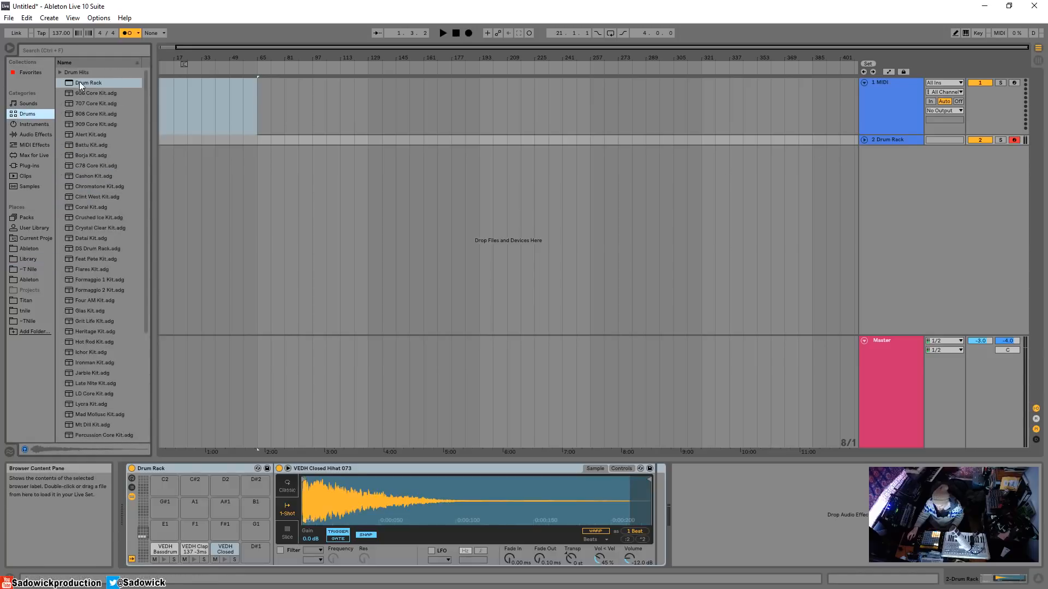
left_click_drag(290, 230, 290, 230)
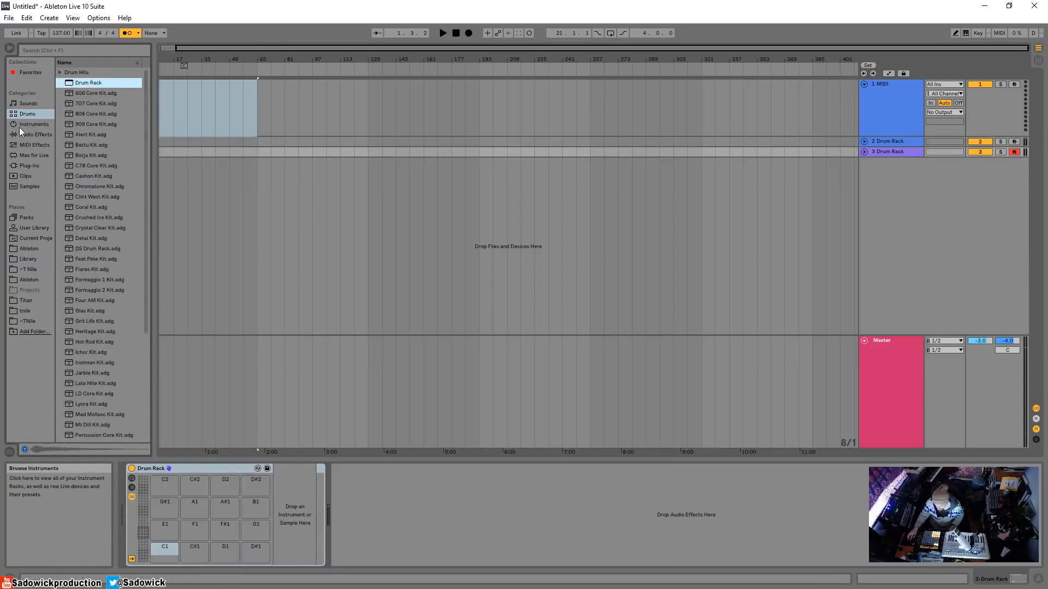
left_click(31, 257)
Audition percussion samples and load VEDH Percussion 006 onto the new Drum Rack's C1 pad.
left_click(90, 241)
left_click(107, 300)
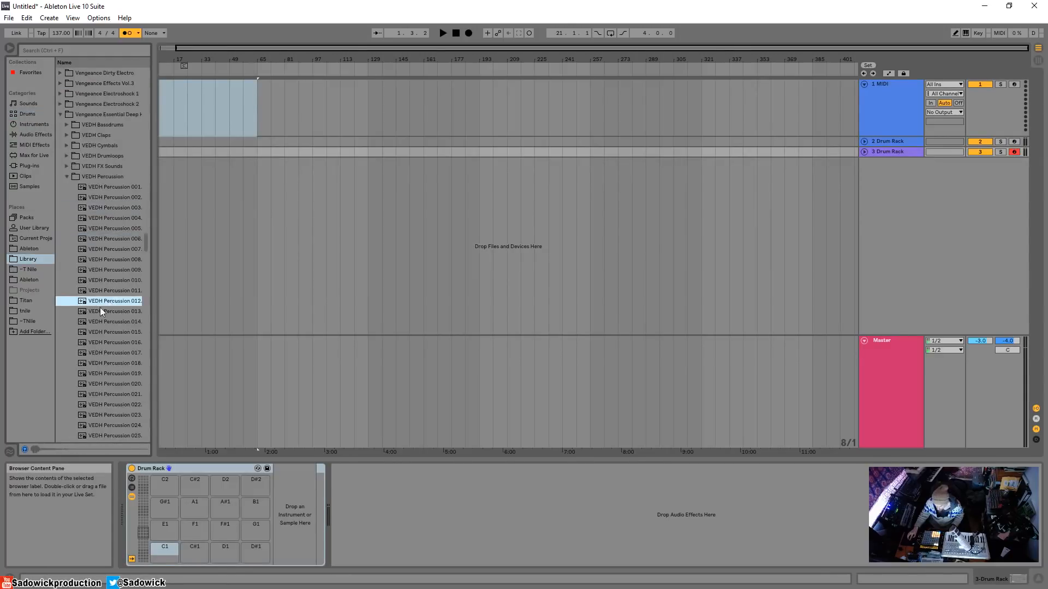
left_click(100, 239)
left_click_drag(101, 241, 166, 553)
Audition more percussion samples and load VEDH Percussion 186 onto the second Drum Rack's C#1 pad.
left_click(109, 280)
left_click(112, 299)
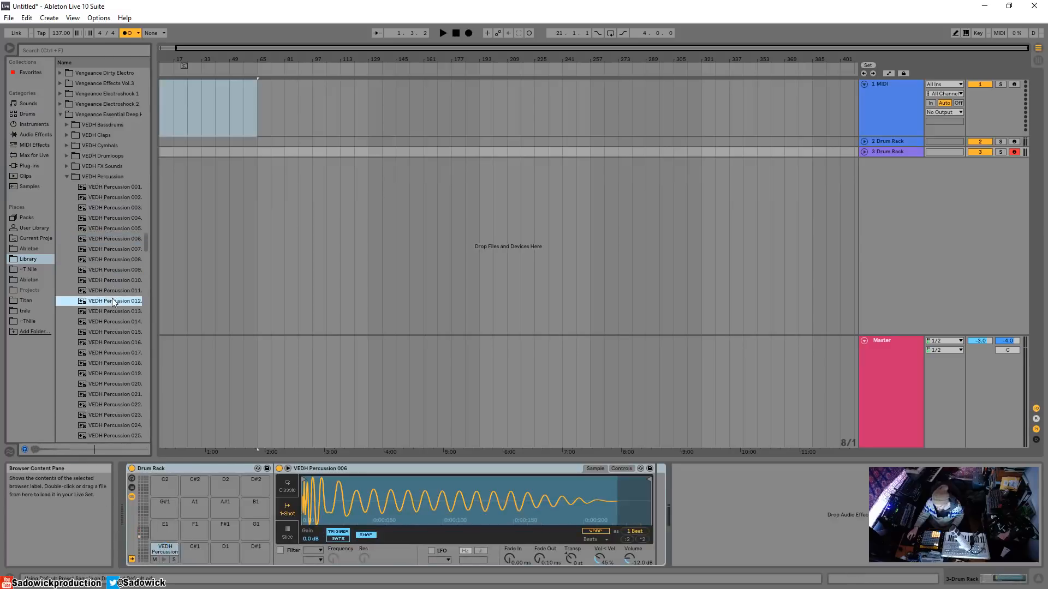
left_click(118, 282)
left_click_drag(146, 247, 146, 339)
left_click(108, 322)
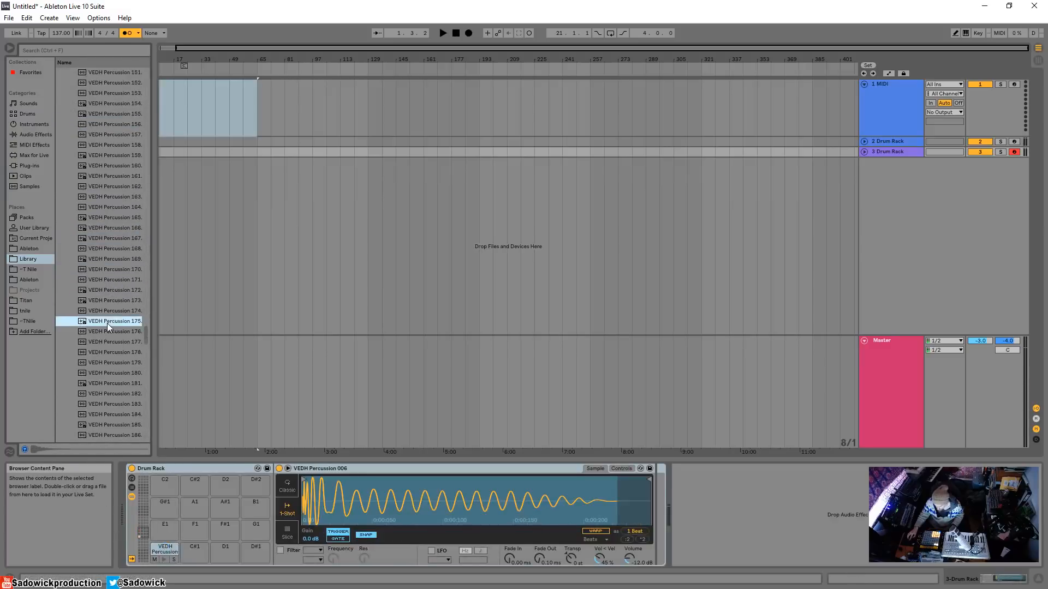
left_click(116, 341)
left_click(115, 361)
left_click(116, 382)
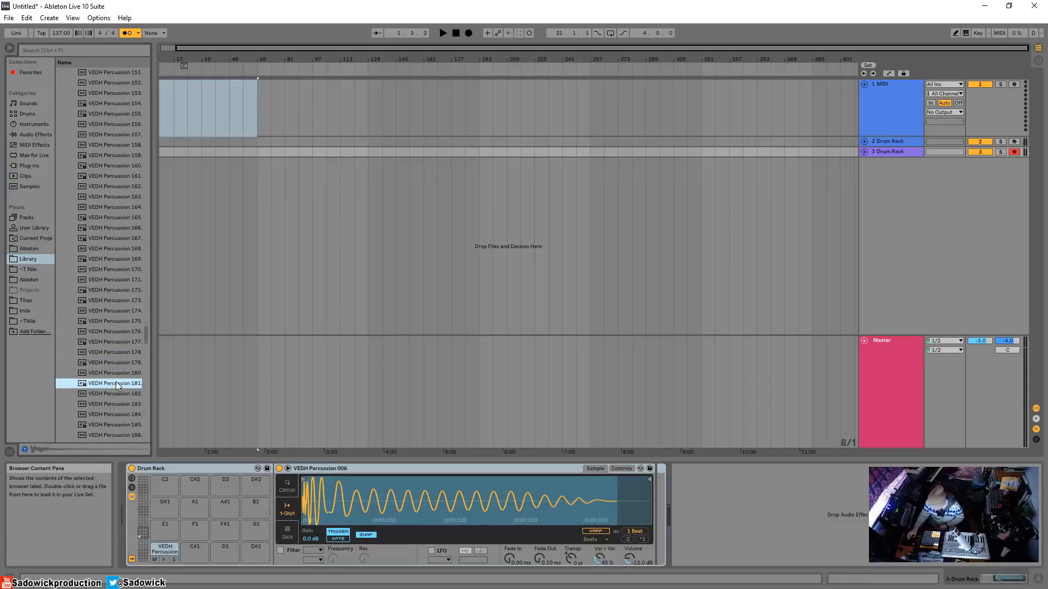
key("Down")
key("Down")
key("Down")
key("Down")
key("Down")
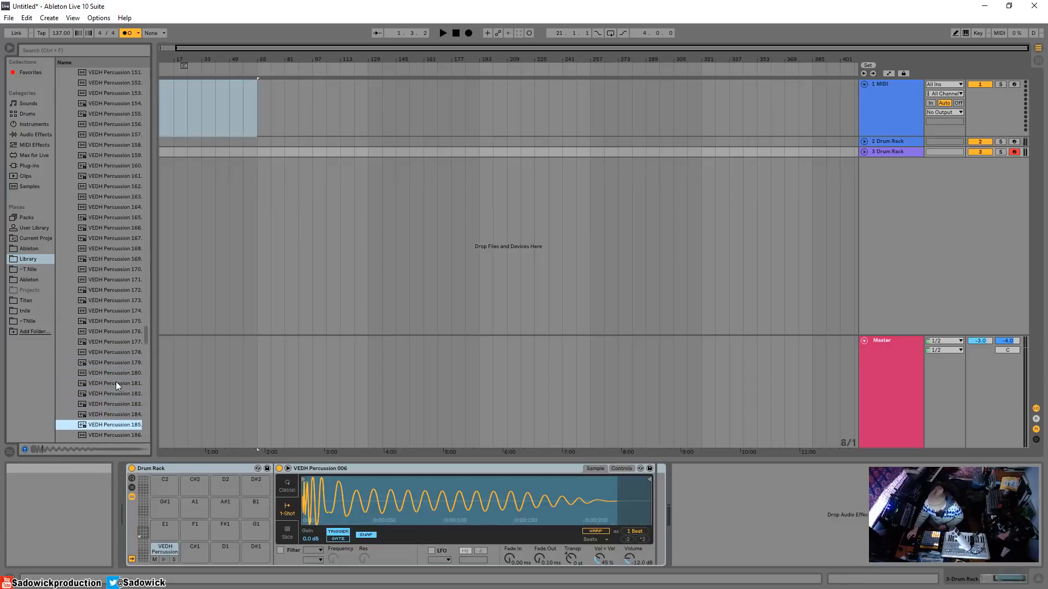
left_click_drag(109, 425, 194, 547)
Audition the remaining percussion samples and load VEDH Percussion 213 onto the second Drum Rack's D1 pad.
left_click(109, 437)
key("Down")
key("Down")
key("Down")
key("Down")
key("Down")
key("Down")
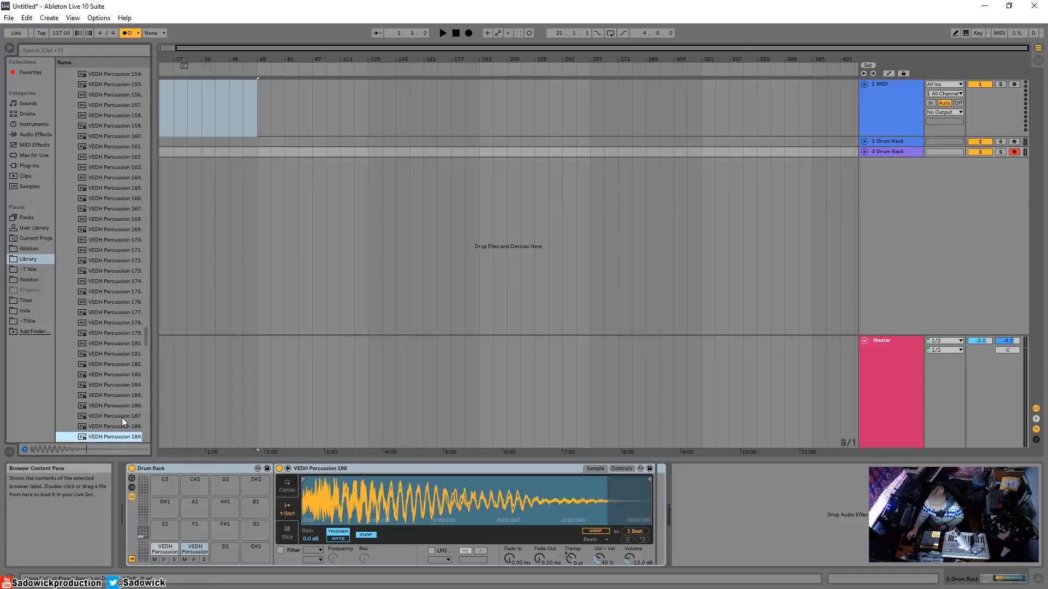
key("Down")
key("Down")
key("Down")
key("Down")
key("Down")
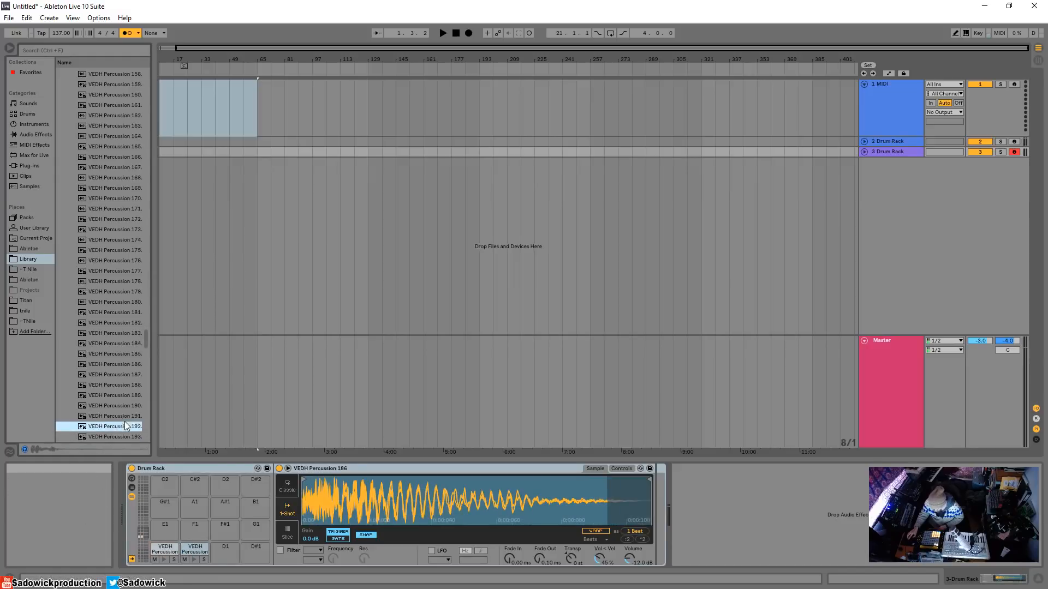
key("Down")
key("Down")
key("Down")
key("Down")
key("Down")
key("Down")
key("Down")
key("Down")
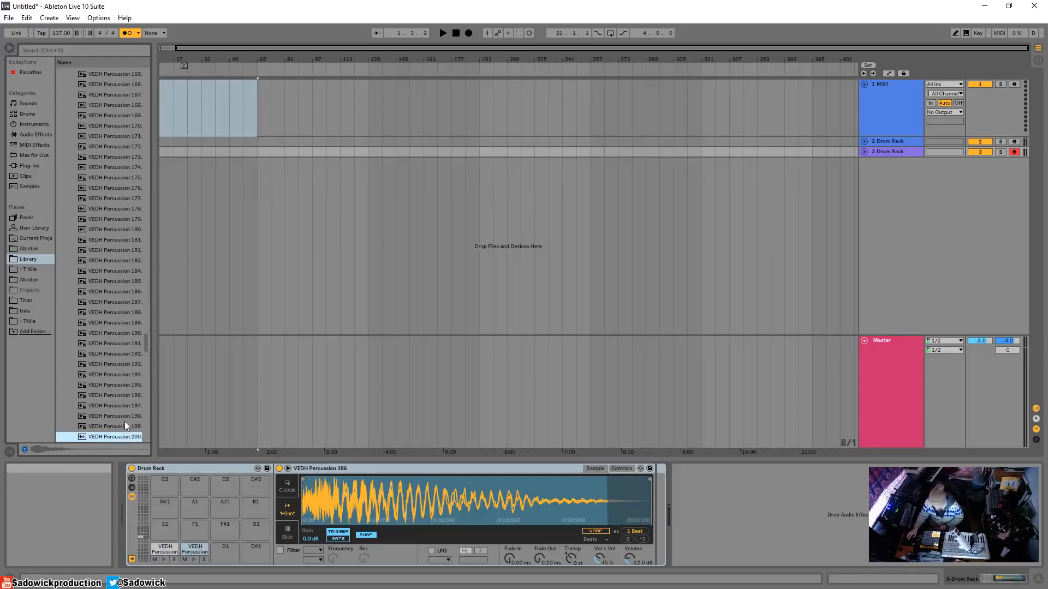
key("Down")
key("Down")
key("Down")
key("Down")
key("Down")
left_click_drag(113, 427, 223, 548)
Loop an eight-bar selection starting at bar 65 on the first Drum Rack track and start playback.
left_click_drag(260, 142, 267, 141)
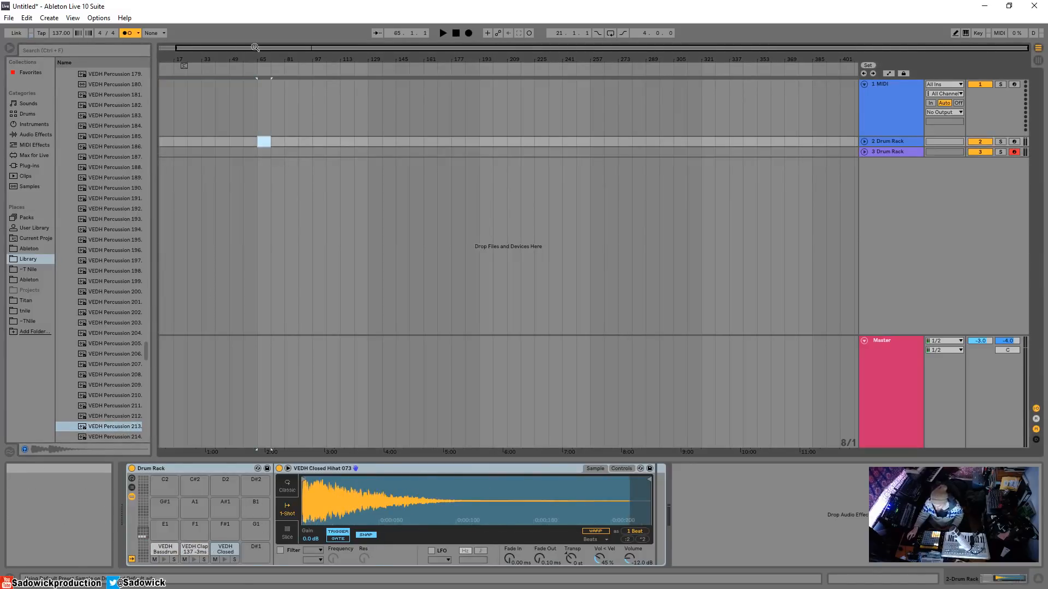
left_click_drag(263, 59, 556, 68)
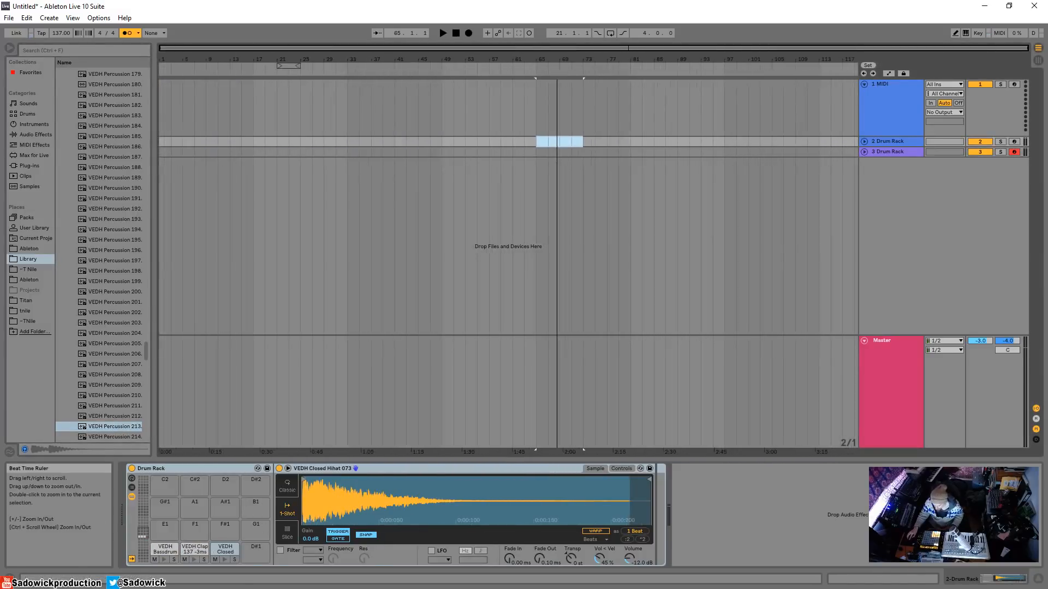
right_click(553, 142)
left_click(568, 253)
key("space")
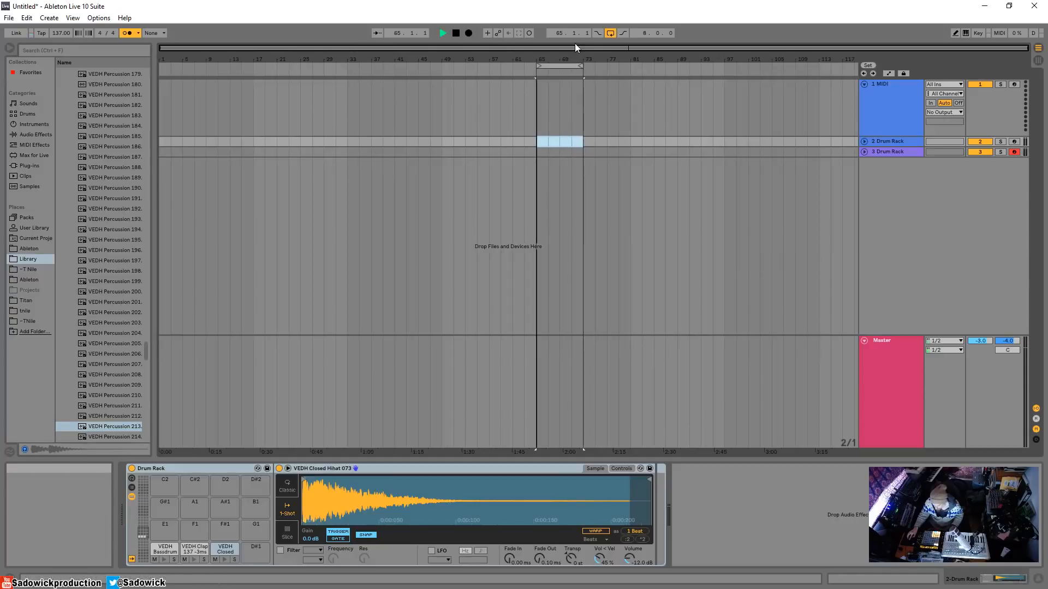
Shorten the loop to one bar from bar 65, restart playback and set the tempo to 133 BPM.
left_click_drag(559, 58, 553, 80)
key("space")
left_click_drag(653, 66, 464, 81)
key("space")
left_click_drag(61, 34, 61, 41)
Insert an empty one-bar MIDI clip at bar 65 on the first Drum Rack track.
left_click_drag(392, 142, 463, 144)
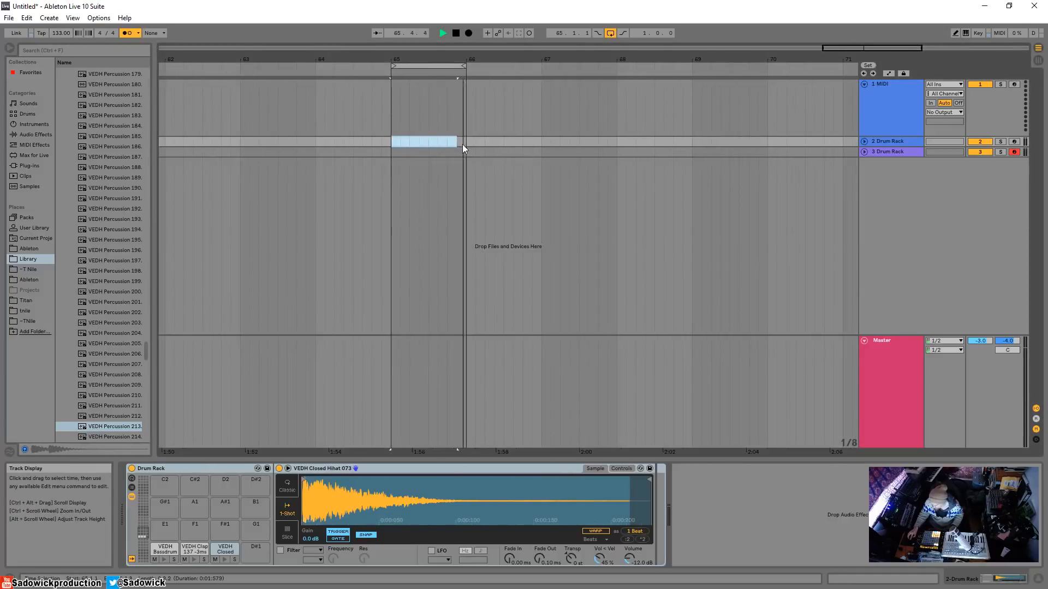
right_click(462, 144)
left_click(480, 233)
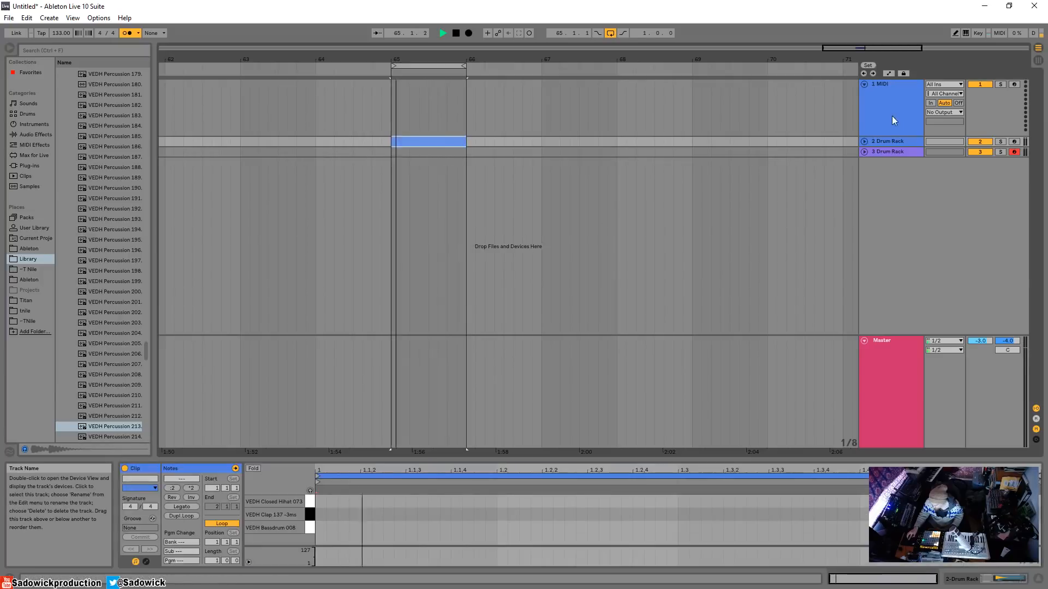
Program a VEDH Bassdrum 008 note one beat long on each of the clip's four beats, with playback restarted.
left_click(864, 142)
key("space")
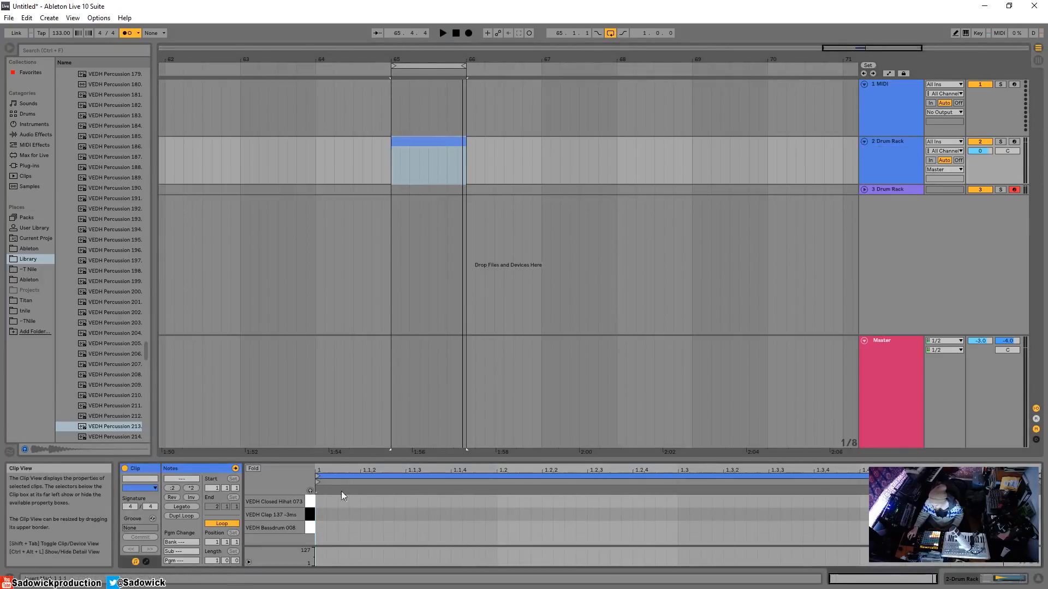
double_click(322, 528)
left_click_drag(329, 527, 446, 519)
key("ctrl+d")
key("ctrl+d")
key("ctrl+d")
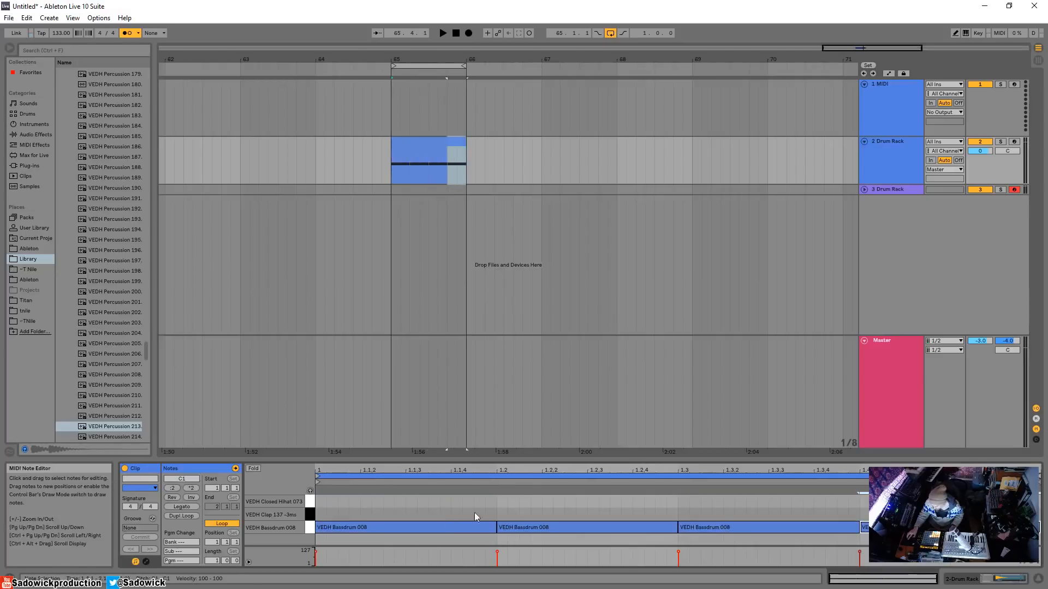
key("space")
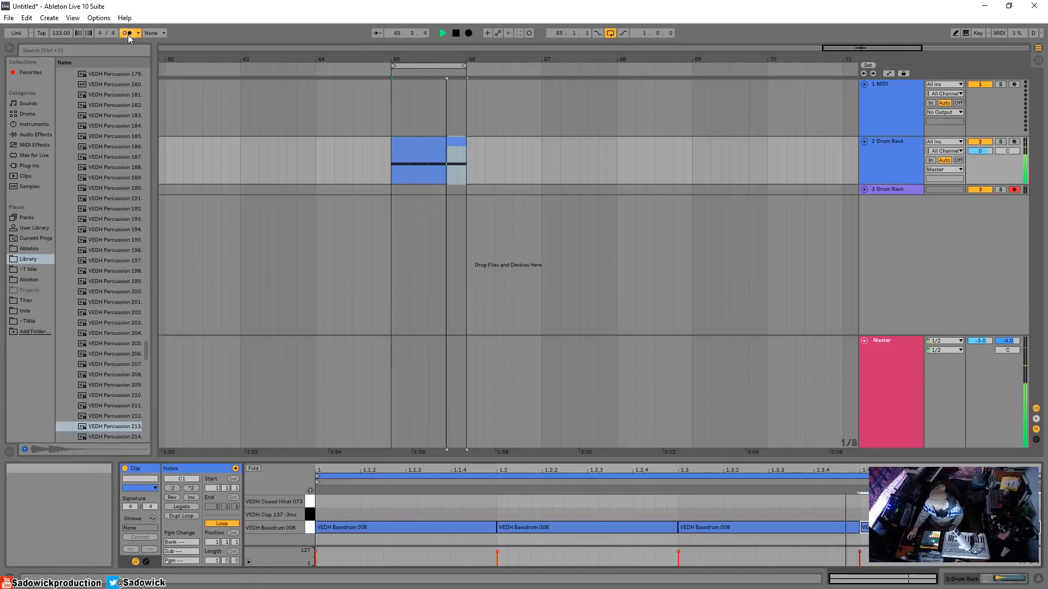
Place VEDH Clap 137 notes slightly ahead of beats 2 and 4 and set the tempo to 128 BPM.
left_click_drag(886, 194, 895, 223)
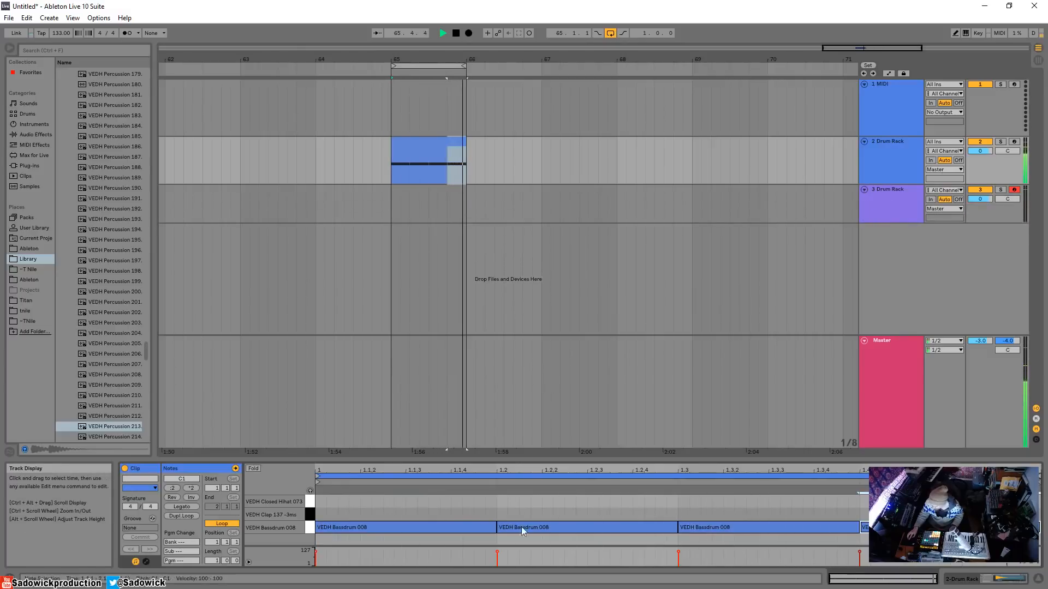
double_click(501, 514)
mouse_move(501, 514)
left_mouse_down()
mouse_move(491, 515)
mouse_move(520, 515)
left_mouse_up()
left_click_drag(496, 470, 504, 519)
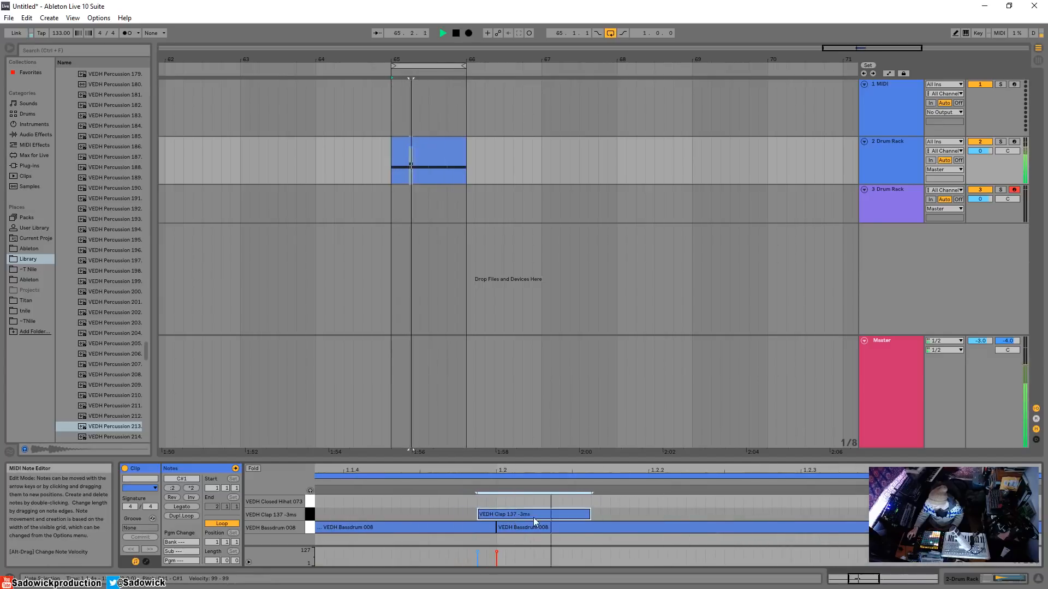
left_click_drag(501, 471, 501, 449)
left_click_drag(675, 503, 321, 516)
key("ctrl+d")
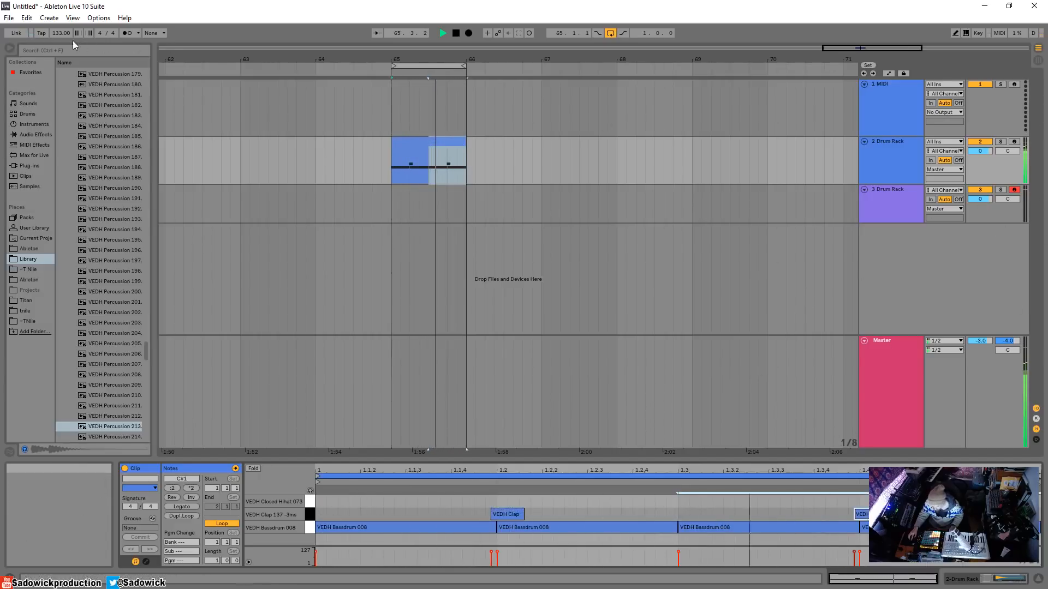
left_click_drag(61, 33, 61, 45)
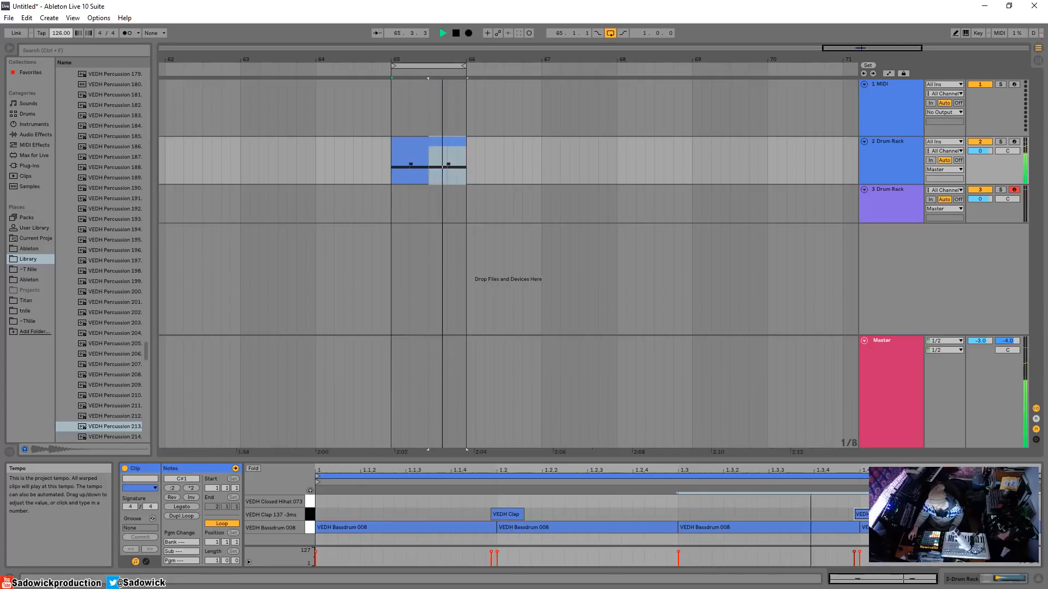
Insert an empty one-bar MIDI clip at bar 65 on the second Drum Rack track.
left_click(1027, 216)
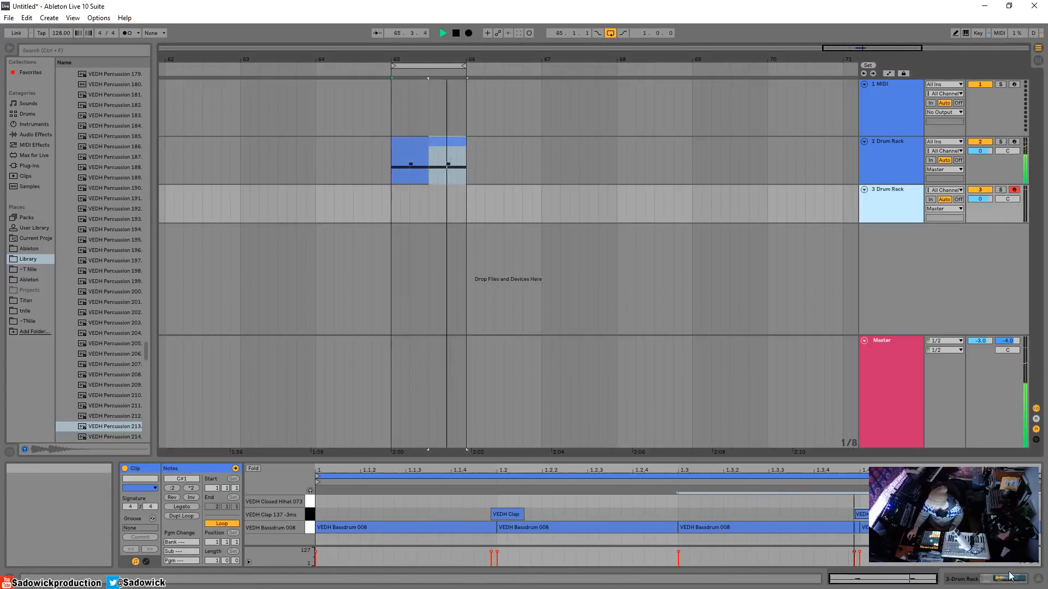
left_click(339, 187)
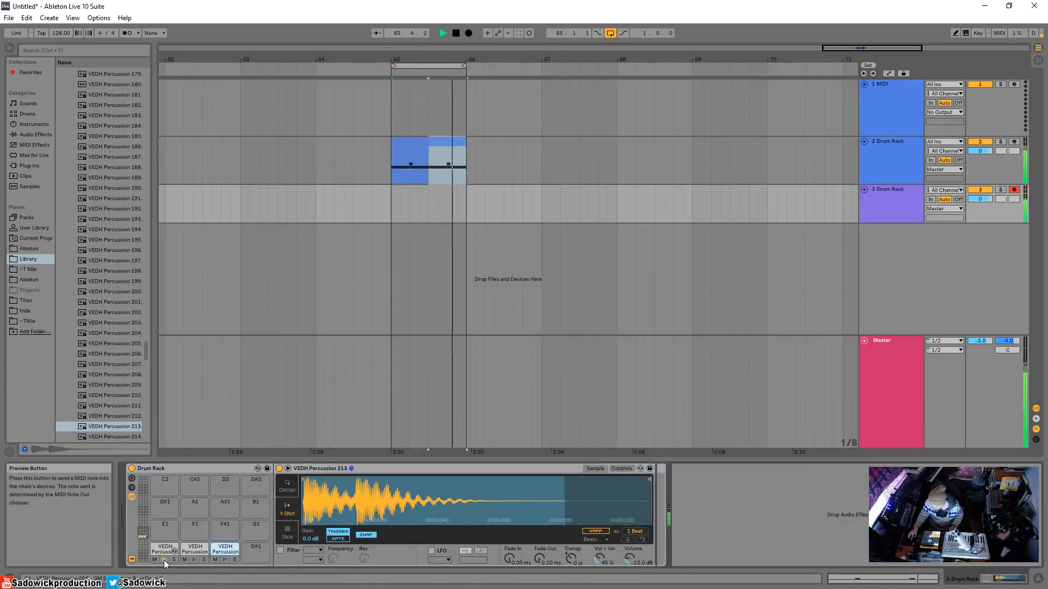
left_click(394, 211)
left_click_drag(394, 211, 446, 196)
right_click(422, 192)
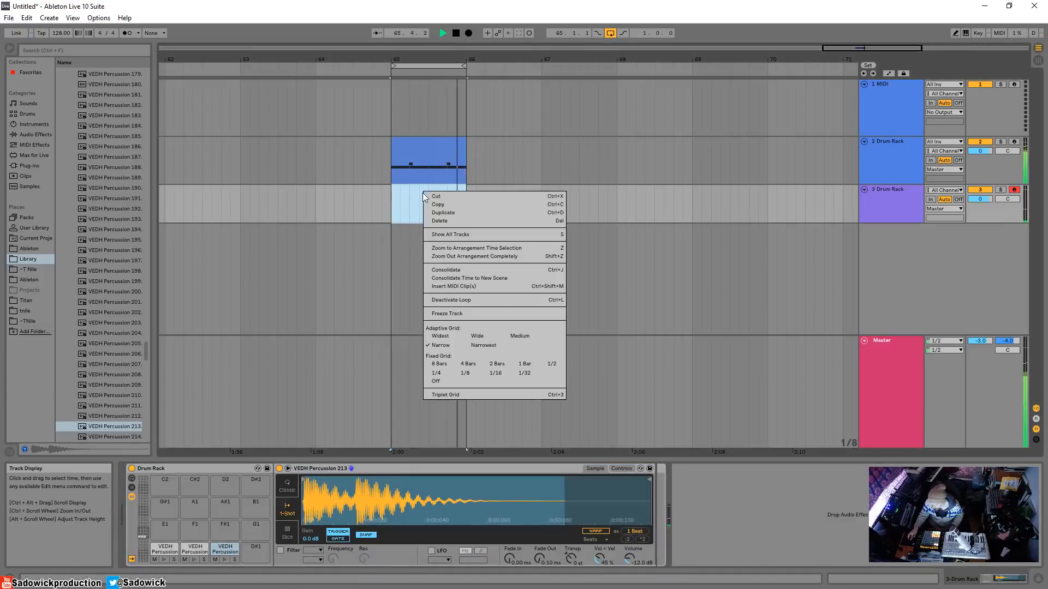
left_click(439, 286)
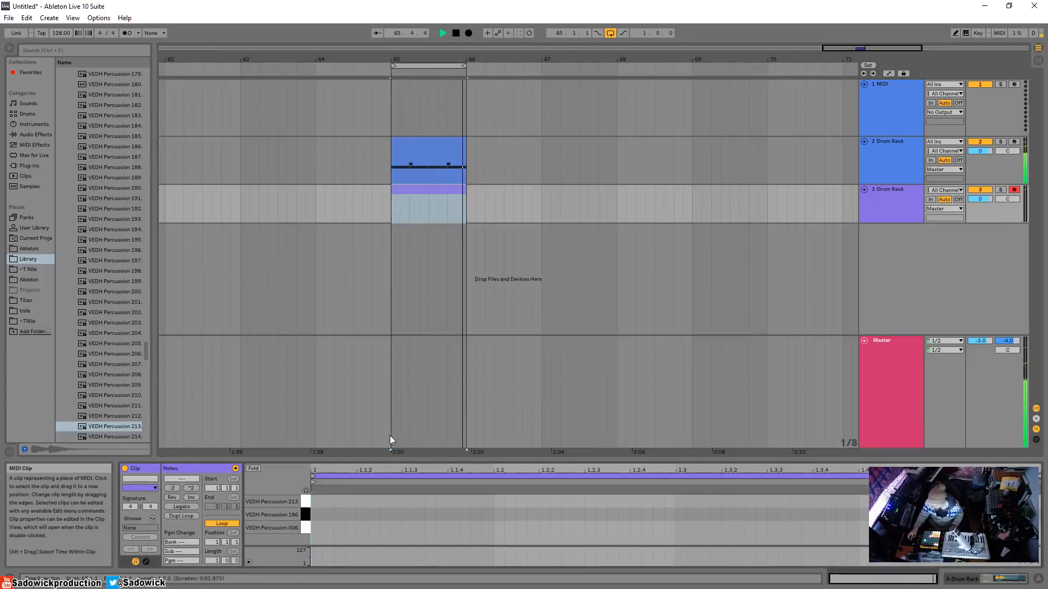
Add VEDH Percussion 006 notes at 1.1.3 and 1.3.3, each lengthened to an eighth note.
right_click(432, 517)
left_click(497, 522)
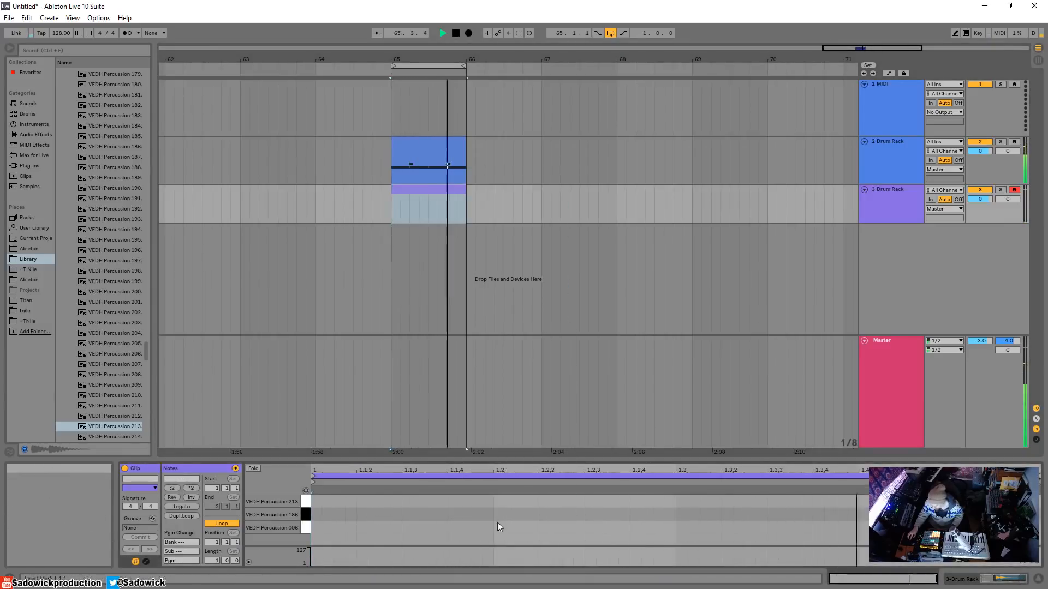
double_click(421, 526)
double_click(781, 527)
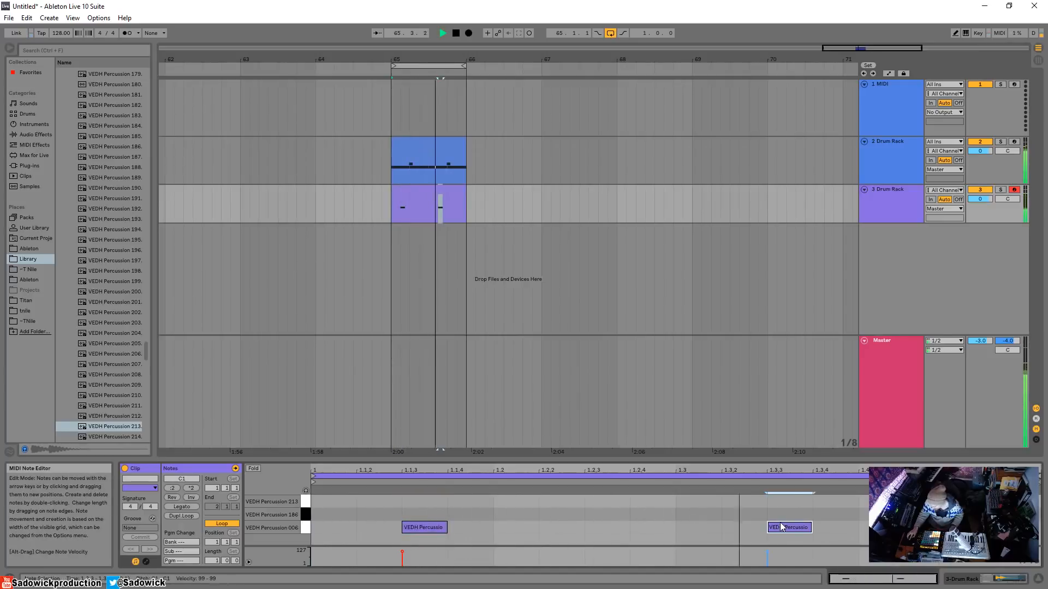
left_click_drag(447, 527, 493, 527)
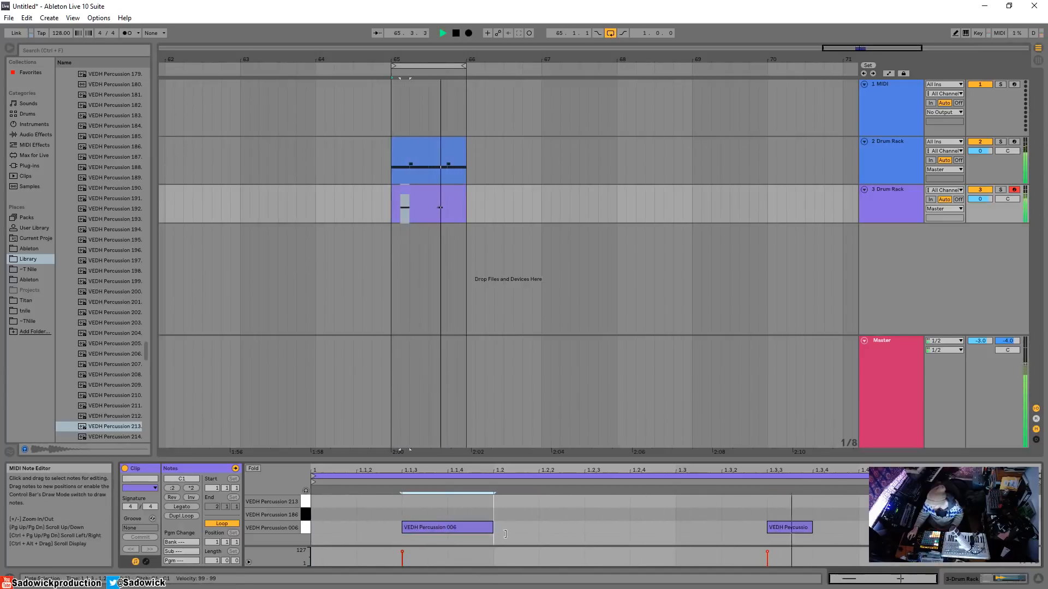
left_click_drag(811, 527, 857, 527)
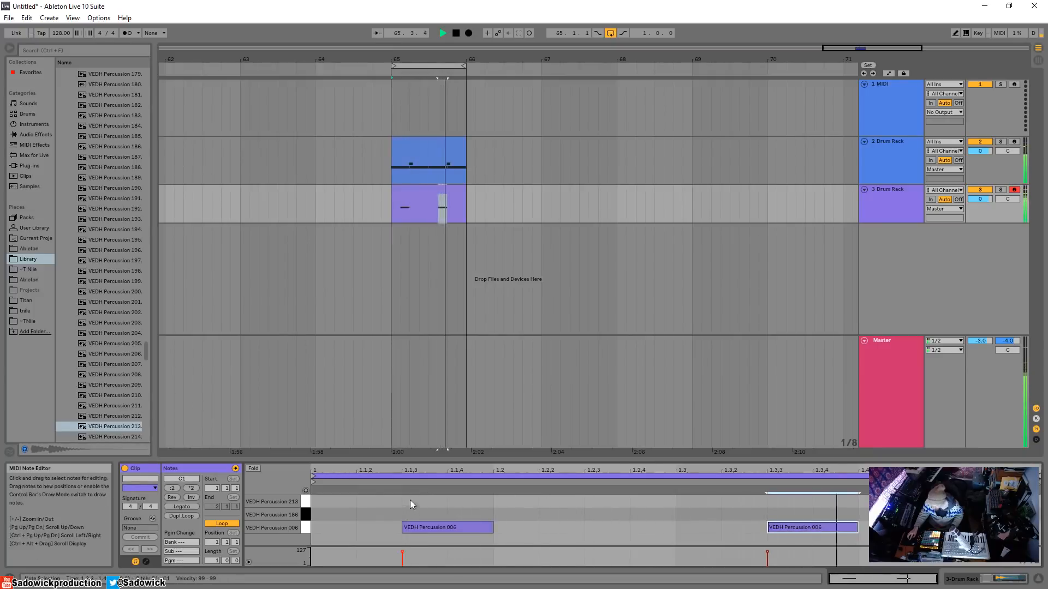
Add sixteenth-length VEDH Percussion 186 notes at 1.2.3 and 1.4.3, trying the VEDH Percussion 213 row for comparison.
double_click(351, 514)
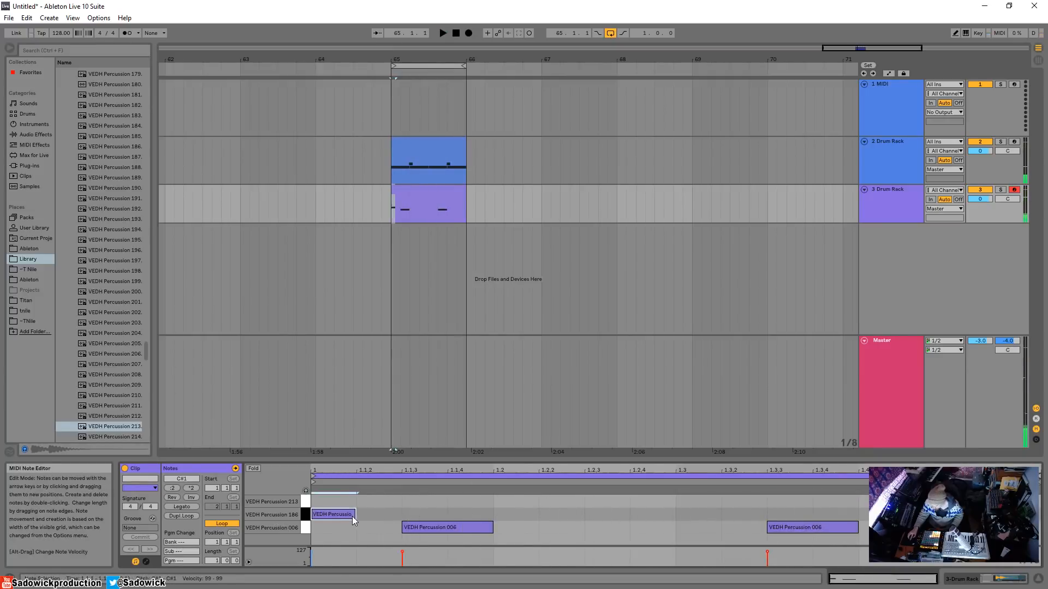
left_click_drag(351, 514, 629, 516)
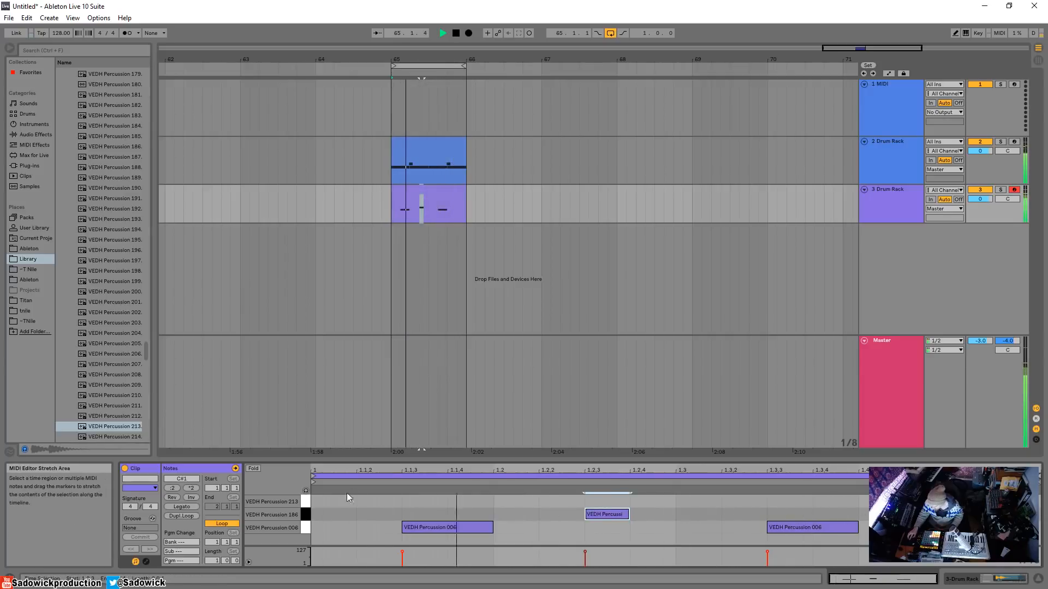
left_click_drag(595, 514, 593, 499)
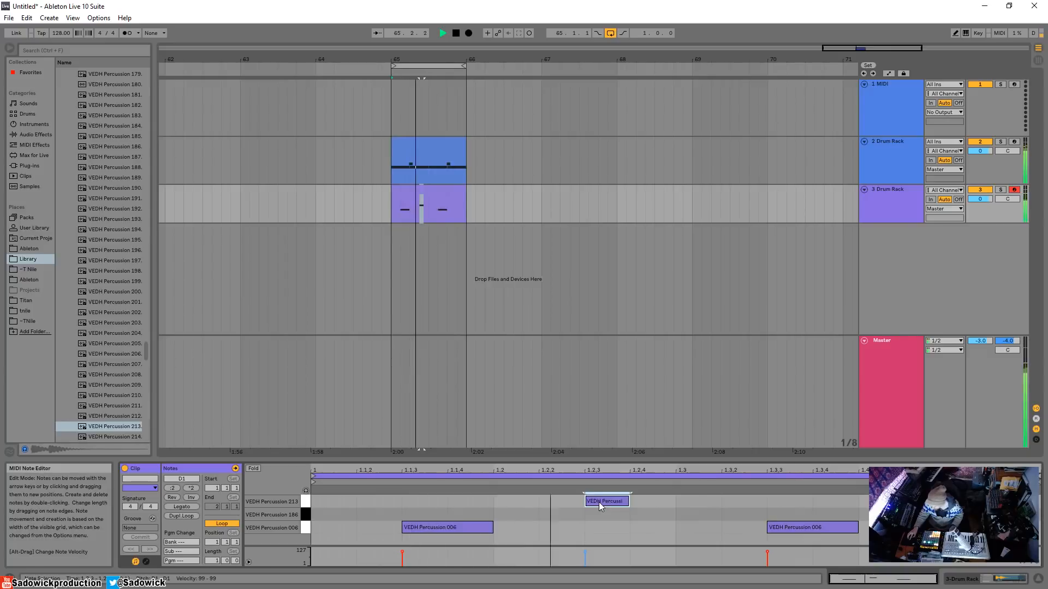
mouse_move(598, 502)
left_mouse_down()
mouse_move(599, 525)
mouse_move(599, 514)
left_mouse_up()
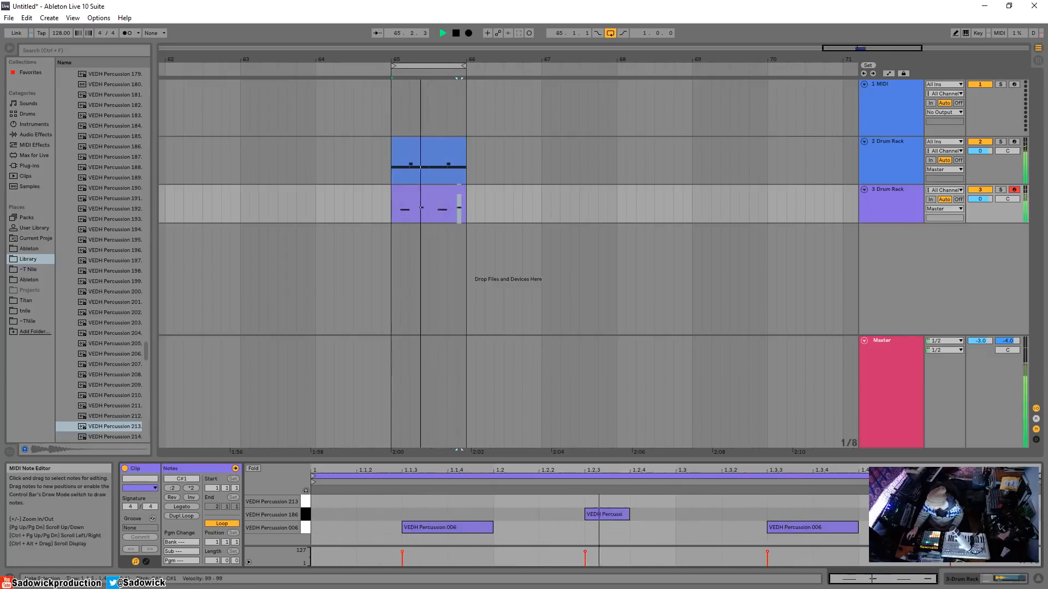
With the second Drum Rack temporarily soloed, enable VEDH Percussion 006's filter at 22.0 kHz and transpose the sample to -7 st.
left_click(1000, 189)
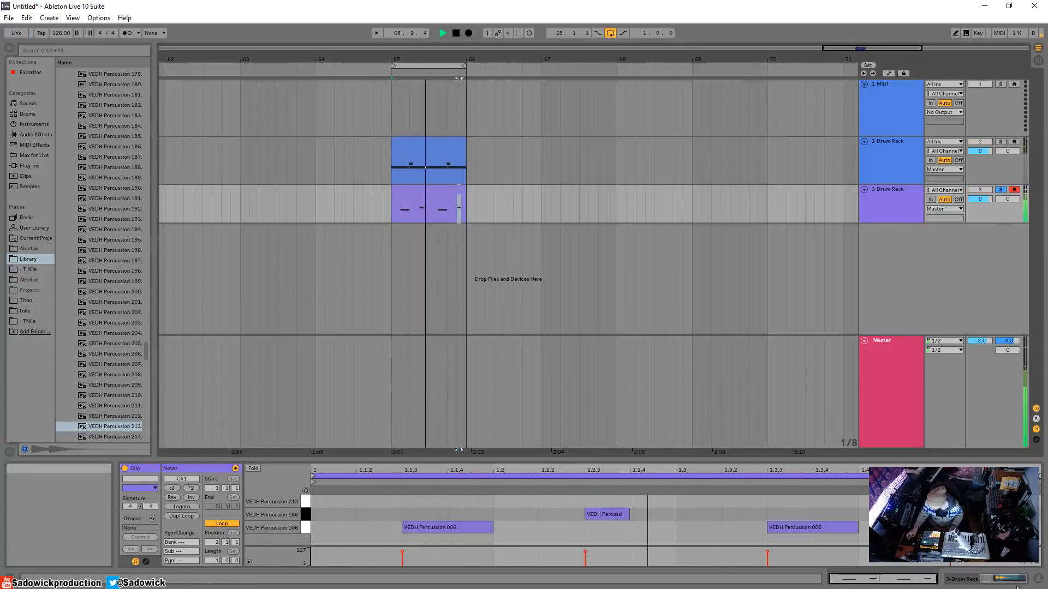
key("shift+Tab")
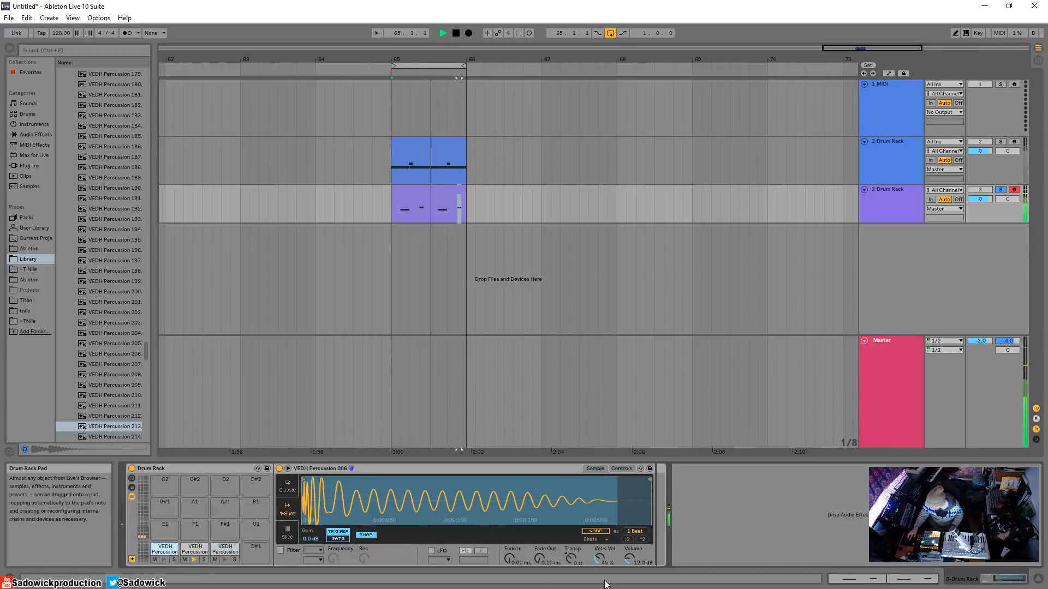
left_click(280, 550)
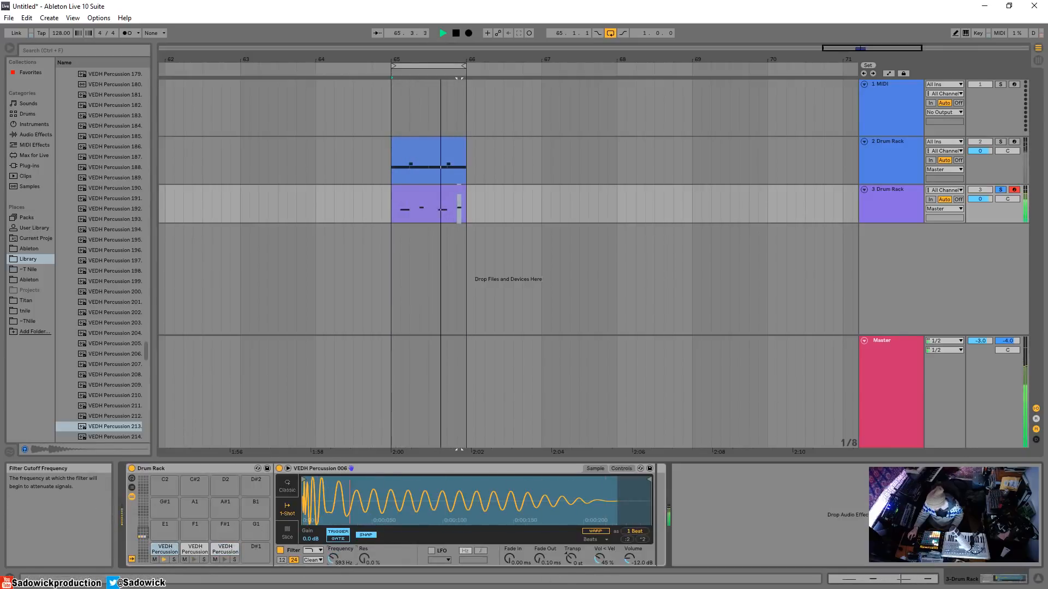
left_click_drag(333, 558, 333, 504)
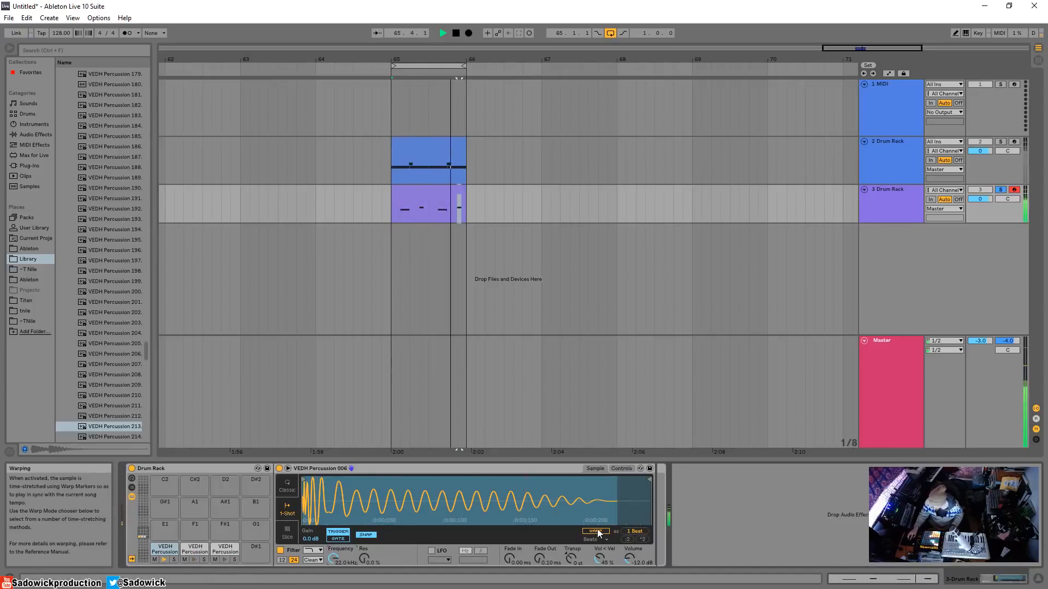
left_click(622, 468)
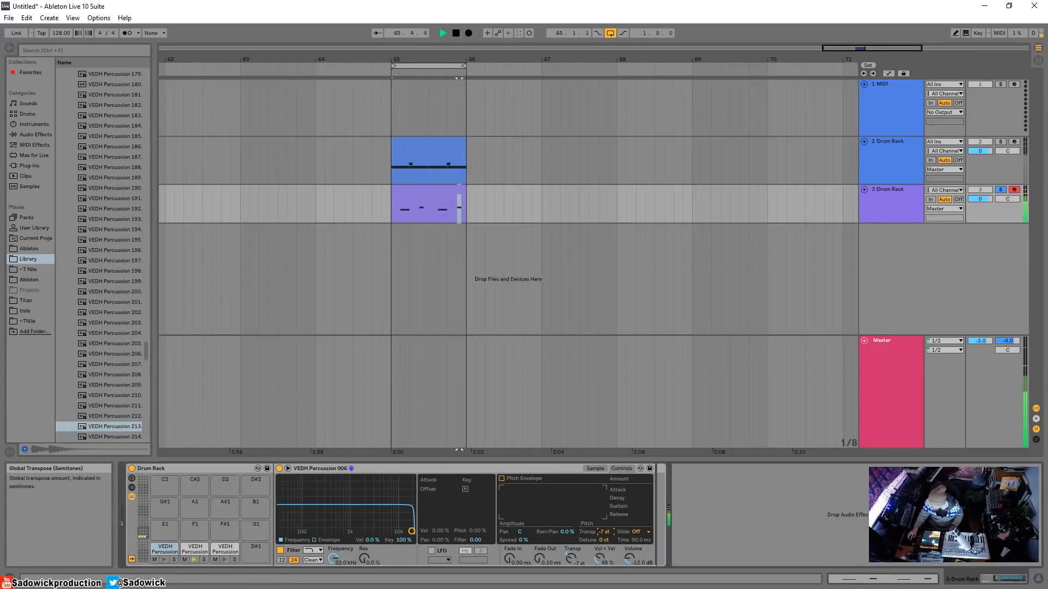
left_click(1000, 190)
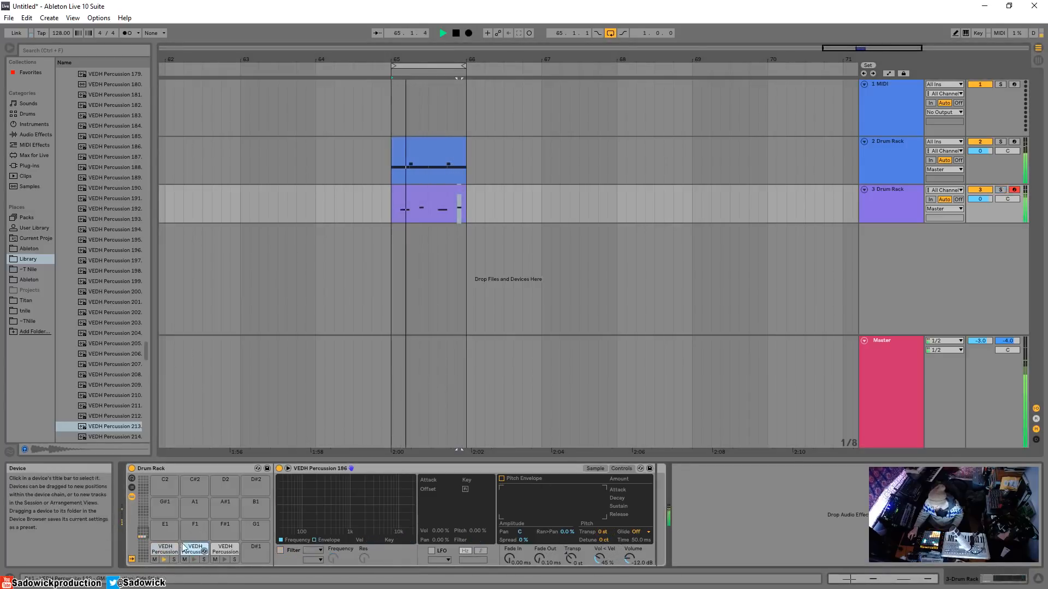
Transpose VEDH Percussion 186 to -2 st with default detune, and enable its low-pass filter at 738 Hz with 27% resonance.
left_click_drag(604, 540, 604, 544)
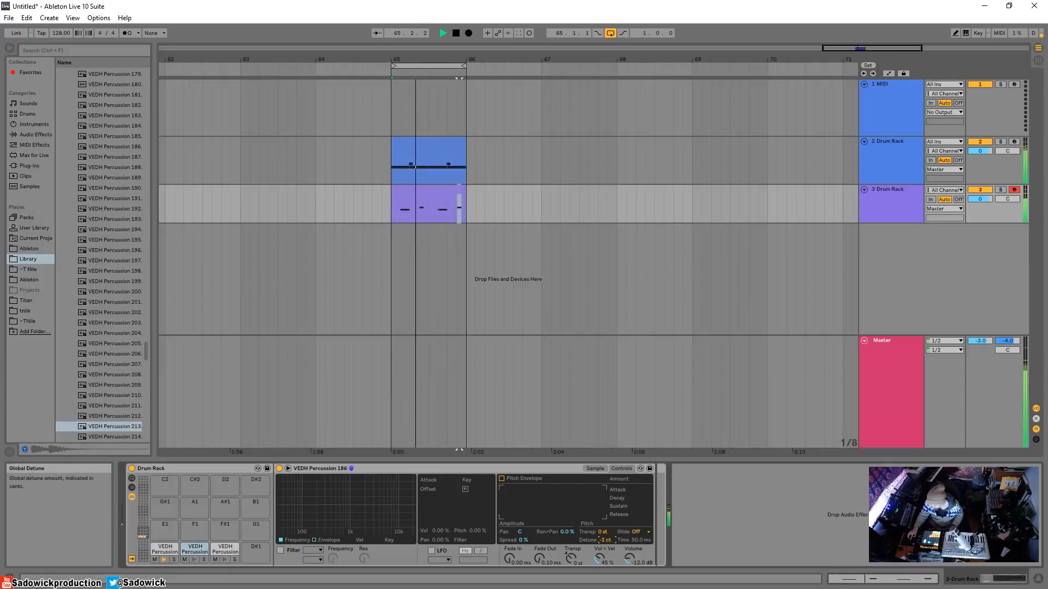
right_click(600, 541)
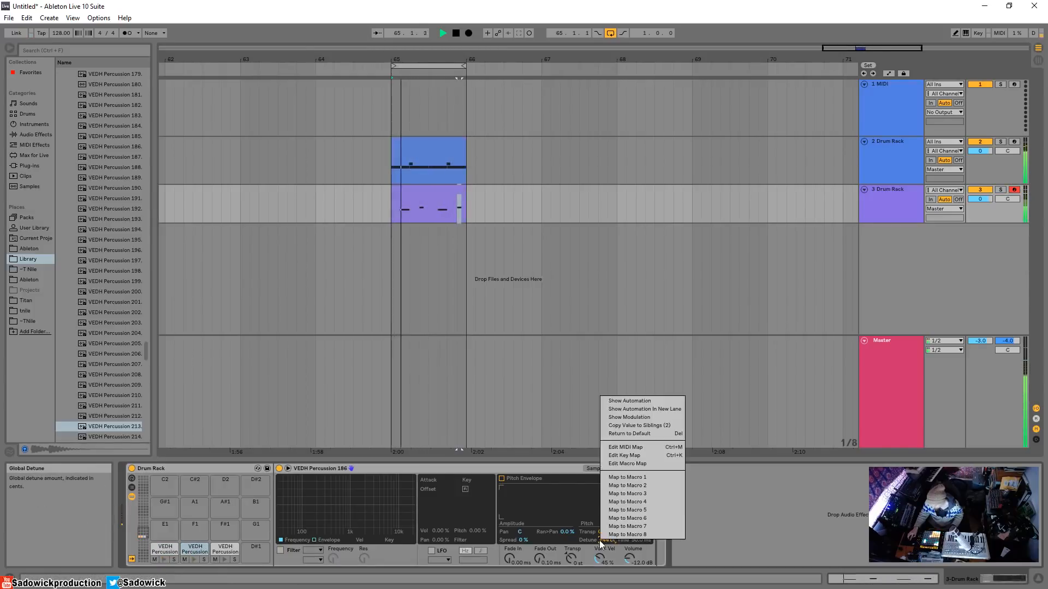
left_click(633, 434)
left_click_drag(602, 531, 602, 518)
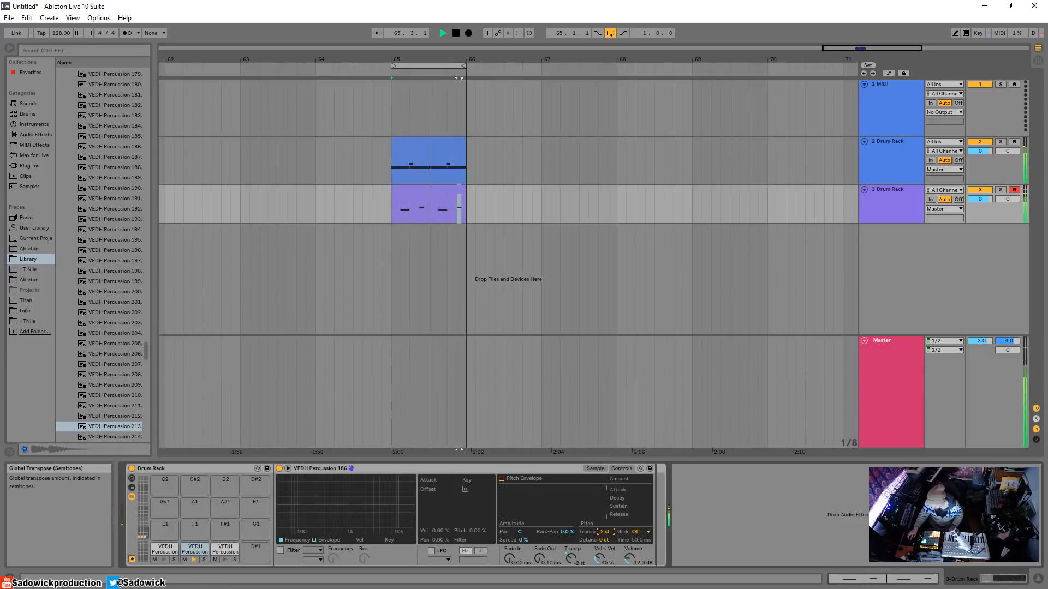
left_click(280, 550)
left_click_drag(412, 531, 344, 519)
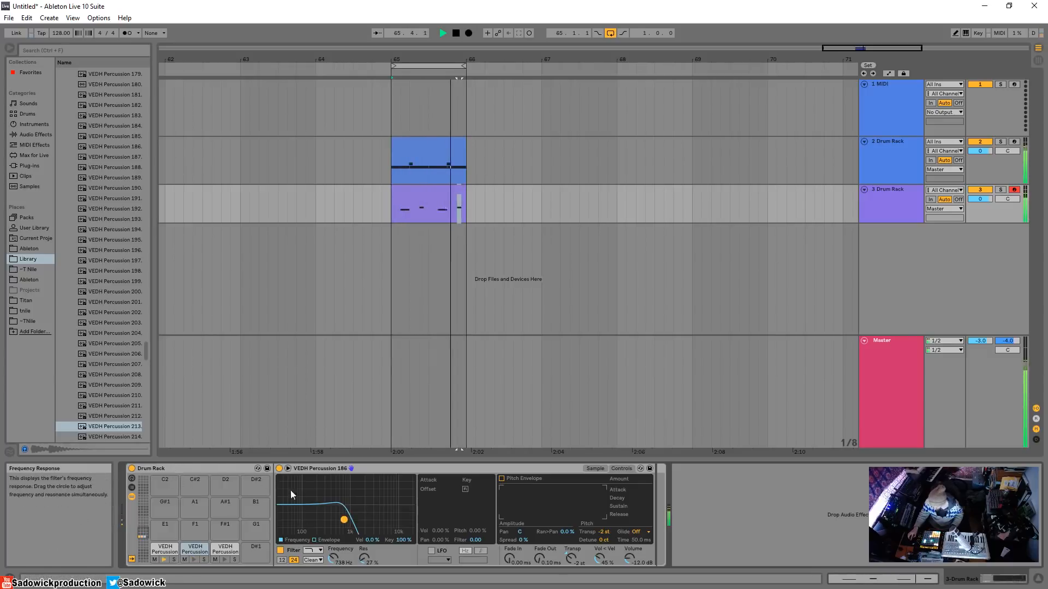
Insert a new MIDI track below the second Drum Rack and create an empty one-bar clip at bar 65 on it.
double_click(184, 467)
right_click(953, 256)
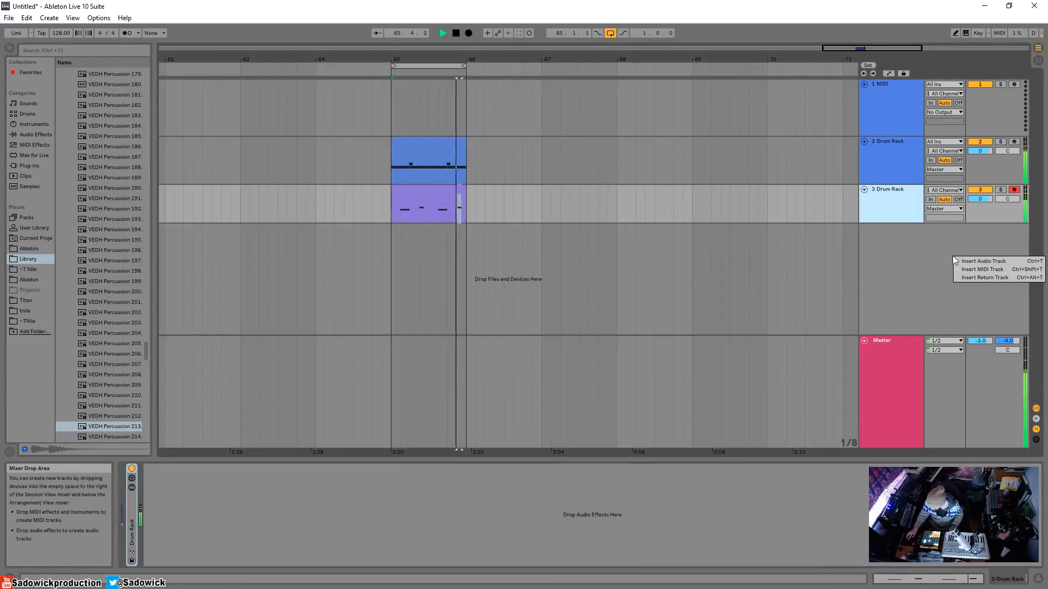
left_click(982, 268)
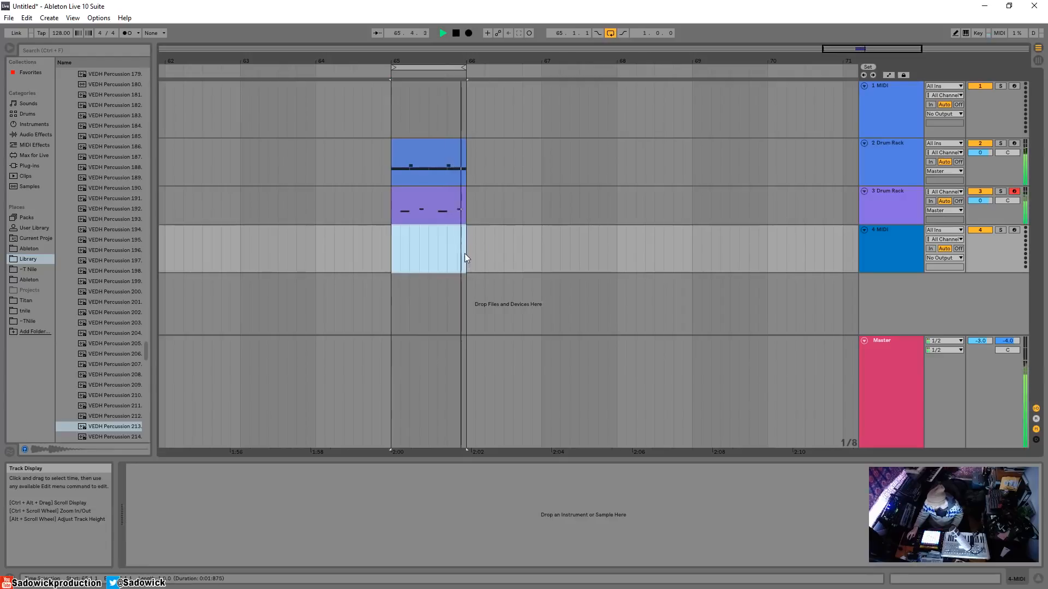
right_click(435, 232)
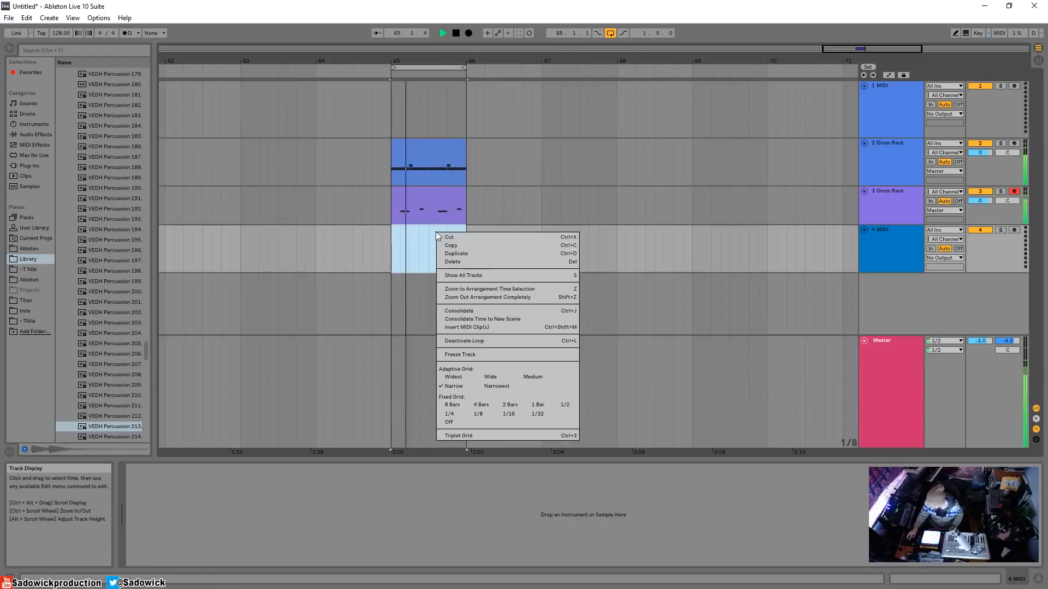
left_click(472, 328)
Add a Ping Pong Delay followed by a Compressor to the second Drum Rack, setting the delay to one sixteenth, 1.01 kHz and 17% dry/wet.
left_click(888, 192)
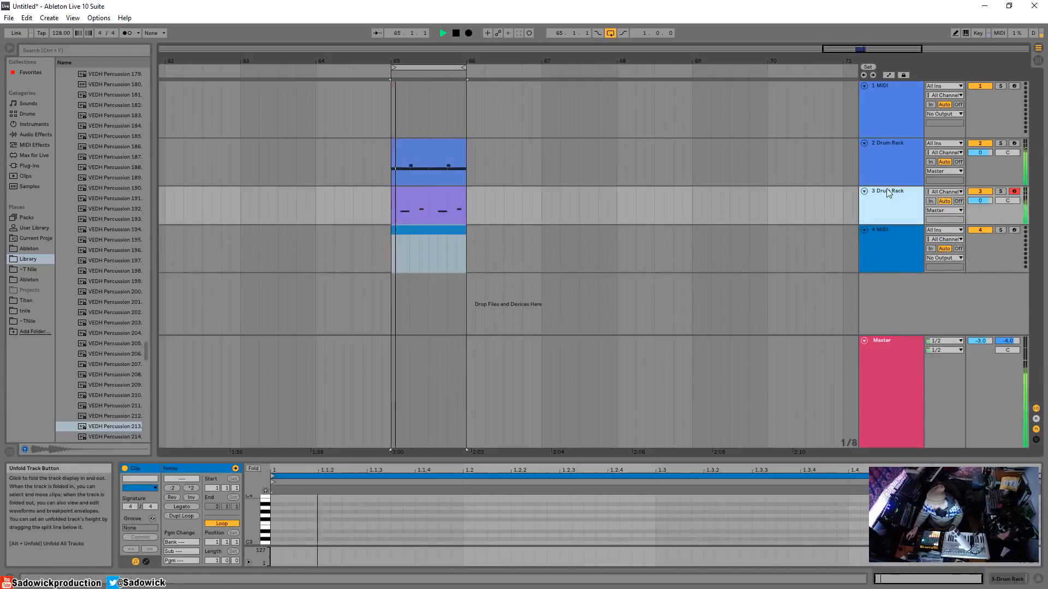
key("shift+Tab")
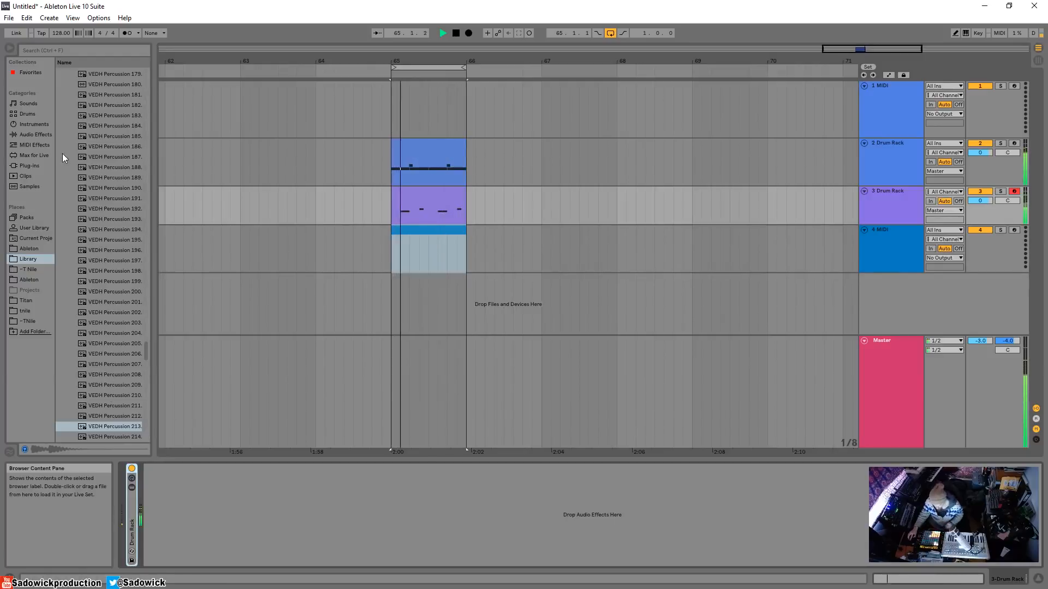
left_click(34, 135)
left_click_drag(82, 148, 234, 508)
left_click_drag(84, 361, 189, 564)
left_click(153, 515)
left_click_drag(173, 490, 174, 493)
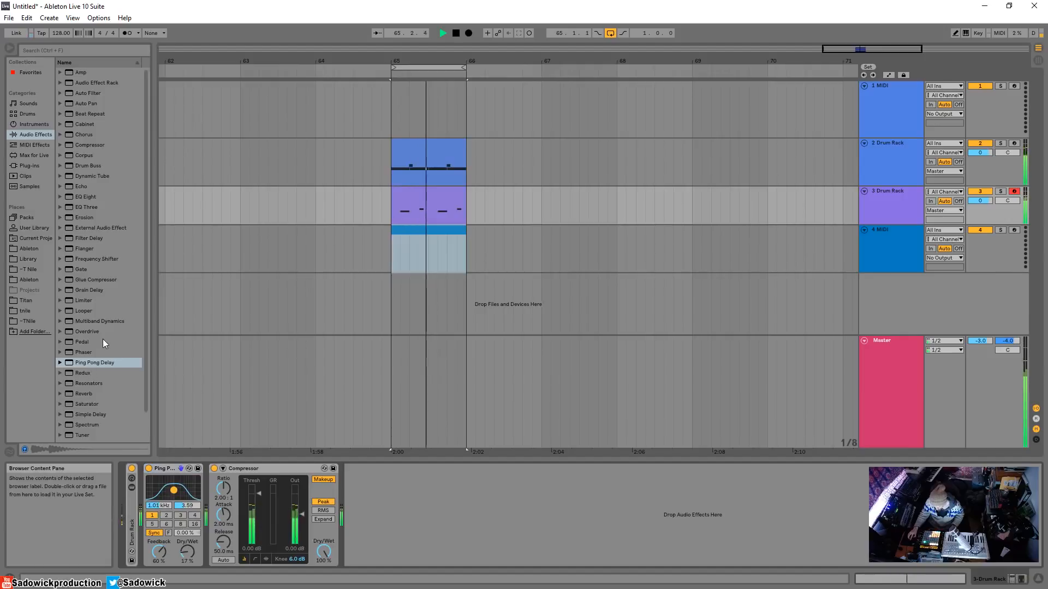
Set the first Compressor's threshold to about -8 dB and add a second Compressor sidechained to Drum Rack 2's VEDH Bassdrum 008, Pre FX.
left_click_drag(90, 146, 463, 524)
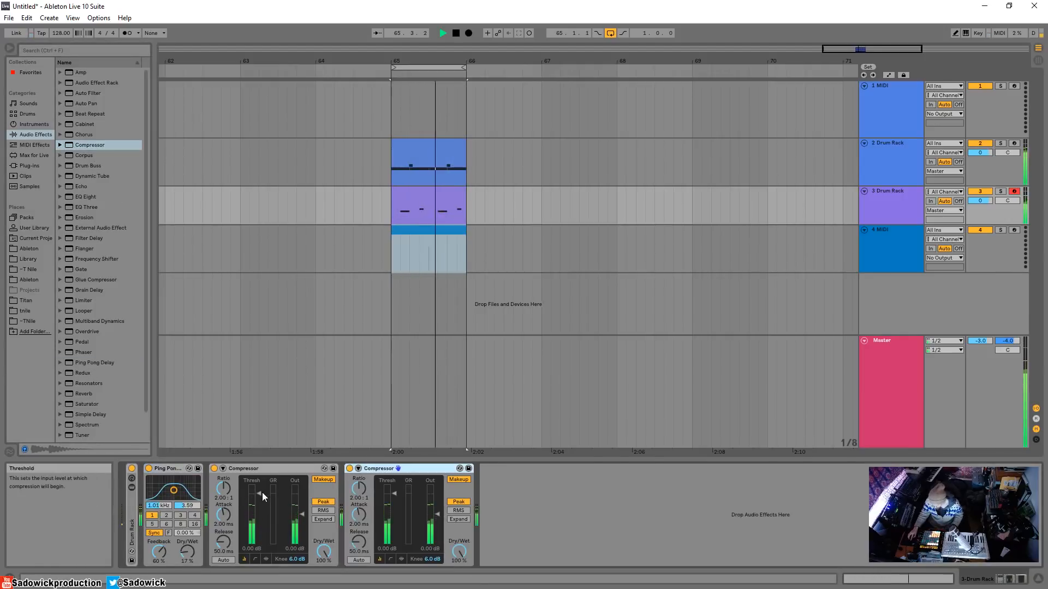
left_click_drag(262, 492, 262, 506)
left_click(358, 469)
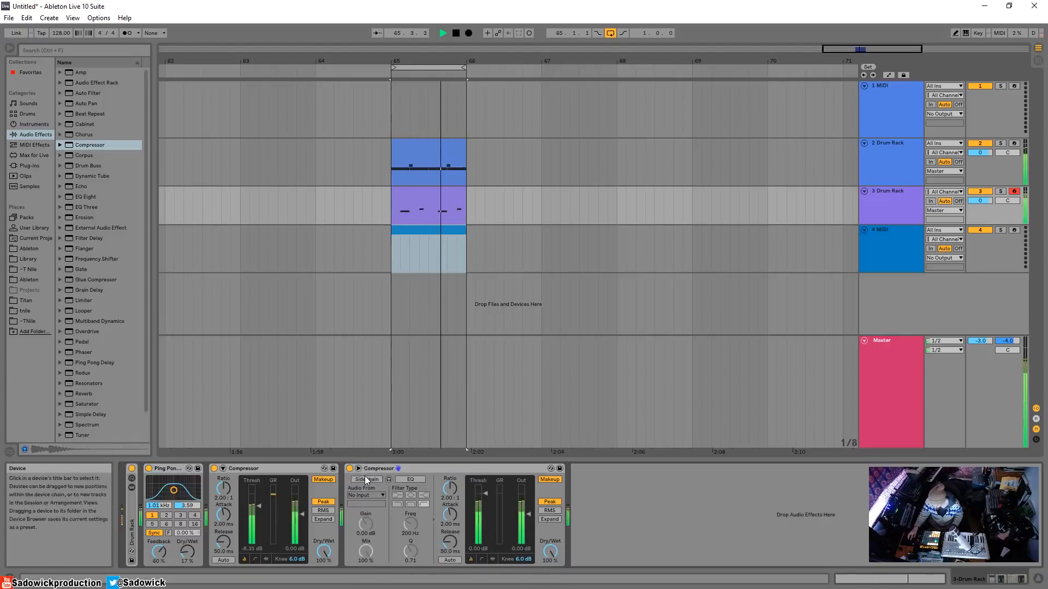
left_click(365, 495)
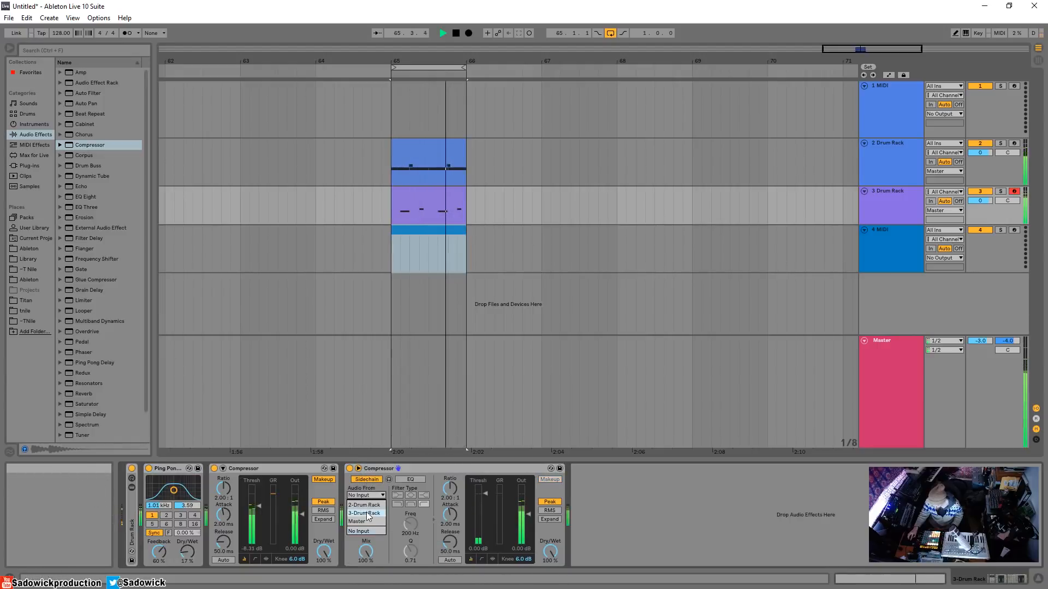
left_click(369, 505)
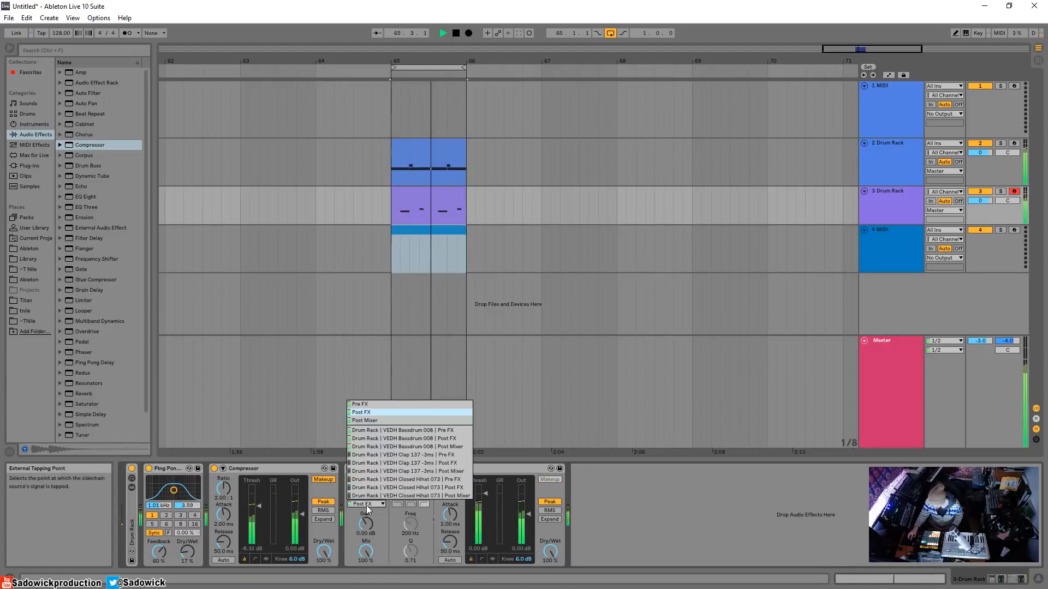
left_click(373, 433)
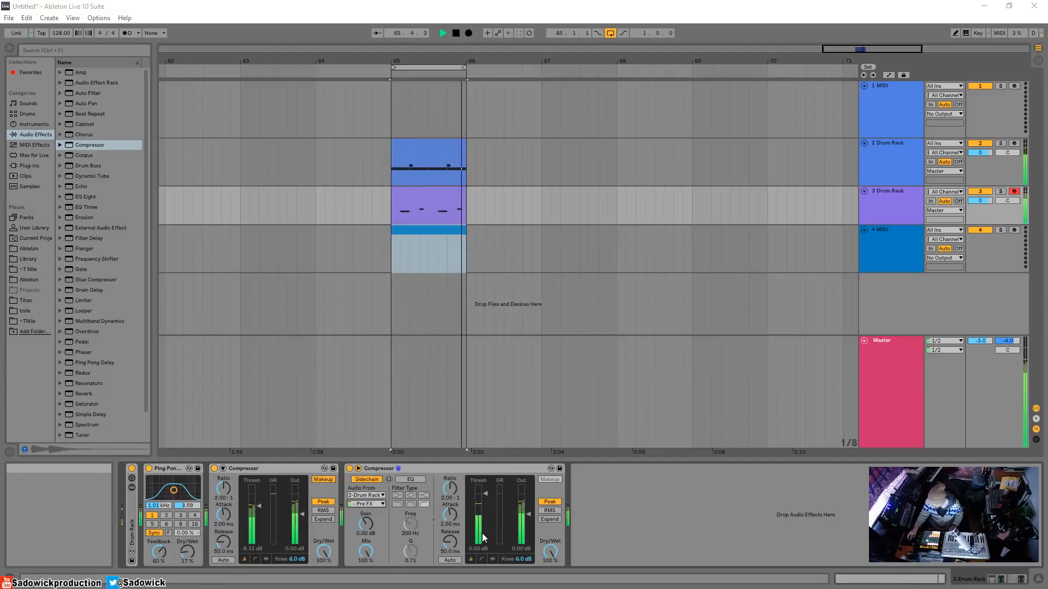
Set the sidechain Compressor's threshold to -22.3 dB and ratio to inf:1, and enable its sidechain EQ as a band-pass with Q 6.29.
left_click_drag(486, 494, 484, 523)
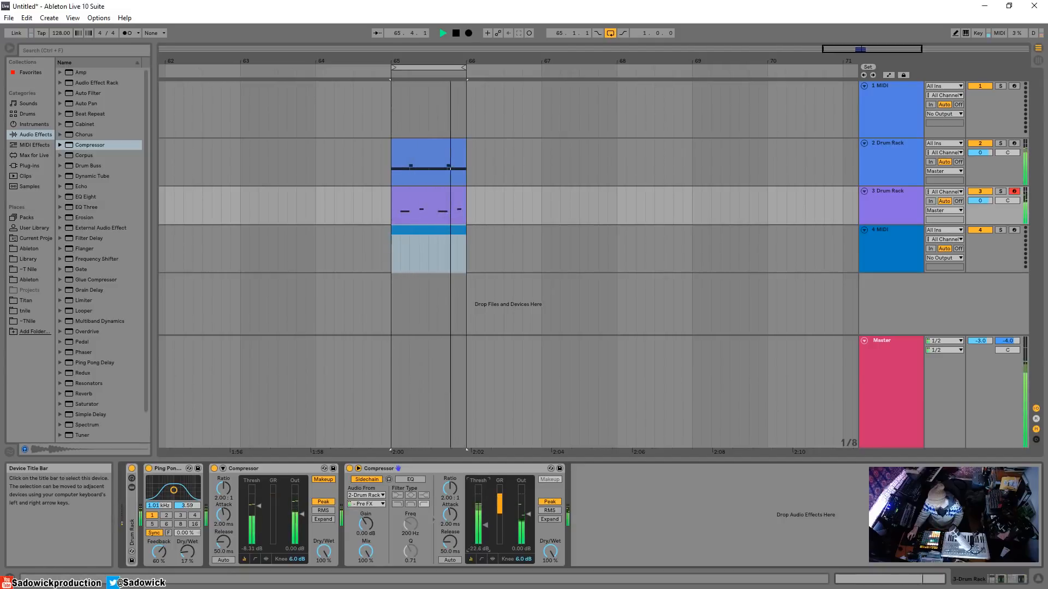
left_click(494, 559)
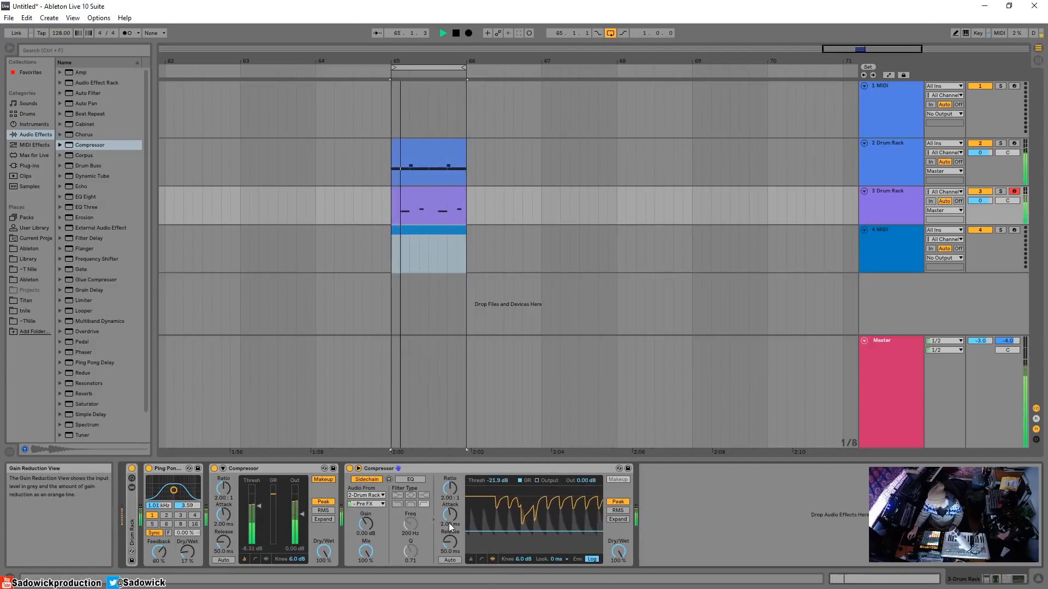
left_click(407, 479)
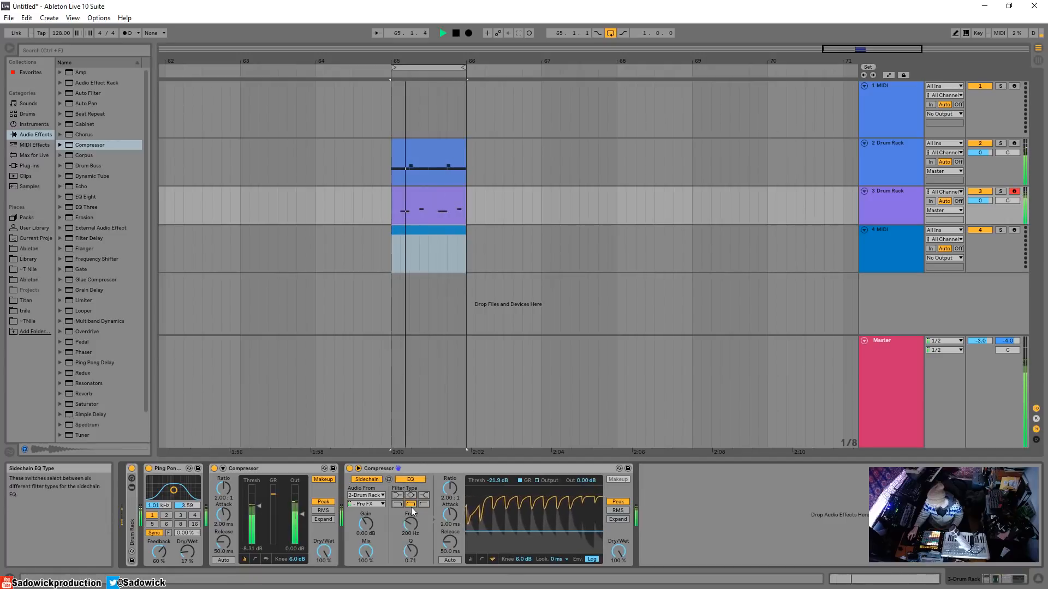
left_click_drag(411, 551, 411, 518)
left_click_drag(450, 488, 450, 437)
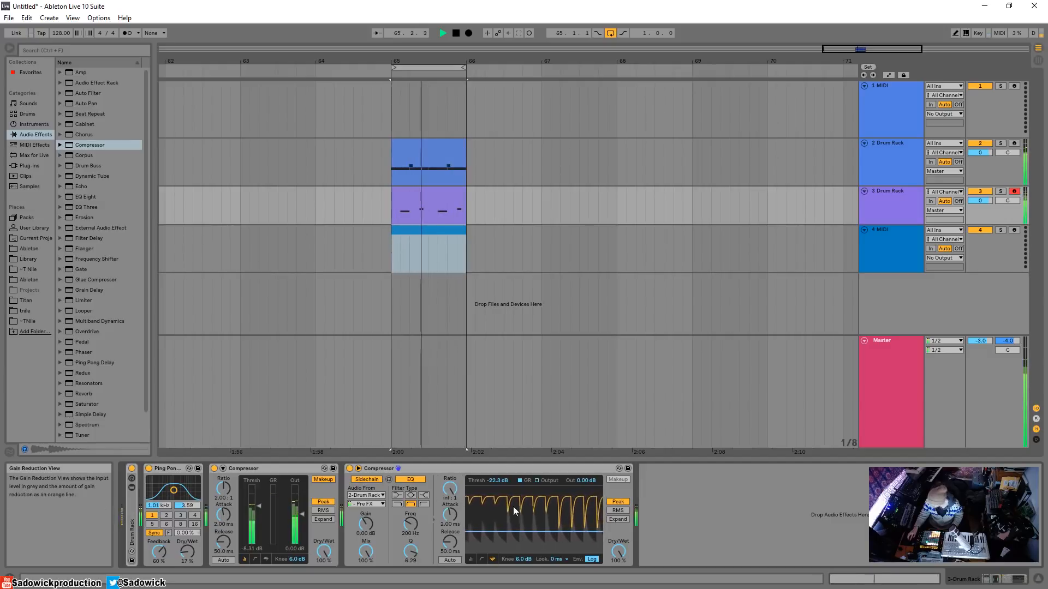
right_click(501, 468)
left_click(470, 470)
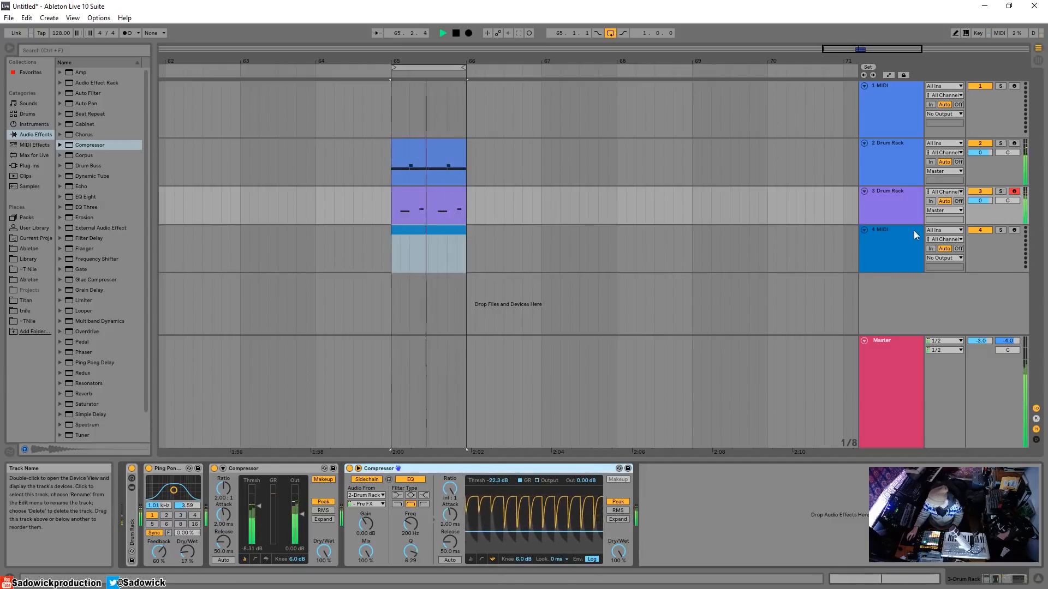
Load Wavetable onto the fourth MIDI track and set oscillator 1's wavetable position to 66%.
left_click(997, 239)
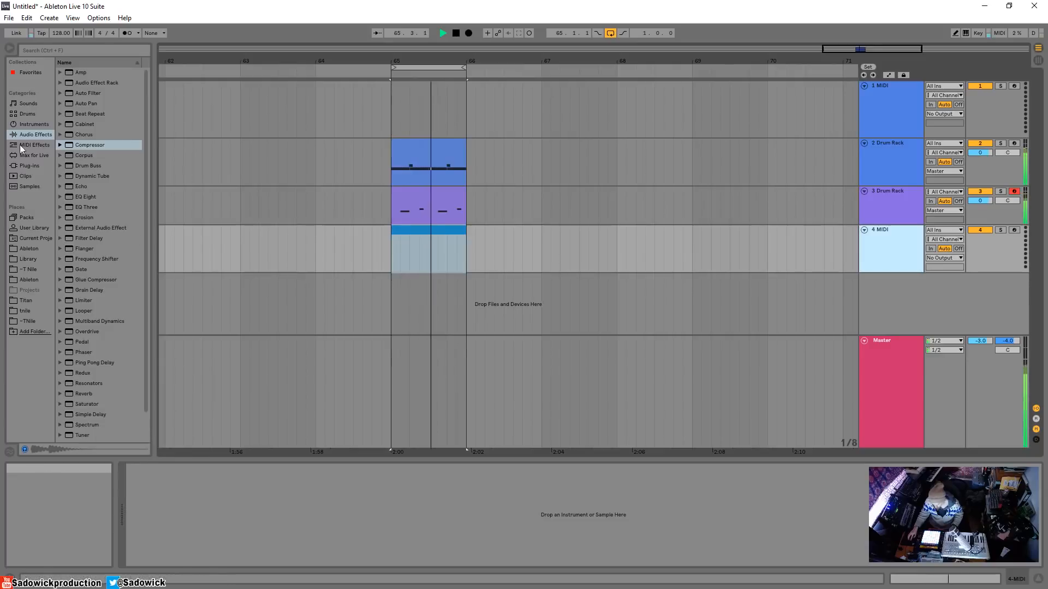
left_click(25, 124)
left_click(81, 186)
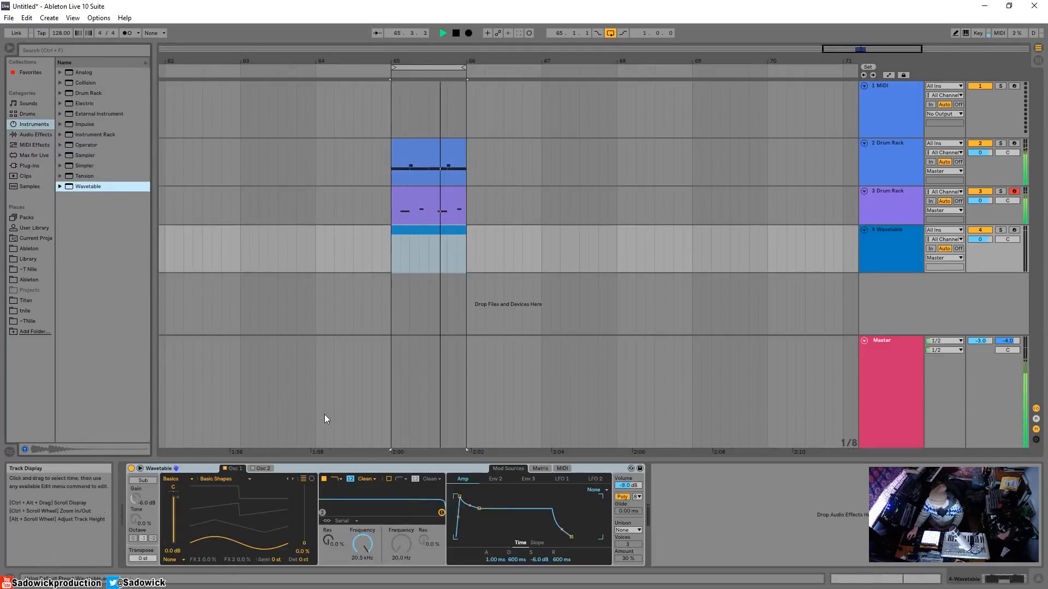
left_click_drag(244, 516, 244, 493)
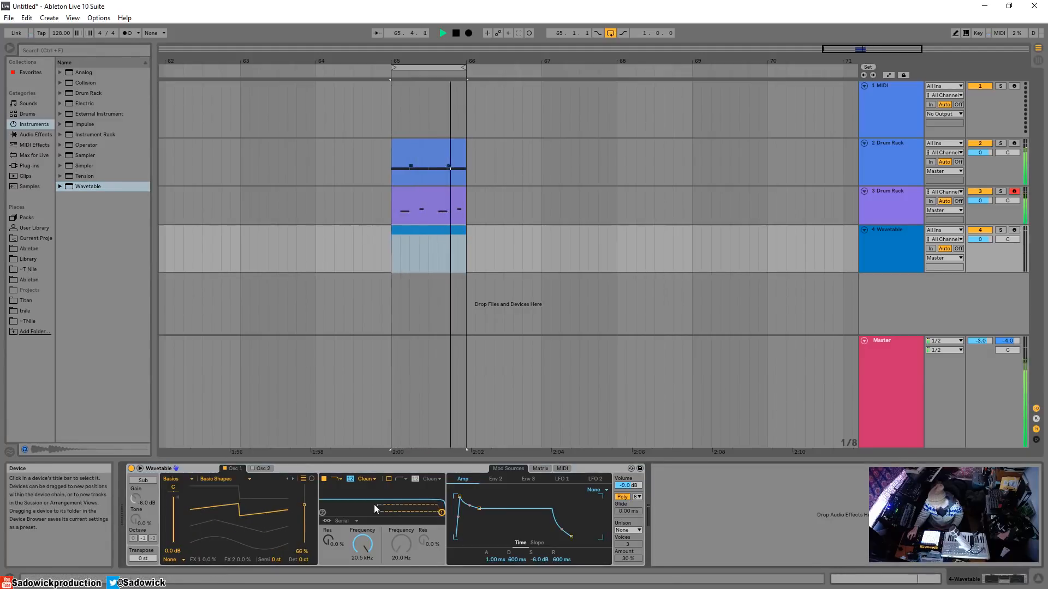
Add an eighth-long F#3 note at the start of the Wavetable clip.
double_click(434, 229)
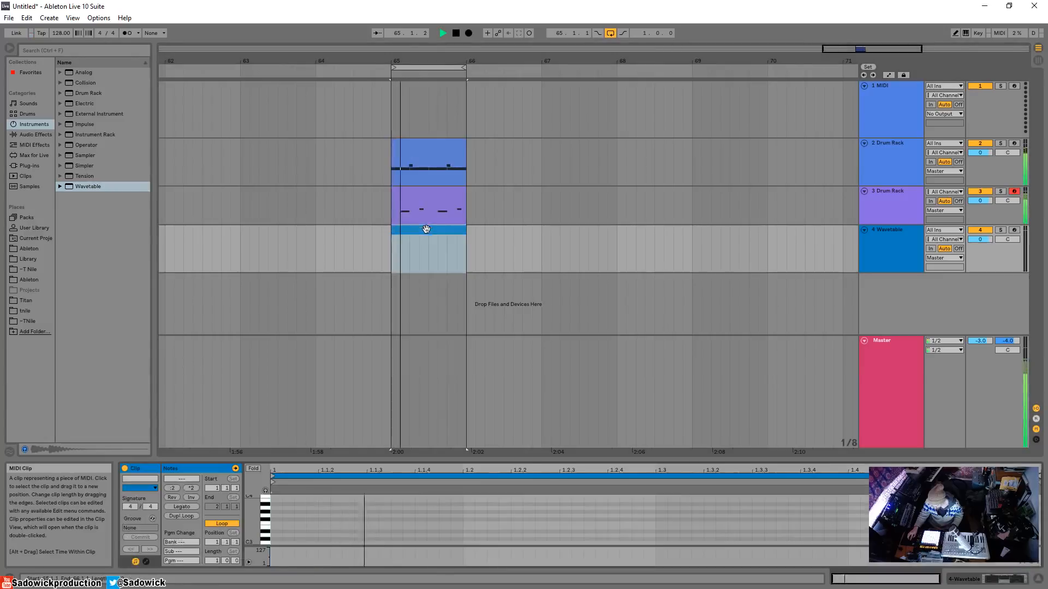
double_click(277, 519)
left_click_drag(283, 519, 366, 520)
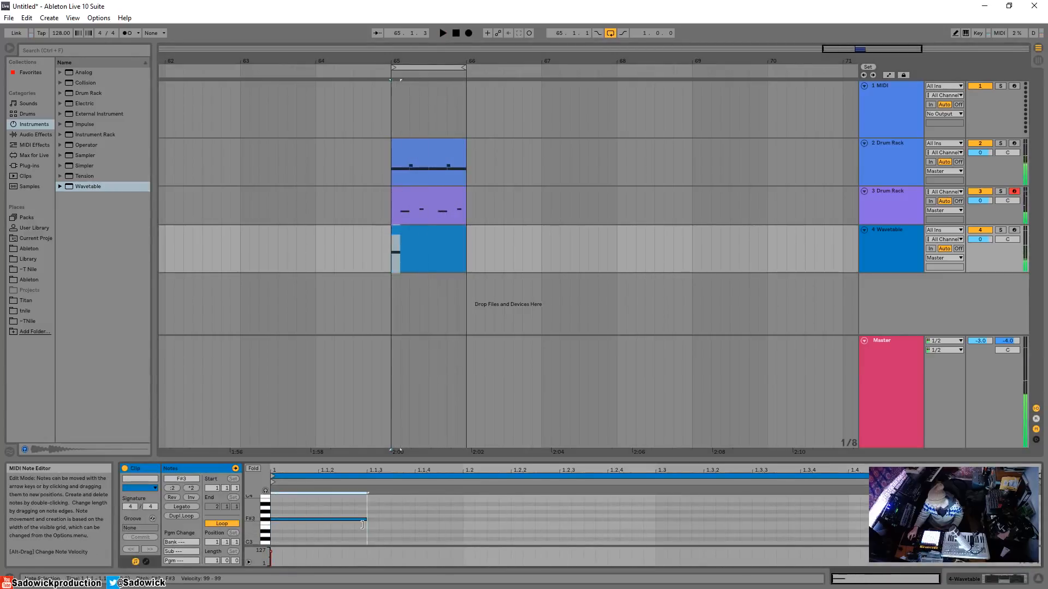
Transpose the Wavetable clip's note down to A#0 while auditioning it against the beat.
key("shift+Down")
key("shift+Down")
key("space")
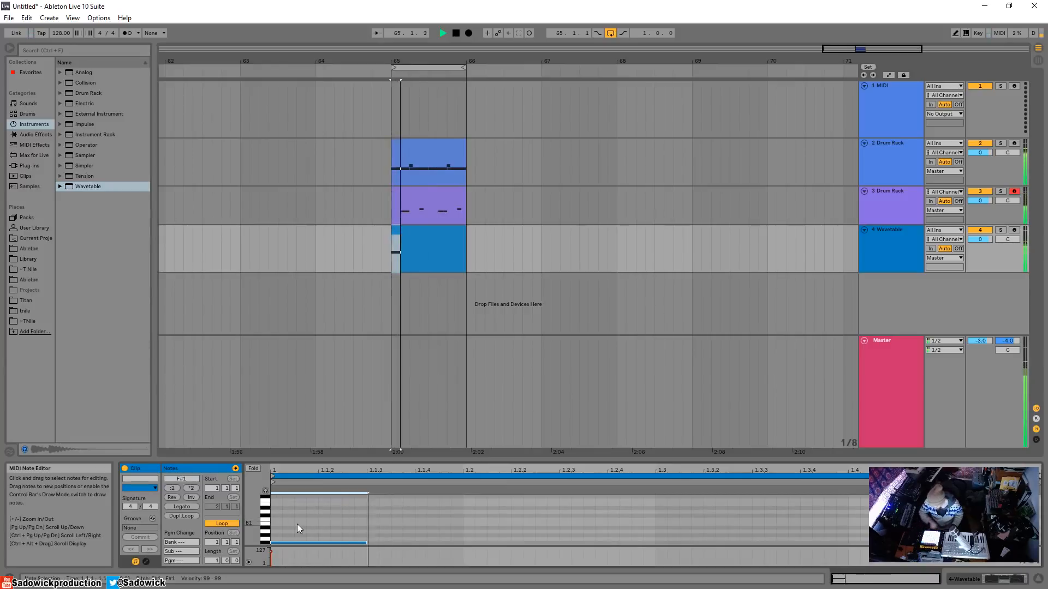
key("Down")
key("Down")
key("Down")
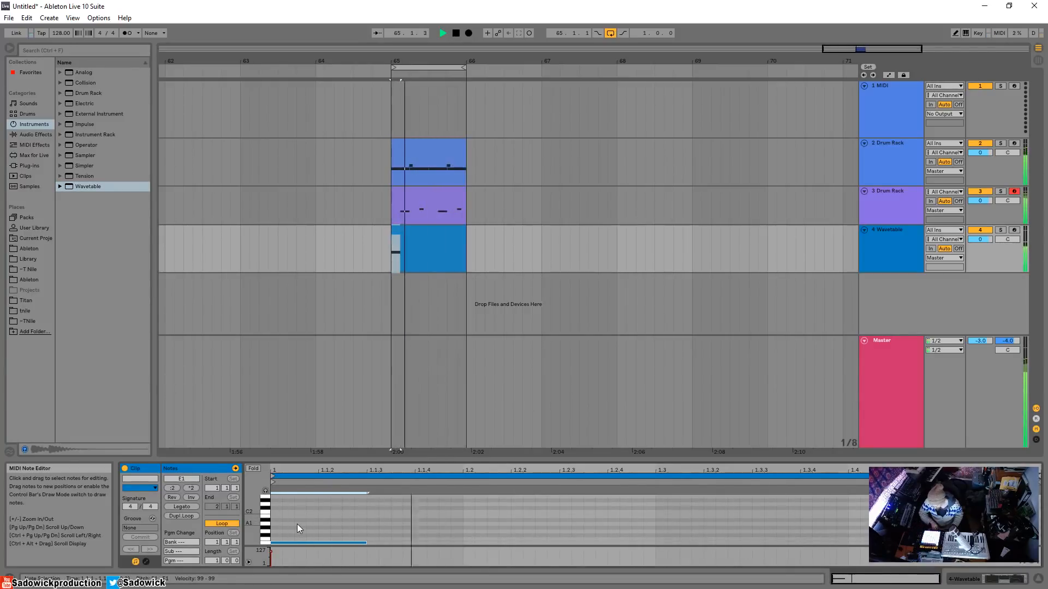
key("Down")
key("Down")
key("Down")
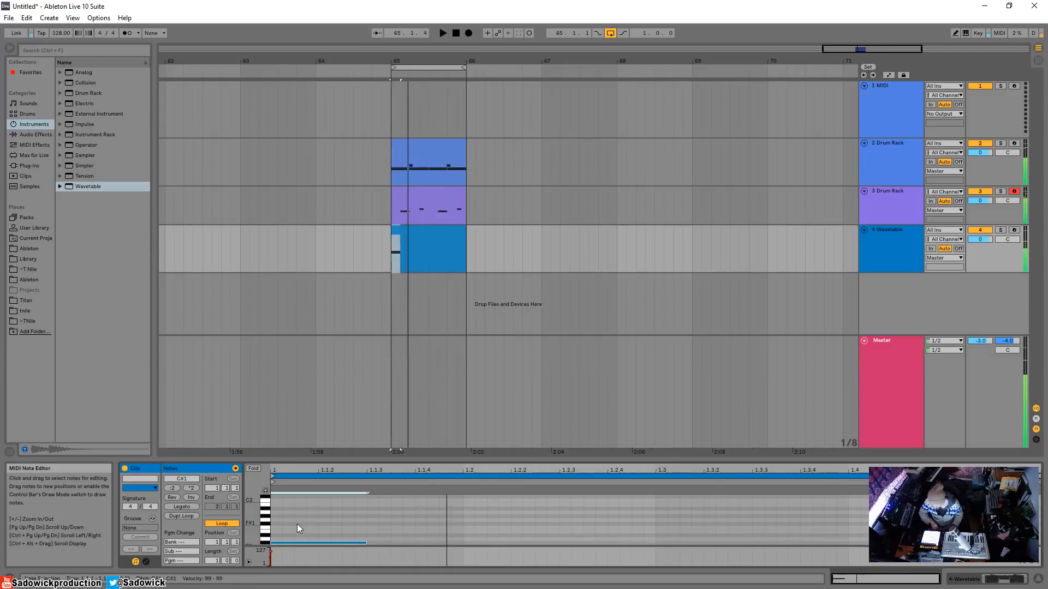
key("Down")
key("Down")
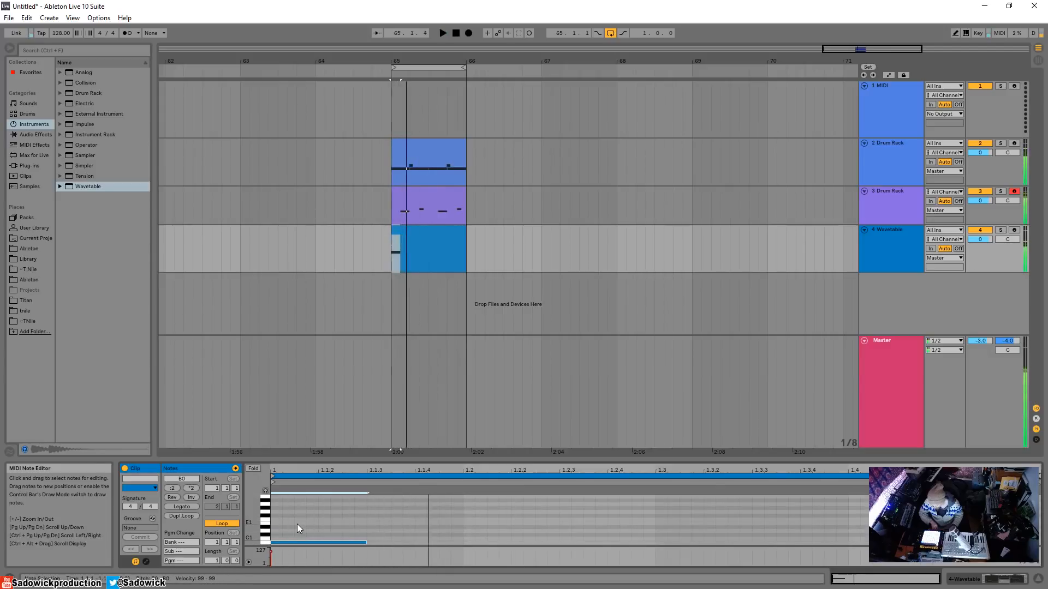
key("space")
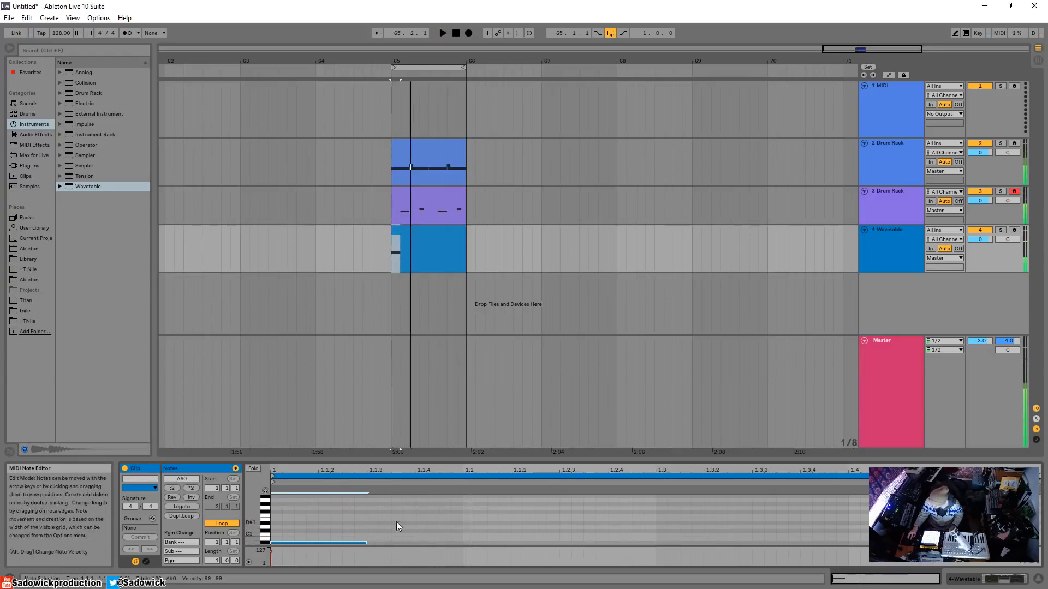
In Wavetable's expanded view, enable the sub oscillator, and set filter 1's resonance to 69% and the amp envelope's release to 5.23 ms.
left_click(1006, 580)
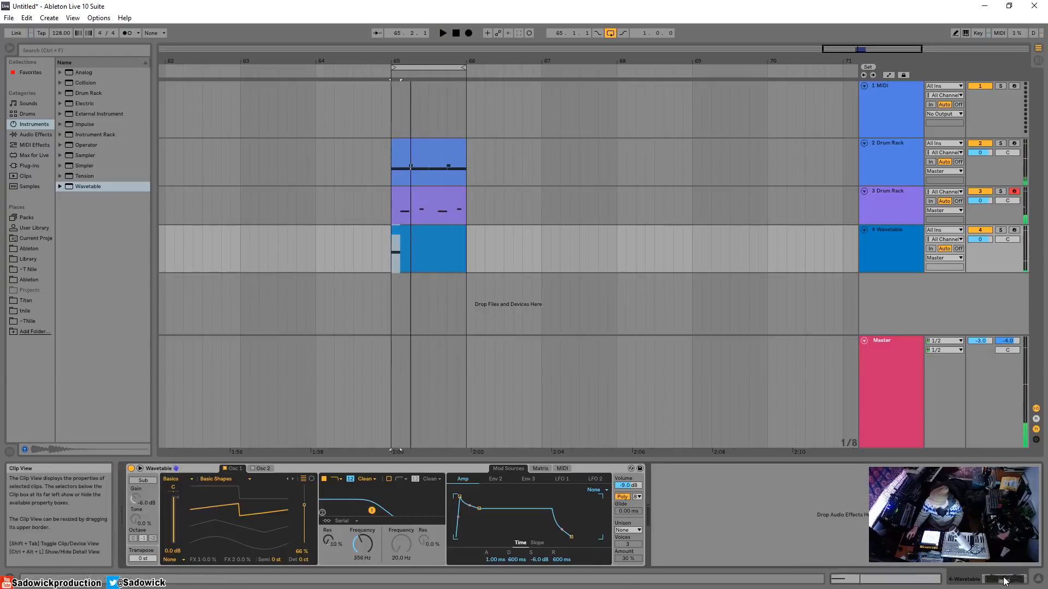
left_click(140, 469)
left_click_drag(169, 509, 166, 509)
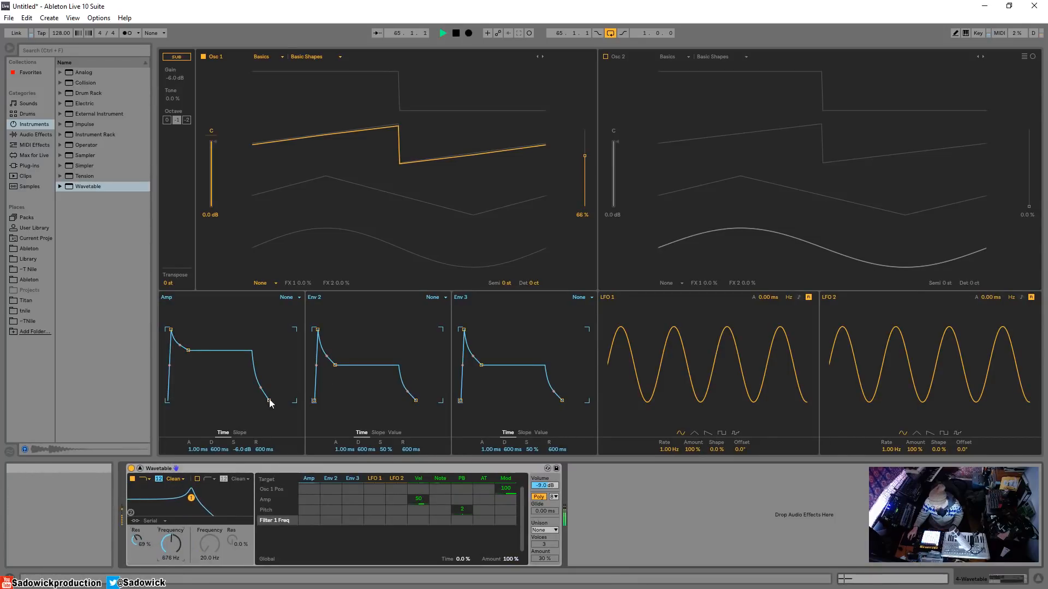
left_click_drag(269, 402, 255, 401)
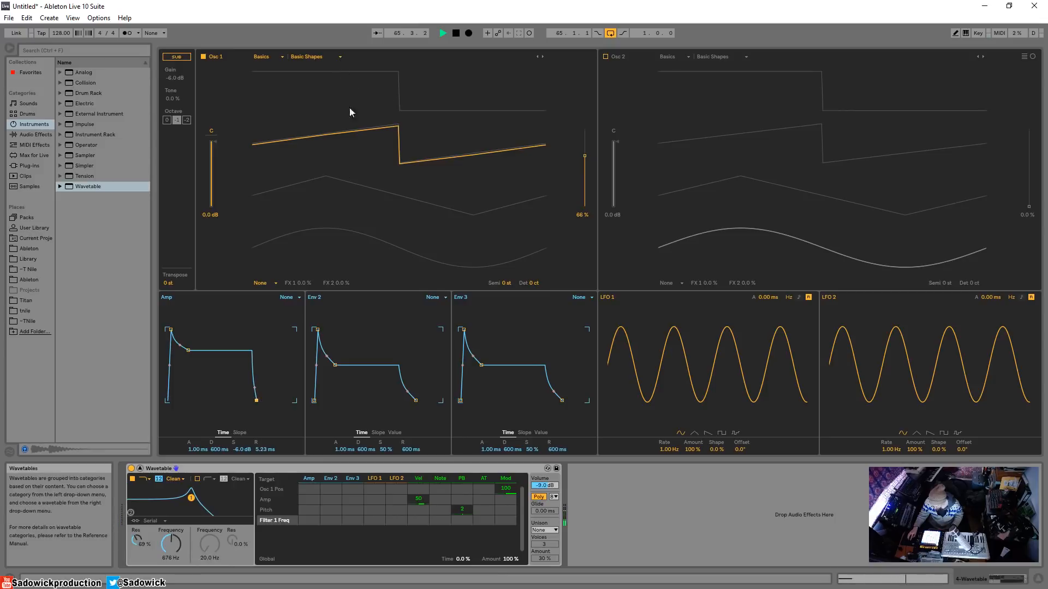
key("space")
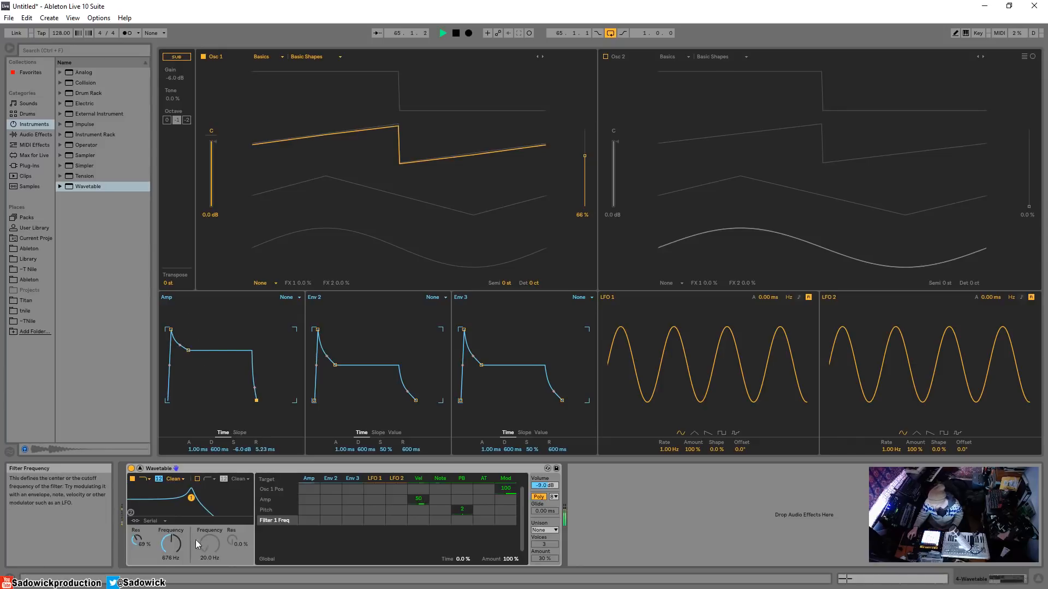
Set filter 1 to 171 Hz and modulate it by Env 2 at 63, with 133 ms attack, 135 ms decay and 0% sustain.
left_click_drag(176, 553, 177, 567)
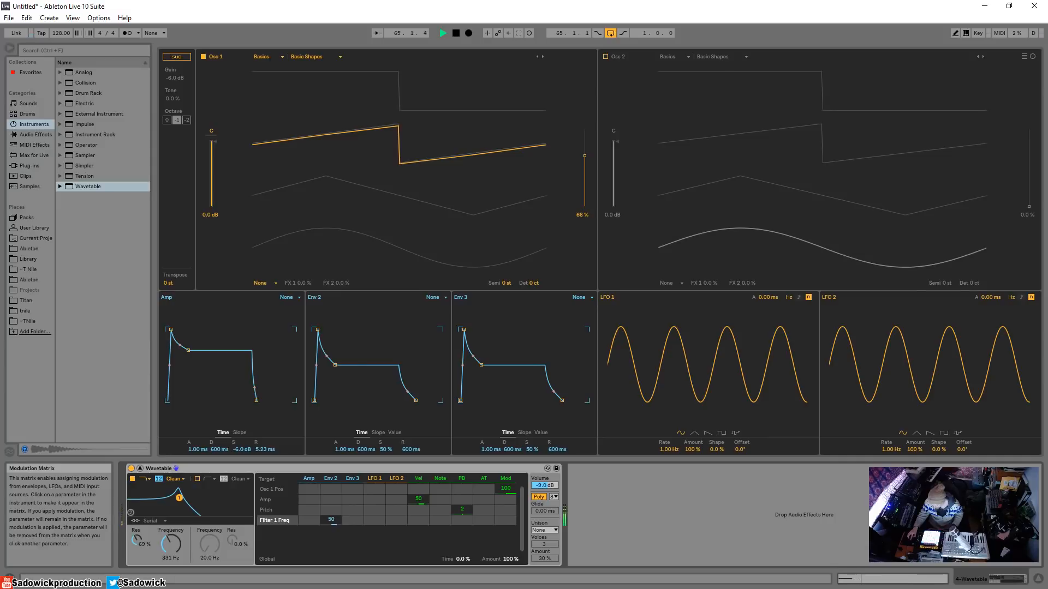
left_click_drag(335, 365, 330, 401)
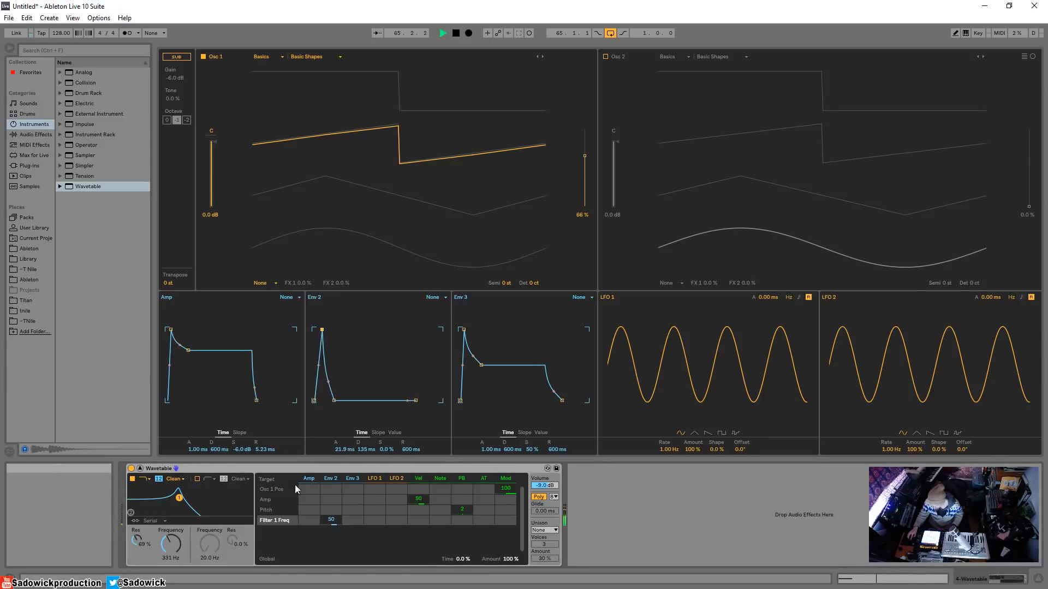
left_click_drag(330, 519, 331, 491)
left_click_drag(322, 330, 326, 330)
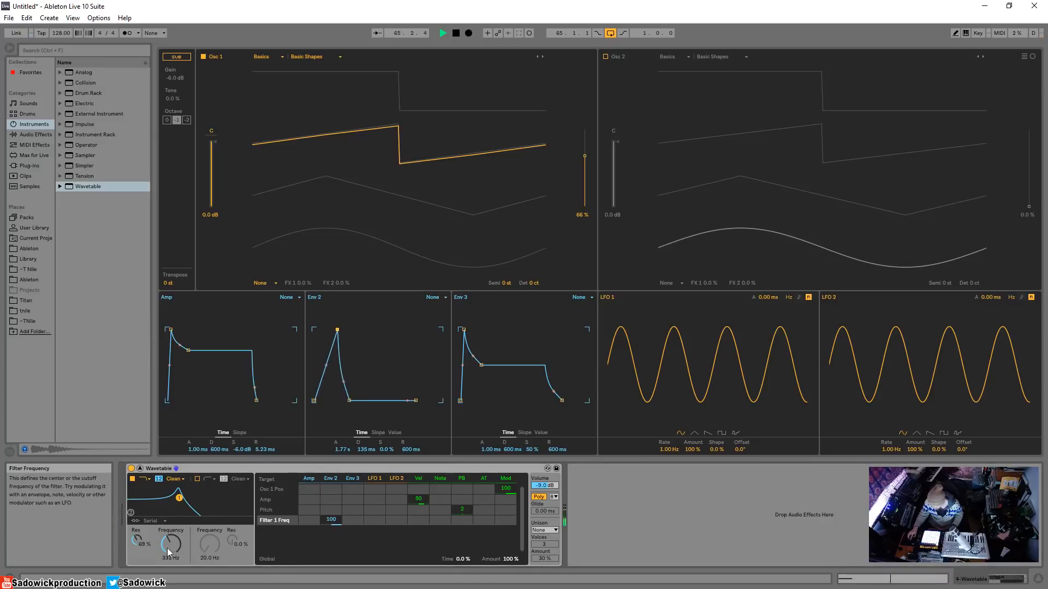
left_click_drag(338, 330, 337, 330)
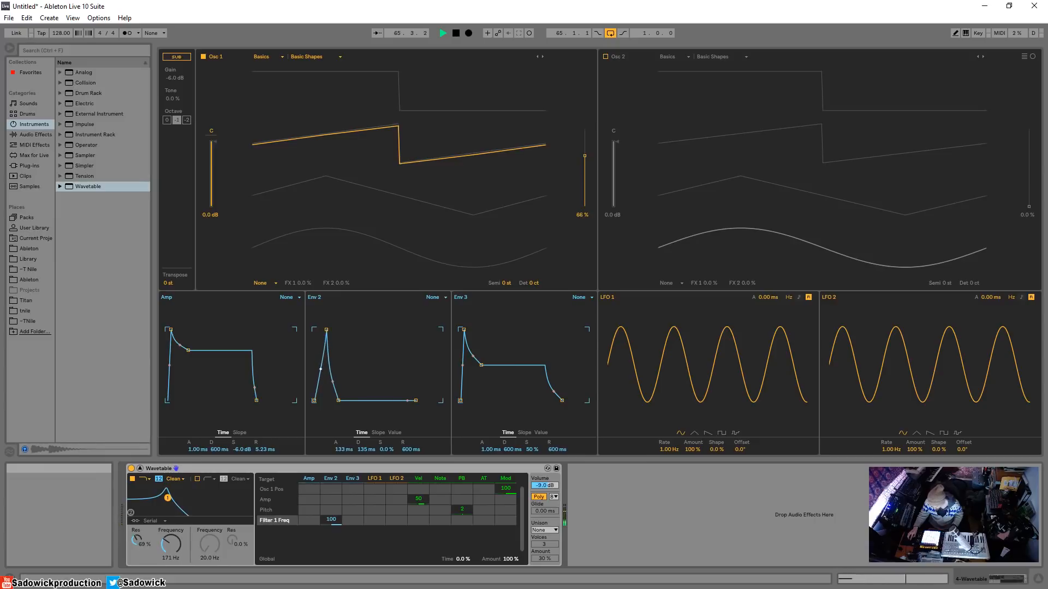
left_click_drag(333, 523, 332, 535)
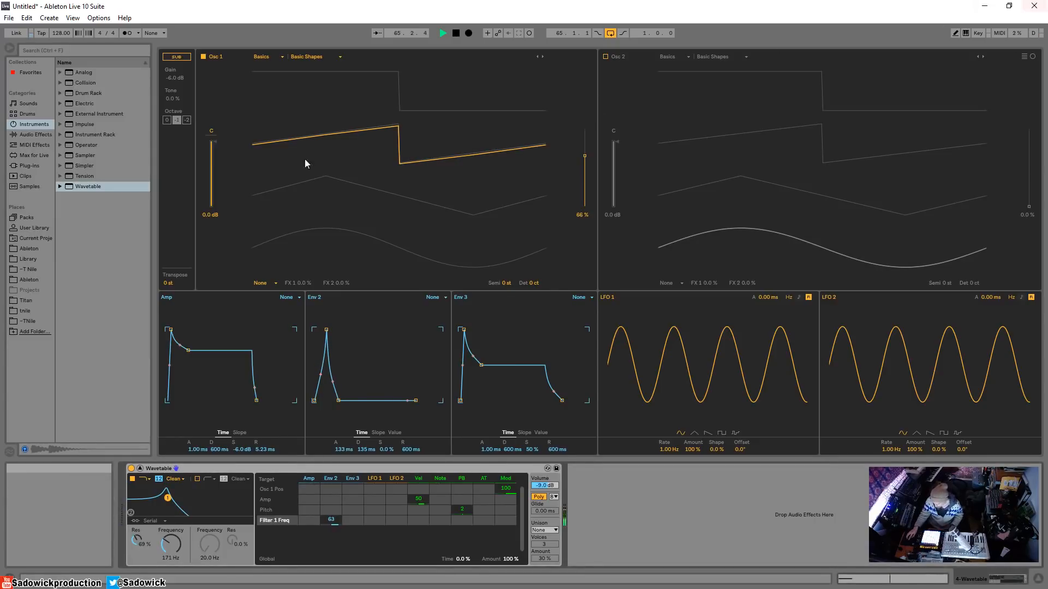
Return to the arrangement and open the Wavetable clip's notes in a taller editor with a fixed 1/16 grid.
left_click(139, 468)
left_click(415, 231)
double_click(415, 230)
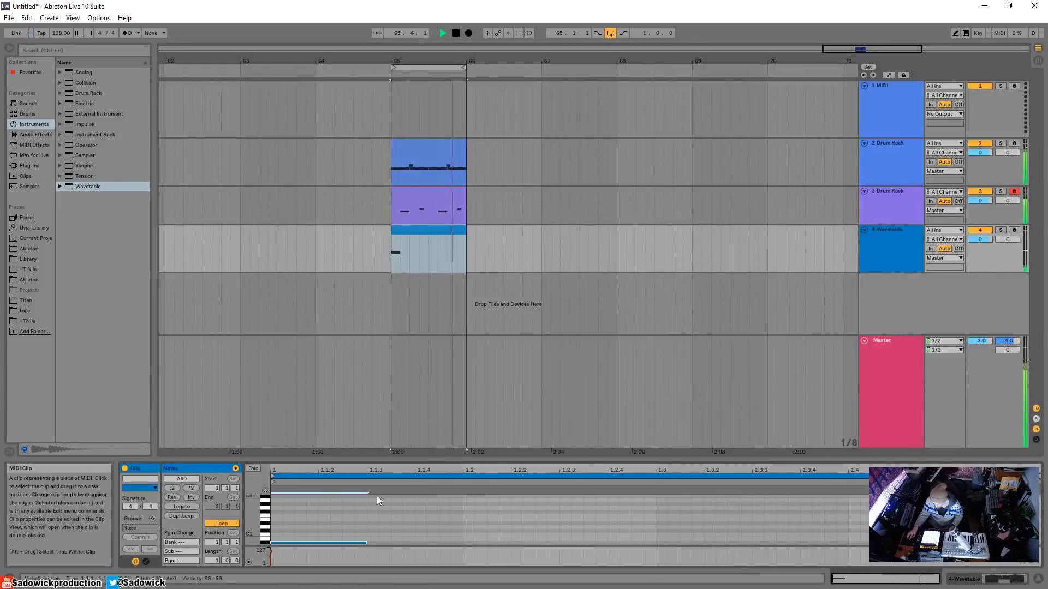
key("space")
right_click(505, 498)
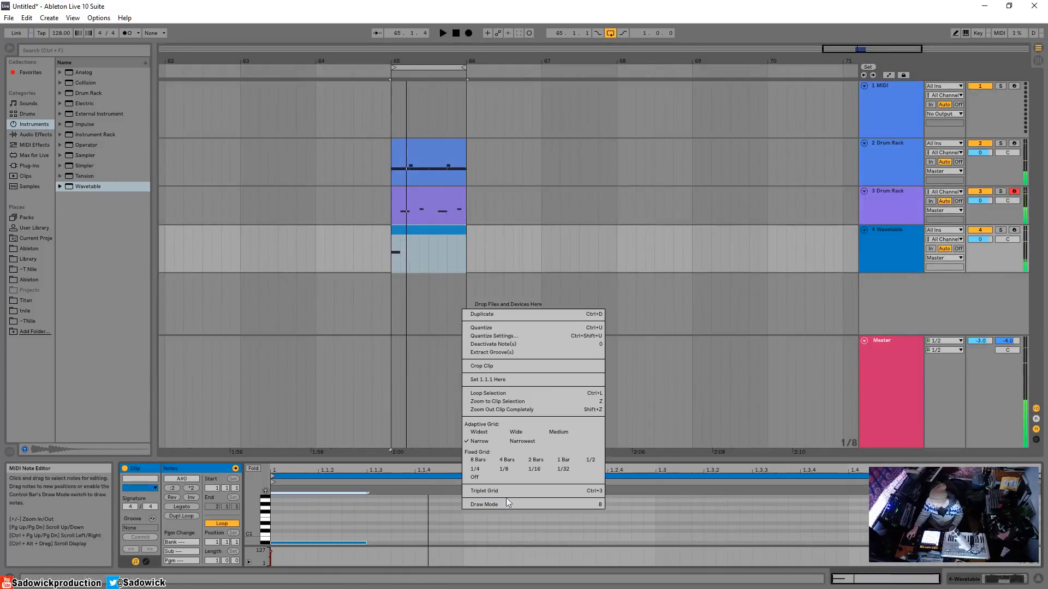
left_click(536, 471)
left_click_drag(521, 458, 515, 374)
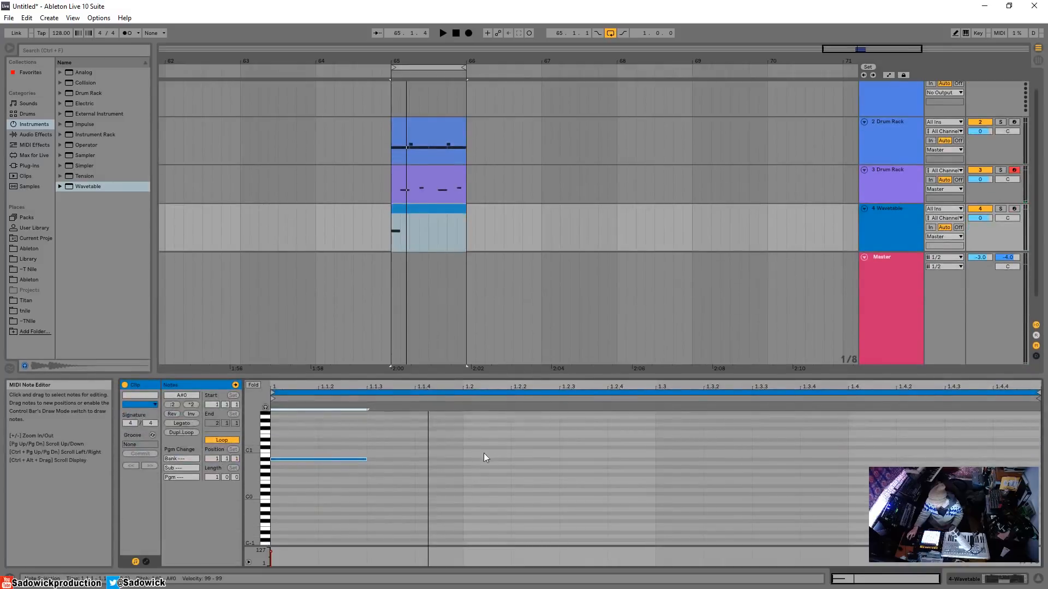
Add a second A#0 note in the Wavetable clip and stretch it to span from 1.1.3 to 1.2.
left_click(428, 458)
double_click(429, 458)
key("space")
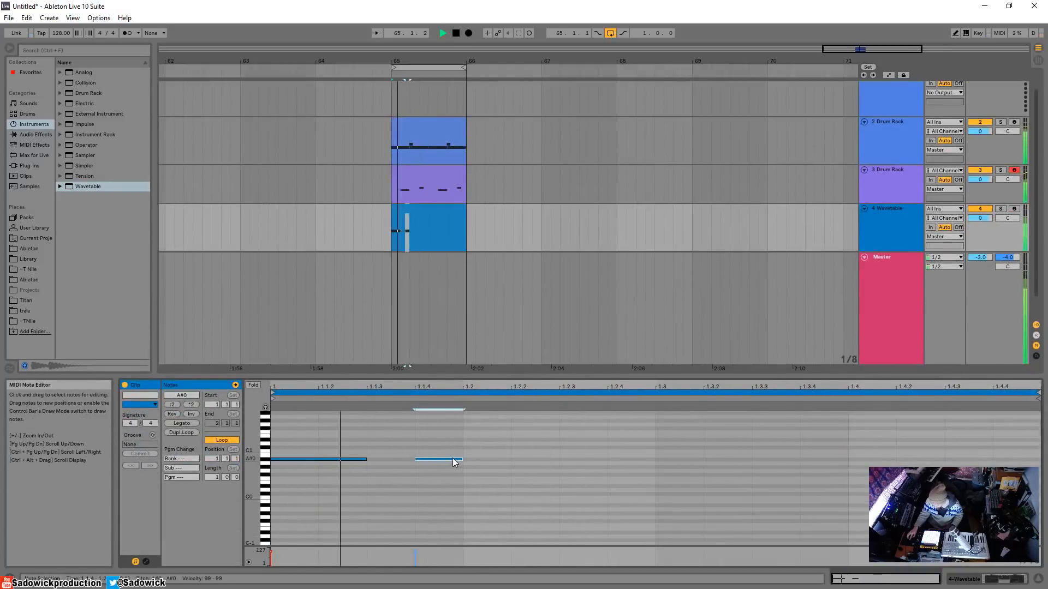
key("space")
left_click_drag(442, 460, 393, 461)
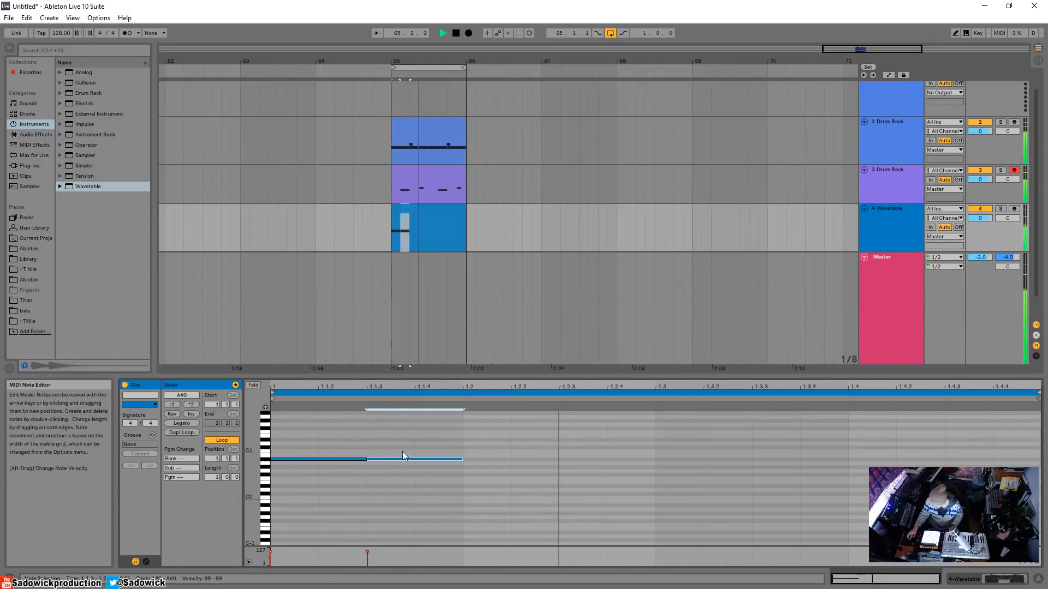
Lengthen the first A#0 note to end at 1.1.4 and move the second, eighth-long note to start at 1.2.2.
left_click_drag(392, 460, 438, 461)
left_click_drag(365, 460, 414, 459)
key("space")
left_click_drag(482, 458, 565, 463)
key("space")
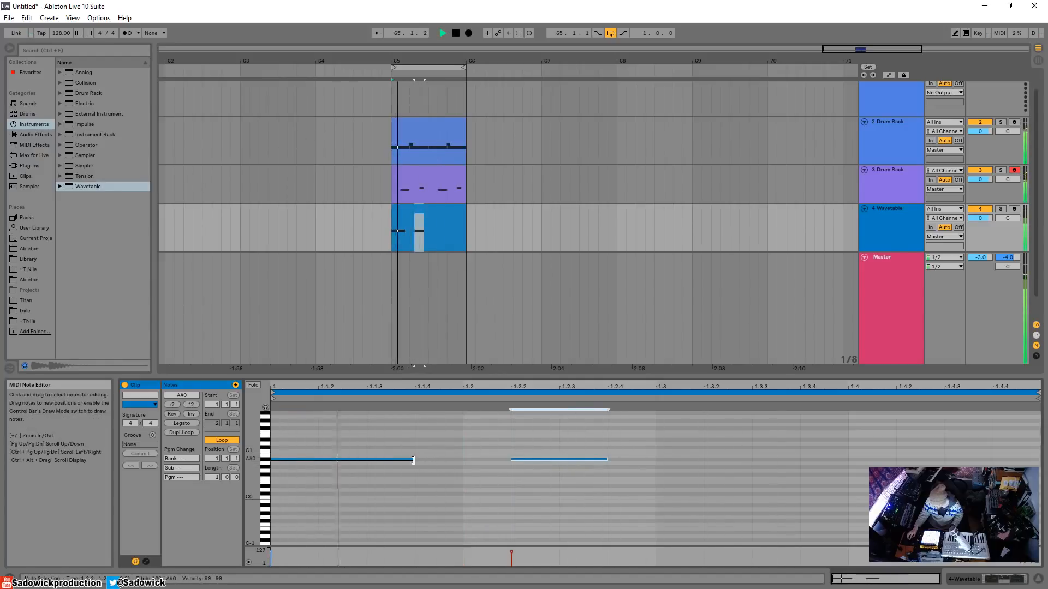
Stretch the first A#0 note to end at 1.2.2 and repeat the five-sixteenth note back to back from 1.2.2, 1.3.3 and 1.4.4.
mouse_move(414, 460)
left_mouse_down()
mouse_move(463, 459)
mouse_move(434, 484)
left_mouse_up()
key("ctrl+d")
key("ctrl+d")
key("ctrl+d")
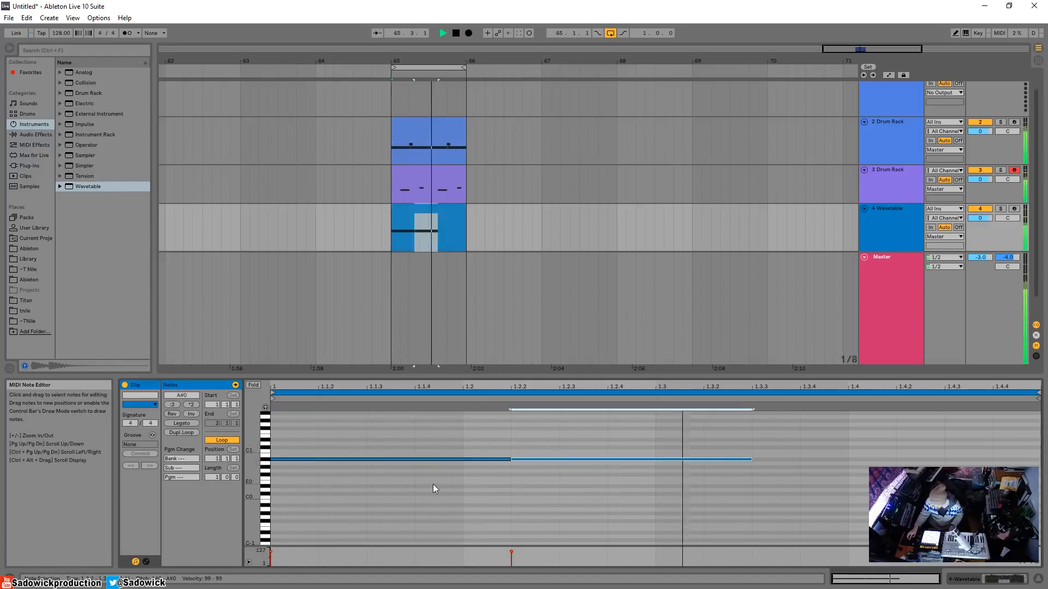
key("space")
key("space")
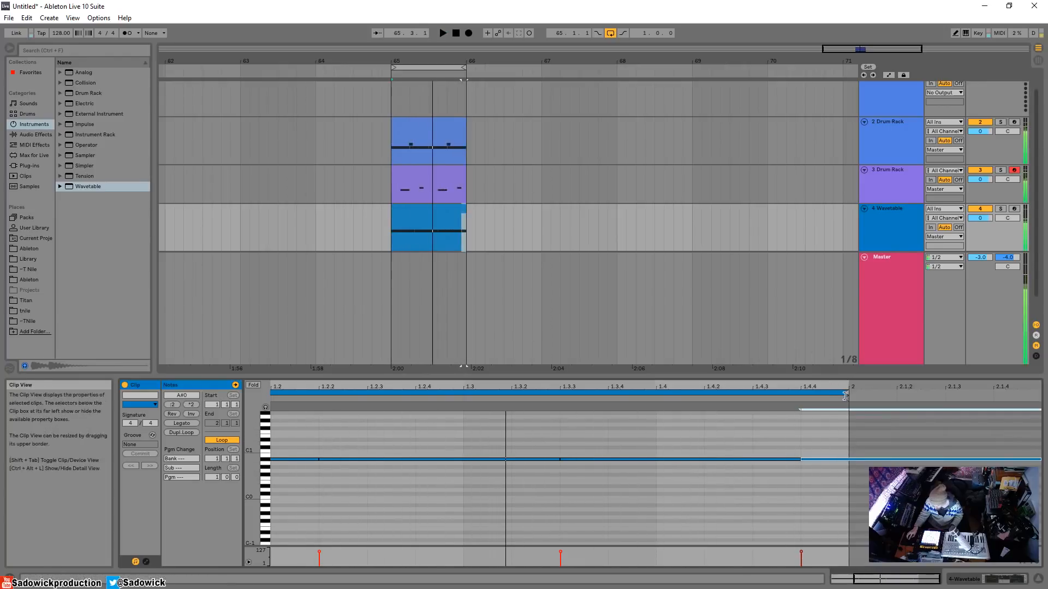
Shorten the Wavetable clip's loop to end at 1.4.4 and extend the clip in the arrangement to bar 73.
left_click_drag(847, 394, 792, 399)
key("space")
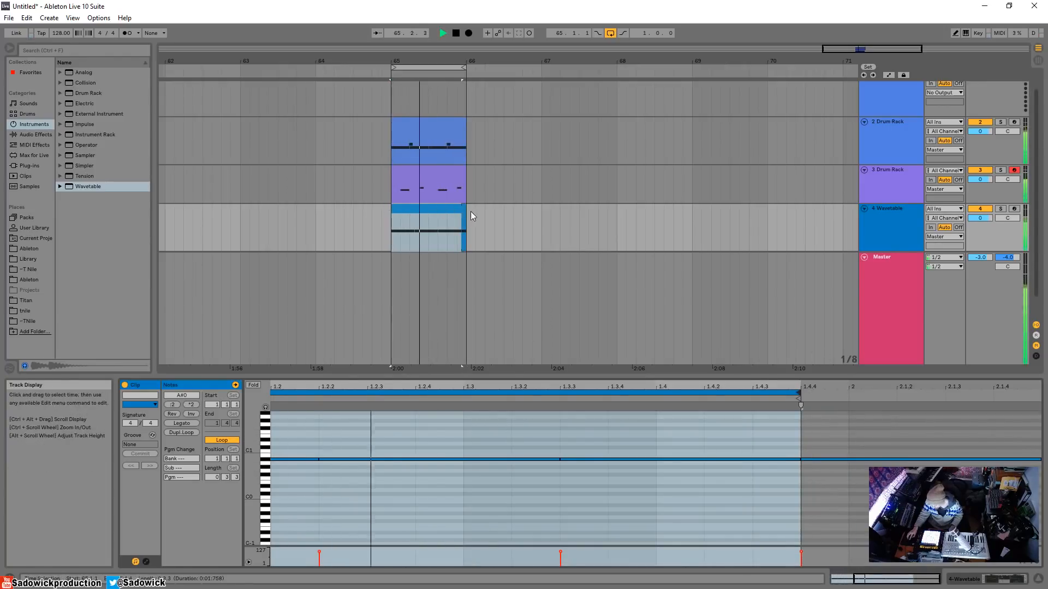
left_click_drag(464, 221, 793, 217)
left_click_drag(551, 62, 610, 32)
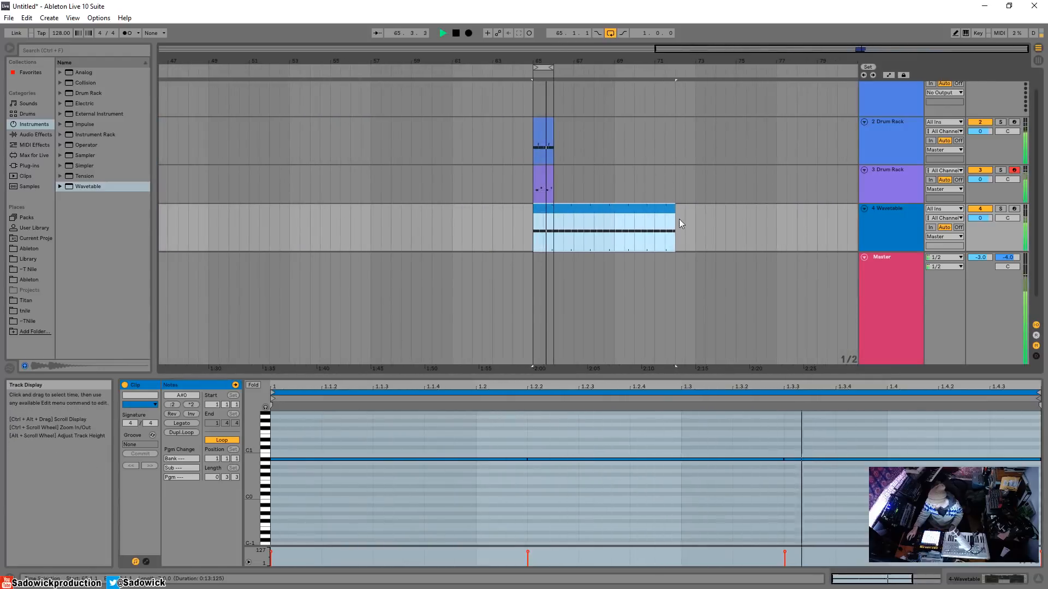
left_click_drag(677, 221, 696, 221)
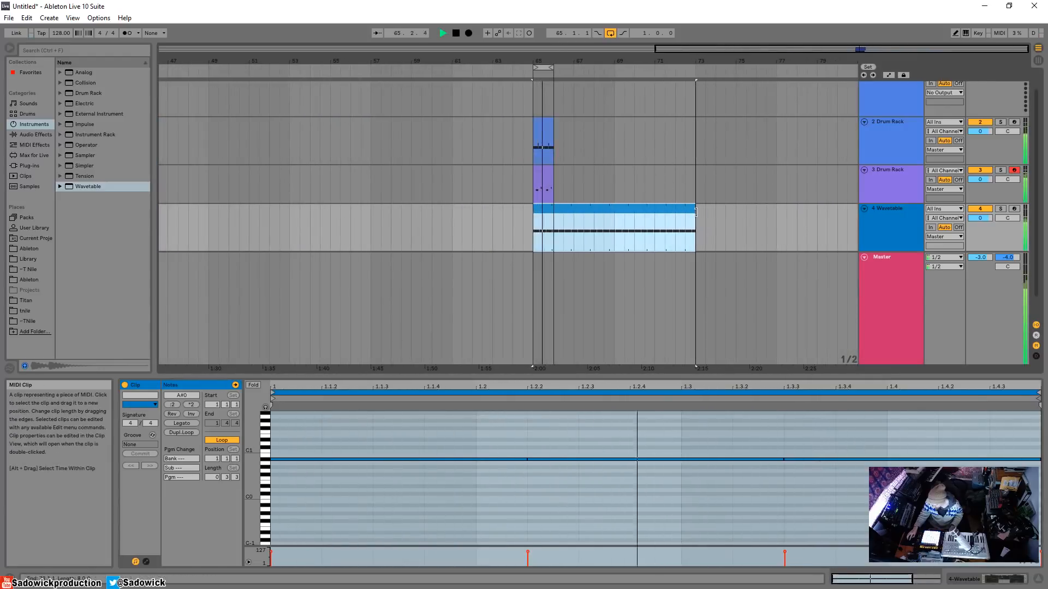
Extend both Drum Rack clips to bar 73 and lengthen the arrangement loop to the same eight bars.
left_click(545, 170)
left_click_drag(554, 171, 695, 175)
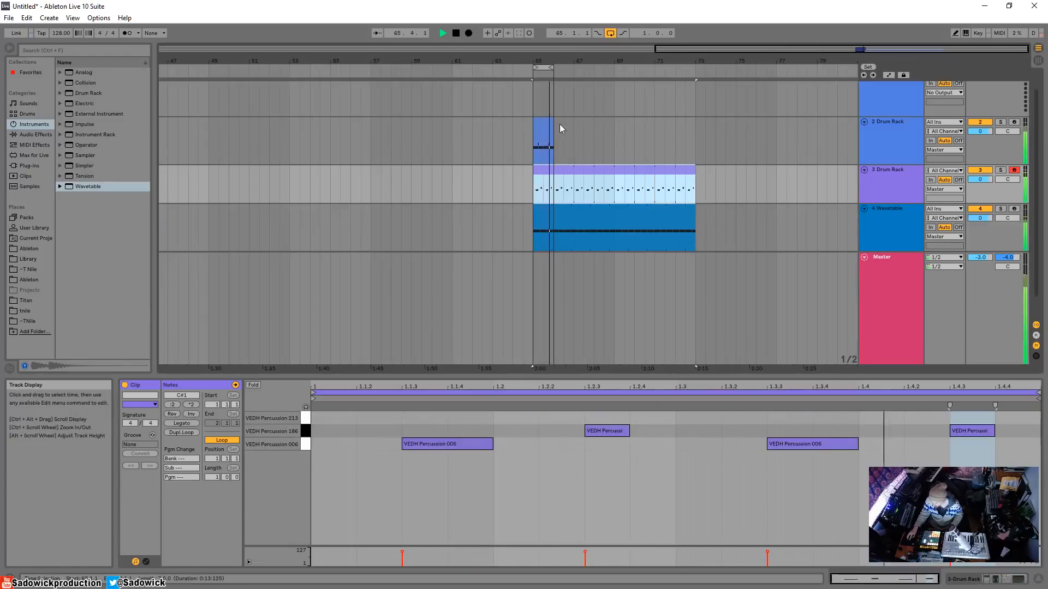
left_click_drag(552, 122, 695, 123)
left_click_drag(552, 68, 696, 77)
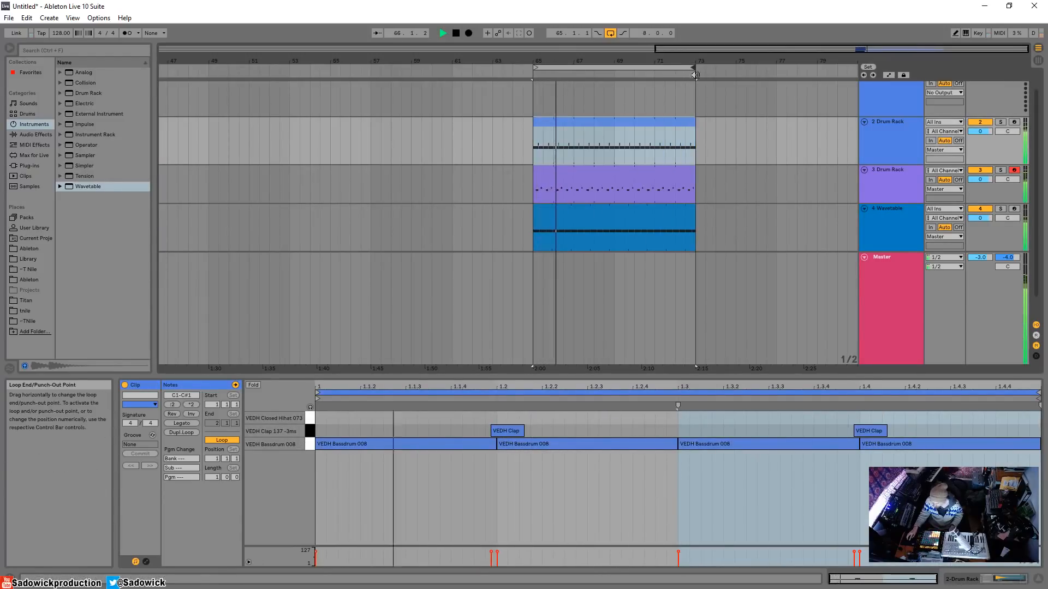
Shorten the Wavetable clip's loop to three sixteenths, ending at 1.1.4, and restart playback.
left_click(993, 239)
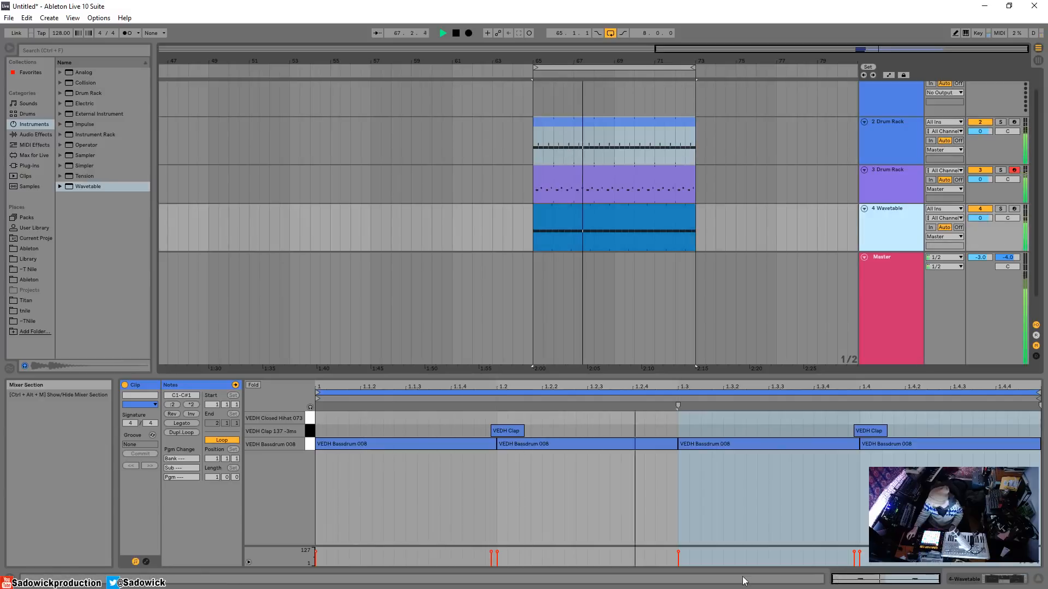
left_click(606, 203)
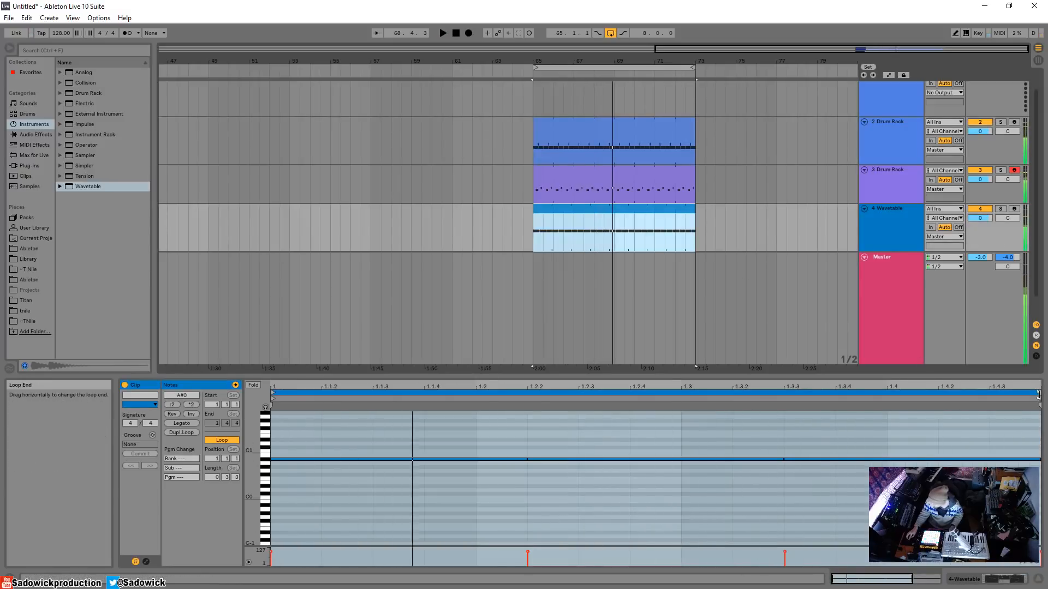
left_click_drag(1039, 394, 418, 395)
key("space")
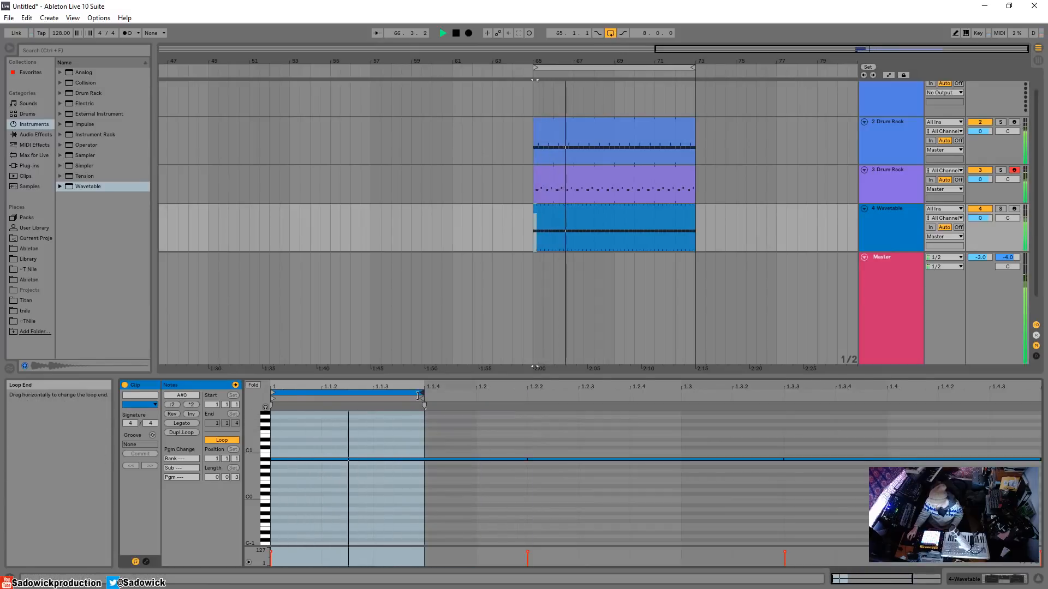
Show the Wavetable track's devices and lower filter 1's frequency to 116 Hz.
key("shift+Tab")
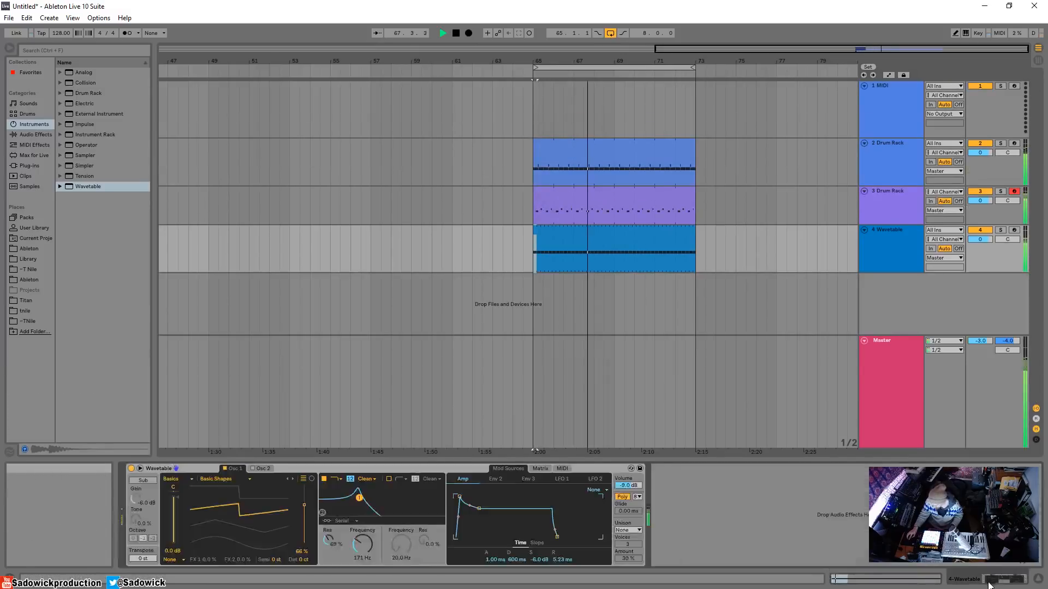
left_click_drag(358, 542, 358, 553)
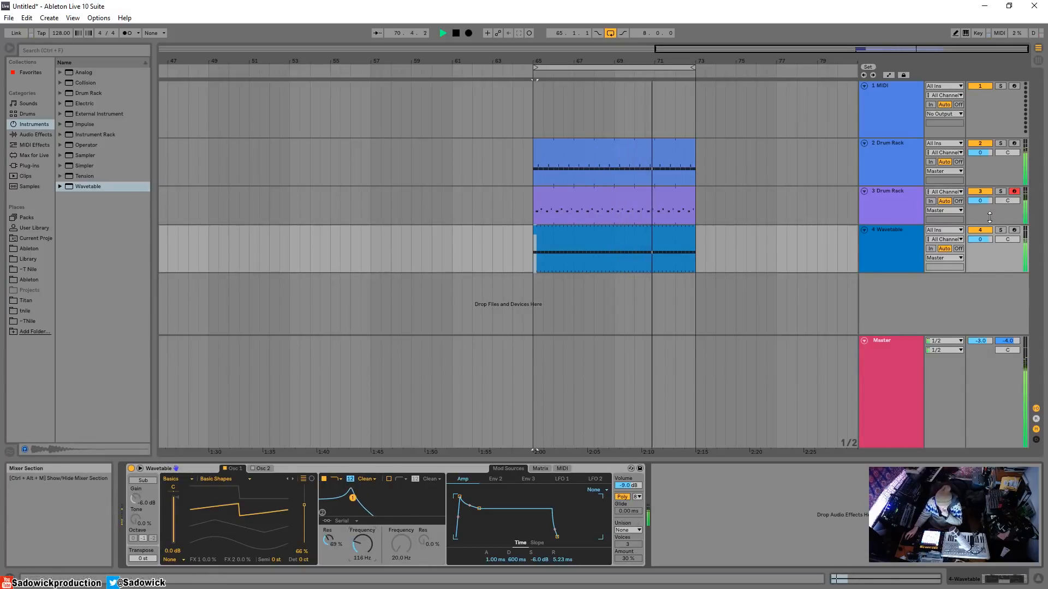
Copy the sidechained Compressor from the percussion Drum Rack track onto the Wavetable track, with 0.01 ms attack and 76.8 ms release.
left_click(890, 200)
right_click(421, 470)
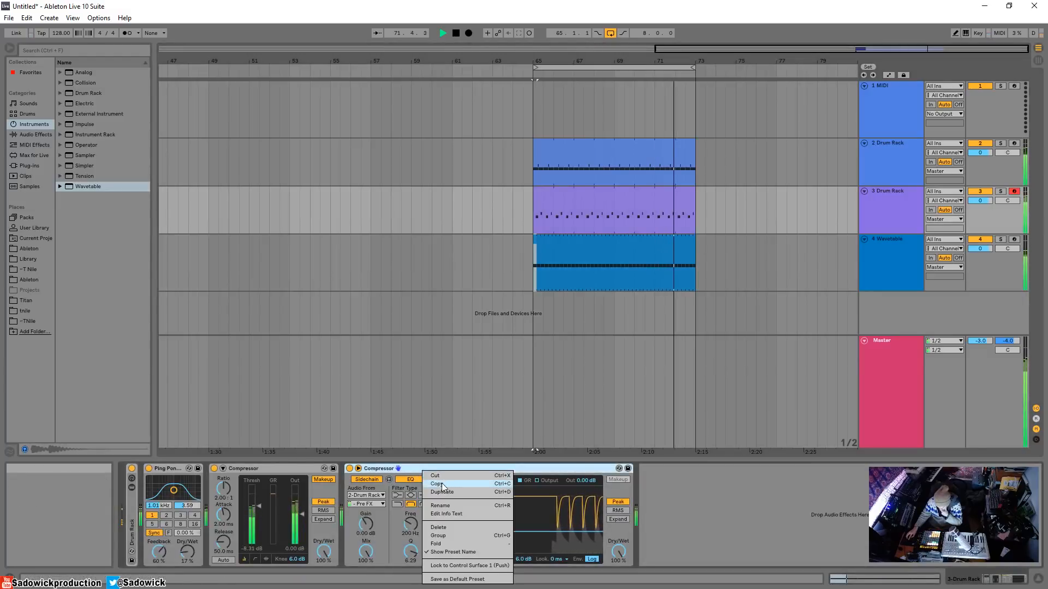
left_click(984, 283)
left_click(984, 284)
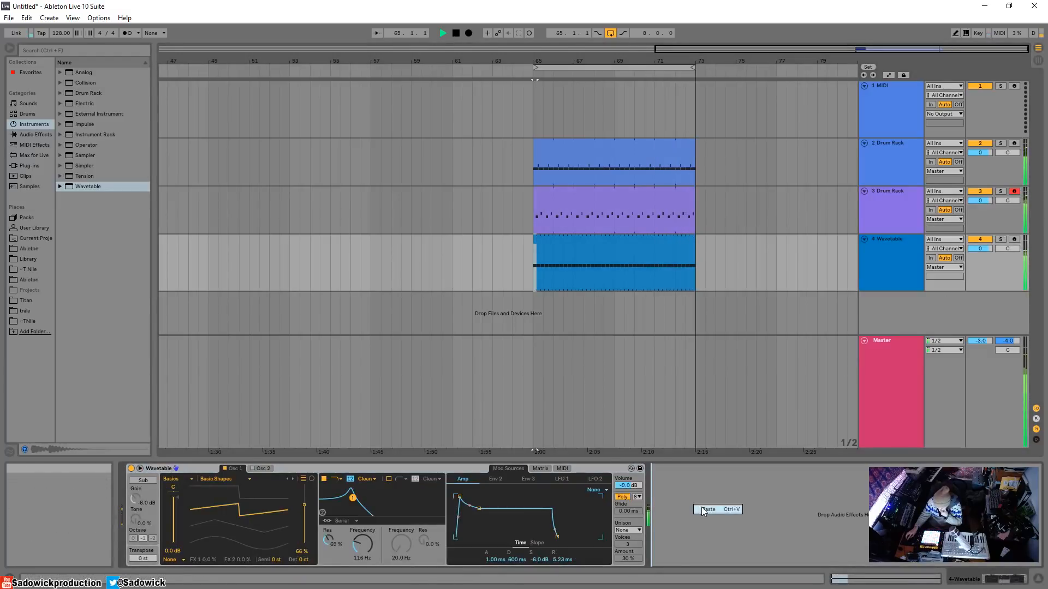
left_click(708, 509)
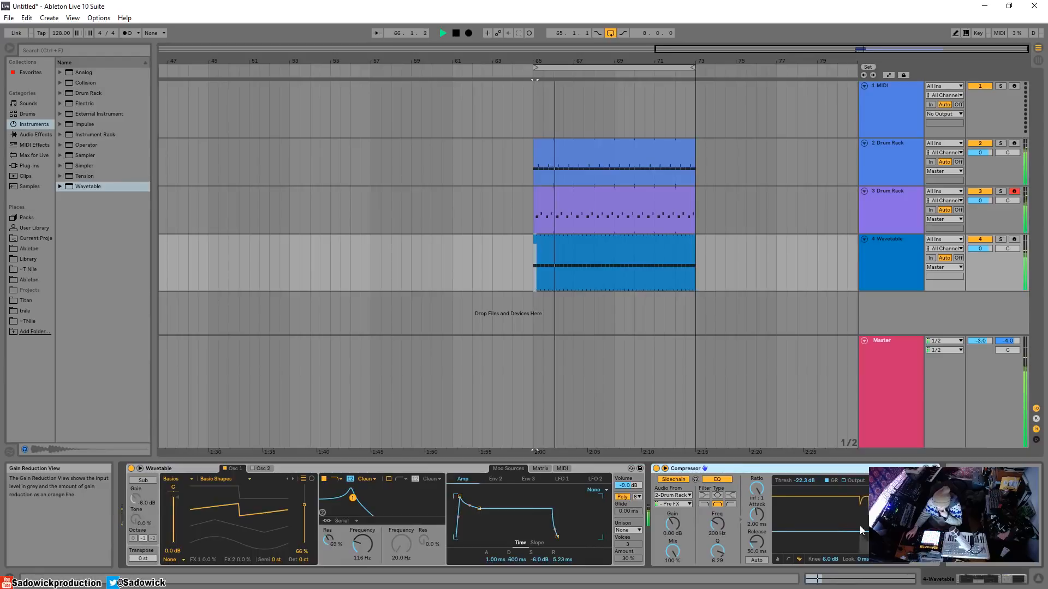
left_click_drag(756, 515, 756, 539)
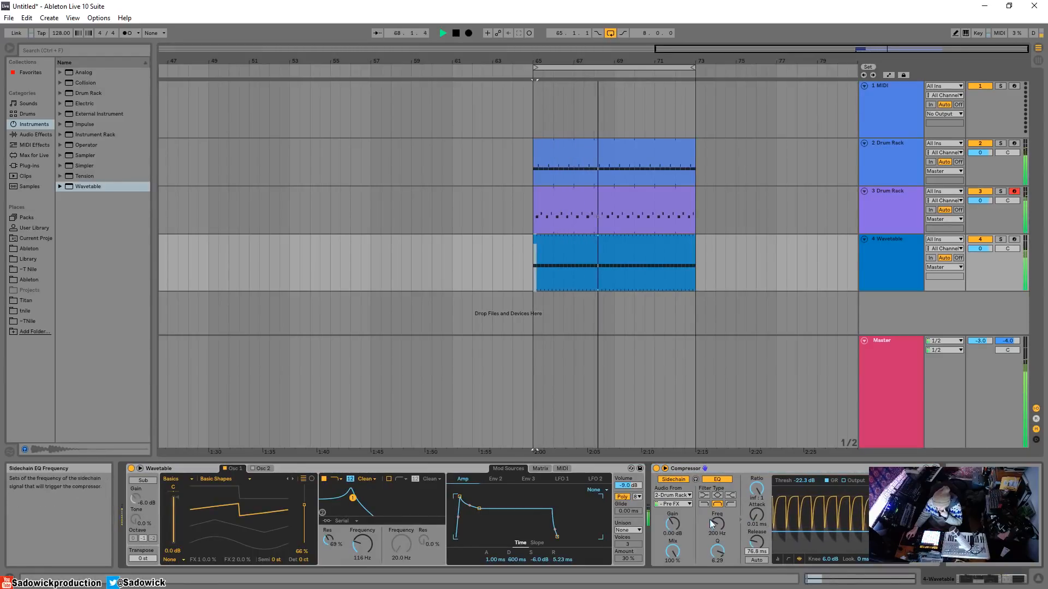
Raise oscillator 1's wavetable position to 100% and set Wavetable's global transpose to 12 st.
left_click(256, 470)
left_click(229, 469)
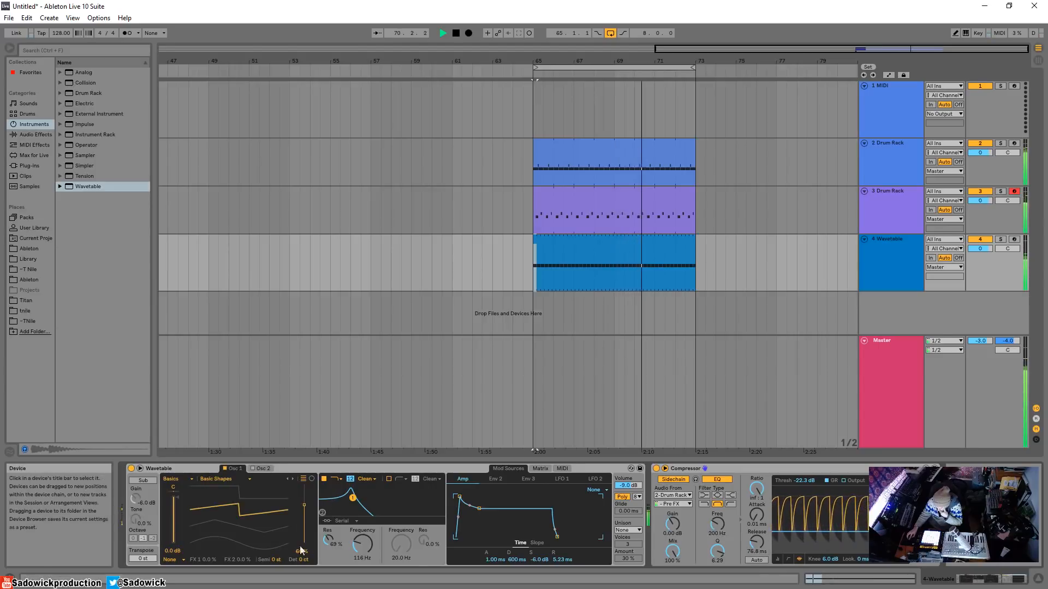
left_click_drag(237, 525, 237, 504)
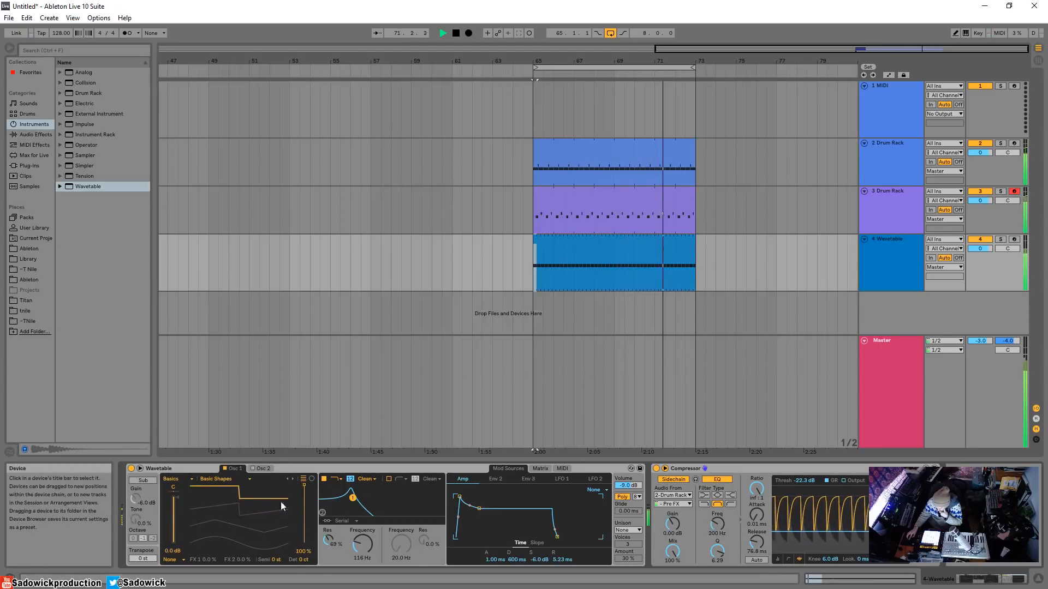
mouse_move(146, 555)
left_mouse_down()
mouse_move(146, 538)
mouse_move(139, 558)
left_mouse_up()
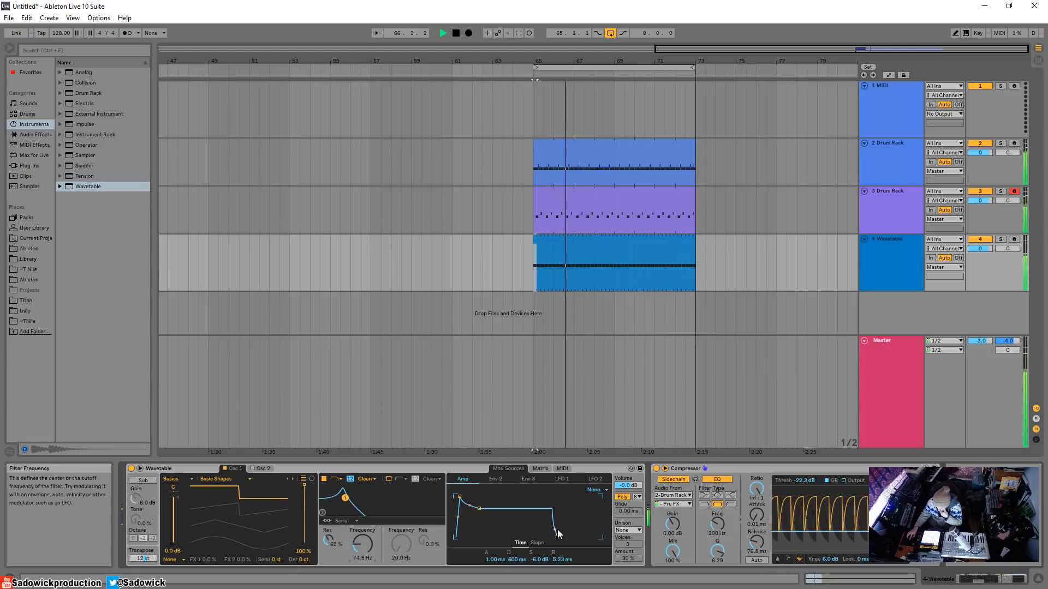
Set Wavetable's unison mode to Classic with an amount of 77%.
left_click(627, 530)
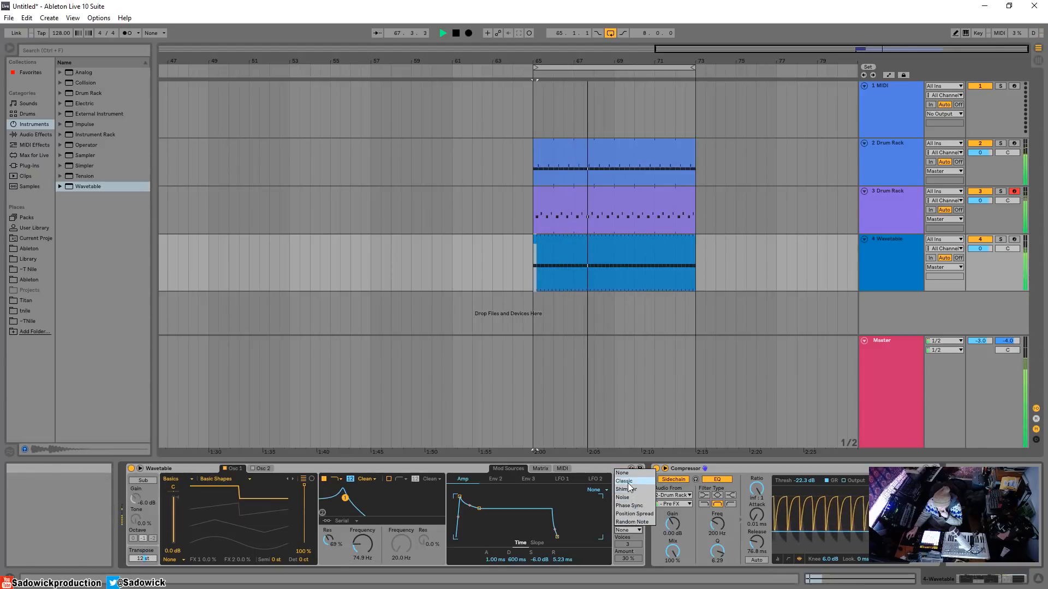
left_click(627, 481)
left_click_drag(627, 558, 627, 527)
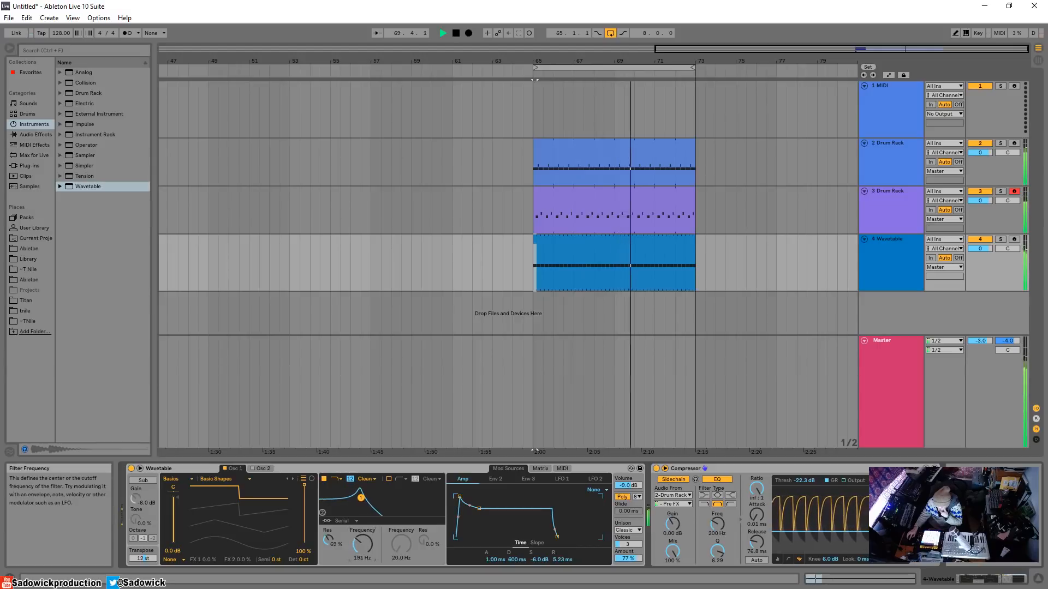
Switch filter 1 to bandpass and set it to about 223 Hz with 70% resonance.
left_click(339, 477)
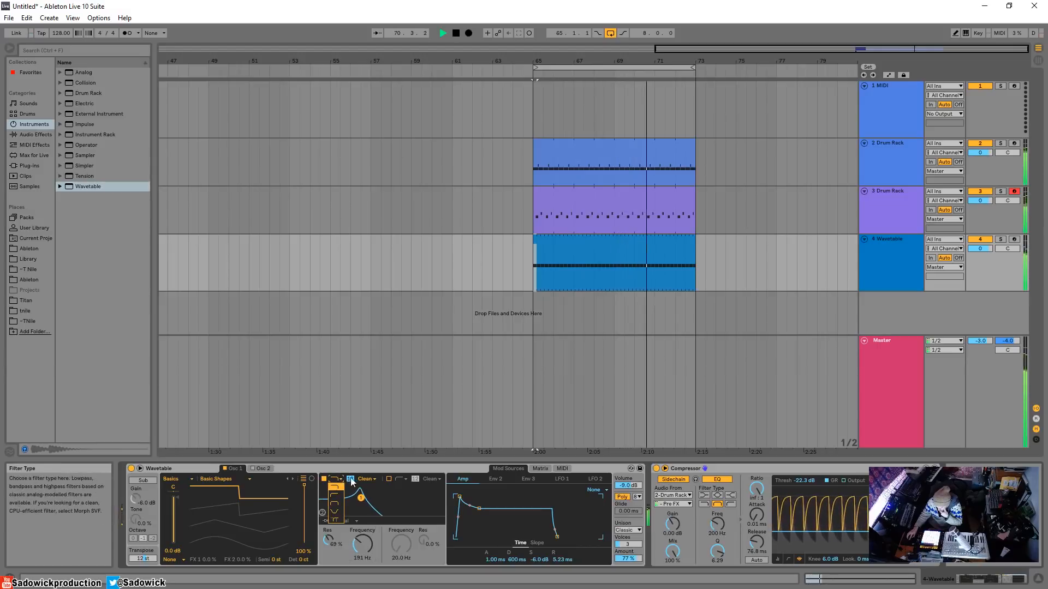
left_click(337, 503)
left_click_drag(360, 498, 368, 496)
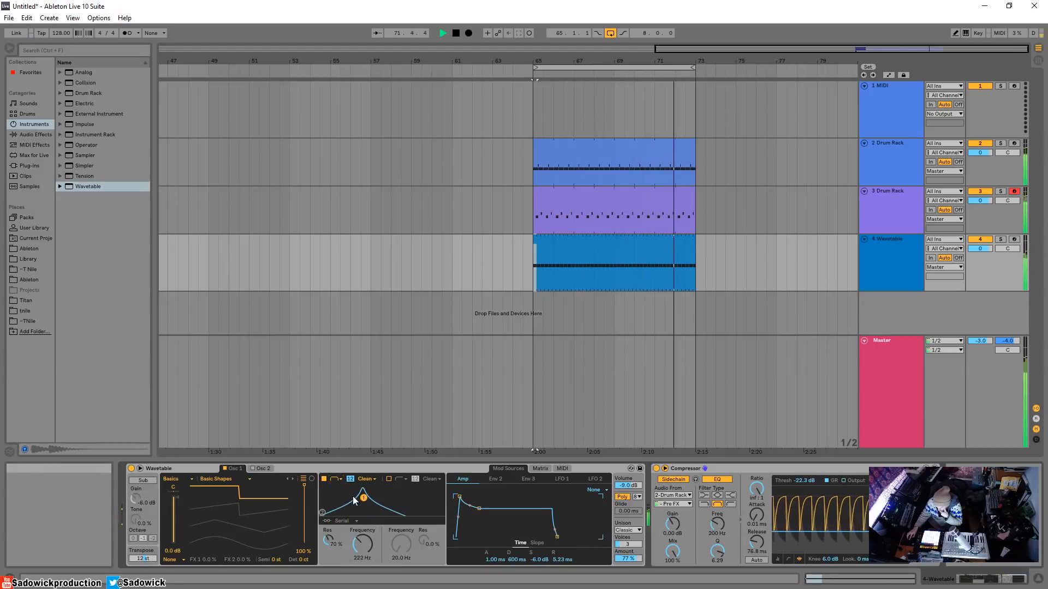
Expand the Wavetable view, set Env 2 to 0 ms attack and 462 ms decay, and set unison to 4 voices at 15%.
left_click(140, 469)
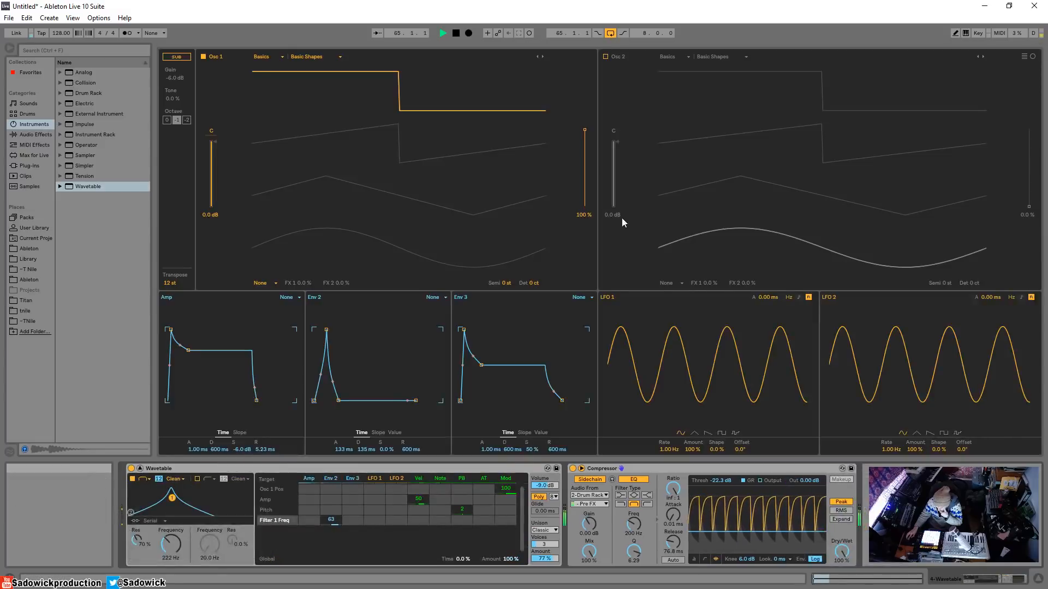
left_click(338, 401)
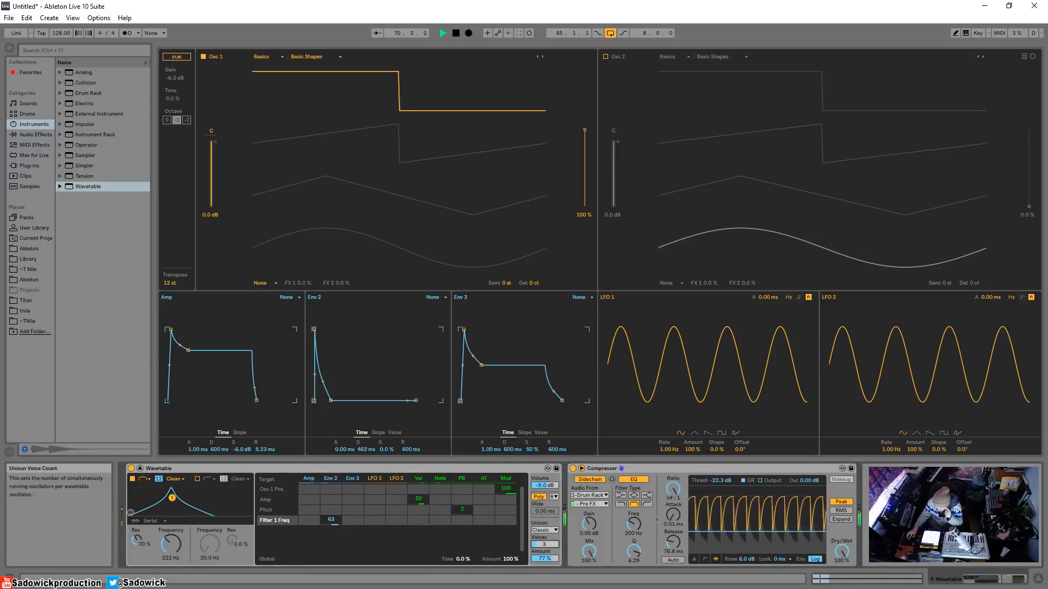
left_click(545, 558)
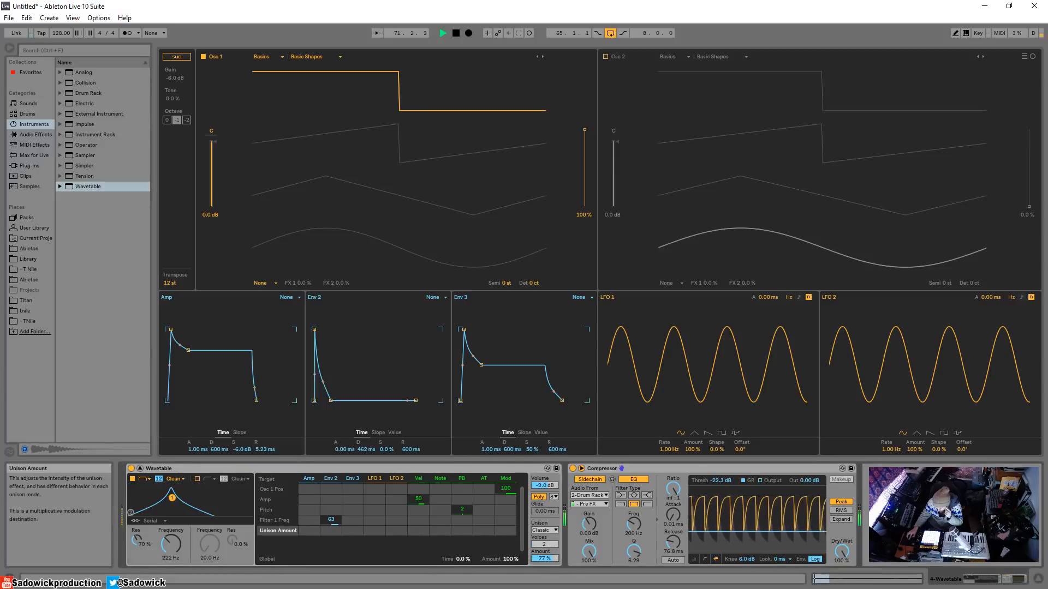
Switch filter 1 back to lowpass and lower its frequency to 67.1 Hz.
left_click(329, 522)
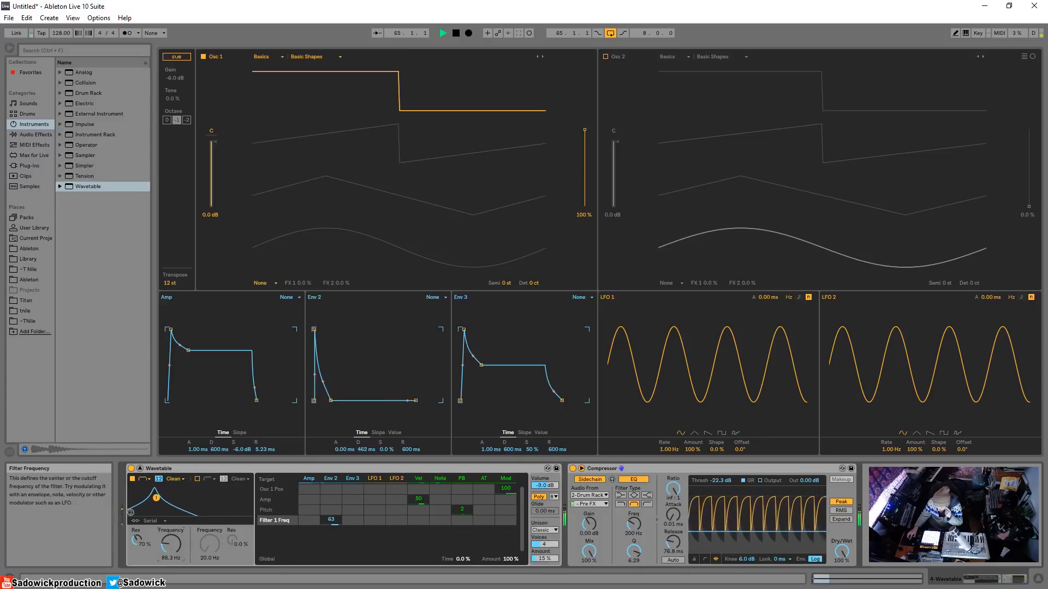
left_click(144, 478)
left_click(144, 494)
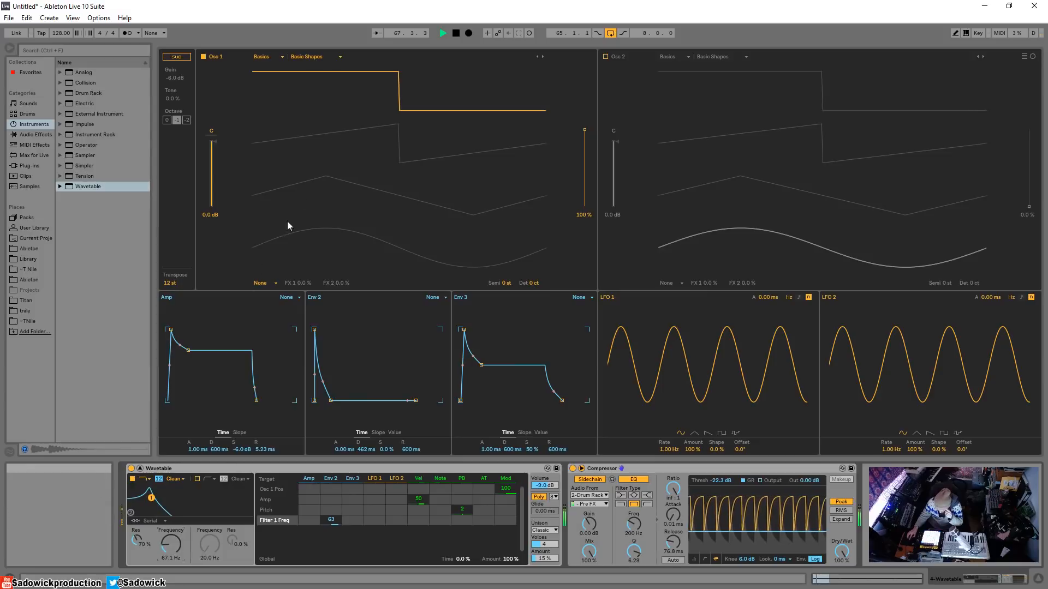
Switch oscillator 1 to the Saw Dual 3 wavetable at 39% position, using the circular waveform visualization.
left_click_drag(288, 223, 287, 240)
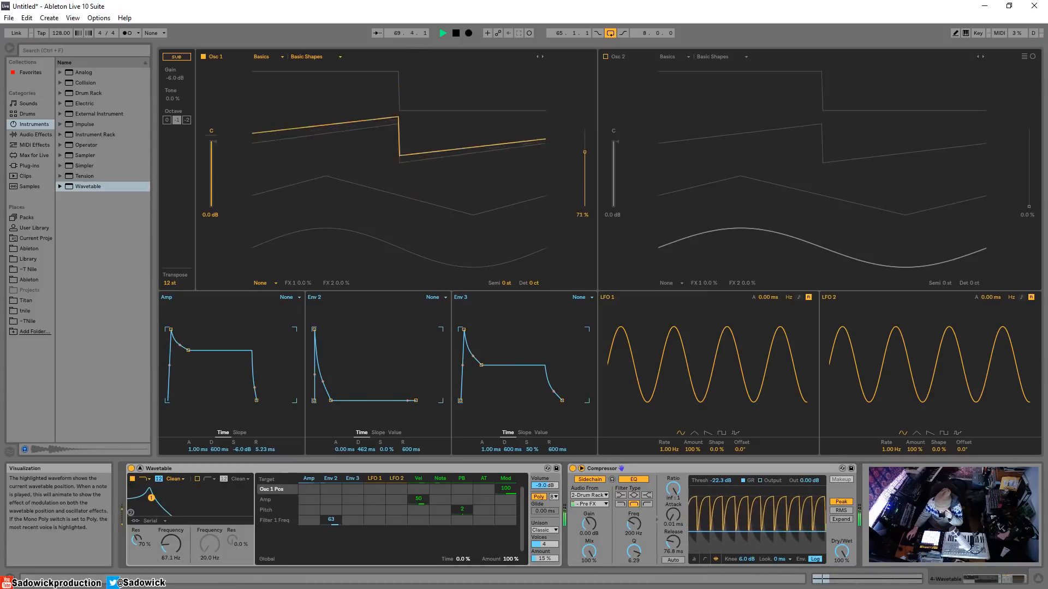
left_click(307, 57)
left_click(319, 109)
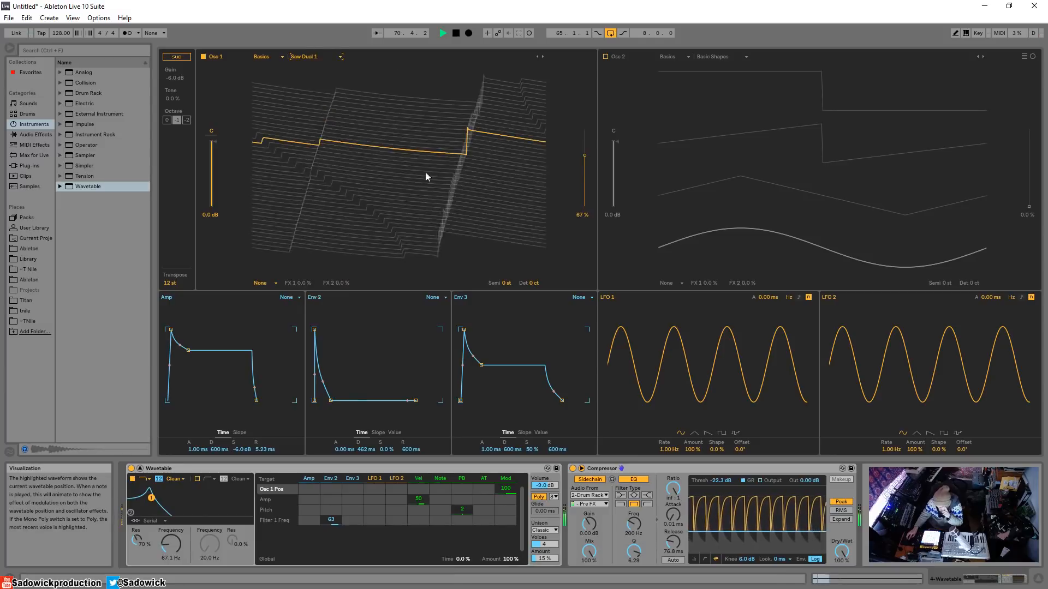
left_click(1032, 57)
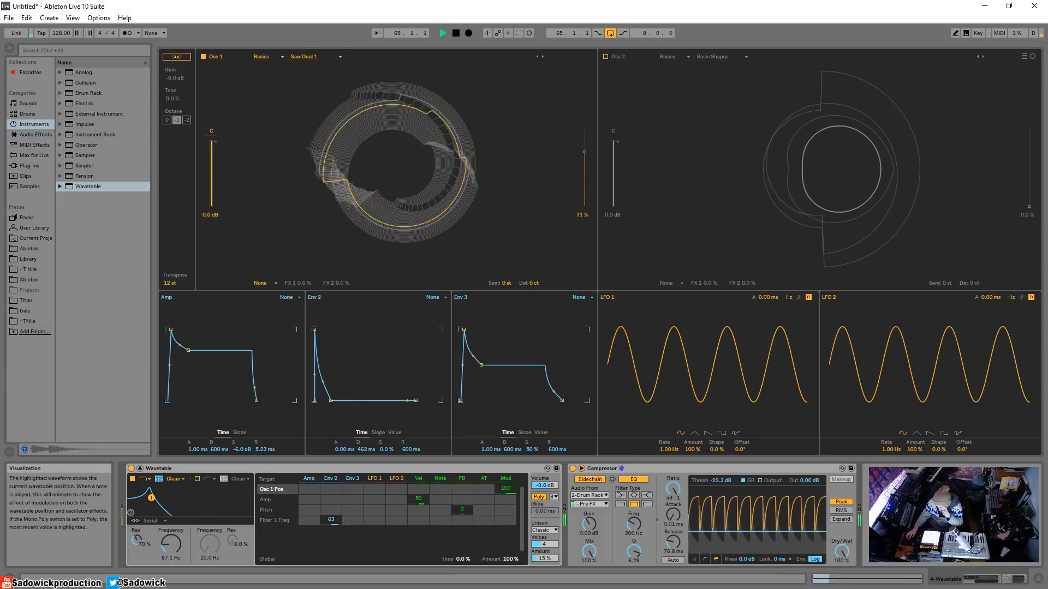
left_click(542, 56)
left_click(542, 56)
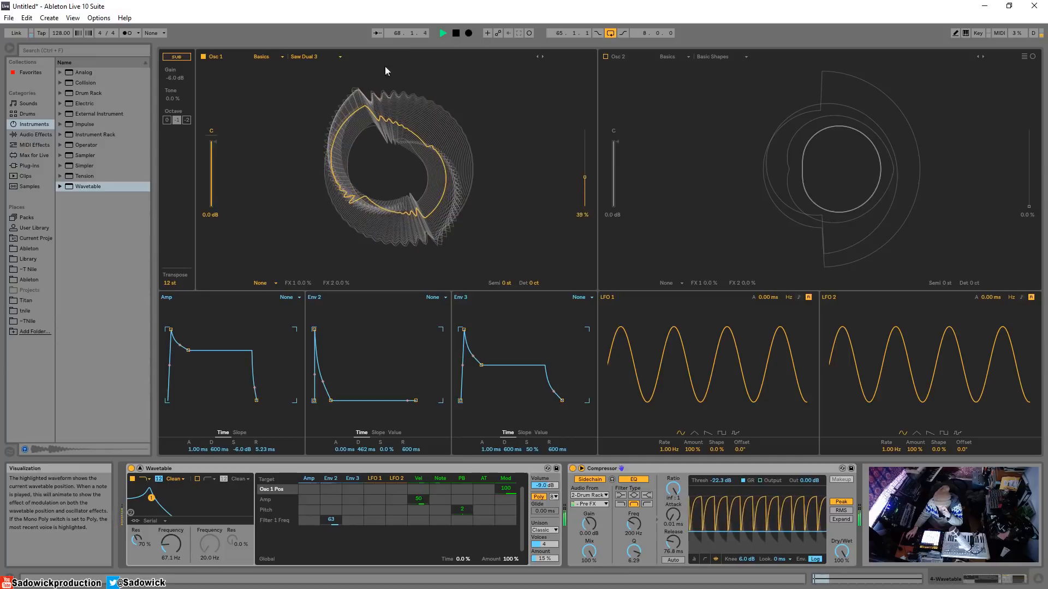
Turn unison off and lower filter 1's frequency to 45.6 Hz and oscillator 1's wavetable position to 28%.
left_click(549, 530)
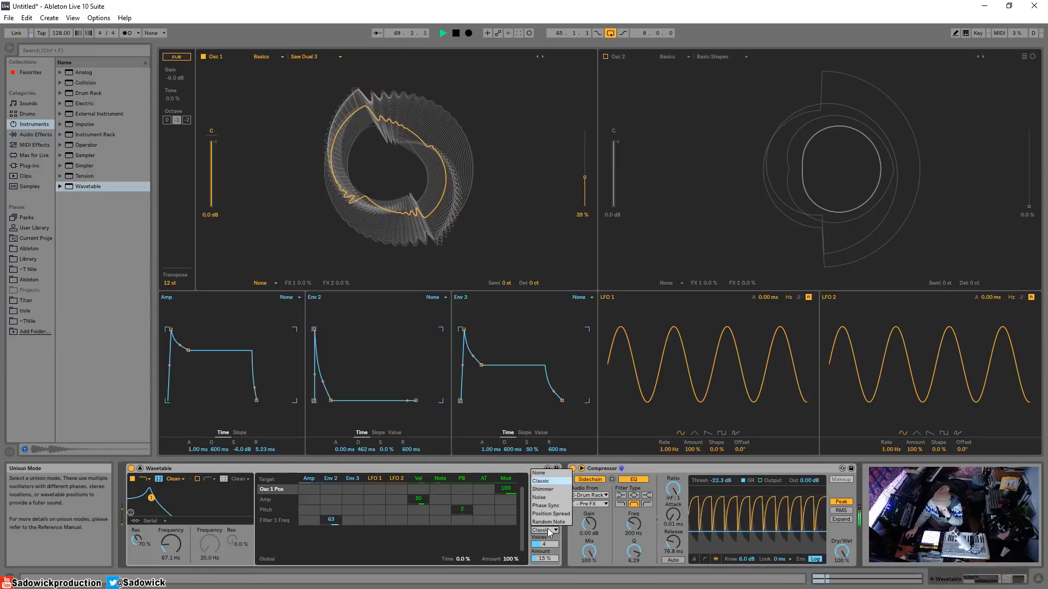
left_click(551, 480)
left_click_drag(170, 543, 171, 546)
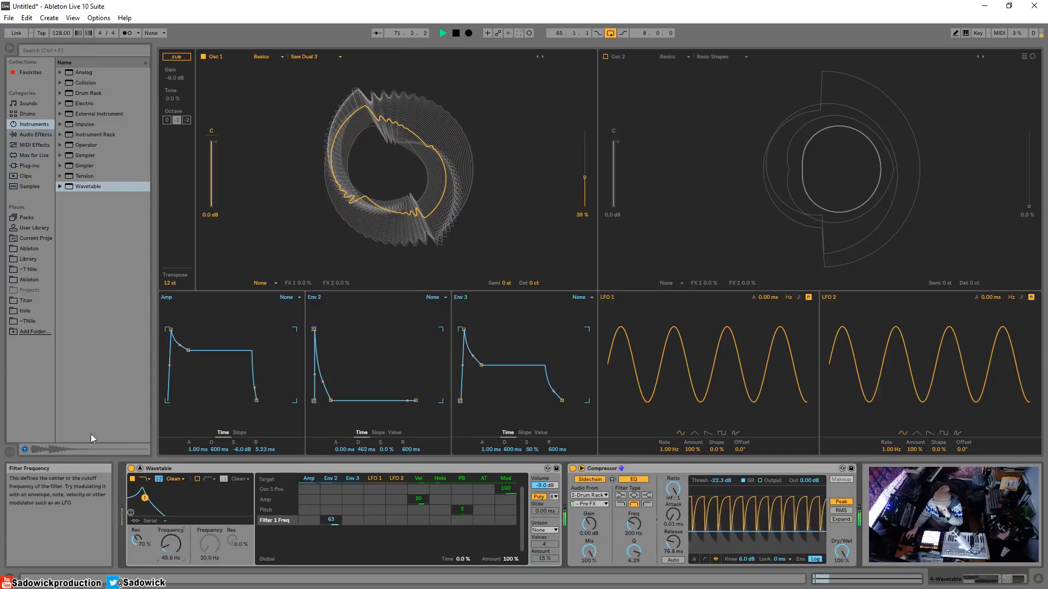
left_click_drag(361, 154, 357, 221)
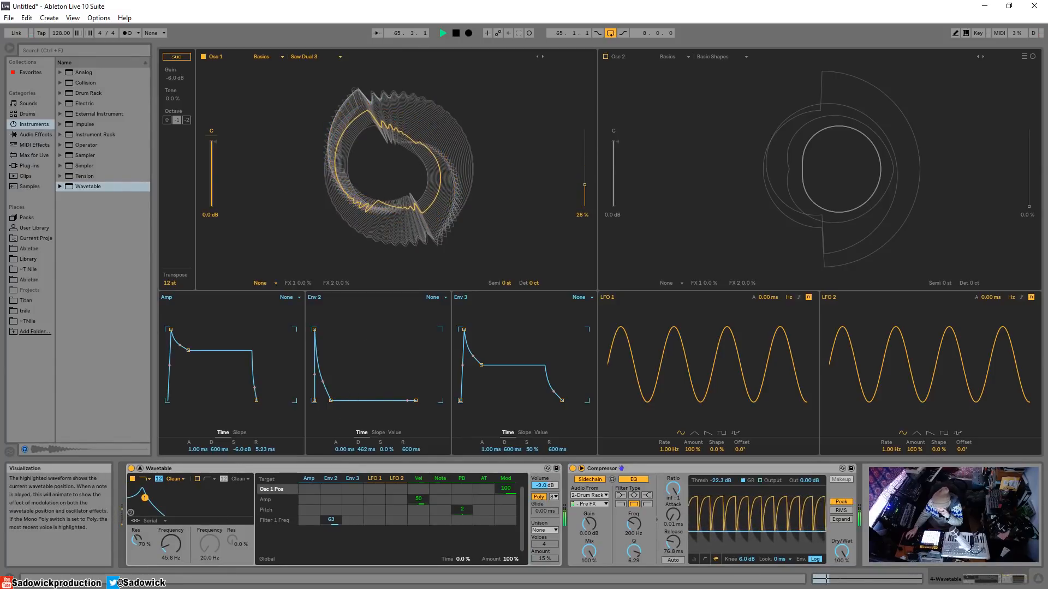
Modulate oscillator 1's wavetable position with LFO 1 by an amount of 20 and set LFO 1's rate to 4.92 Hz.
left_click_drag(375, 489, 375, 480)
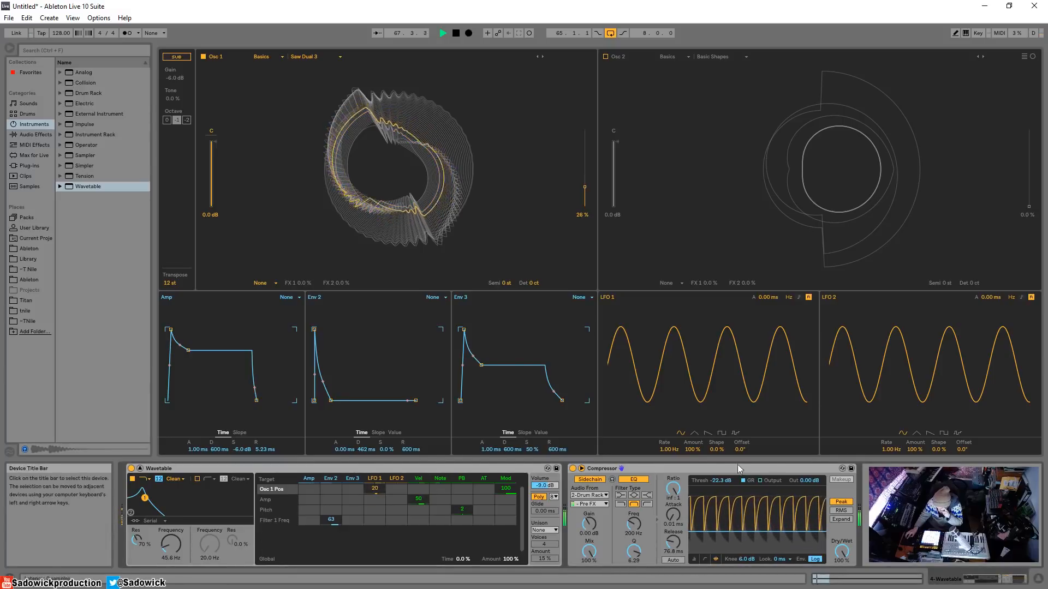
mouse_move(669, 449)
left_mouse_down()
mouse_move(668, 425)
mouse_move(669, 439)
left_mouse_up()
Raise filter 1's frequency to 153 Hz and collapse the expanded Wavetable view.
left_click_drag(171, 543, 171, 528)
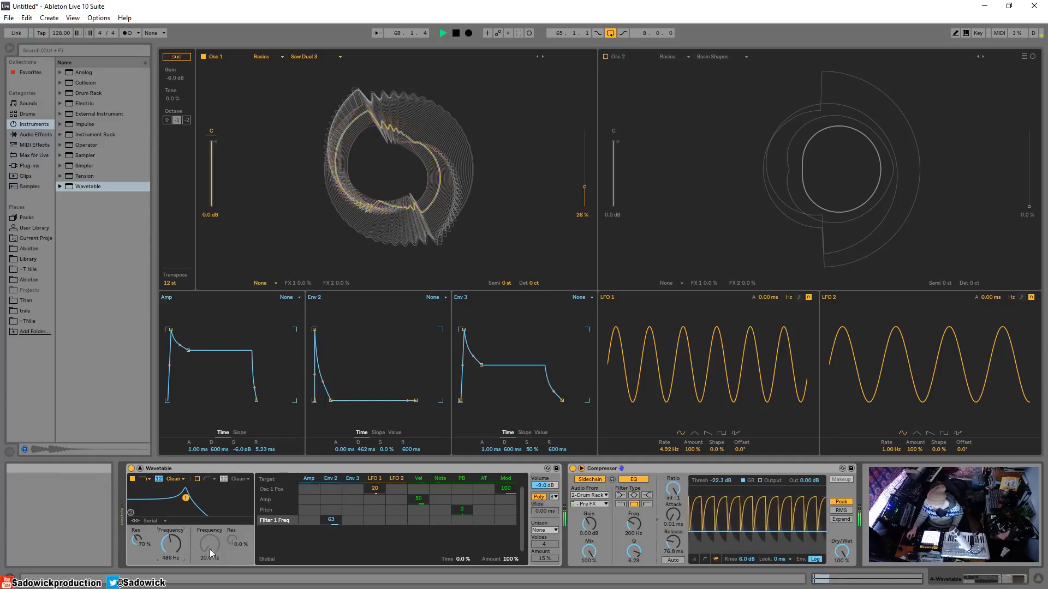
left_click_drag(171, 545, 171, 554)
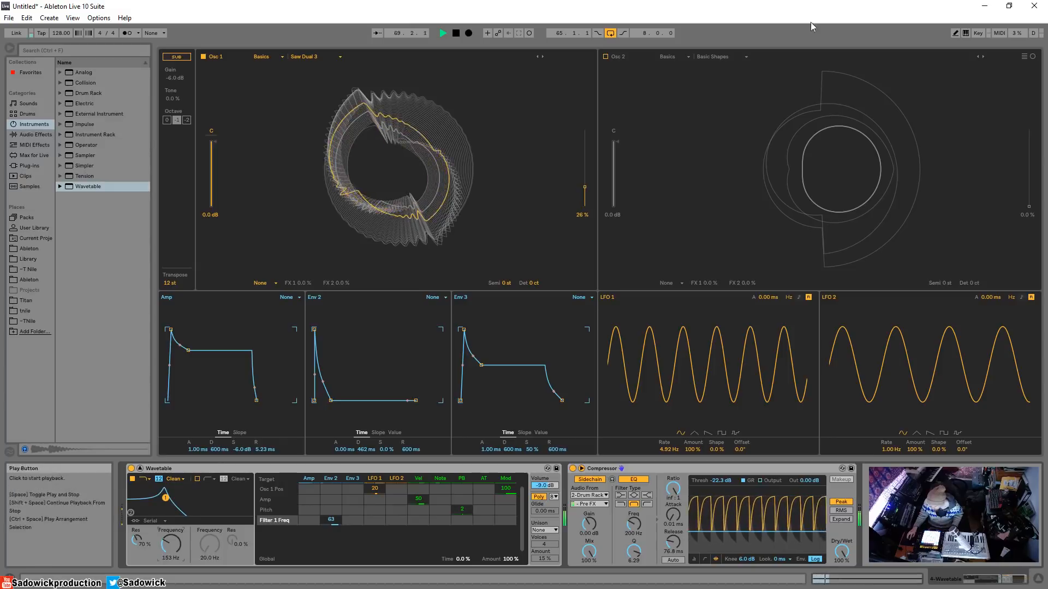
left_click(140, 469)
Add closed hi-hat notes on the four offbeats (1.1.3, 1.2.3, 1.3.3, 1.4.3) in the first Drum Rack's clip.
left_click(587, 140)
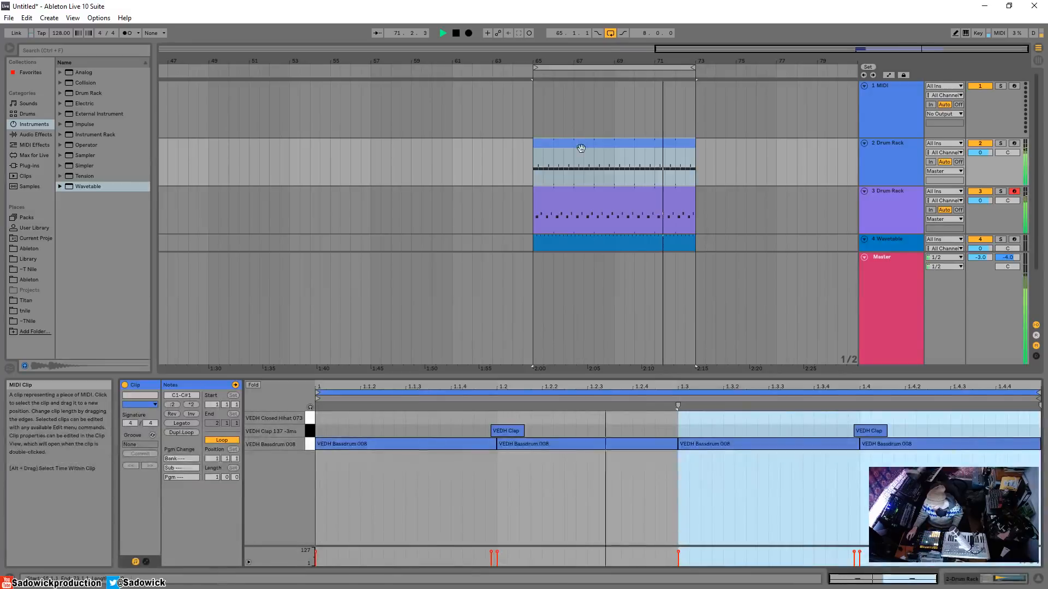
right_click(404, 420)
left_click(480, 387)
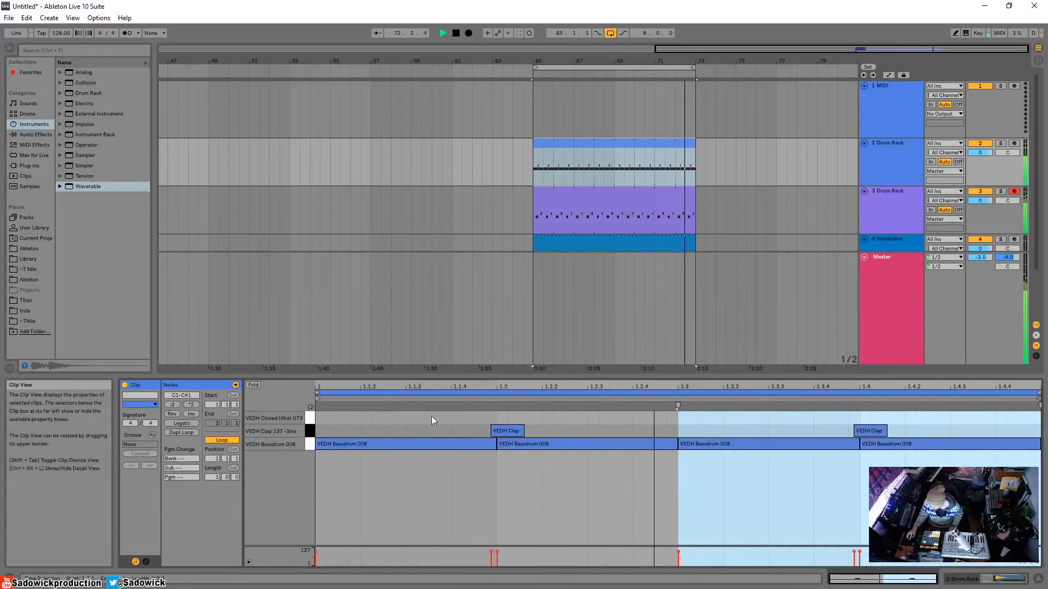
double_click(408, 418)
double_click(589, 418)
double_click(771, 418)
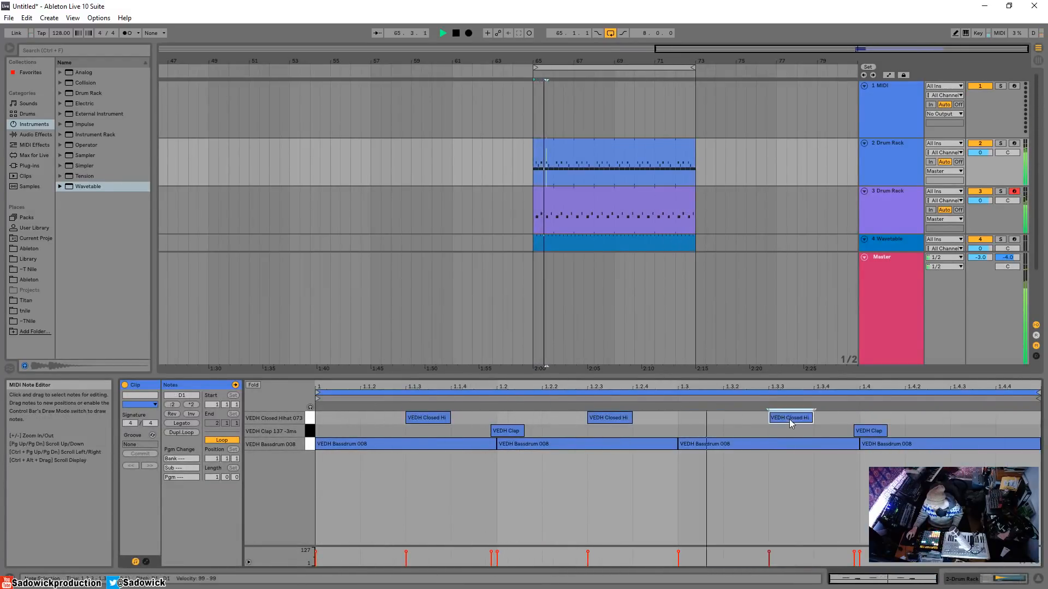
double_click(952, 418)
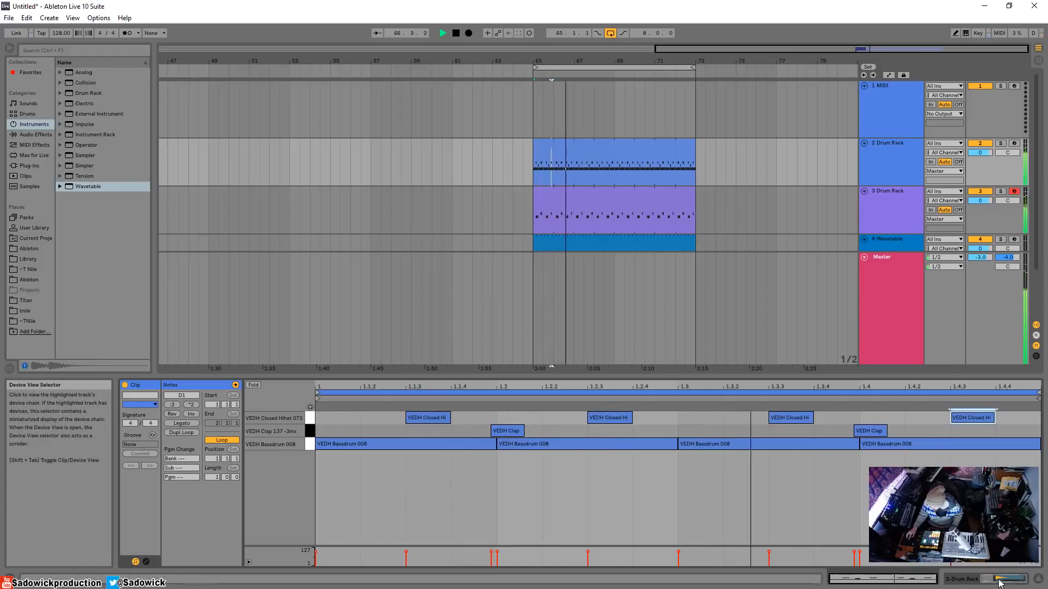
Lower the closed hi-hat chain's volume to -7.5 dB in the session mixer, and return to the arrangement with the device chain shown.
key("Tab")
left_click(225, 49)
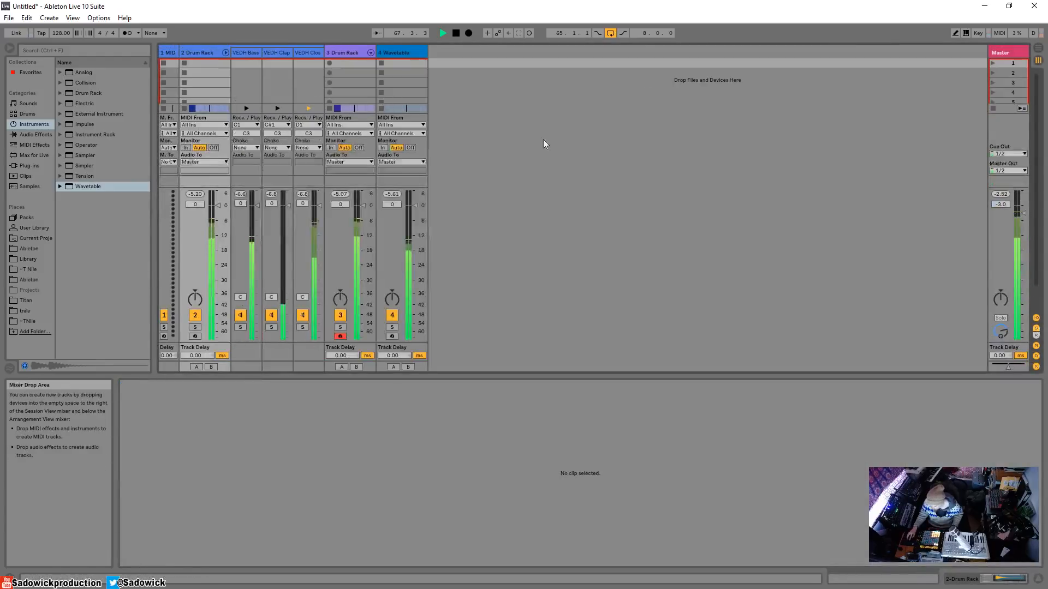
left_click_drag(319, 205, 319, 218)
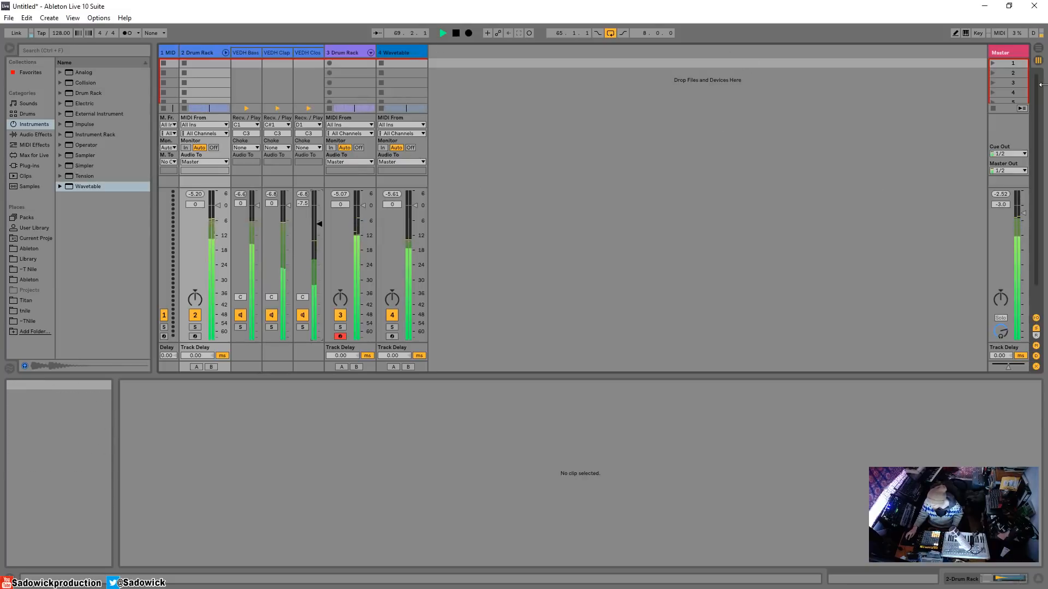
left_click(1038, 50)
left_click(1003, 579)
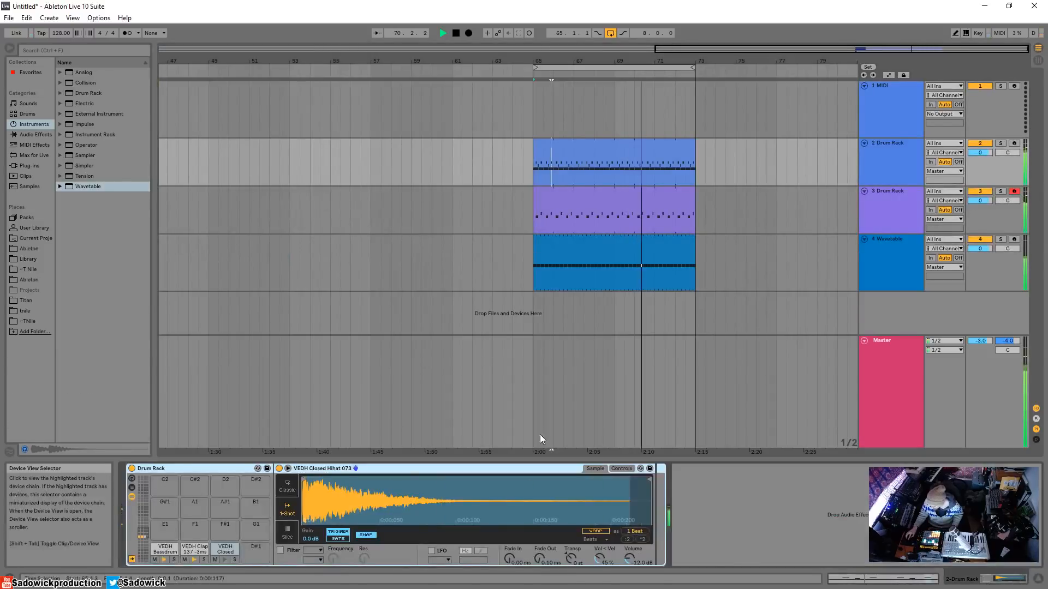
Lower filter 1's frequency to 74.9 Hz on the Wavetable track and fold the Wavetable device.
key("Down")
key("Down")
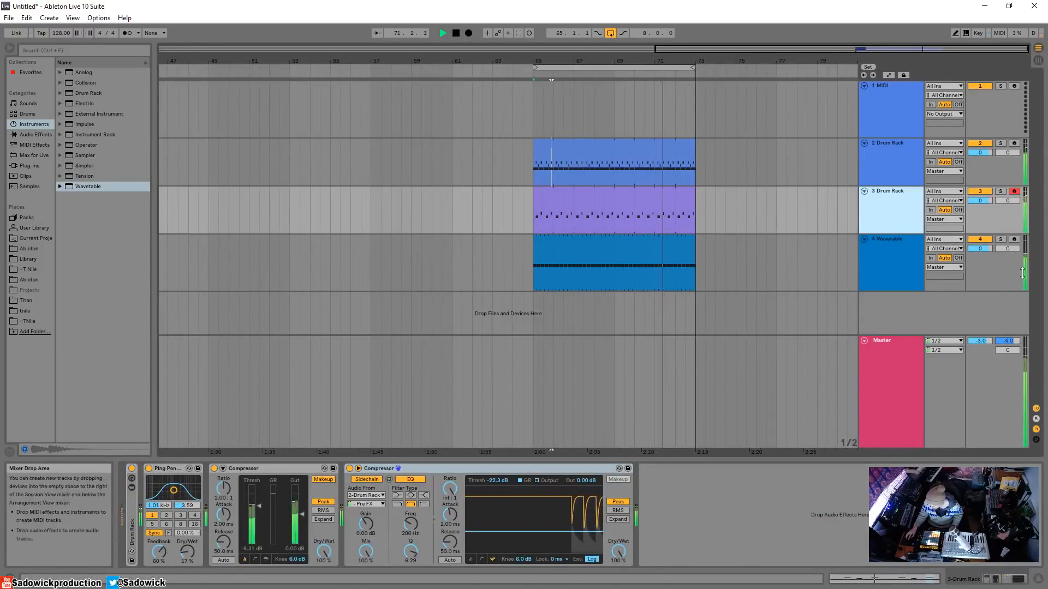
left_click_drag(362, 544, 362, 560)
double_click(174, 470)
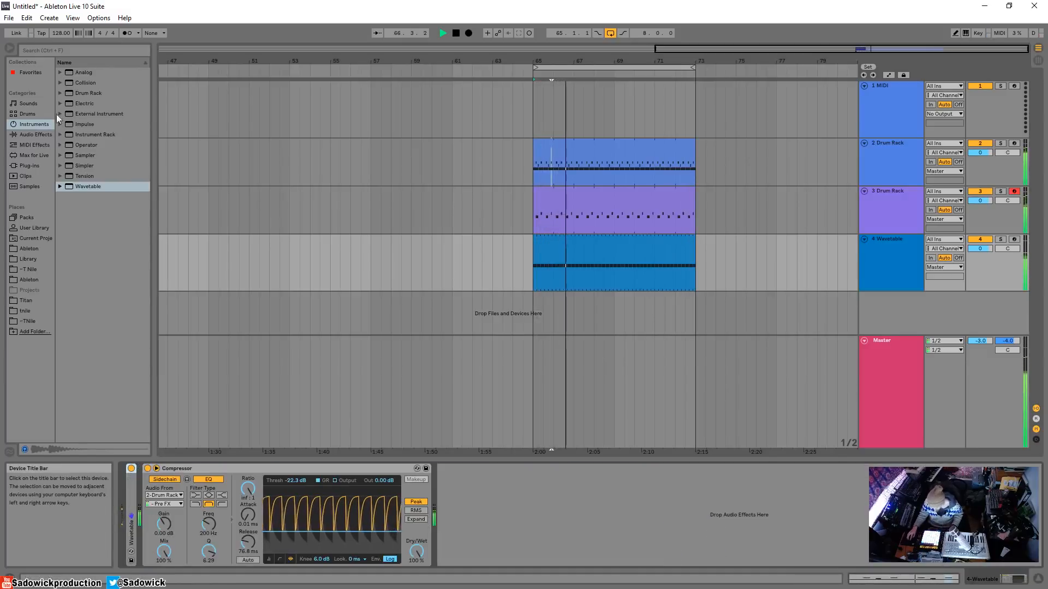
Insert an Echo before the sidechained Compressor on the Wavetable track and set its Dry/Wet to 33%.
left_click(18, 137)
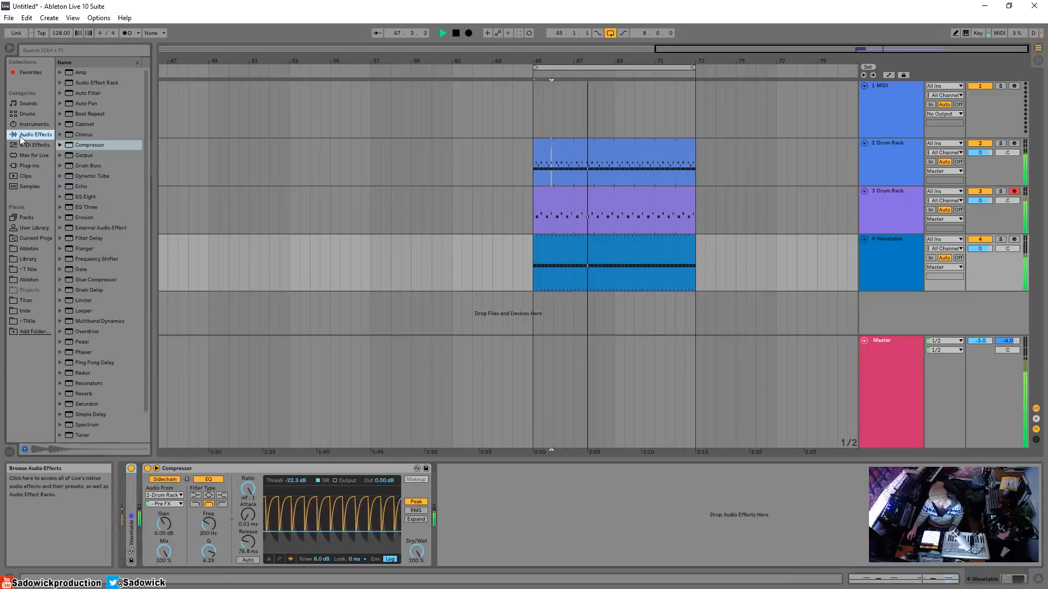
left_click_drag(80, 186, 293, 554)
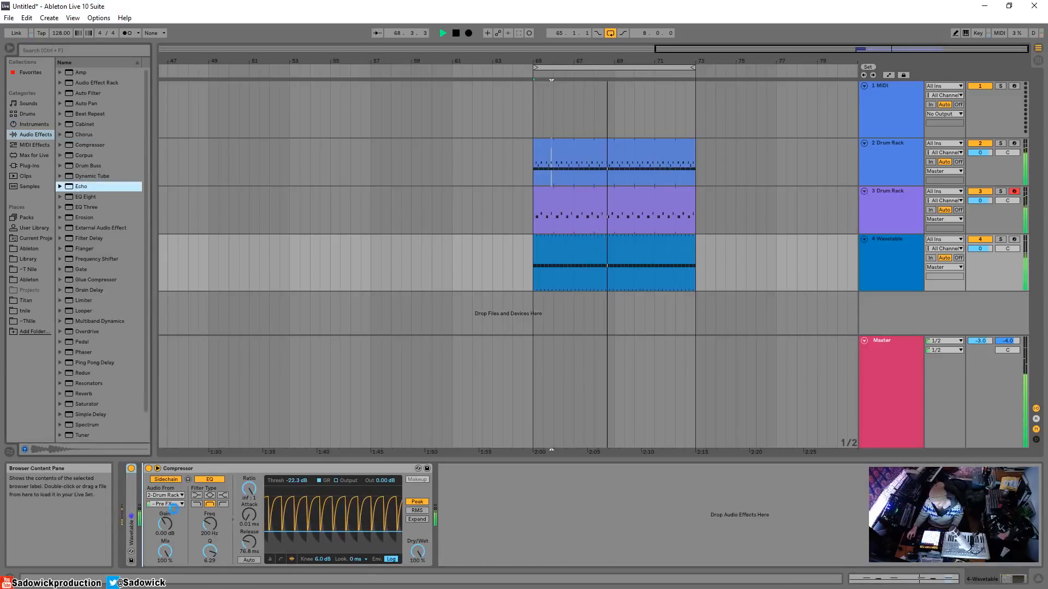
left_click_drag(404, 552, 404, 576)
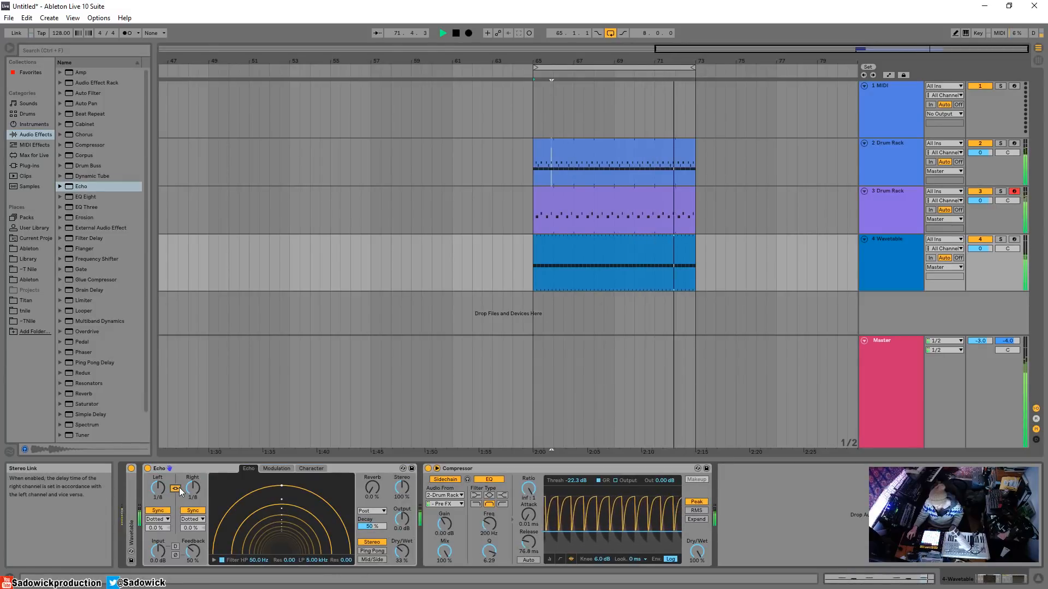
Set Echo's left delay time to 1/16 independently of the right and switch both channels' sync mode to Notes.
left_click_drag(158, 488, 158, 496)
left_click(164, 520)
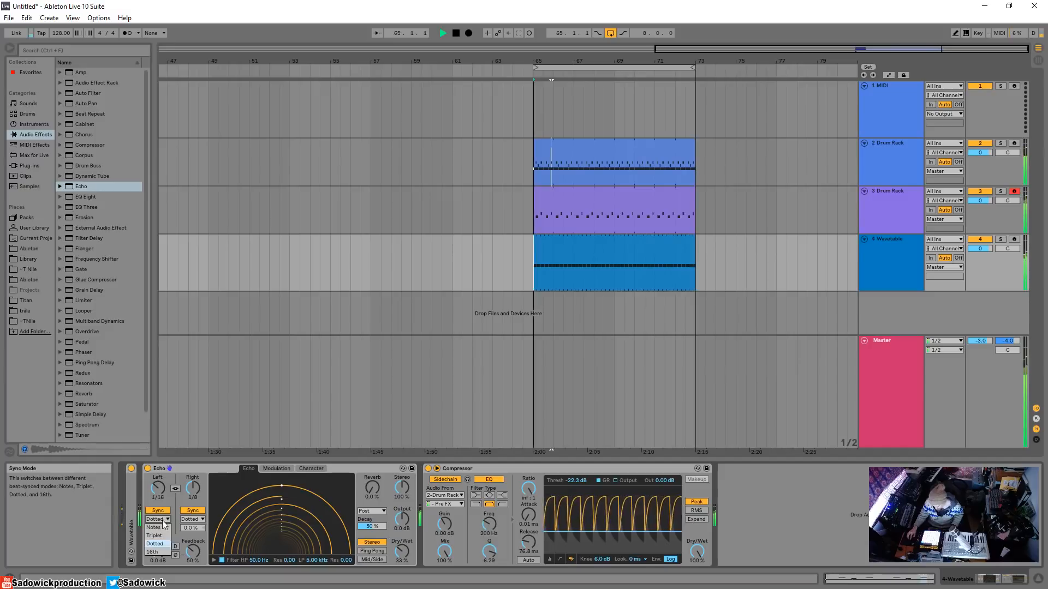
left_click(158, 519)
left_click(197, 519)
left_click(192, 520)
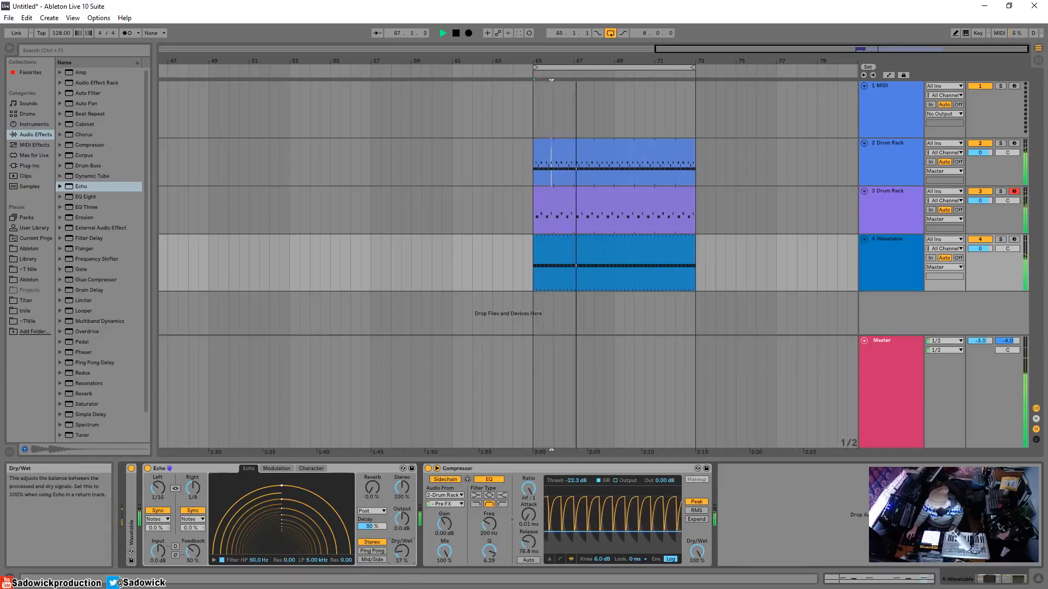
Group the two Drum Rack tracks and solo the new group.
left_click(1011, 267)
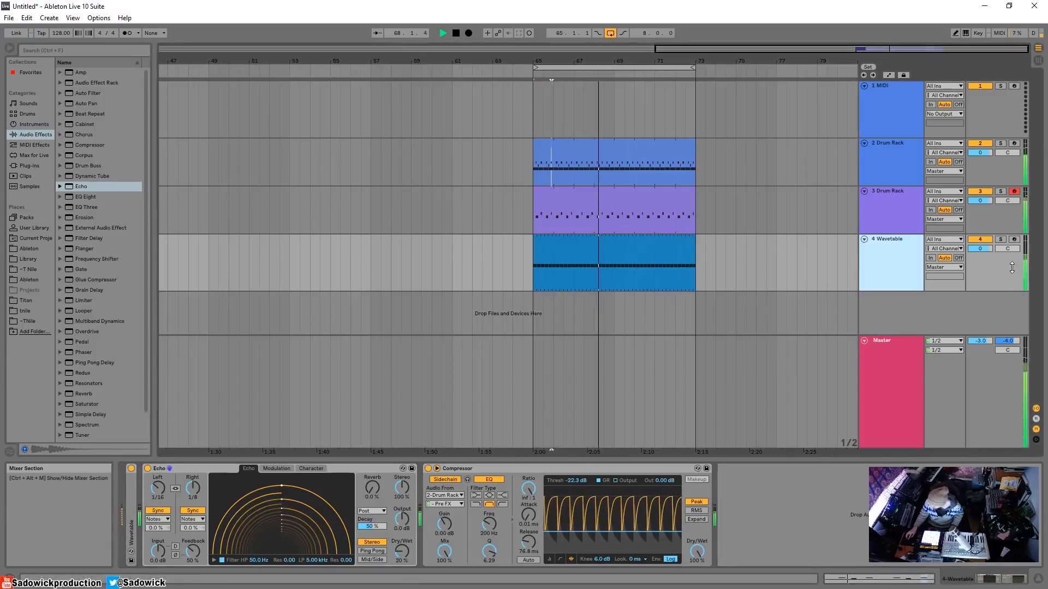
left_click(1000, 226)
left_click(1000, 273)
left_click(1001, 225)
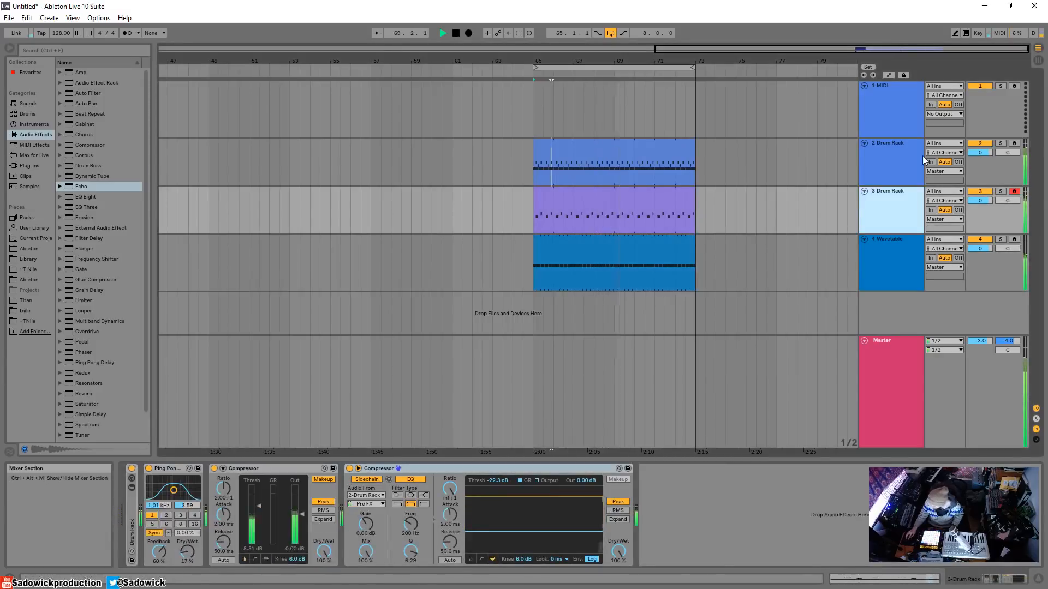
left_click(897, 147)
left_click(895, 191, "shift")
right_click(895, 188)
left_click(912, 246)
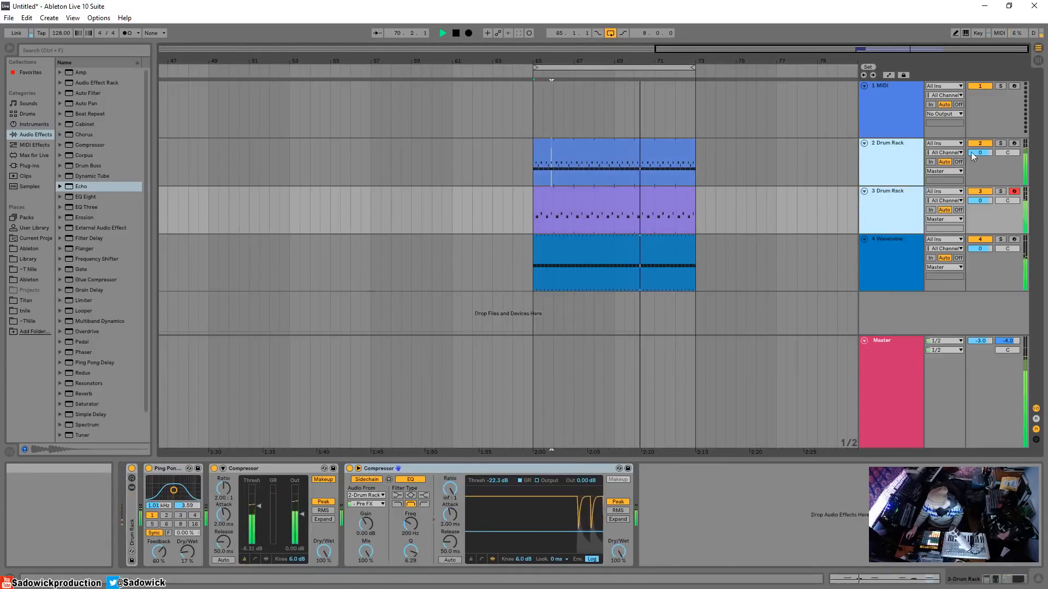
left_click(1000, 145)
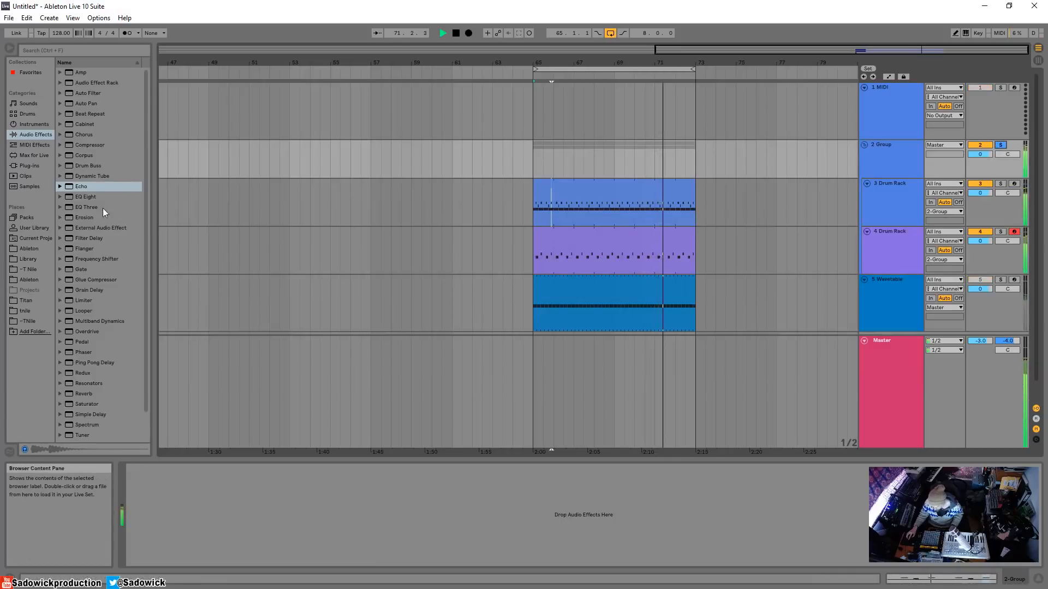
Add an EQ Eight to the drum group and make band 1 a low-cut filter at 18.6 Hz.
left_click_drag(88, 196, 555, 160)
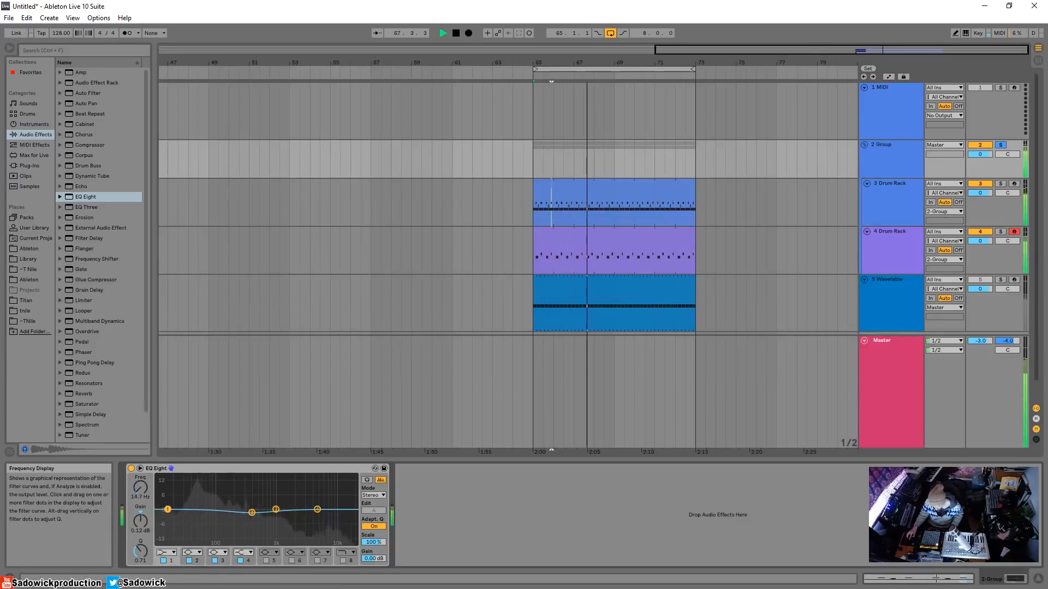
left_click(166, 553)
left_click(167, 497)
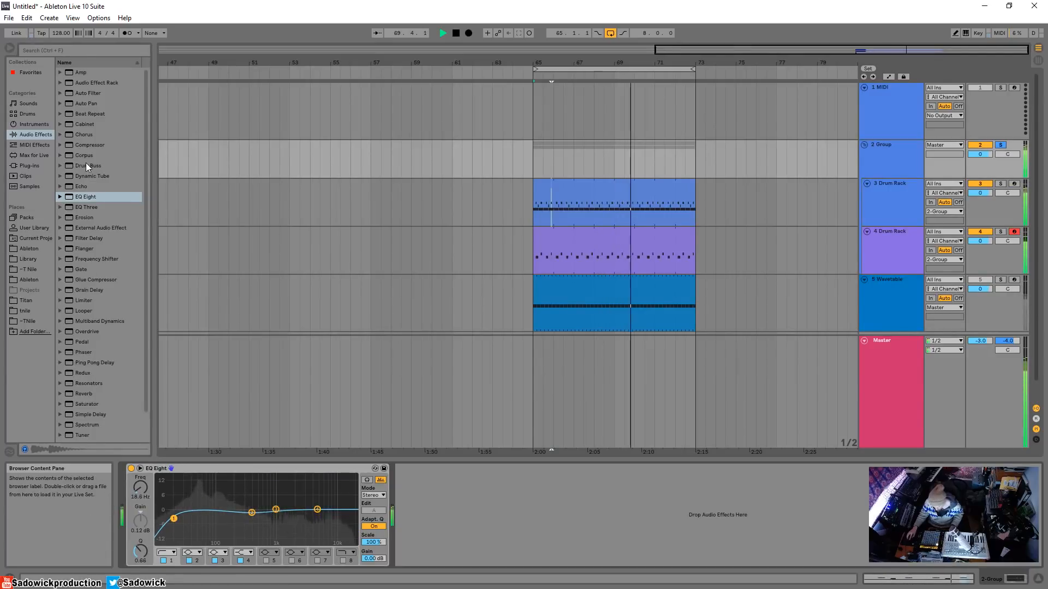
left_click_drag(86, 163, 518, 494)
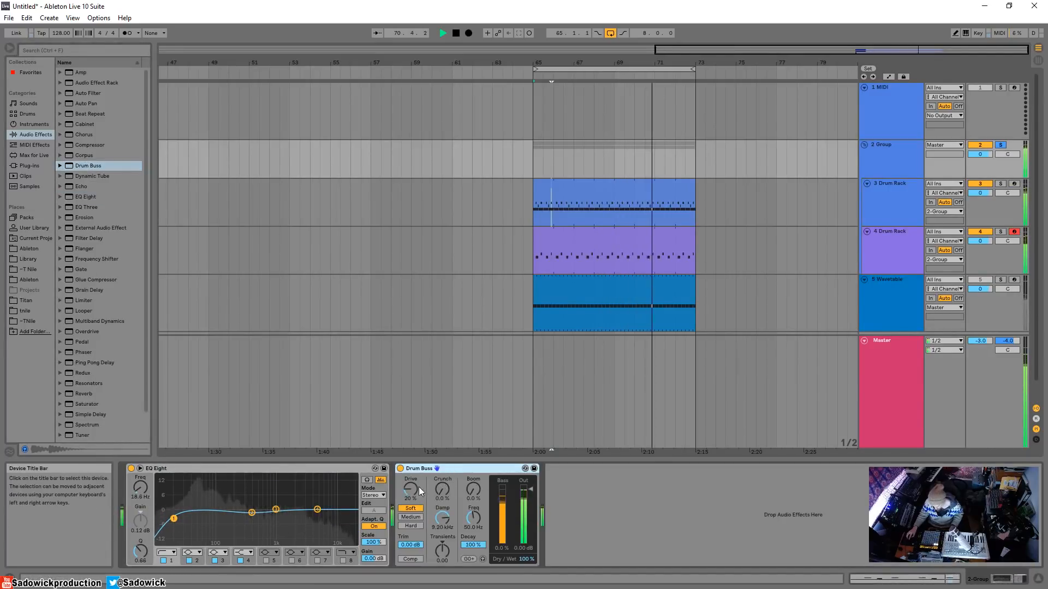
right_click(484, 474)
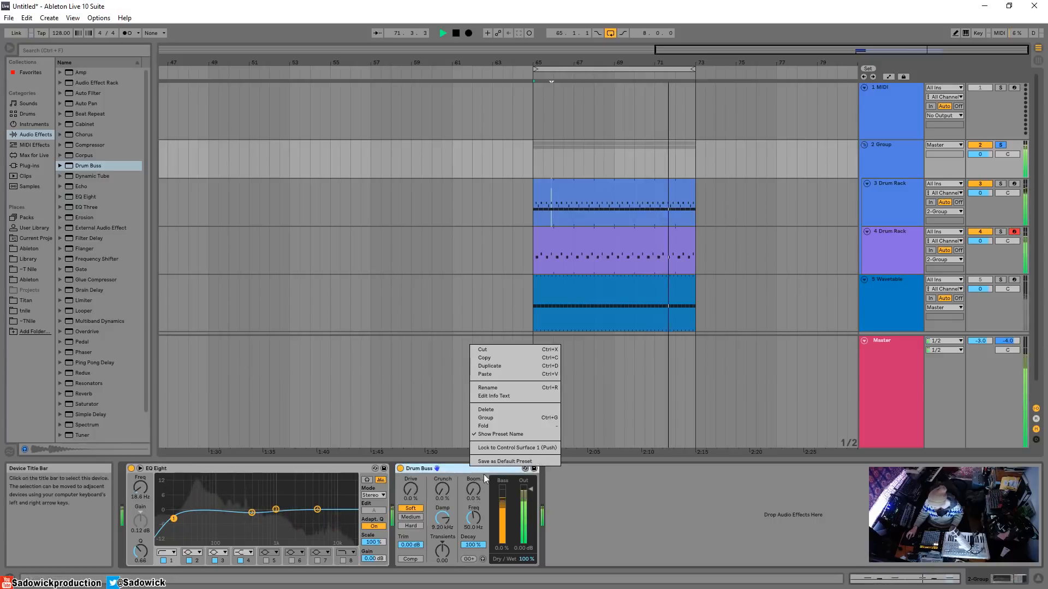
left_click(489, 349)
Add a Glue Compressor after the group's EQ Eight with a -10.2 dB threshold and 1.90 dB of makeup gain.
scroll(95, 322, "down", 1)
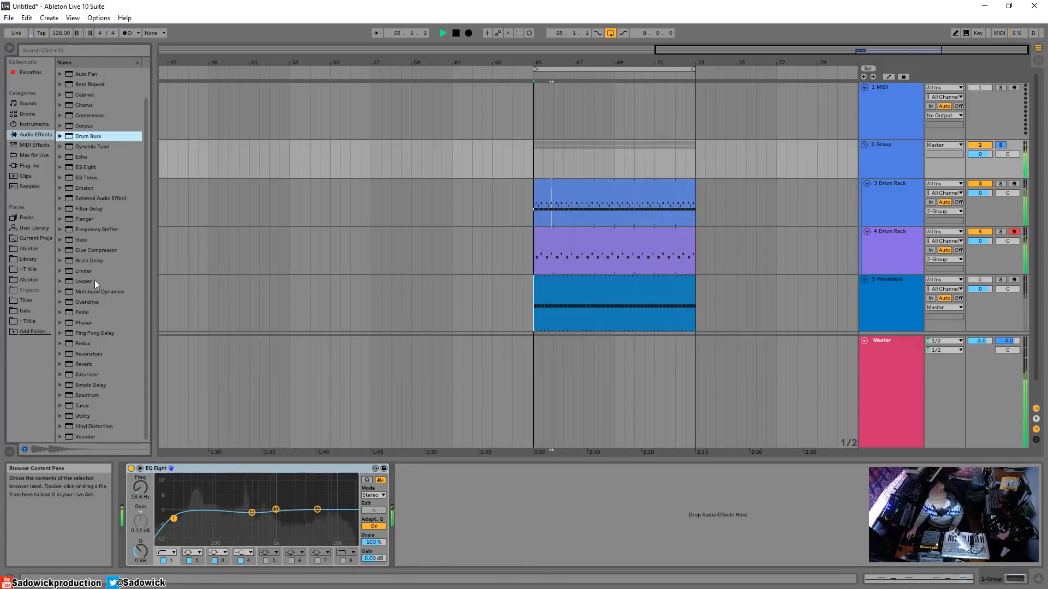
left_click_drag(95, 250, 472, 518)
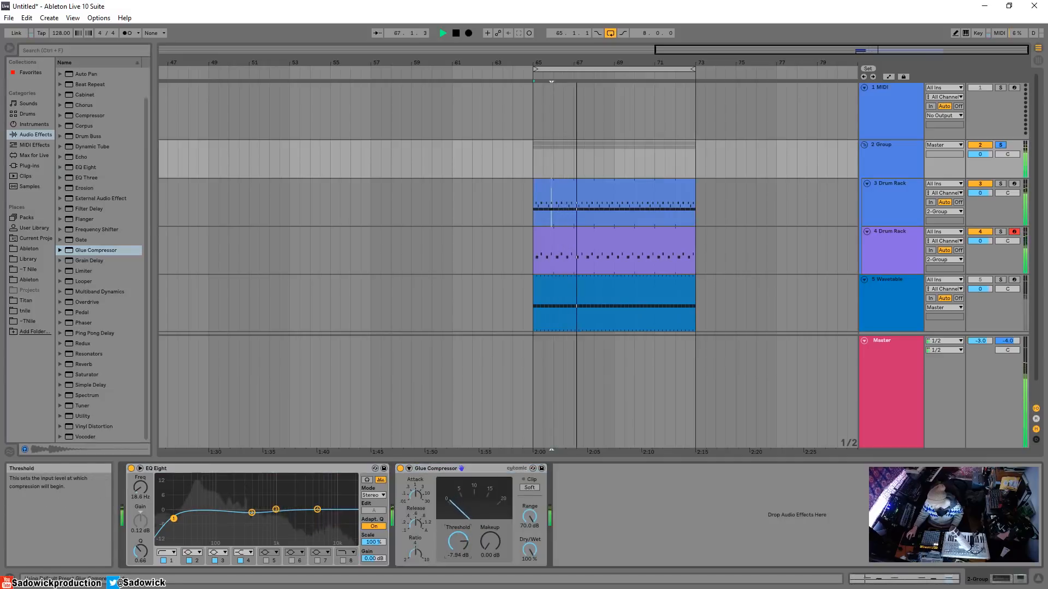
left_click_drag(496, 546, 457, 549)
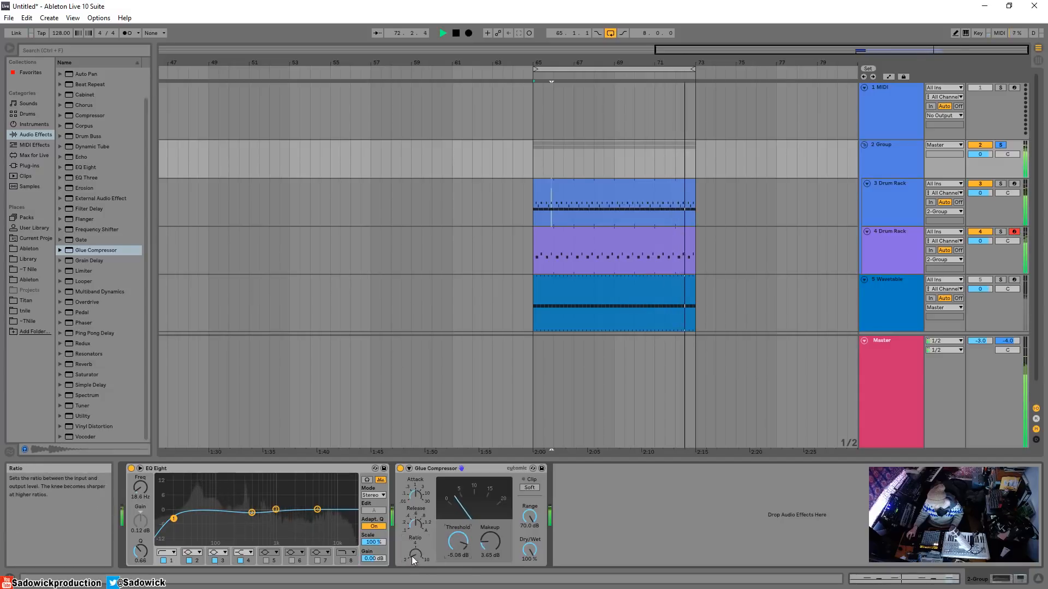
left_click_drag(467, 553, 489, 554)
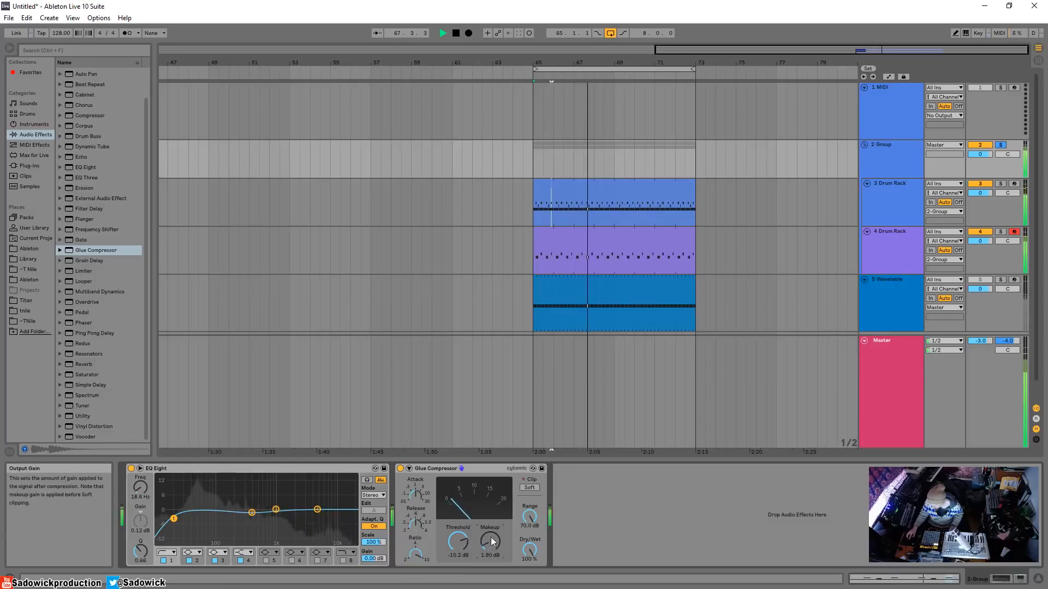
Unsolo the drum group and raise filter 1's frequency to 843 Hz in the unfolded Wavetable device.
left_click(1000, 145)
left_click(988, 309)
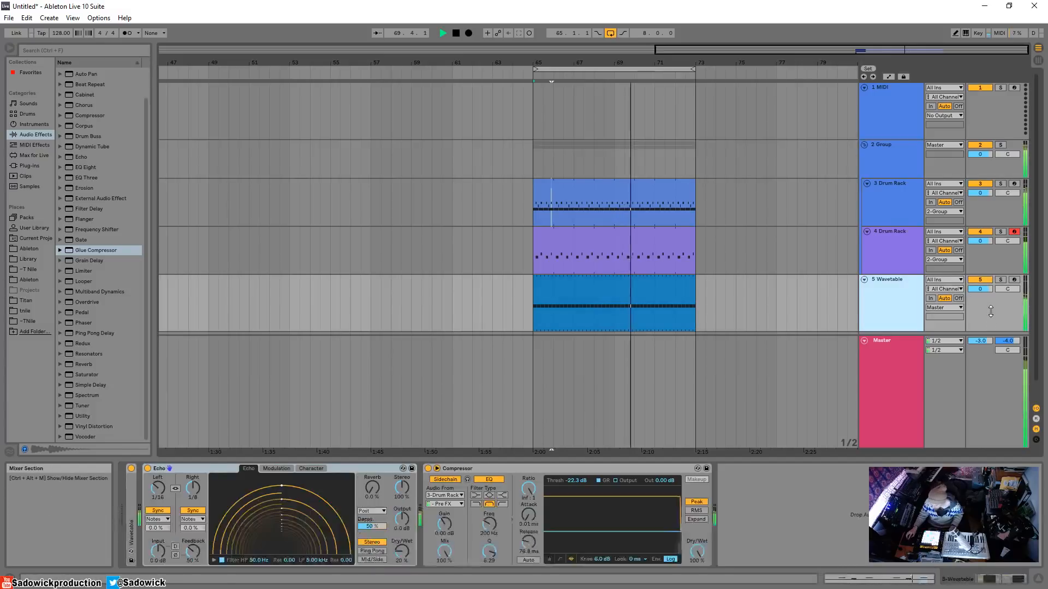
double_click(132, 513)
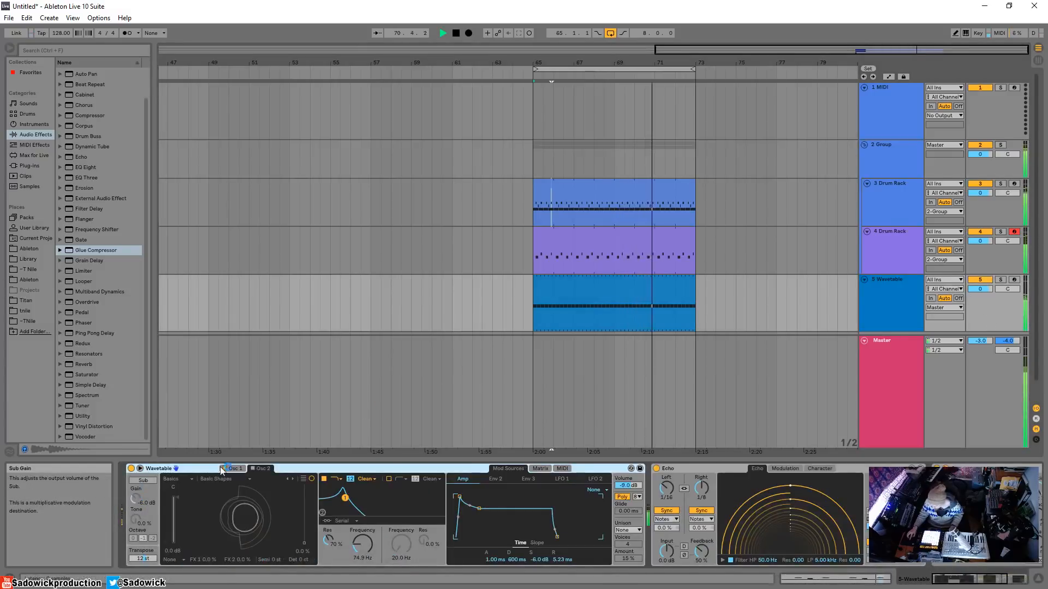
left_click_drag(359, 547, 359, 524)
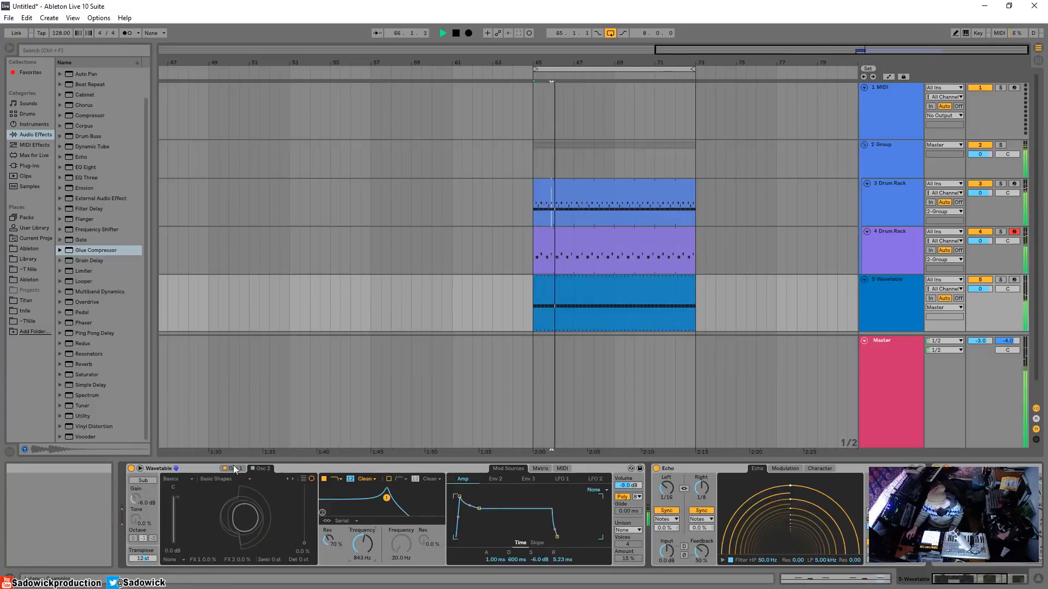
Try detuning oscillator 1 in the expanded Wavetable view and reset the detune to its default.
left_click(139, 469)
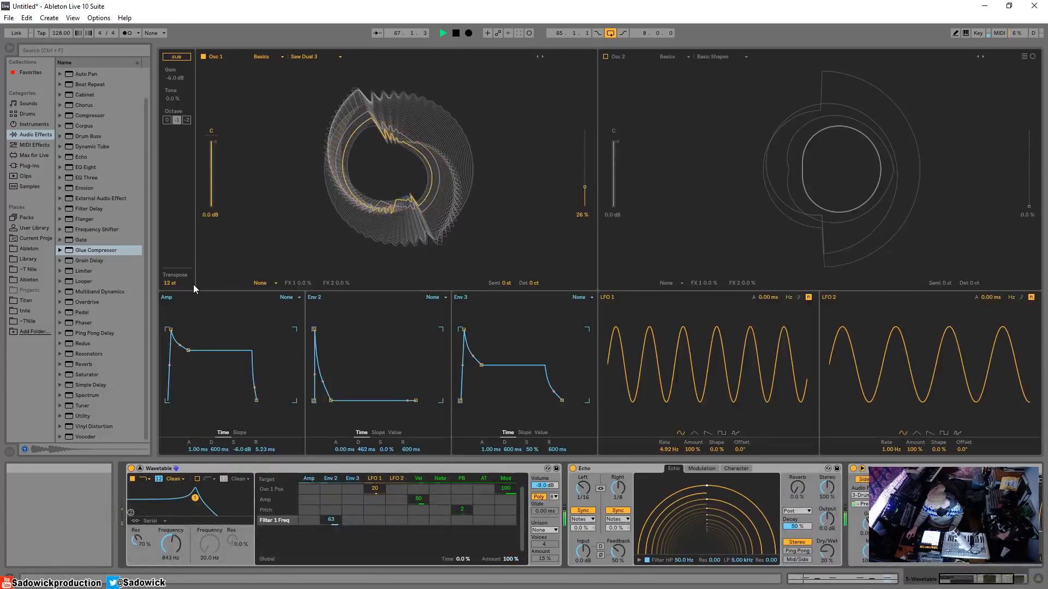
left_click(532, 283)
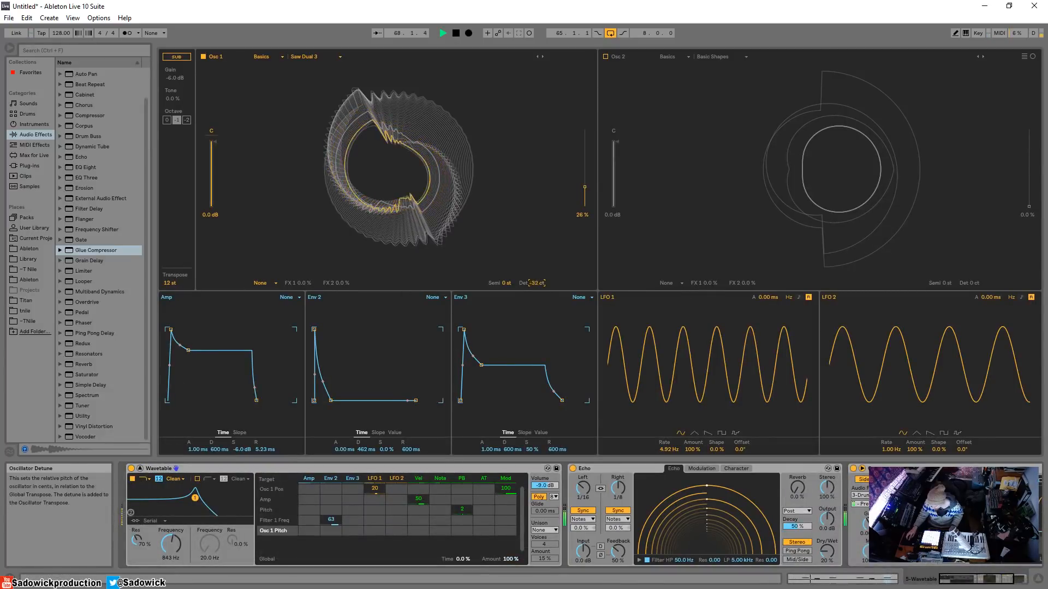
left_click_drag(536, 283, 536, 254)
right_click(536, 285)
left_click(560, 314)
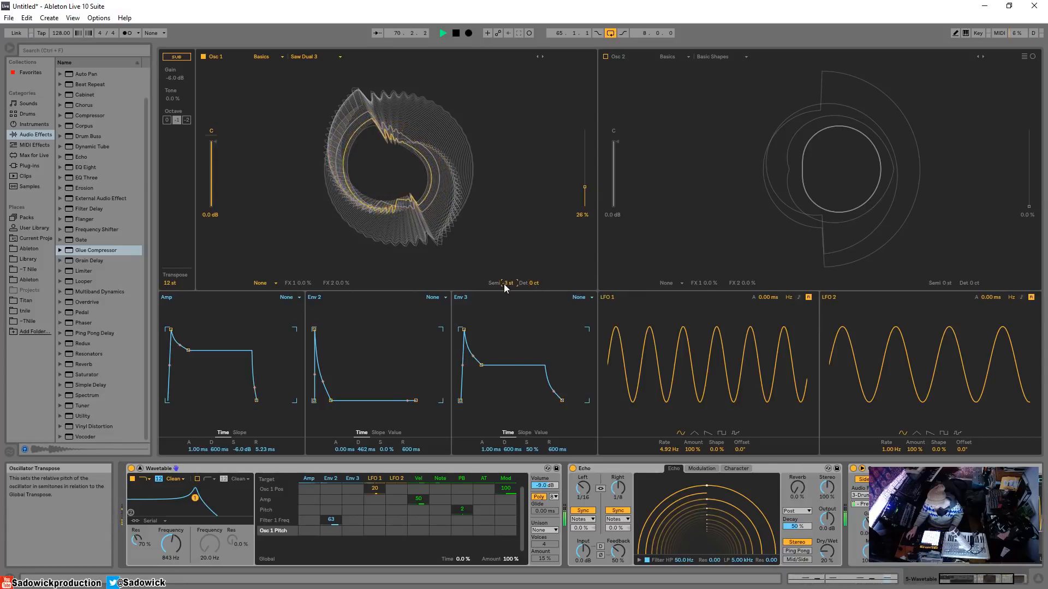
Reset oscillator 1's semitone transpose and modulate its pitch with LFO 2 by 1.9, running at 30 Hz with 31% amount.
right_click(503, 284)
left_click(527, 313)
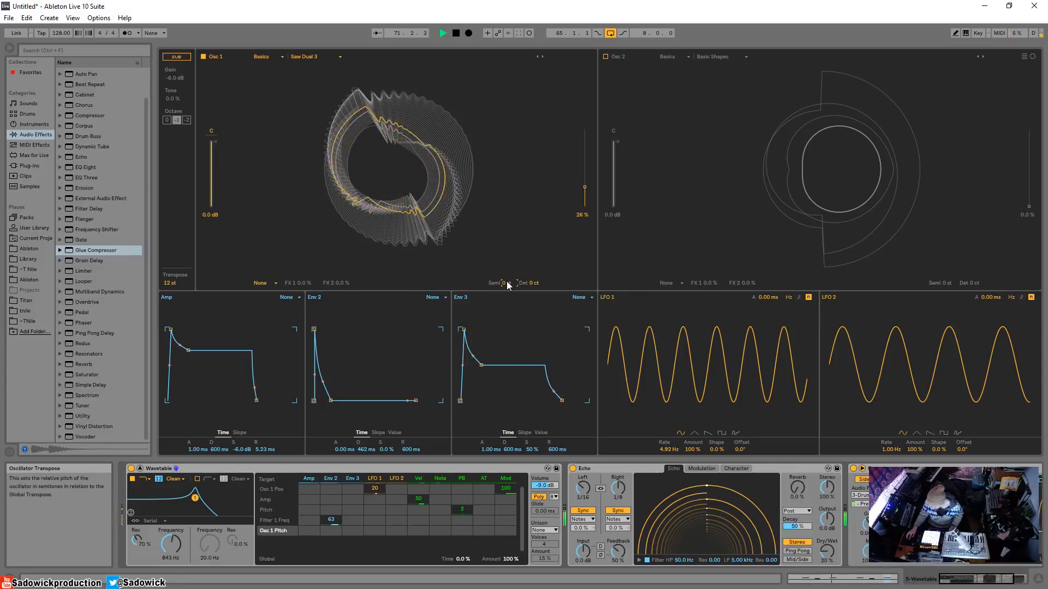
left_click_drag(396, 530, 397, 521)
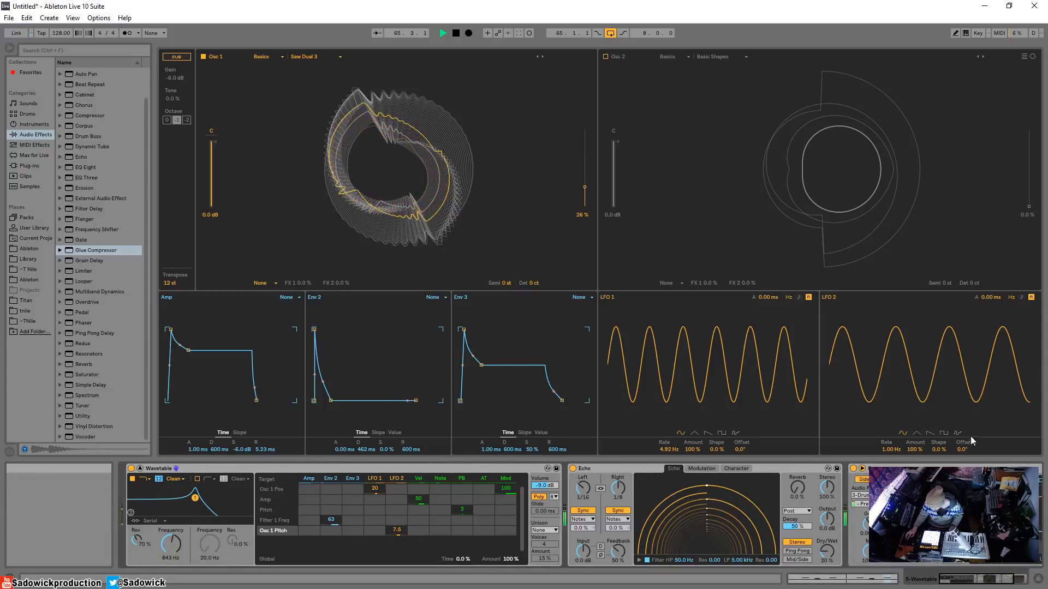
left_click_drag(890, 449, 890, 420)
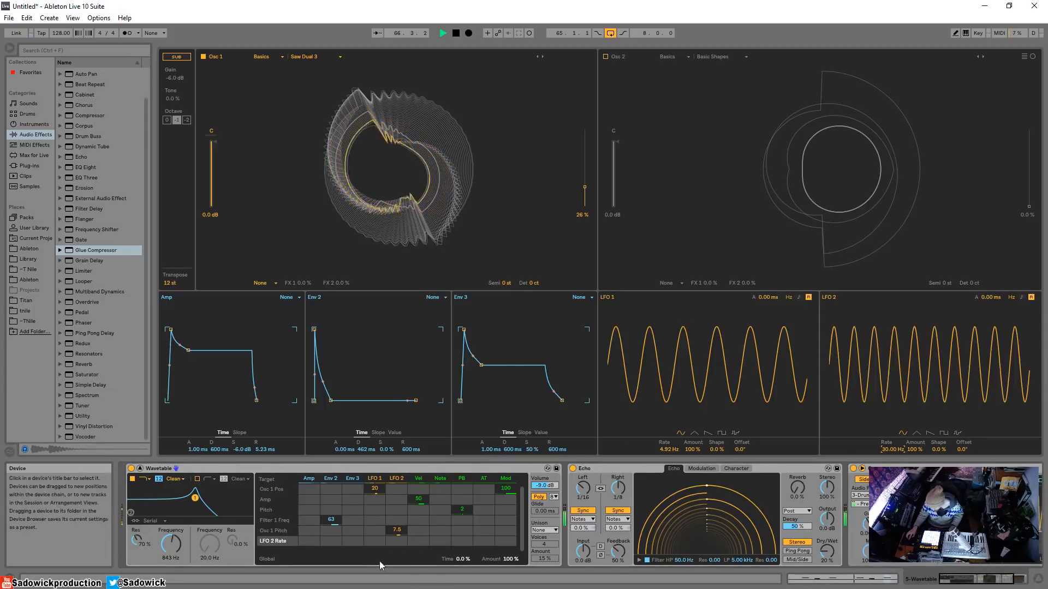
left_click_drag(398, 530, 399, 541)
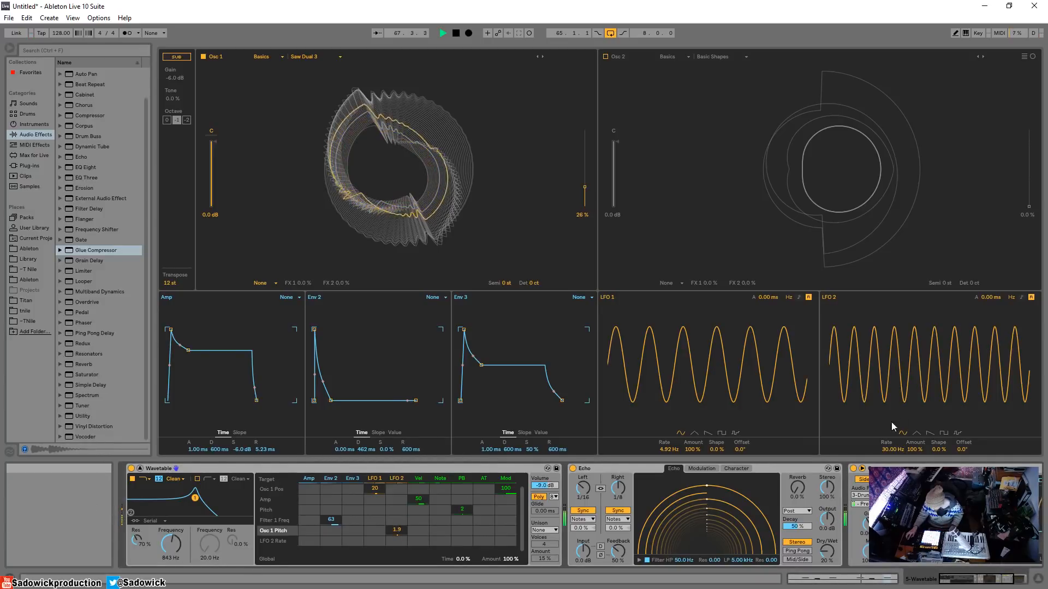
left_click_drag(913, 449, 912, 481)
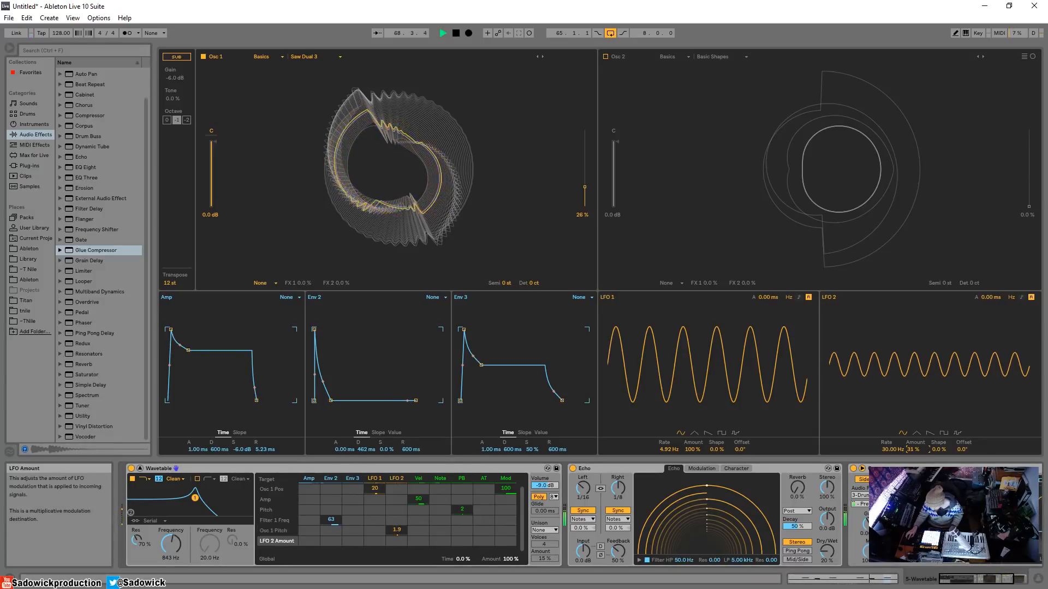
Set Env 2 to 47.5 ms attack and 1.61 s decay, switch Wavetable to Mono, and set filter 1 to 56.9 Hz with 63% resonance.
left_click_drag(170, 544, 171, 562)
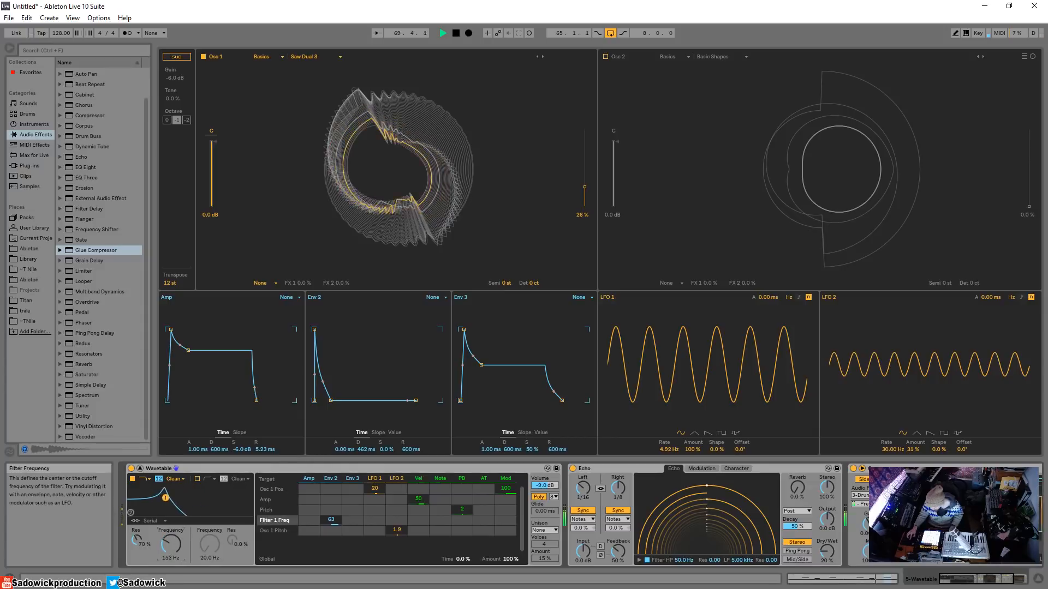
left_click_drag(315, 330, 335, 330)
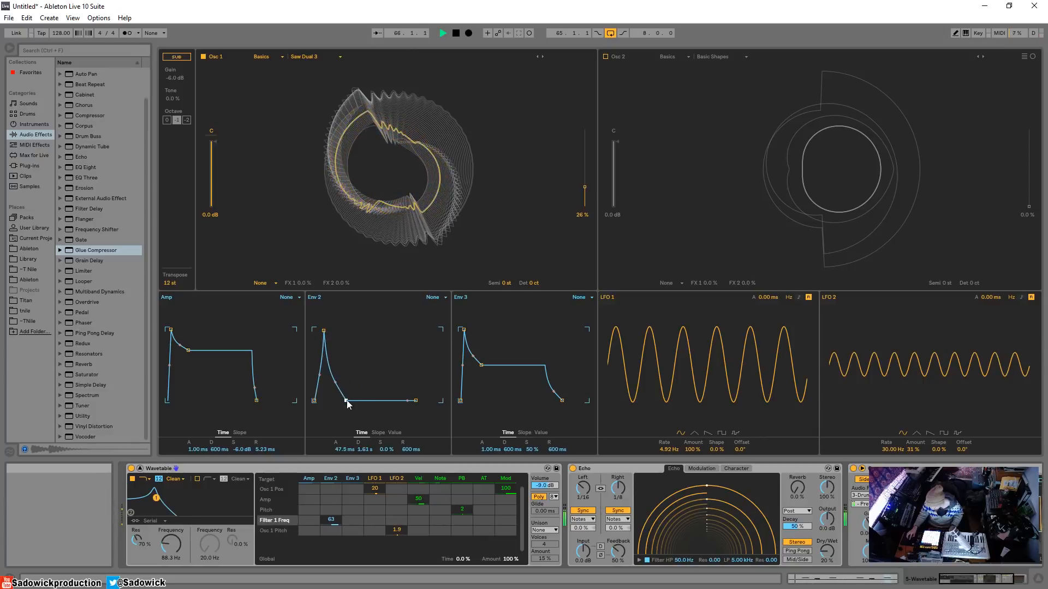
left_click(538, 496)
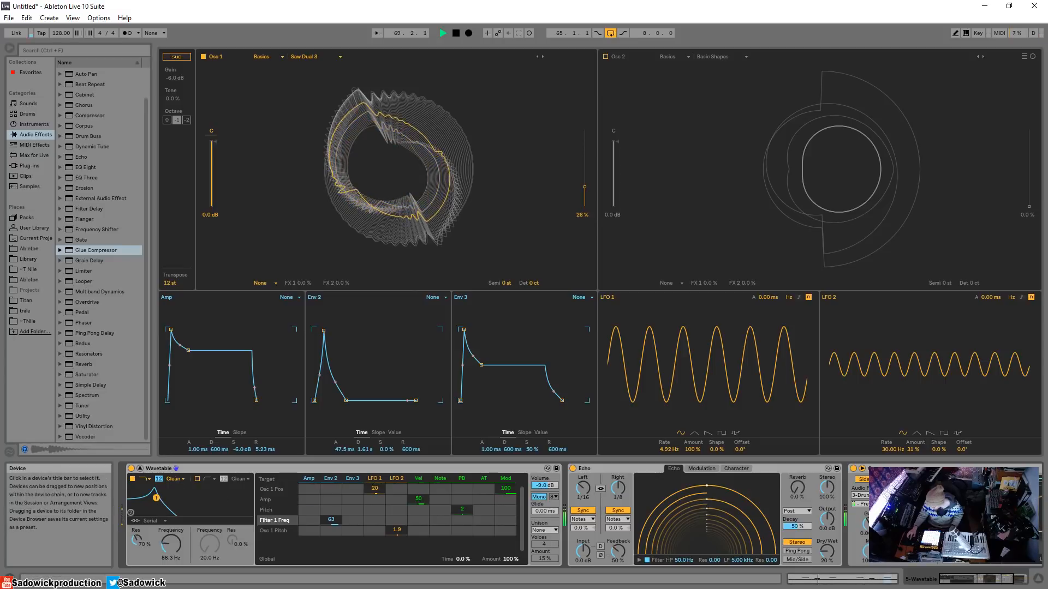
left_click_drag(156, 498, 171, 499)
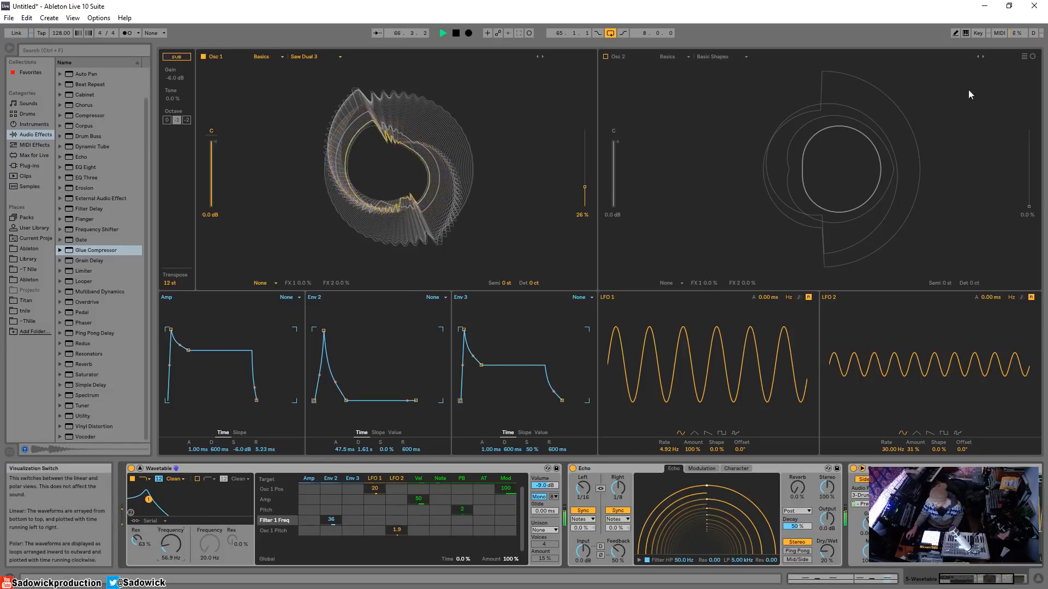
Collapse and fold the Wavetable device, then insert a Pedal between it and Echo with raised gain.
left_click(176, 468)
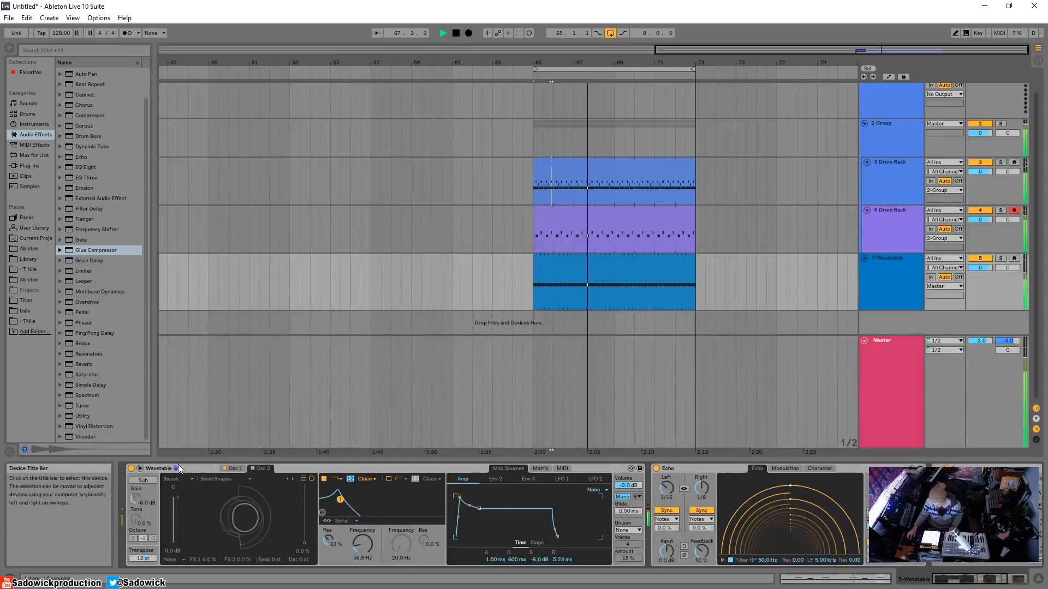
double_click(177, 467)
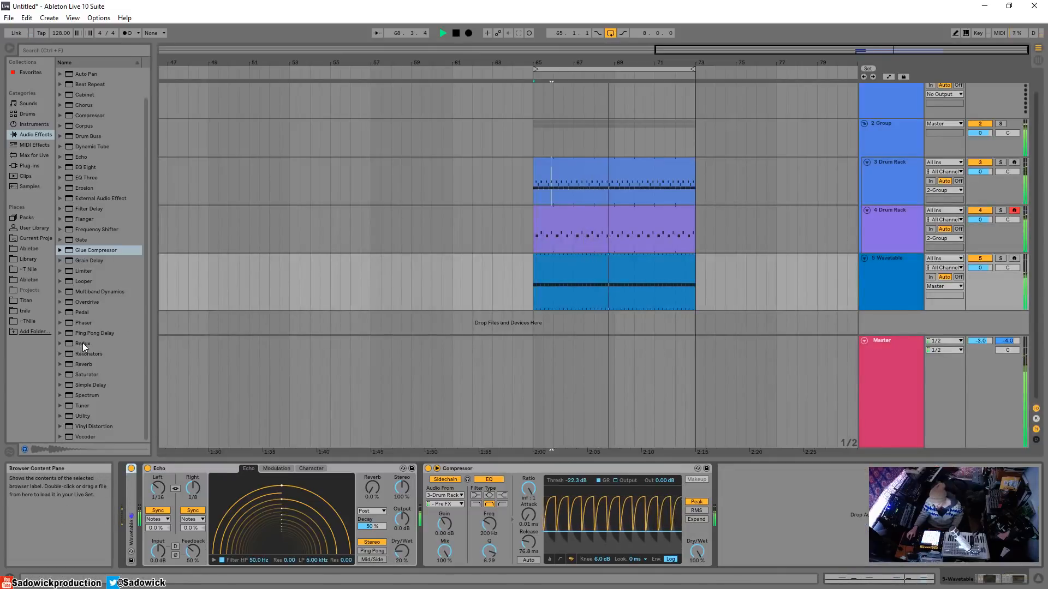
scroll(89, 350, "up", 2)
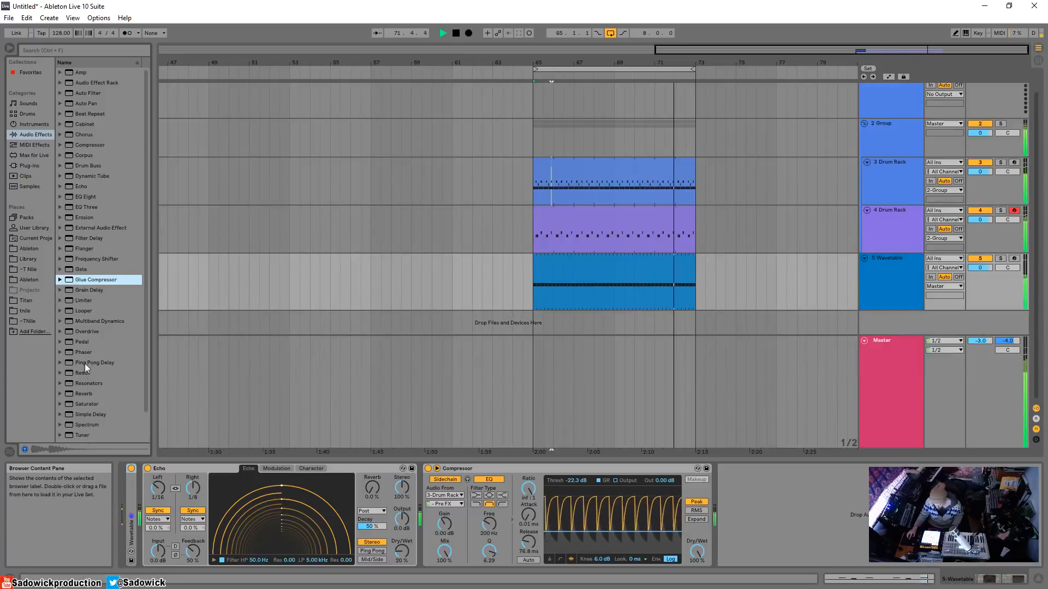
left_click_drag(82, 342, 155, 522)
left_click_drag(168, 488, 168, 459)
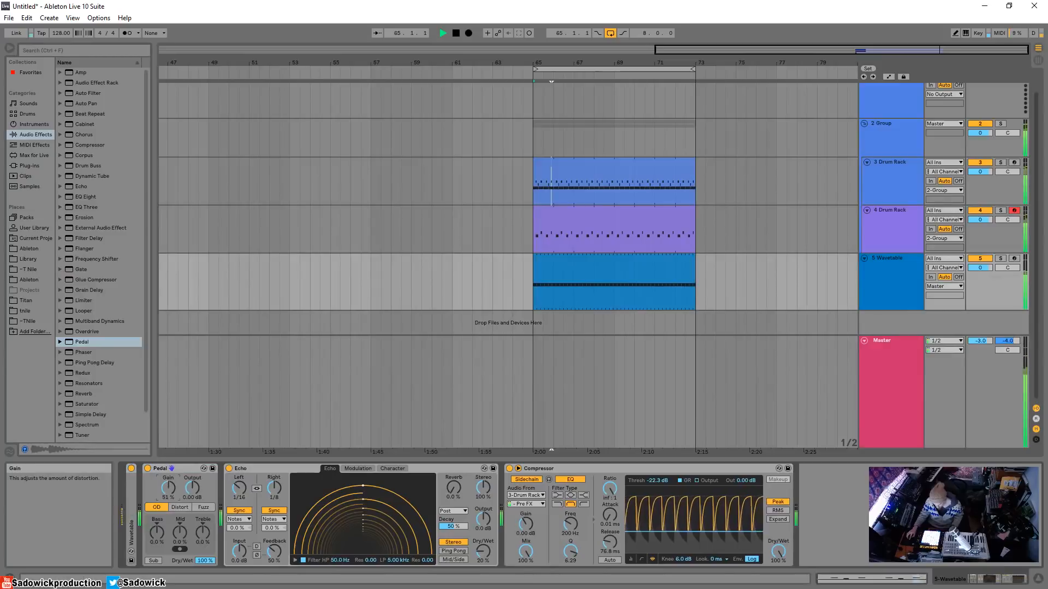
Compare Pedal's Distort and Fuzz modes, then settle on OD with 40% gain, -1.90 dB output, 15% mid and 100% Dry/Wet.
left_click(177, 508)
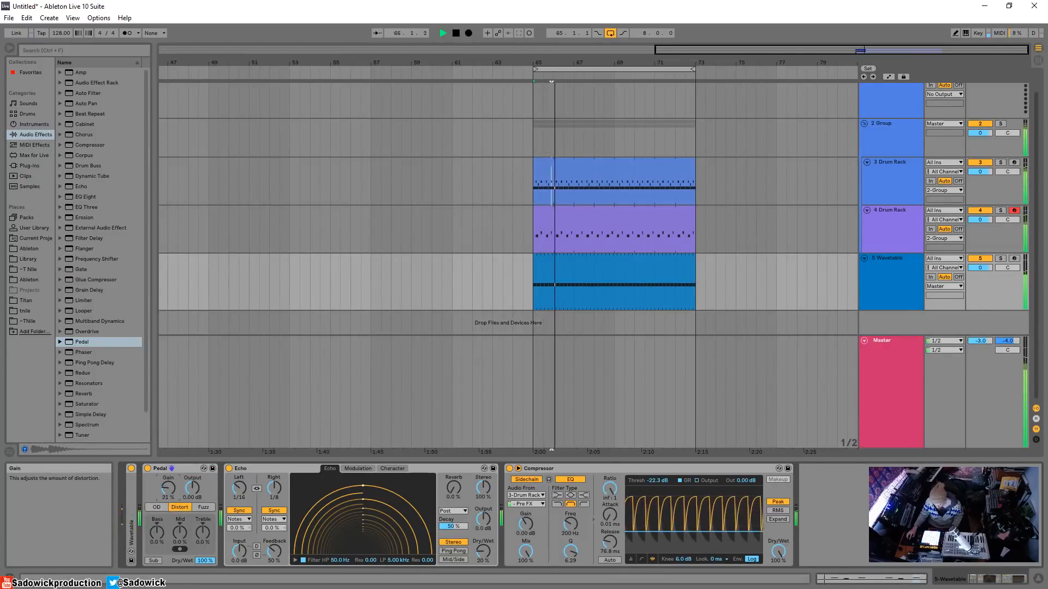
left_click(203, 507)
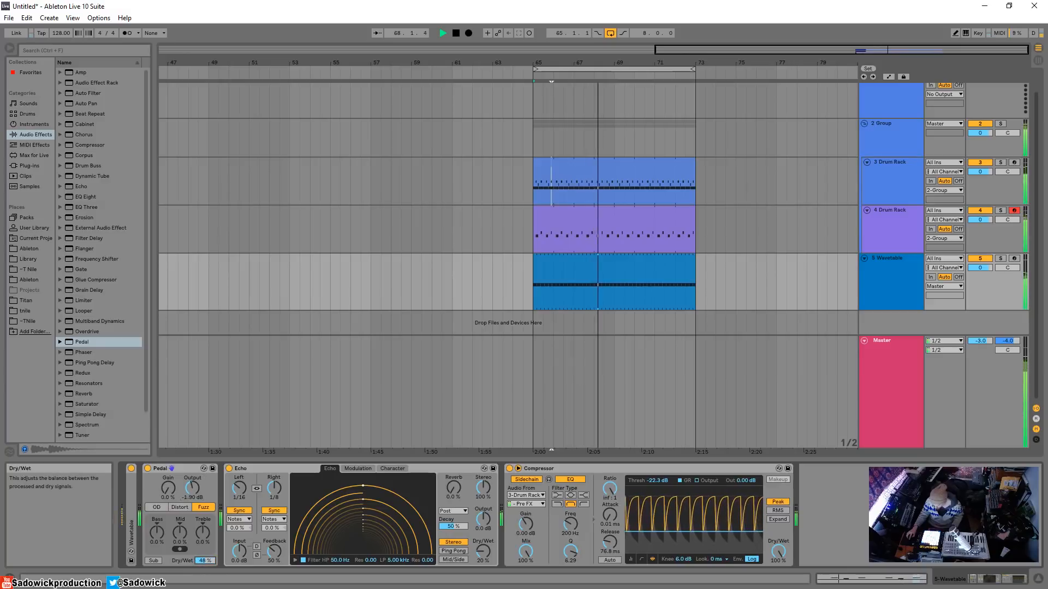
left_click_drag(204, 561, 204, 565)
left_click(174, 508)
left_click_drag(168, 487, 169, 486)
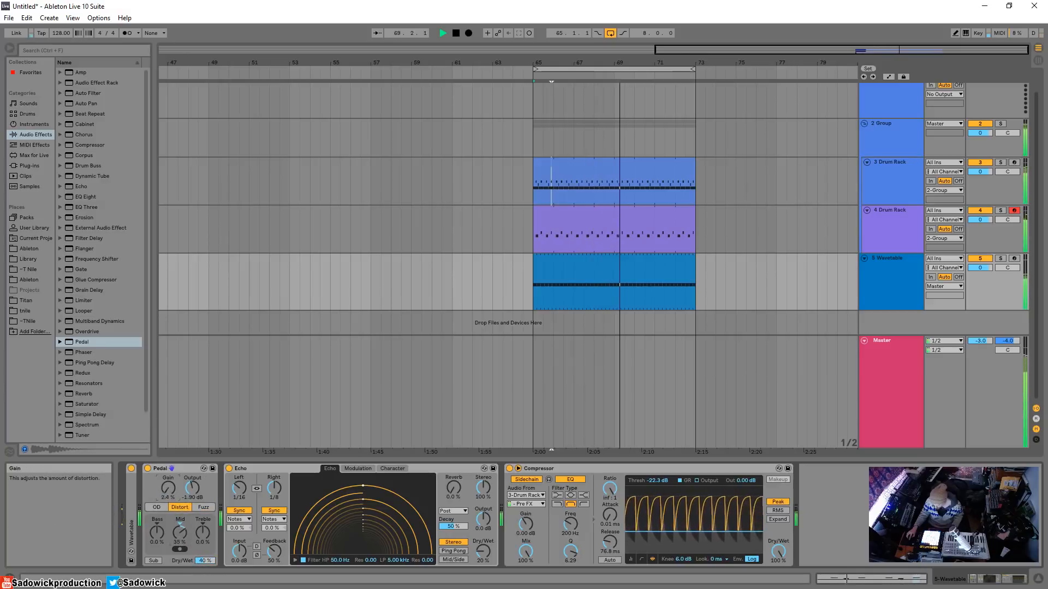
left_click_drag(180, 532, 180, 545)
left_click(157, 508)
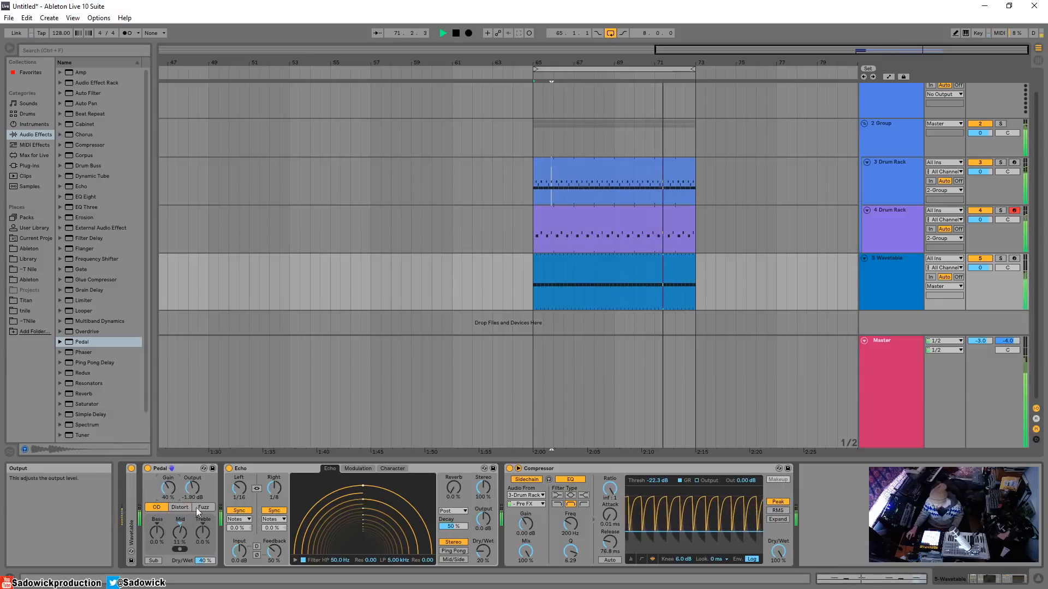
left_click_drag(204, 560, 205, 560)
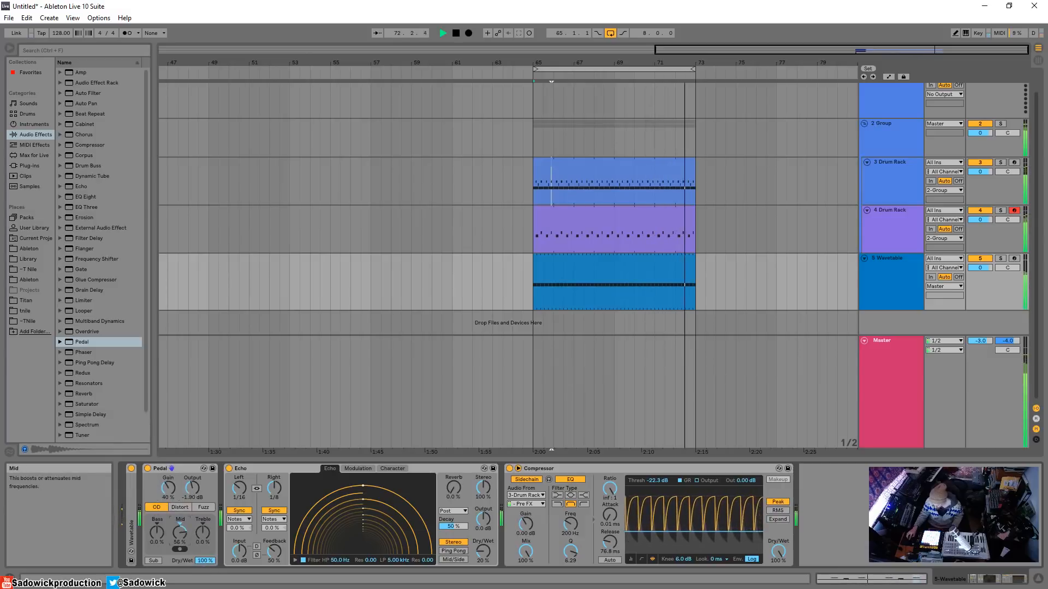
Group the Pedal into an Audio Effect Rack, show its chain list and create a second, empty chain.
right_click(161, 468)
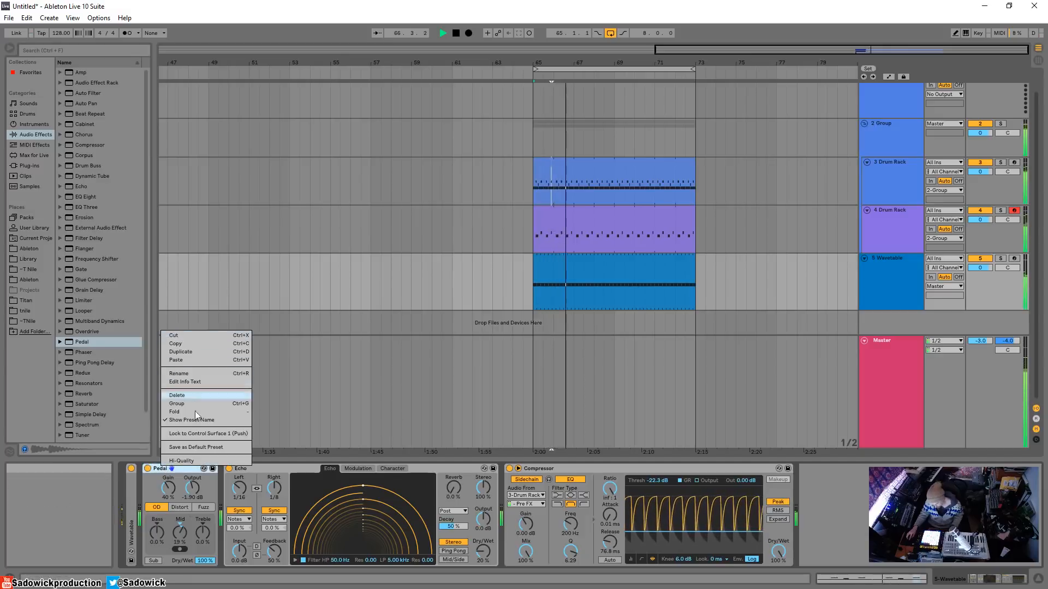
right_click(178, 473)
right_click(176, 469)
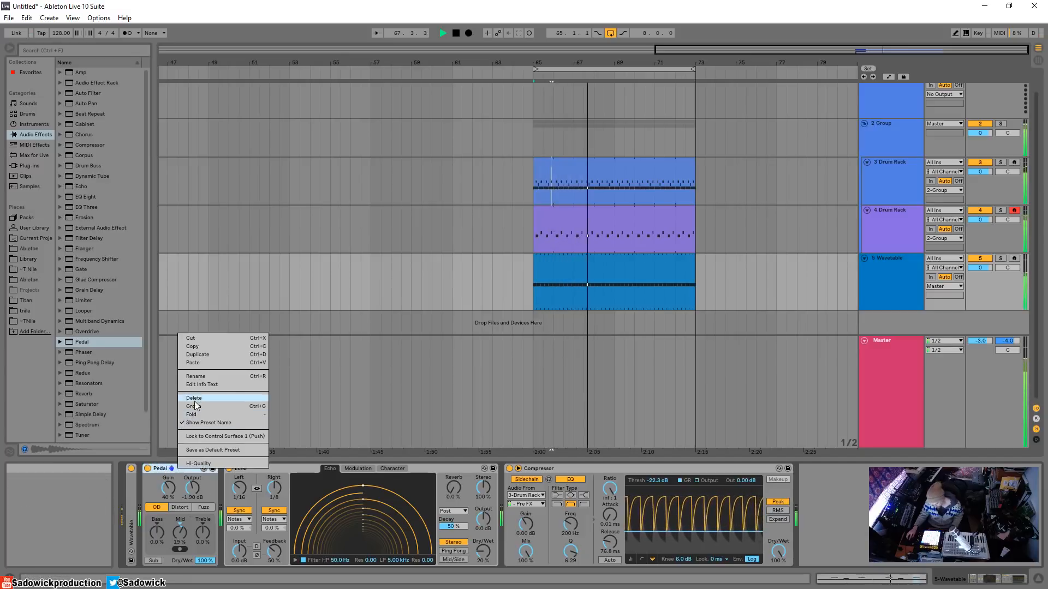
left_click(192, 405)
left_click(150, 487)
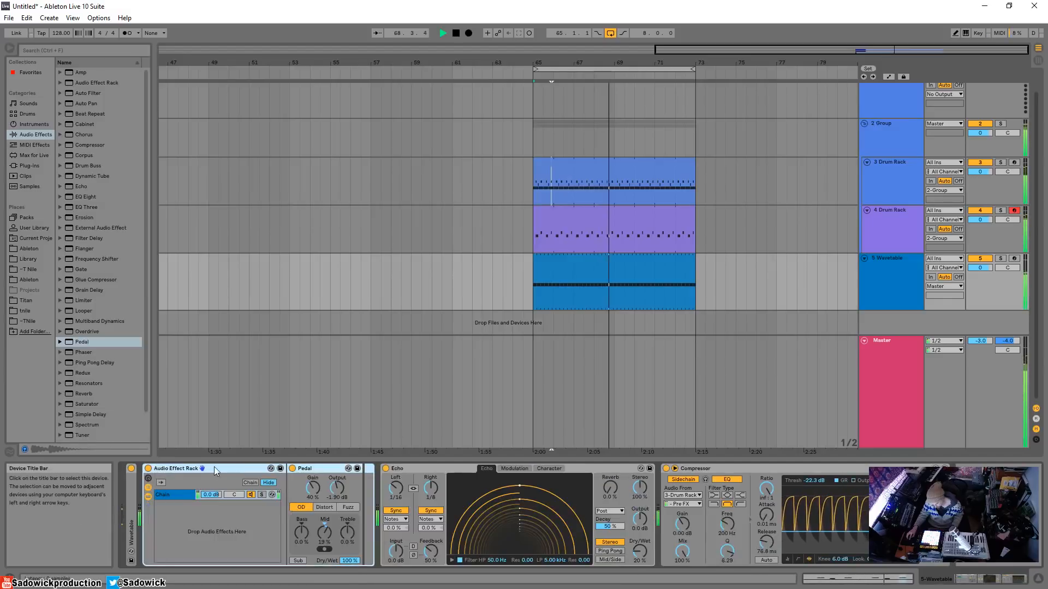
right_click(189, 517)
left_click(204, 528)
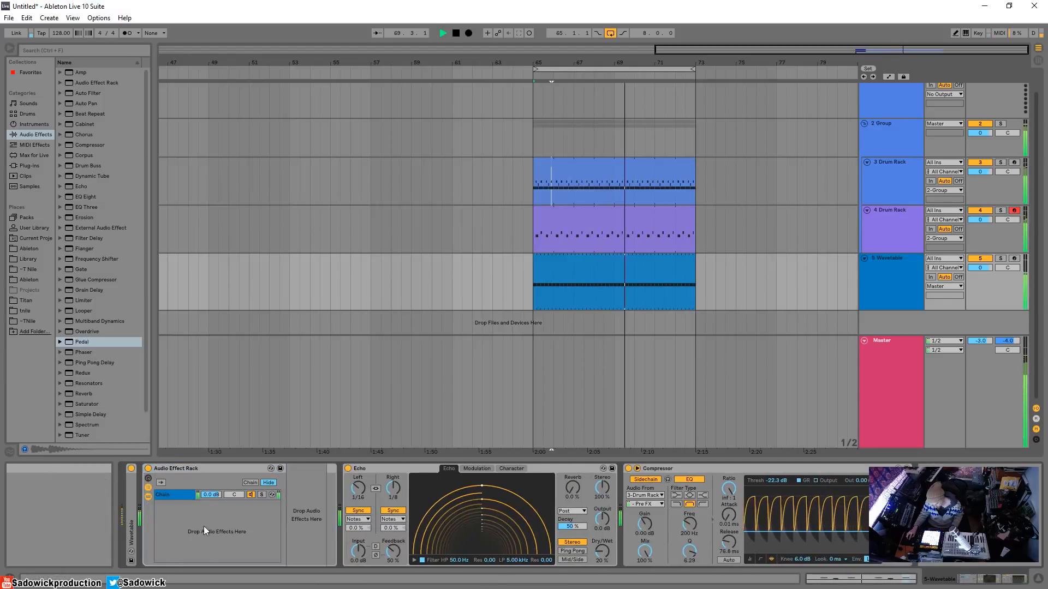
Solo the rack's Pedal chain and solo the Wavetable track.
left_click(186, 495)
left_click(261, 496)
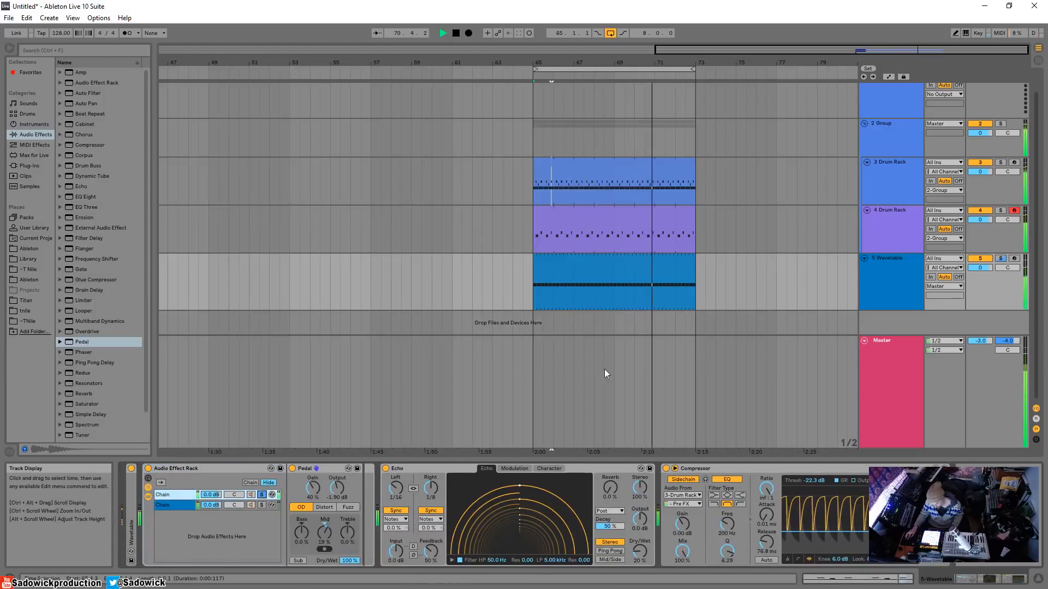
left_click(1002, 259)
left_click(1002, 259)
left_click(1001, 258)
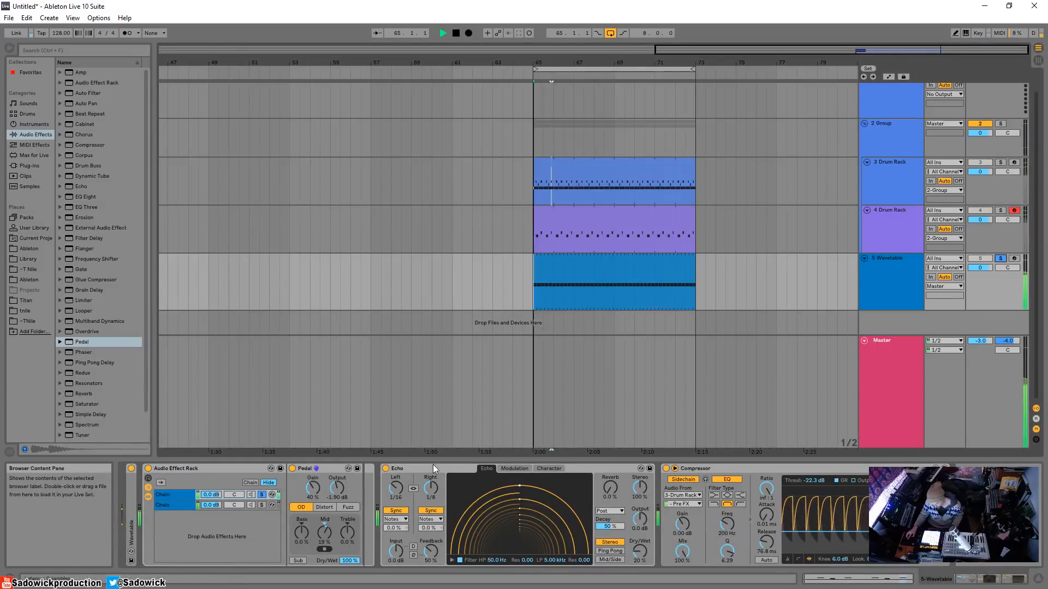
Add an Auto Filter before the Pedal and make it a band-pass at 799 Hz with 67% resonance.
left_click_drag(92, 94, 311, 483)
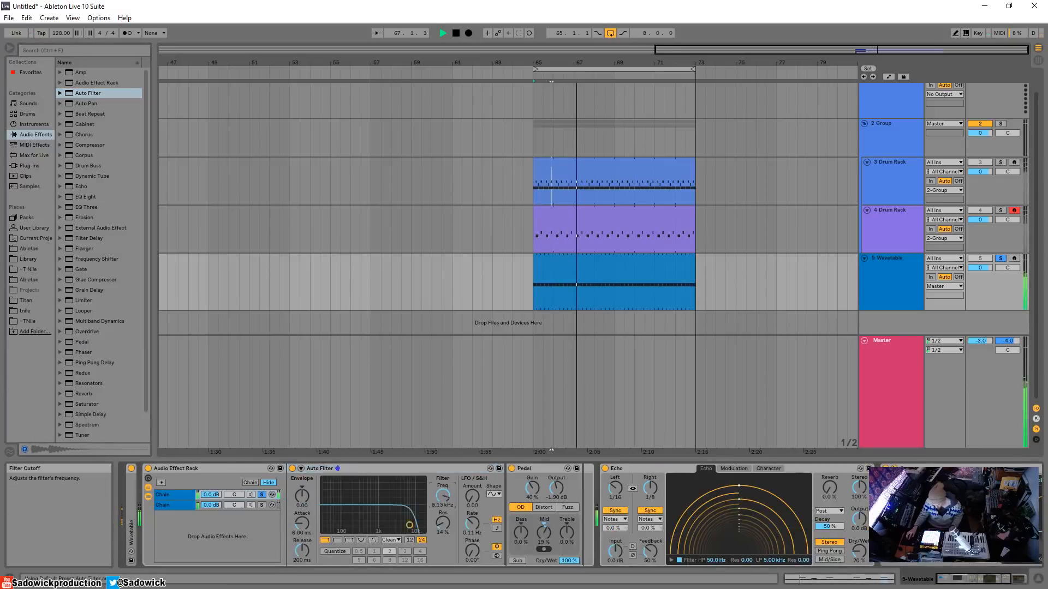
left_click_drag(415, 534, 376, 503)
left_click(349, 540)
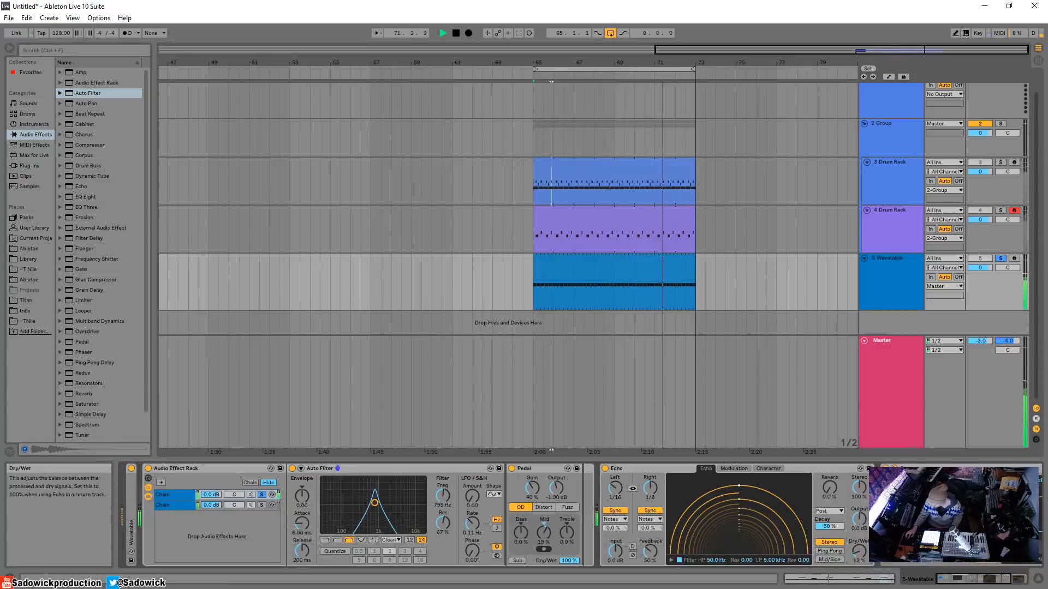
Unsolo the Pedal chain and lower the empty chain's volume to about -12 dB.
left_click_drag(215, 505, 215, 522)
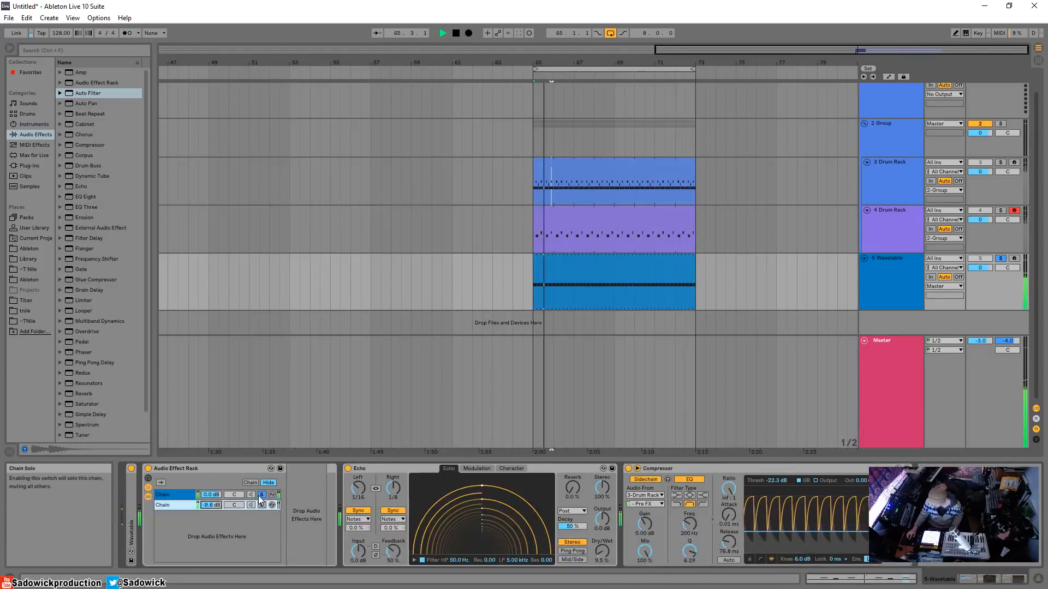
left_click(261, 495)
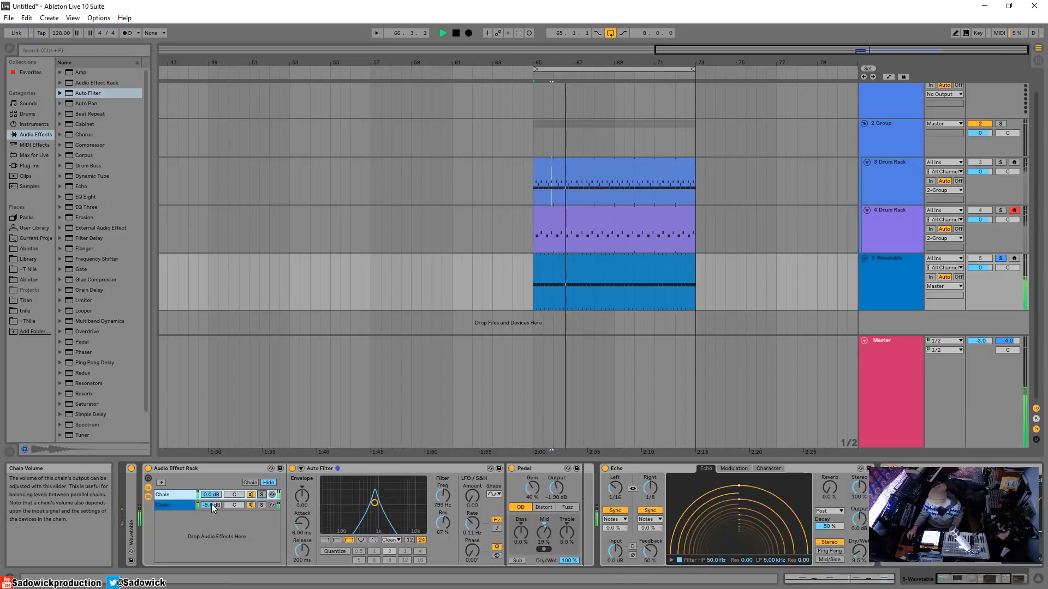
left_click_drag(212, 505, 213, 512)
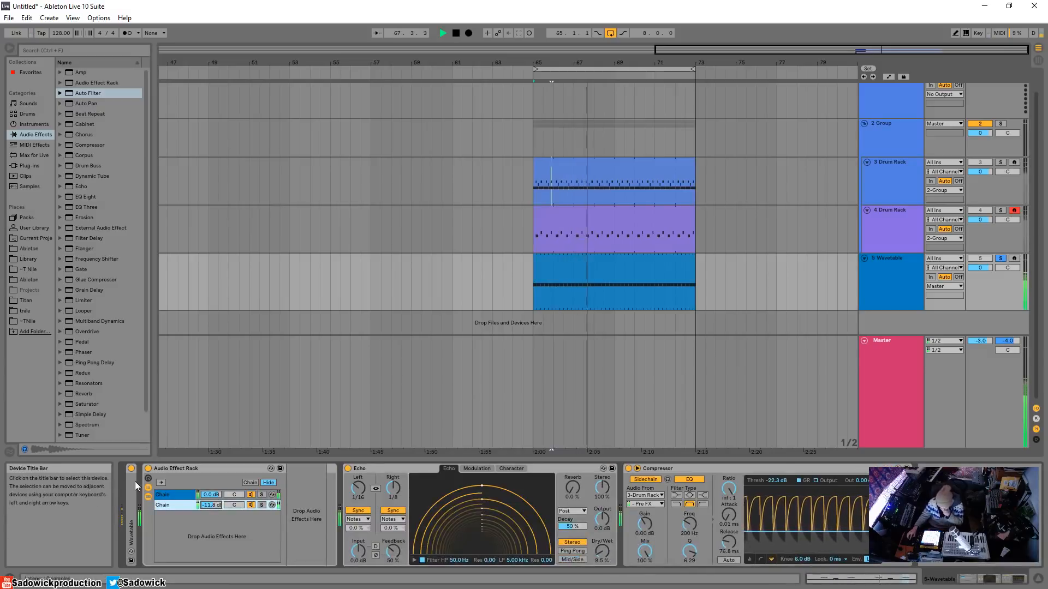
Fold the effect rack, lower Echo's Dry/Wet, and set filter 1's frequency to 74.9 Hz in the unfolded Wavetable device.
double_click(201, 470)
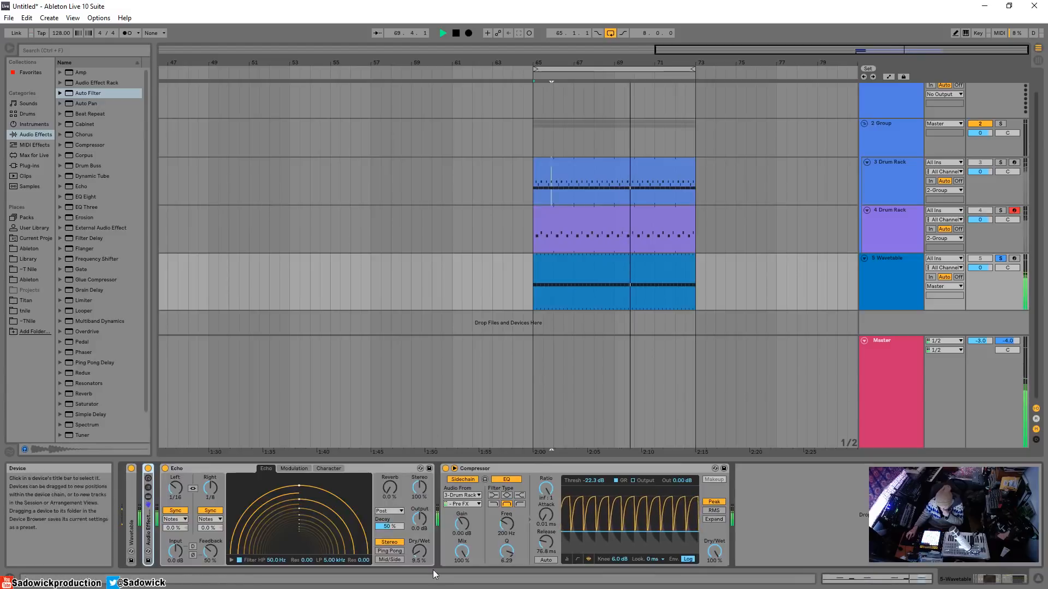
left_click_drag(419, 552, 419, 563)
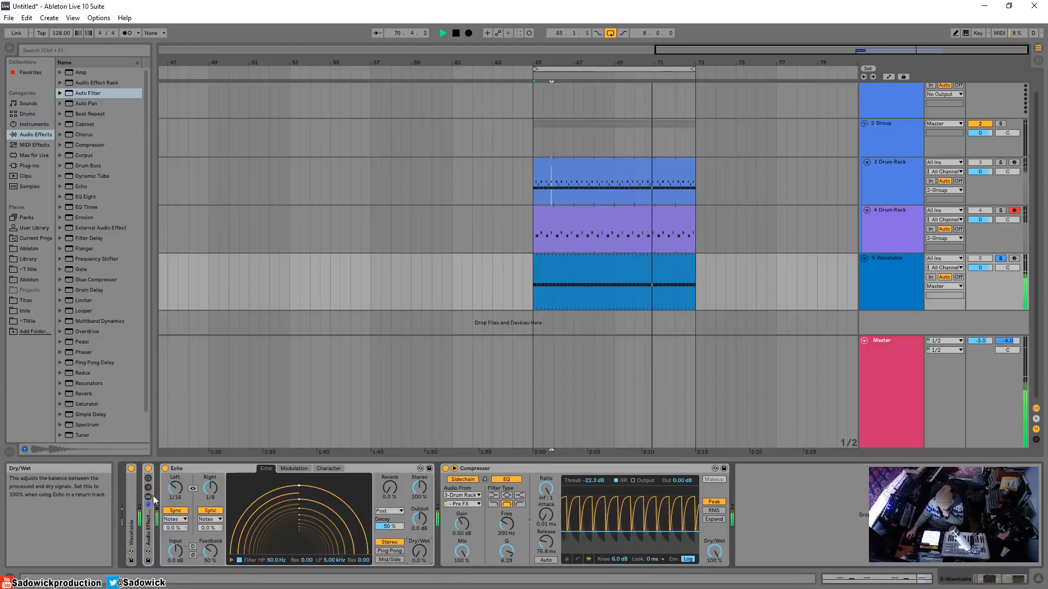
double_click(131, 487)
mouse_move(363, 543)
left_mouse_down()
mouse_move(362, 518)
mouse_move(363, 557)
left_mouse_up()
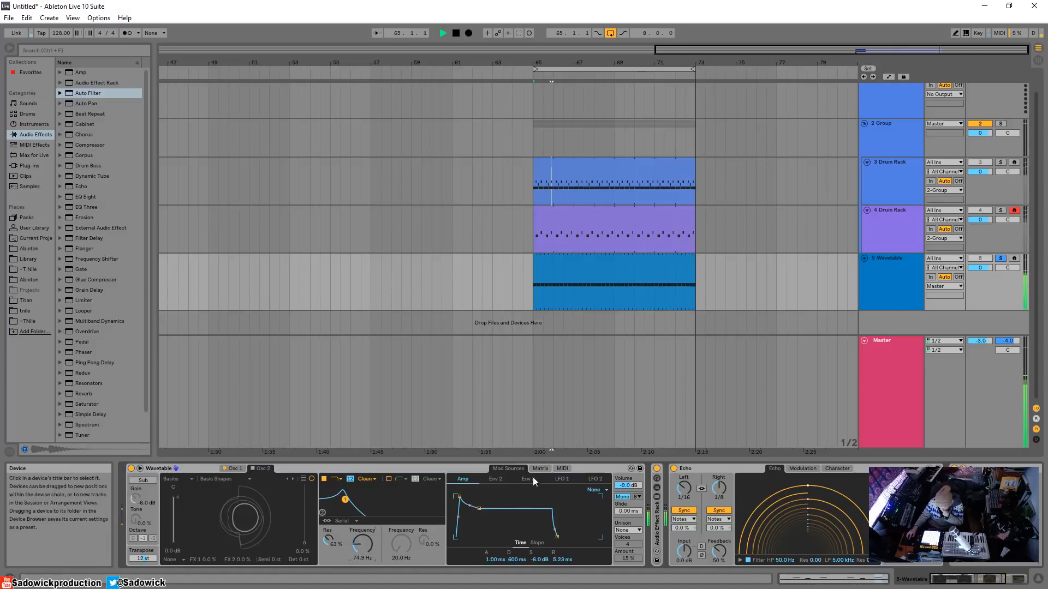
Show oscillator 1 and shape Wavetable's Amp envelope to 855 ms decay, -19 dB sustain and 562 ms release.
left_click(235, 469)
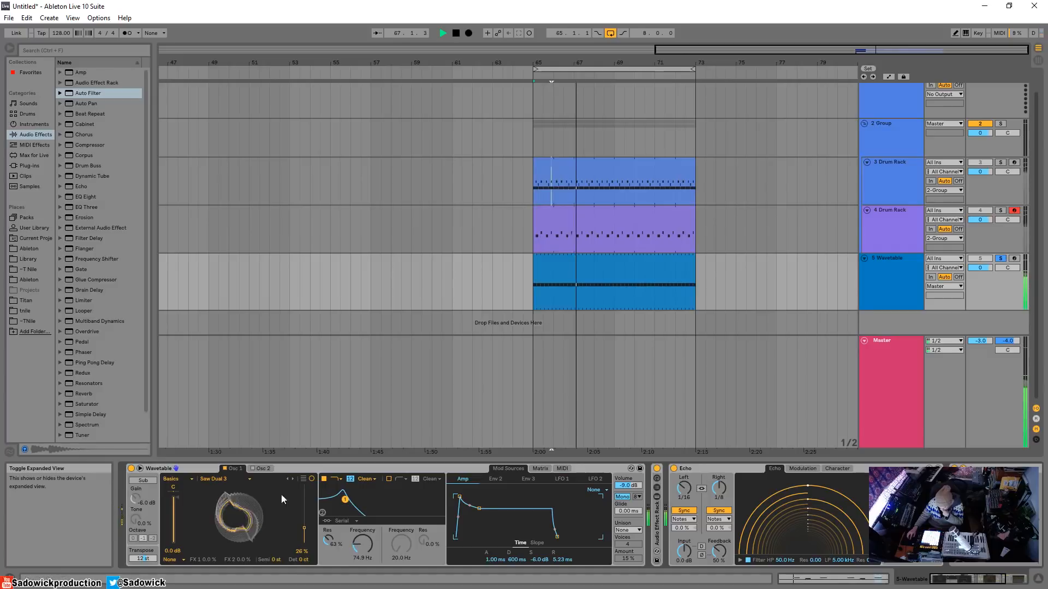
mouse_move(479, 512)
left_mouse_down()
mouse_move(476, 537)
mouse_move(482, 530)
left_mouse_up()
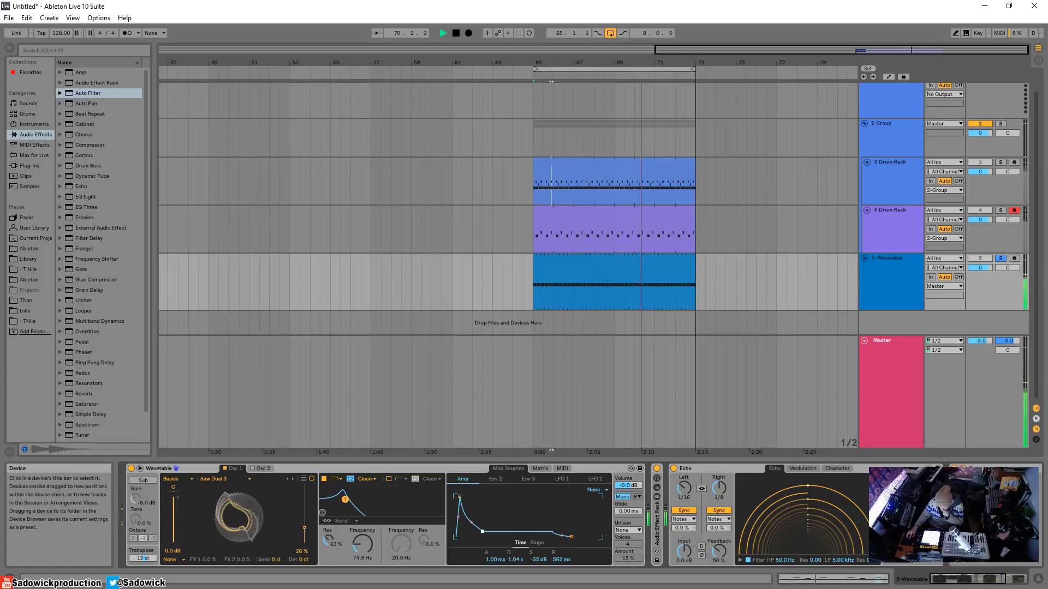
left_click_drag(482, 530, 485, 520)
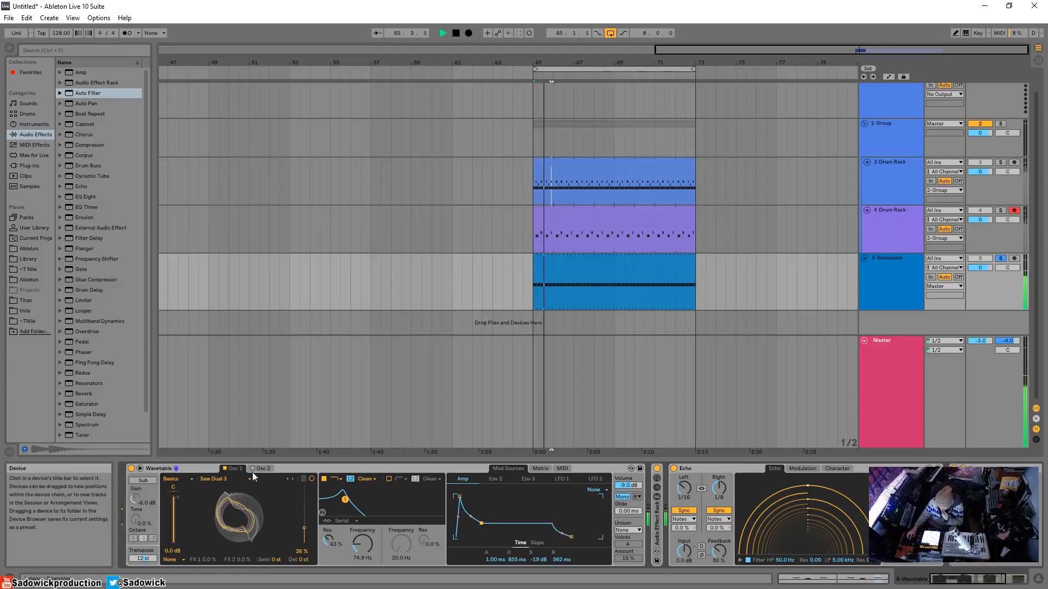
Unsolo the bass Wavetable track and fold its Wavetable device and effect rack.
left_click(1002, 259)
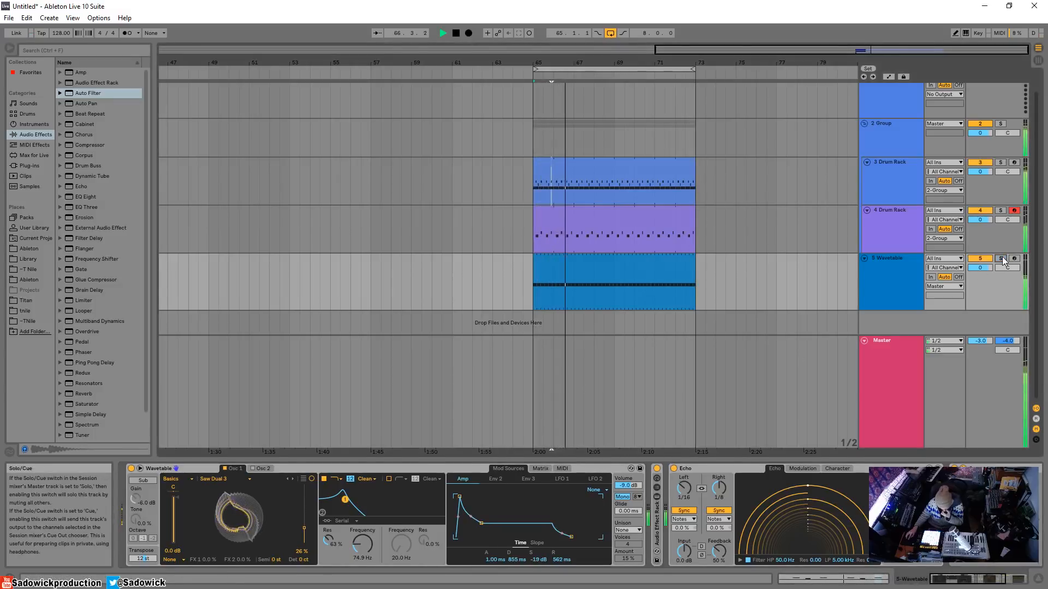
left_click(176, 468)
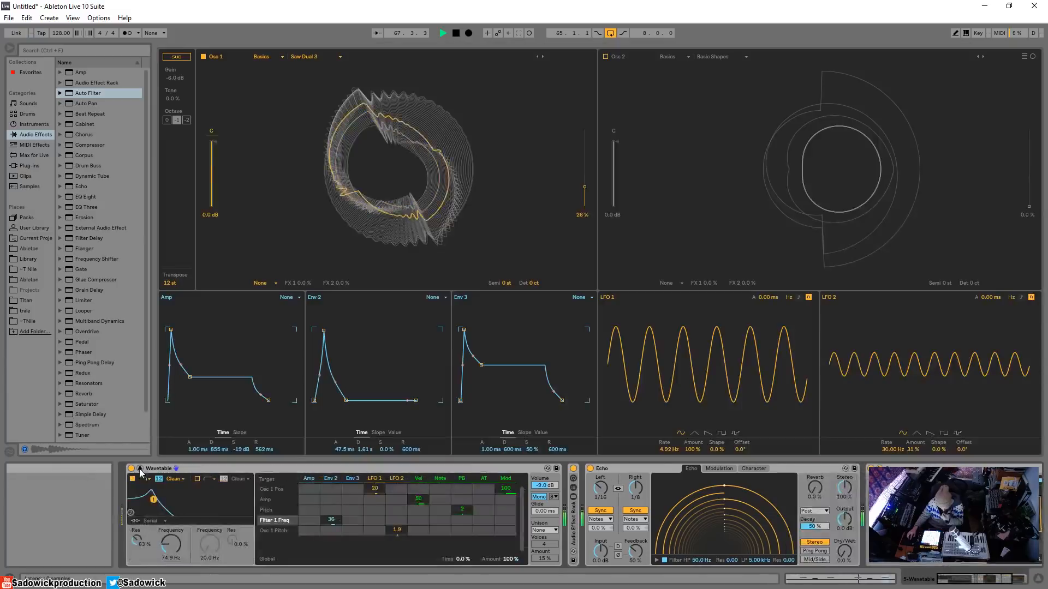
left_click(175, 468)
double_click(189, 468)
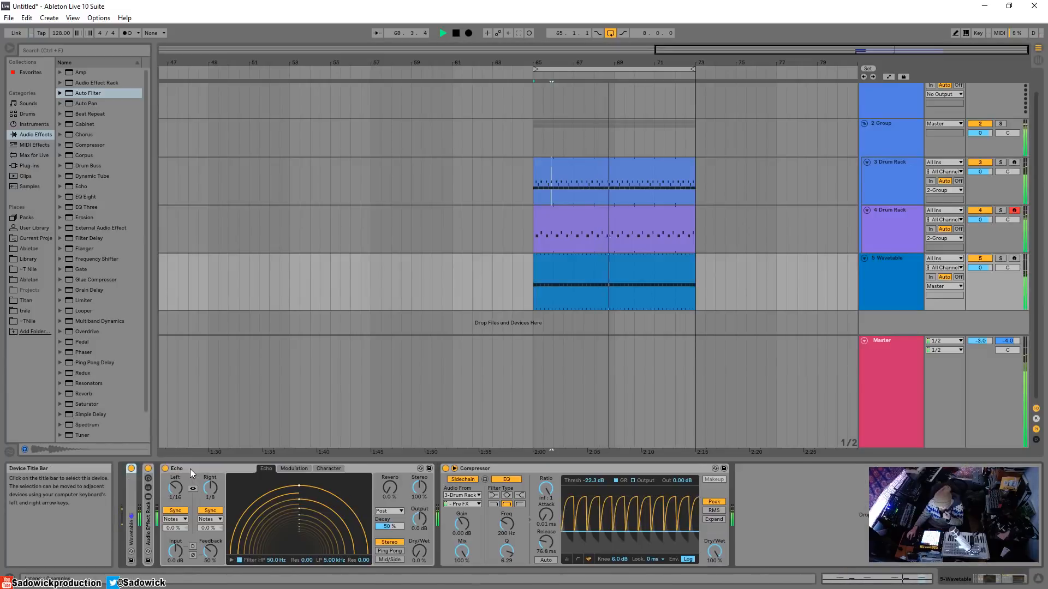
Mute the bass Wavetable track, reduce its height and restart playback.
left_click(979, 258)
key("space")
left_click_drag(987, 287, 987, 270)
key("space")
right_click(867, 306)
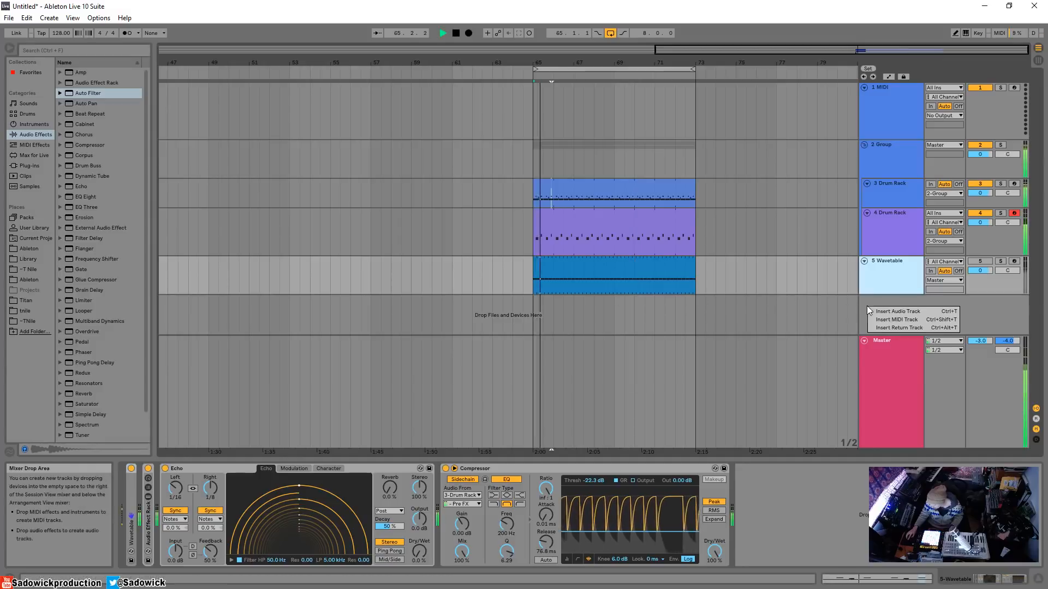
left_click(935, 319)
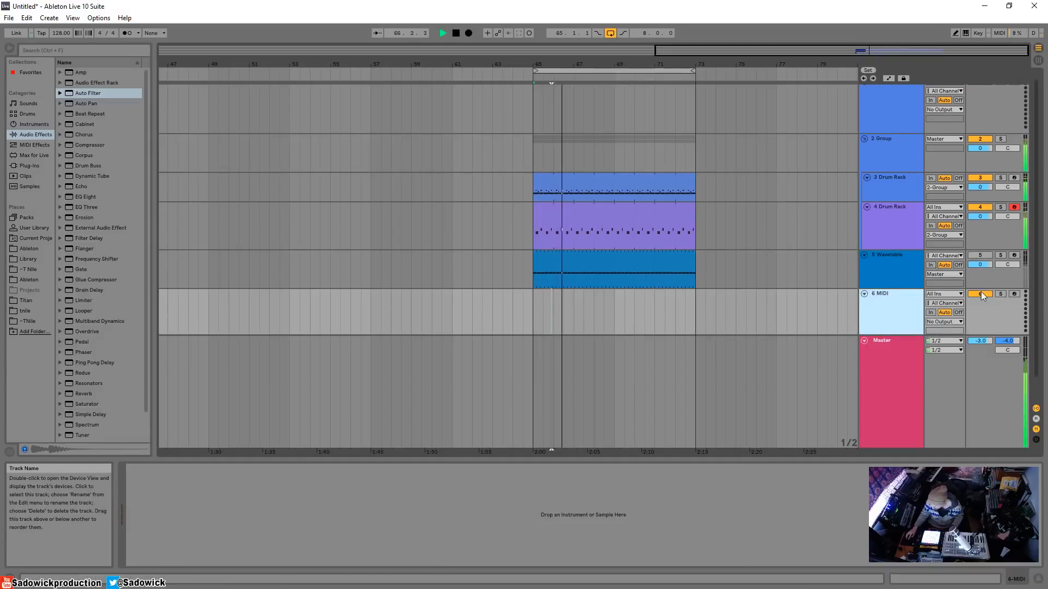
double_click(541, 257)
key("ctrl+z")
Check the bass clip's note, add a MIDI track below the bass, and insert an empty eight-bar clip across the loop.
left_click_drag(255, 458, 282, 458)
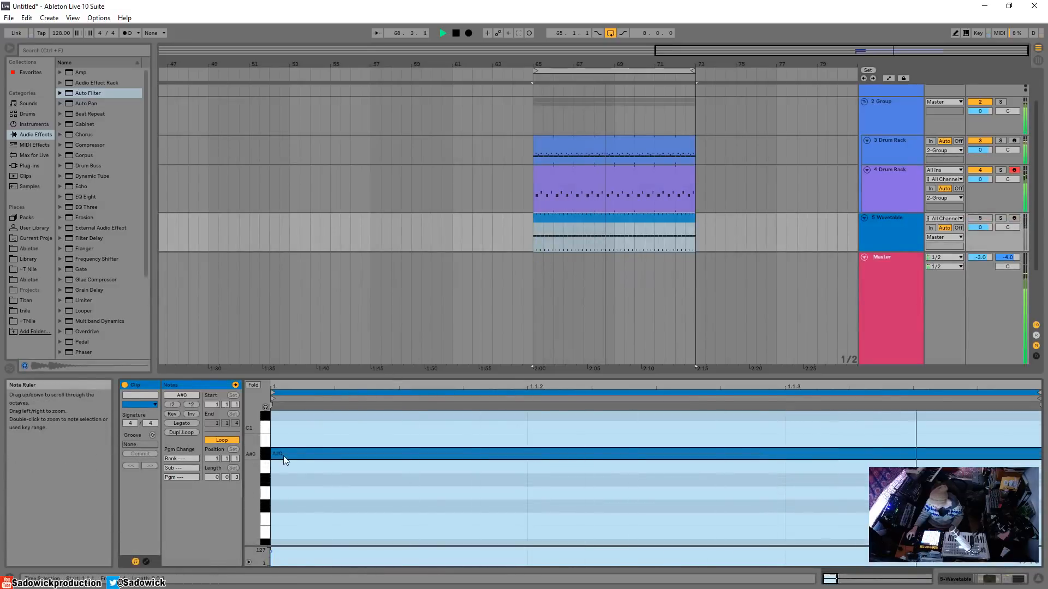
left_click(935, 273)
key("ctrl+shift+t")
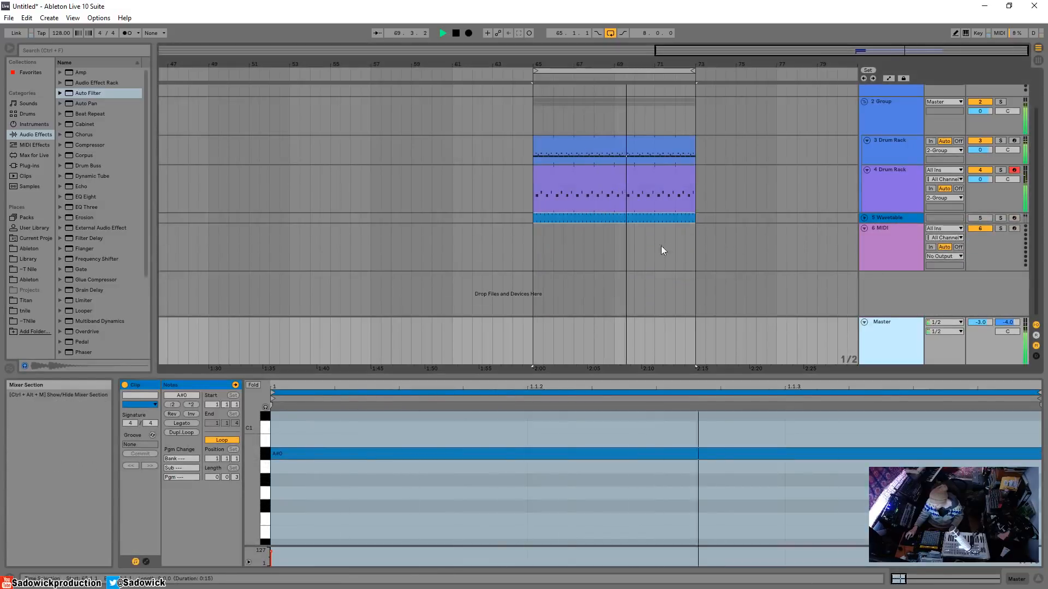
left_click_drag(533, 248, 719, 251)
right_click(580, 227)
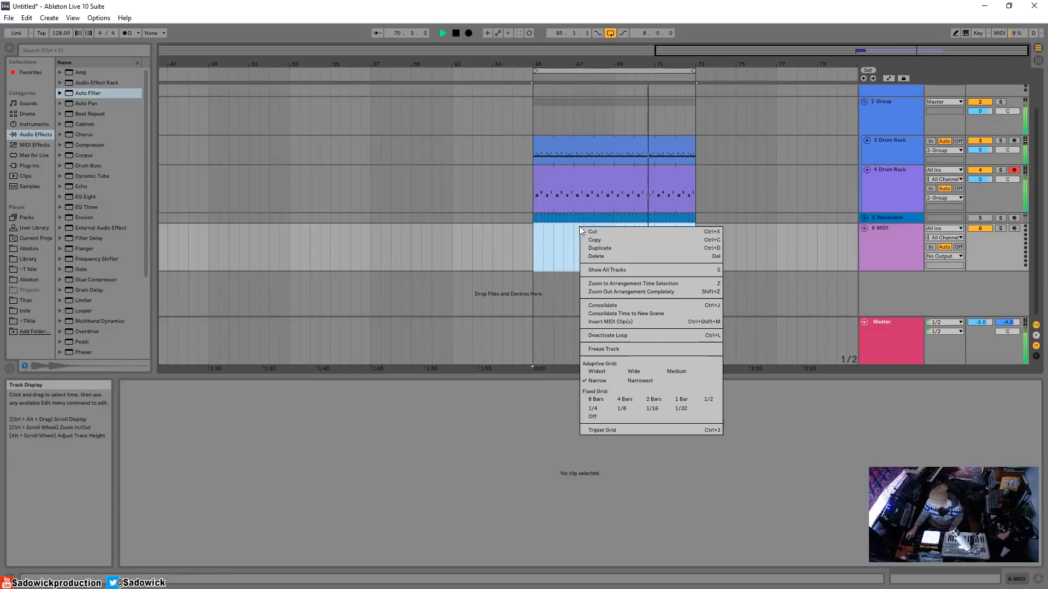
left_click(607, 322)
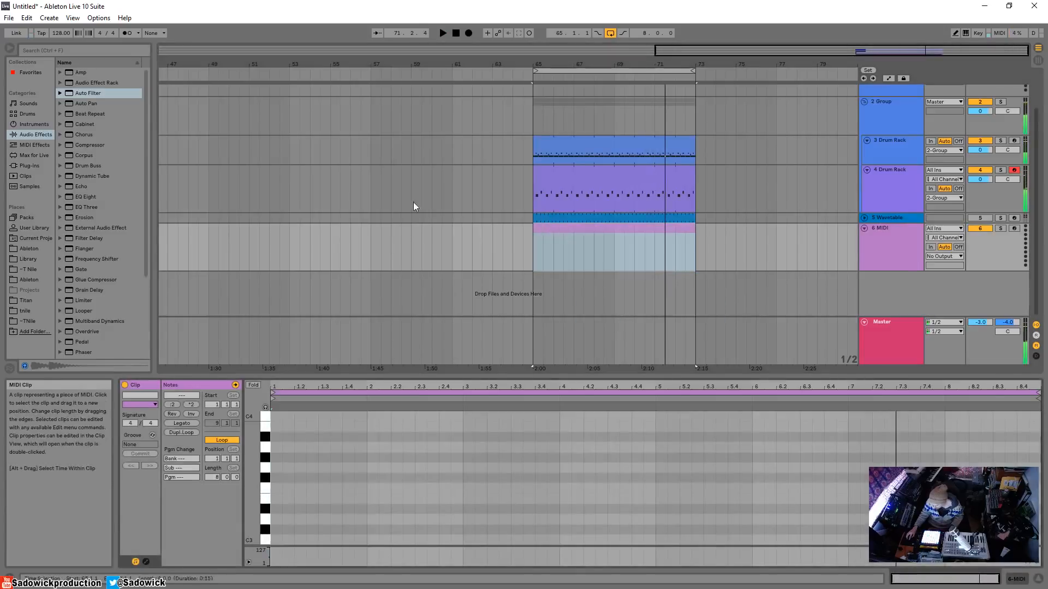
Load a Wavetable instrument onto the new MIDI track.
left_click(27, 165)
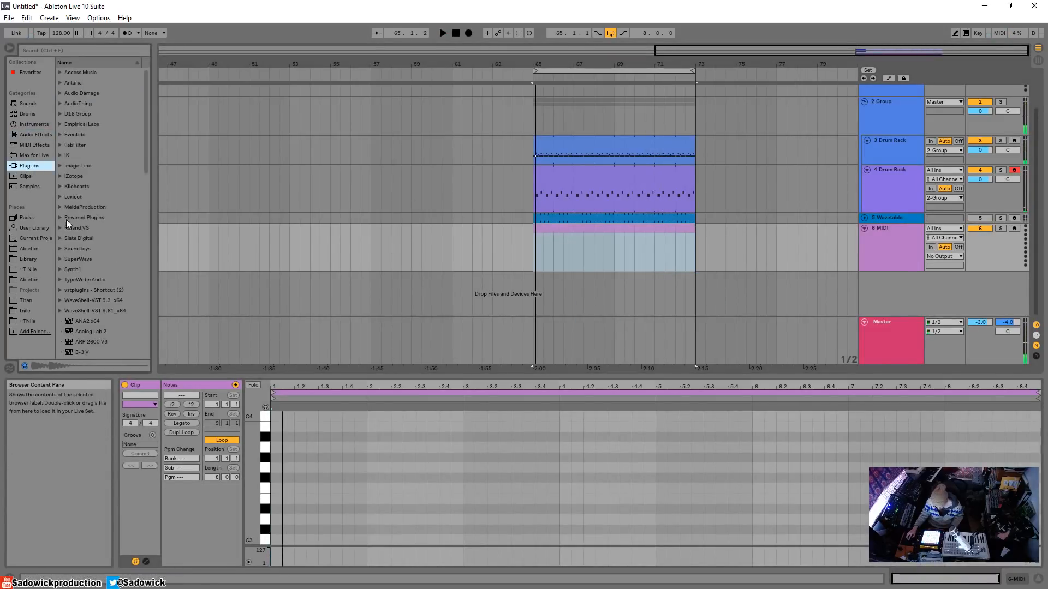
left_click(37, 134)
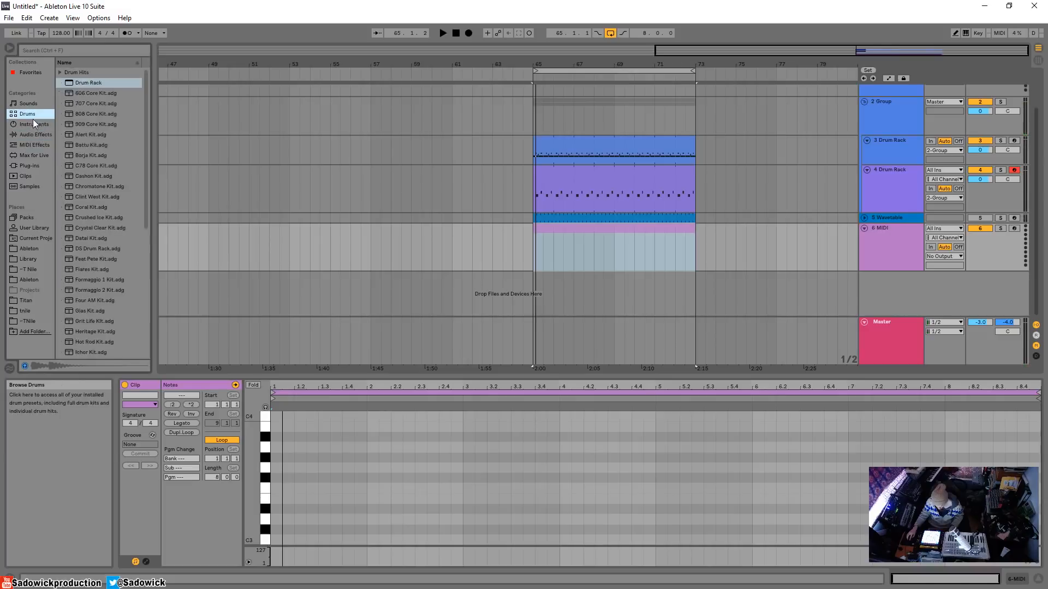
left_click(33, 124)
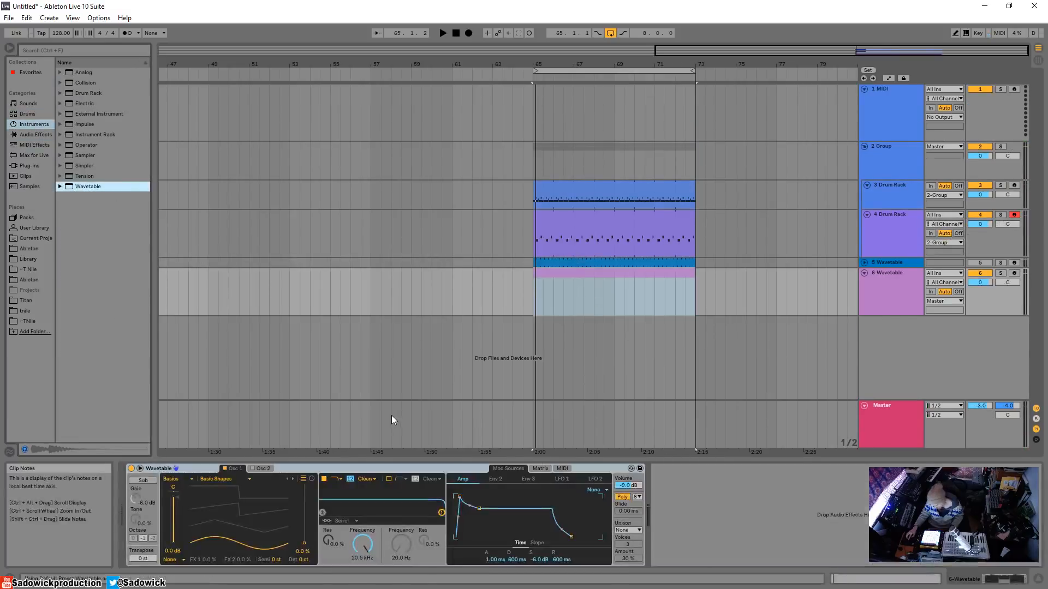
Draw a two-bar A#3 note at the start of the new clip and transpose it down an octave to A#2.
left_click(636, 277)
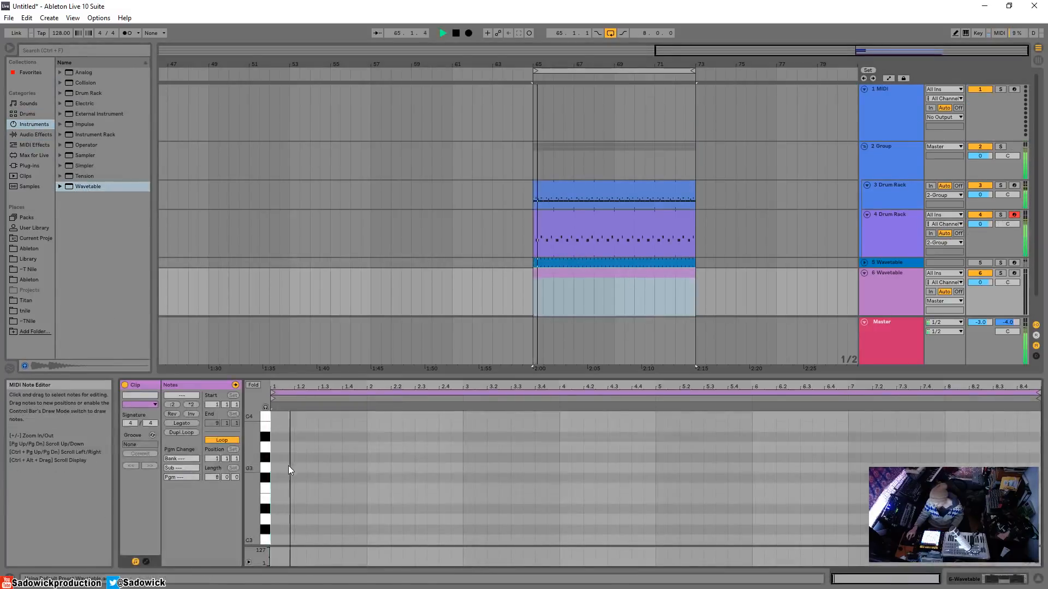
double_click(276, 438)
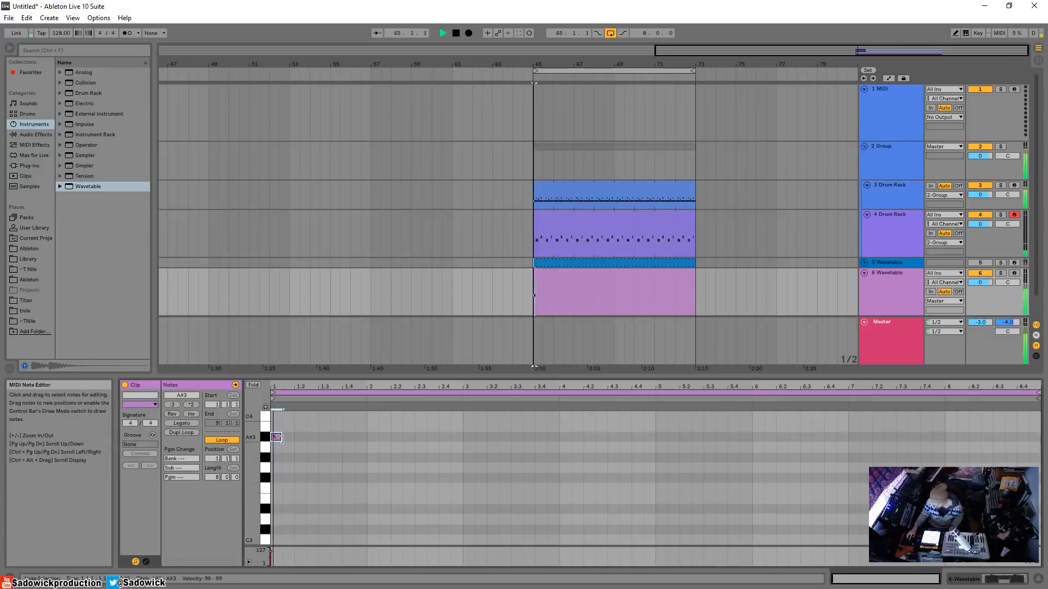
left_click_drag(279, 440, 496, 442)
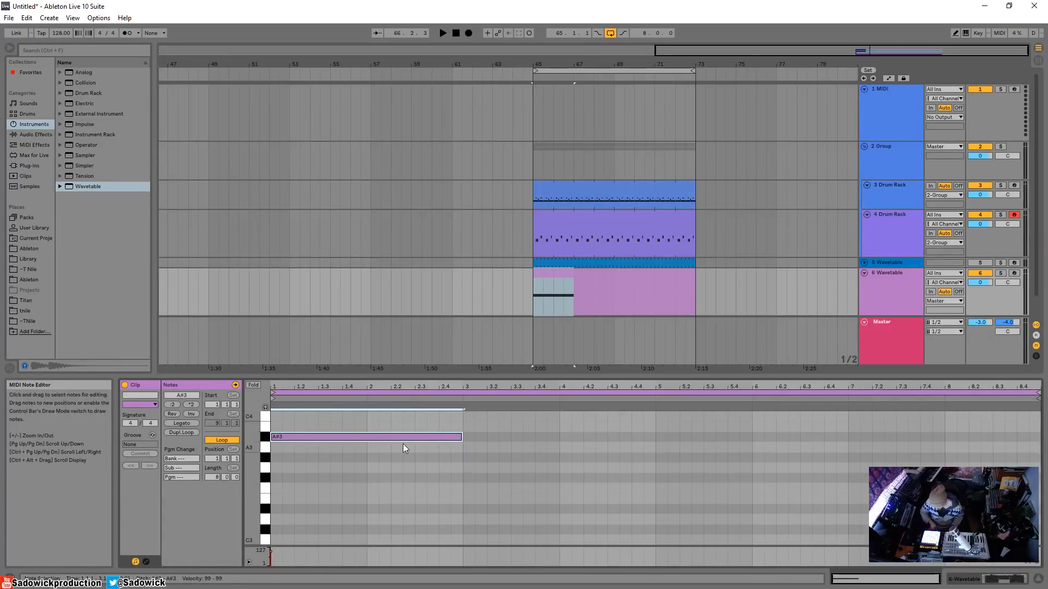
key("shift+Down")
key("space")
key("space")
Switch oscillator 1 of the new Wavetable to the Bit Ring wavetable in the Complex category.
left_click(1004, 579)
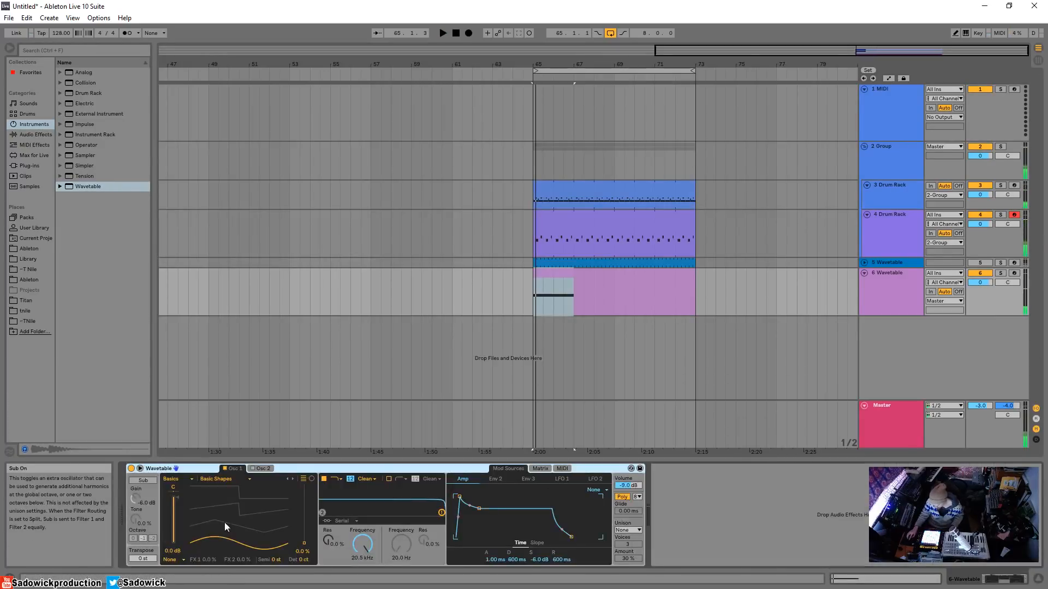
left_click_drag(227, 526, 227, 502)
left_click(207, 481)
left_click(210, 458)
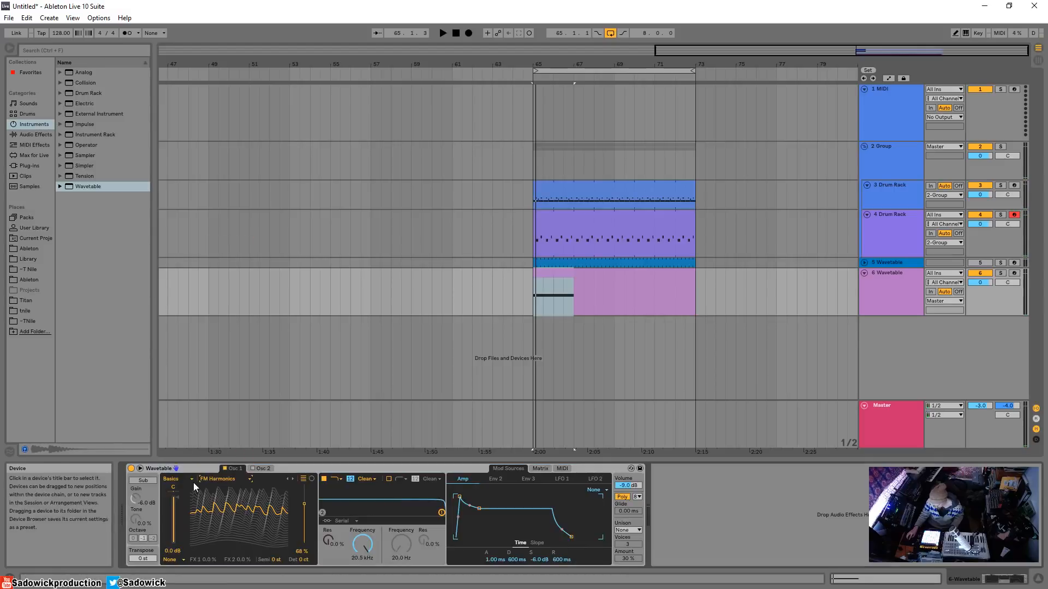
left_click(182, 479)
left_click(185, 512)
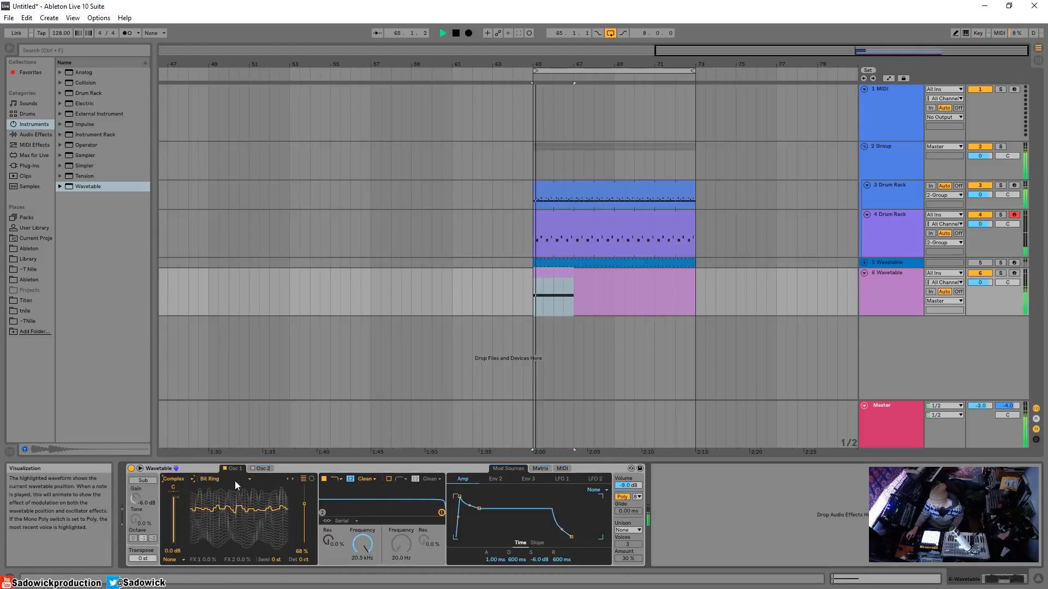
Set oscillator 1's wavetable position to 34% and lower the new track's volume to -5.9 dB.
key("space")
left_click_drag(299, 503, 299, 522)
key("space")
left_click_drag(980, 282, 979, 295)
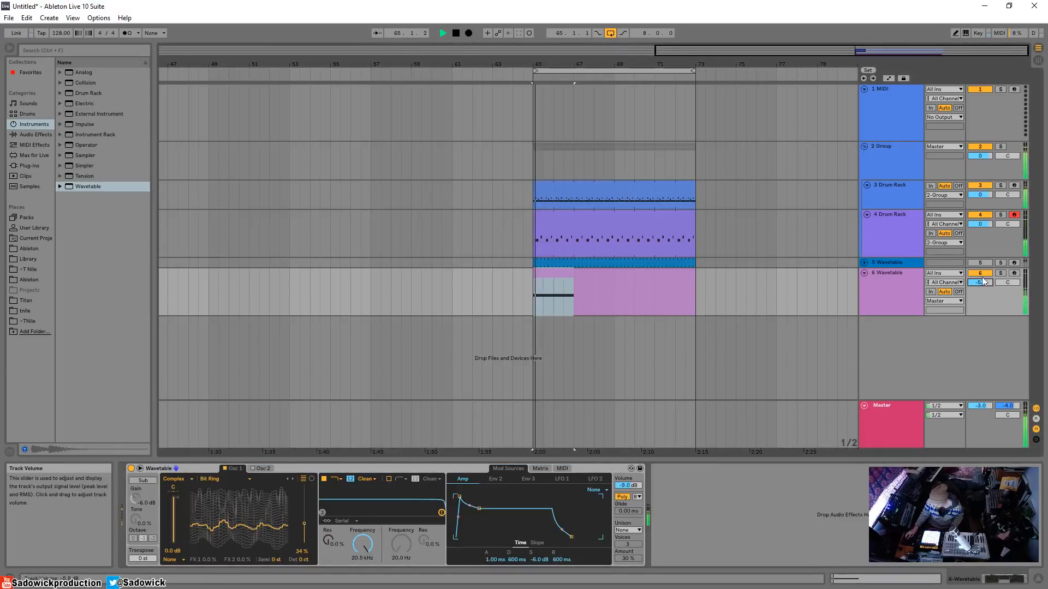
Shorten the A#2 note by an eighth note and fill the gap before bar 3 with a short A2 note.
double_click(556, 273)
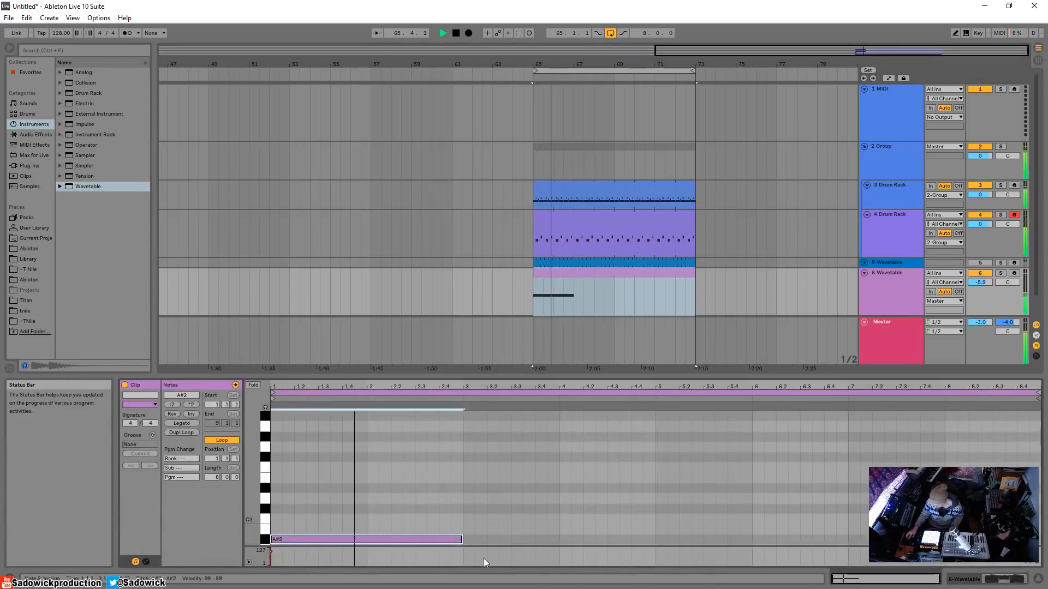
left_click(462, 539)
scroll(478, 525, "up", 2)
key("space")
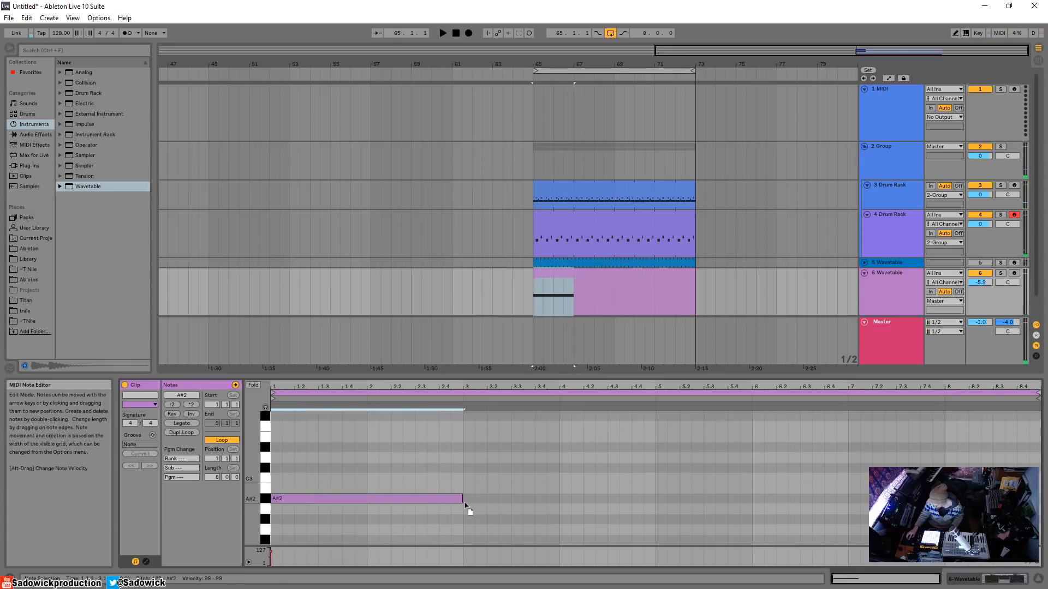
left_click_drag(462, 498, 451, 499)
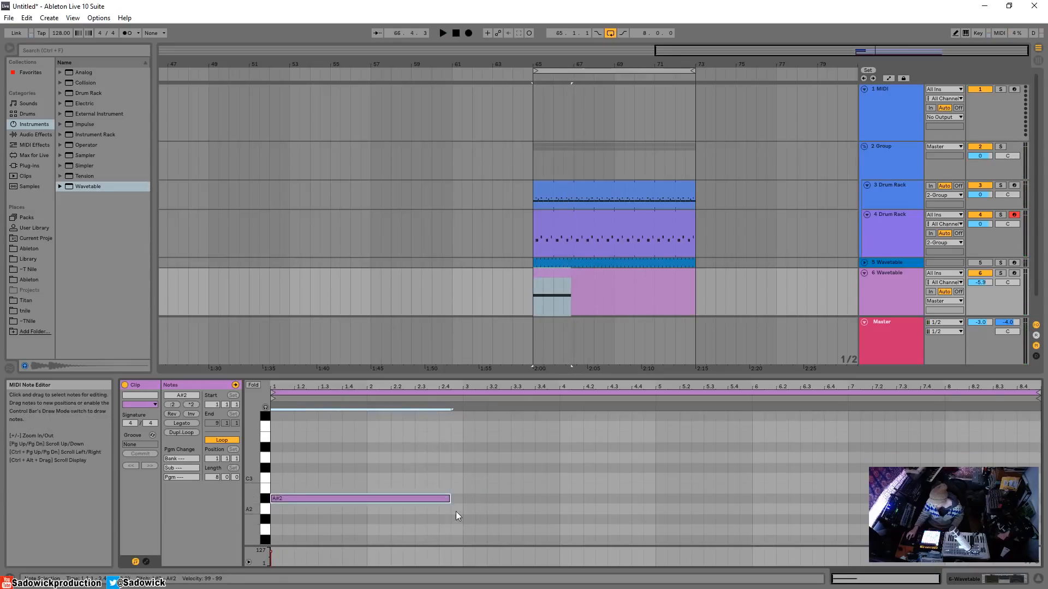
double_click(456, 509)
key("space")
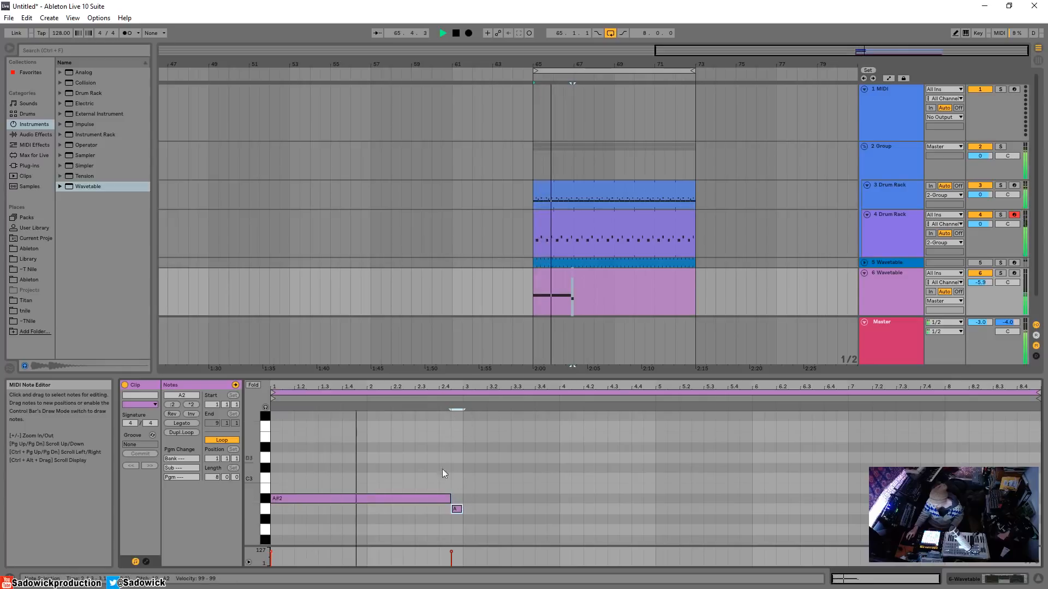
Duplicate the two-bar pattern into bars 3 and 4 and lower both short A2 notes to G#2.
key("ctrl+a")
key("ctrl+d")
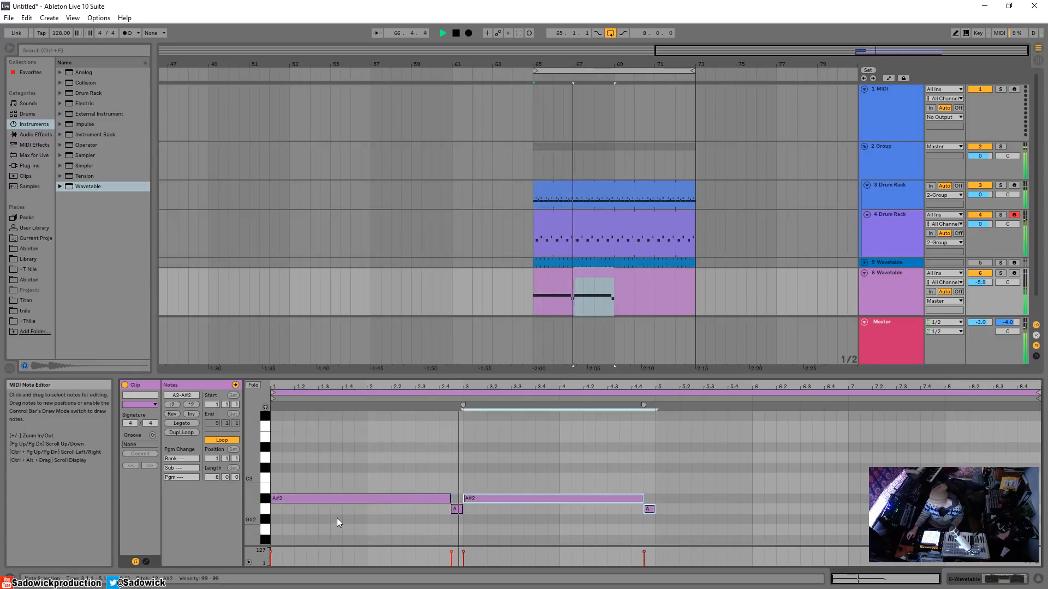
left_click(459, 510)
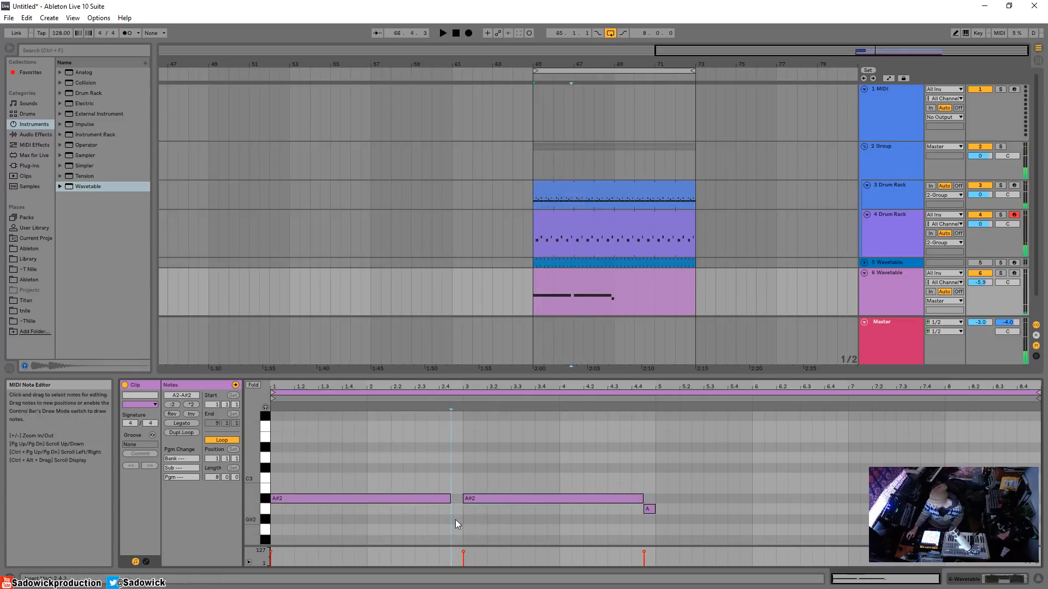
left_click(438, 395)
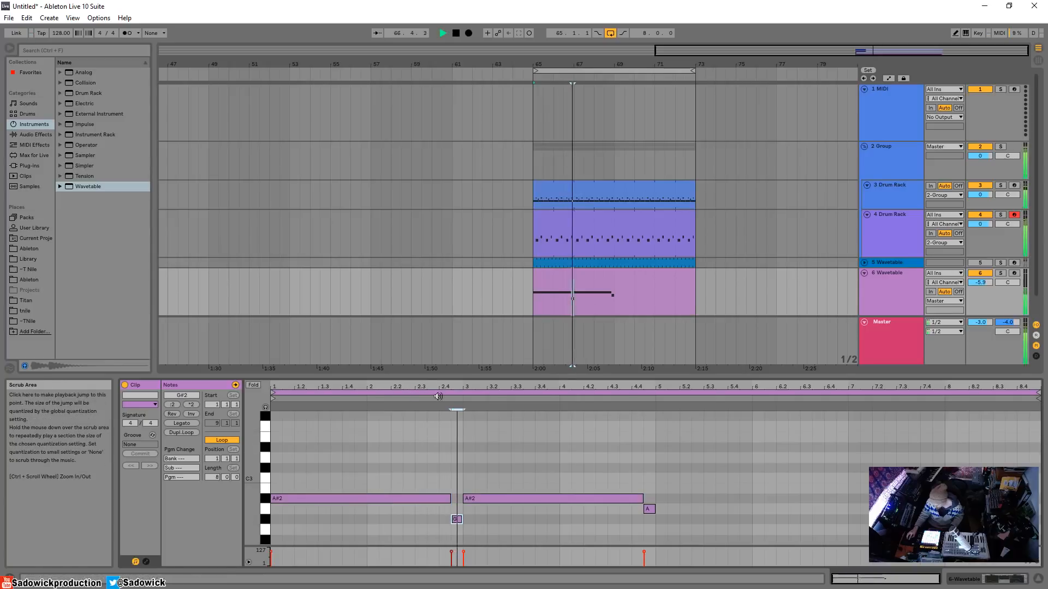
left_click_drag(650, 510, 651, 519)
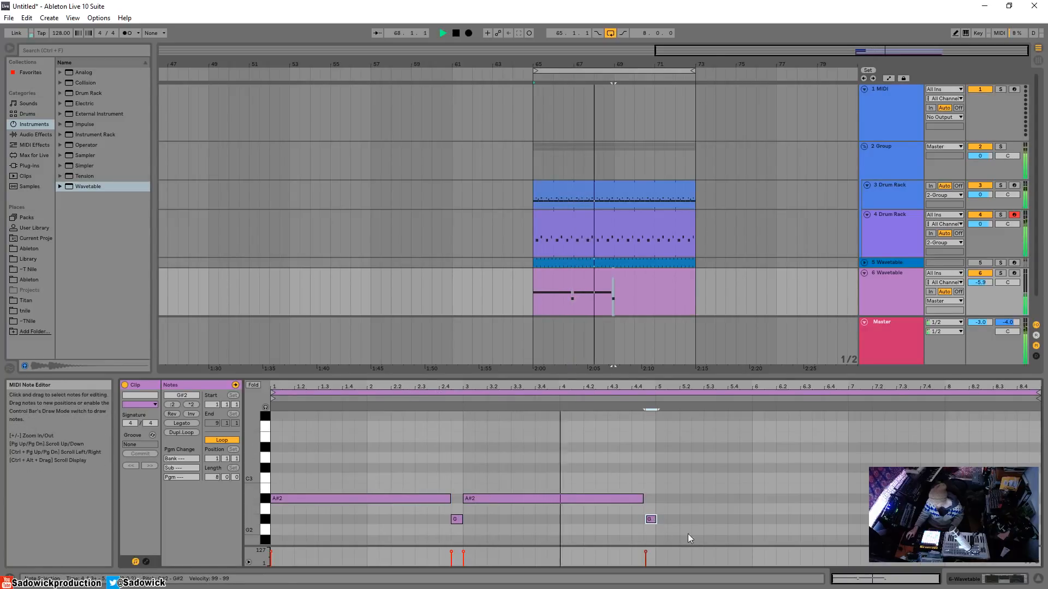
Duplicate the new clip's first four bars to fill the remaining four bars of the loop.
left_click(977, 578)
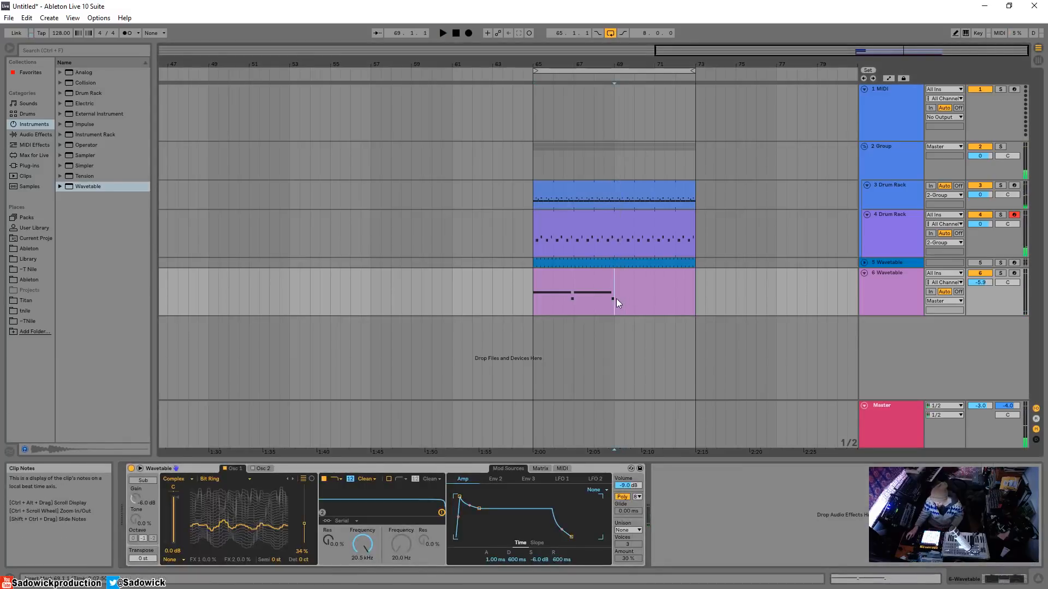
left_click_drag(617, 299, 529, 300)
key("ctrl+d")
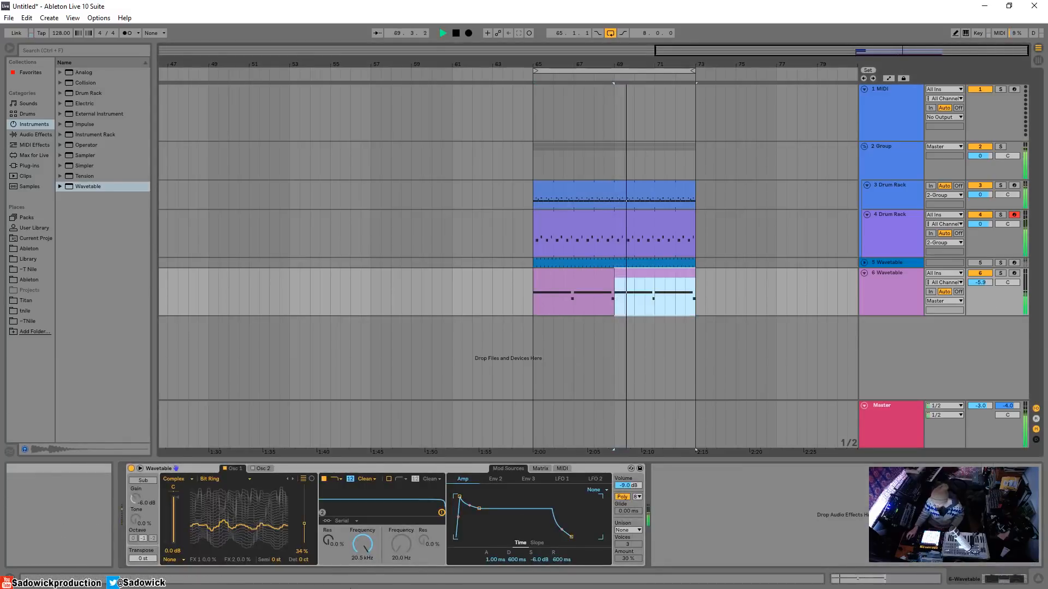
Set filter 1 to 265 Hz with 57% resonance, using the OSR circuit with 14.6 dB drive.
left_click_drag(362, 543, 363, 579)
key("space")
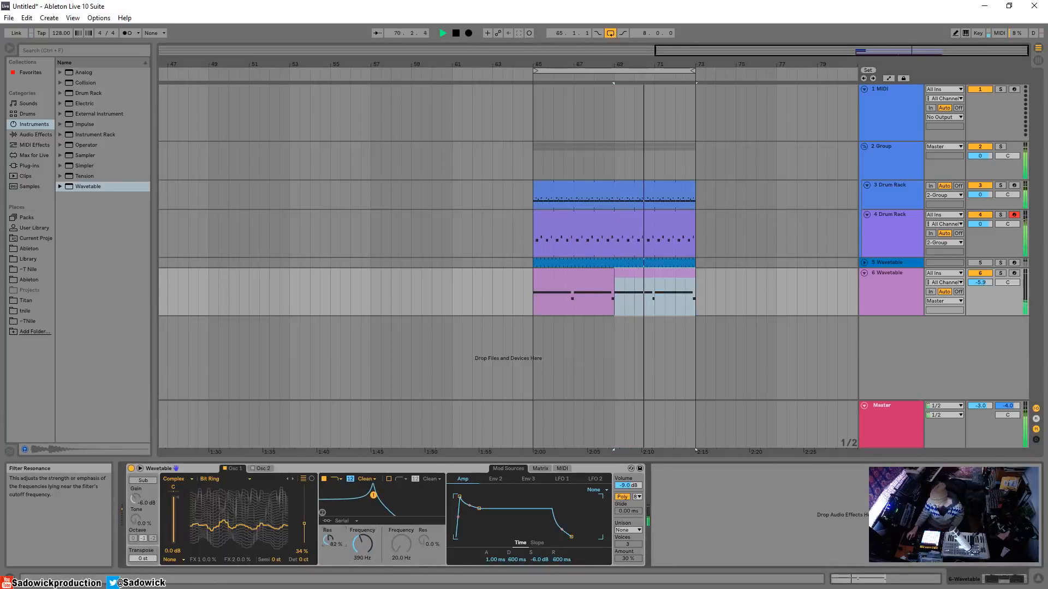
left_click_drag(328, 541, 328, 559)
left_click_drag(363, 544, 335, 543)
left_click(367, 480)
left_click(369, 491)
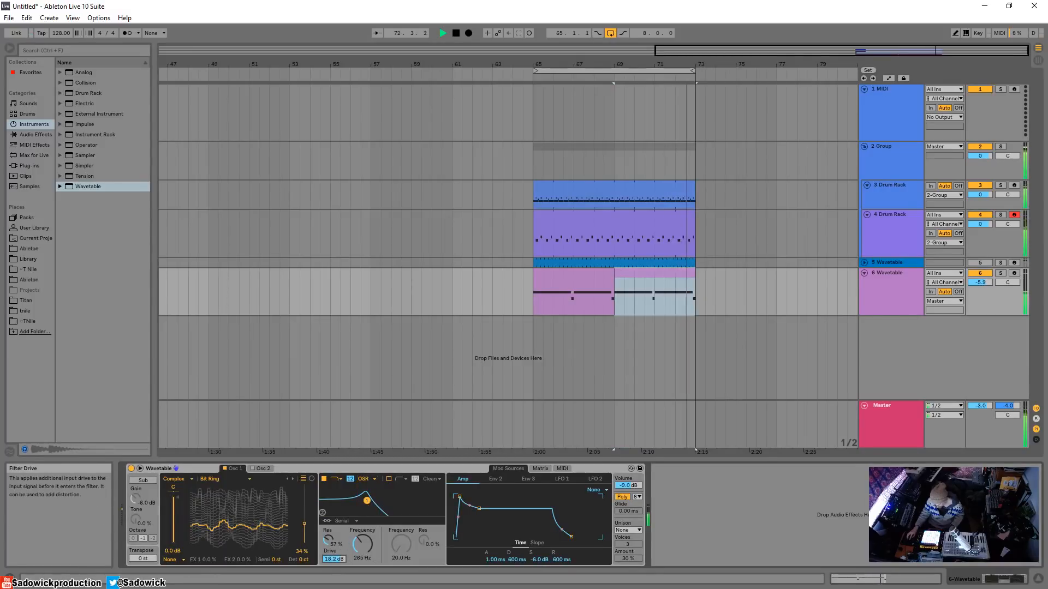
Sync LFO 1 to the tempo with a rate of 1/8.
left_click(525, 479)
left_click(560, 478)
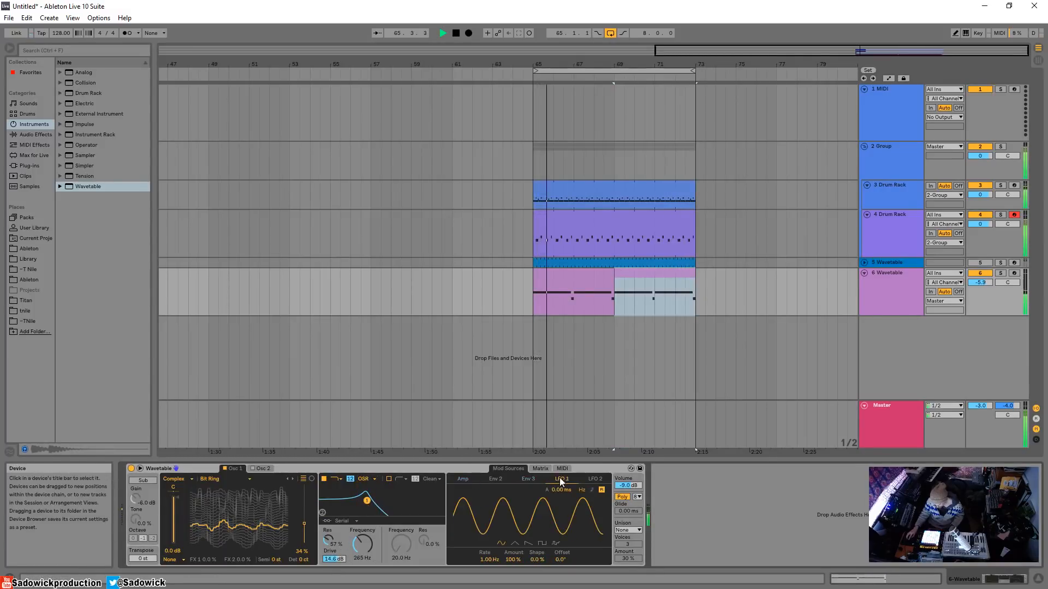
left_click(592, 490)
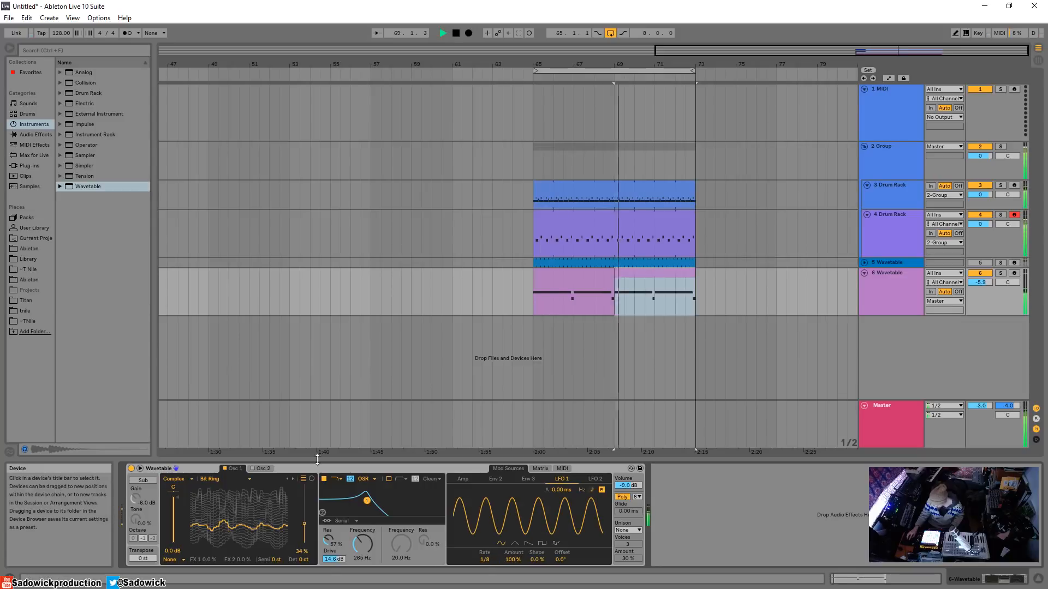
In the expanded Wavetable view, lower filter 1's frequency to about 171 Hz and modulate it with LFO 1 by 22.
key("space")
left_click(141, 469)
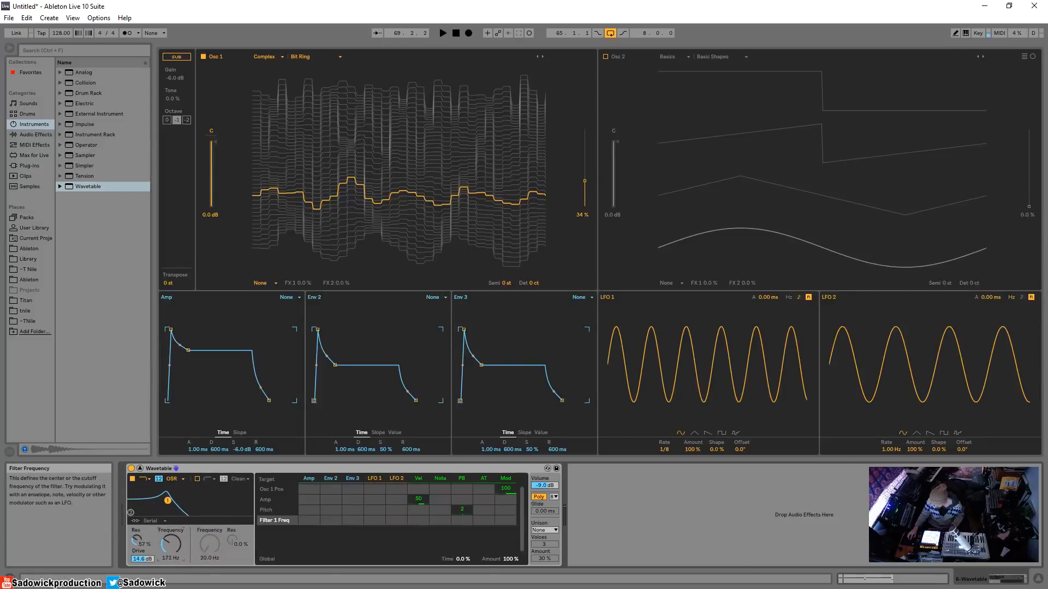
left_click(374, 520)
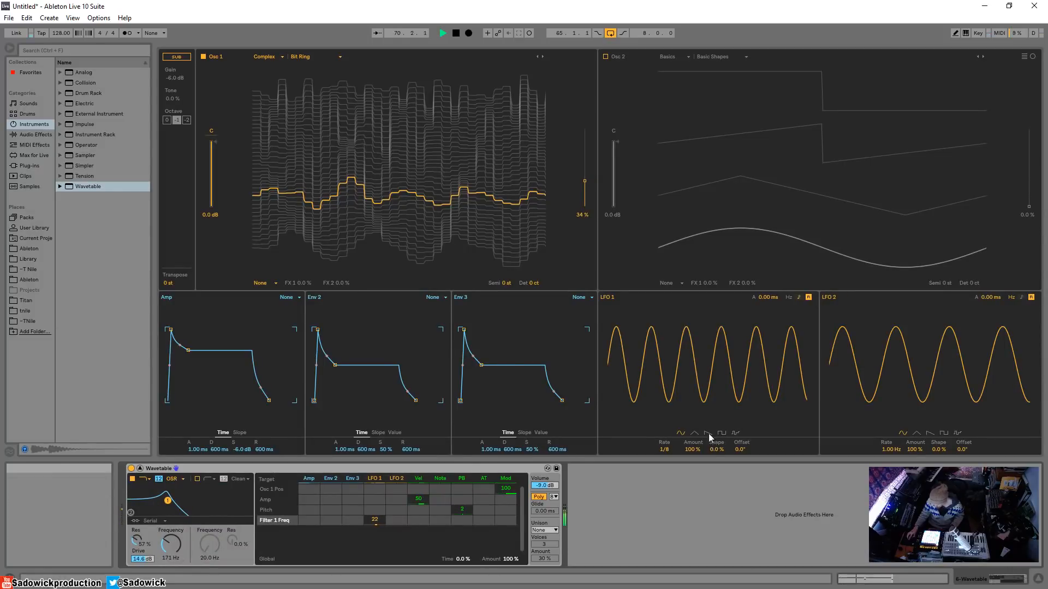
Transpose oscillator 1 down 12 semitones and raise its wave position to 60%.
key("space")
left_click_drag(506, 284, 507, 305)
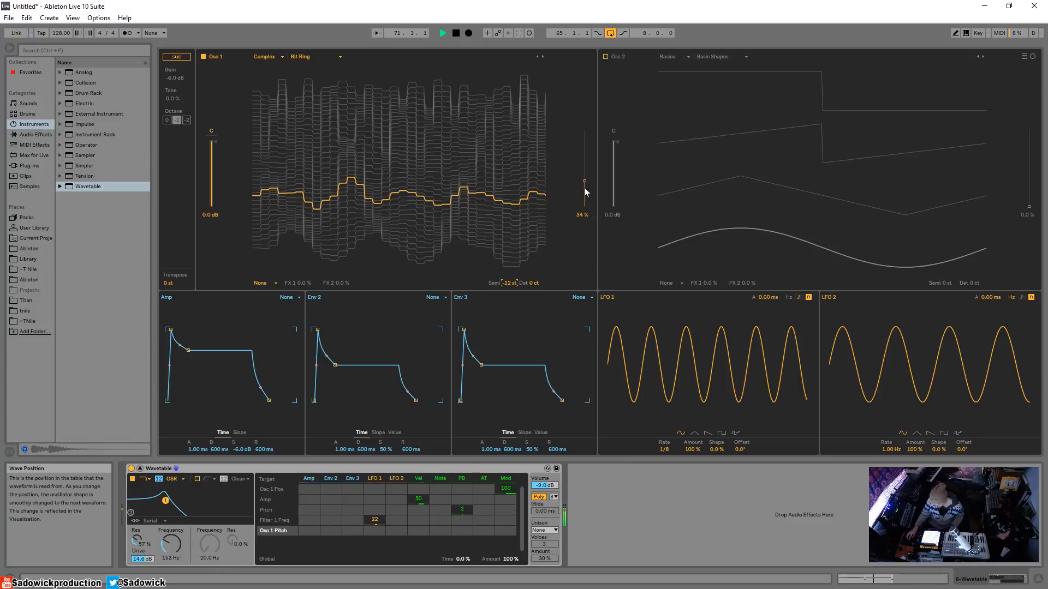
mouse_move(585, 181)
left_mouse_down()
mouse_move(584, 152)
mouse_move(585, 161)
left_mouse_up()
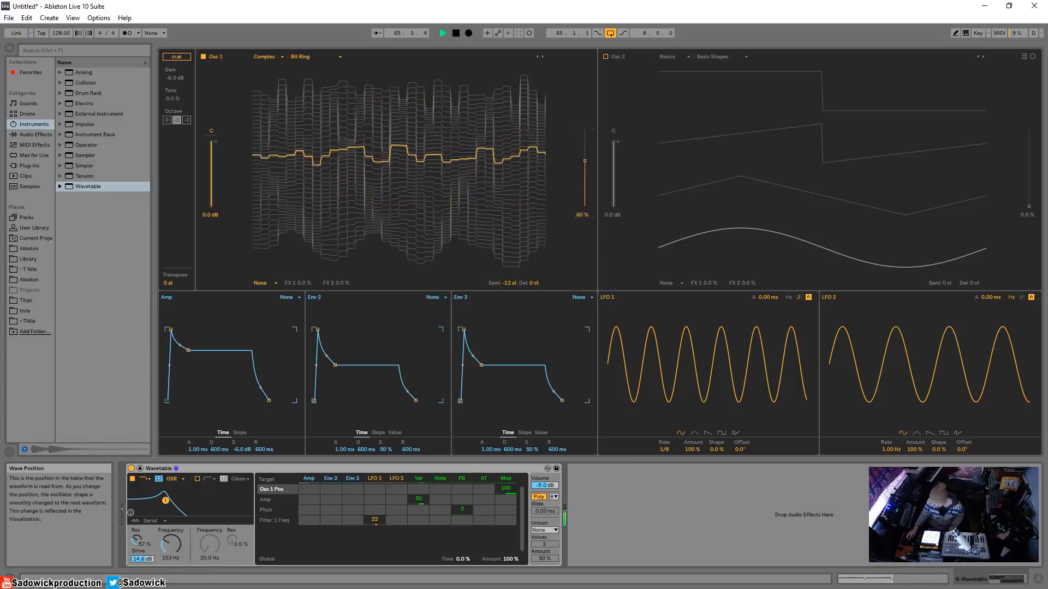
Try the Shimmer unison mode, settling on Classic for the Wavetable.
left_click(554, 532)
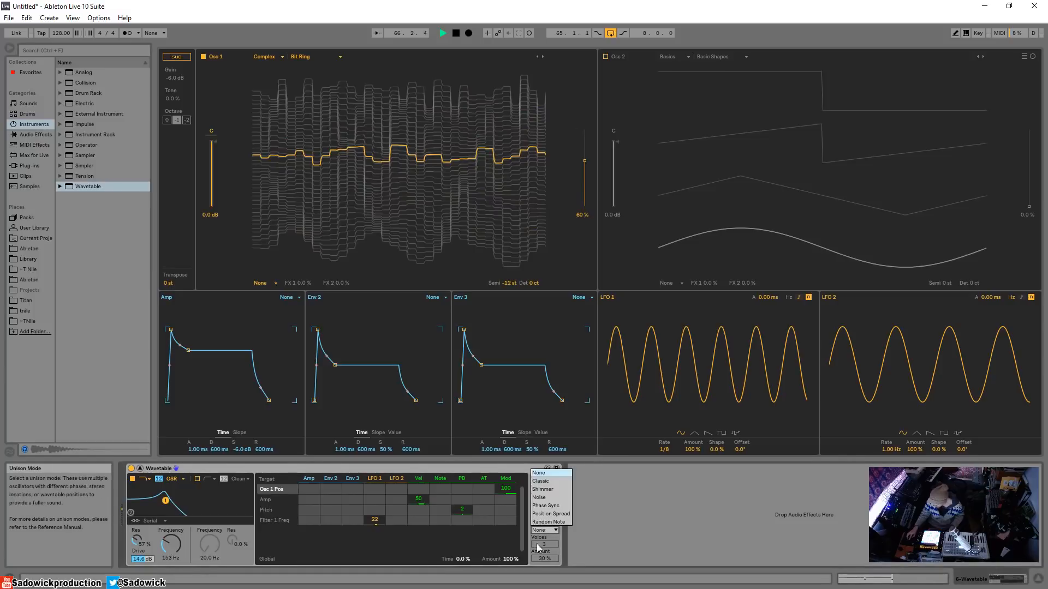
left_click(541, 489)
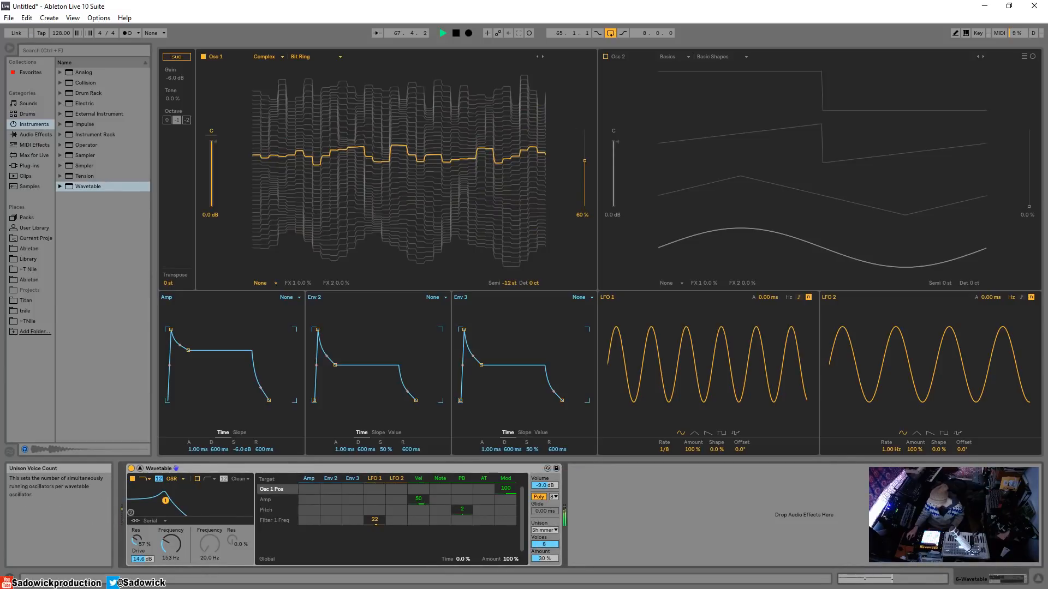
left_click(544, 530)
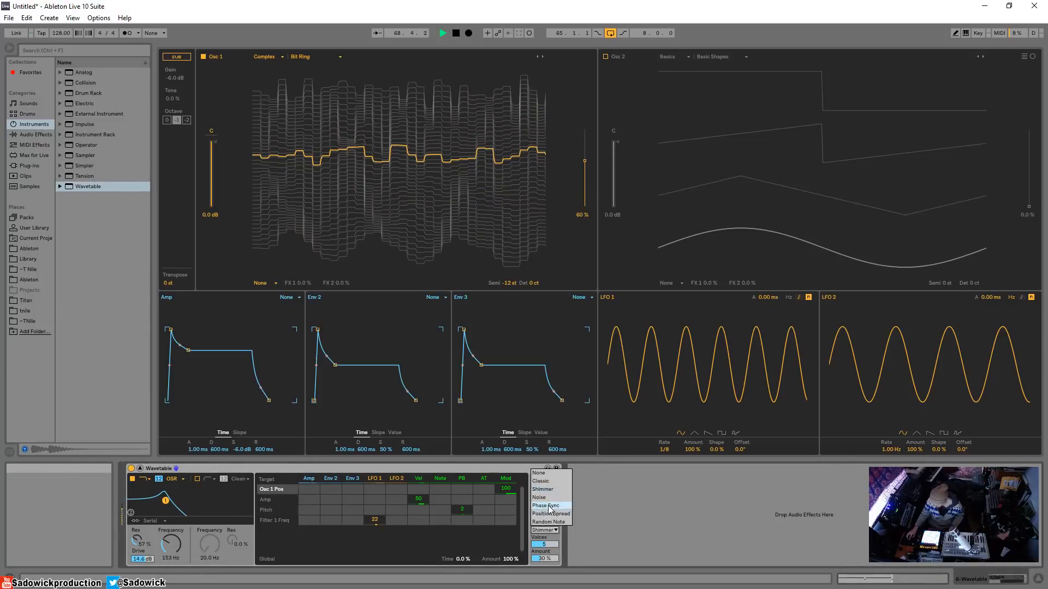
left_click(551, 489)
left_click(550, 531)
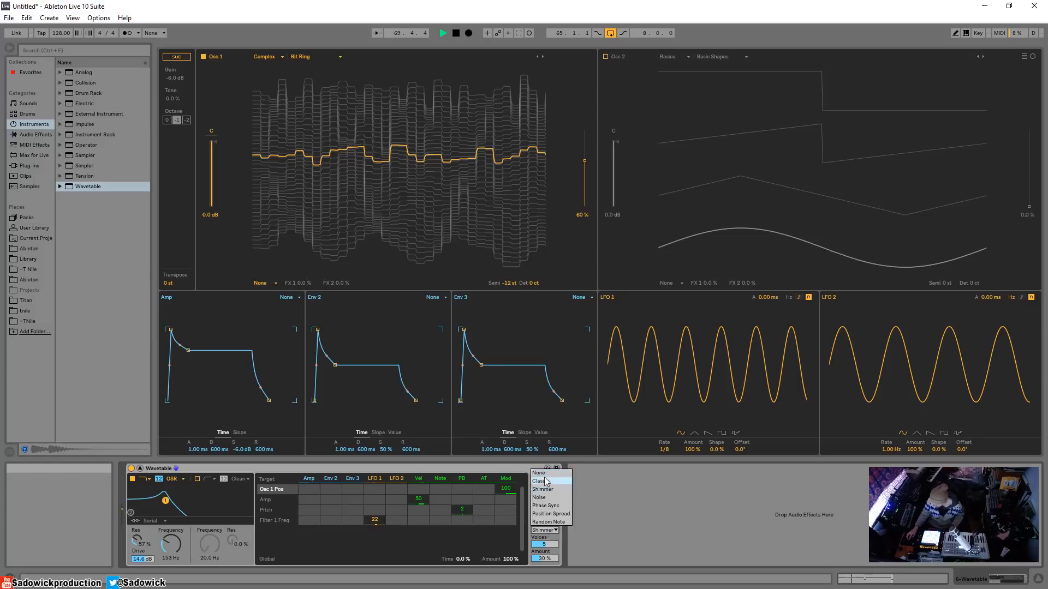
left_click(546, 483)
Lower filter 1's frequency to about 93 Hz and close the expanded Wavetable view.
left_click_drag(170, 543, 167, 556)
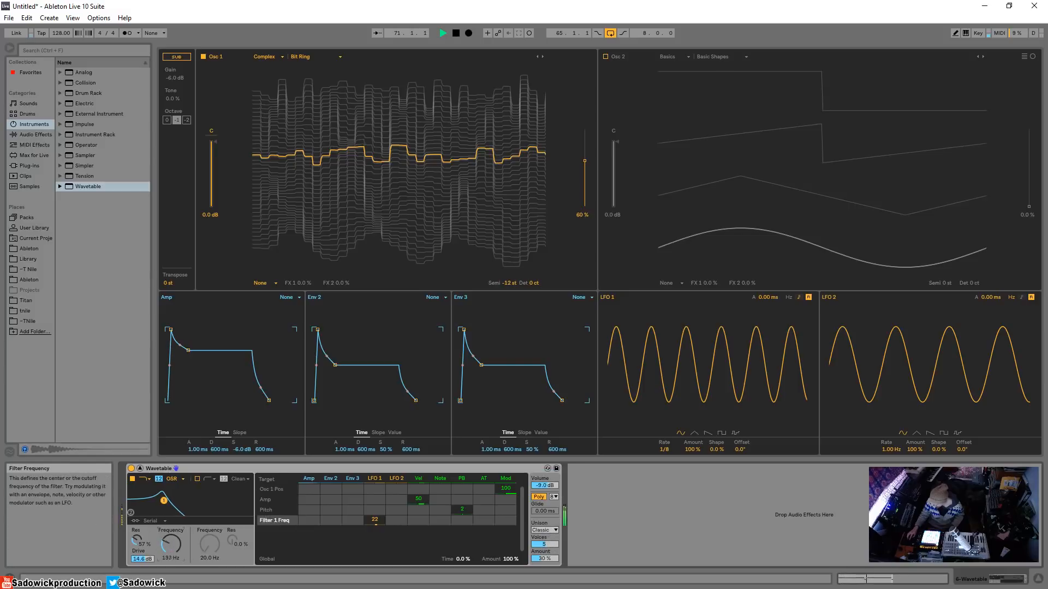
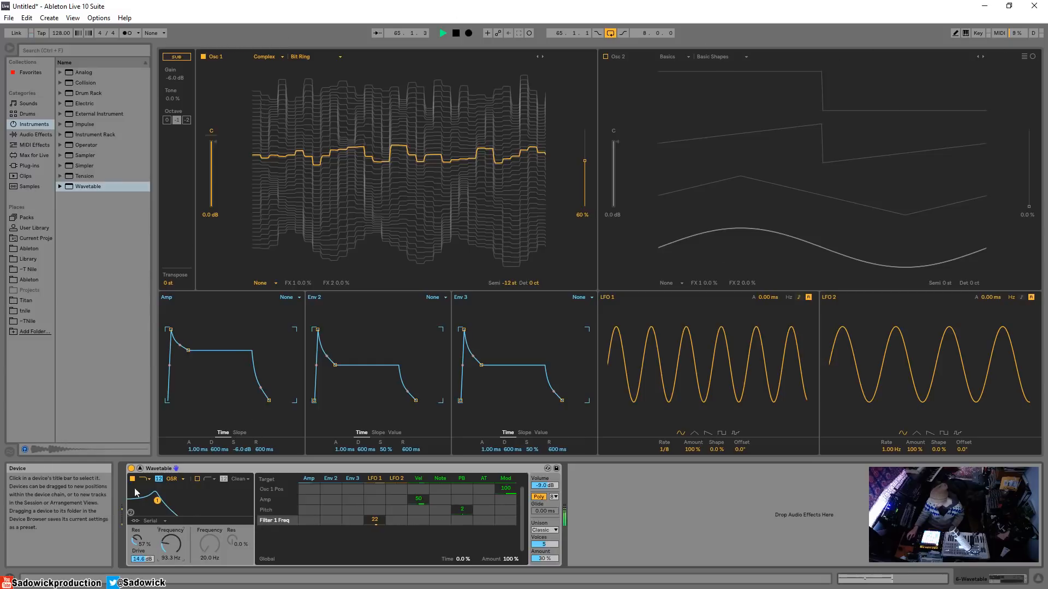
left_click(140, 468)
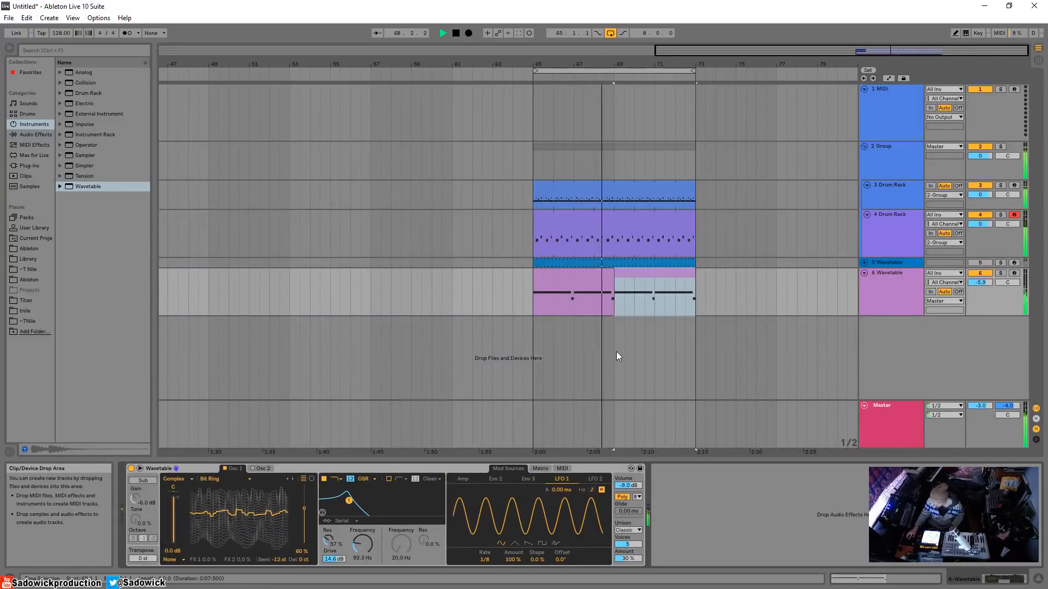
Briefly activate the track 5 Wavetable to hear both basses together, and deactivate it again.
left_click(979, 263)
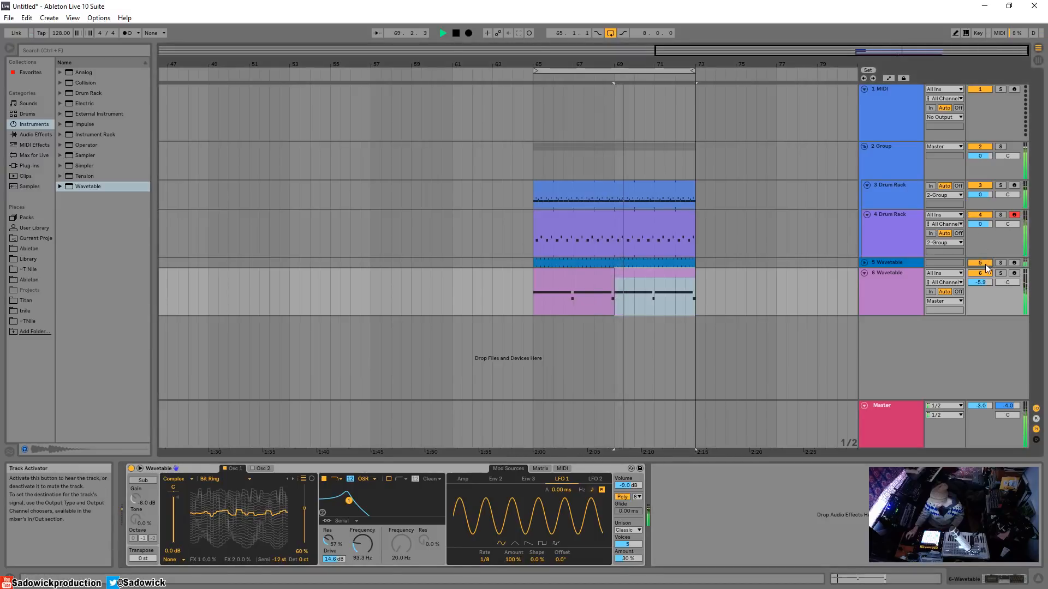
left_click(984, 264)
left_click_drag(993, 257, 993, 248)
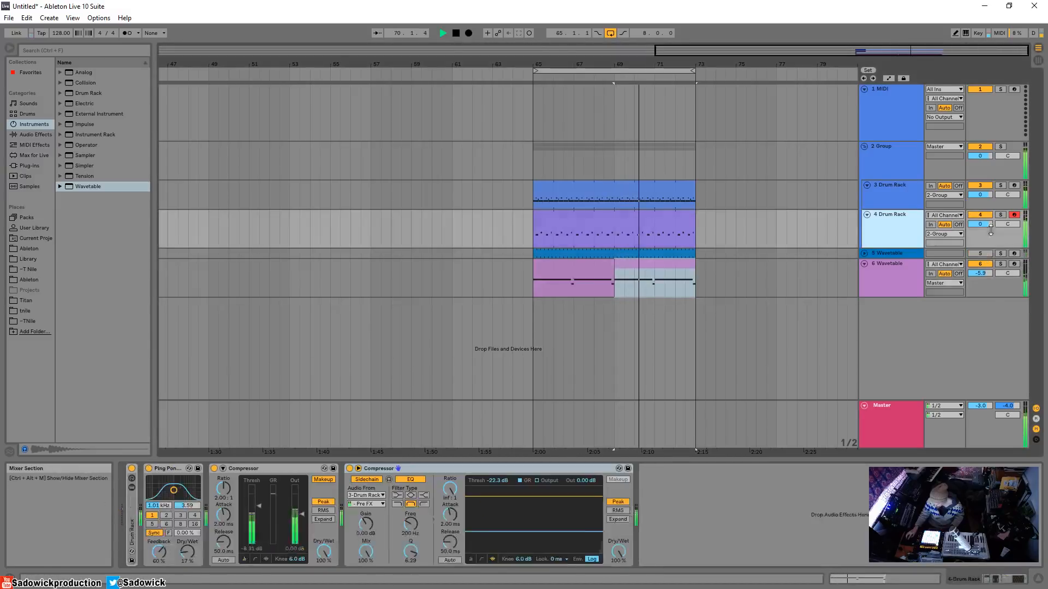
With the track 6 Wavetable soloed, set LFO 1's rate to 1/4 and filter 1's frequency to about 163 Hz.
left_click(999, 269)
left_click(1000, 264)
double_click(558, 264)
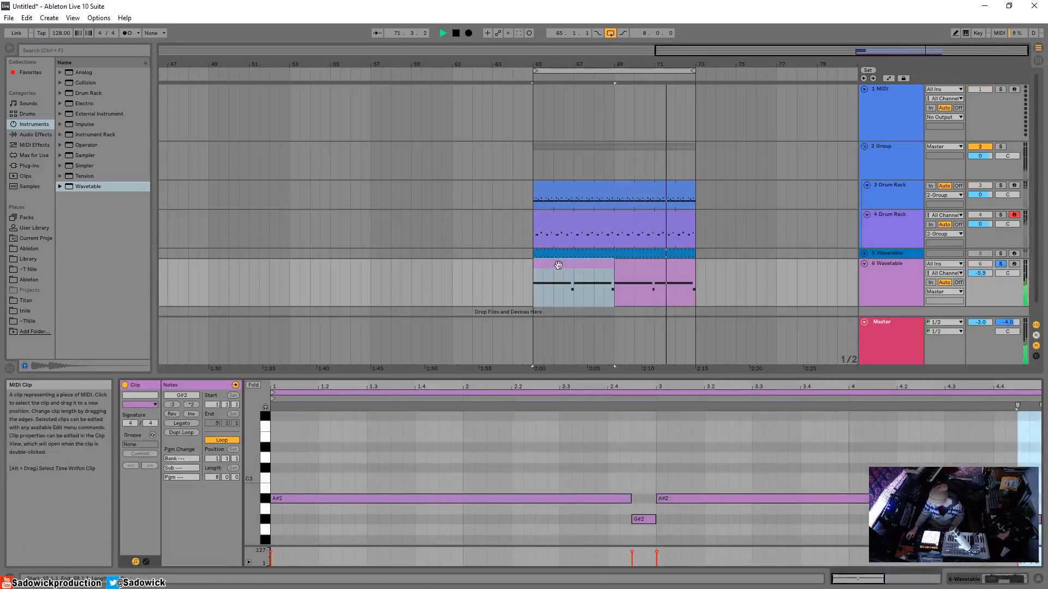
left_click(1003, 579)
left_click_drag(484, 559, 485, 574)
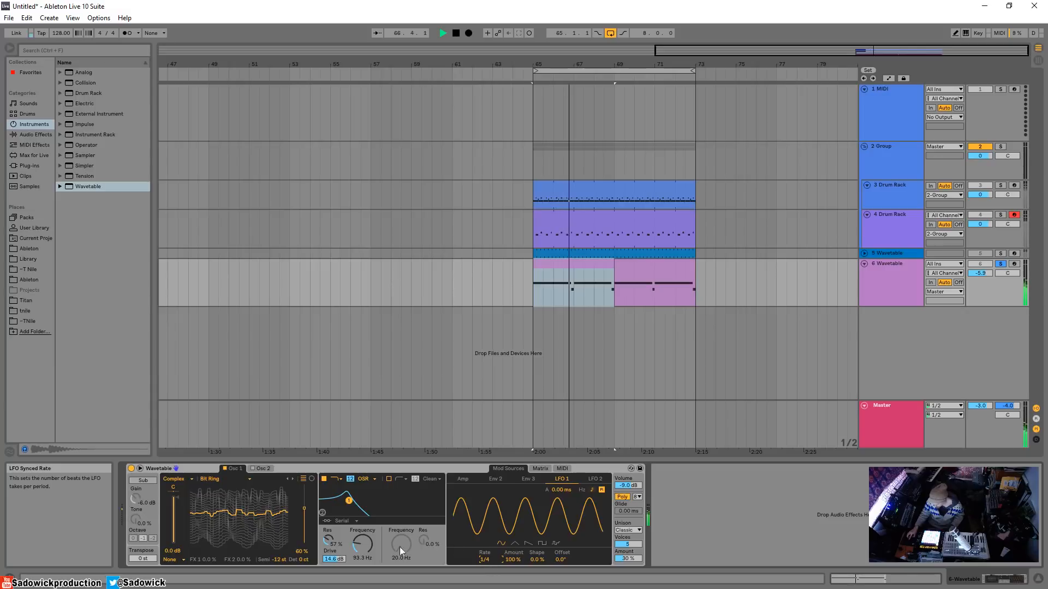
left_click_drag(362, 544, 362, 540)
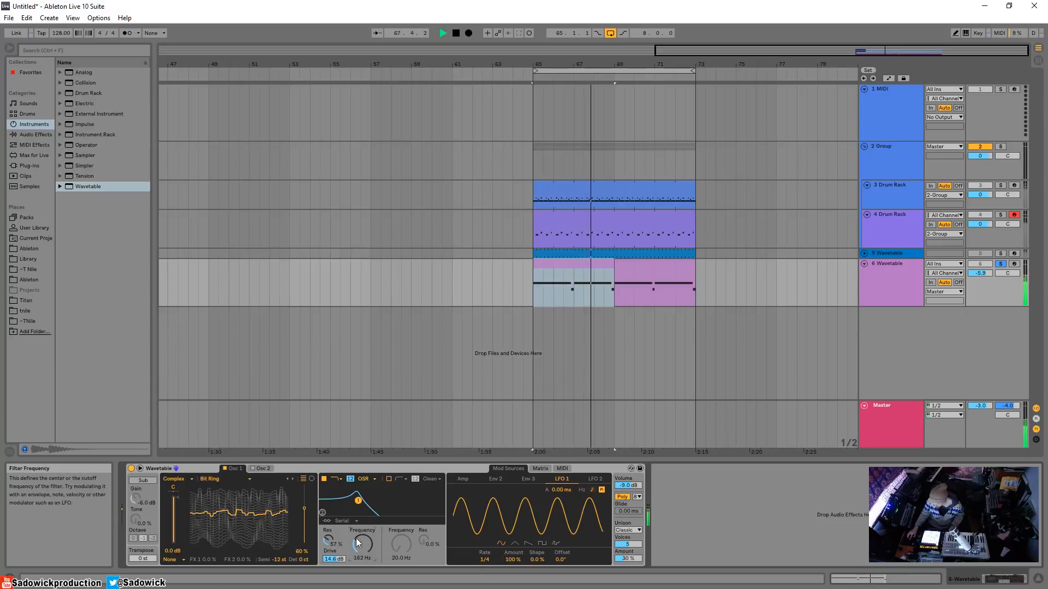
Fold the Wavetable device and add a Reverb after it with a 1.47 s decay time.
double_click(191, 468)
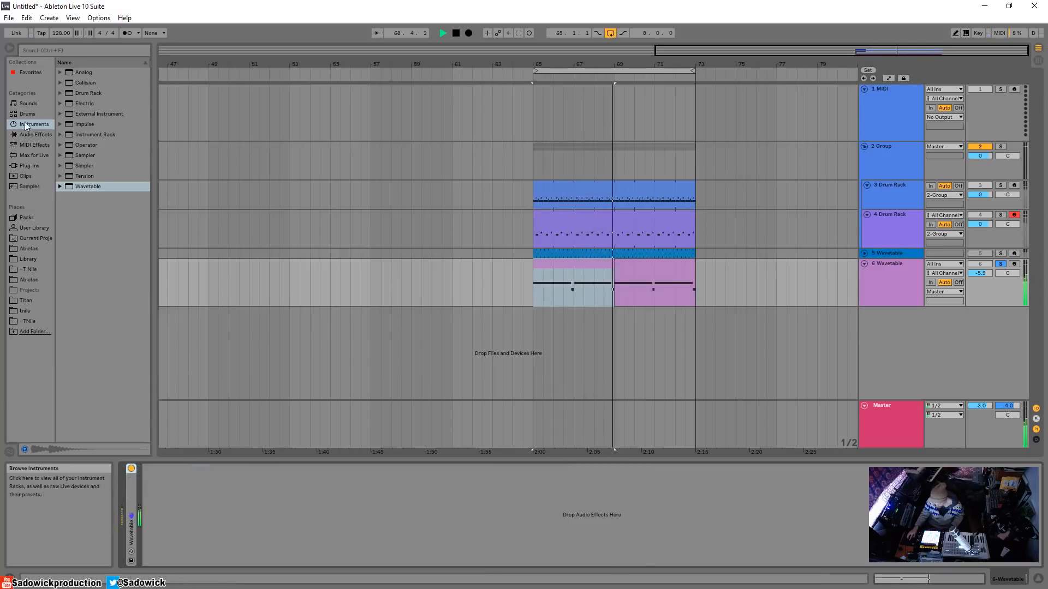
left_click(38, 135)
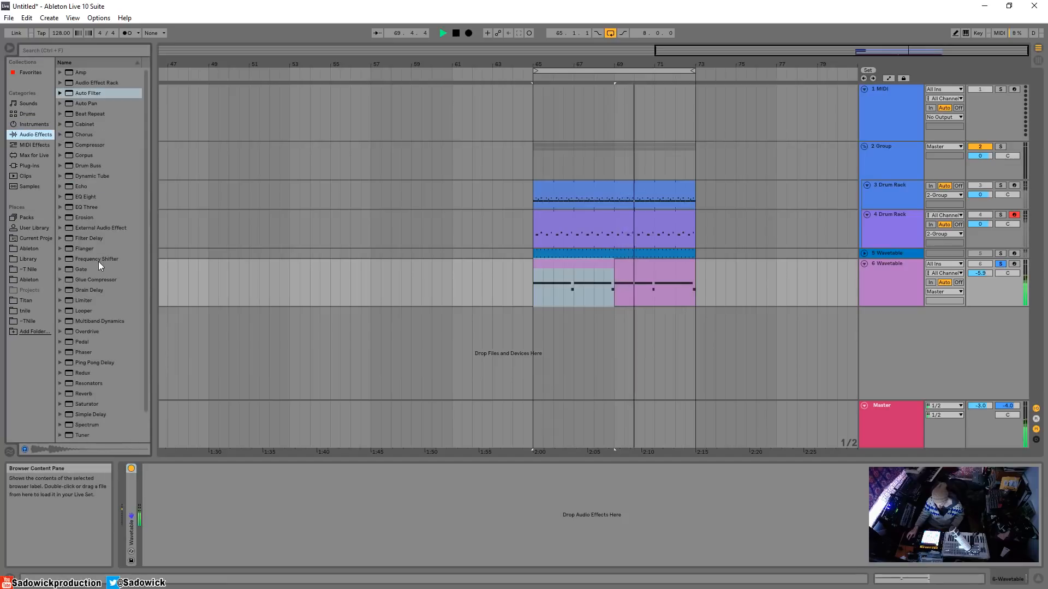
left_click_drag(82, 394, 186, 491)
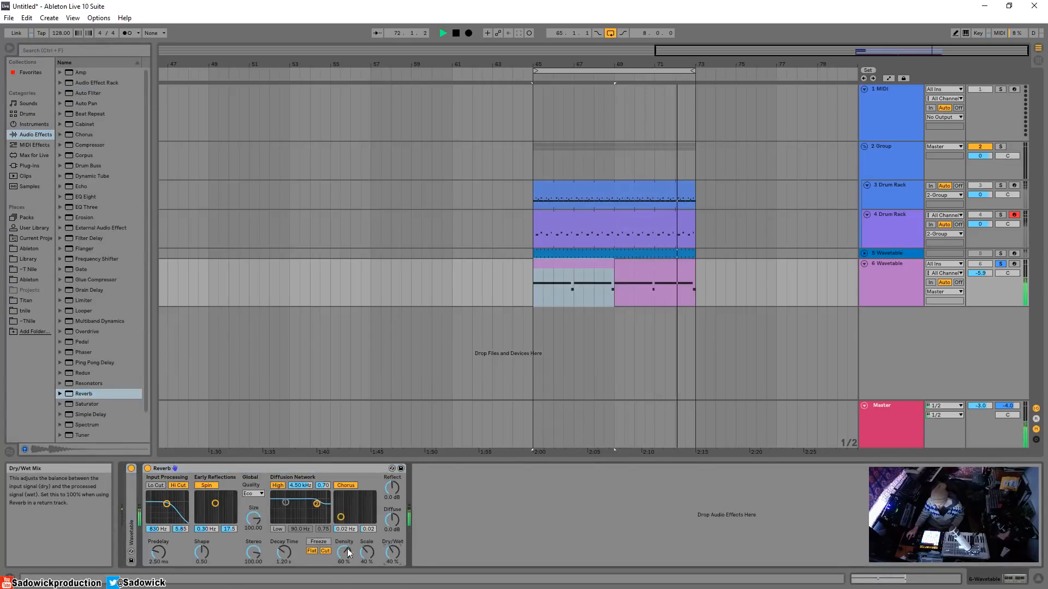
Add a Compressor after the Reverb with 3.60:1 ratio, 0.01 ms attack and -12.3 dB threshold, and paste the copied Drum Buss after it.
left_click(87, 145)
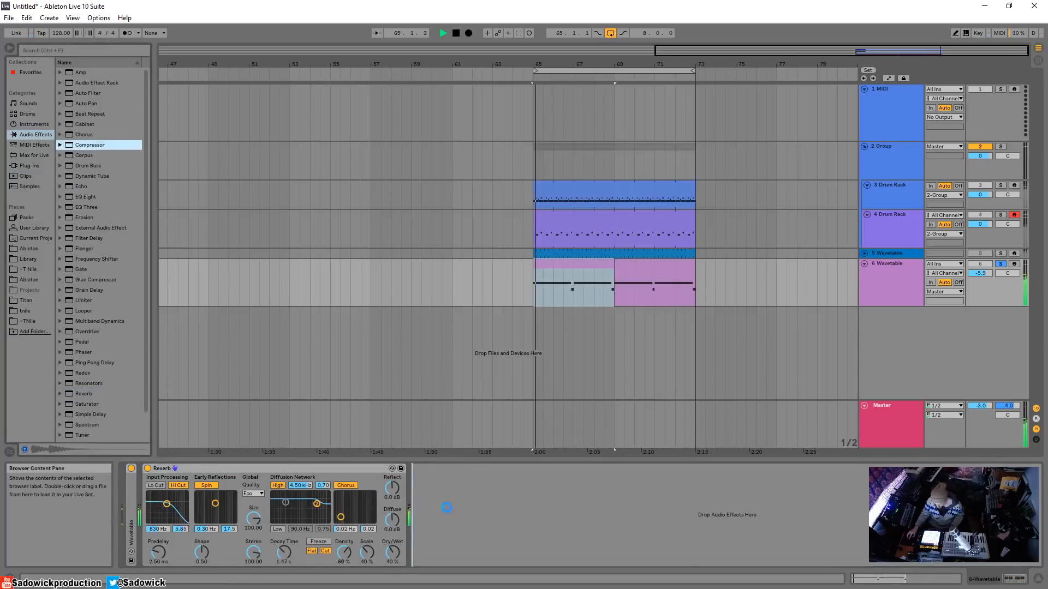
left_click_drag(446, 507, 447, 507)
right_click(558, 499)
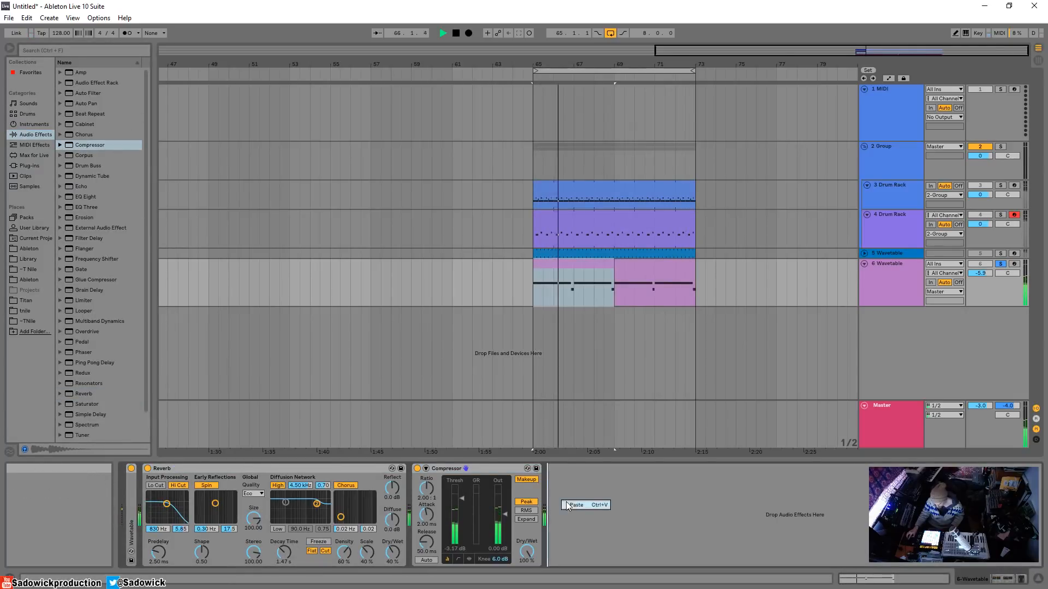
left_click(574, 505)
left_click_drag(426, 489, 463, 510)
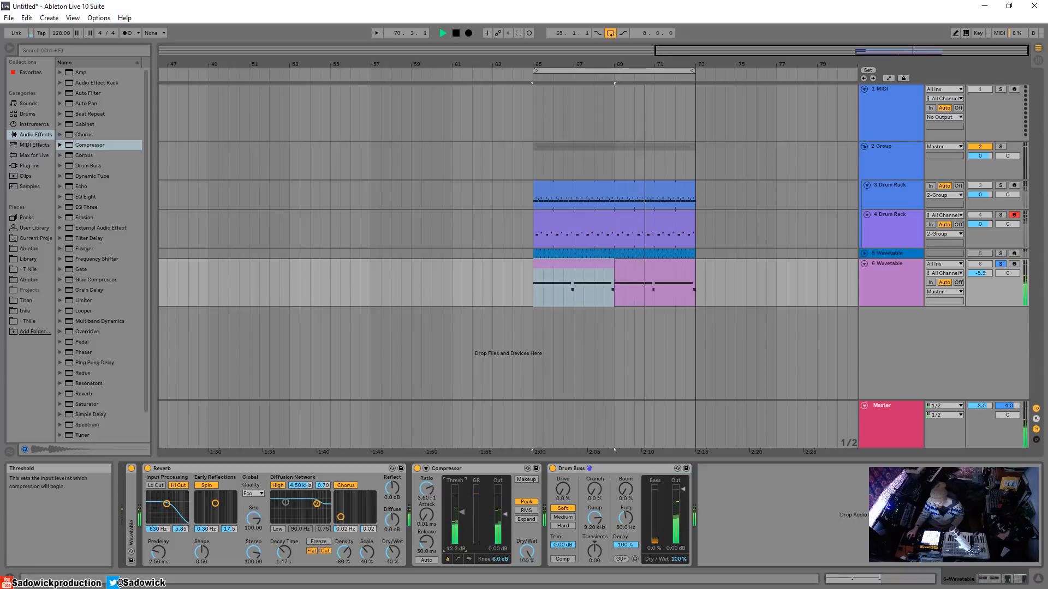
Cut the Drum Buss out of track 6's device chain.
right_click(626, 473)
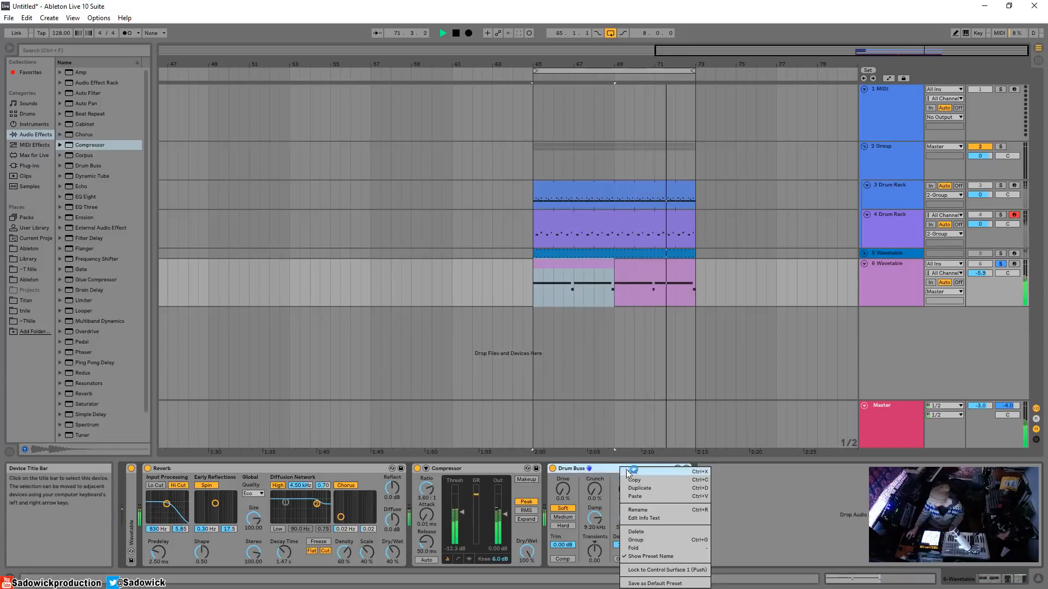
left_click(633, 470)
right_click(634, 471)
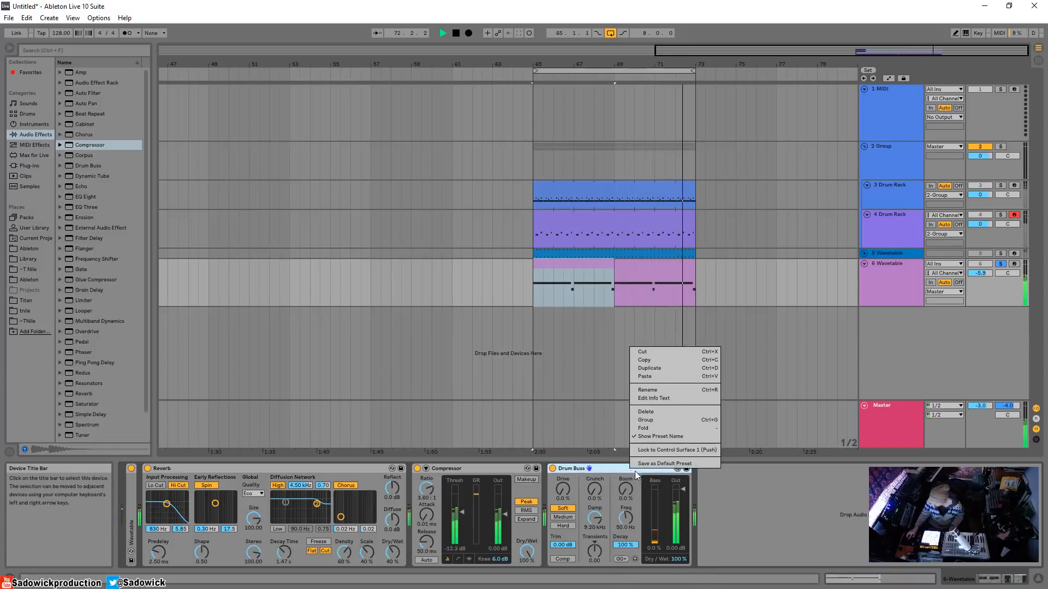
left_click(649, 352)
Copy the sidechained Compressor from the track 5 Wavetable and paste it at the end of track 6's device chain.
left_click(1000, 237)
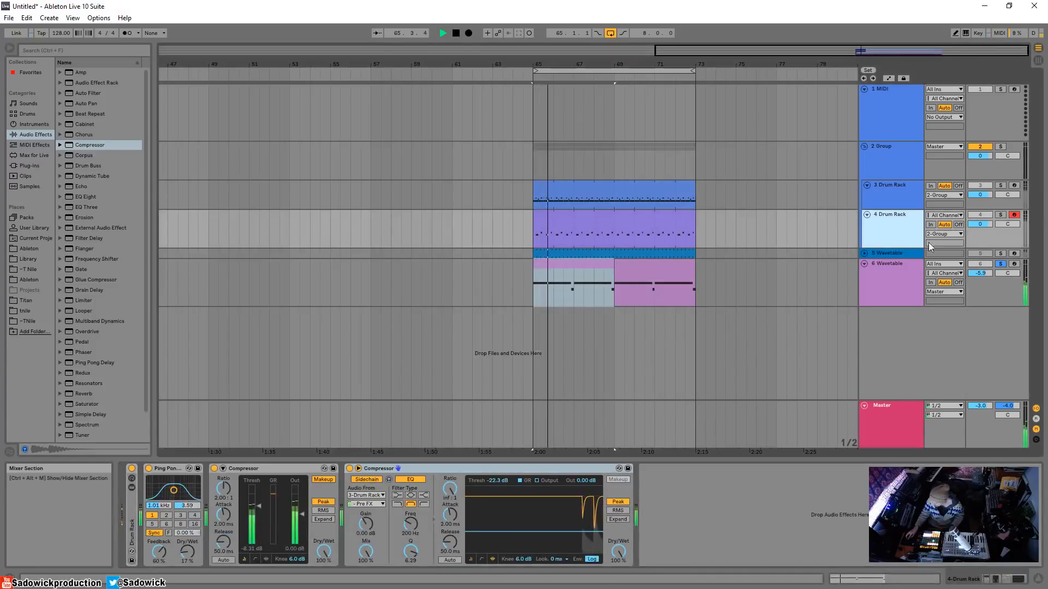
left_click(879, 251)
right_click(636, 469)
left_click(648, 478)
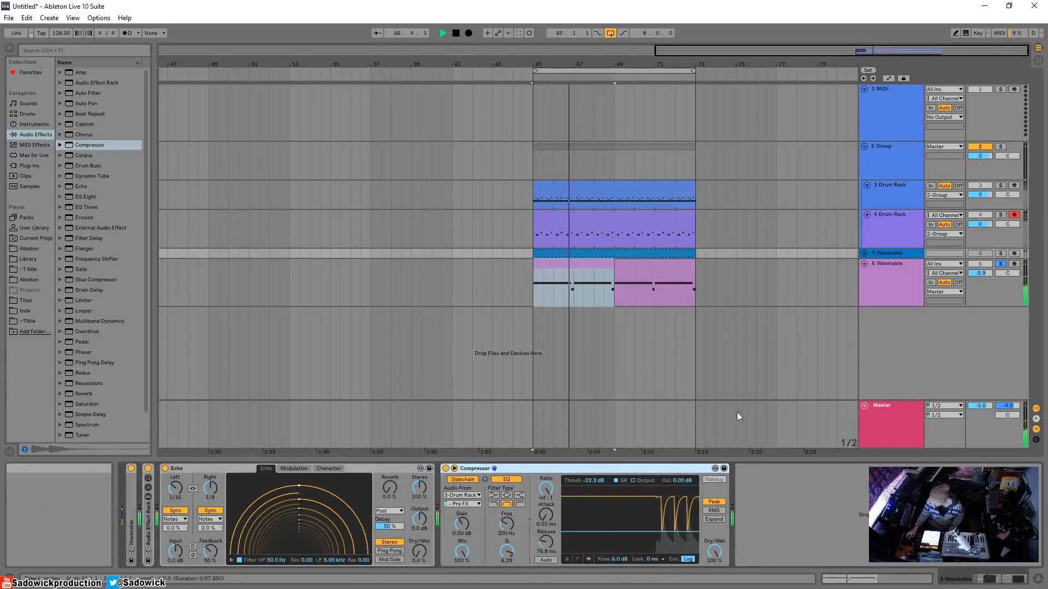
left_click(887, 289)
left_click(716, 502)
key("ctrl+v")
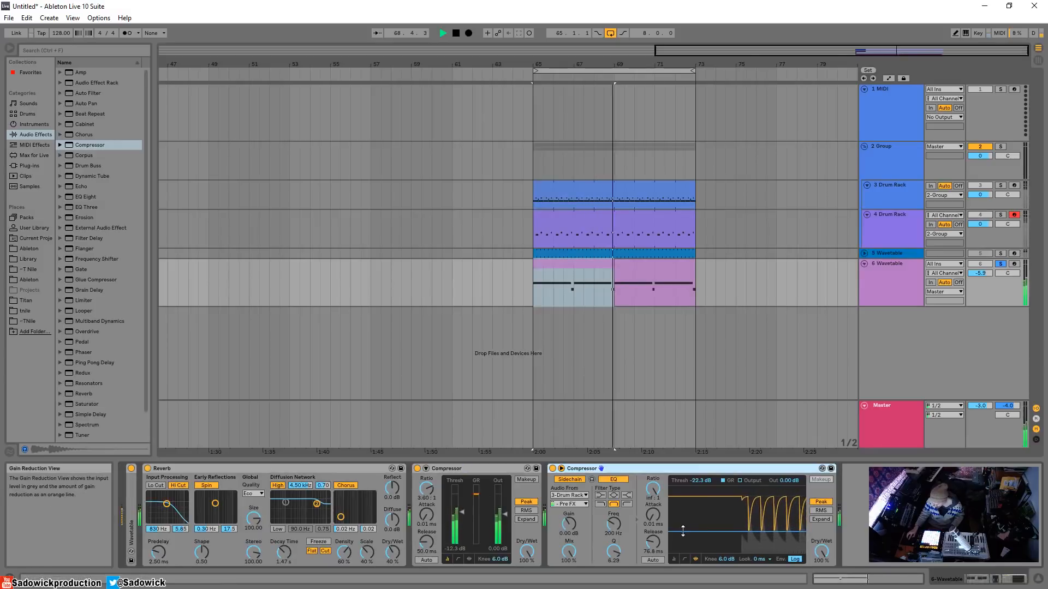
Unfold the Wavetable and set LFO 1's offset to 301° and shape to -56%, with filter 1 at about 349 Hz.
double_click(132, 493)
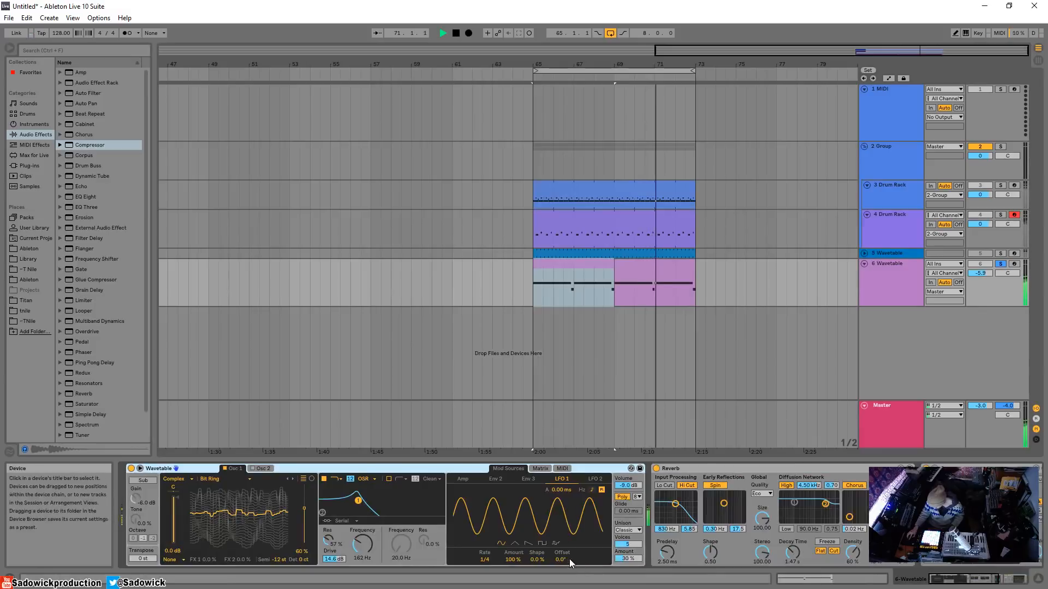
left_click_drag(560, 559, 560, 519)
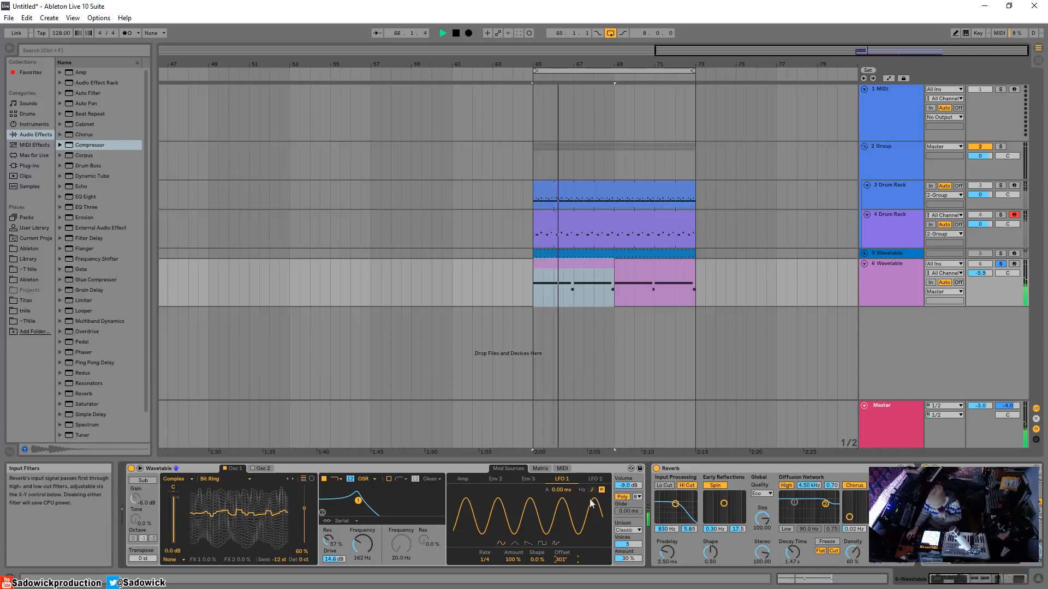
mouse_move(537, 560)
left_mouse_down()
mouse_move(537, 540)
mouse_move(531, 577)
left_mouse_up()
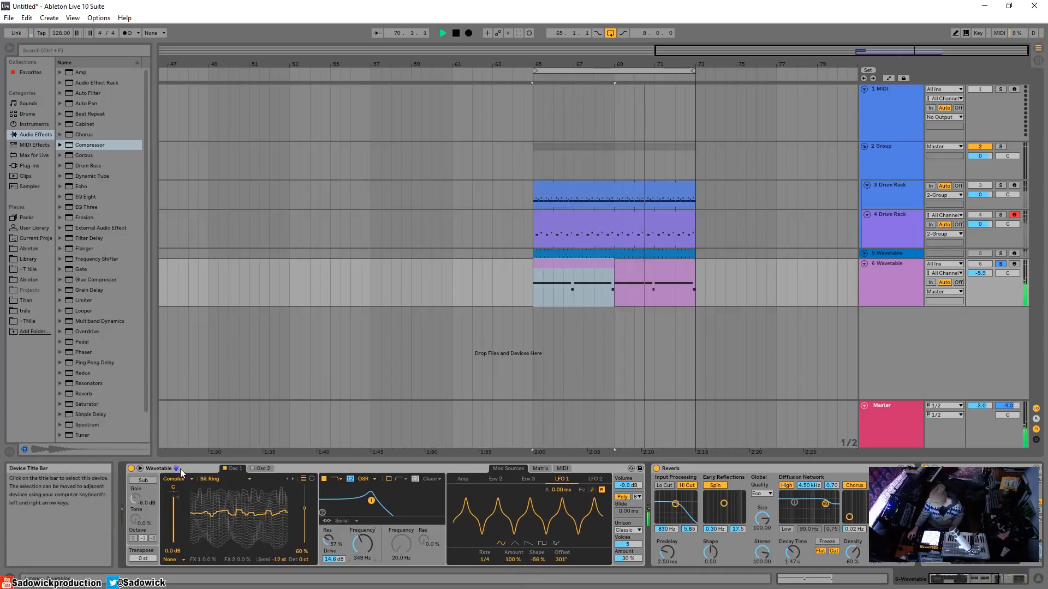
Raise the sidechained Compressor's threshold to -12.3 dB and show the first Compressor's sidechain section.
left_click(1011, 579)
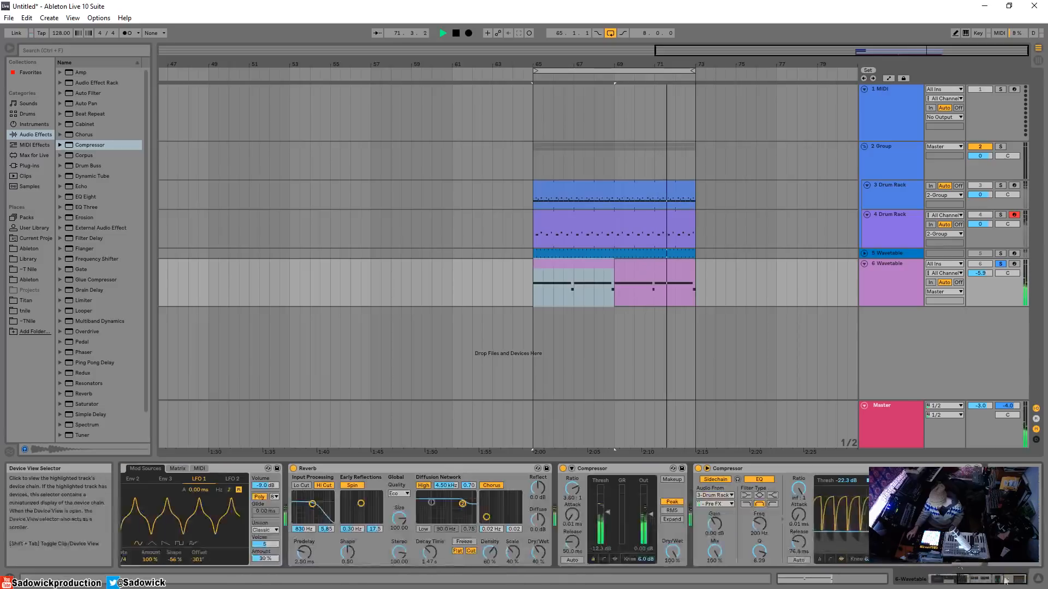
double_click(228, 467)
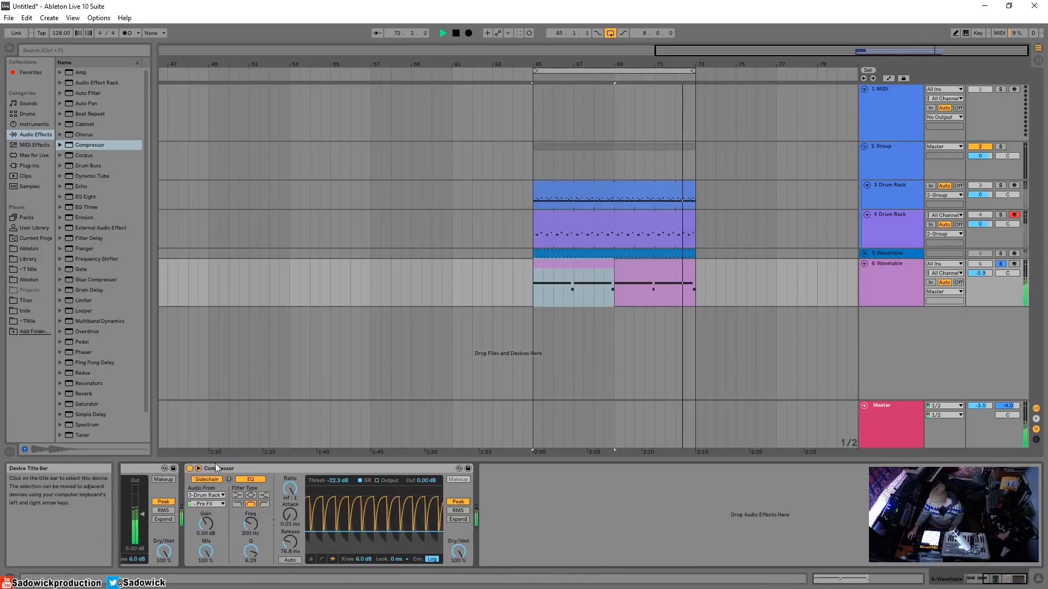
double_click(138, 467)
mouse_move(453, 488)
left_mouse_down()
mouse_move(453, 522)
mouse_move(453, 488)
left_mouse_up()
left_click_drag(533, 531, 533, 517)
Unsolo track 6 and lower its volume to -8.0 dB.
left_click(1000, 264)
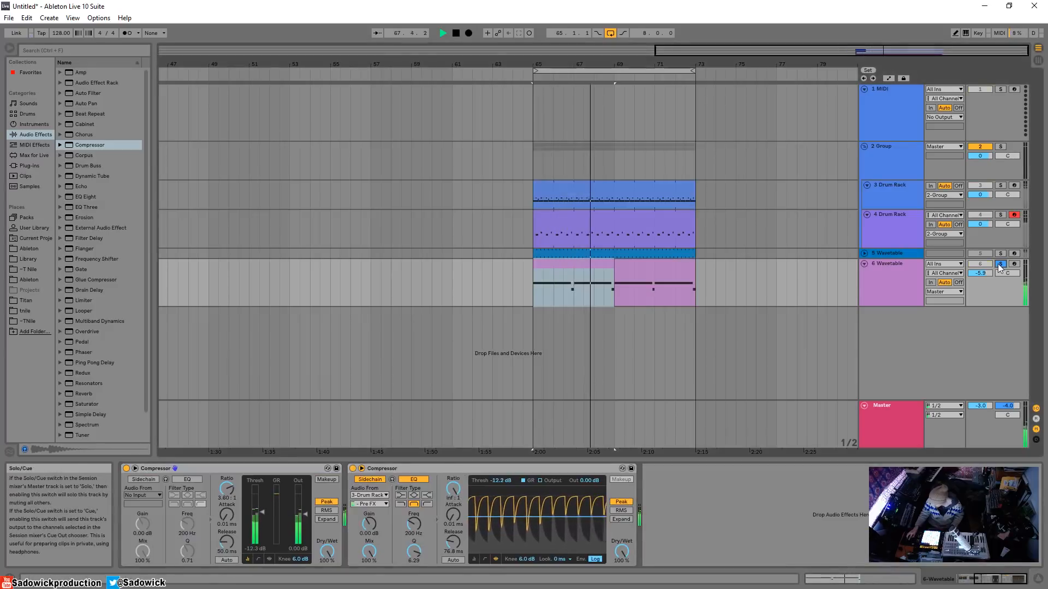
left_click_drag(980, 273, 980, 281)
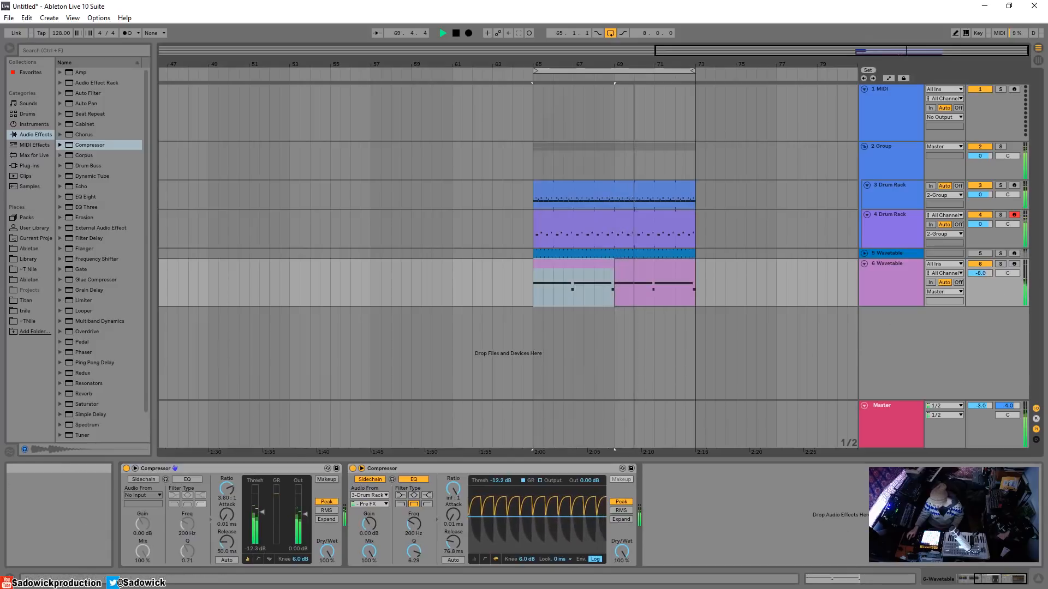
Insert a Simple Delay after the Reverb with beat divisions 3 left and 2 right, 0% feedback and 34% dry/wet, with track 6 soloed.
left_click(992, 578)
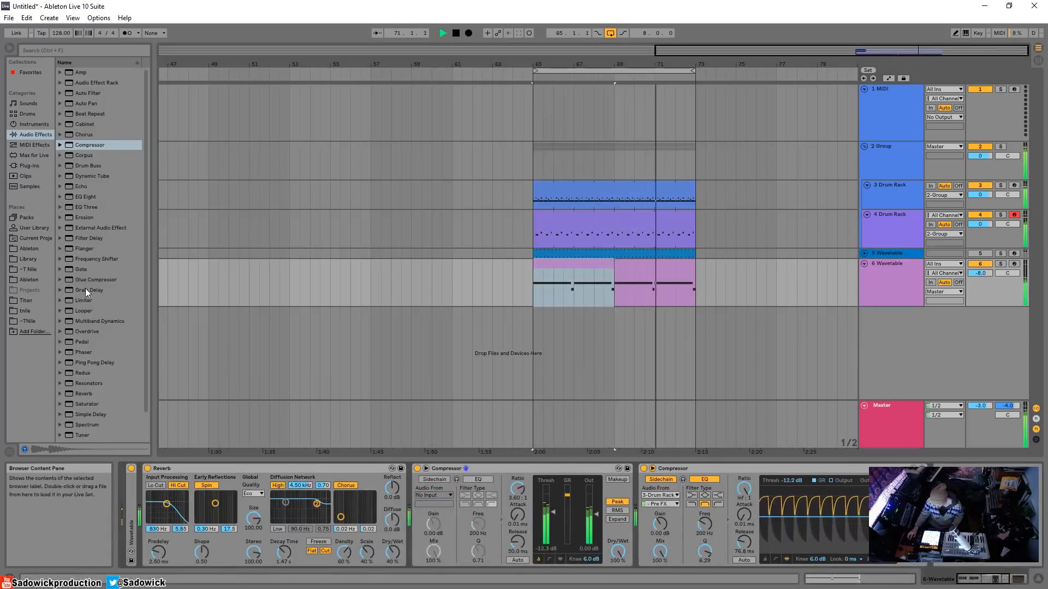
left_click_drag(88, 414, 464, 553)
left_click(455, 488)
left_click(441, 515)
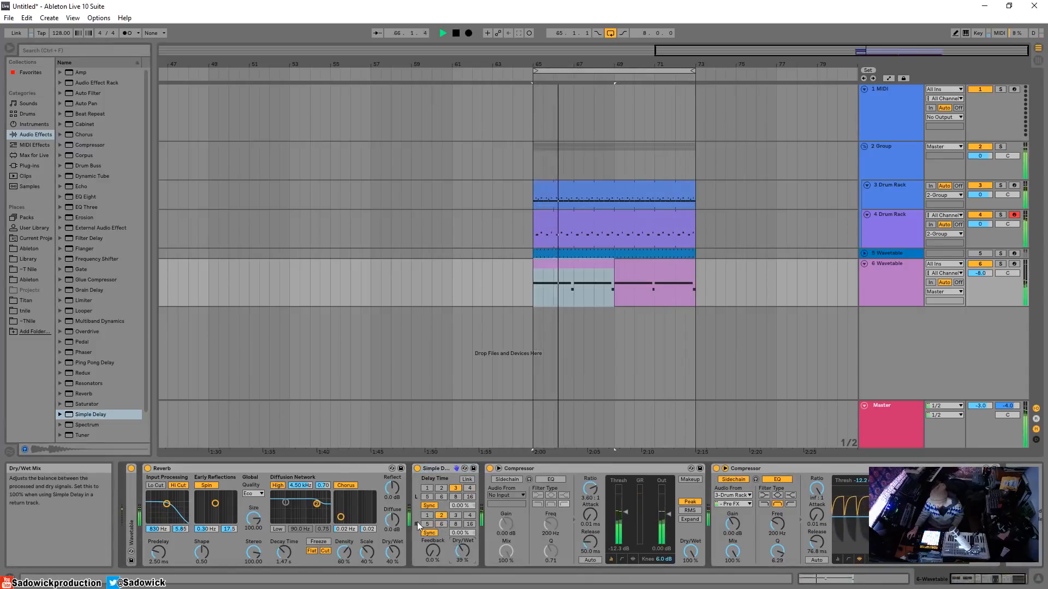
left_click(1000, 263)
left_click_drag(462, 545, 463, 549)
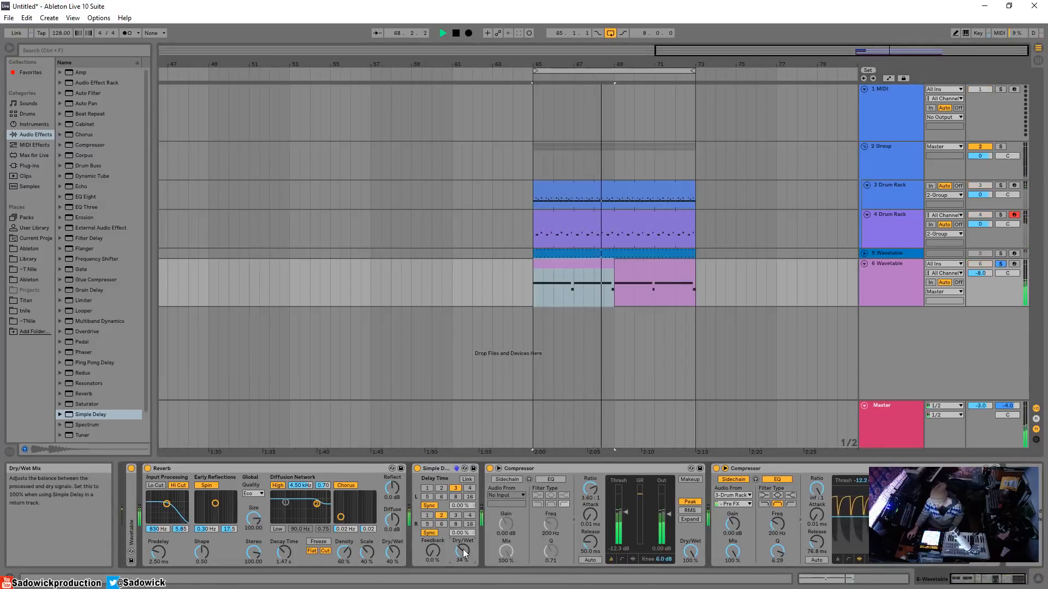
Unsolo track 6, reactivate track 5 at -4.2 dB, and pan track 5 to 7L and track 6 to 7R.
left_click(1000, 264)
left_click_drag(980, 126, 980, 108)
left_click(889, 127)
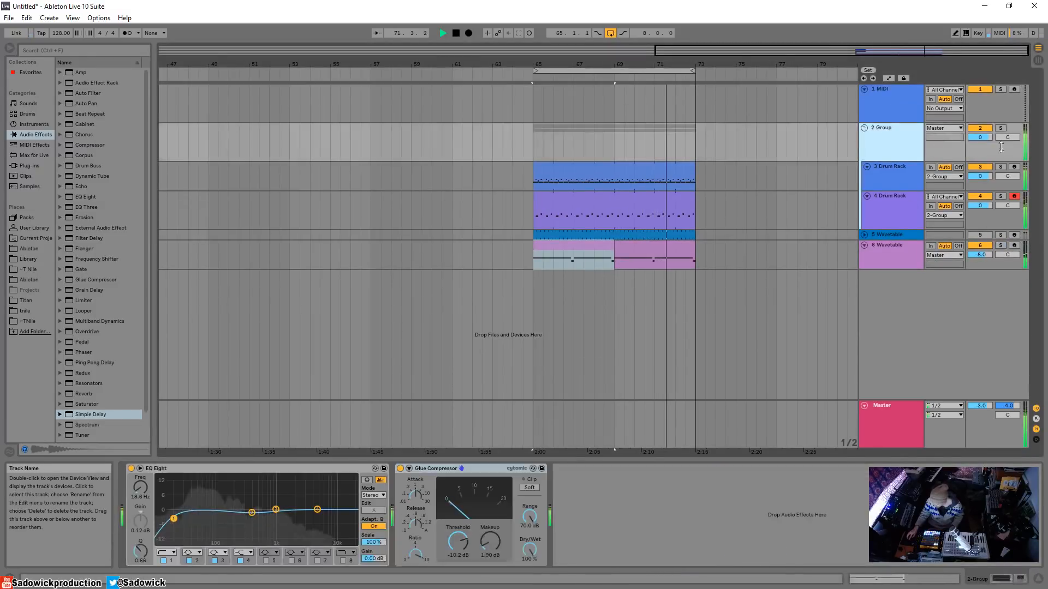
left_click(987, 234)
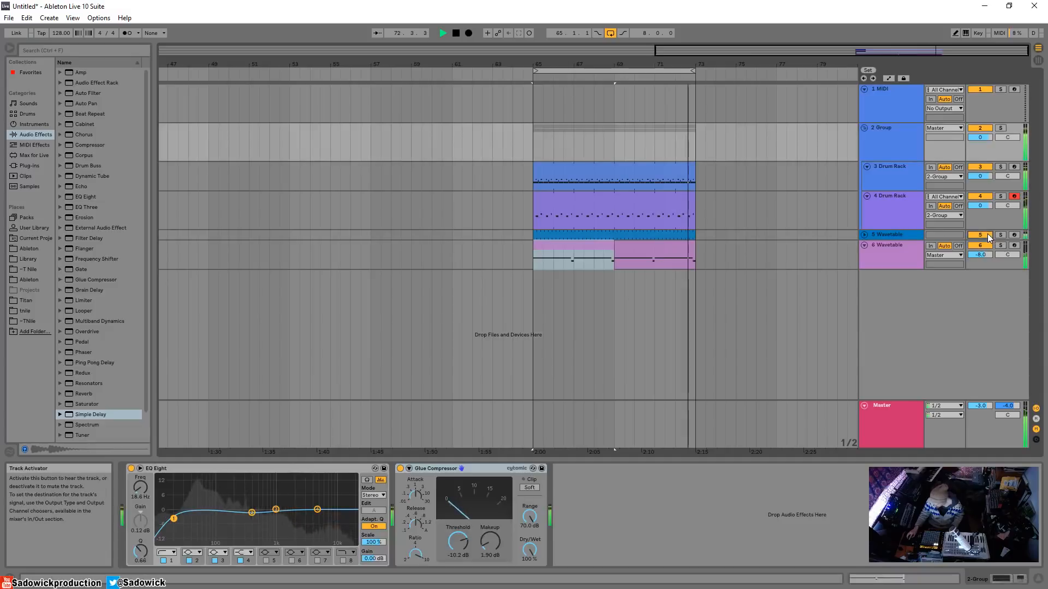
left_click_drag(907, 240, 908, 259)
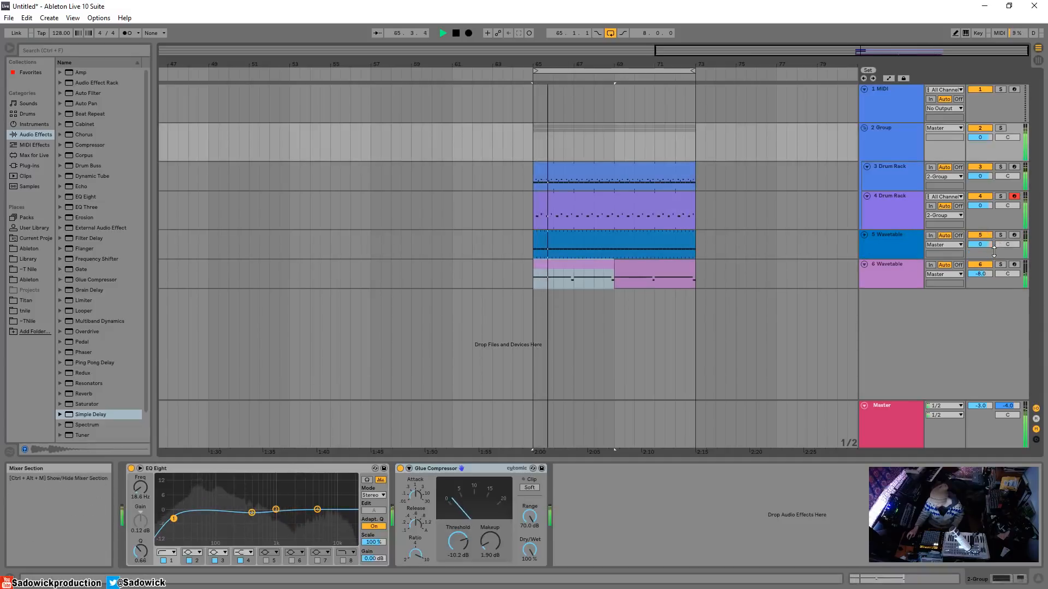
left_click_drag(1007, 244, 1007, 268)
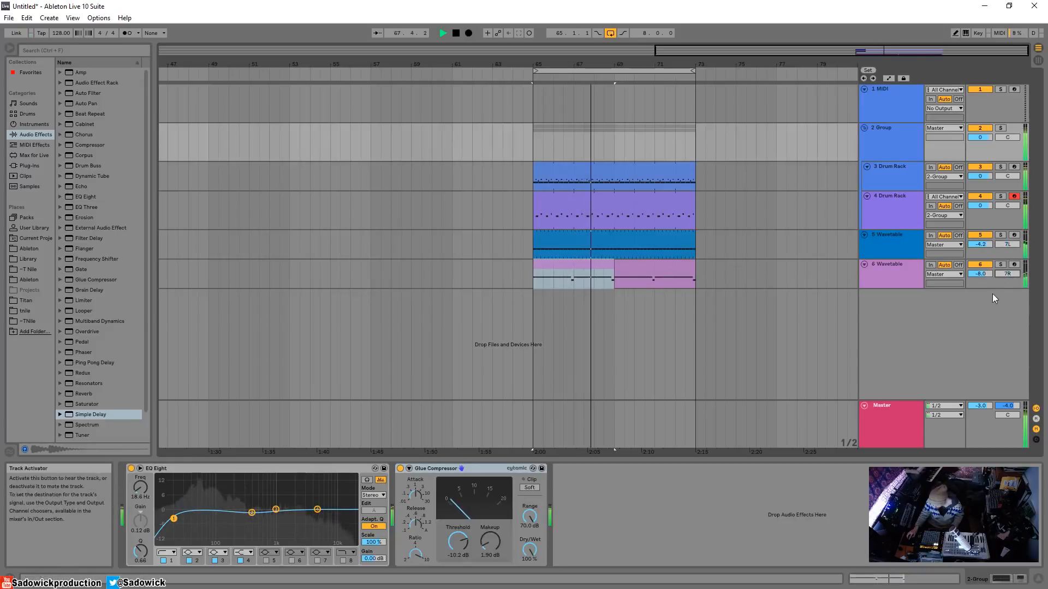
Insert a new MIDI track below track 6 and paste a copy of track 6's first clip at bar 65.
left_click(559, 265)
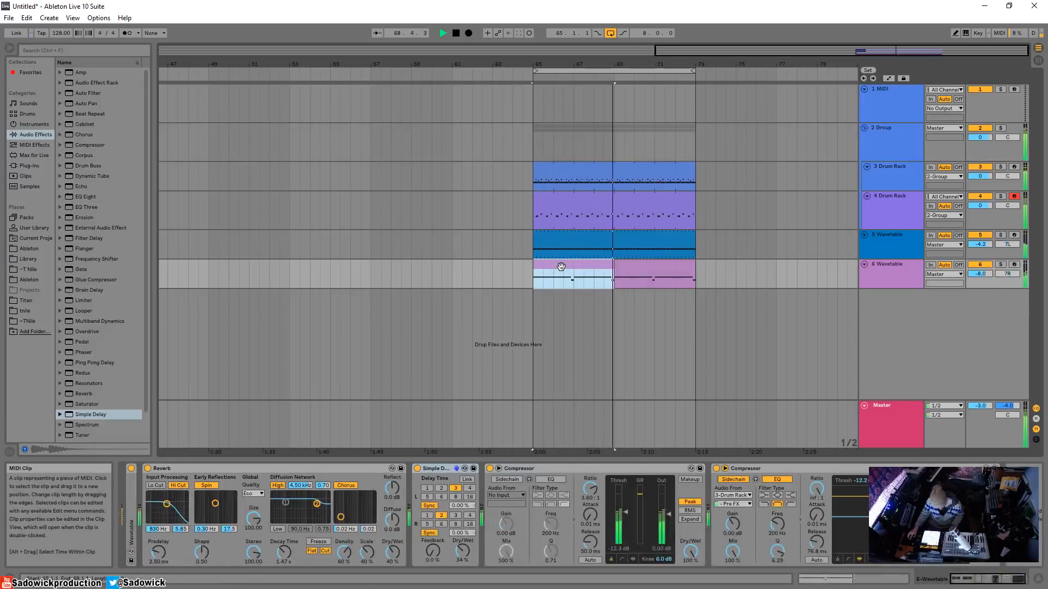
right_click(957, 311)
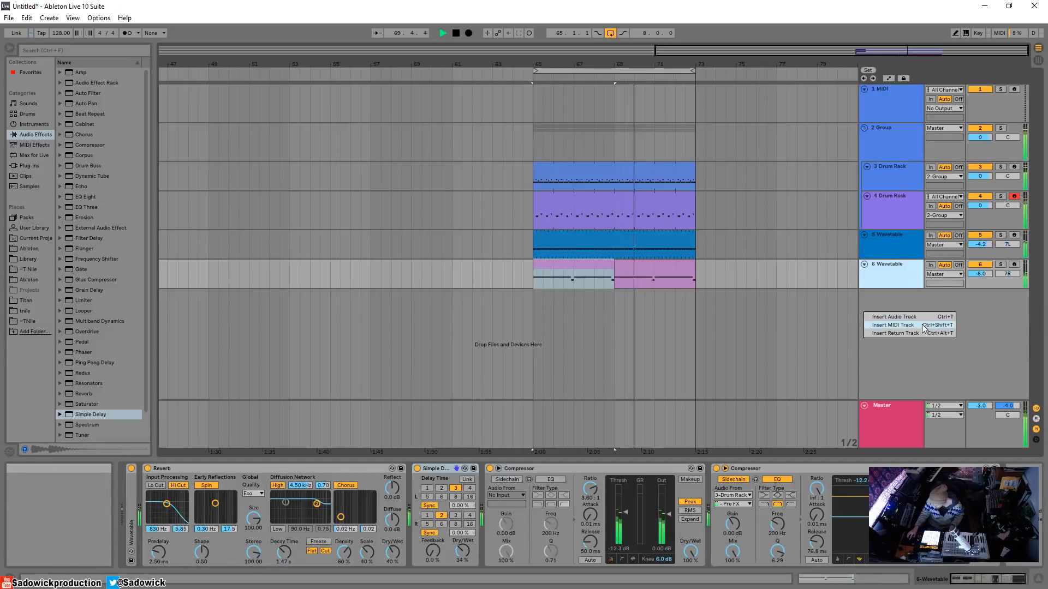
left_click(892, 325)
left_click_drag(533, 303, 523, 303)
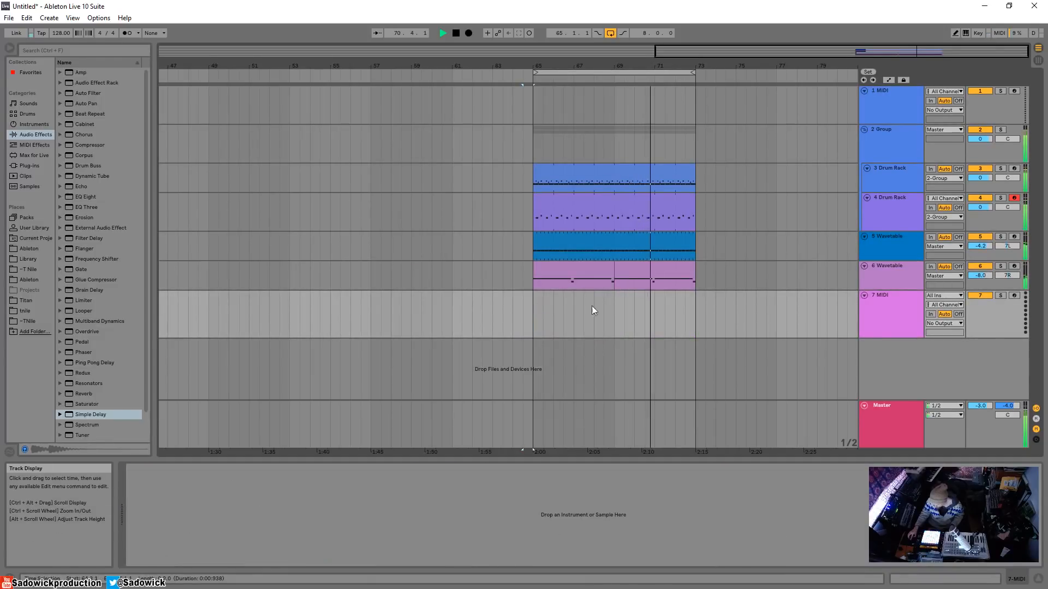
left_click(533, 306)
key("ctrl+v")
key("space")
key("space")
Delete the G#2 notes from the track 7 clip and lengthen the A#2 notes to two full bars each.
left_click(957, 577)
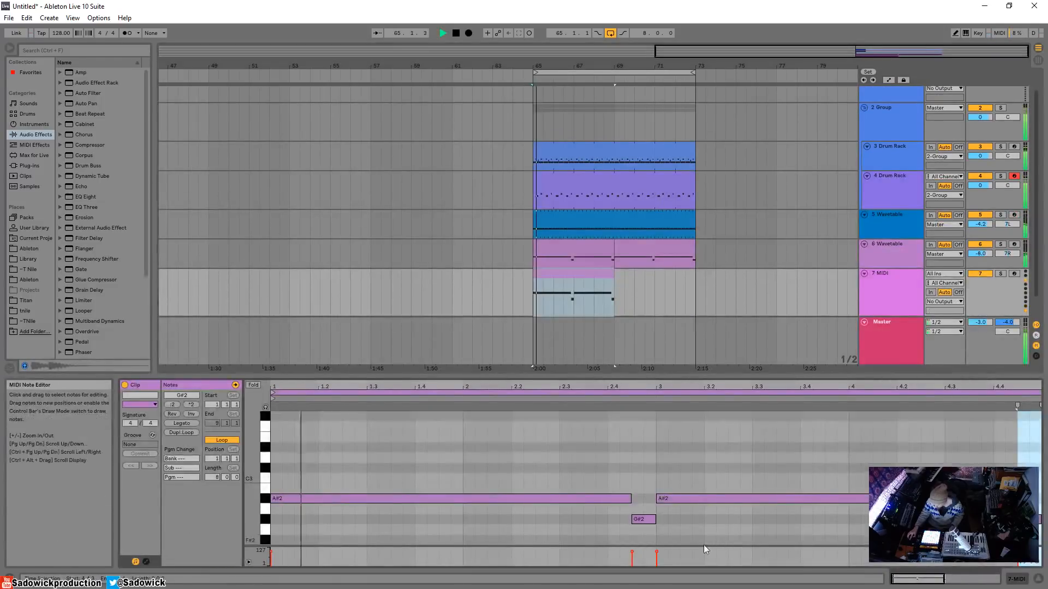
left_click(638, 519)
key("Delete")
left_click(1039, 519)
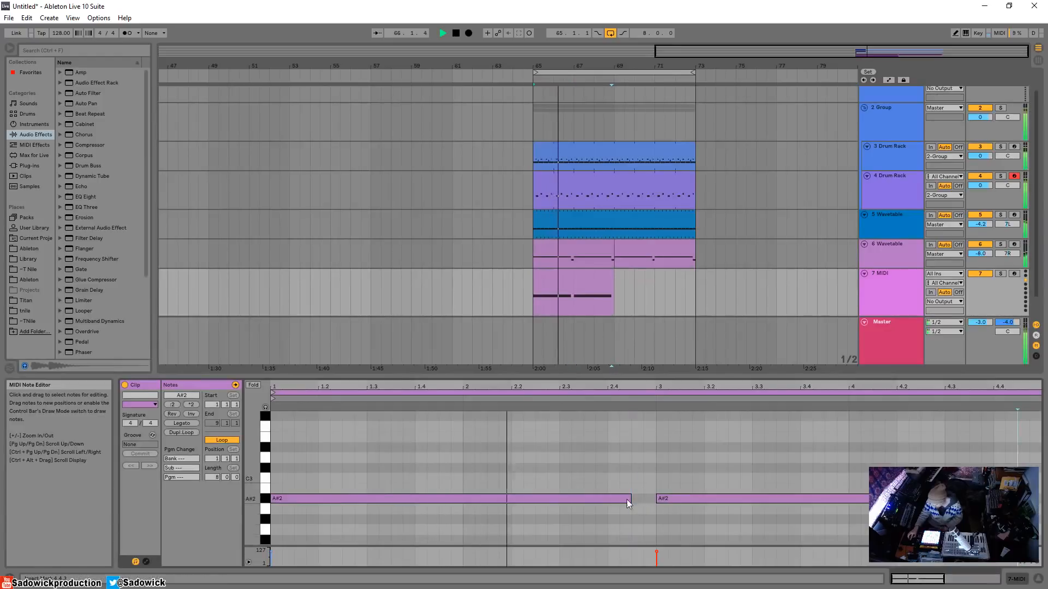
mouse_move(627, 498)
left_mouse_down()
mouse_move(998, 498)
mouse_move(600, 498)
mouse_move(614, 502)
left_mouse_up()
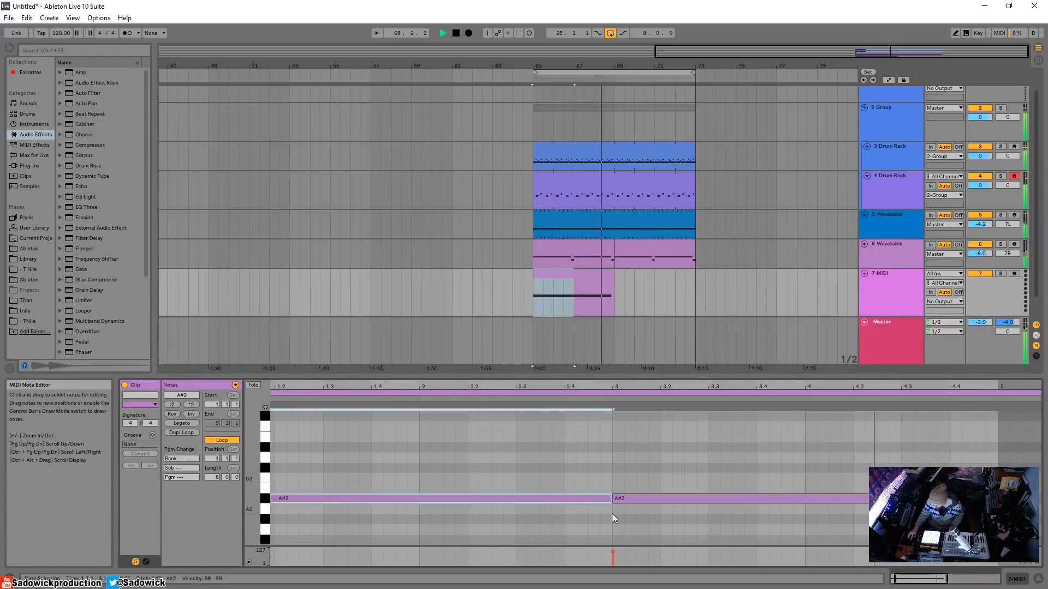
Extend the track 7 clip to bar 73 and duplicate its A#2 notes into the second four bars.
left_click(603, 308)
left_click_drag(611, 273, 763, 307)
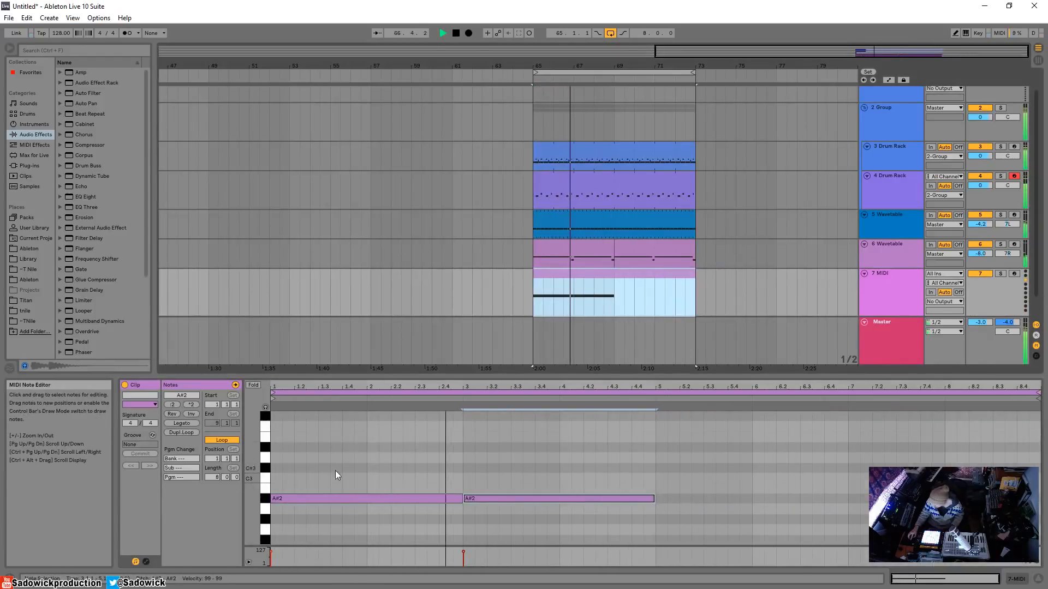
left_click_drag(554, 474, 437, 503)
key("ctrl+d")
Solo track 7, load a Wavetable instrument on it and audition the default sound.
left_click(1000, 274)
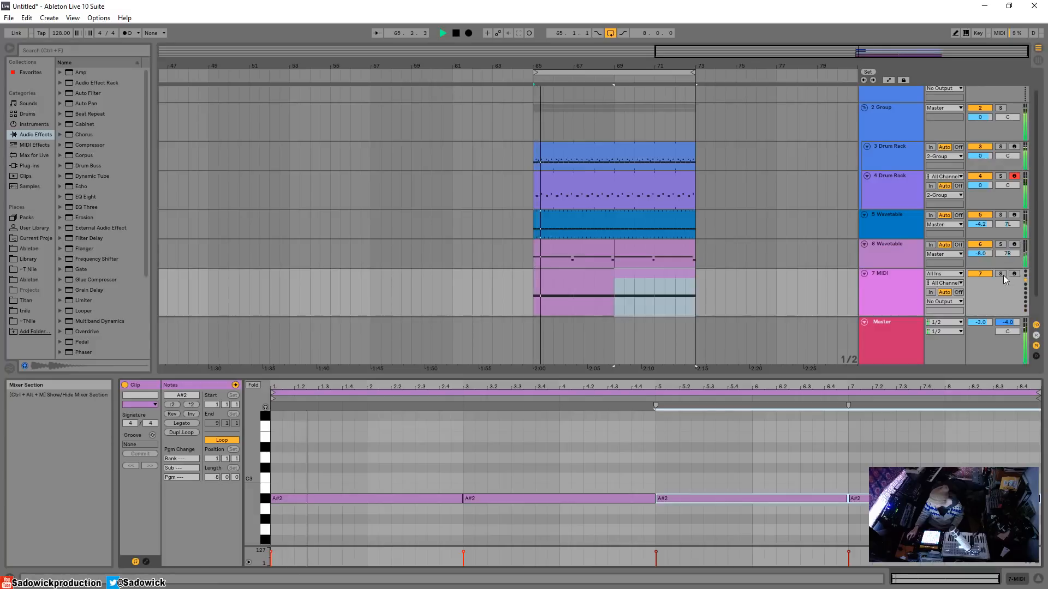
left_click(35, 125)
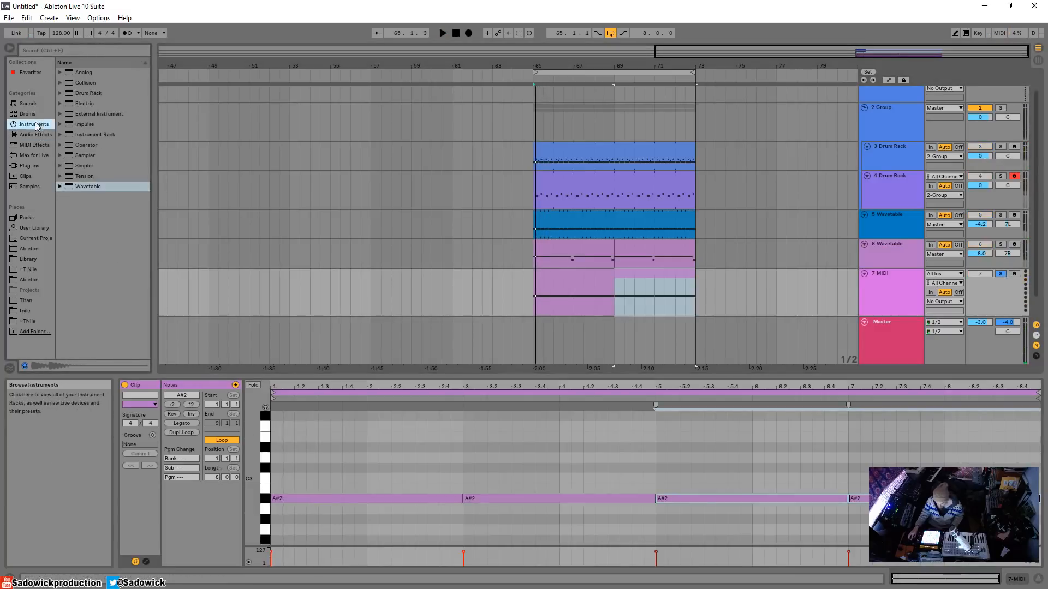
left_click_drag(606, 299, 605, 299)
key("space")
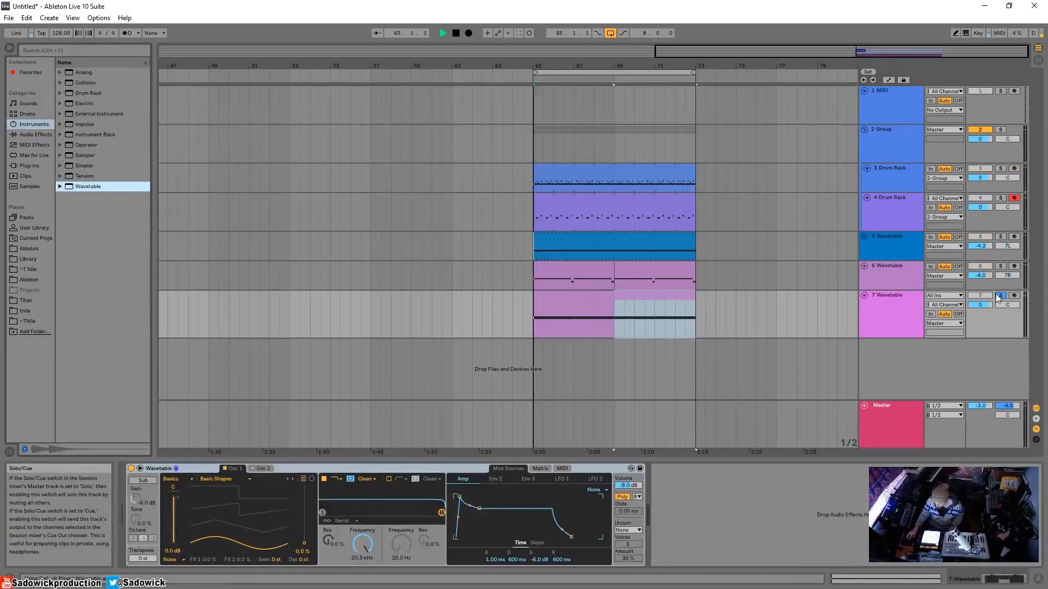
key("space")
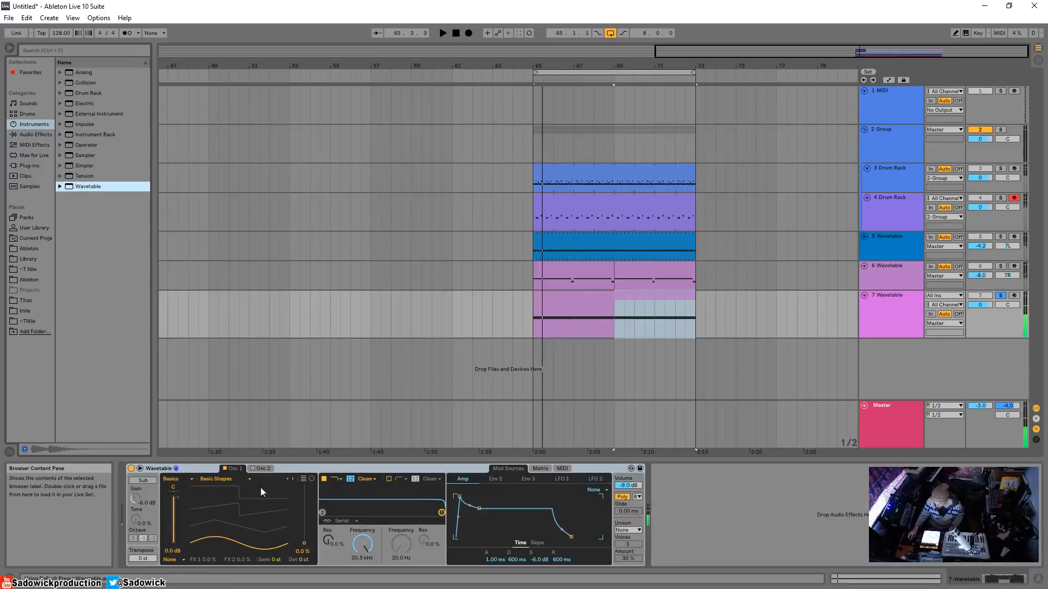
Insert an Arpeggiator MIDI effect ahead of the Wavetable on track 7 and start playback.
left_click(35, 116)
left_click(35, 135)
left_click(36, 145)
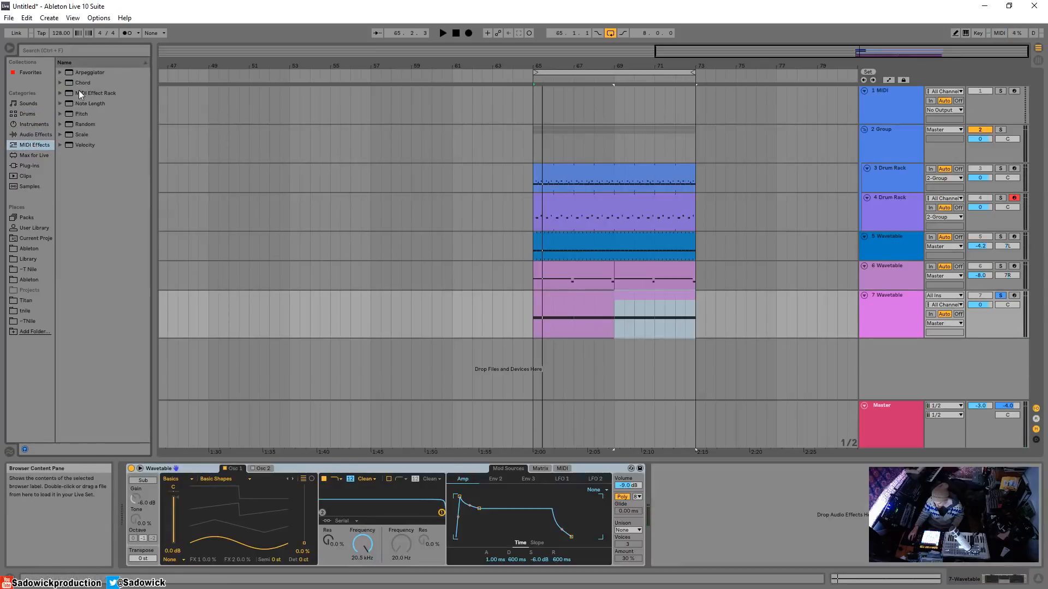
left_click_drag(153, 396, 188, 491)
key("space")
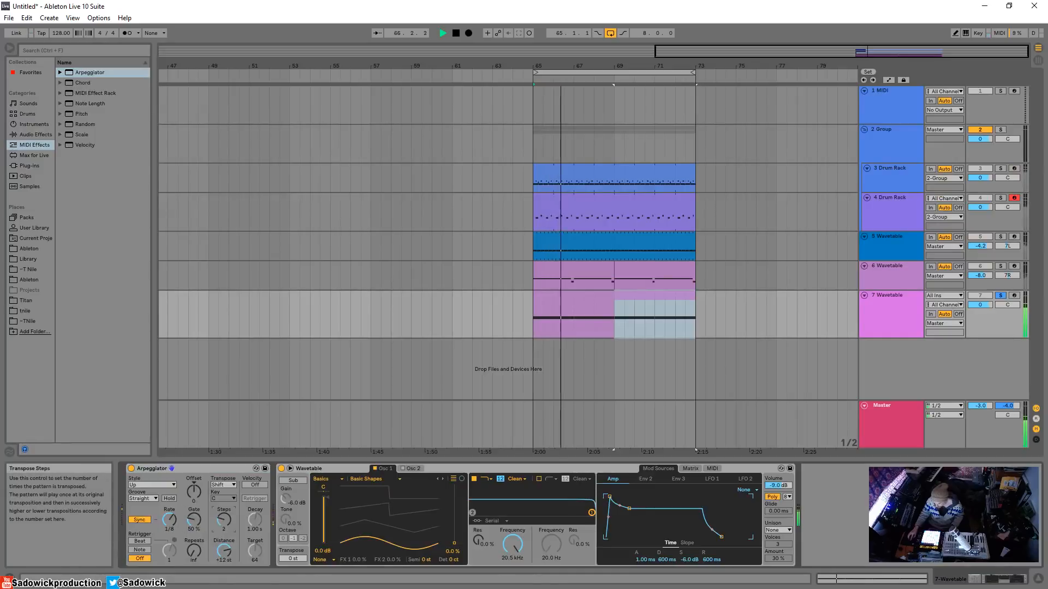
Set the Arpeggiator to Up & Down, rate 1/16 and distance +4 st, with Wavetable position 31% and filter 1 at 1.92 kHz.
left_click_drag(224, 550, 223, 568)
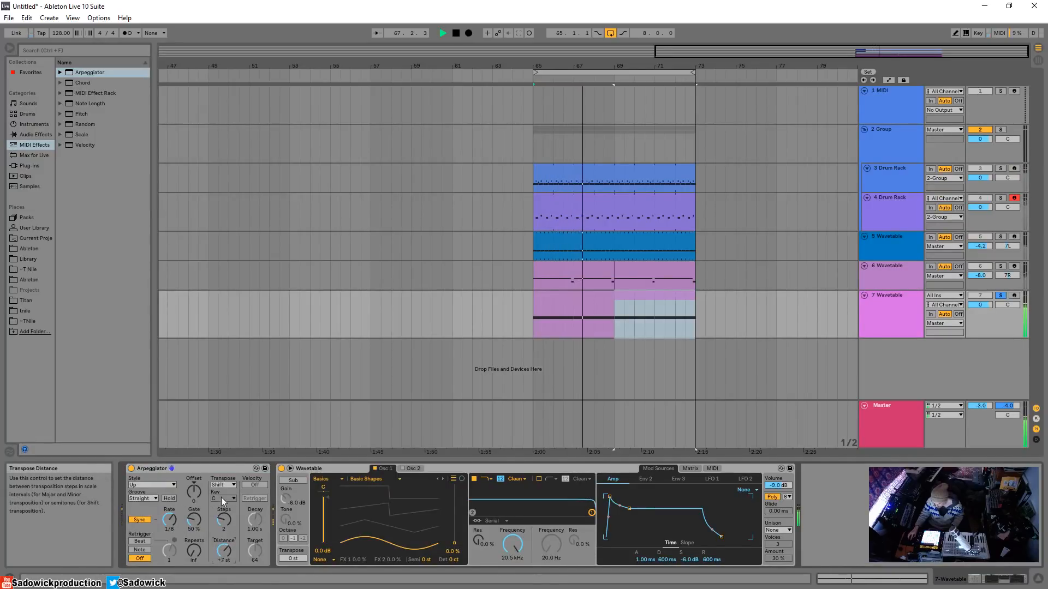
left_click(145, 484)
left_click(147, 419)
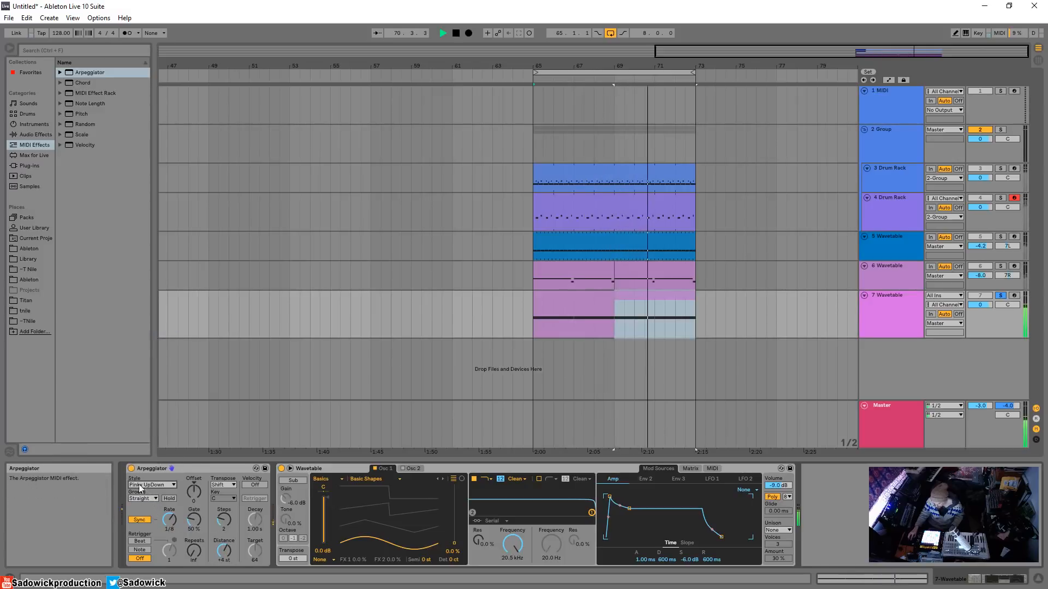
left_click(144, 485)
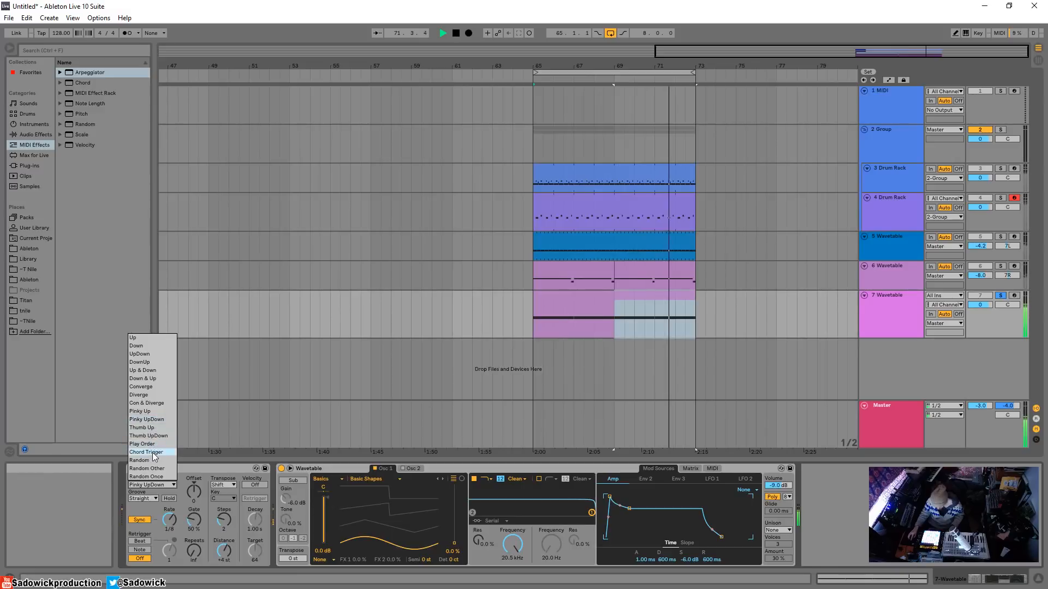
left_click(142, 370)
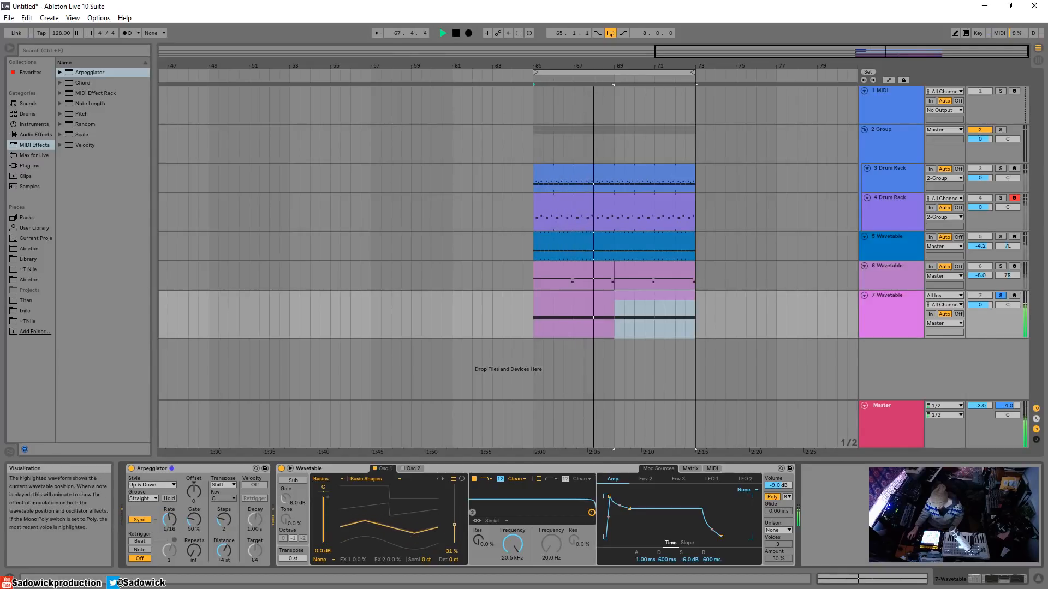
left_click_drag(513, 544, 513, 568)
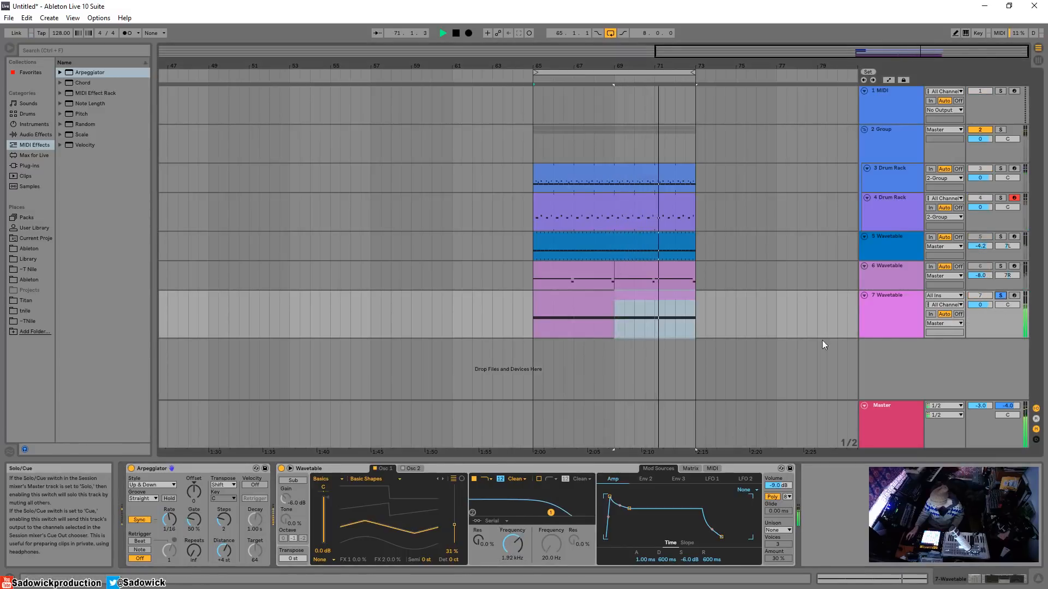
Try the Arpeggiator's Major transposition with key A# and distance +2, then set the transposition to Minor.
left_click(221, 485)
left_click(219, 501)
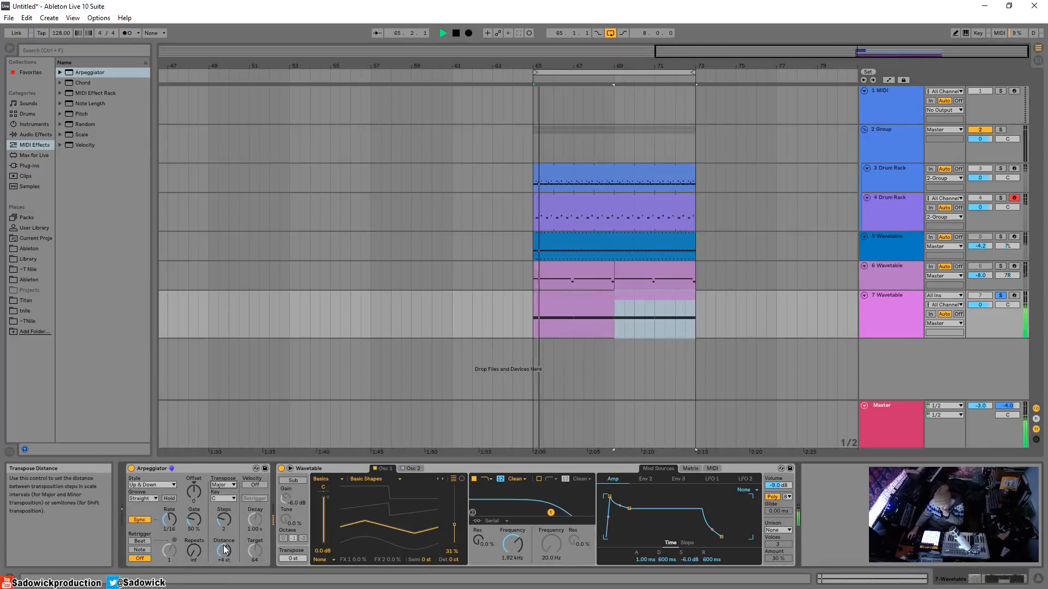
left_click(224, 498)
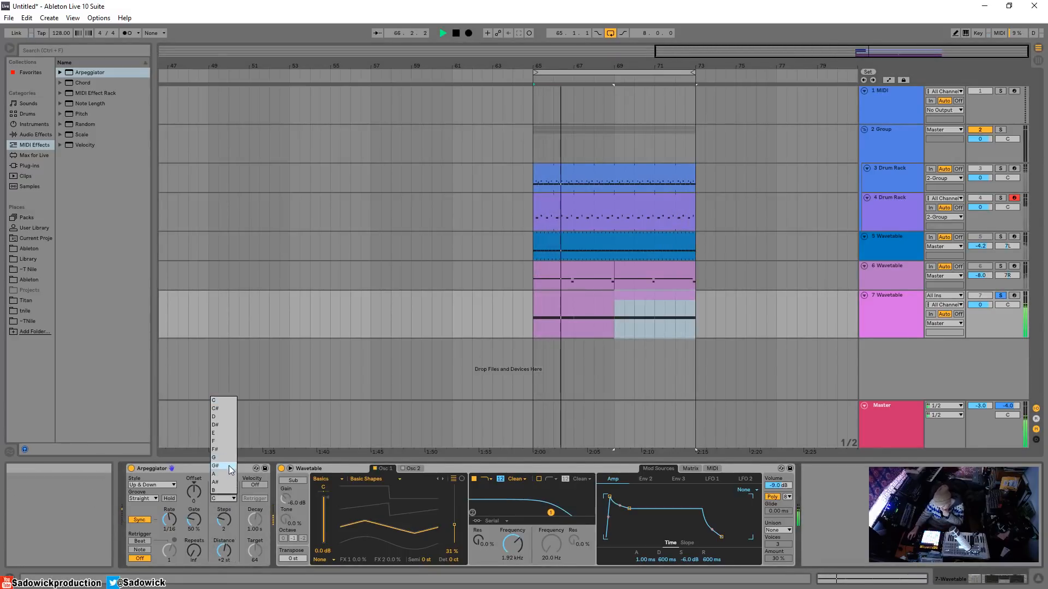
left_click(228, 482)
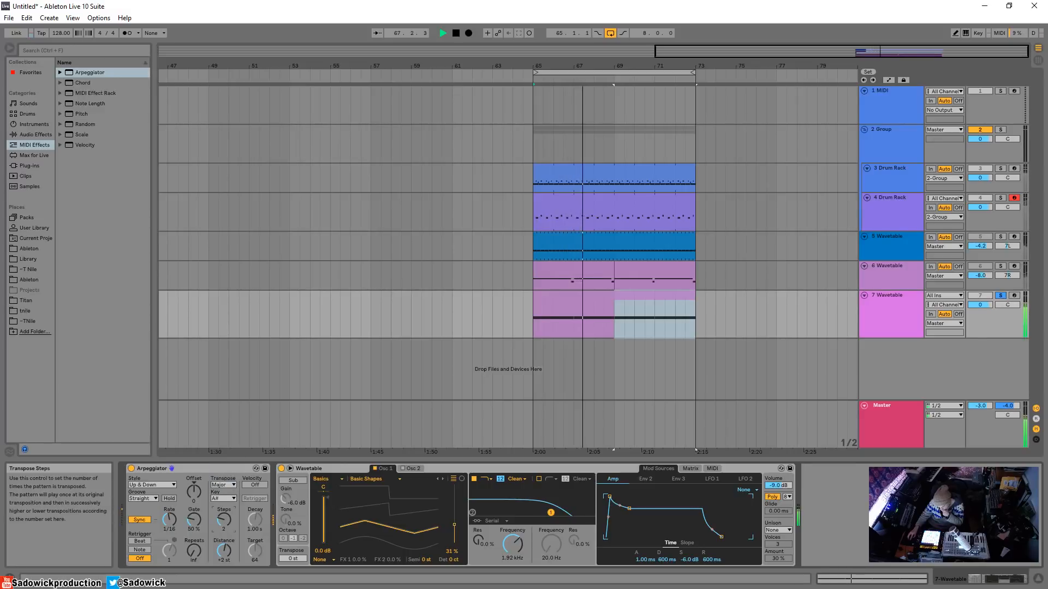
left_click(223, 485)
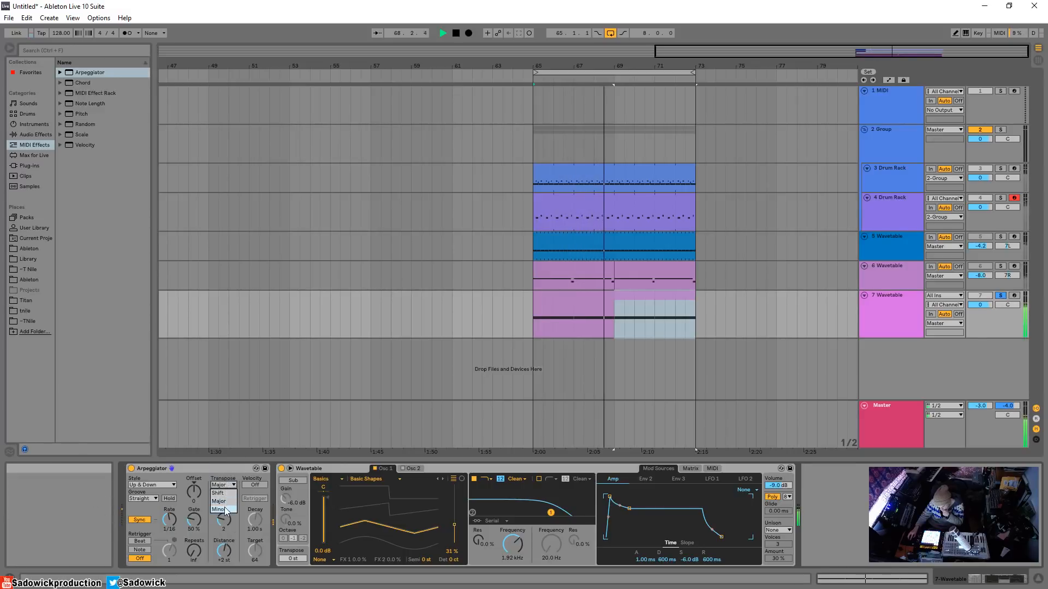
left_click(219, 509)
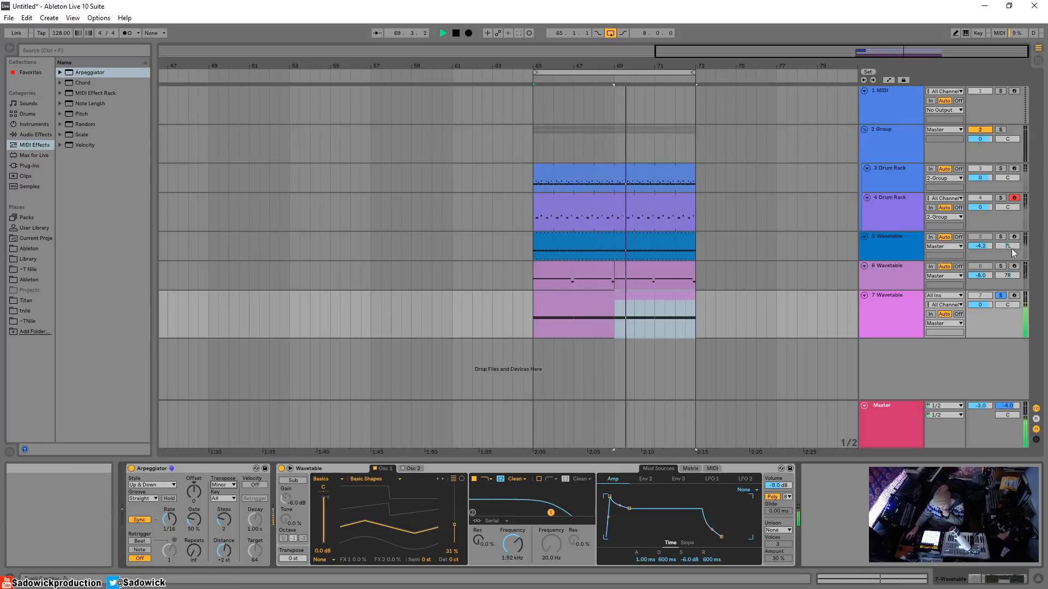
Unsolo track 7, reactivate track 6 and show track 5's device chain.
left_click(1000, 296)
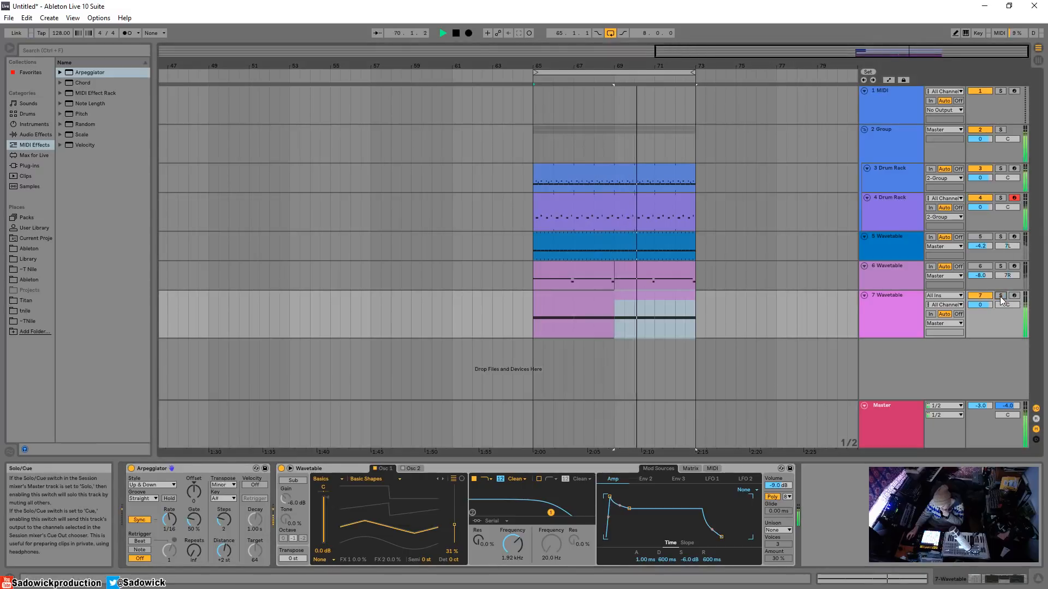
left_click(982, 254)
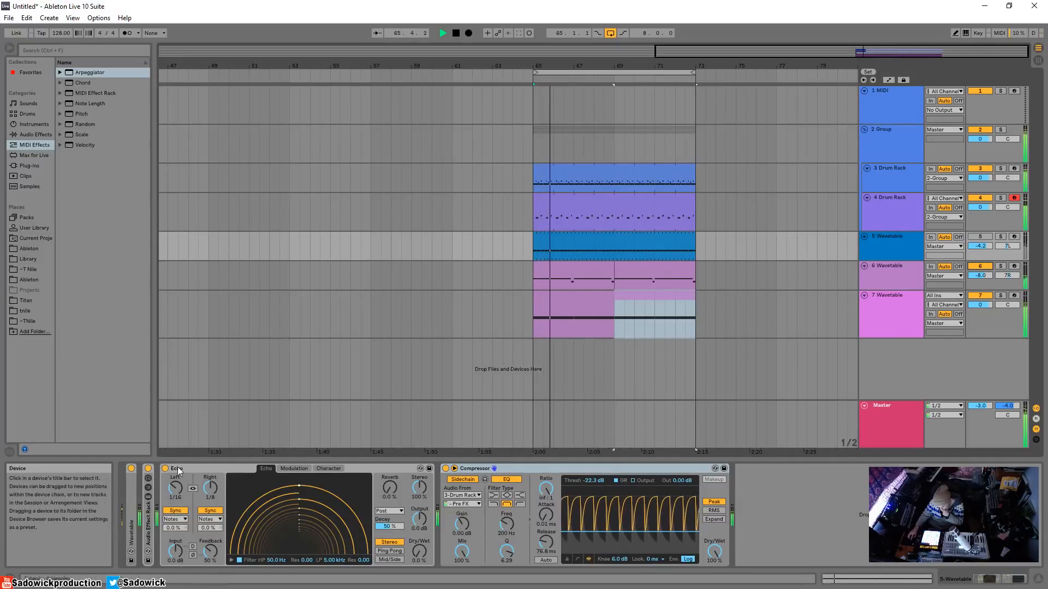
Compare Major and Minor transposition on track 7's Arpeggiator and settle on Major.
left_click(1022, 305)
left_click(220, 485)
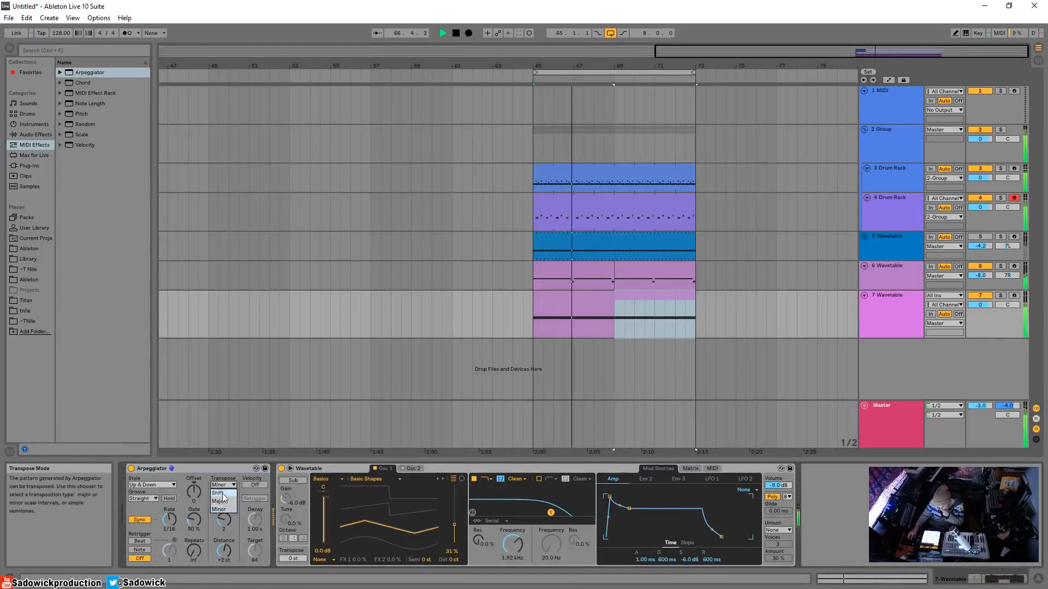
left_click(220, 501)
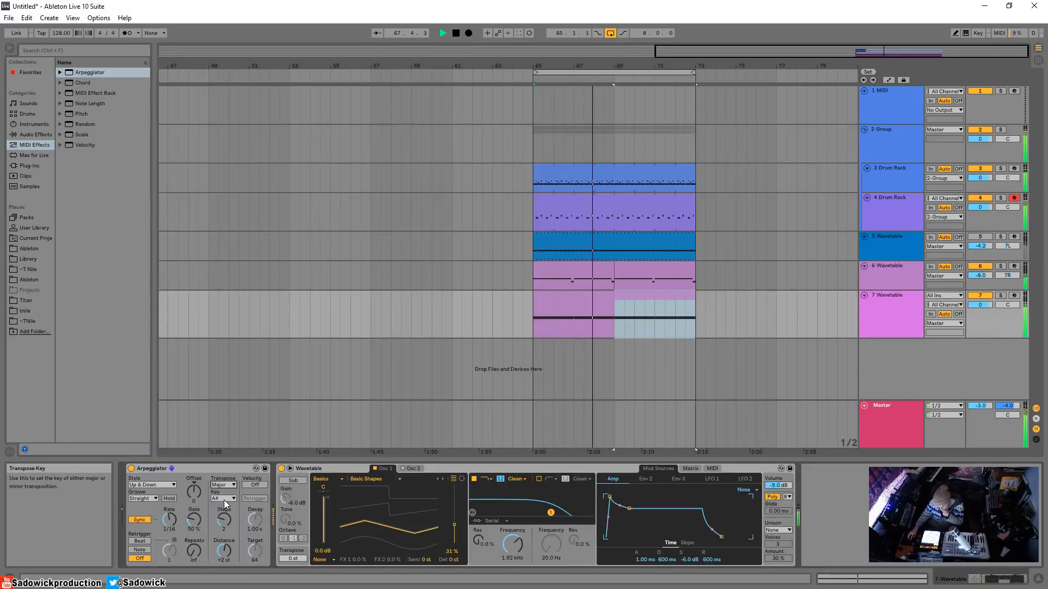
left_click(221, 485)
left_click(221, 508)
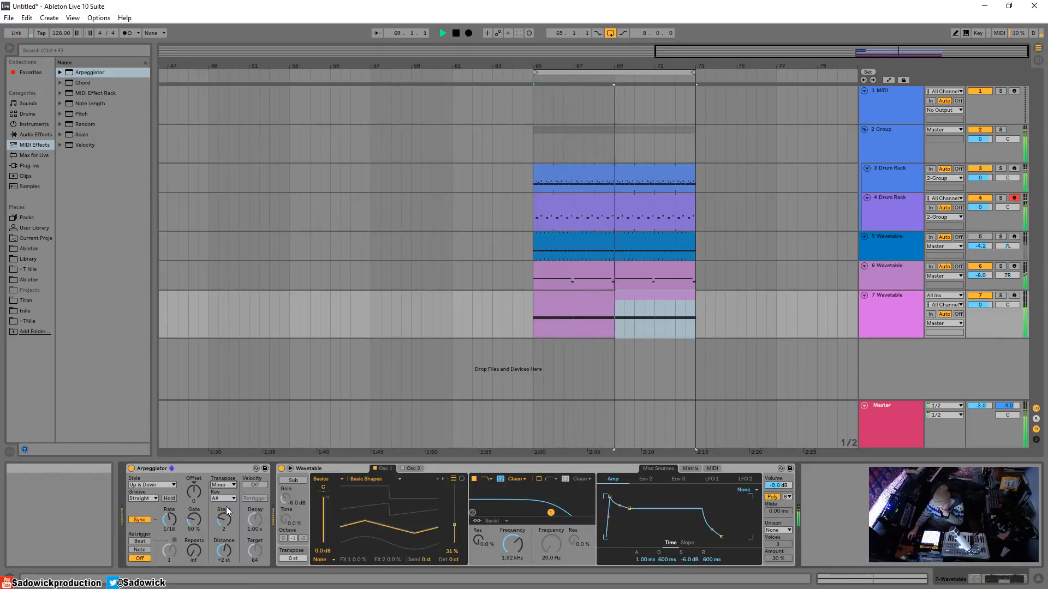
left_click(222, 485)
left_click(221, 500)
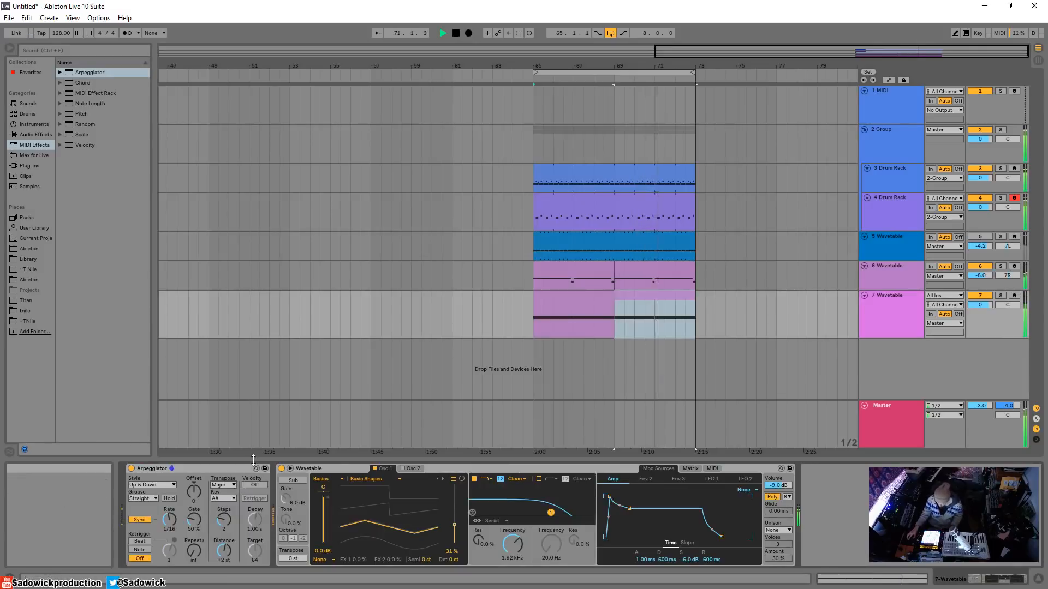
Set the Arpeggiator gate to 33% and shape the Wavetable amp envelope to 626 ms decay, -47 dB sustain and 179 ms release.
left_click_drag(193, 520, 194, 535)
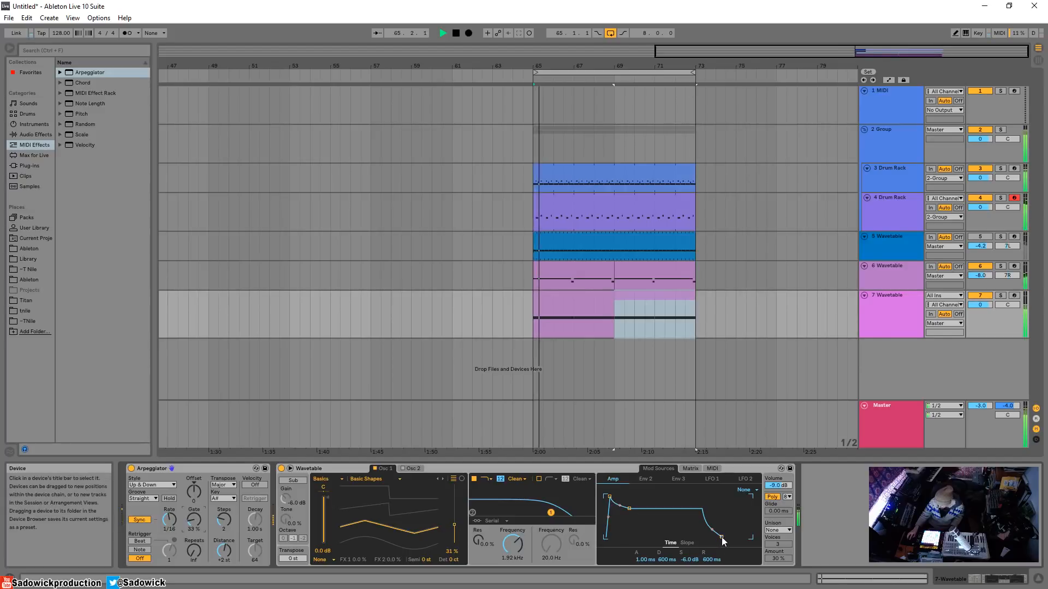
left_click_drag(721, 537, 694, 535)
left_click_drag(630, 509, 630, 534)
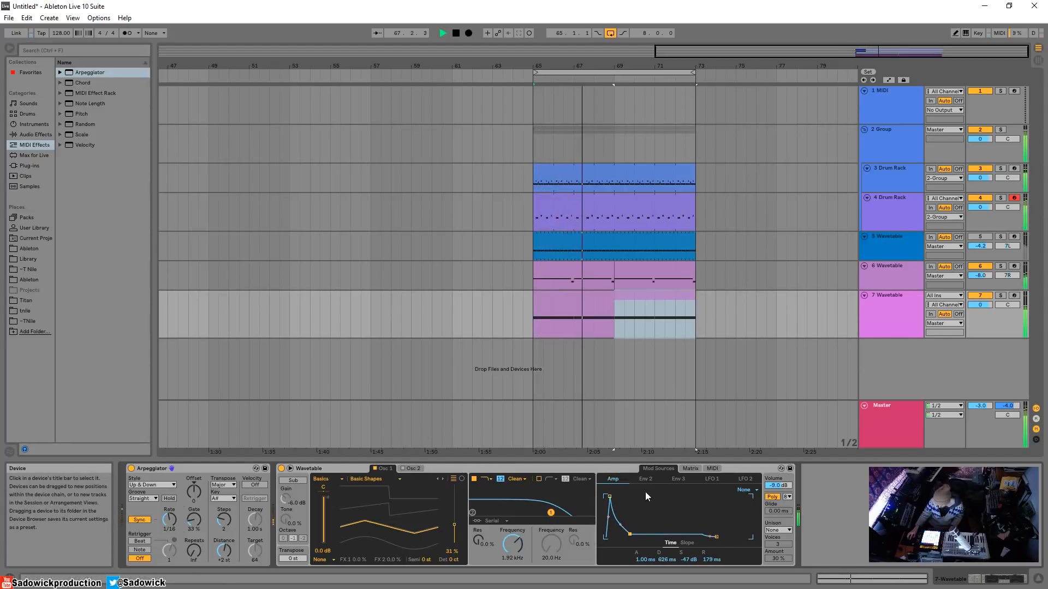
Open track 7's Wavetable filter to 3.16 kHz, then solo the track with its volume at -1.3 dB.
left_click_drag(508, 545, 508, 532)
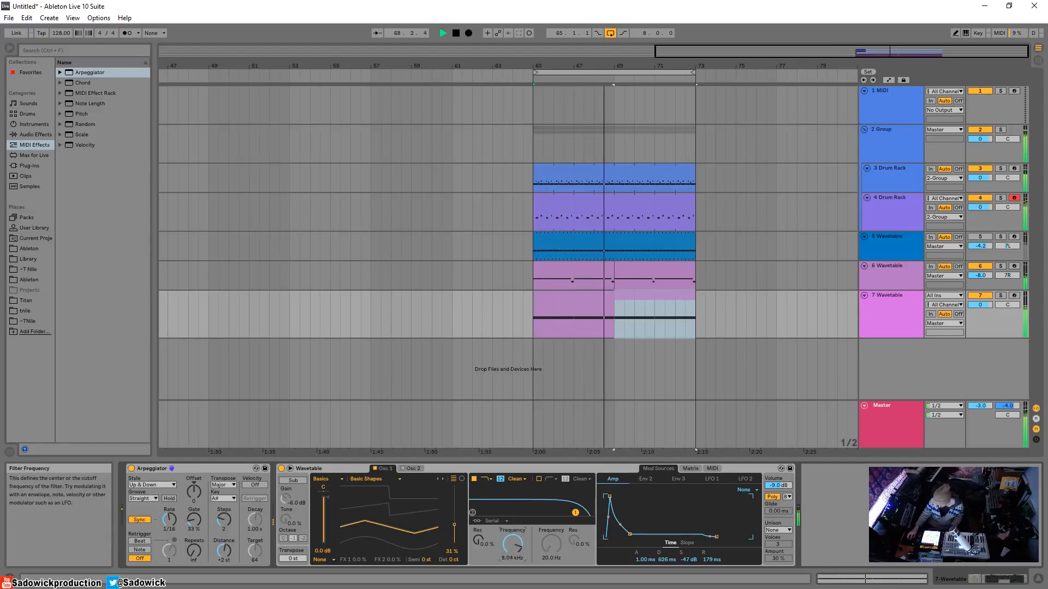
double_click(322, 468)
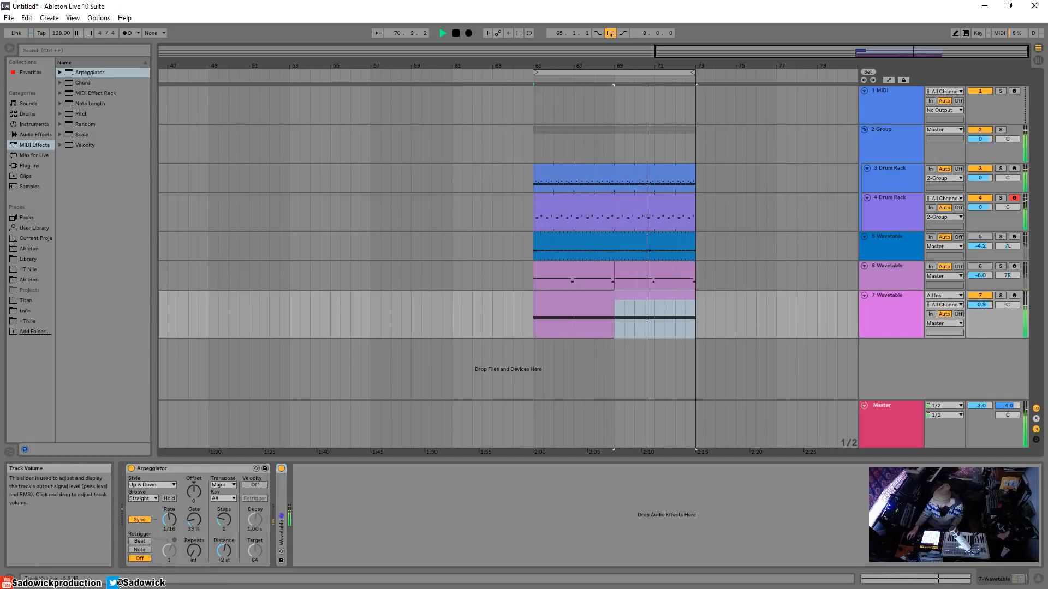
left_click(1000, 295)
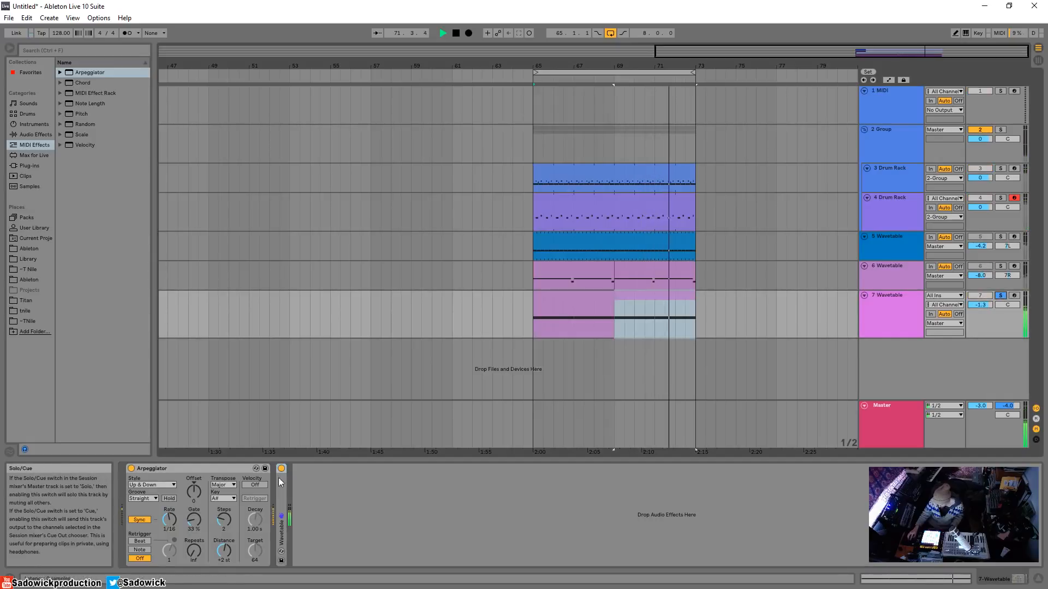
Set track 7's Wavetable unison to Classic with a 34% amount.
double_click(281, 516)
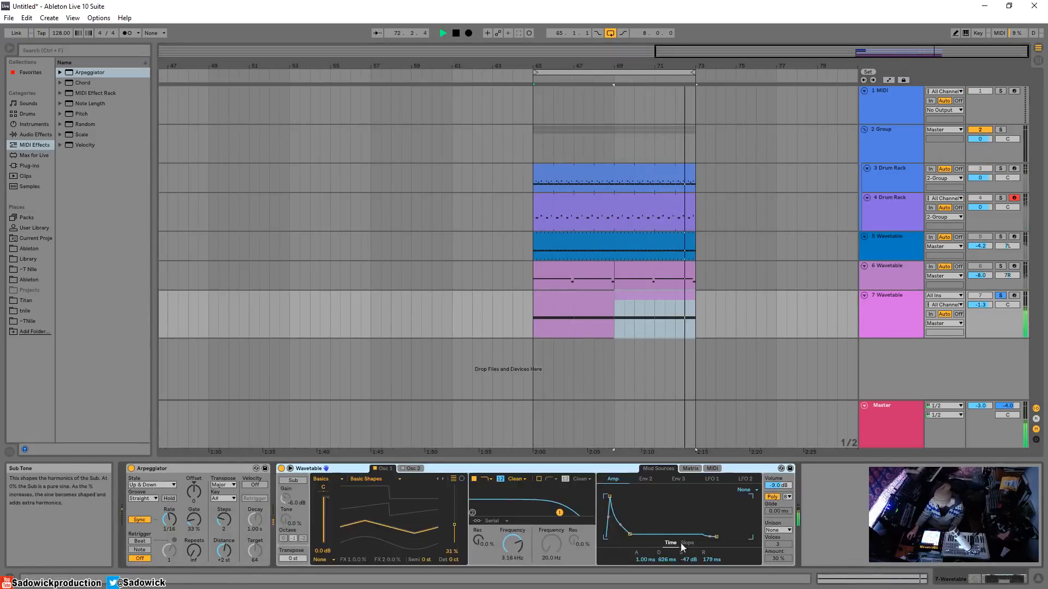
left_click(783, 531)
left_click(784, 481)
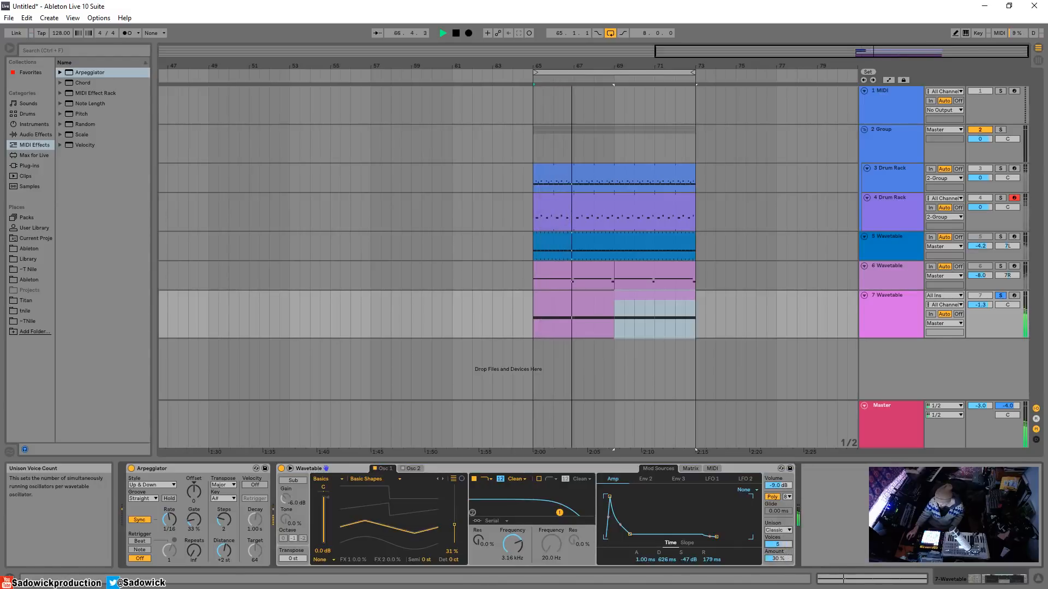
left_click_drag(780, 558, 780, 555)
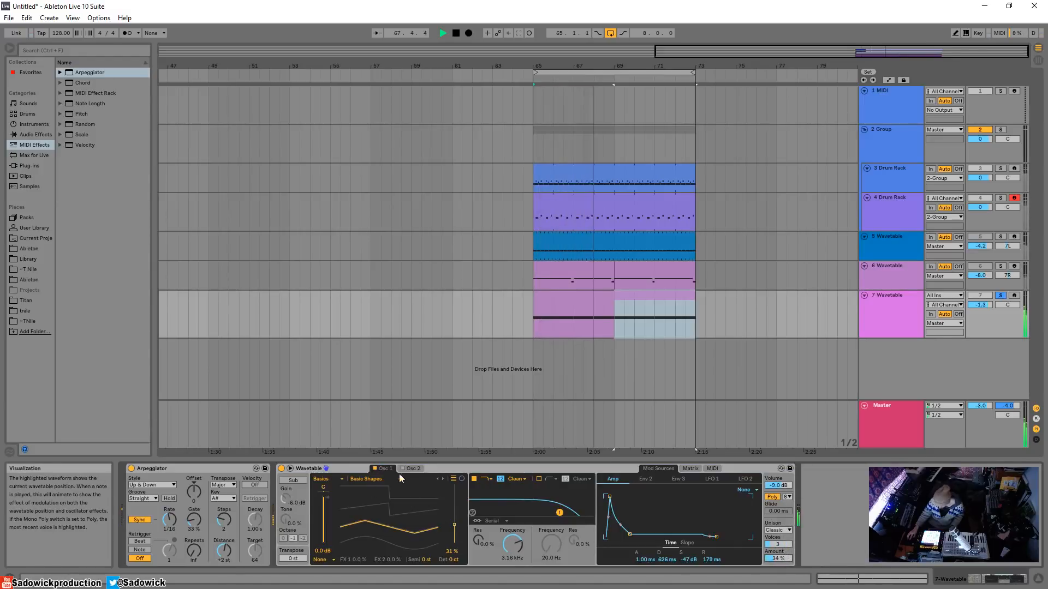
Try the Arpeggiator at rate 1/12, gate 36%, 3 steps and distance +1 st with Minor transposition.
left_click_drag(169, 520, 169, 515)
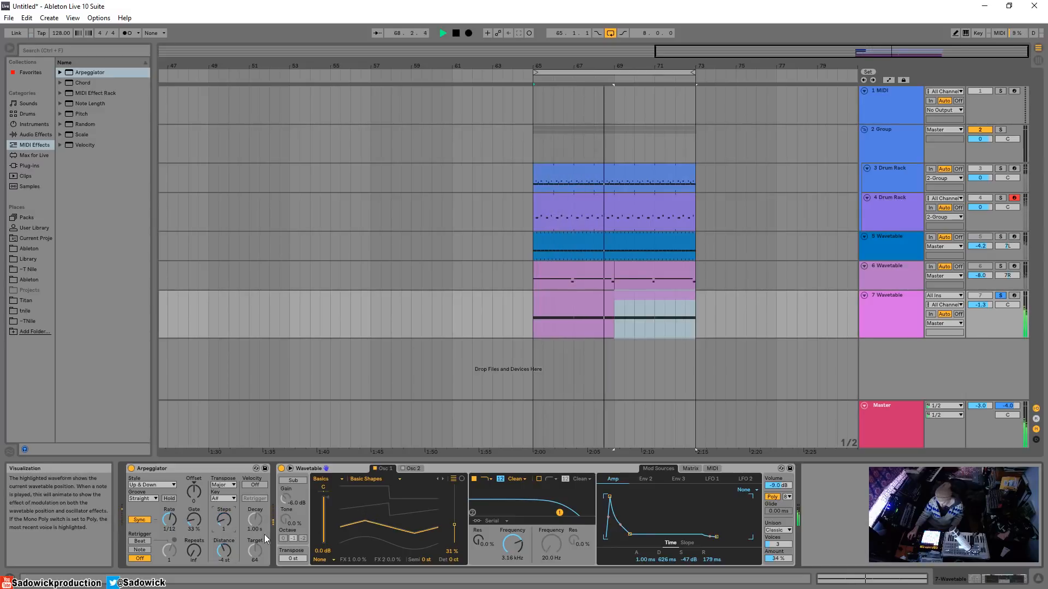
left_click_drag(194, 520, 224, 505)
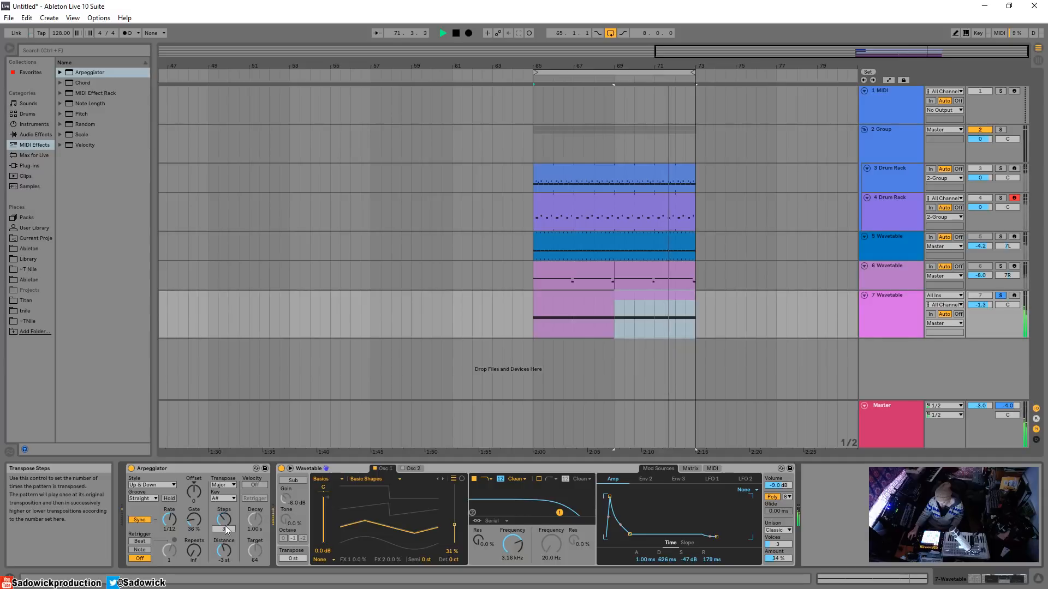
left_click_drag(223, 549, 224, 547)
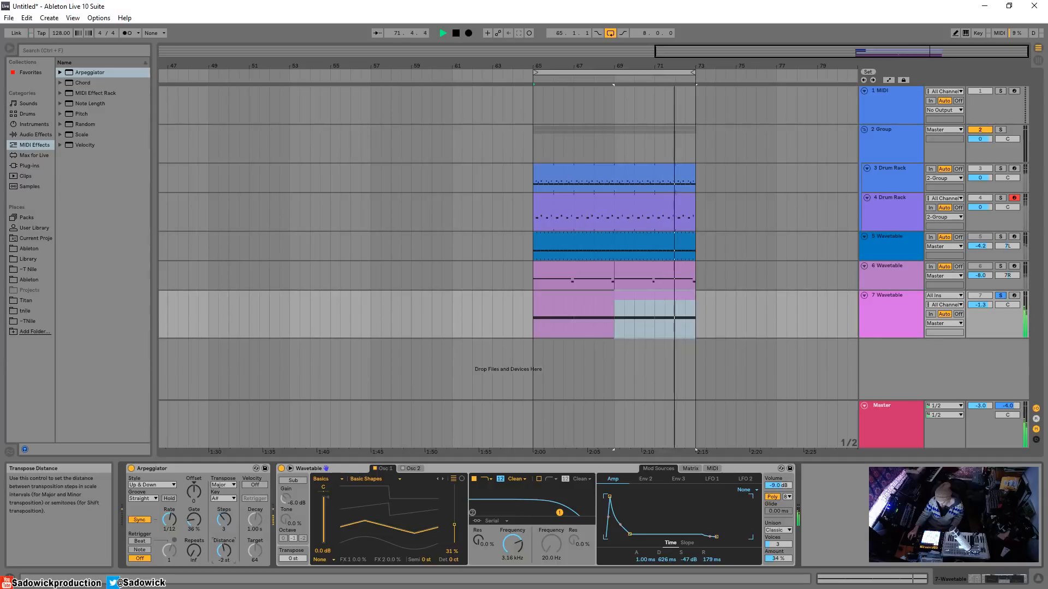
left_click(224, 486)
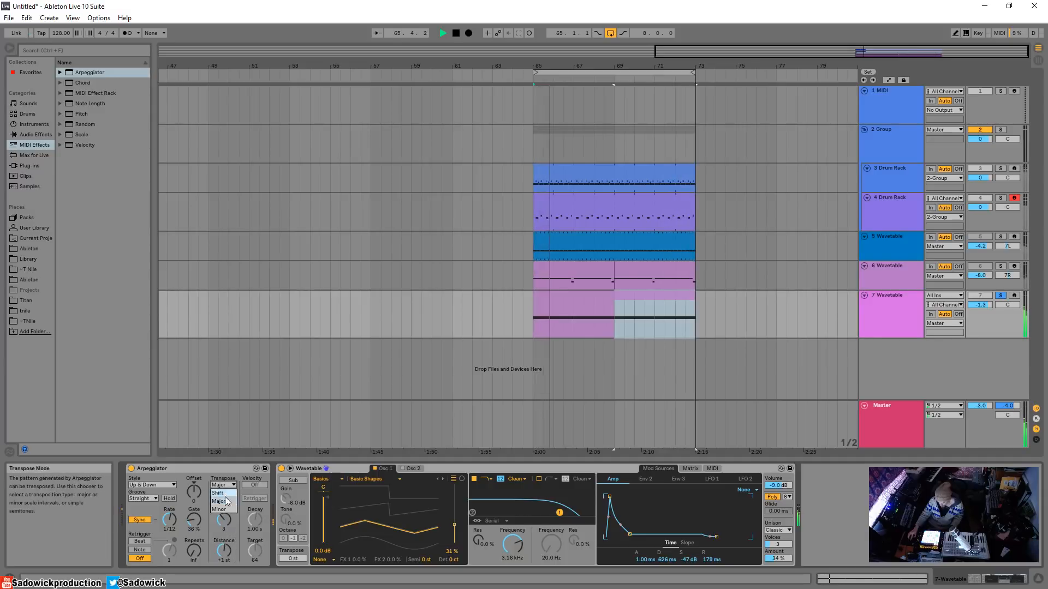
left_click(225, 511)
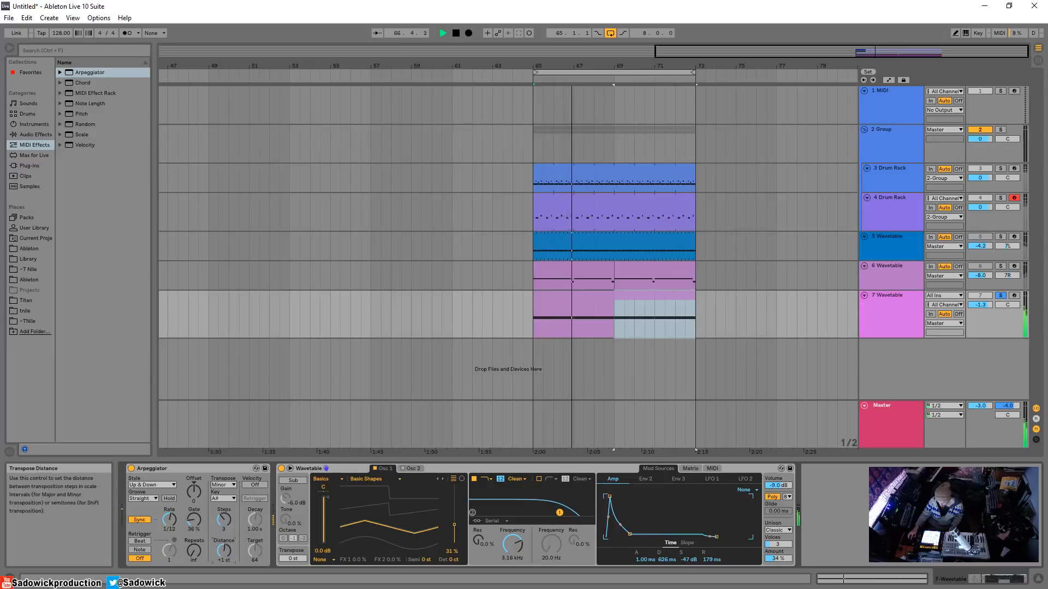
Lower track 7 to -3.9 dB against the full mix and solo it again.
left_click(1000, 296)
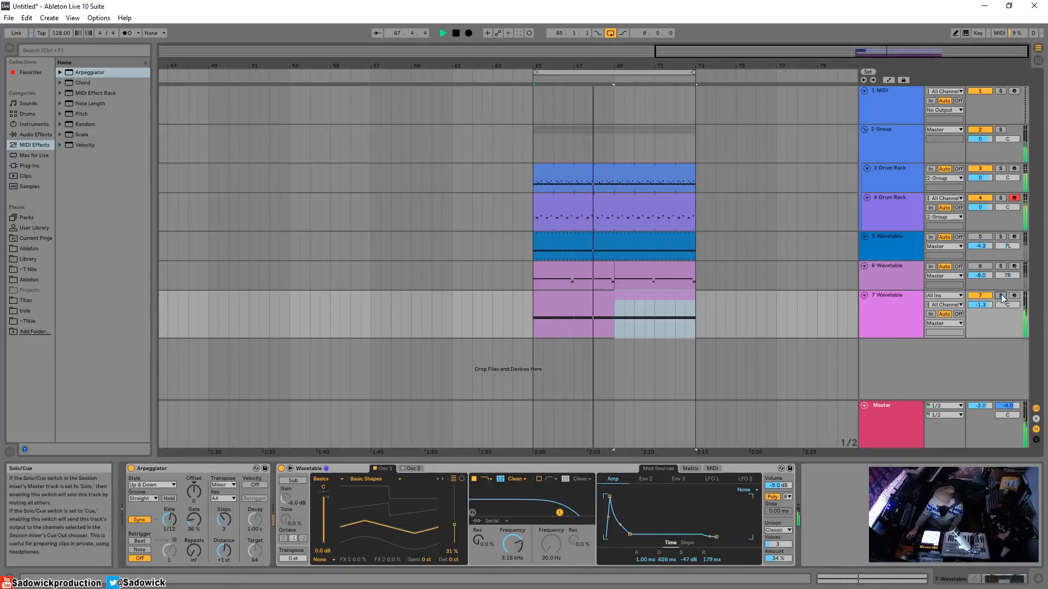
left_click_drag(980, 305, 980, 311)
left_click(1000, 296)
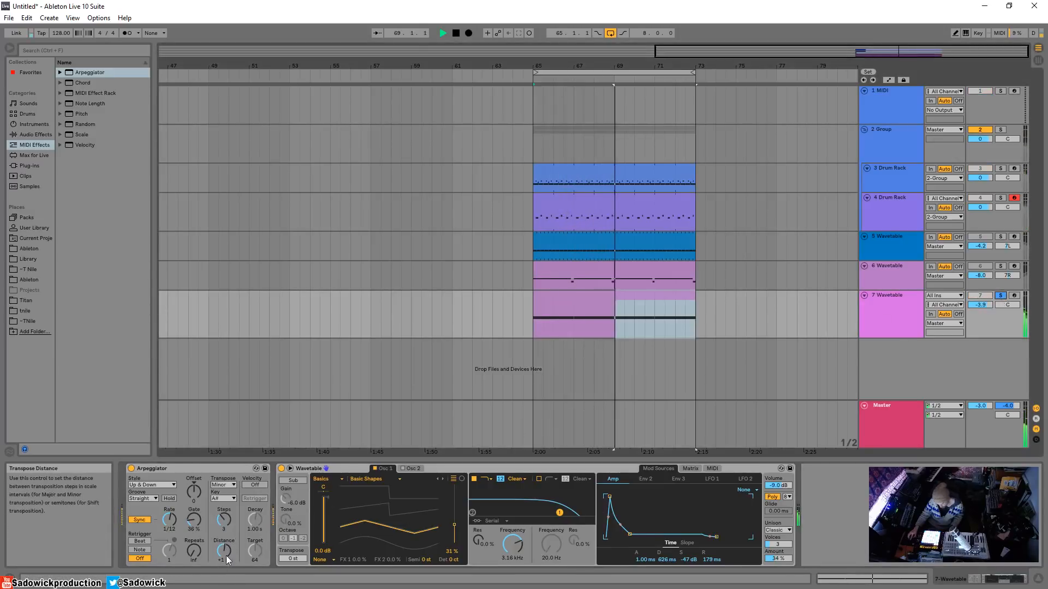
Try the Arpeggiator with gate 44%, 3 steps and distance +3 st, comparing rates 1/16 and 1/12.
key("space")
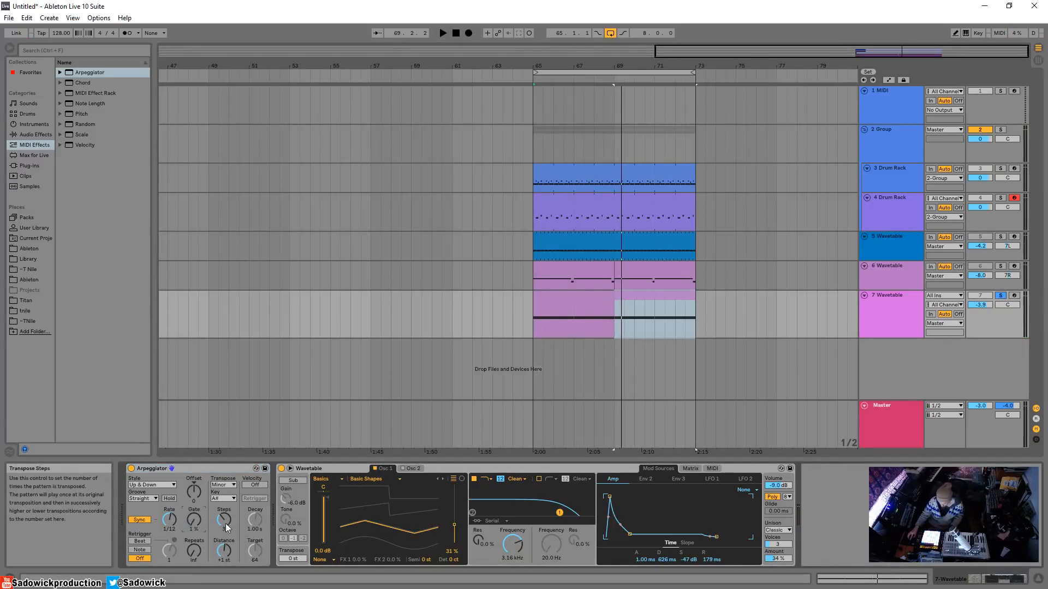
left_click_drag(223, 519, 194, 507)
key("space")
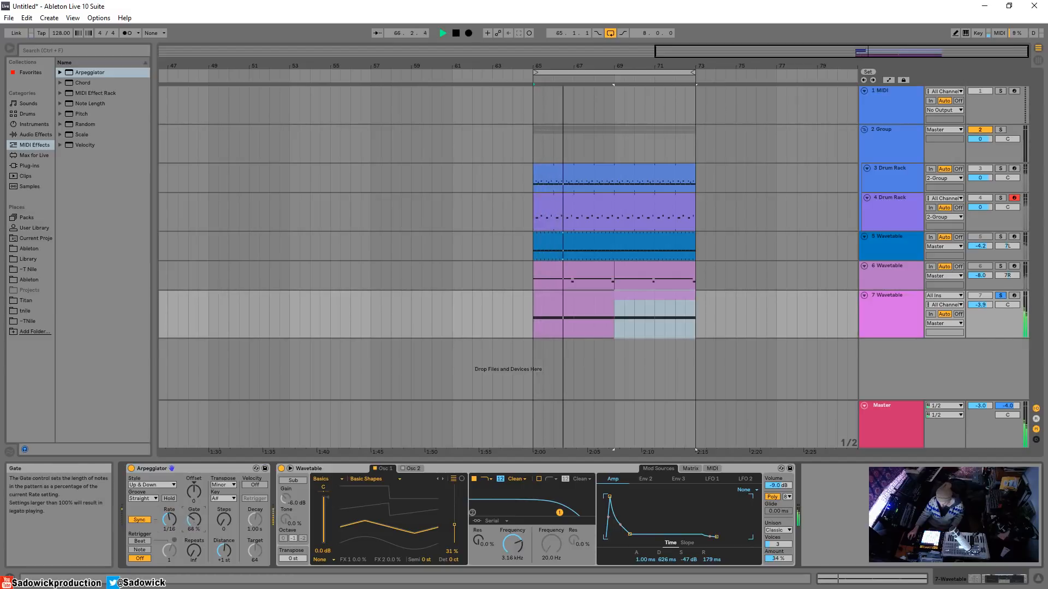
left_click_drag(224, 521, 223, 512)
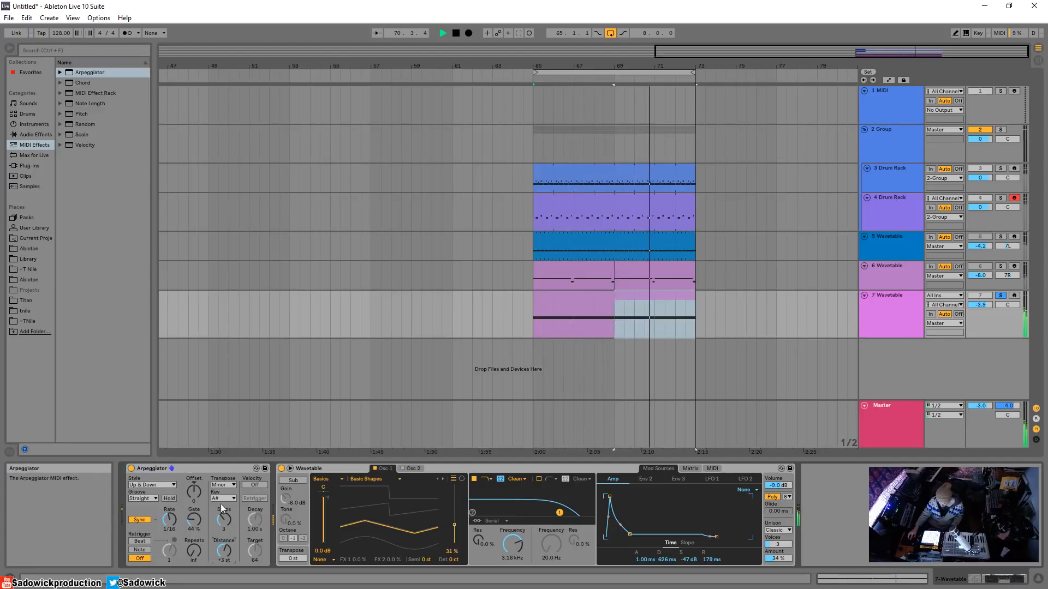
left_click_drag(175, 524, 176, 520)
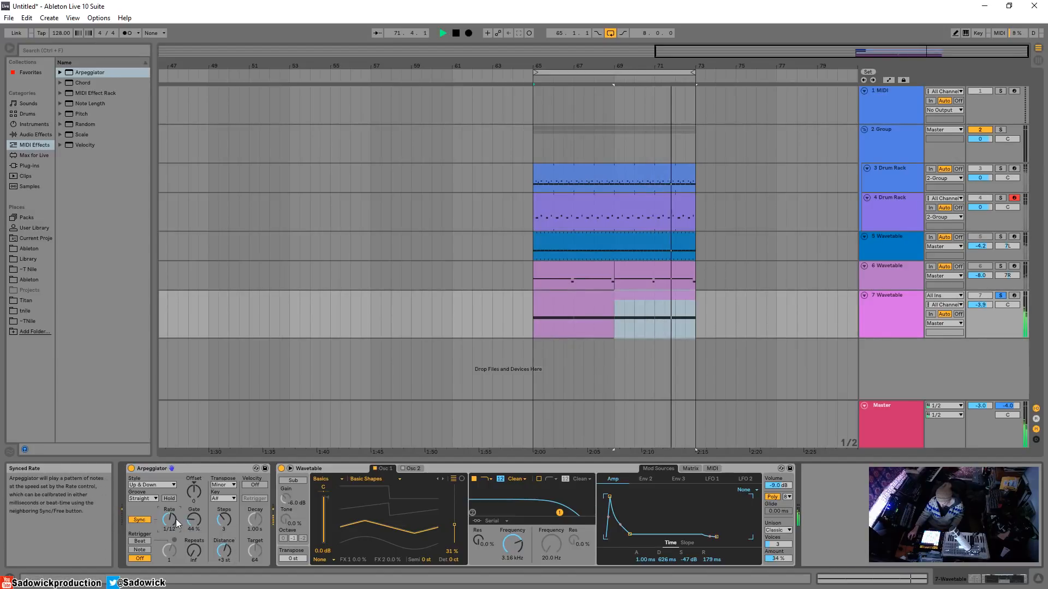
Add a second Arpeggiator before Wavetable at rate 1/32 and set the first one to rate 1/8 and gate 94%.
left_click_drag(90, 73, 343, 510)
left_click_drag(198, 526, 198, 500)
double_click(343, 519)
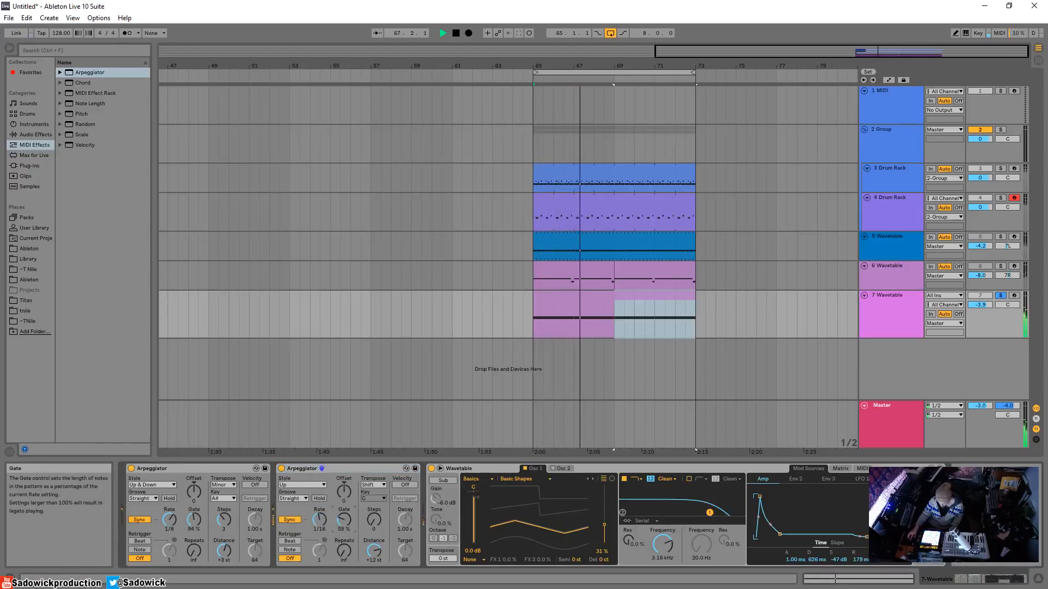
left_click_drag(374, 521, 374, 504)
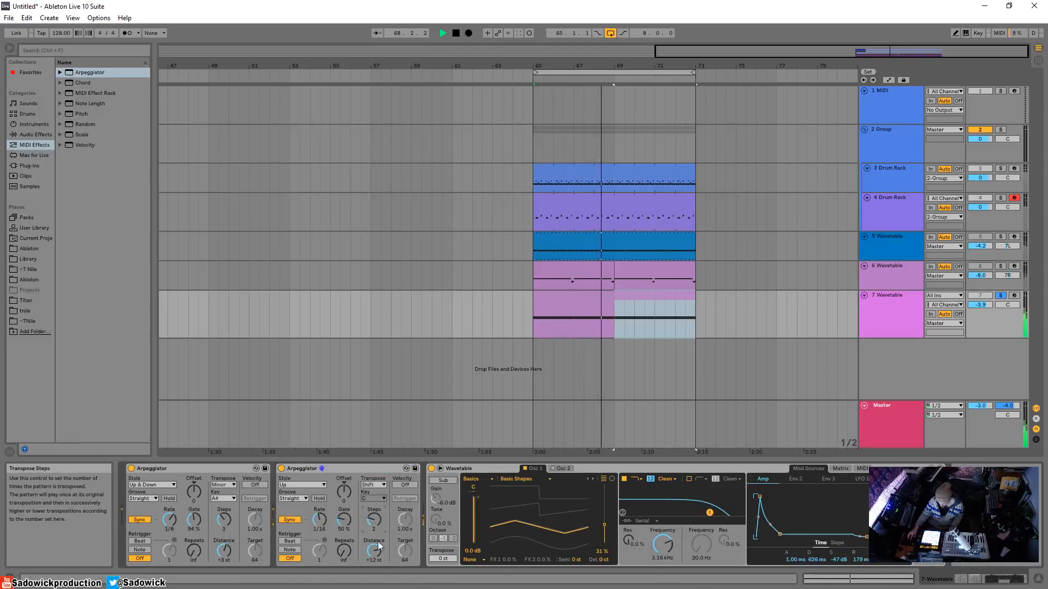
left_click_drag(375, 548, 374, 527)
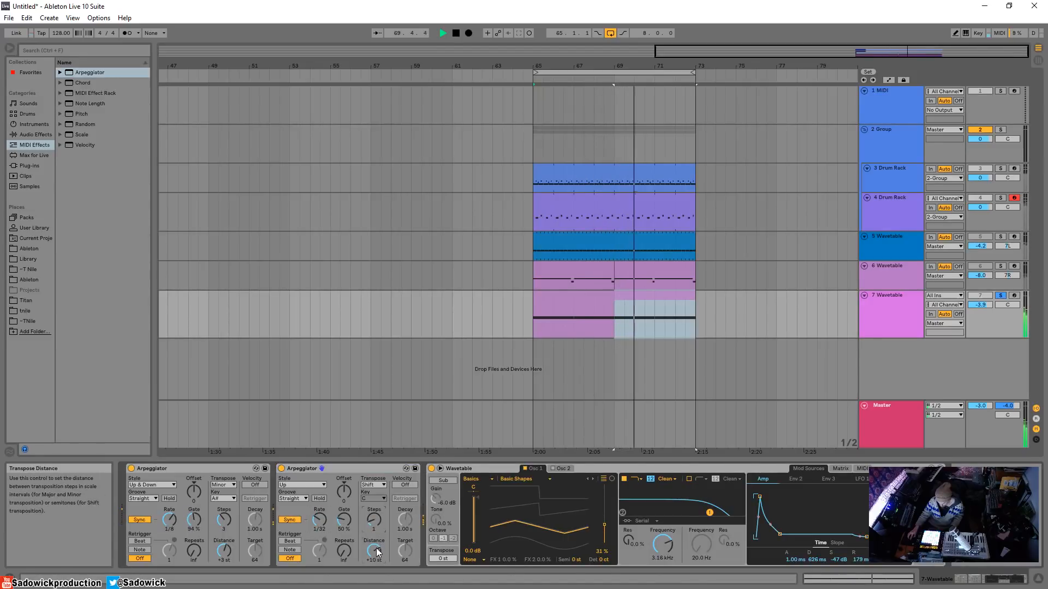
Switch the first Arpeggiator to Shift transposition with 2 steps and distance +12 st.
left_click(228, 486)
left_click(227, 492)
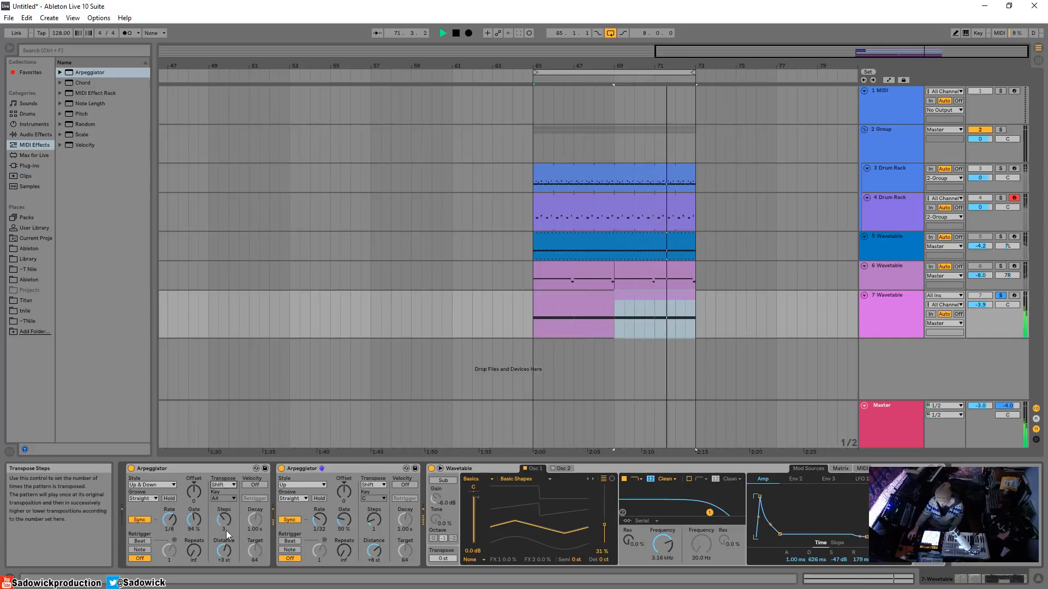
left_click_drag(226, 531, 226, 525)
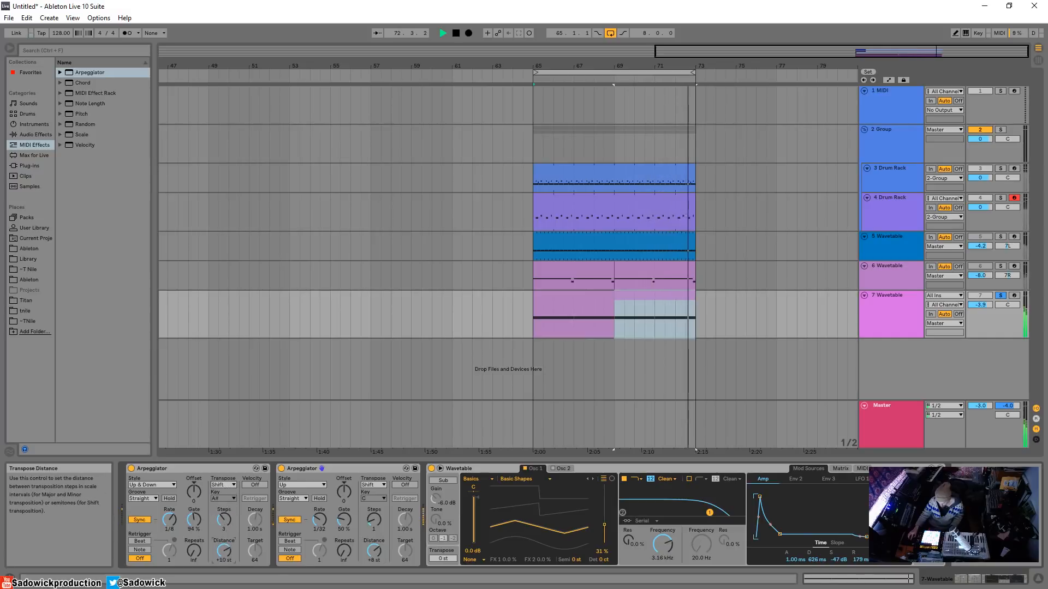
left_click_drag(226, 525, 224, 514)
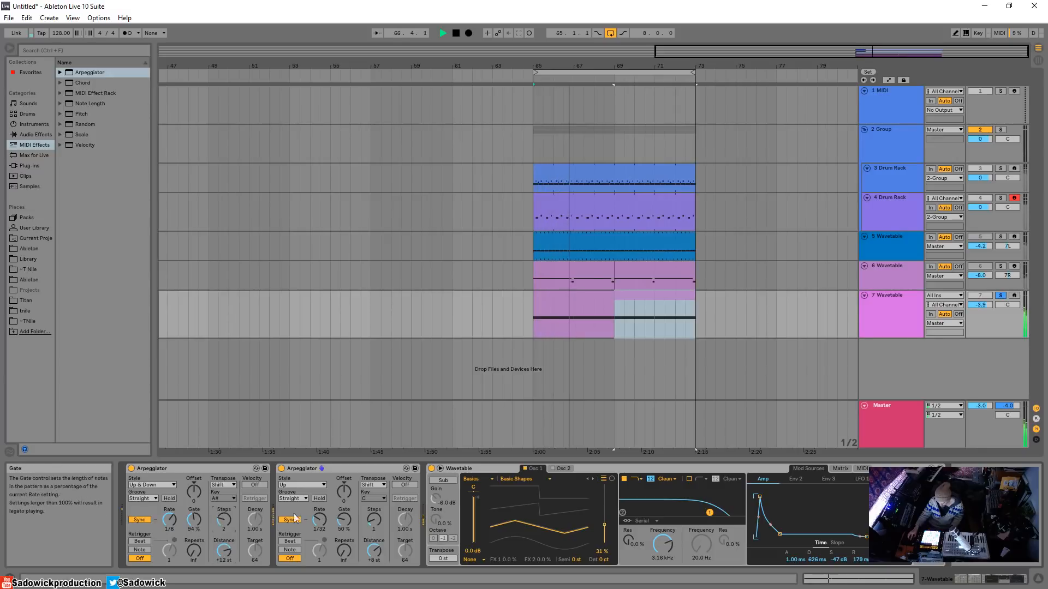
Set the second Arpeggiator to 3 steps with distance -12 st and check track 7 briefly in the full mix.
left_click_drag(374, 550, 374, 558)
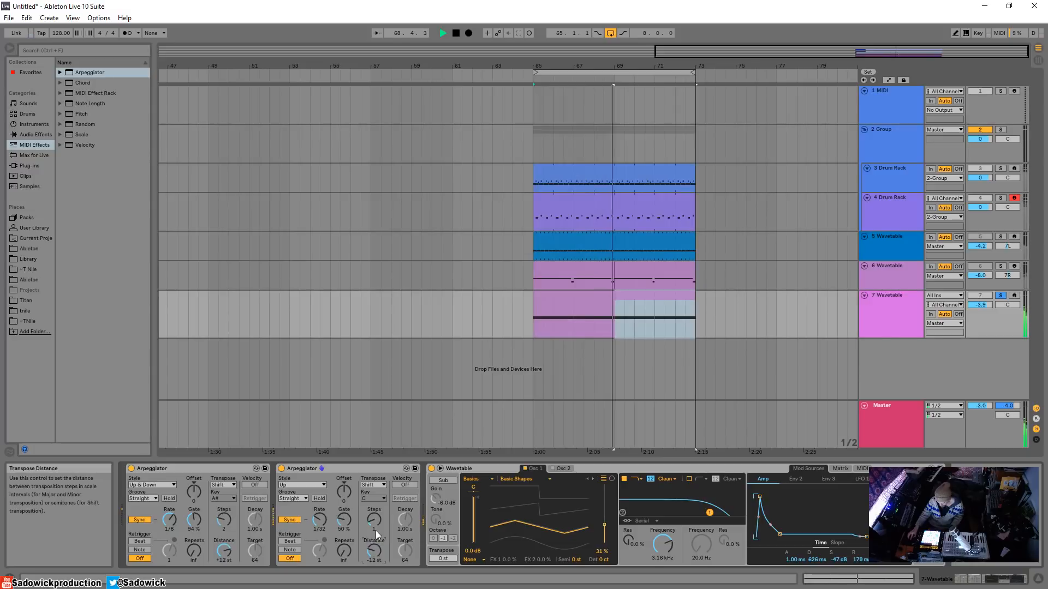
left_click_drag(376, 533, 376, 522)
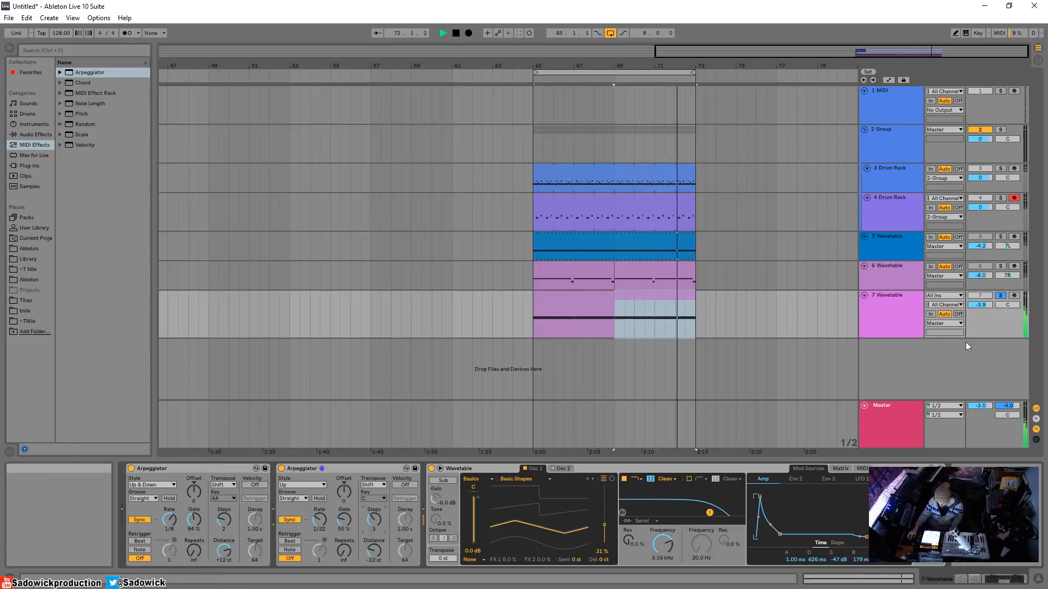
left_click(1000, 296)
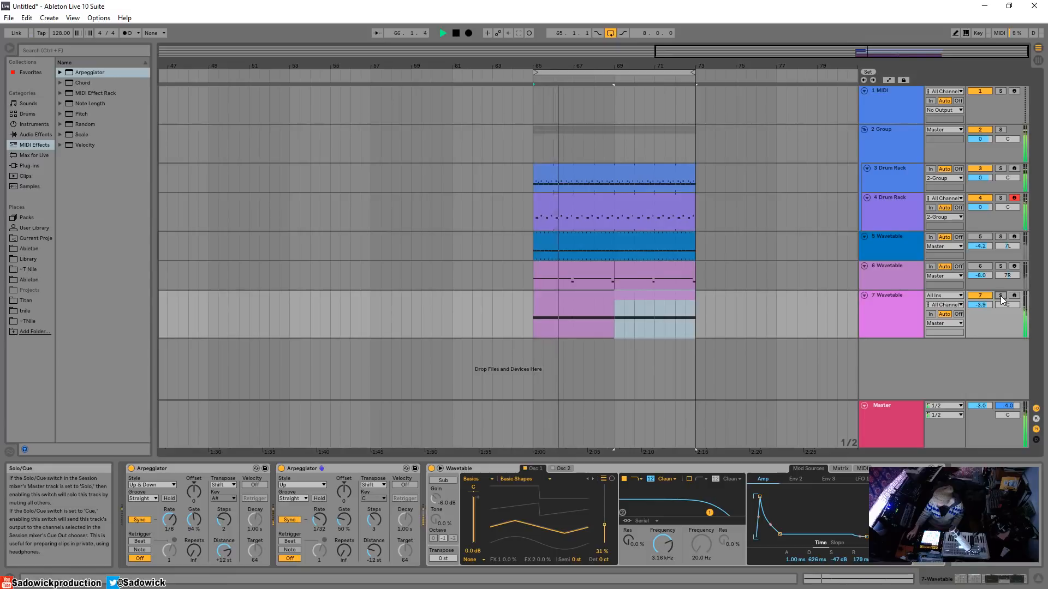
left_click(1001, 296)
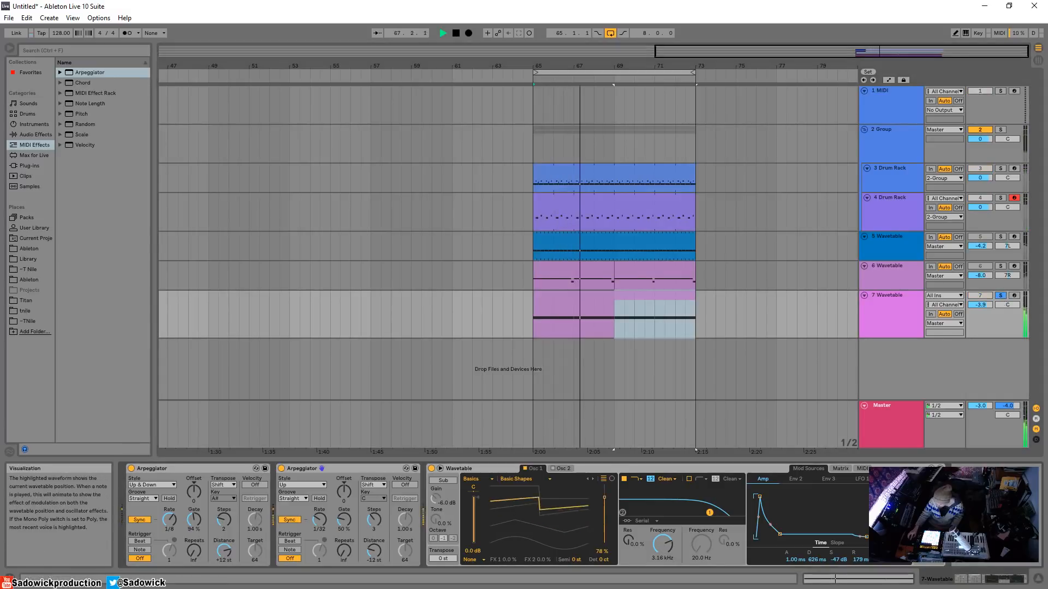
Set the Wavetable's Osc 1 position to 67% and fold both Arpeggiators.
left_click(168, 469)
key("Delete")
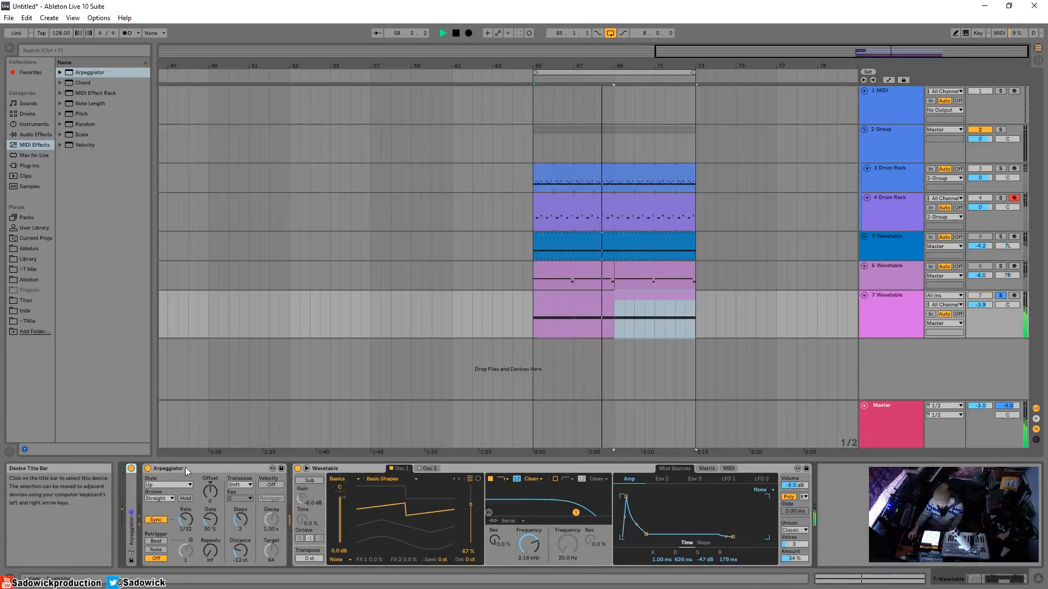
double_click(185, 468)
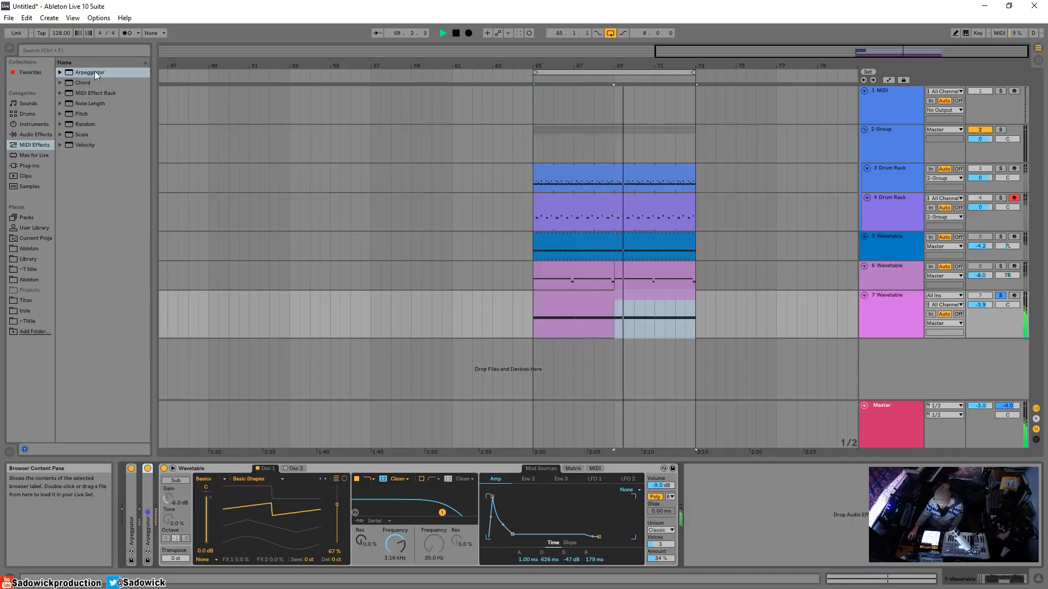
Try a Chord effect with Shift 1 at +7 st ahead of the Arpeggiators, then remove it.
left_click_drag(80, 83, 141, 523)
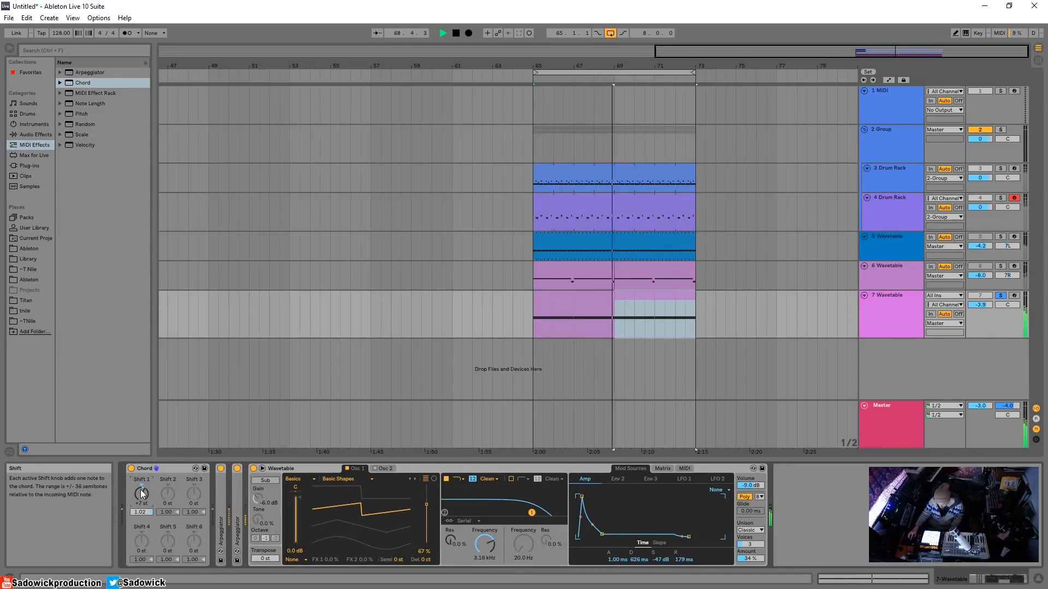
right_click(153, 471)
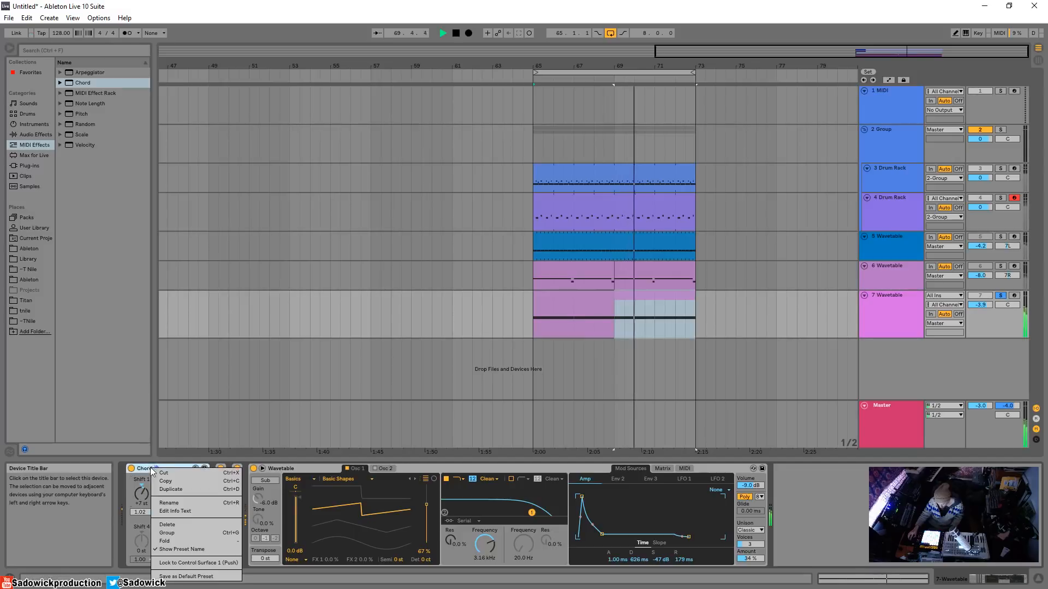
left_click(173, 472)
key("space")
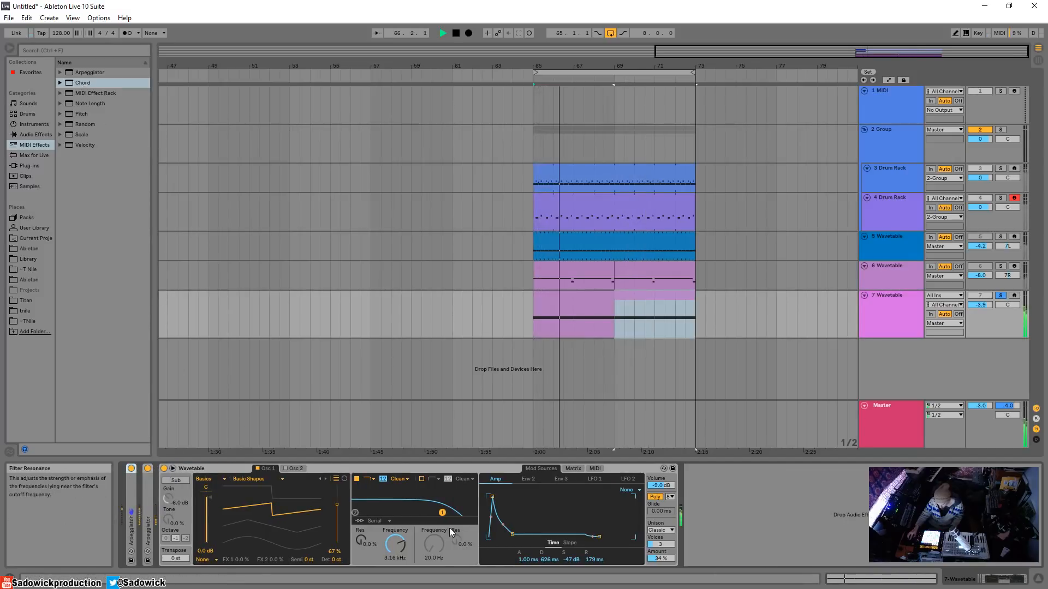
Set the Wavetable amp envelope to 272 ms decay and -inf dB sustain, and the filter frequency to 3.52 kHz.
left_click_drag(514, 536, 500, 537)
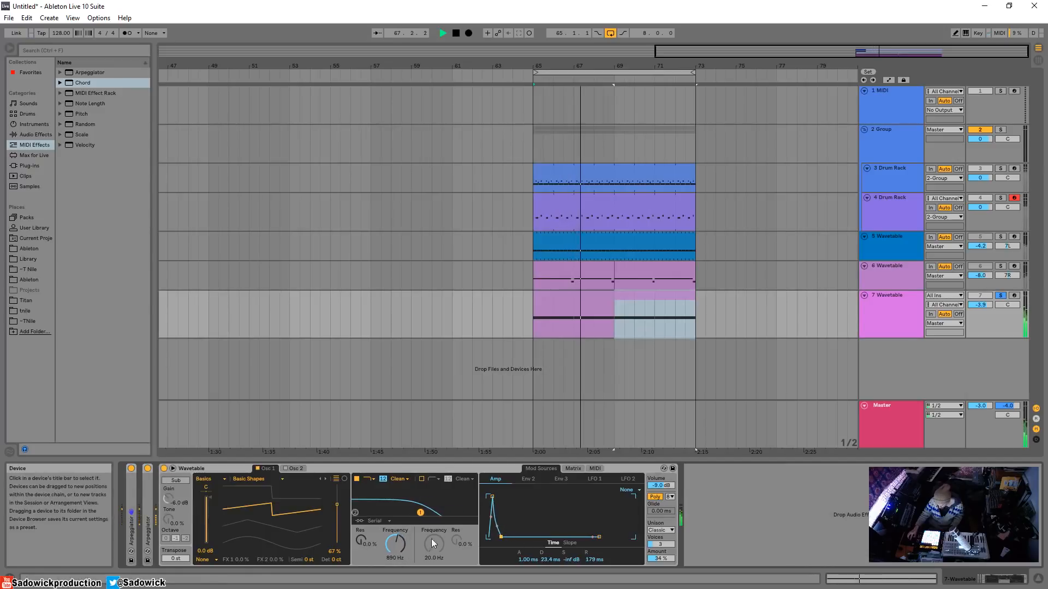
left_click_drag(391, 544, 392, 522)
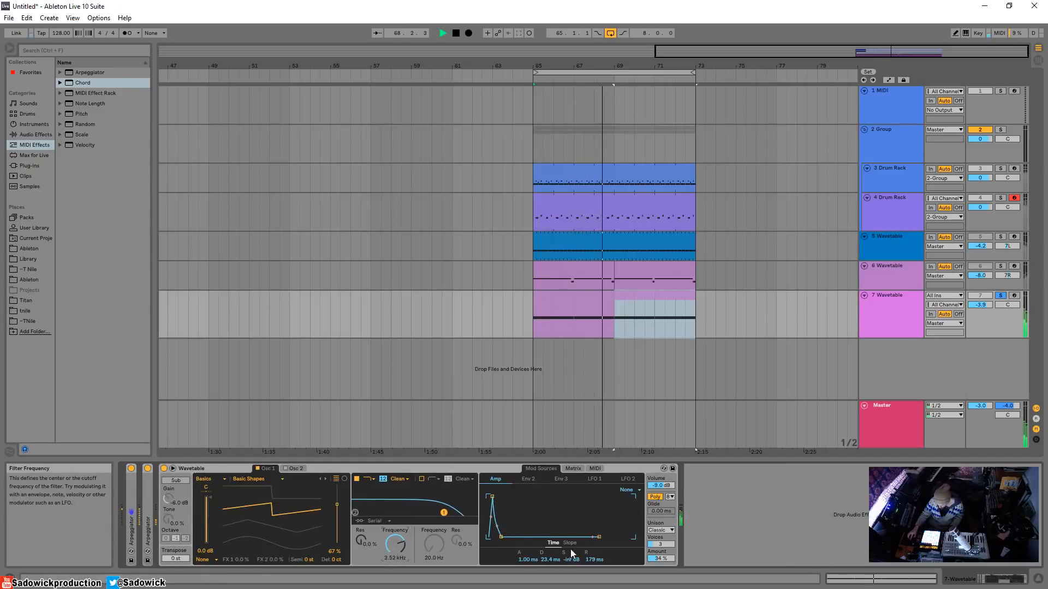
left_click_drag(501, 537, 509, 537)
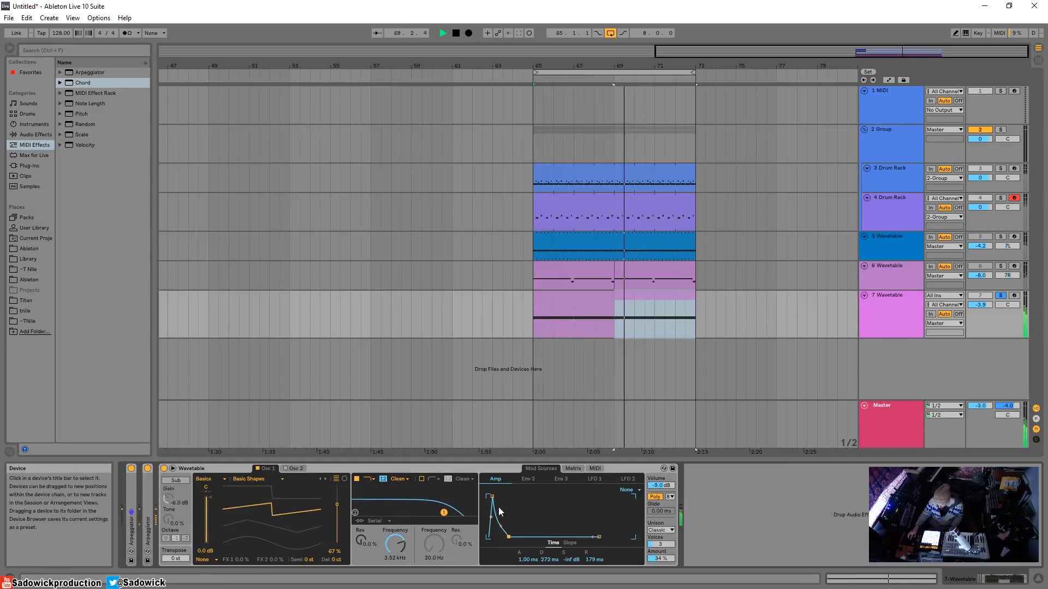
Insert a third Arpeggiator at the start of track 7's device chain.
left_click_drag(94, 73, 127, 528)
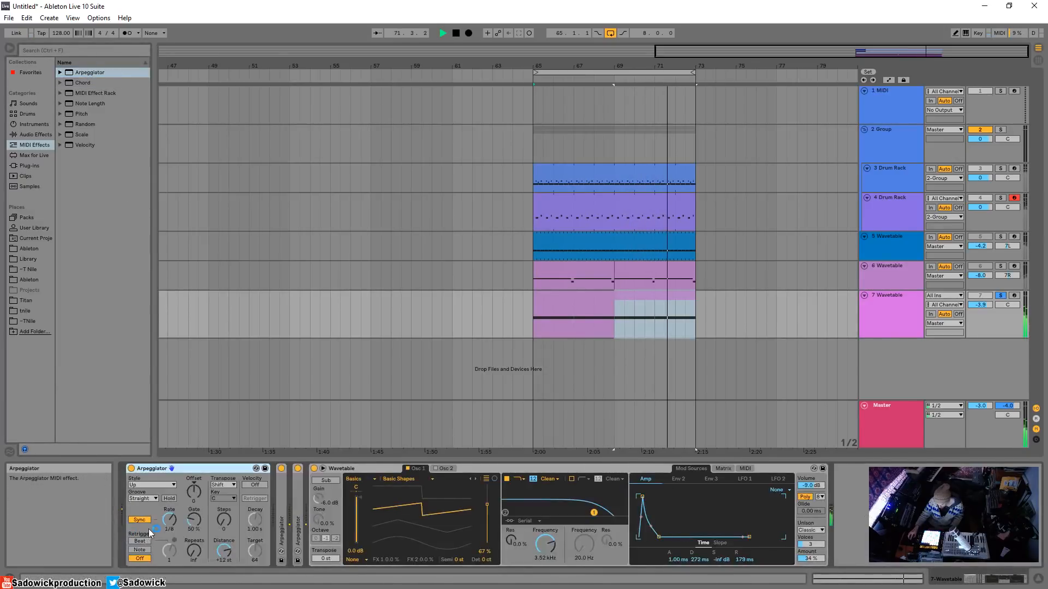
Restart playback and set the first Arpeggiator's rate to 1/4 and its gate to 99%.
key("space")
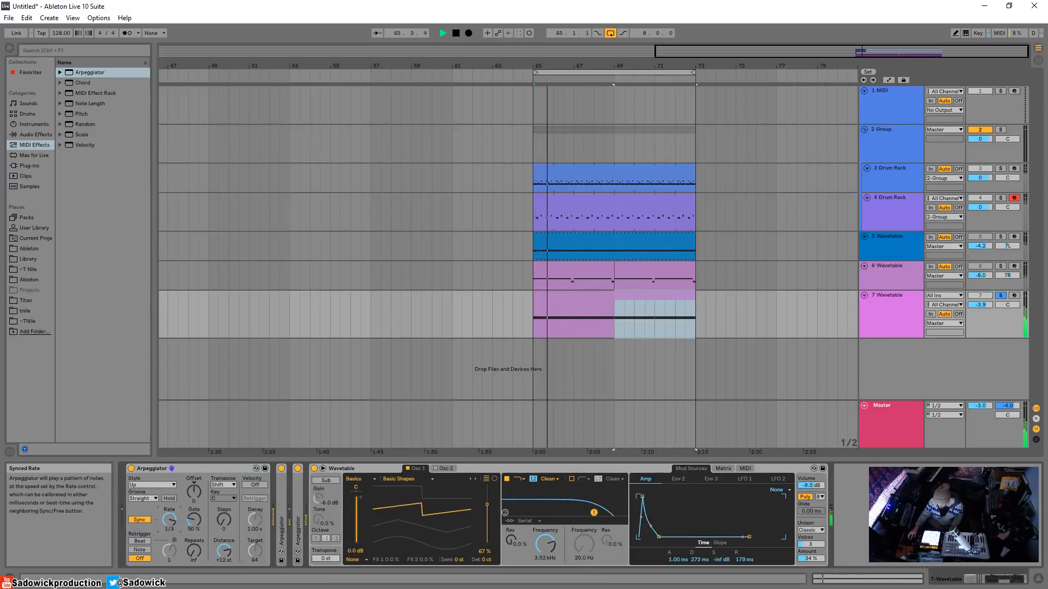
left_click_drag(169, 520, 193, 500)
left_click(224, 519)
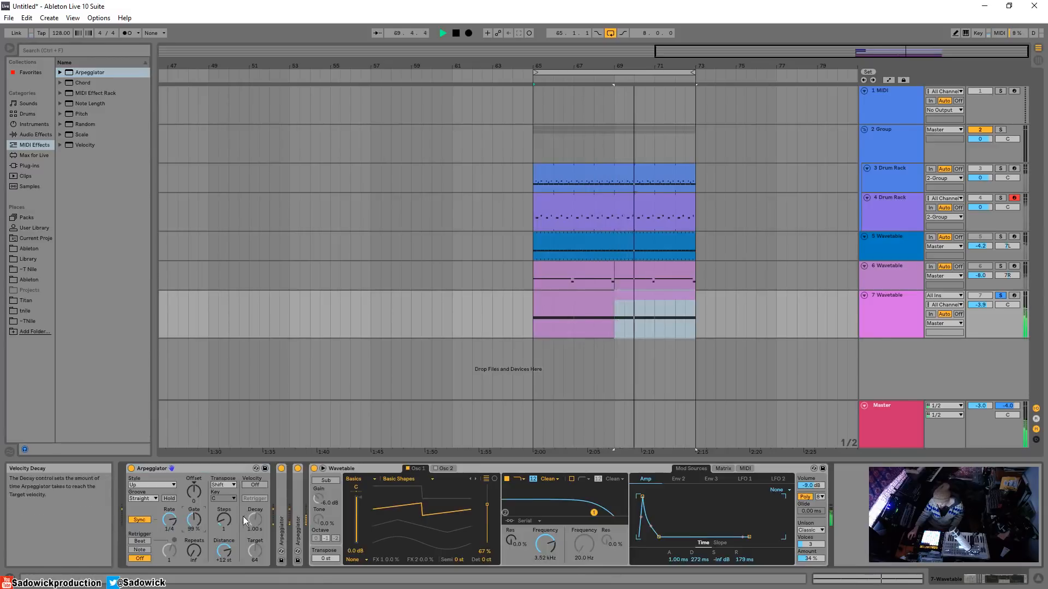
Unfold the second and third Arpeggiators and set their gates to 99% and 97%.
double_click(280, 484)
left_click_drag(353, 520, 344, 515)
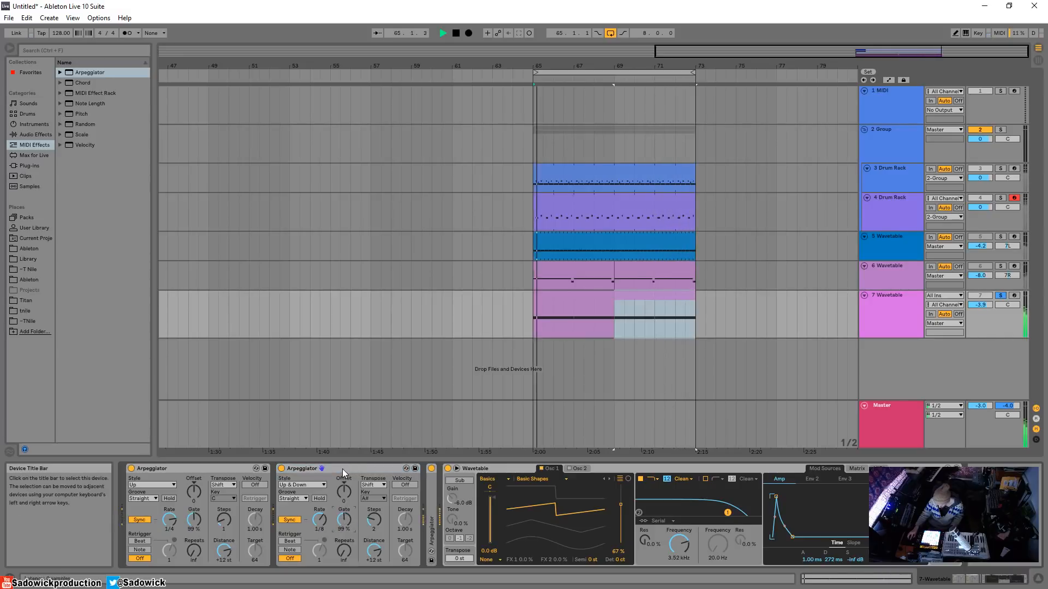
double_click(431, 493)
scroll(501, 520, "up", 5)
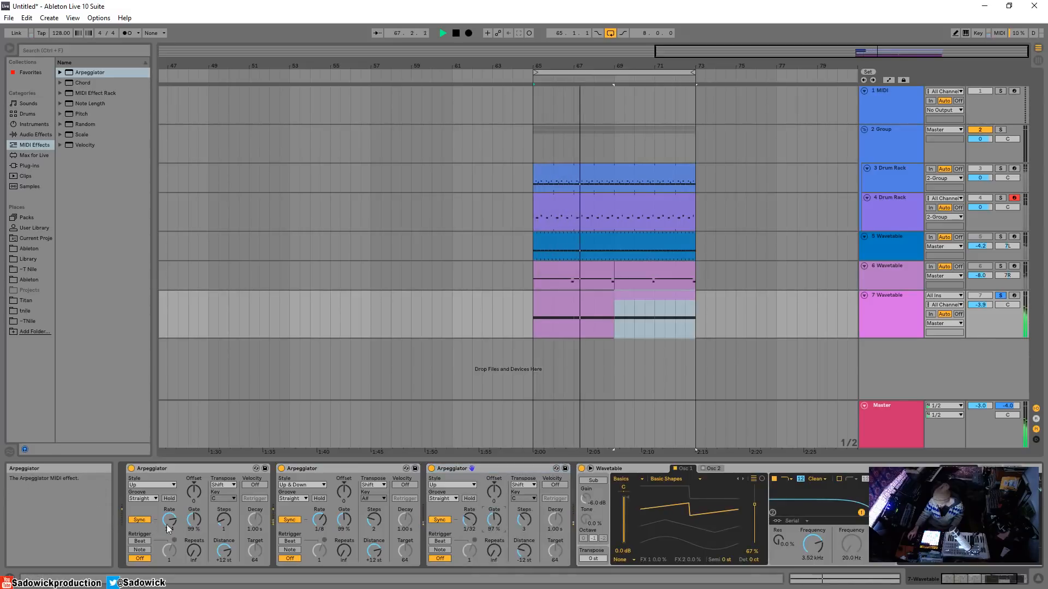
Try different transpose step counts up to 4 on the first Arpeggiator and set its rate to 1/8.
left_click_drag(223, 520, 223, 516)
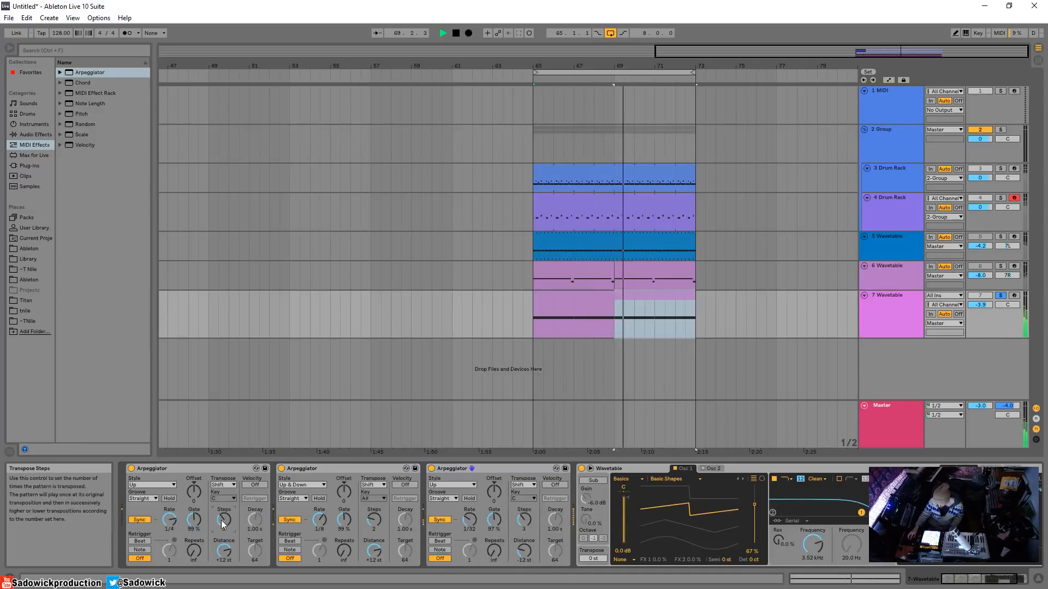
left_click_drag(221, 521, 222, 511)
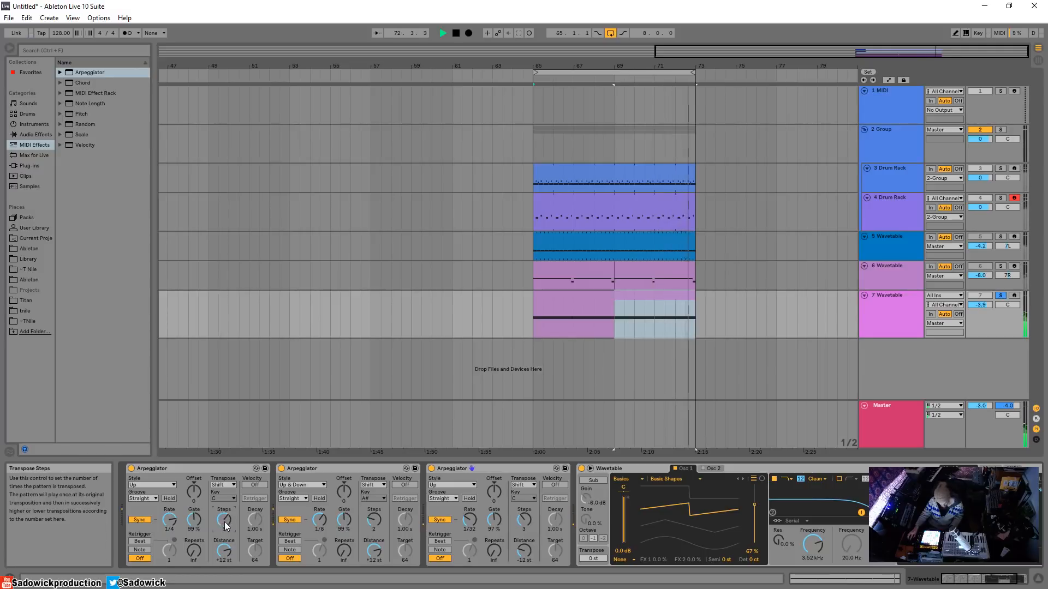
left_click_drag(224, 519, 169, 526)
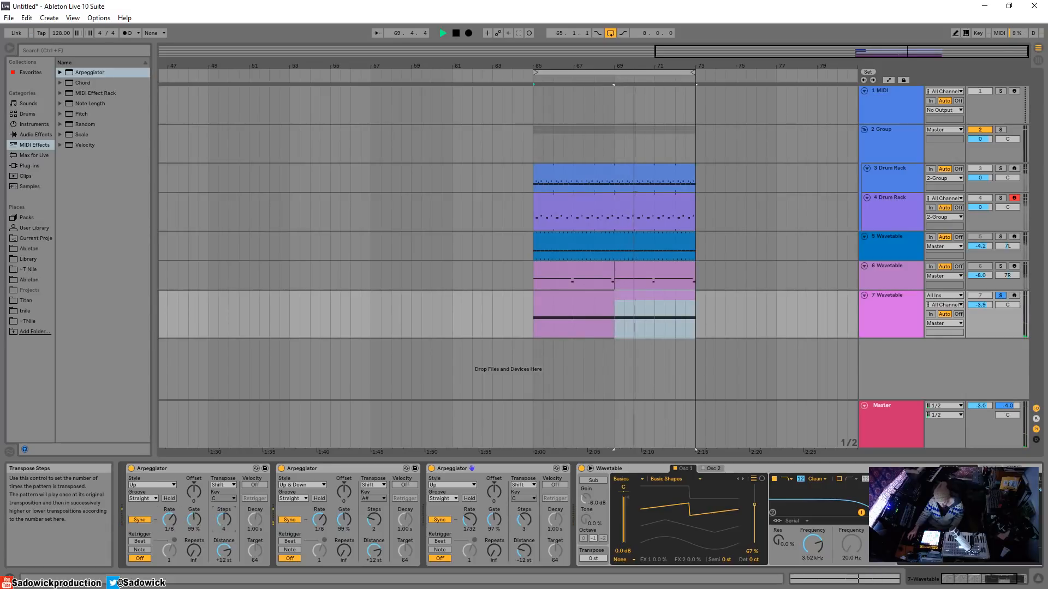
left_click_drag(215, 520, 228, 532)
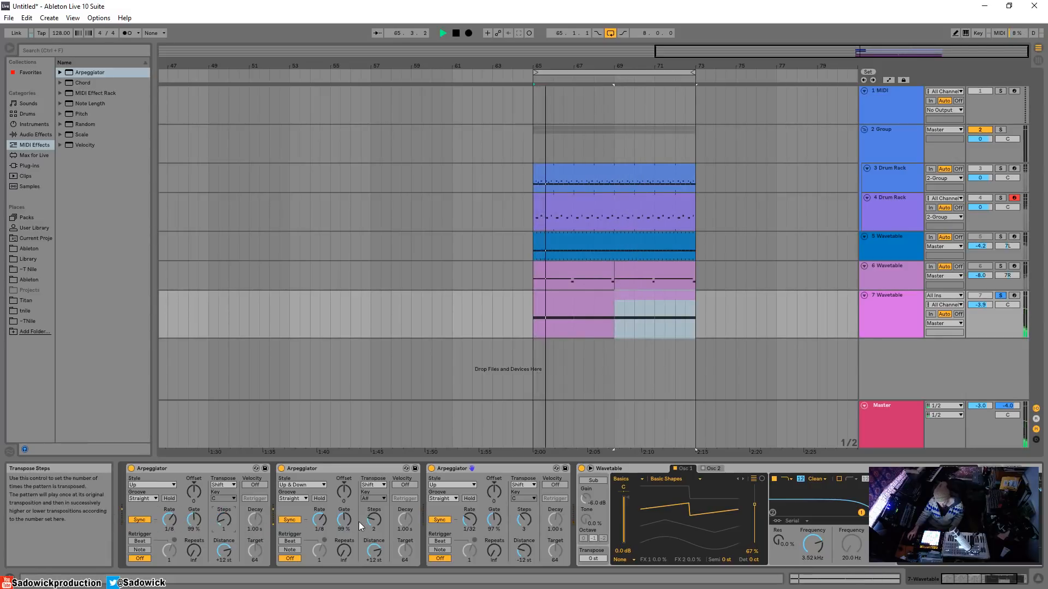
Set the first Arpeggiator to rate 1/6 and gate 101%, the second to 1/16 and 107%, and the third's gate to 104%.
mouse_move(343, 520)
left_mouse_down()
mouse_move(343, 530)
mouse_move(344, 519)
left_mouse_up()
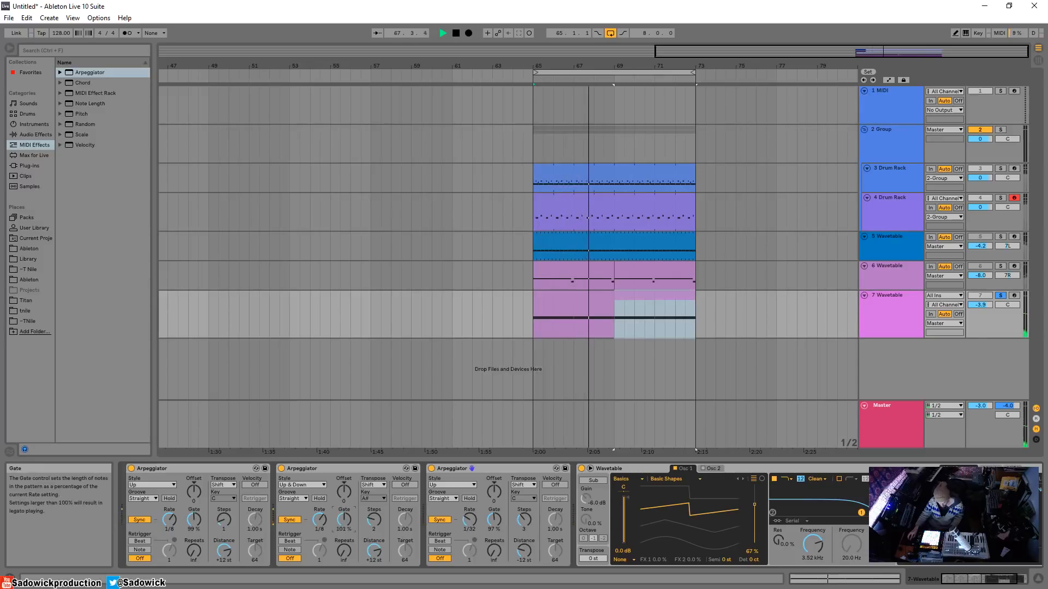
left_click_drag(170, 520, 193, 518)
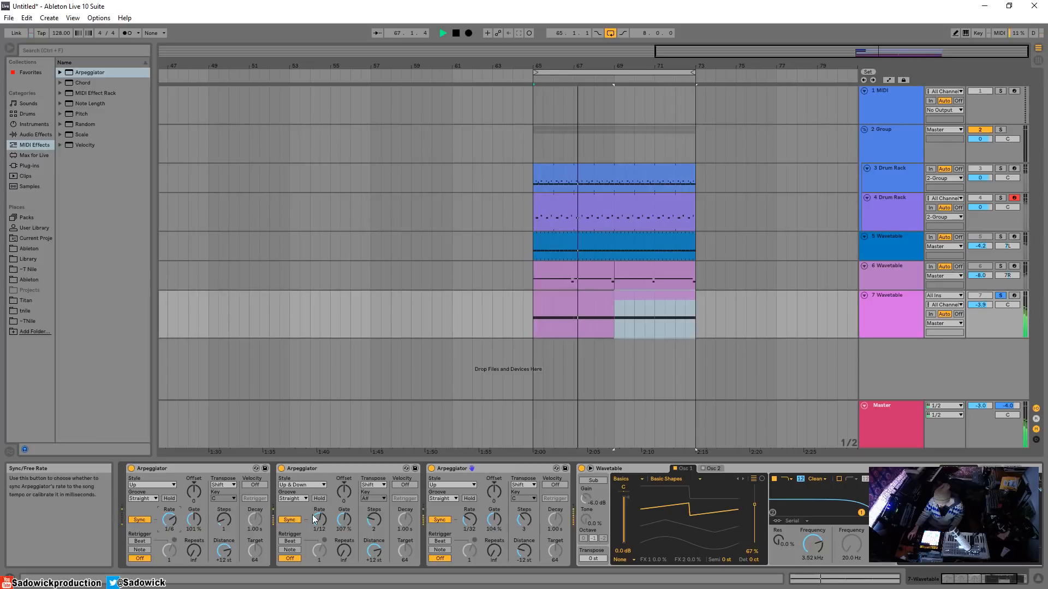
left_click_drag(319, 519, 318, 527)
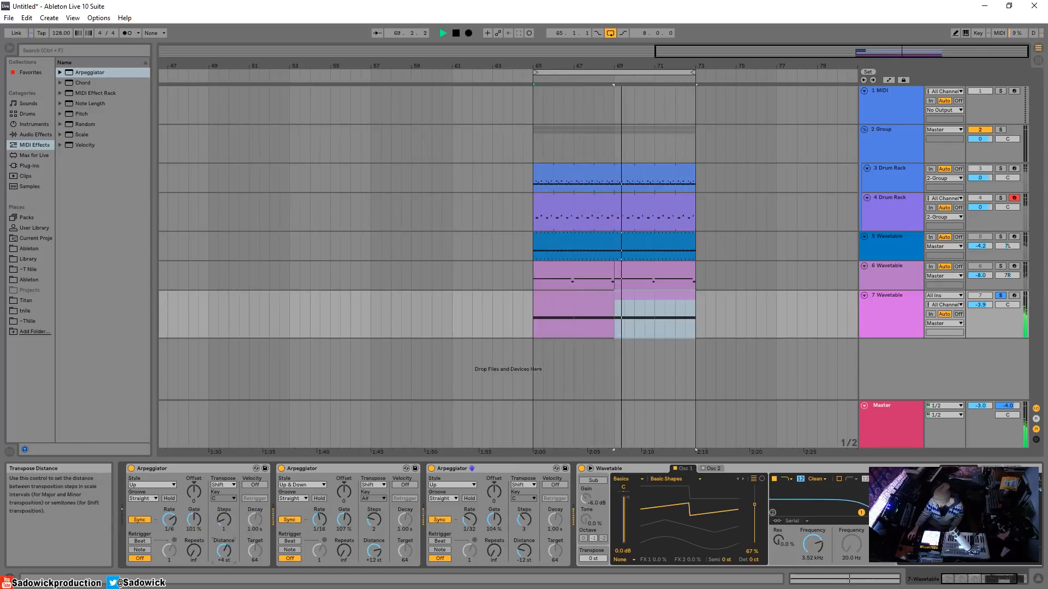
Try a +4 st transpose distance on the first Arpeggiator and cut that device from the chain.
left_click_drag(223, 550, 224, 564)
right_click(197, 465)
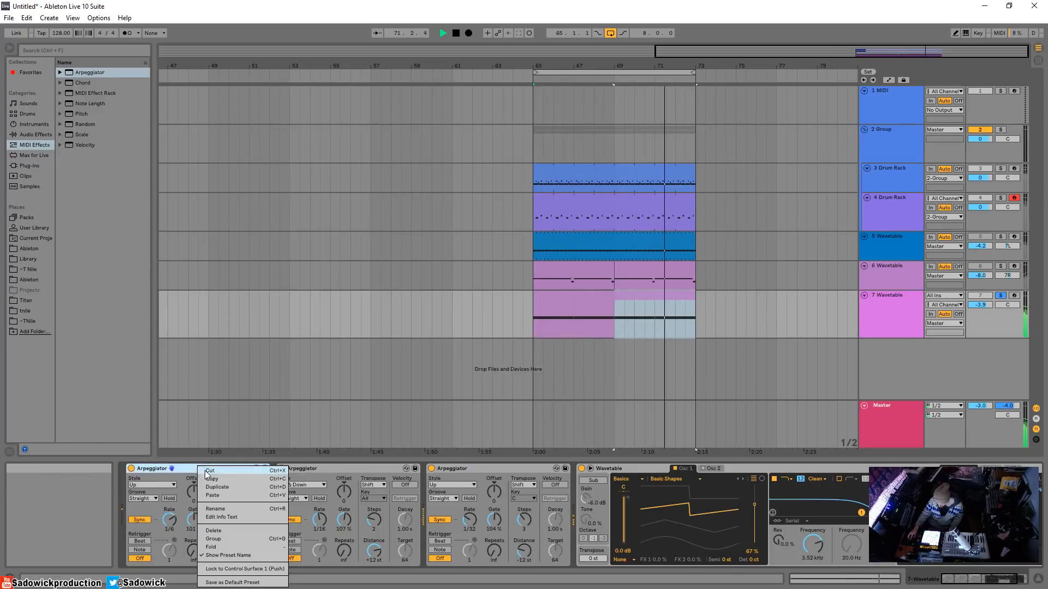
left_click(205, 470)
key("space")
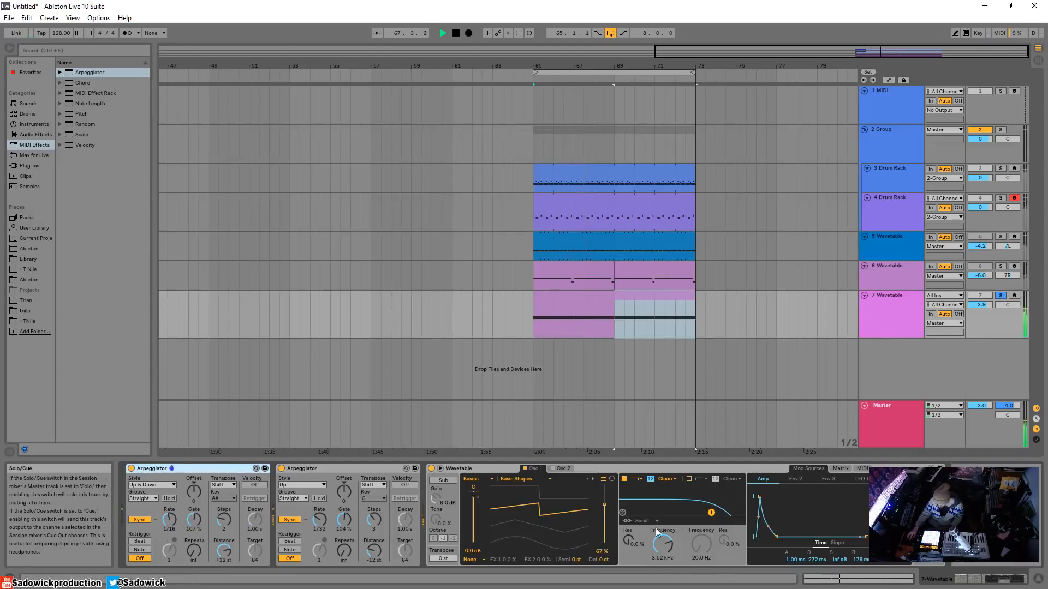
Set Wavetable's oscillator 1 position to 78%, filter 1 frequency to 265 Hz and resonance to 27%, and show Env 2.
left_click_drag(539, 516, 539, 510)
left_click_drag(662, 544, 634, 523)
left_click(793, 480)
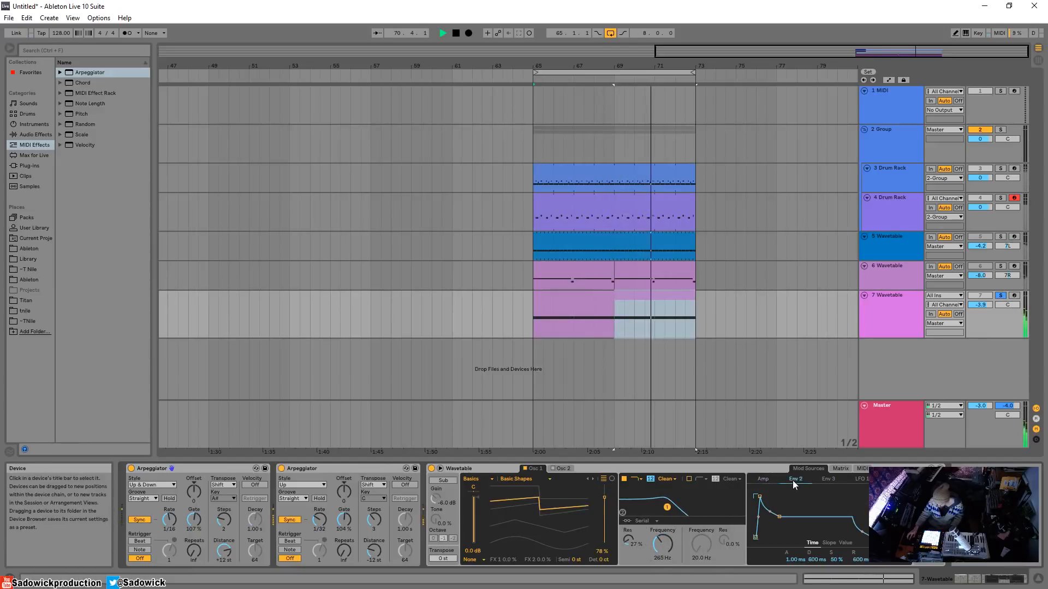
Fold both Arpeggiators and open Wavetable's expanded view.
double_click(336, 468)
double_click(221, 468)
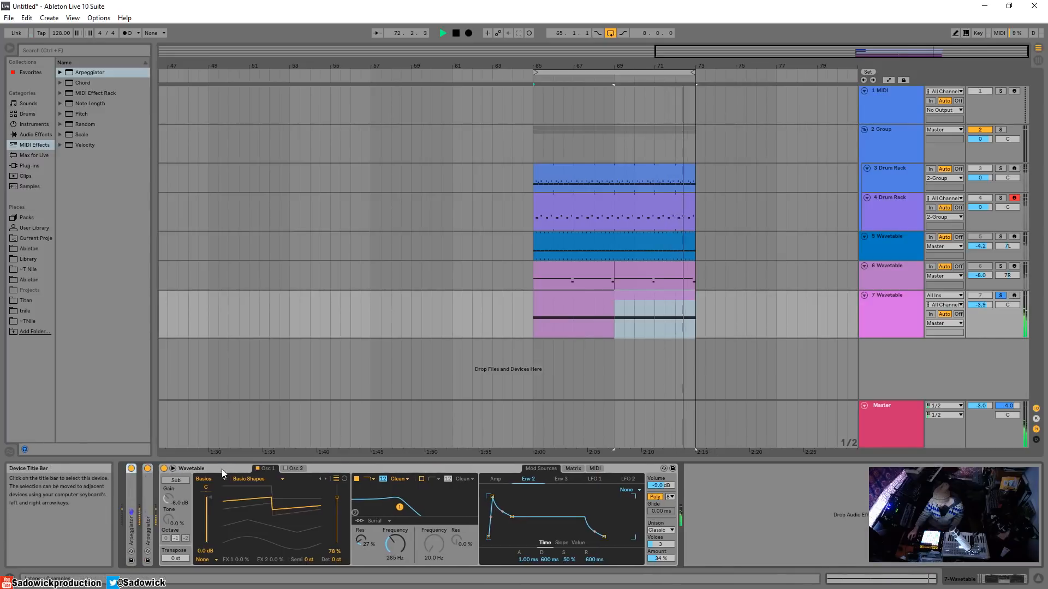
left_click(173, 468)
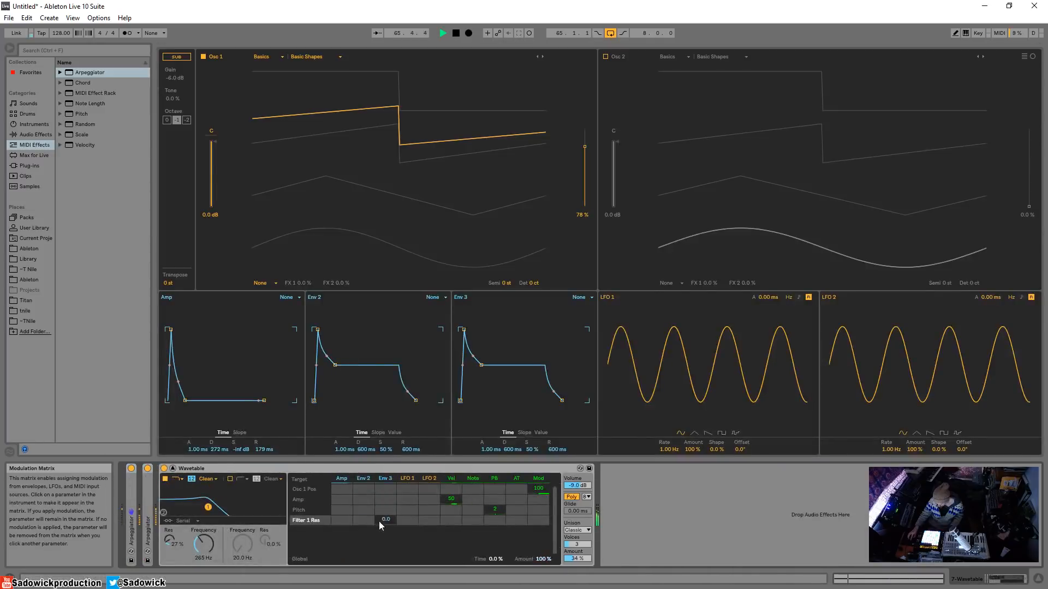
Set Env 2's sustain to 0%, try it on Filter 1 Res at 58, and reset that modulation to default.
left_click_drag(335, 364, 348, 400)
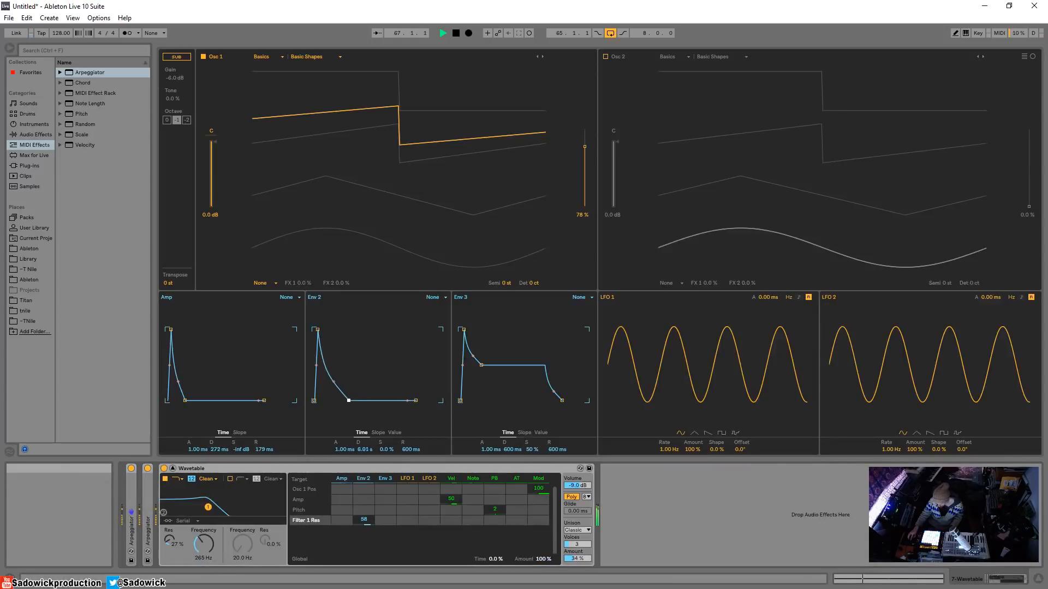
right_click(364, 519)
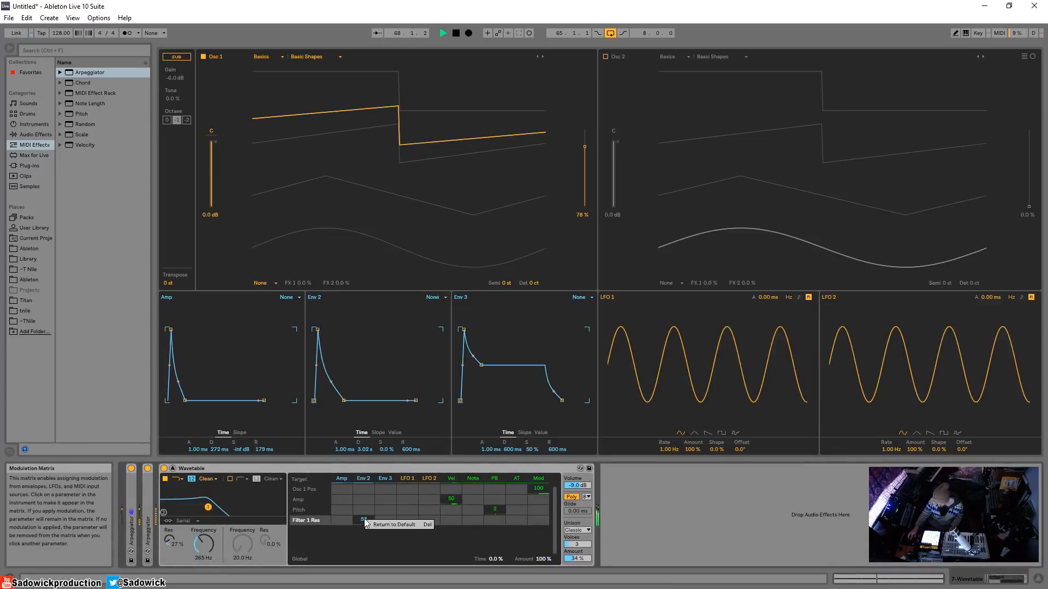
left_click(377, 525)
Set filter 1 frequency to 369 Hz, modulate it with Env 2 by 38, and shorten Env 2's decay to 112 ms.
left_click(203, 544)
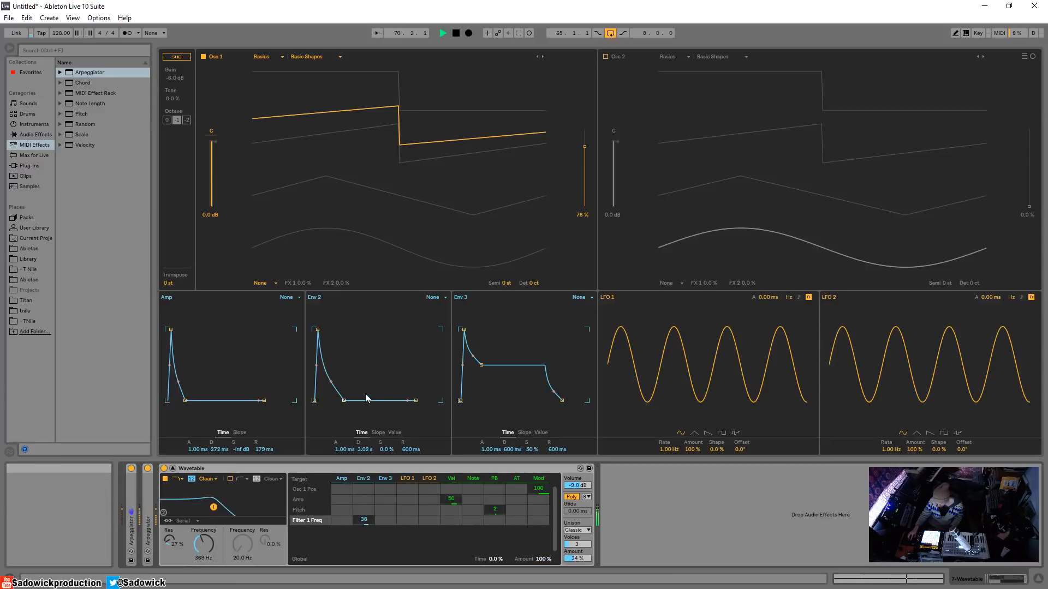
left_click_drag(344, 402, 329, 400)
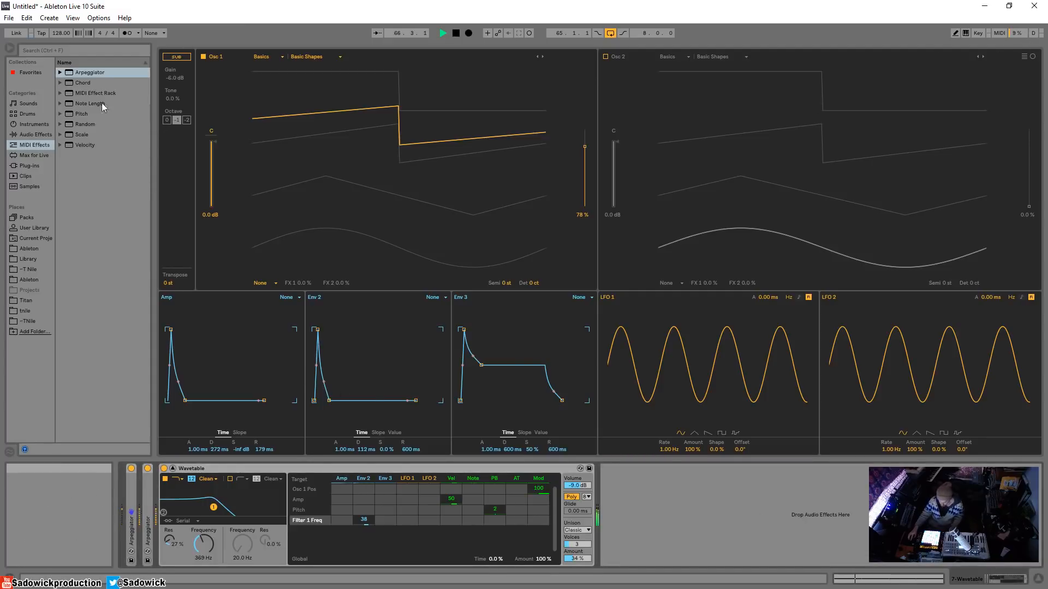
Add a Pitch MIDI effect before Wavetable, set it to -12 st, and fold it.
left_click_drag(79, 114, 223, 516)
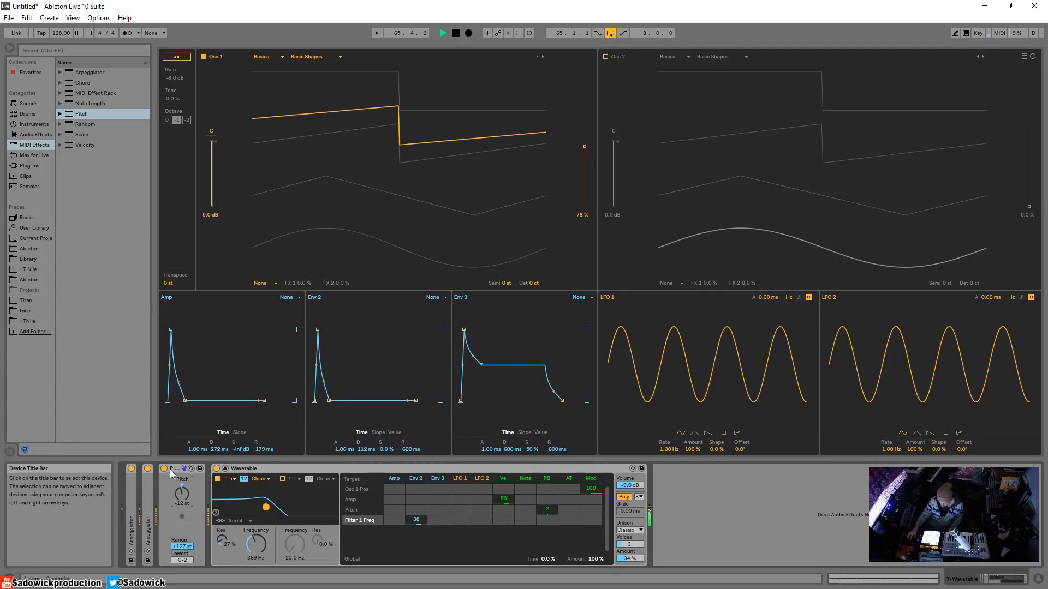
double_click(174, 470)
Try a Random MIDI effect before Wavetable with 38% chance and 3 choices, and cut it again.
left_click(79, 73)
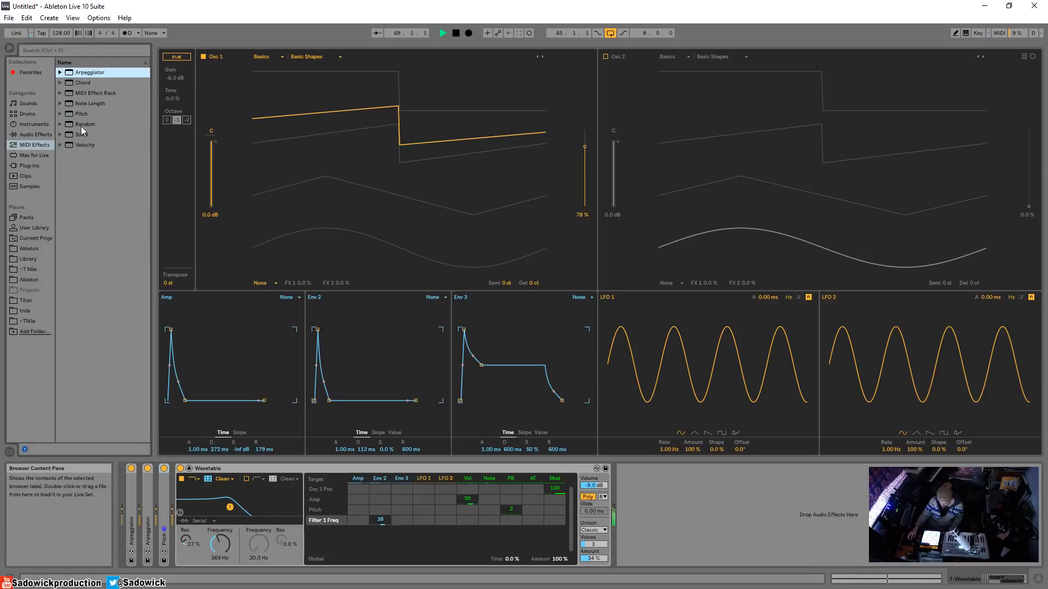
left_click_drag(82, 126, 195, 472)
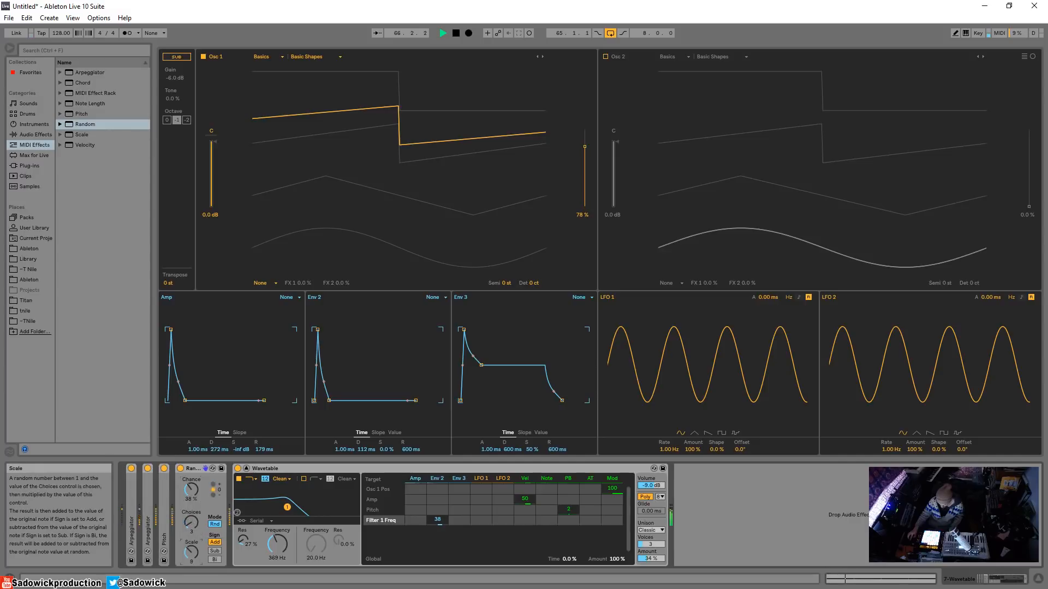
right_click(193, 470)
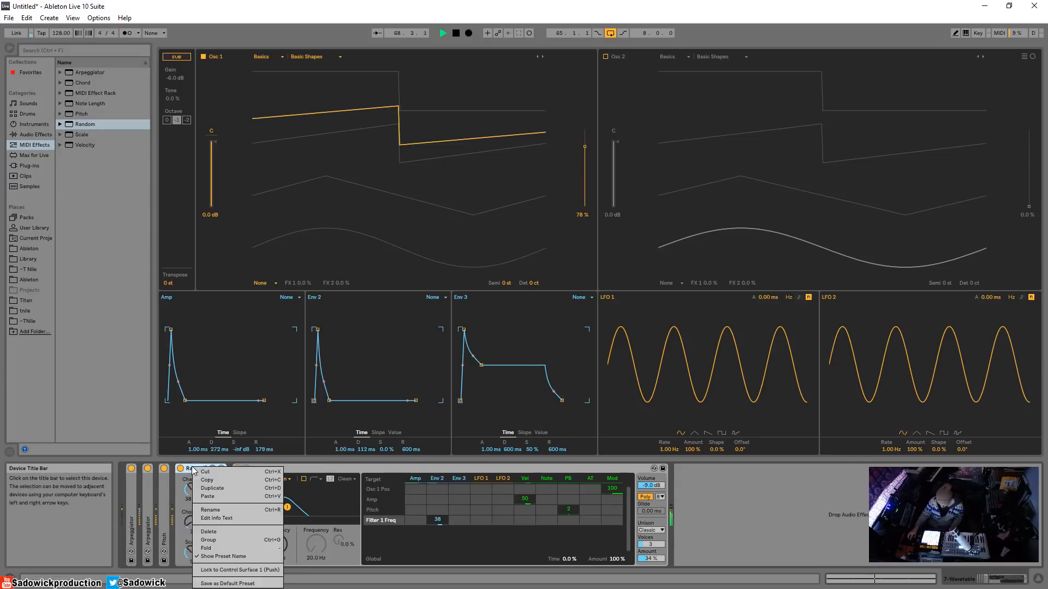
left_click(201, 475)
Try a Scale MIDI effect before Wavetable with base A#, and cut it again.
double_click(108, 136)
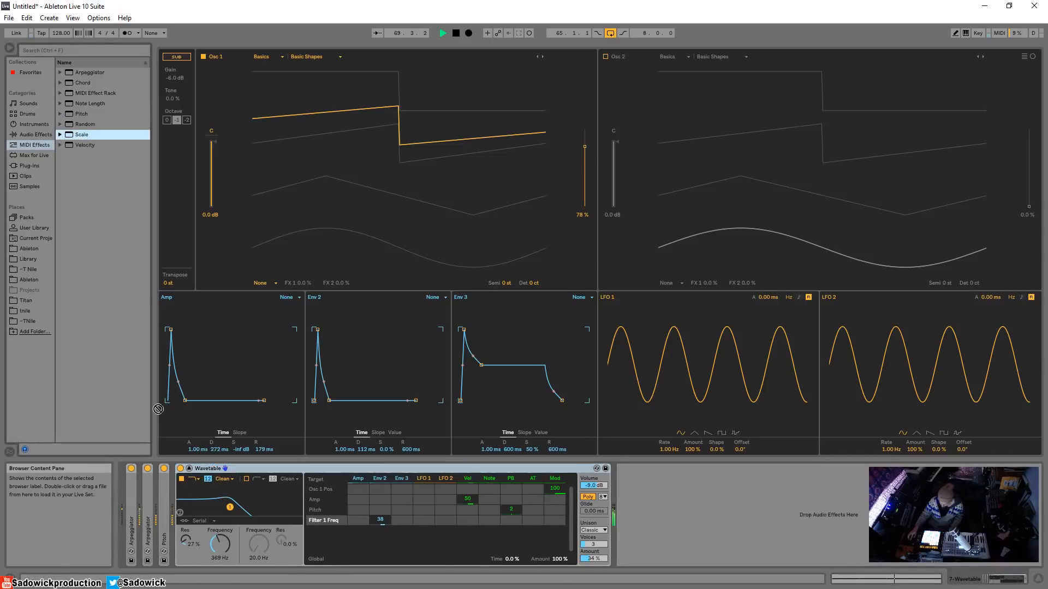
left_click_drag(284, 498, 284, 464)
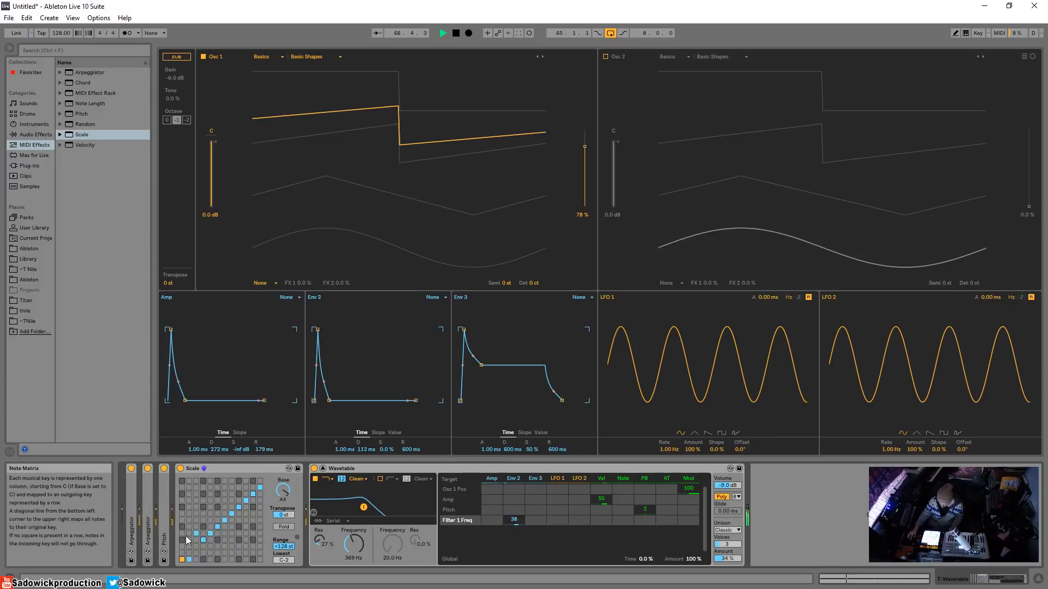
right_click(228, 482)
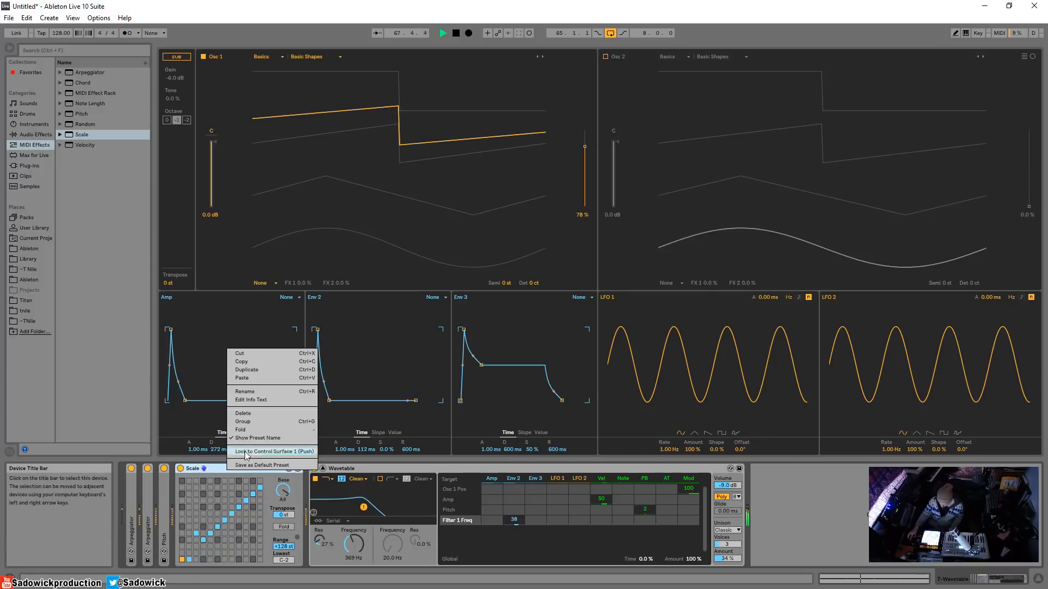
left_click(251, 356)
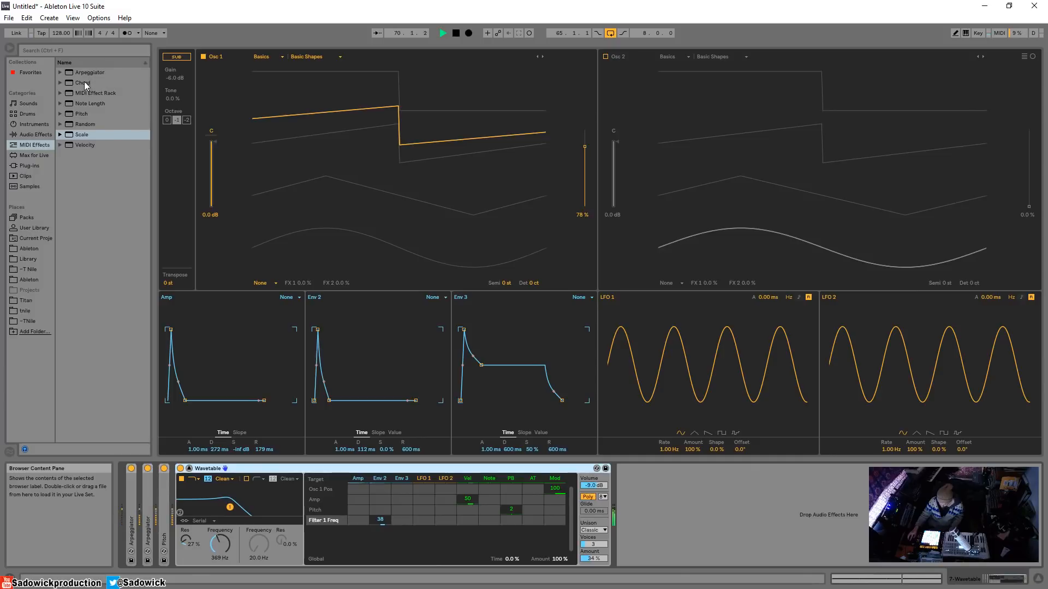
Lower Wavetable's filter 1 frequency to 153 Hz and add Overdrive after it at 2.37 kHz, 55% drive and 37% dry/wet.
left_click_drag(229, 559, 229, 579)
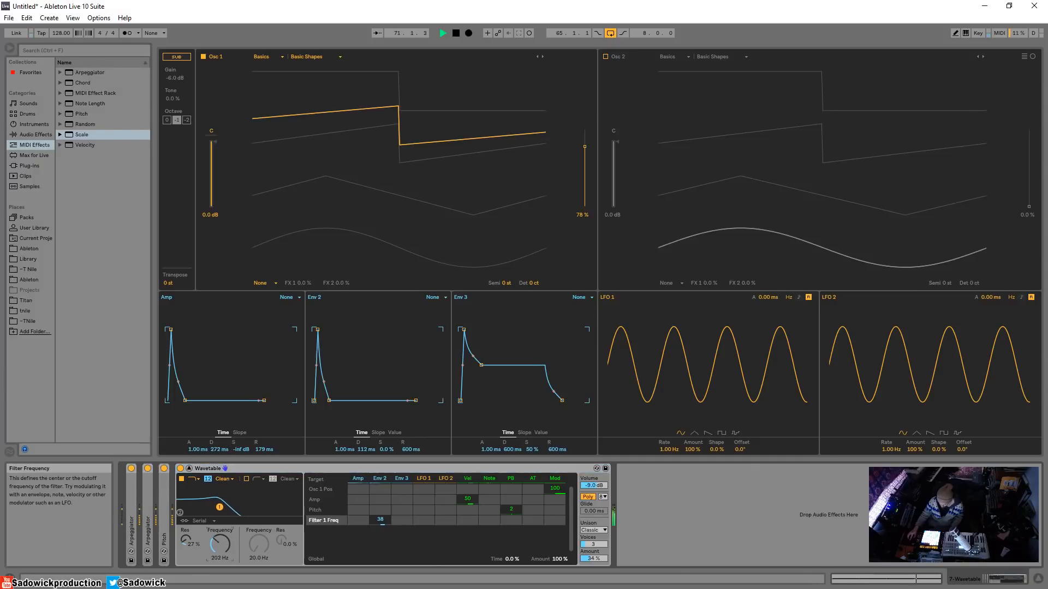
left_click(36, 134)
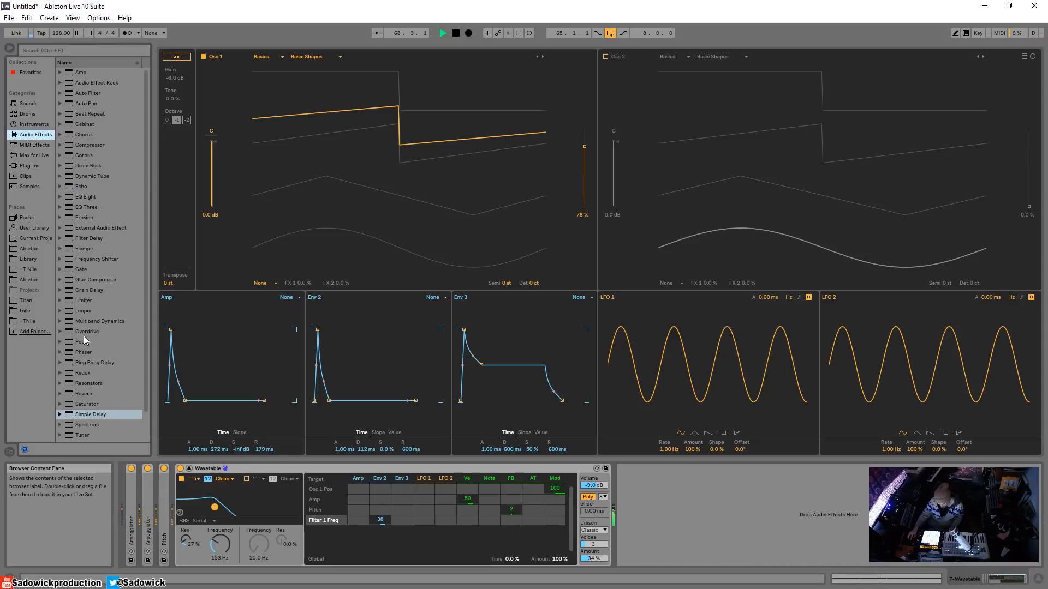
left_click_drag(84, 332, 667, 519)
double_click(267, 471)
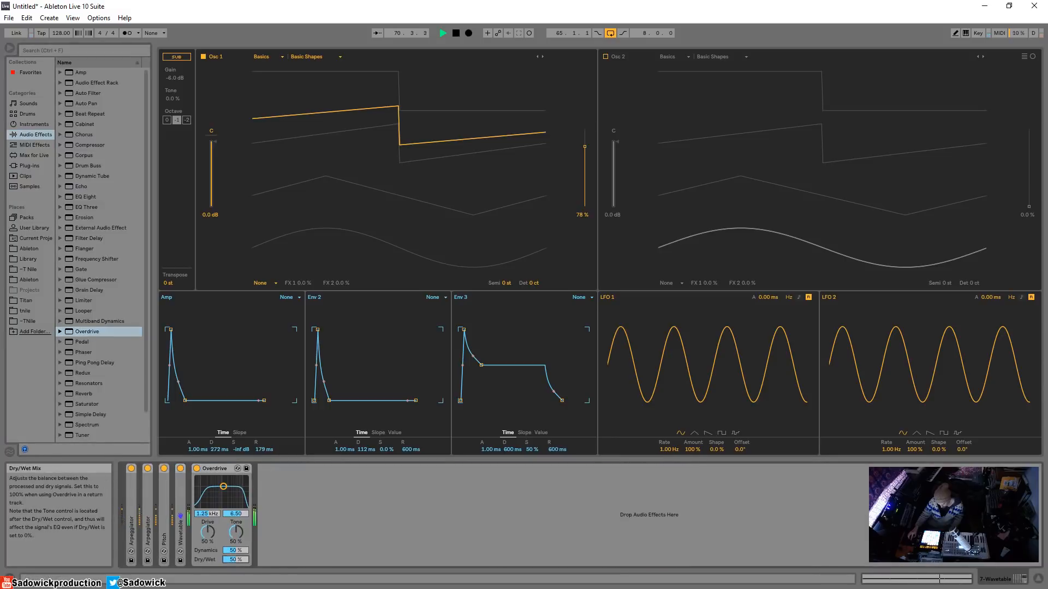
left_click_drag(223, 486, 216, 524)
Add a Ping Pong Delay after Overdrive with 26% dry/wet and fold Overdrive.
left_click_drag(92, 362, 294, 513)
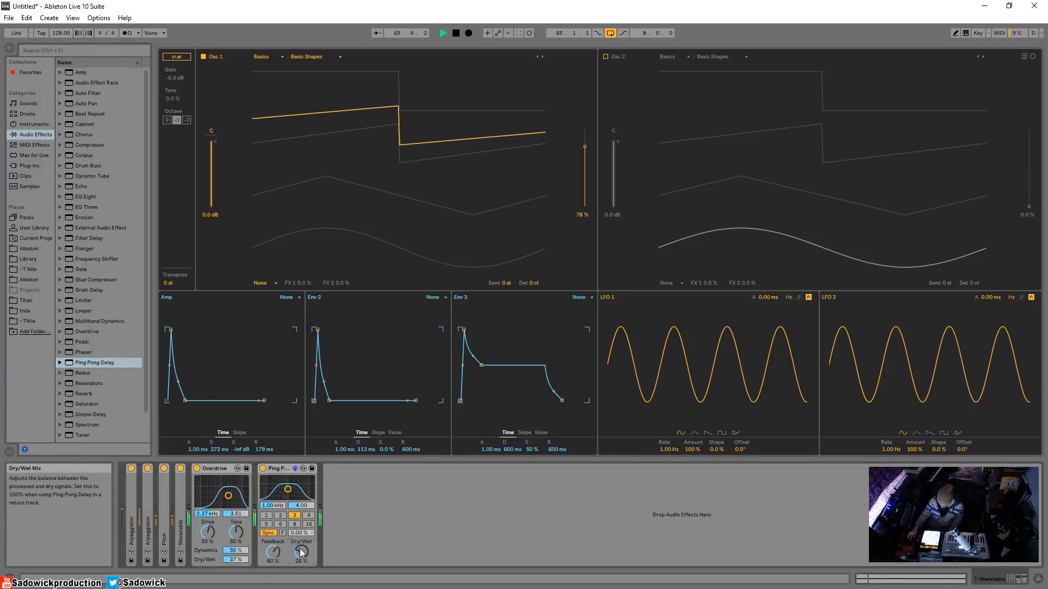
double_click(218, 469)
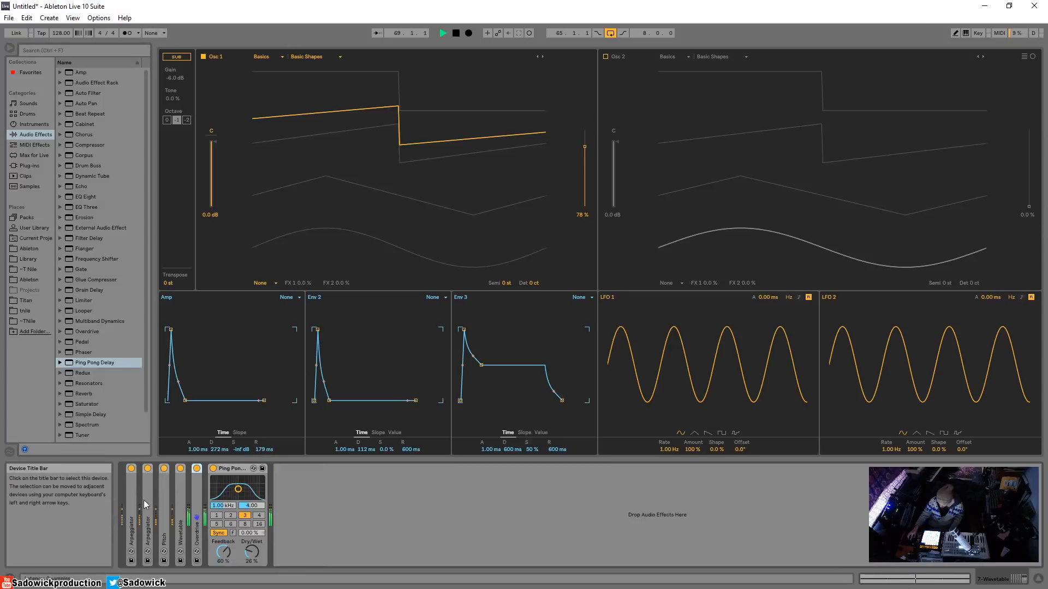
Unfold Wavetable, close its expanded view, and unsolo track 7.
double_click(180, 496)
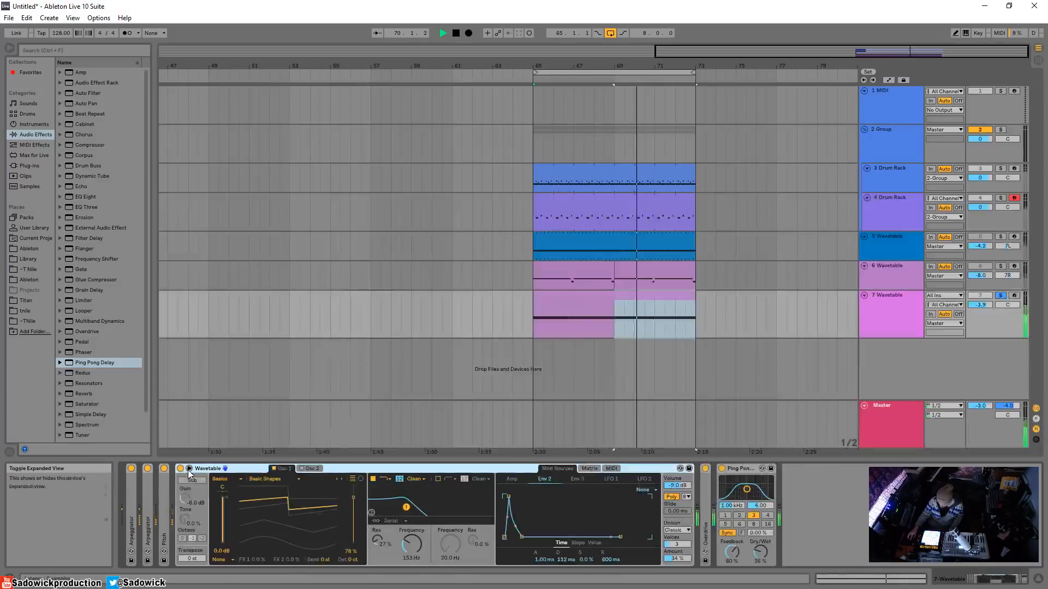
left_click(1000, 295)
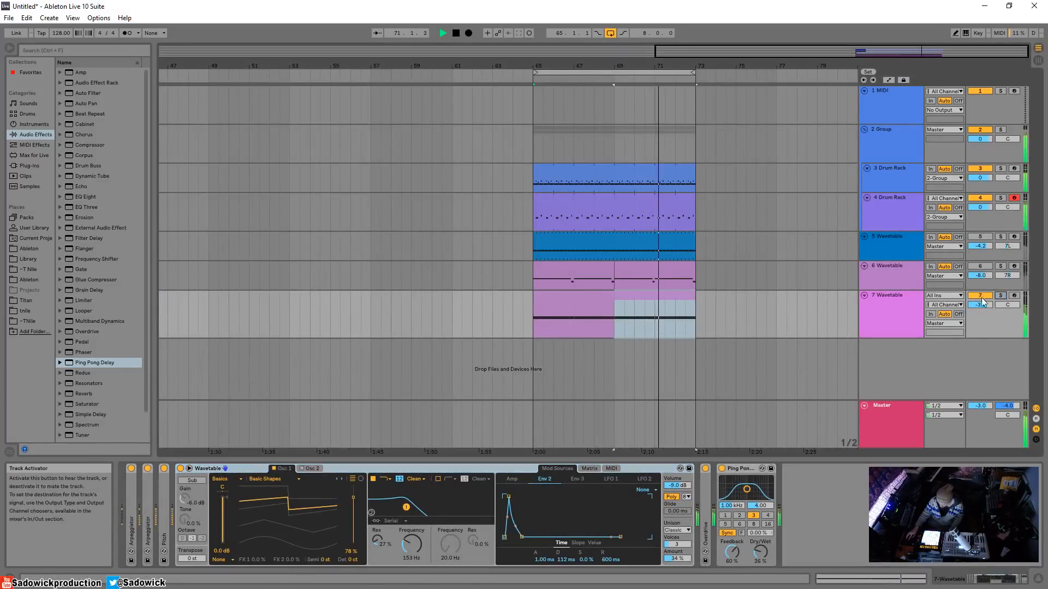
Lower track 7's volume to -5.7 dB and set the second Arpeggiator's rate to 1/12.
left_click_drag(979, 305, 980, 310)
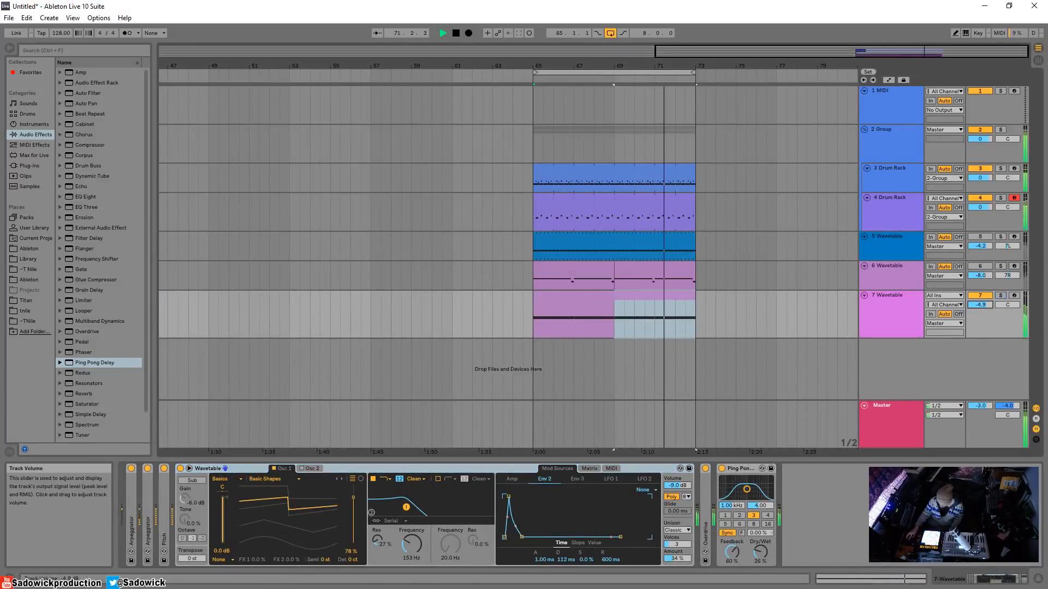
left_click(560, 301)
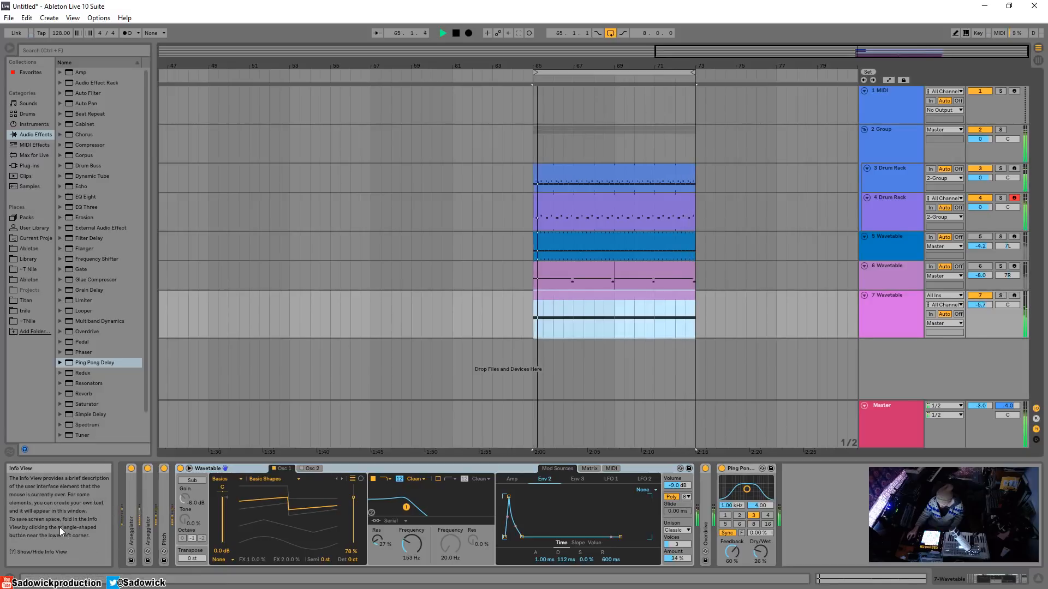
double_click(148, 486)
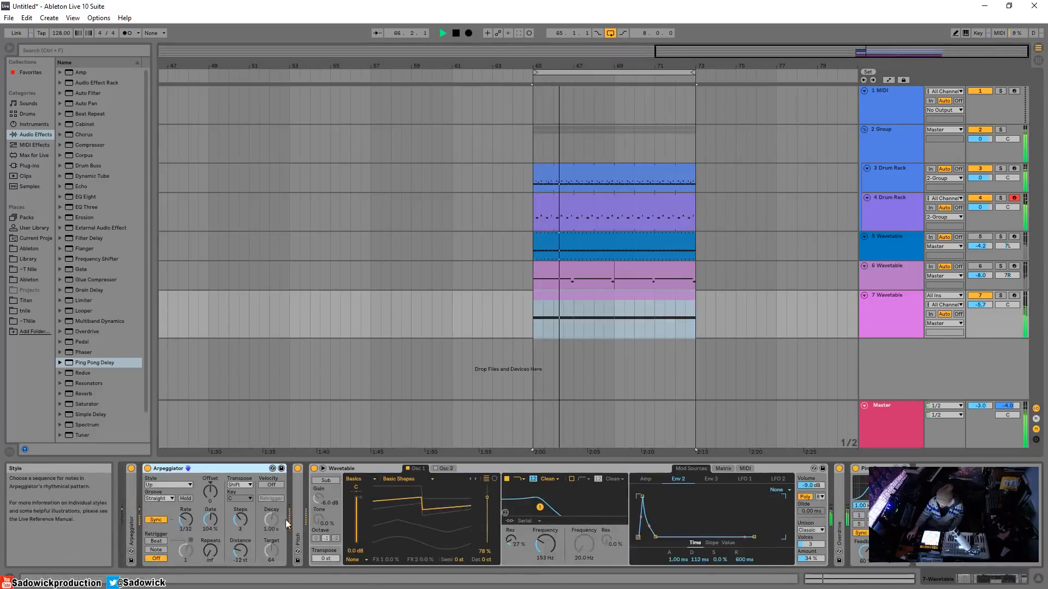
left_click_drag(184, 521, 184, 510)
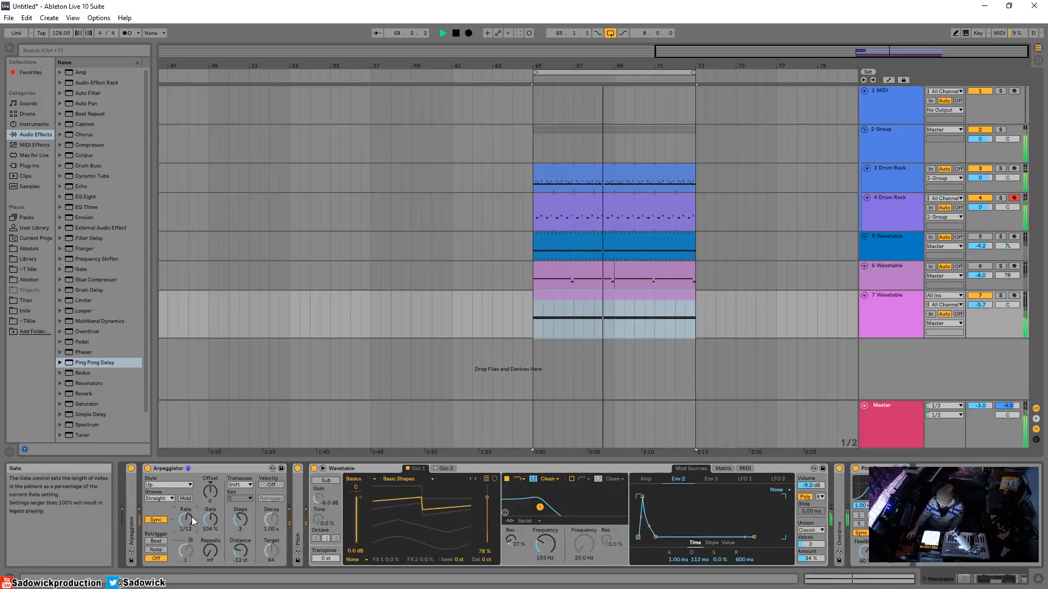
Solo track 7, raise its volume to -4.4 dB and turn on the metronome.
left_click(1000, 295)
left_click_drag(980, 313, 982, 309)
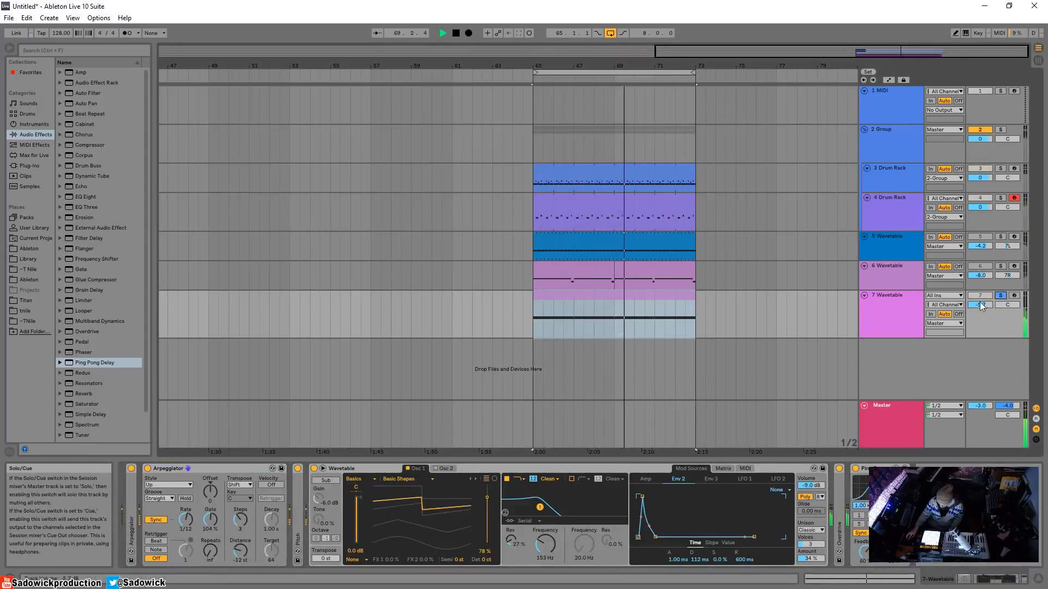
left_click(126, 33)
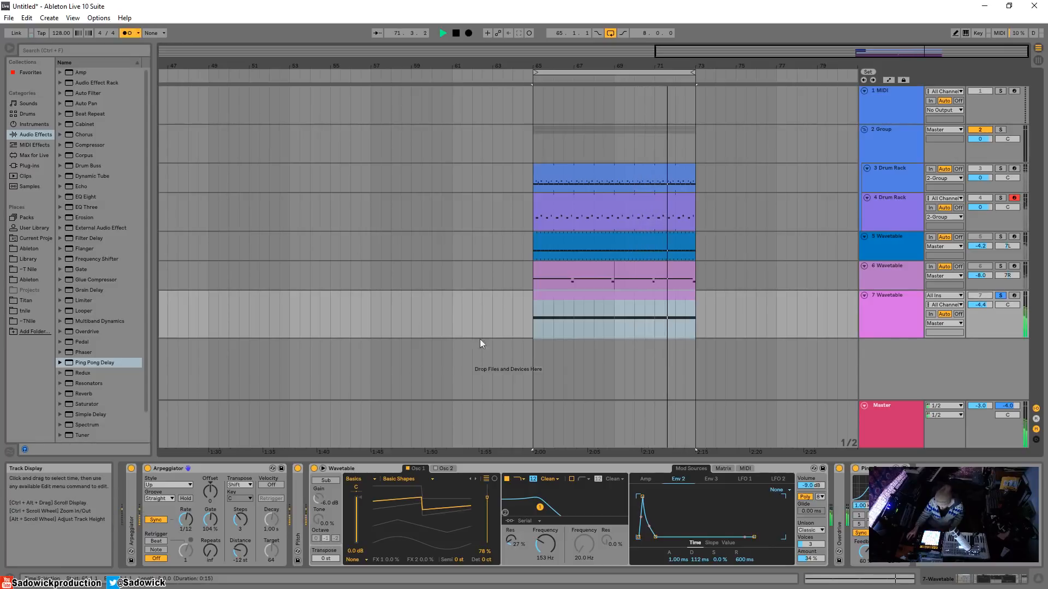
Set Wavetable's oscillator 1 to -12 semitones, fold the Arpeggiator and raise the filter 1 frequency to 1.46 kHz.
left_click_drag(550, 544, 550, 532)
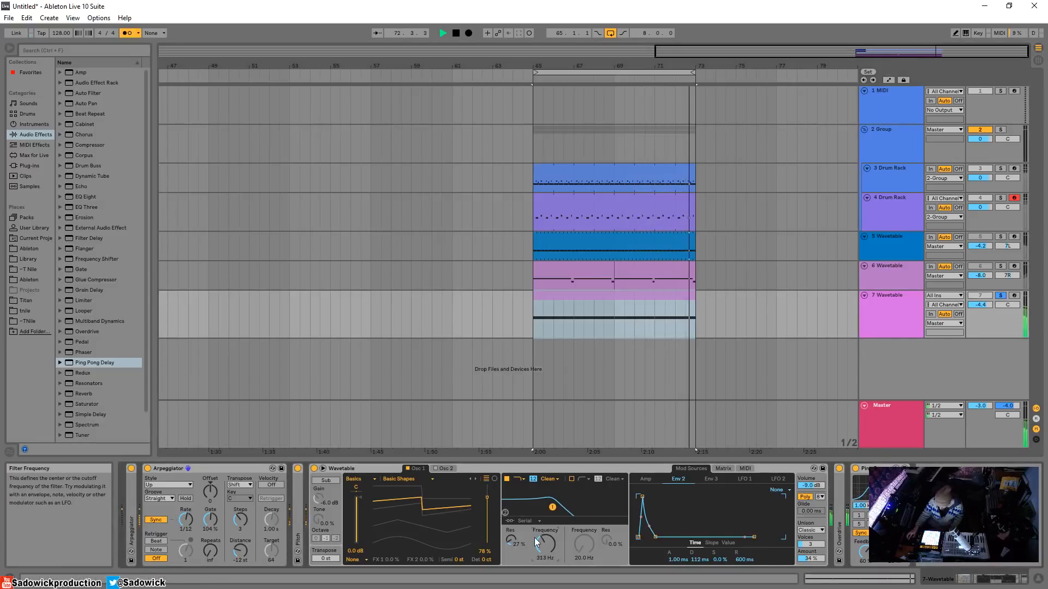
left_click_drag(466, 556, 466, 570)
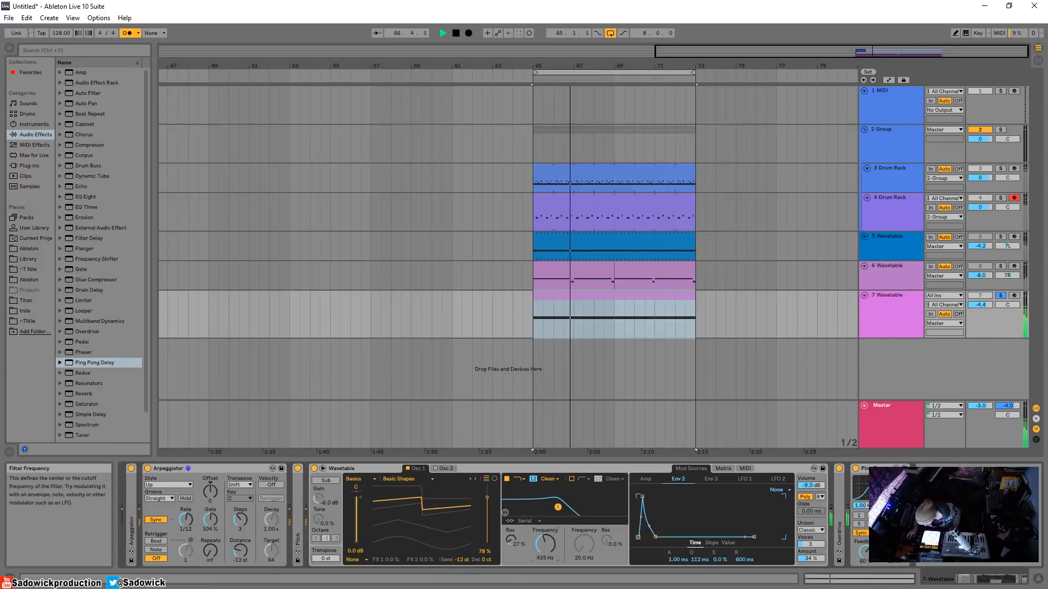
double_click(185, 467)
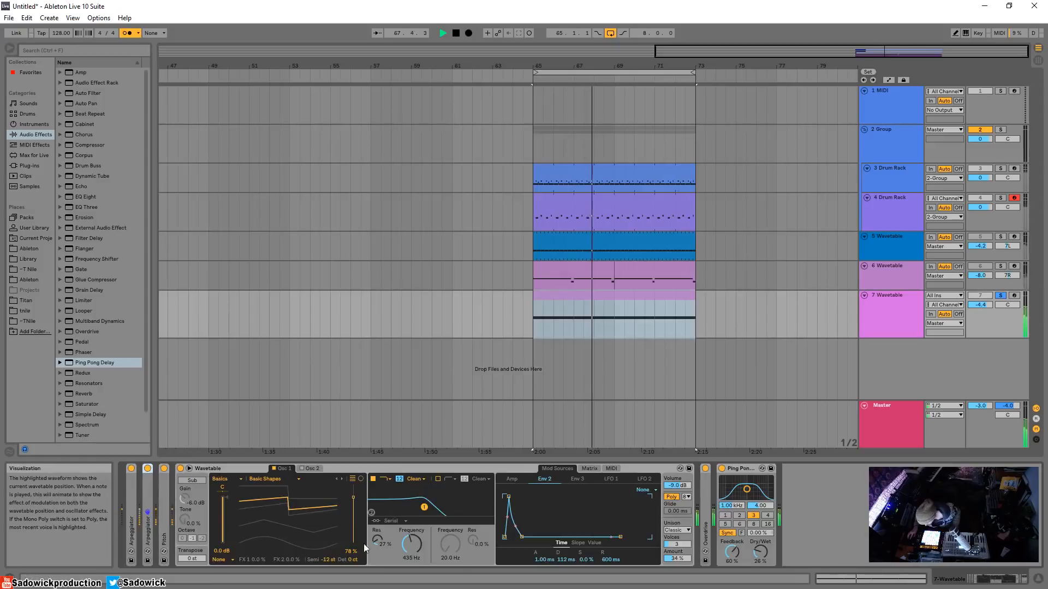
left_click_drag(411, 544, 411, 541)
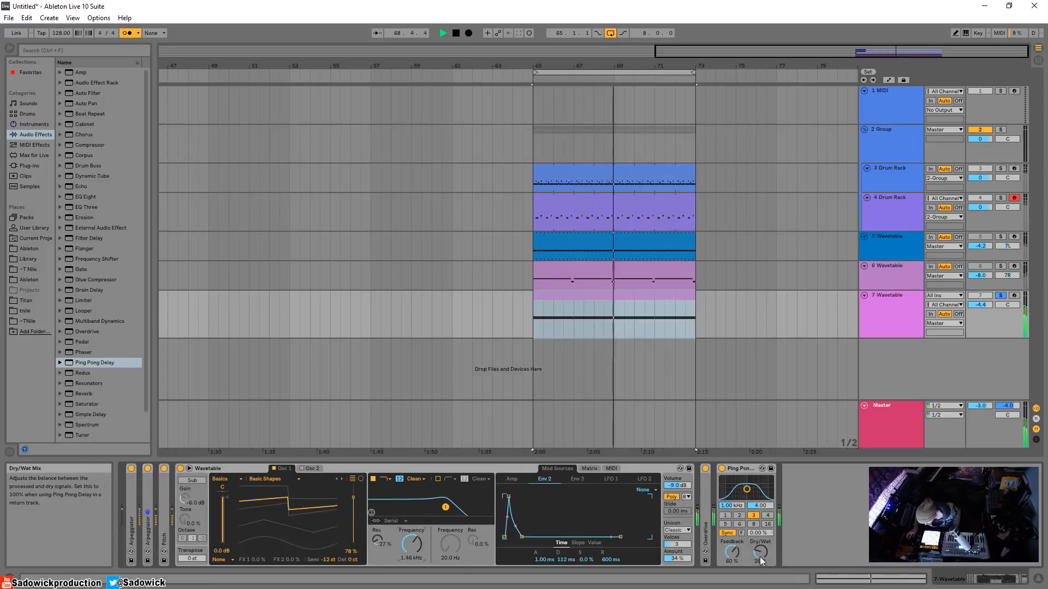
Set Ping Pong Delay's filter to 1.08 kHz with width 6.17 and dry/wet to 29%, and unsolo track 7.
left_click_drag(760, 554, 760, 544)
left_click_drag(747, 490, 747, 484)
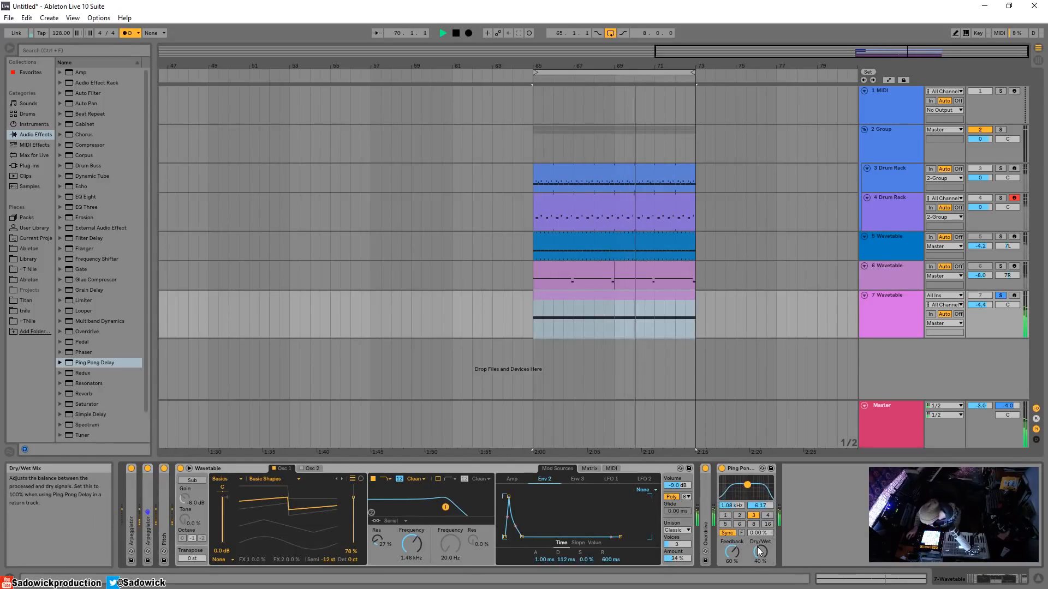
left_click_drag(760, 552, 760, 558)
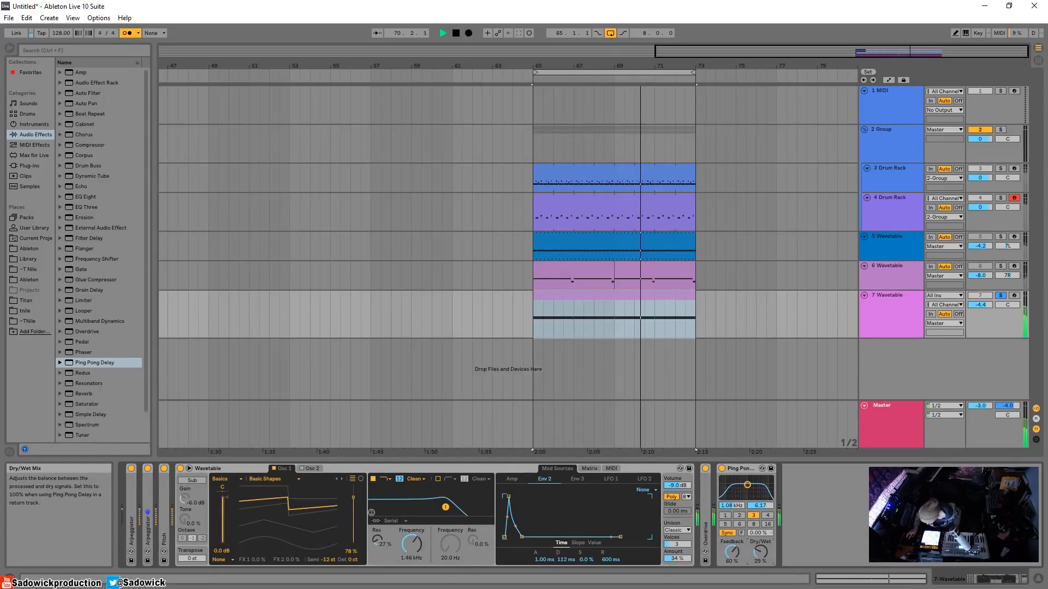
left_click(1003, 296)
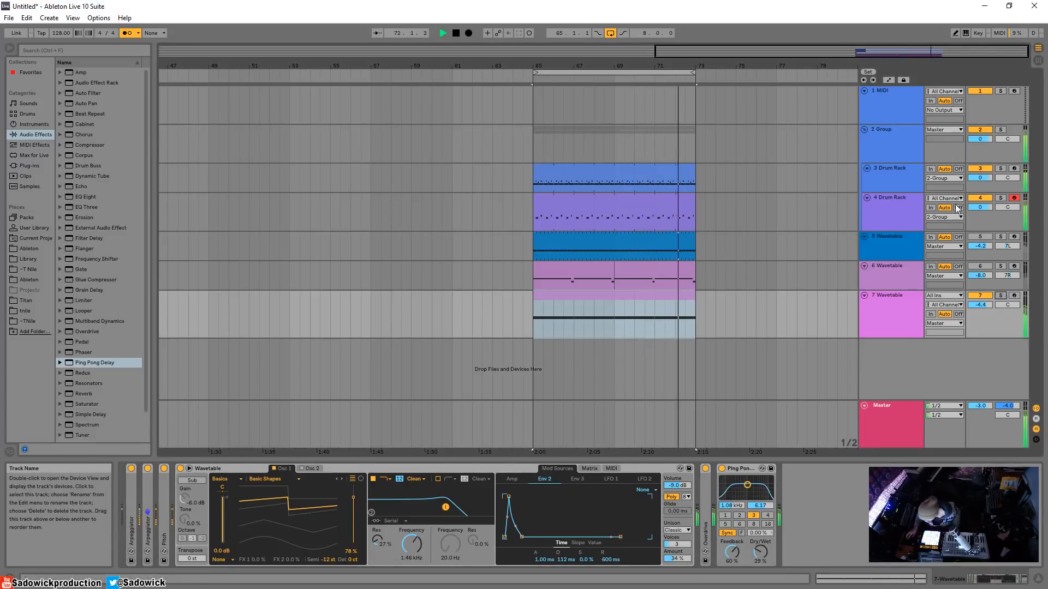
Mute and unmute track 4, activate track 5, deactivate track 7 and stop playback.
left_click(985, 199)
left_click(985, 199)
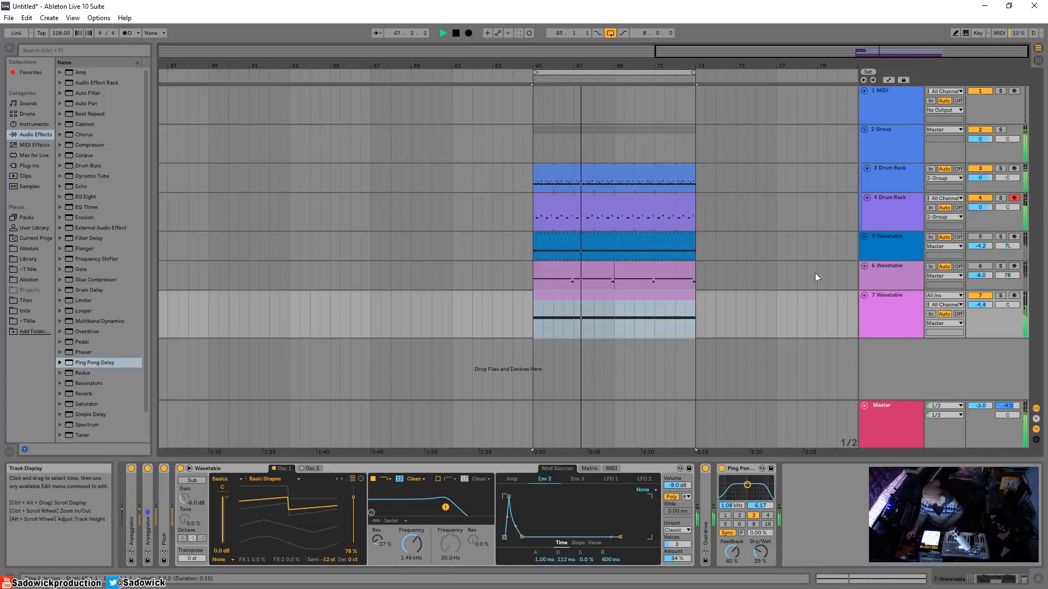
left_click(982, 266)
left_click(983, 238)
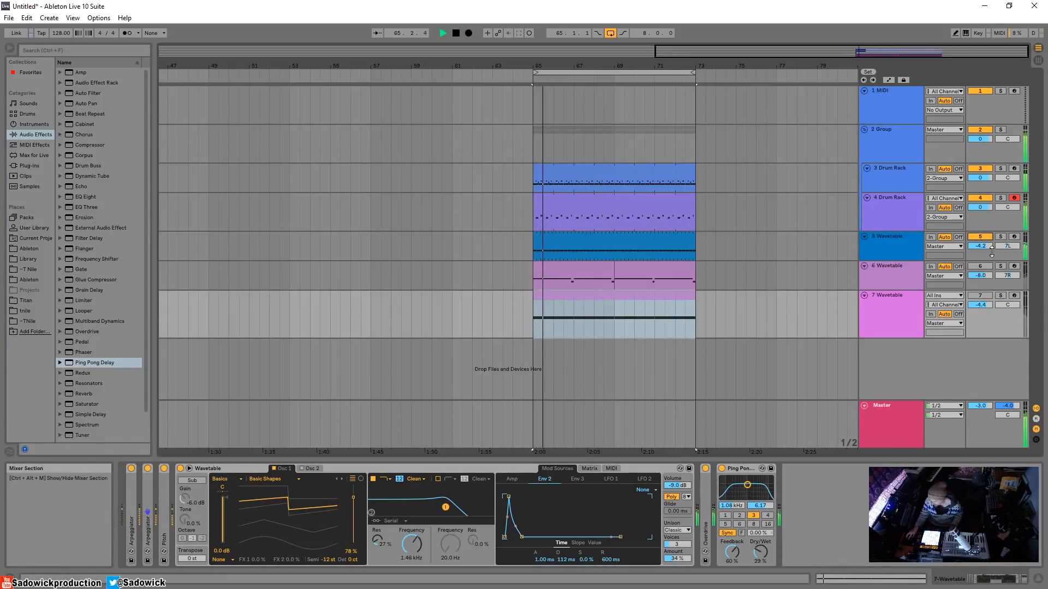
left_click(1000, 218)
left_click(993, 324)
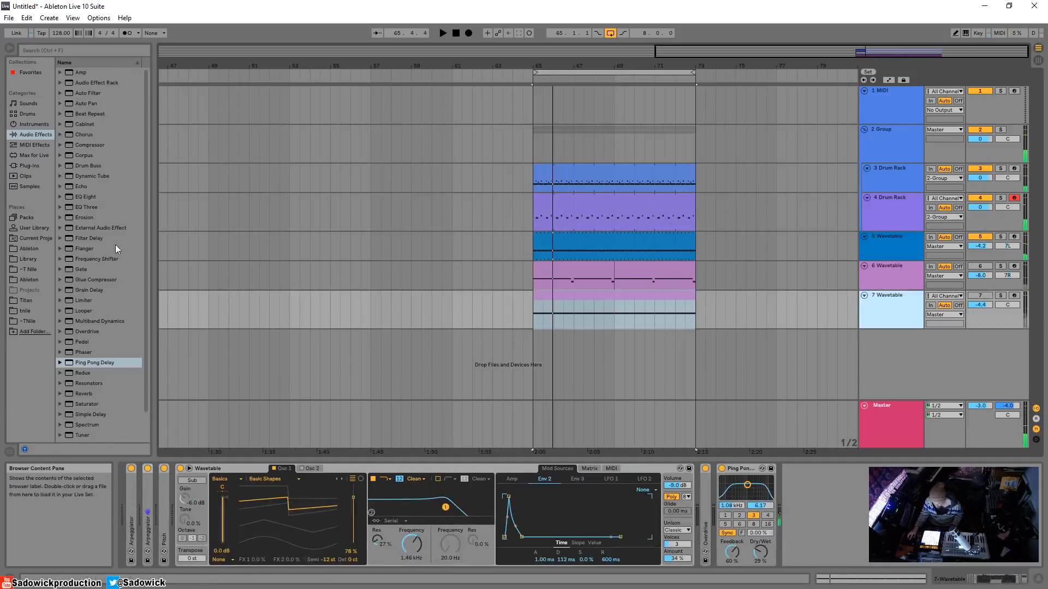
Fold the drum group, insert an audio track and move it directly below the track 5 Wavetable.
left_click(864, 129)
right_click(890, 268)
left_click(916, 272)
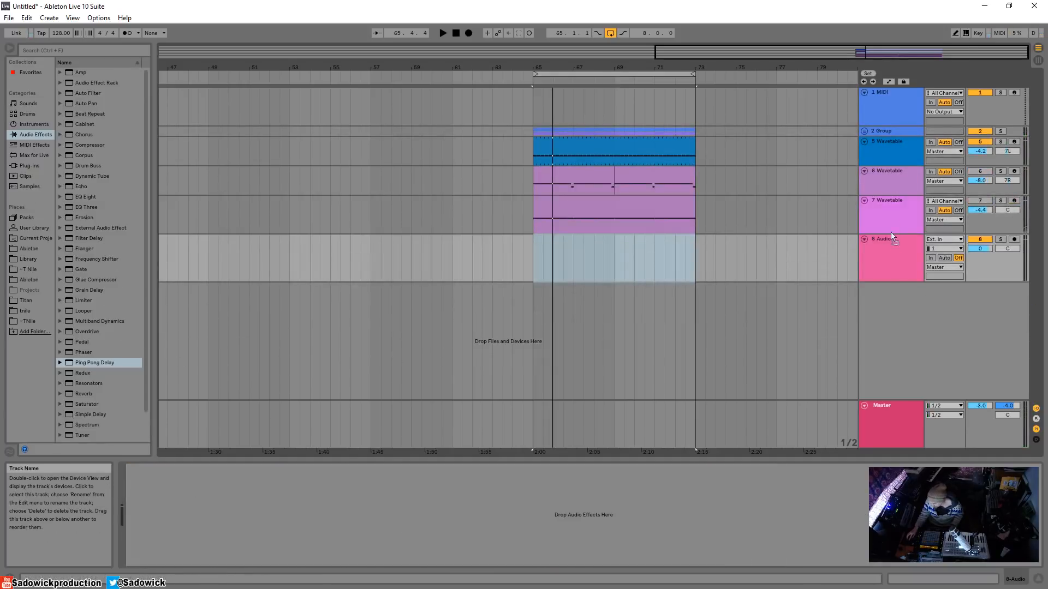
left_click_drag(899, 173, 826, 188)
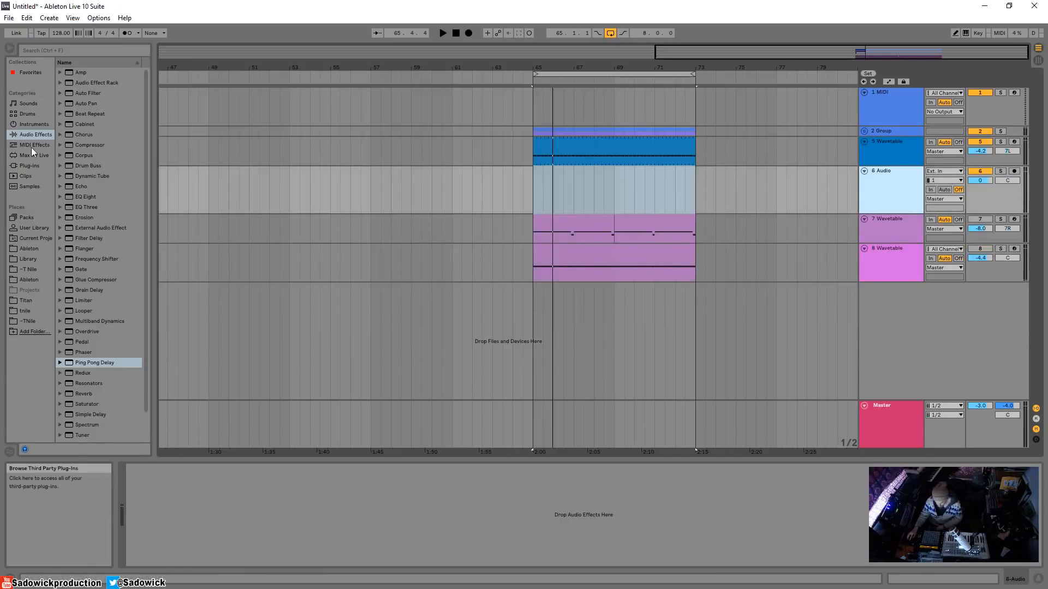
In the Library, collapse the VEDH Percussion folder and expand VEDH Drumloops.
left_click(27, 259)
left_click(112, 241)
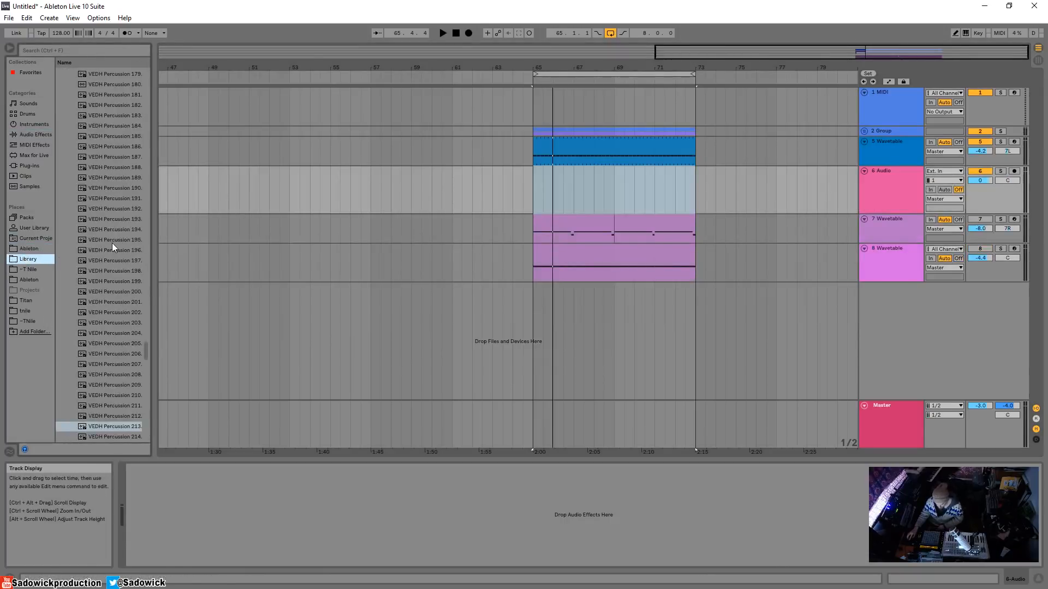
left_click_drag(148, 346, 138, 235)
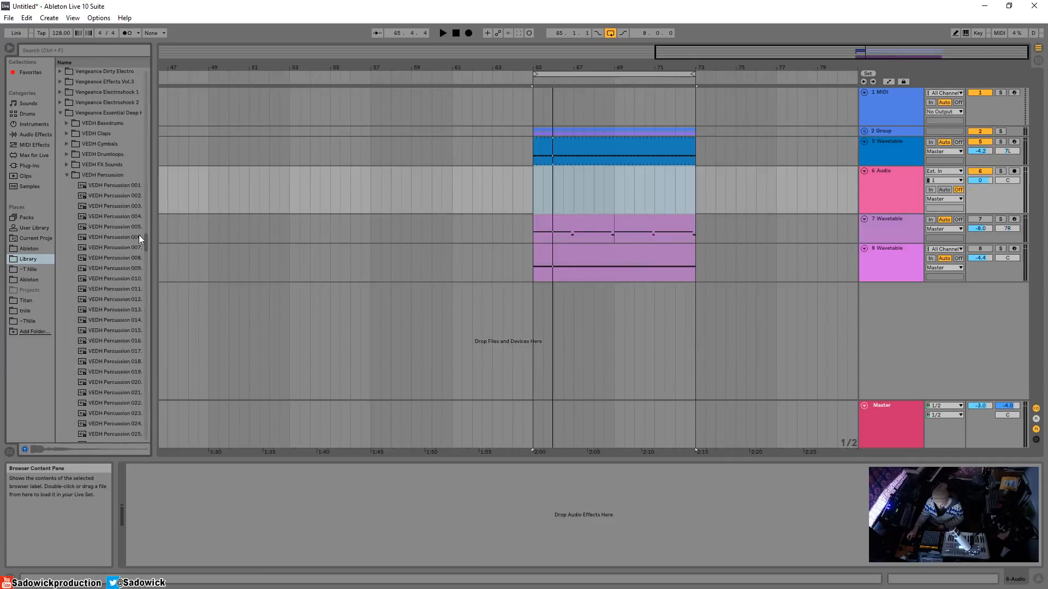
left_click(65, 174)
left_click(66, 154)
left_click(96, 175)
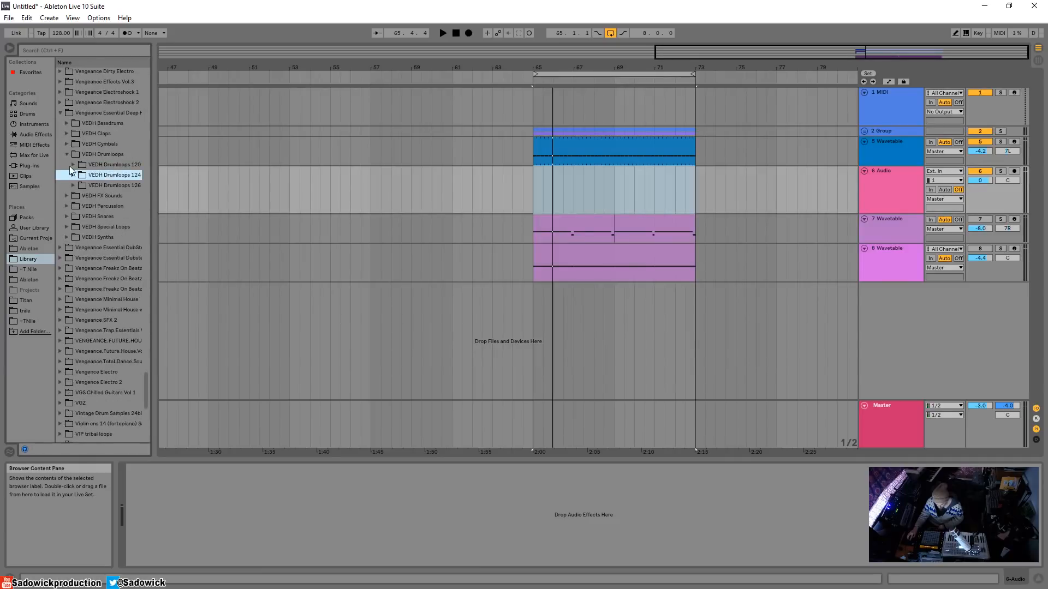
Preview a loop from VEDH Drumloops 124, collapse that folder and expand VEDH Drumloops 126.
left_click(73, 175)
left_click(91, 185)
left_click(109, 227)
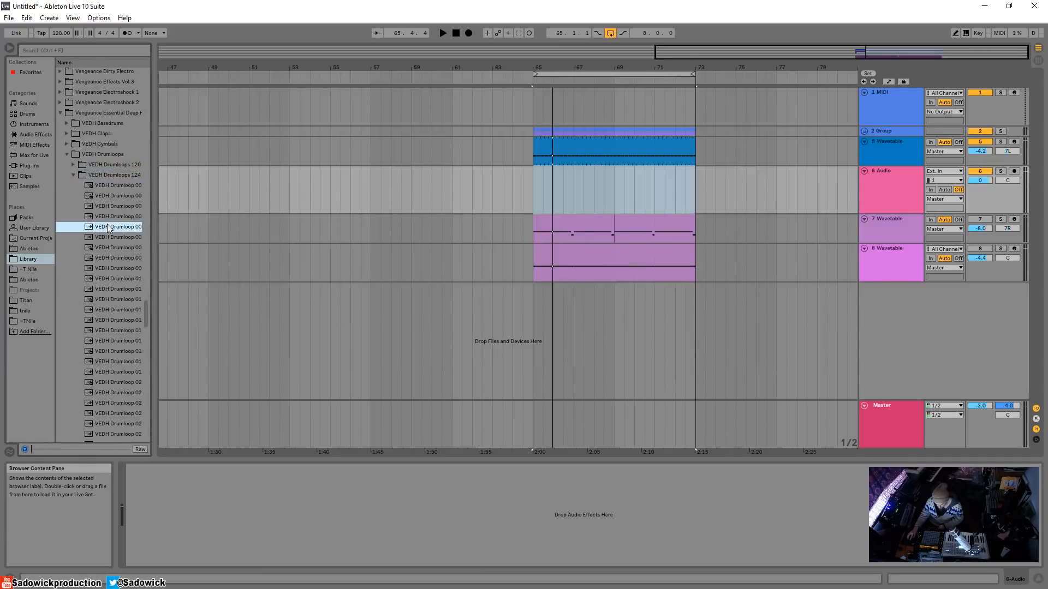
left_click(74, 175)
left_click(74, 186)
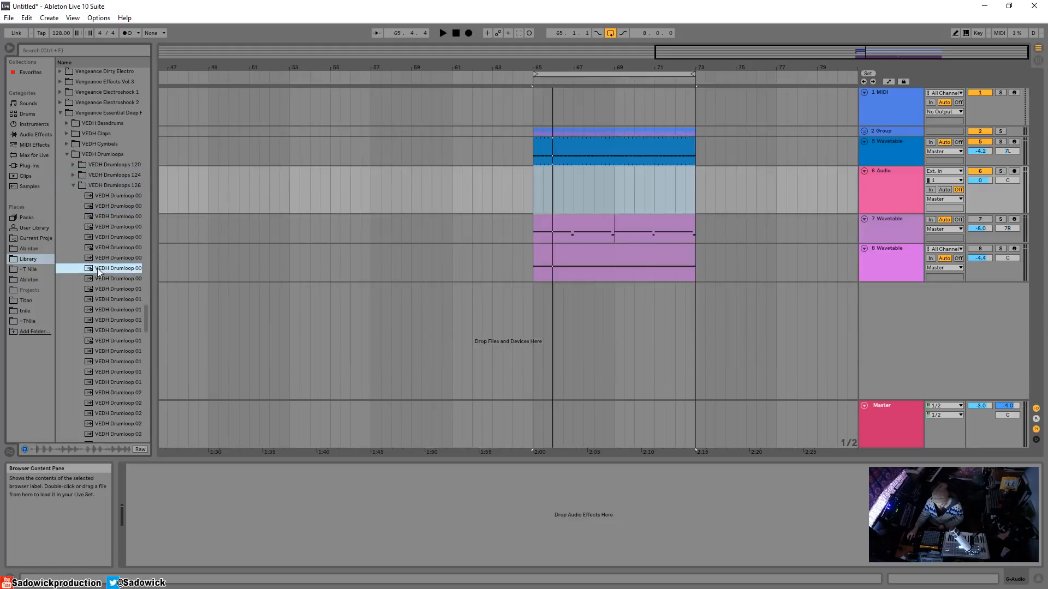
Audition the drum loops in the first part of the VEDH Drumloops 126 folder one after another.
key("Down")
key("Down")
key("Down")
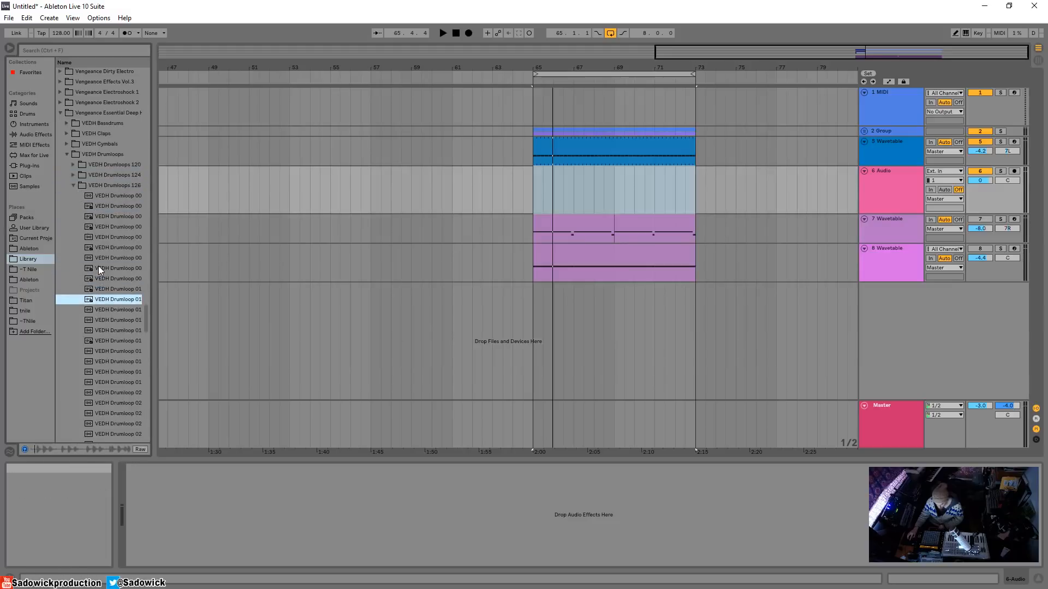
key("Down")
key("Down")
key("Down")
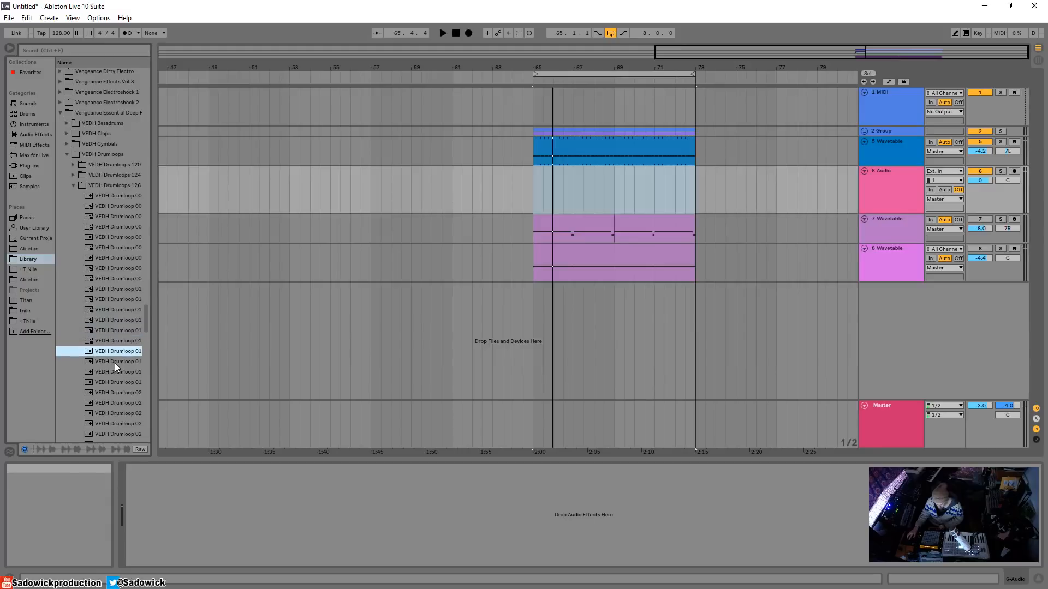
key("Down")
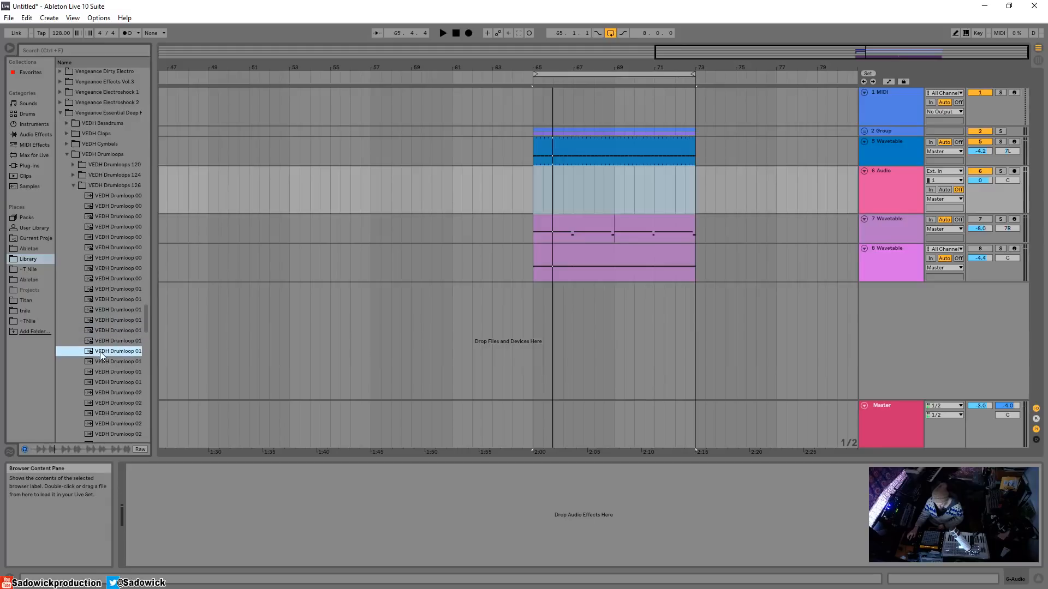
key("Down")
key("Down")
key("Down")
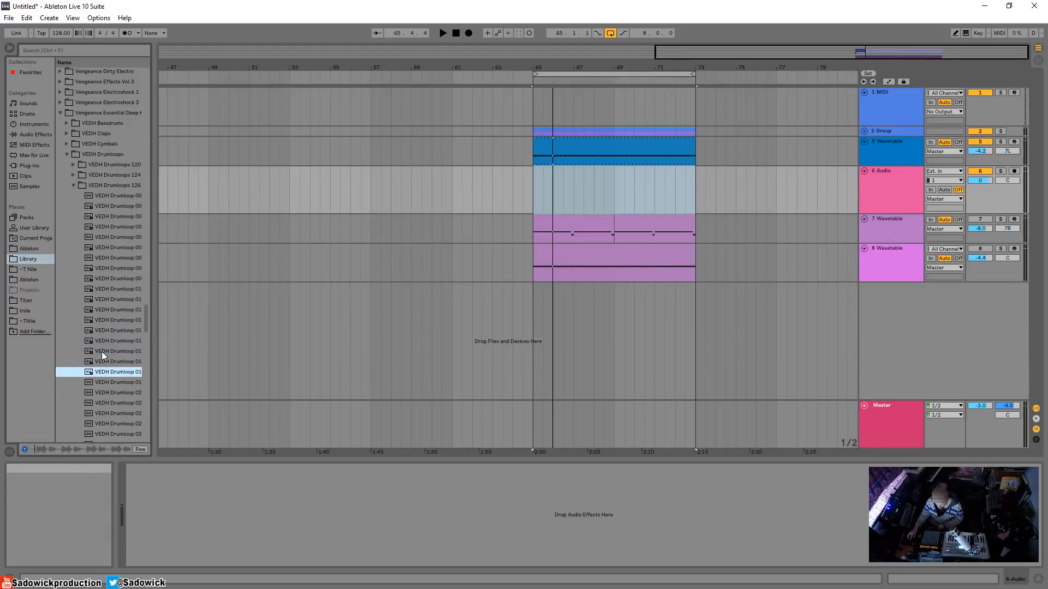
key("Down")
key("Down")
key("Down")
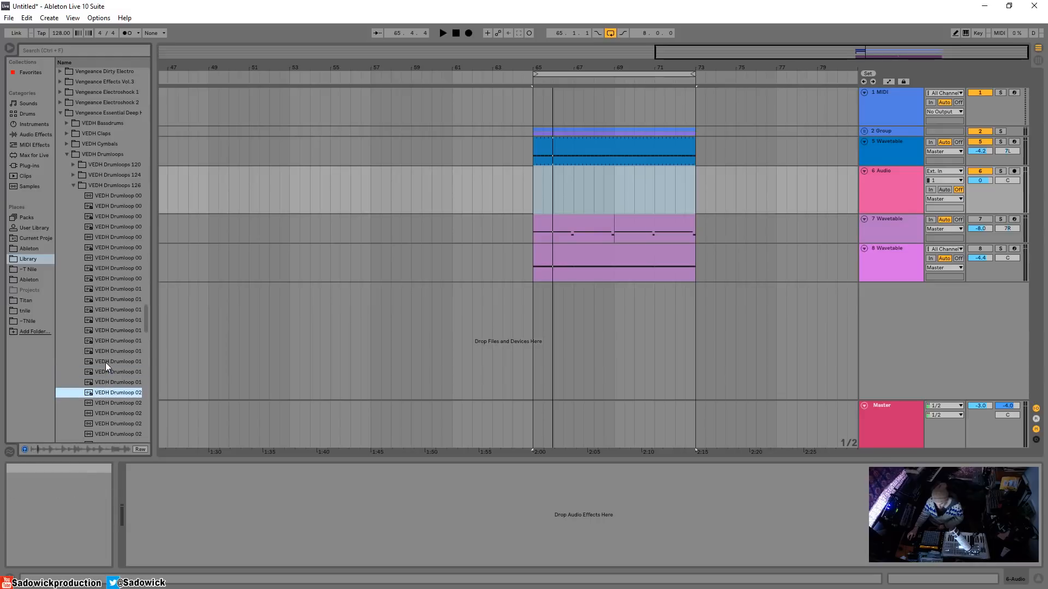
key("Down")
key("Down")
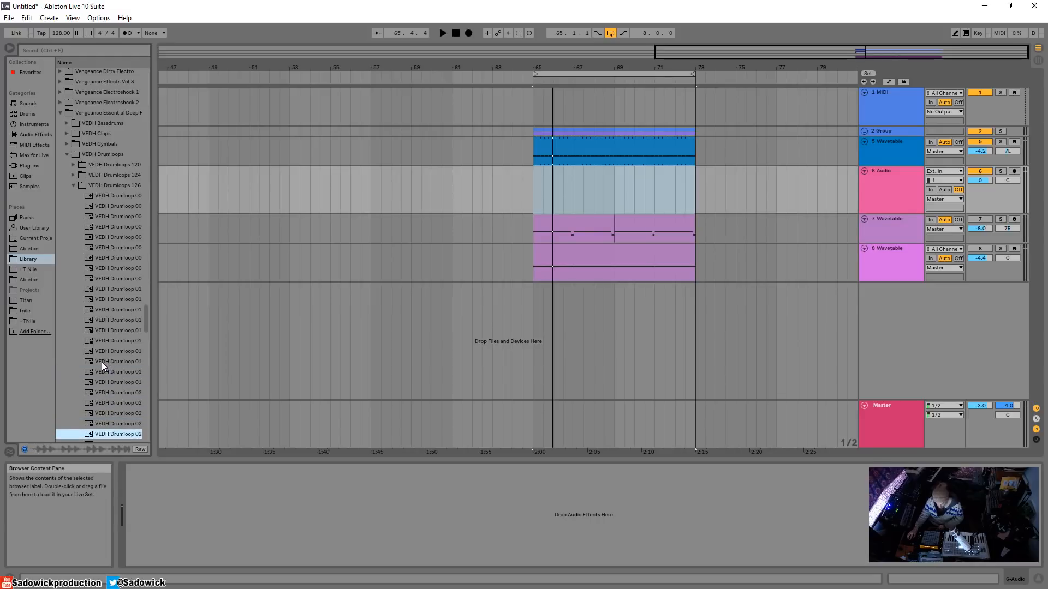
key("Down")
key("Down")
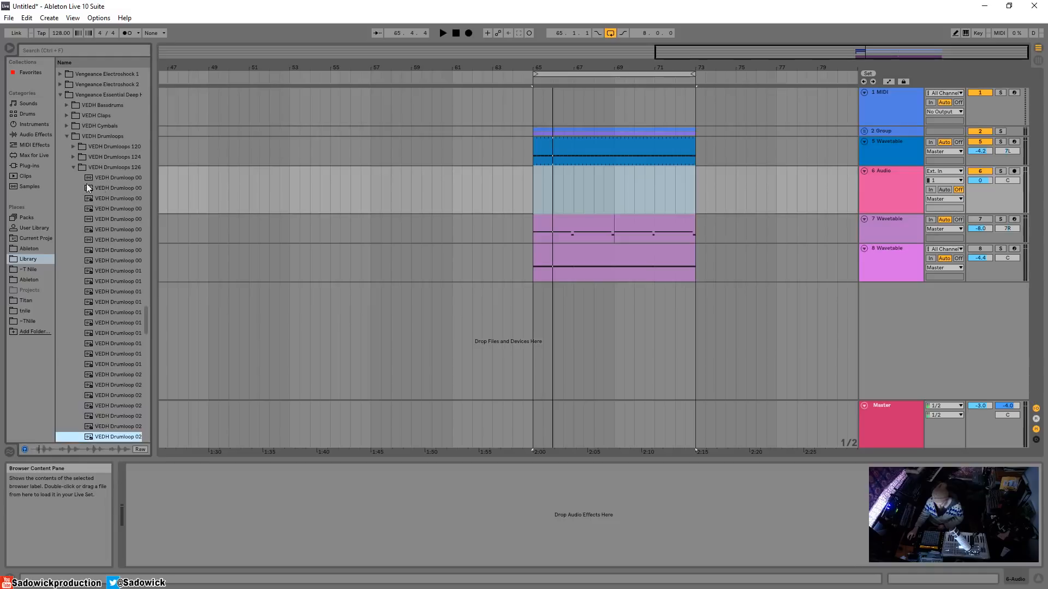
key("Down")
Continue auditioning the loops numbered in the 30s and 40s in VEDH Drumloops 126.
scroll(100, 404, "down", 3)
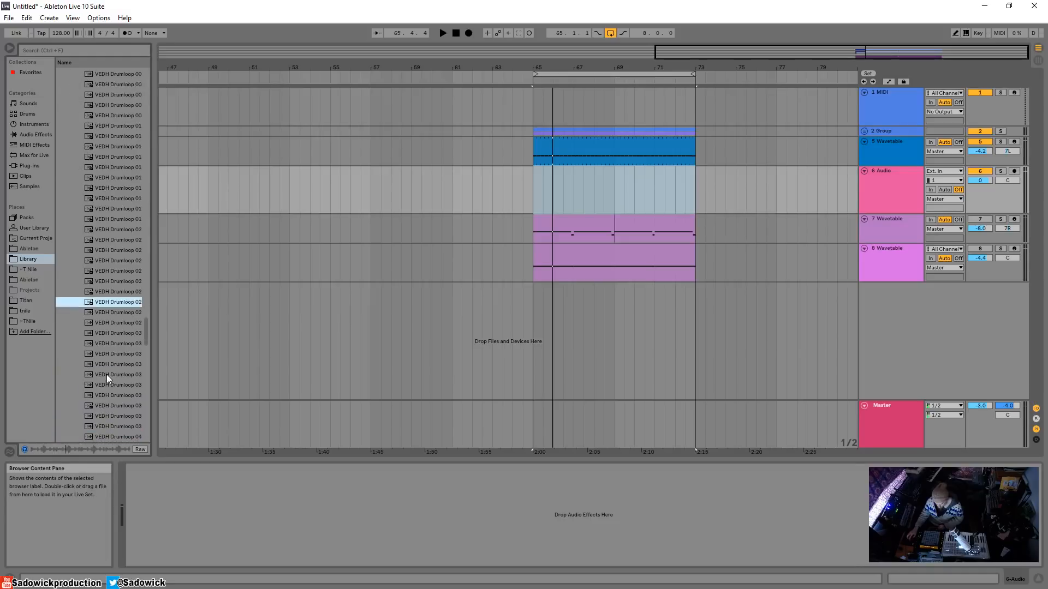
left_click(106, 374)
key("Down")
key("Down")
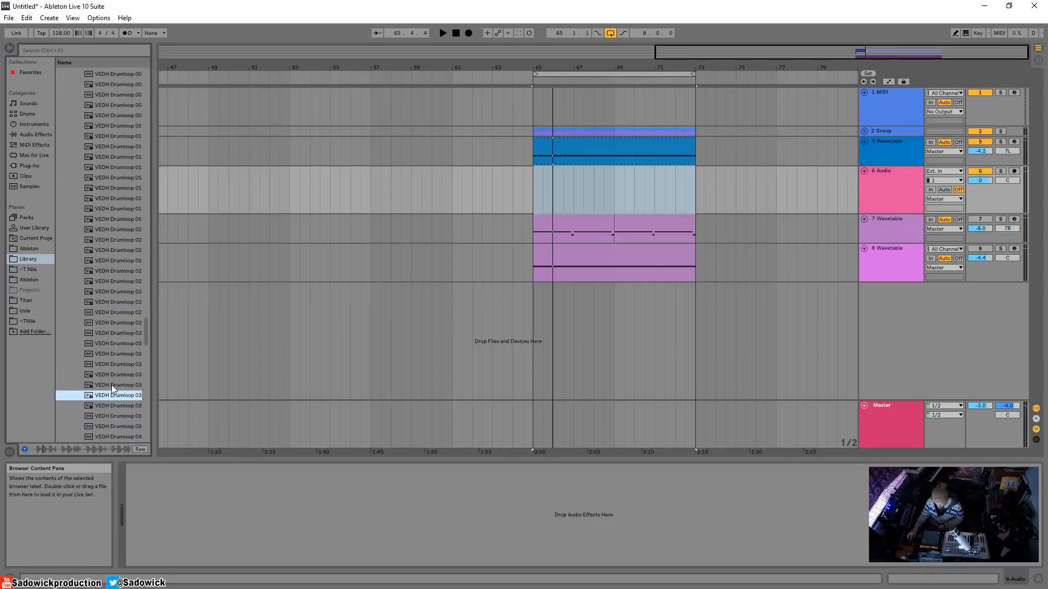
key("Down")
key("Down")
key("Down")
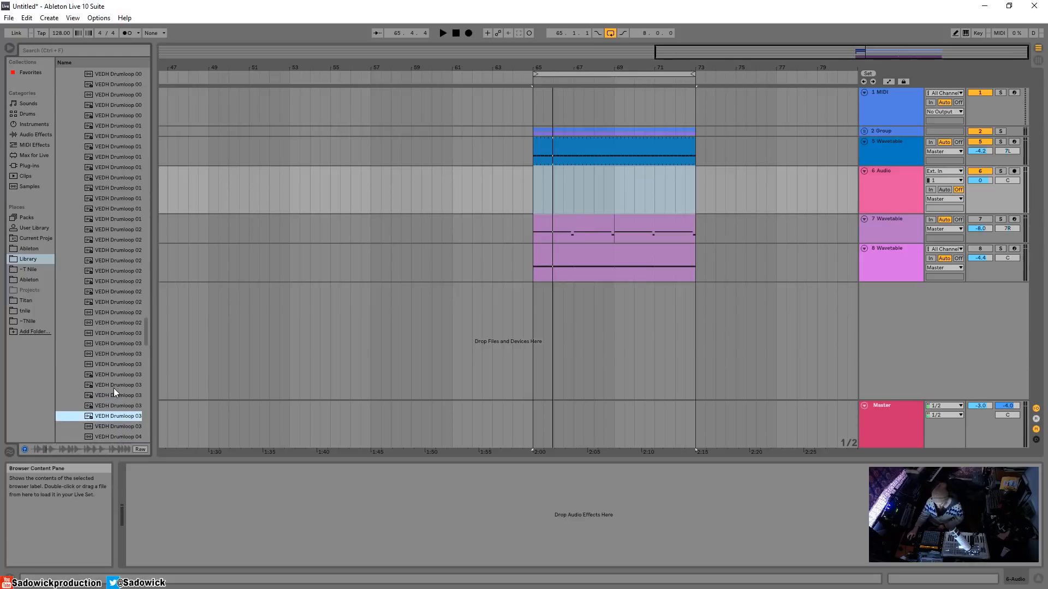
key("Down")
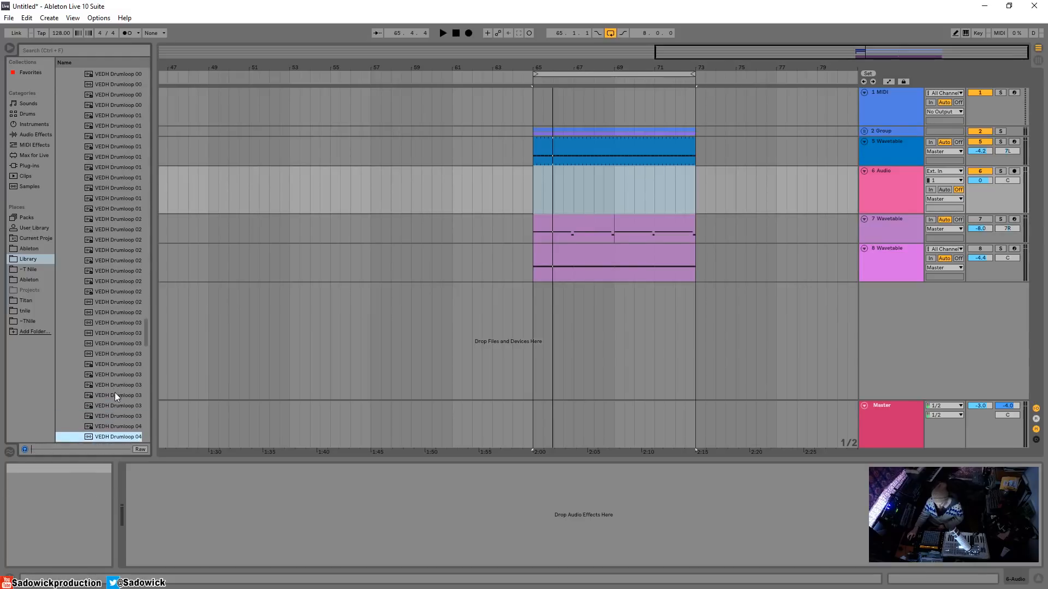
key("Down")
key("Down")
key("Down")
scroll(120, 410, "down", 3)
key("Down")
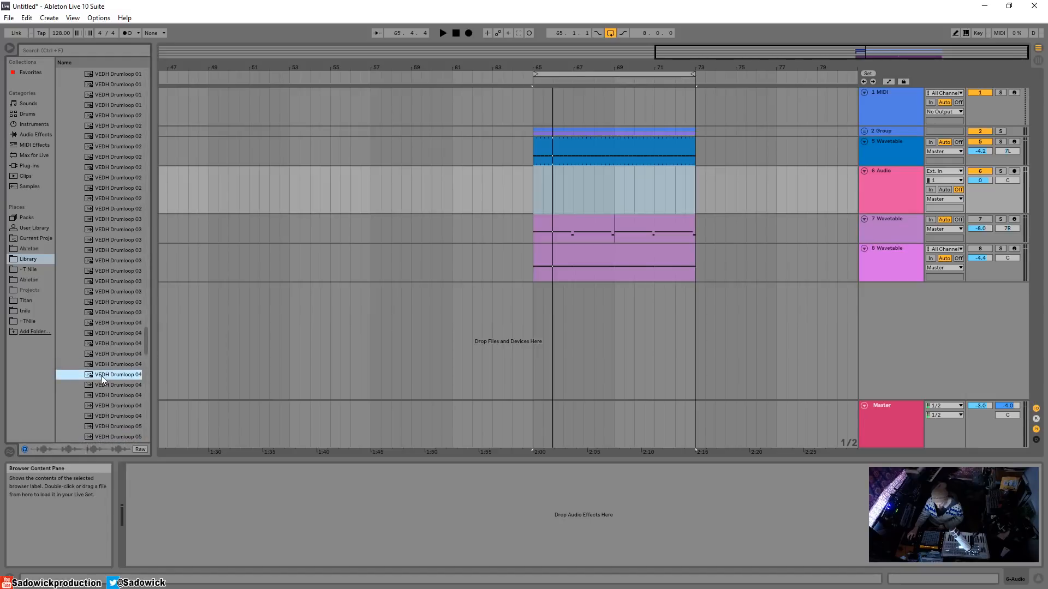
Place VEDH Drumloop 045 on the track 6 audio track at bar 65, open its clip settings and play it.
left_click_drag(100, 376, 586, 222)
left_click_drag(528, 183, 546, 171)
double_click(546, 172)
key("space")
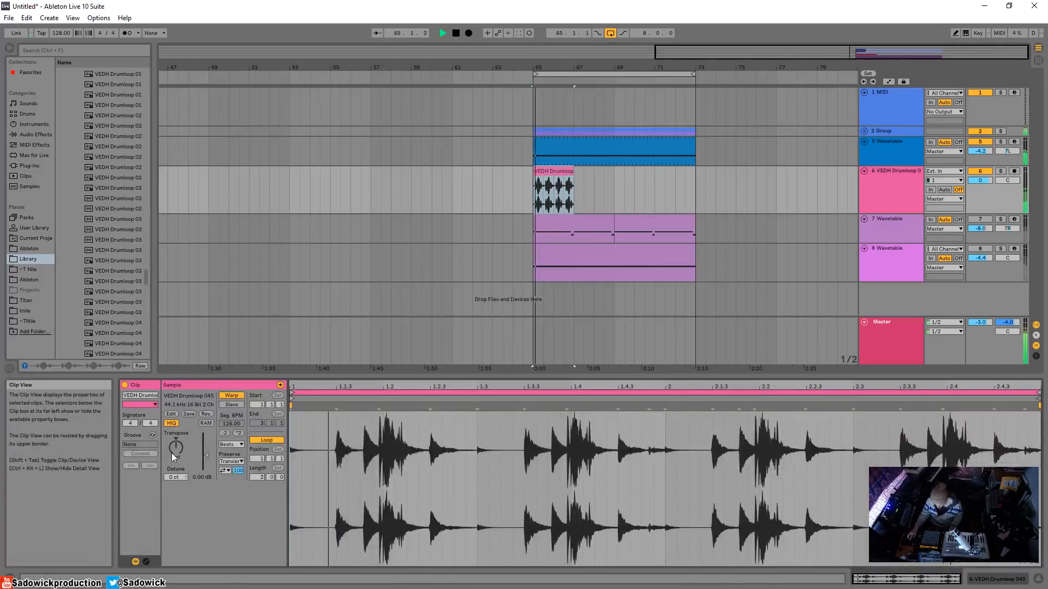
Solo the drum loop track and transpose the VEDH Drumloop 045 clip to -2 st.
key("space")
left_click_drag(175, 449, 174, 464)
key("space")
left_click(1000, 171)
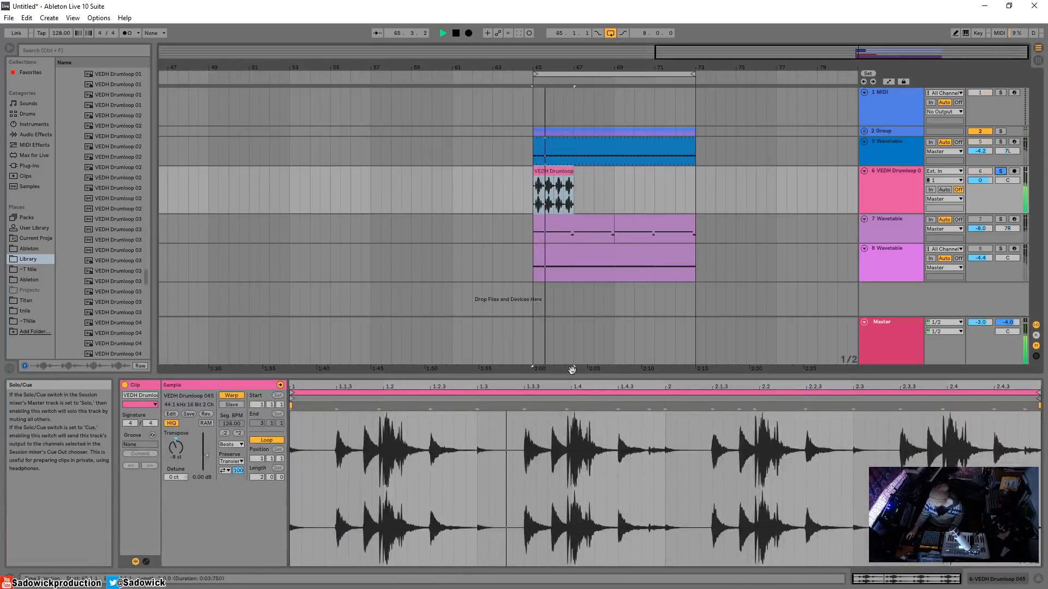
left_click(175, 445)
key("Delete")
key("space")
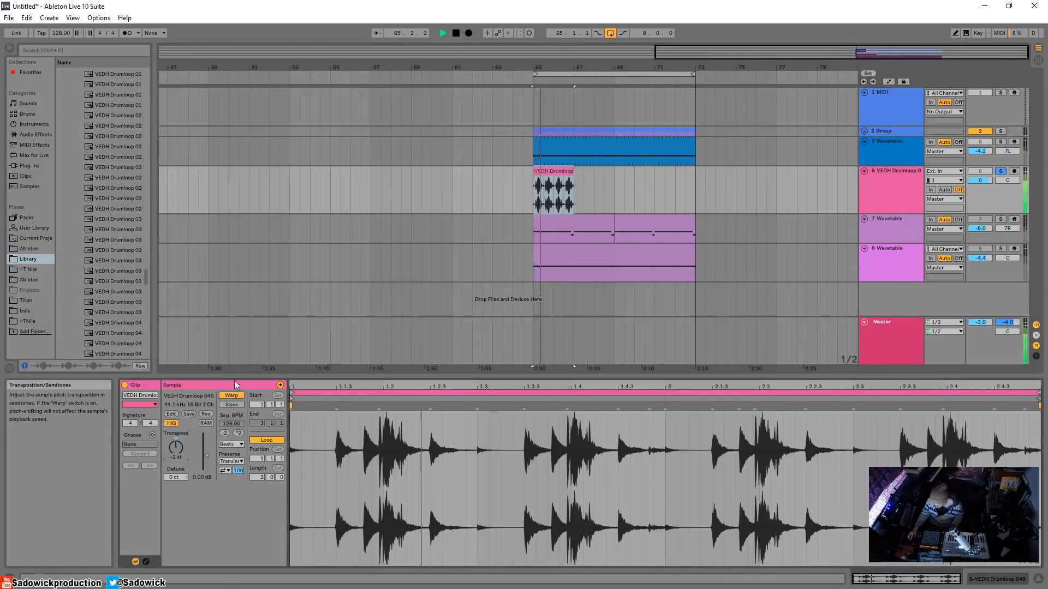
Set the drum loop track's volume to -6.1 and play the loop again.
key("space")
left_click_drag(970, 183, 971, 192)
key("space")
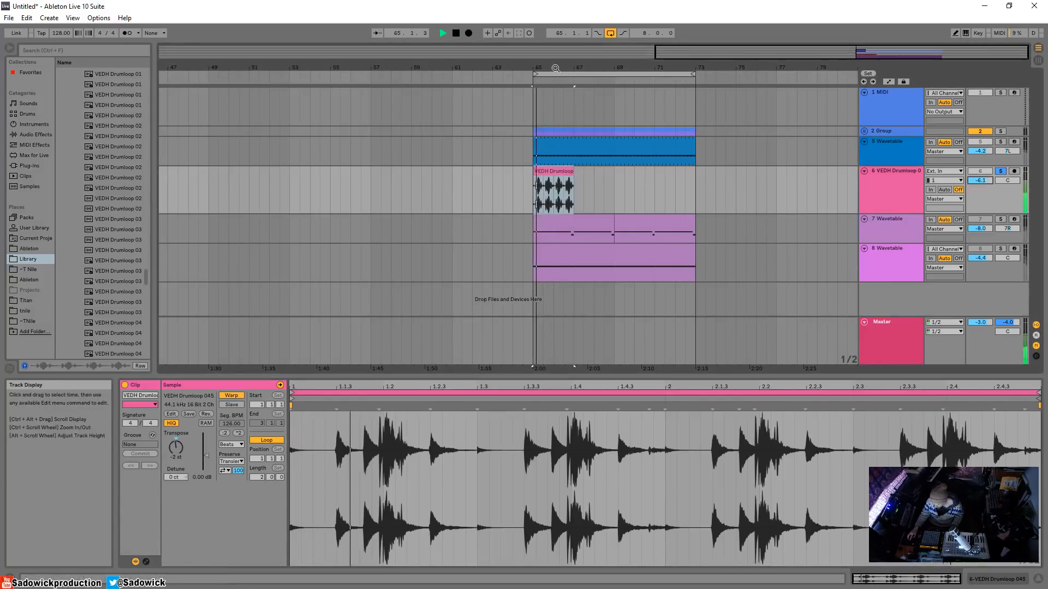
Cut the hit from 65.2.1 to 65.2.3 out of the drum loop clip on track 6.
key("space")
left_click_drag(551, 68, 489, 136)
key("space")
key("space")
key("space")
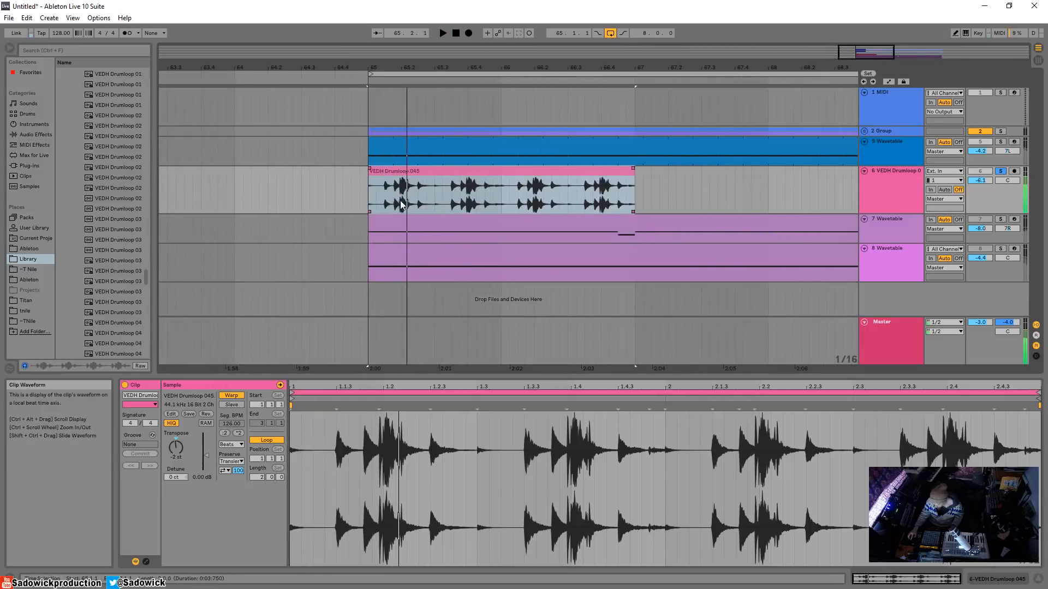
left_click_drag(401, 204, 417, 204)
key("Delete")
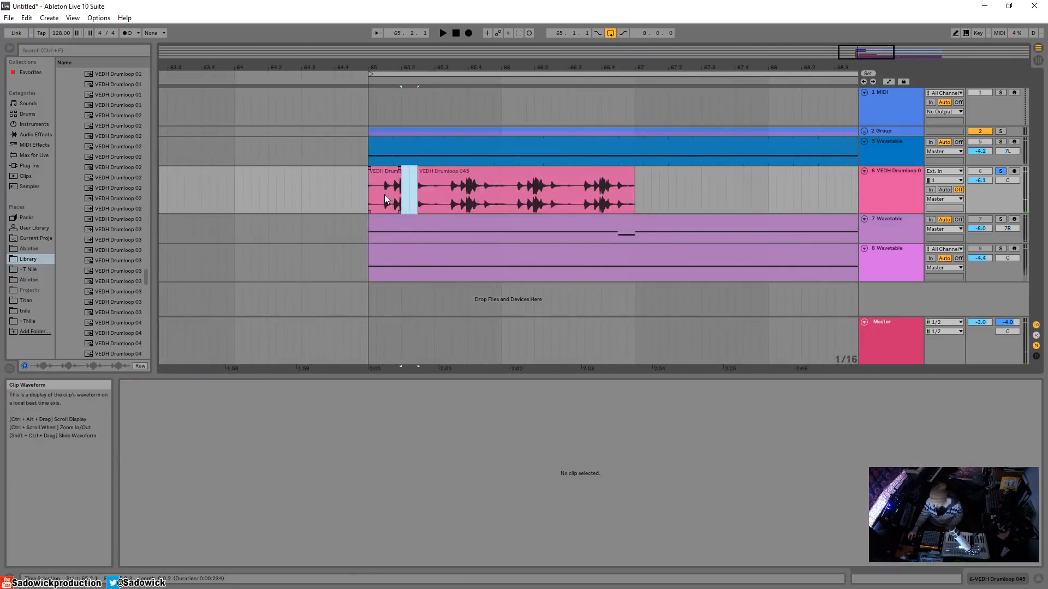
Listen to the edited loop and delete the drum loop's hit from 65.4.1 to 65.4.3.
left_click(369, 194)
key("space")
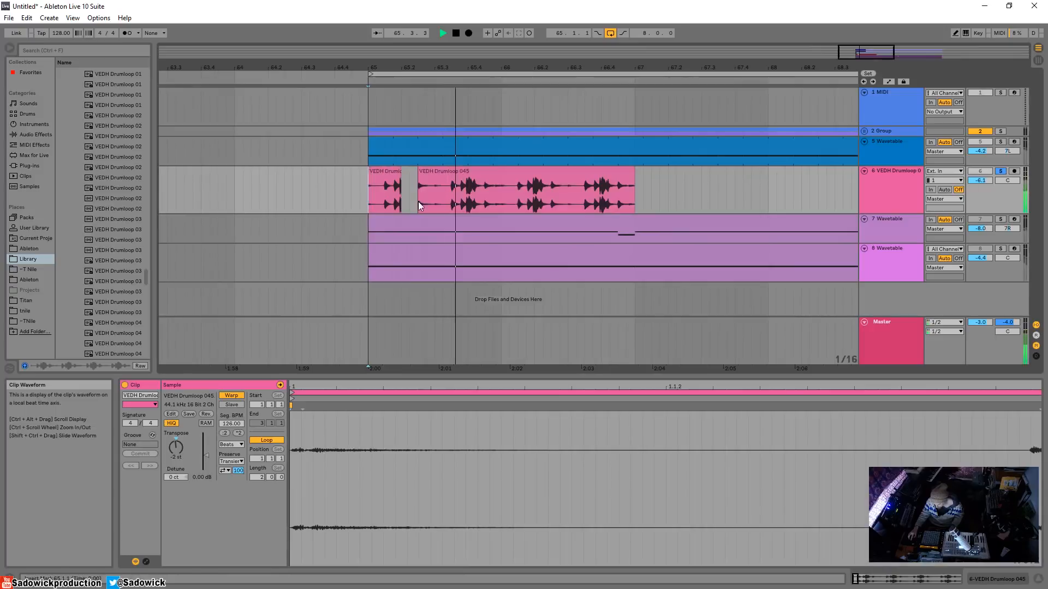
key("space")
key("space")
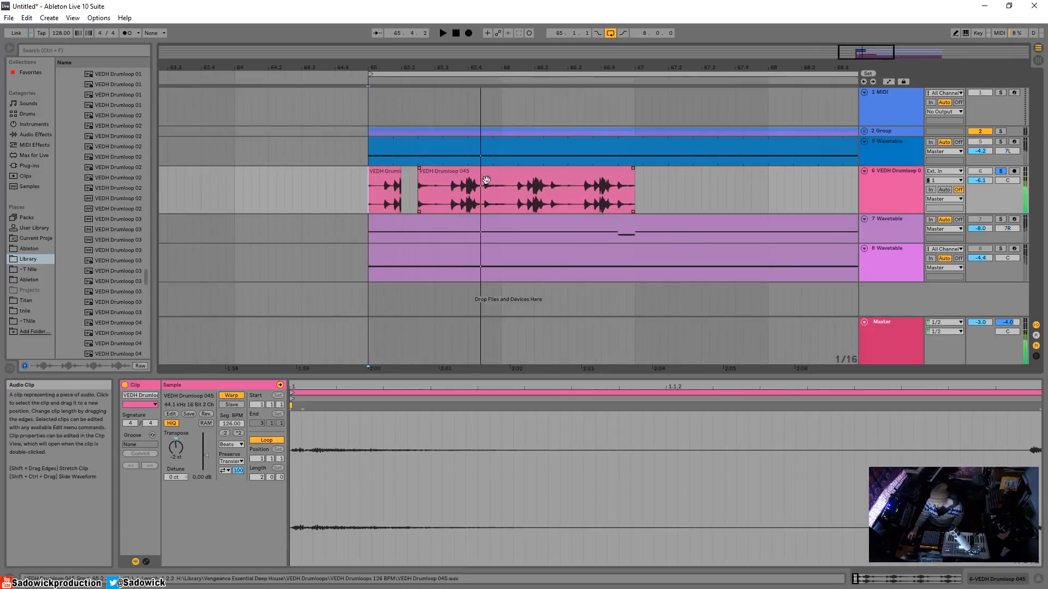
key("space")
mouse_move(468, 205)
left_mouse_down()
mouse_move(485, 198)
mouse_move(451, 205)
left_mouse_up()
key("Delete")
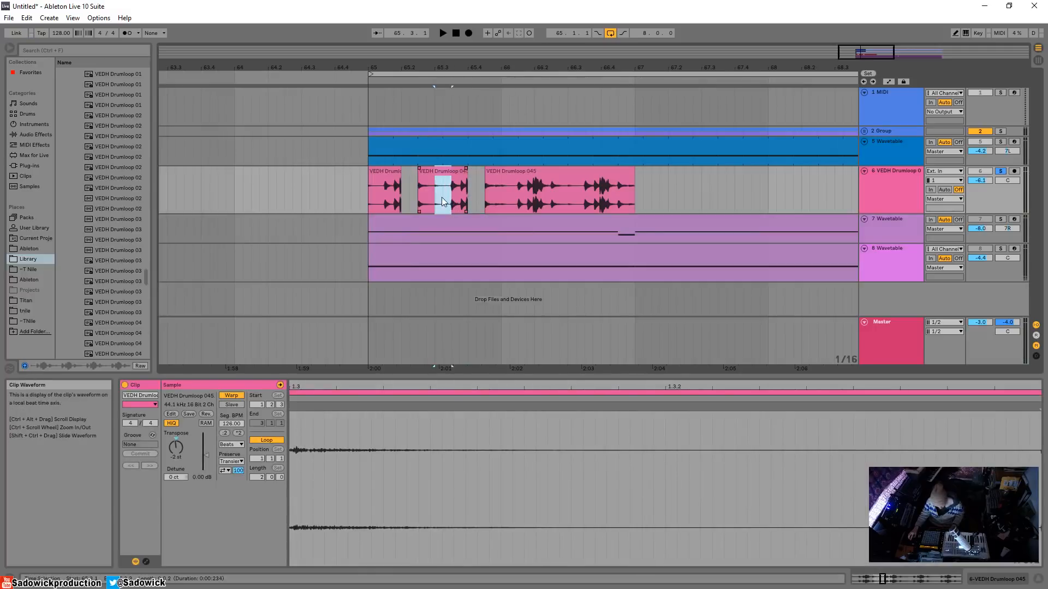
Copy the quiet eighth-note slice at 65.3.1 of the drum loop and paste it into the gap at 65.2.
key("ctrl+c")
left_click(405, 187)
left_click(404, 189)
key("ctrl+v")
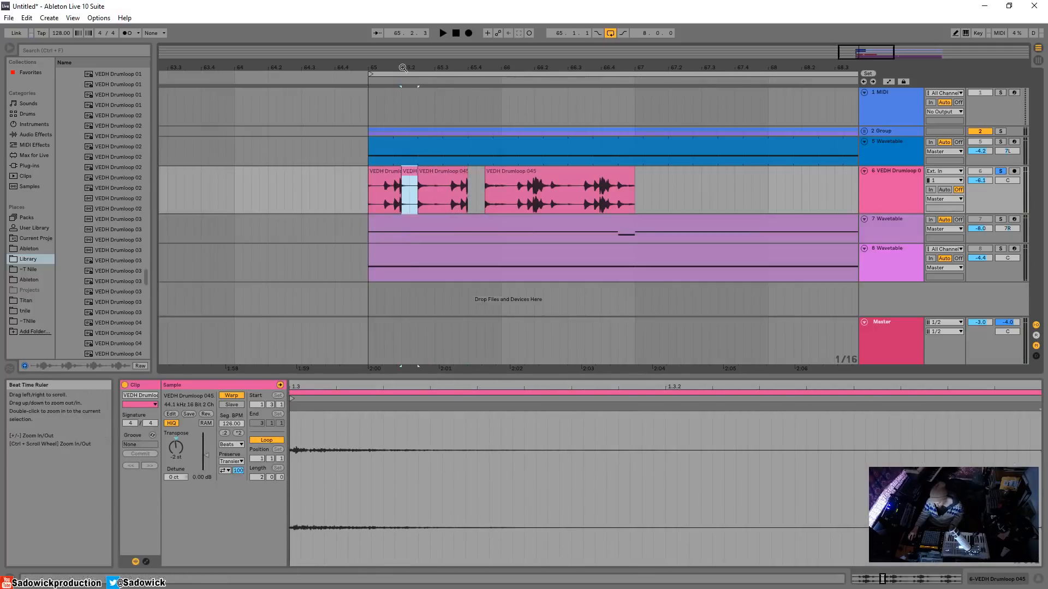
Extend the start of the slice pasted at 65.2 slightly earlier with a crossfade from the preceding clip, and play it back.
left_click_drag(369, 68, 370, 80)
key("space")
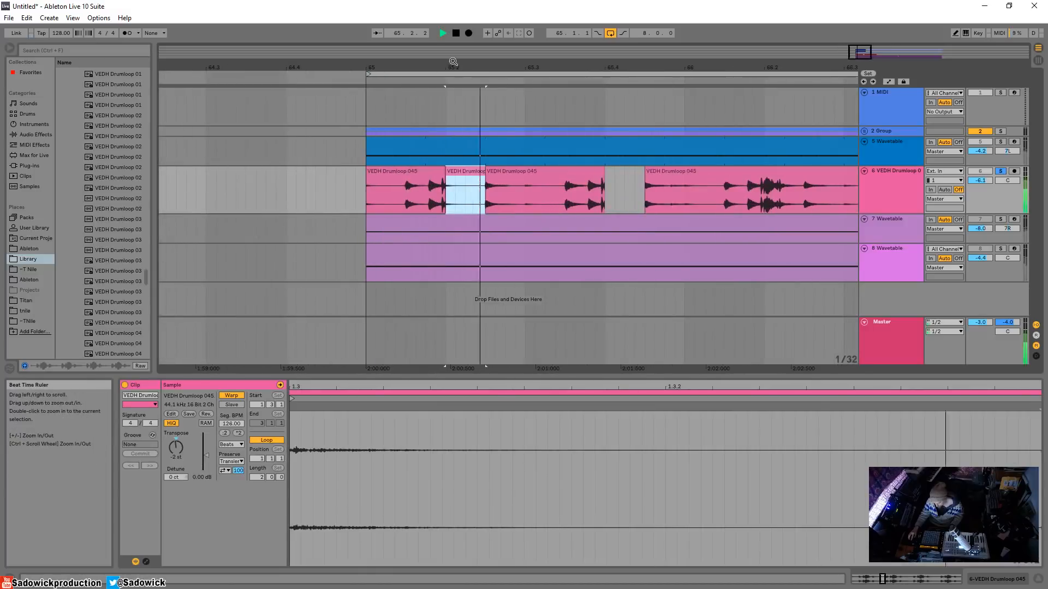
left_click_drag(451, 61, 451, 65)
key("space")
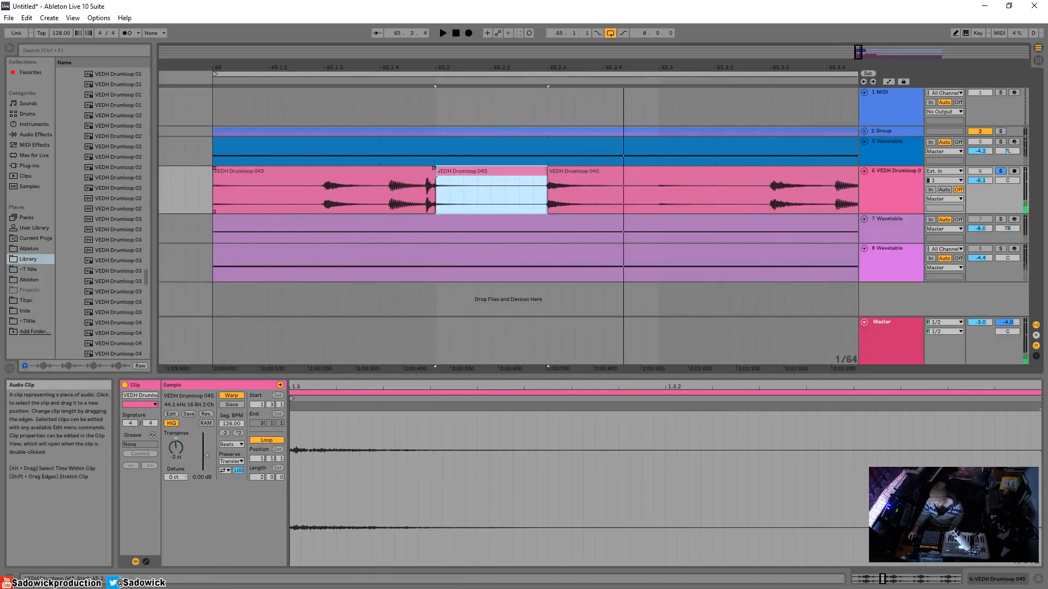
left_click_drag(436, 171, 408, 169)
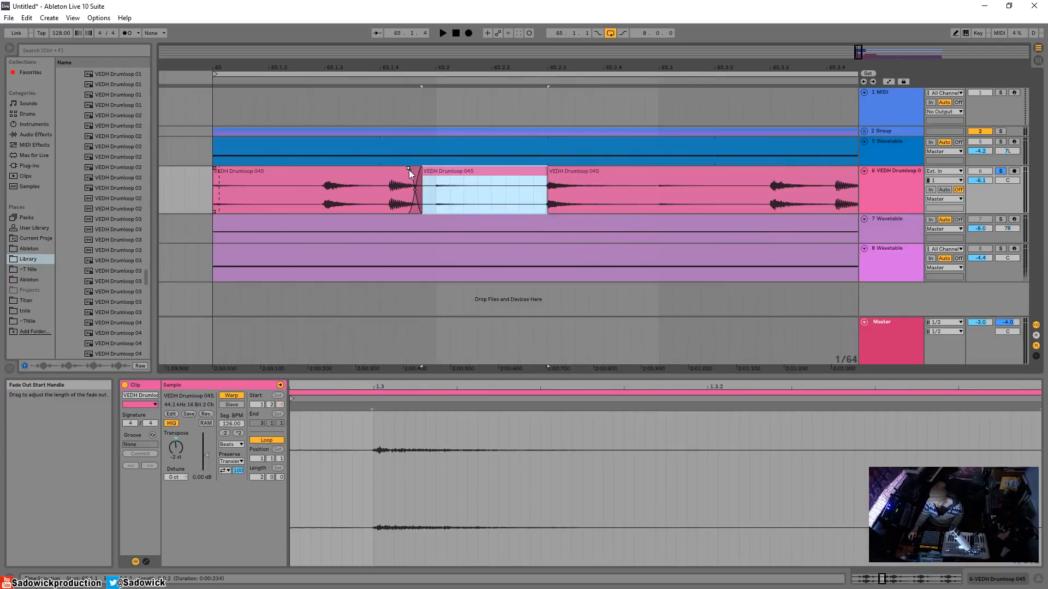
key("space")
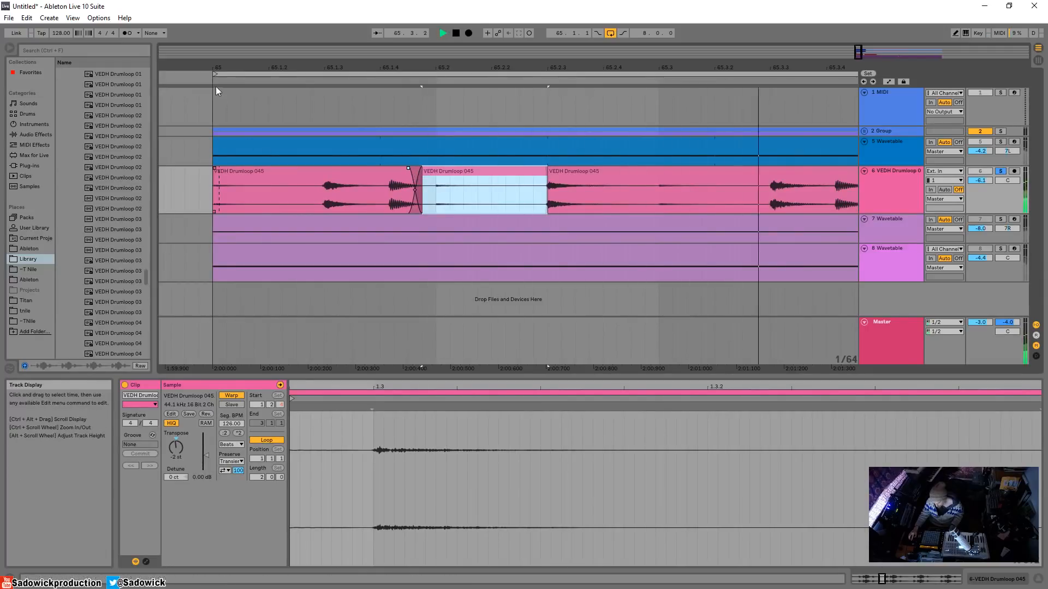
left_click(194, 81)
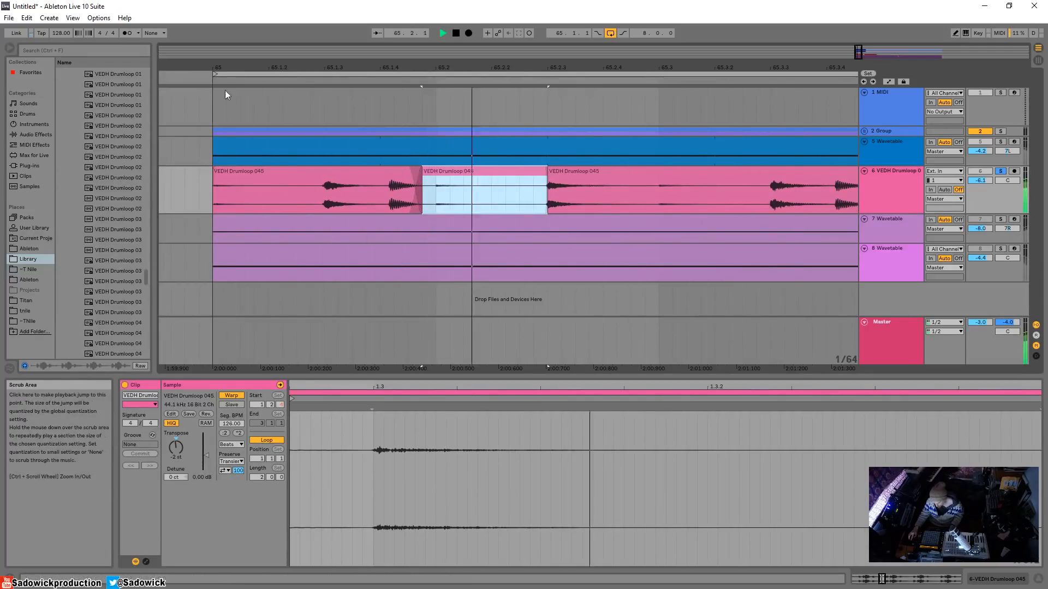
scroll(346, 175, "down", 5)
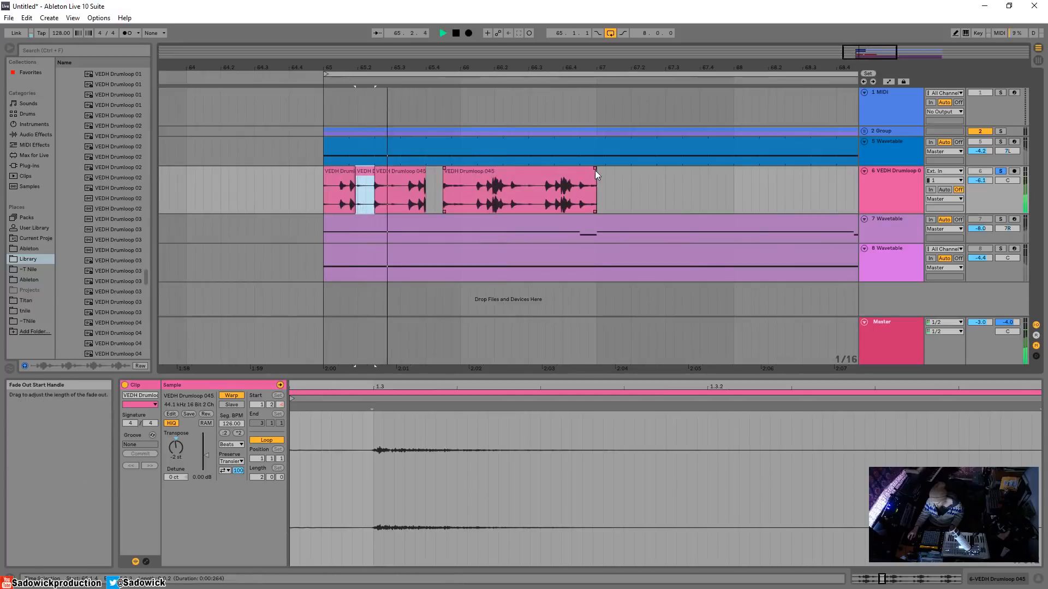
Fill the drum loop's remaining gap at 65.4 with the copied quiet slice.
left_click(380, 171)
key("space")
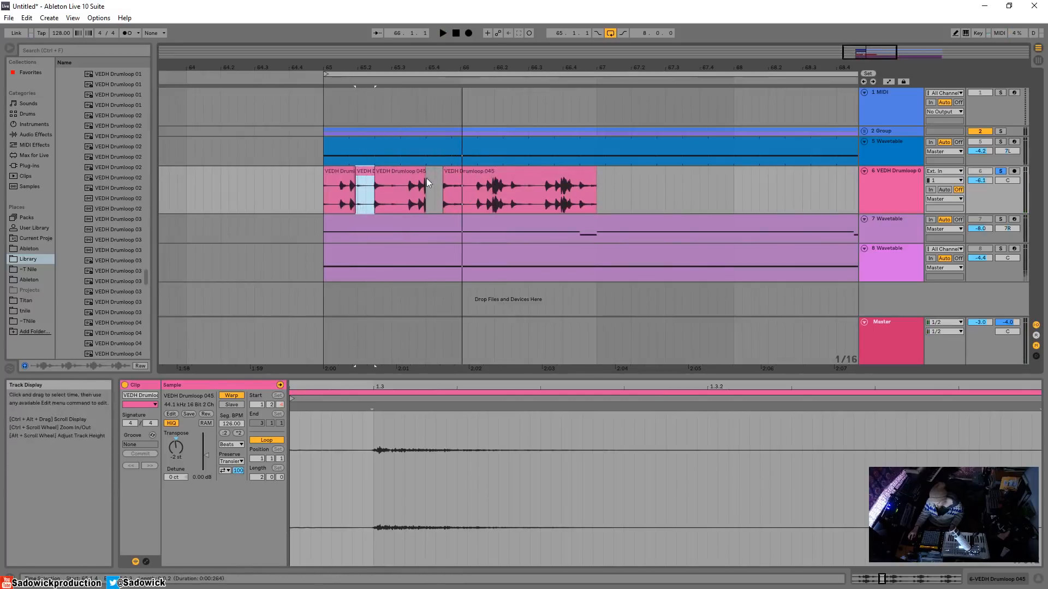
left_click_drag(390, 198, 407, 198)
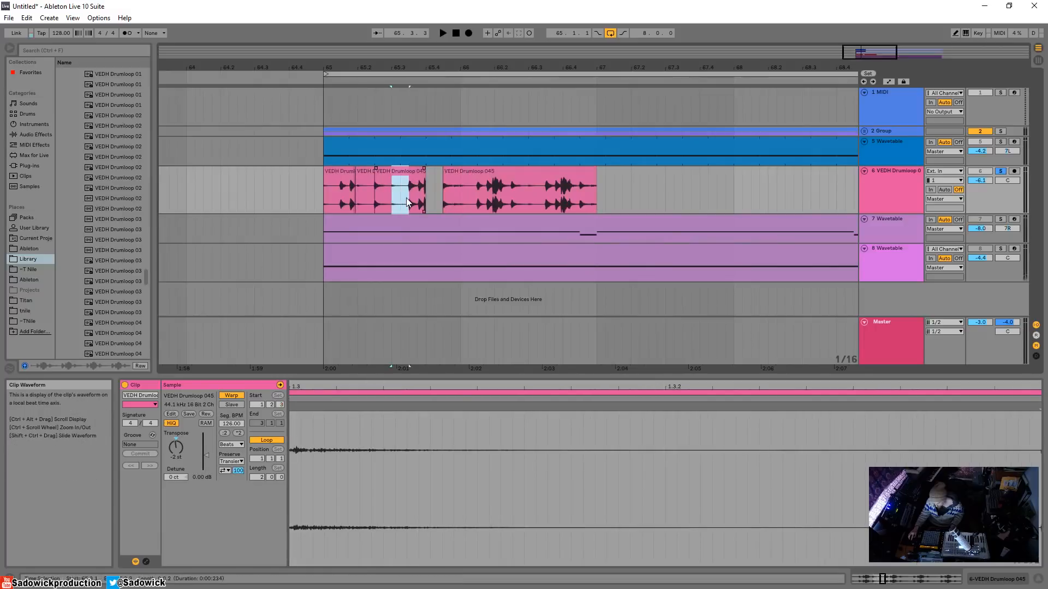
left_click(427, 195)
key("ctrl+v")
Extend the start of the slice at 65.4 slightly earlier, crossfade it with the preceding clip and check the playback.
key("space")
left_click_drag(419, 68, 419, 104)
left_click(401, 82)
key("space")
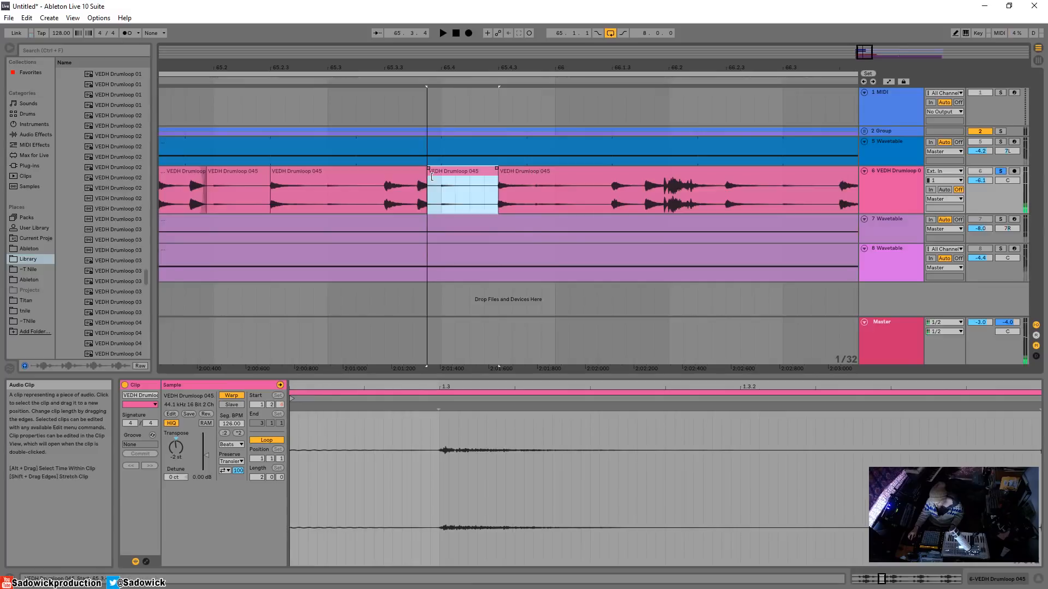
left_click_drag(440, 69, 438, 132)
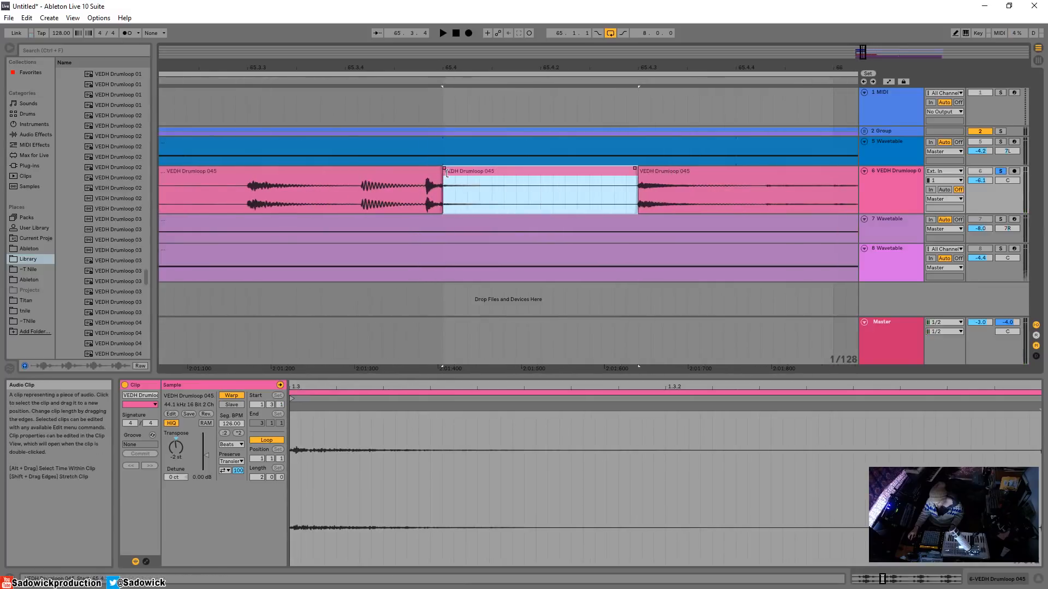
left_click_drag(445, 174, 418, 181)
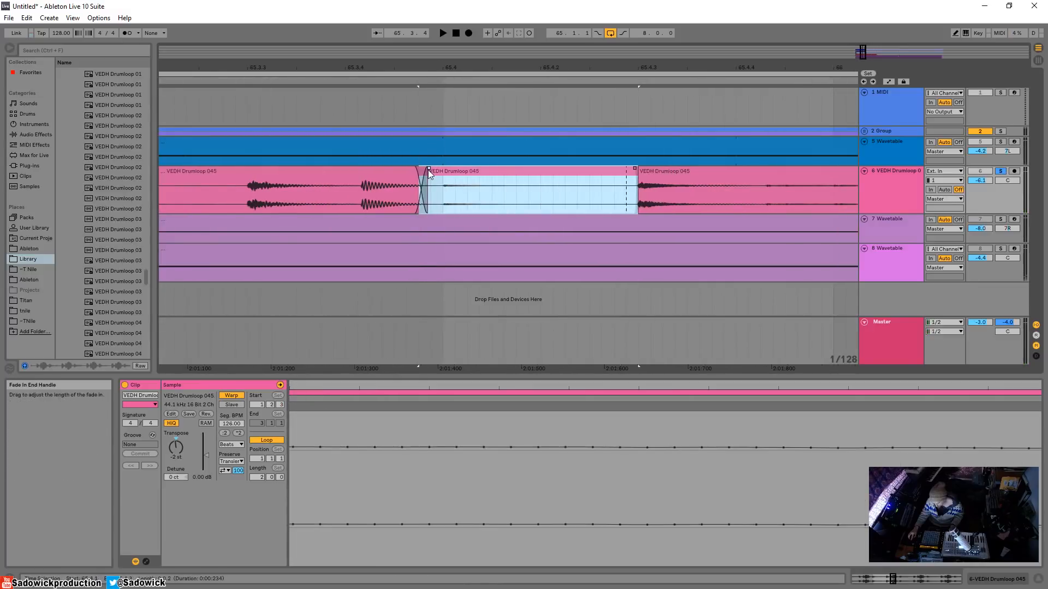
key("space")
key("space")
Delete the drum loop's second bar from bar 66 onward, select the edited first bar and play it.
left_click_drag(436, 68, 436, 12)
key("space")
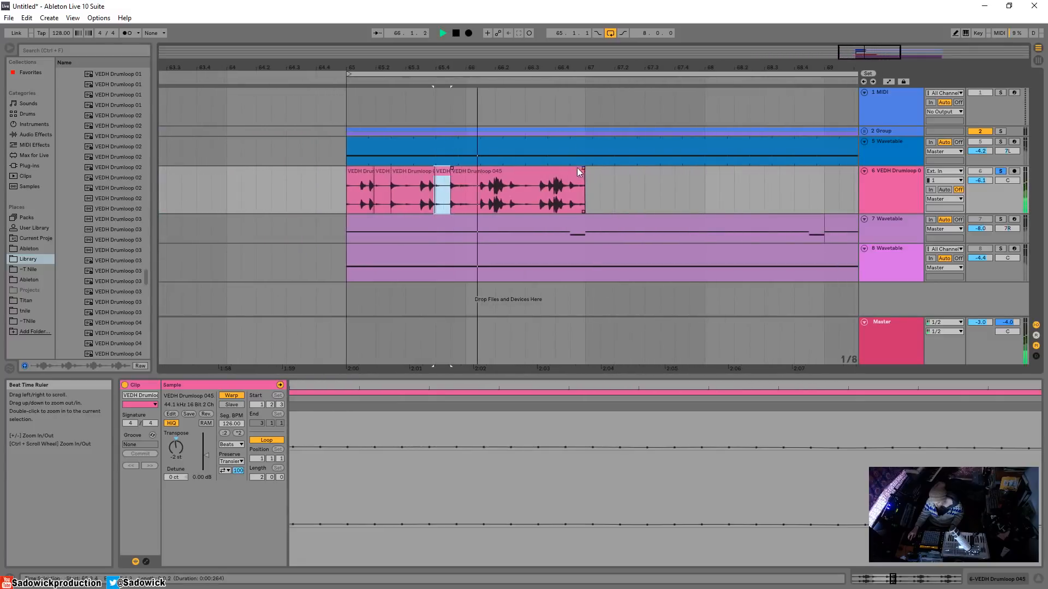
key("space")
left_click_drag(613, 186, 344, 198)
key("Delete")
key("space")
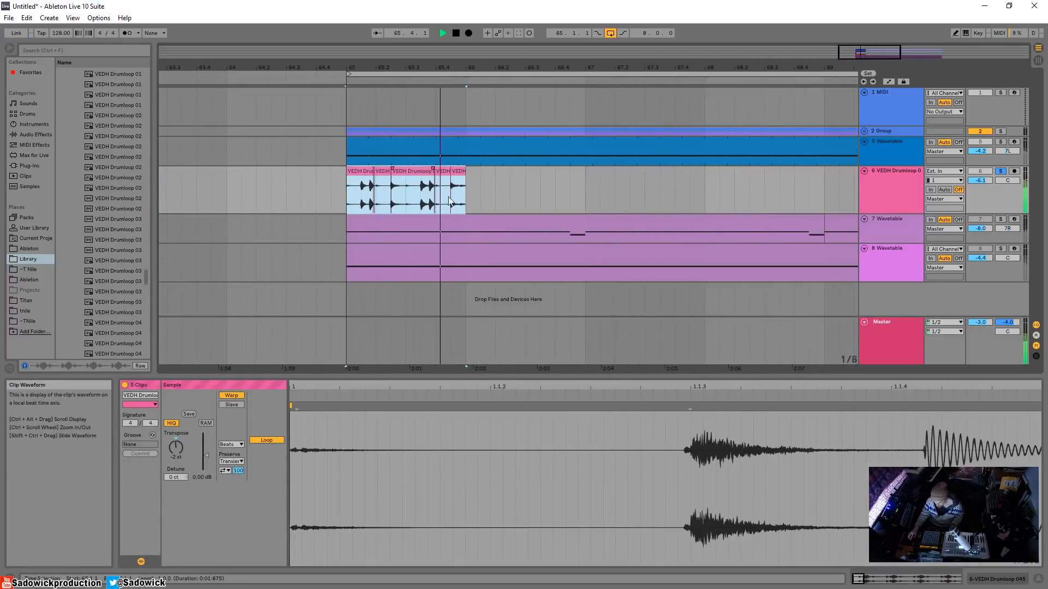
Loop the selected one-bar drum slices, set their Preserve resolution to 1/16, change the transient loop mode and transpose them to -5 st.
right_click(376, 172)
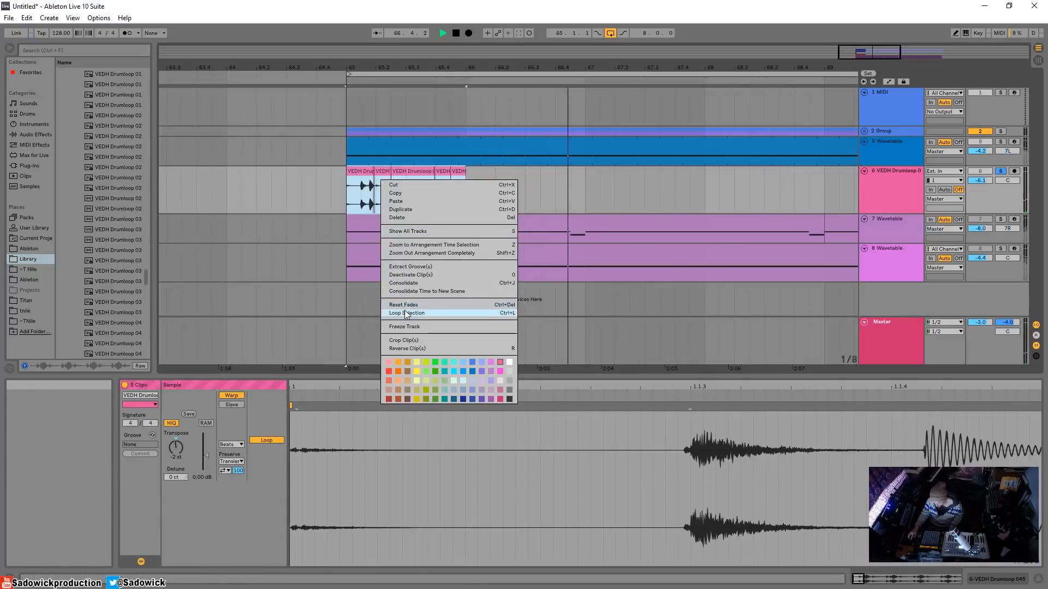
left_click(404, 310)
left_click(231, 461)
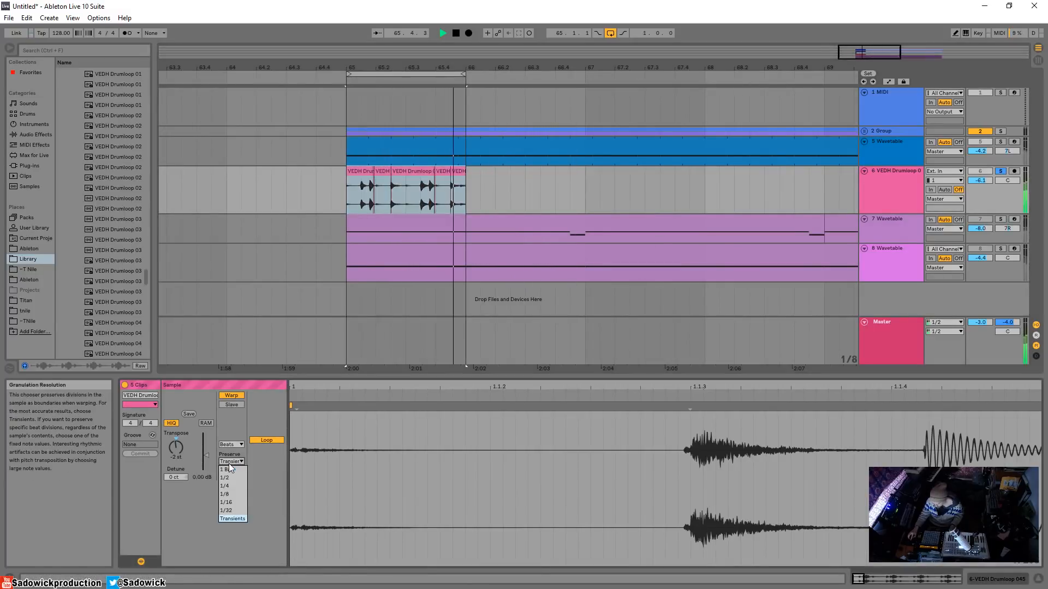
left_click(230, 503)
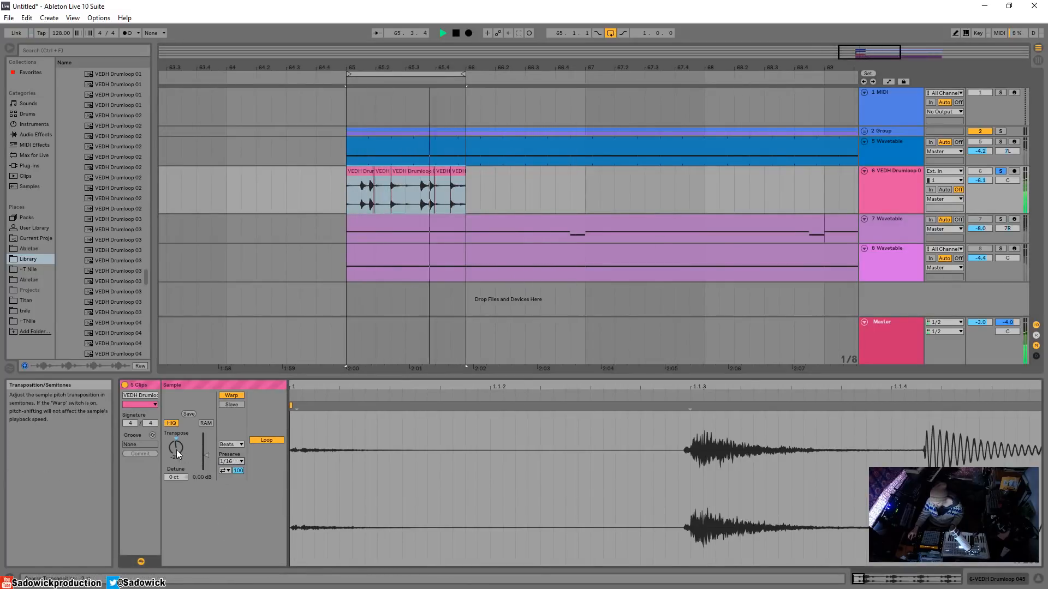
left_click(225, 470)
left_click_drag(176, 448, 176, 470)
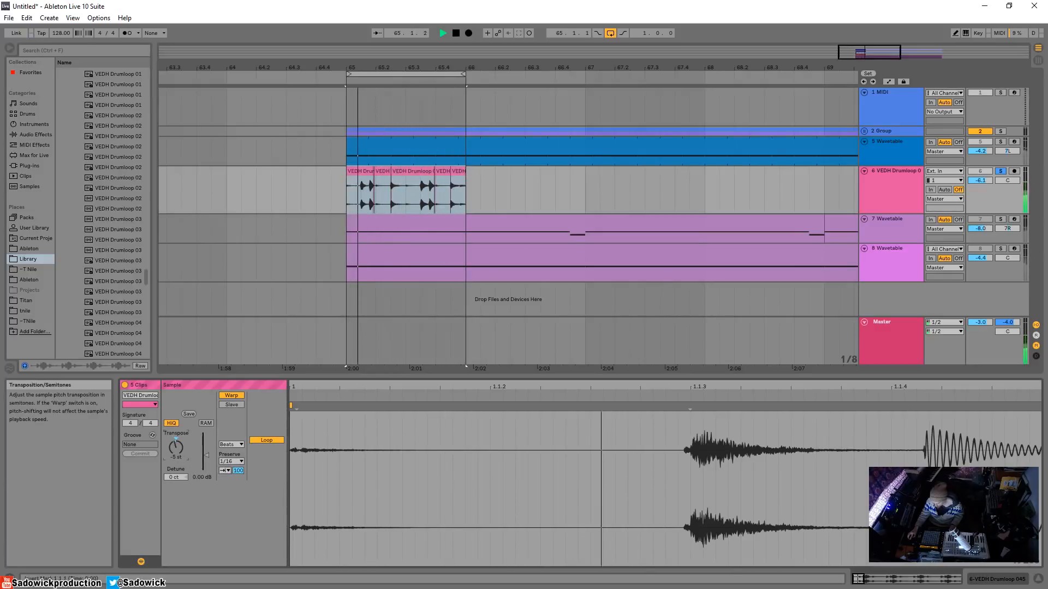
Add Simple Delay and EQ Eight to the drum loop track, with delay times of 3 left and 2 right and dry/wet at 28%.
left_click(997, 579)
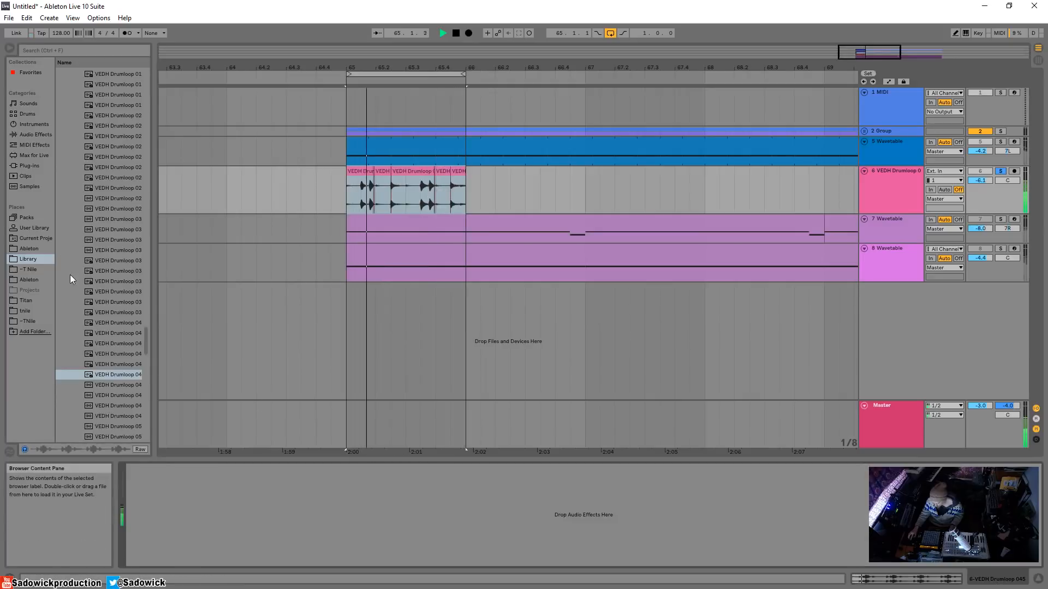
left_click(38, 134)
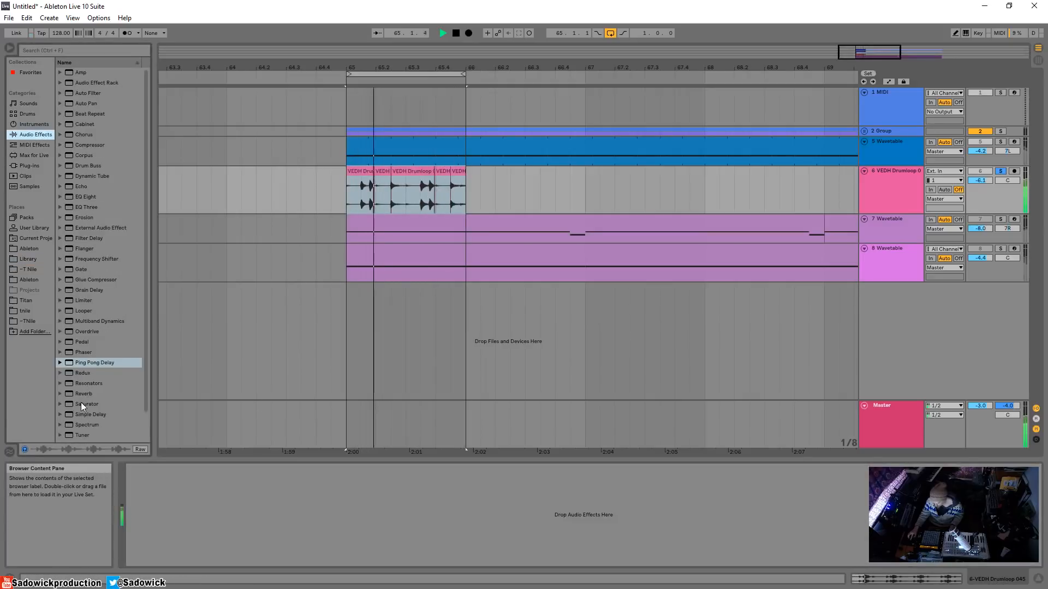
left_click_drag(82, 415, 213, 480)
left_click(84, 197)
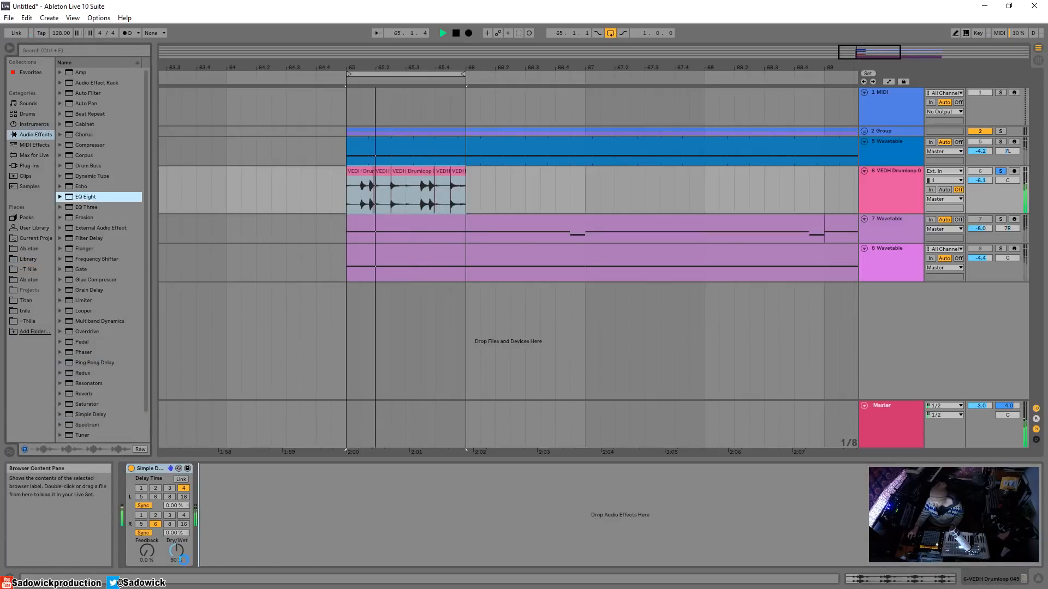
left_click_drag(177, 552, 177, 570)
left_click(170, 488)
left_click(156, 516)
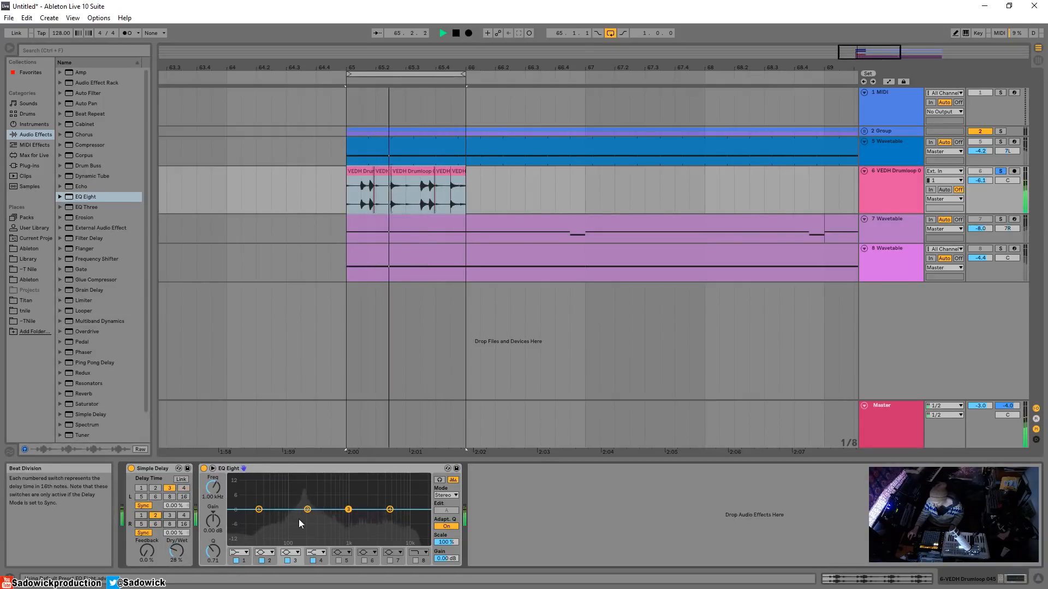
Cut EQ Eight band 2 by about 5 dB near 574 Hz and band 4 by 3.35 dB at 7.11 kHz, with Simple Delay at 21% wet.
left_click_drag(307, 509, 334, 521)
left_click_drag(176, 550, 176, 552)
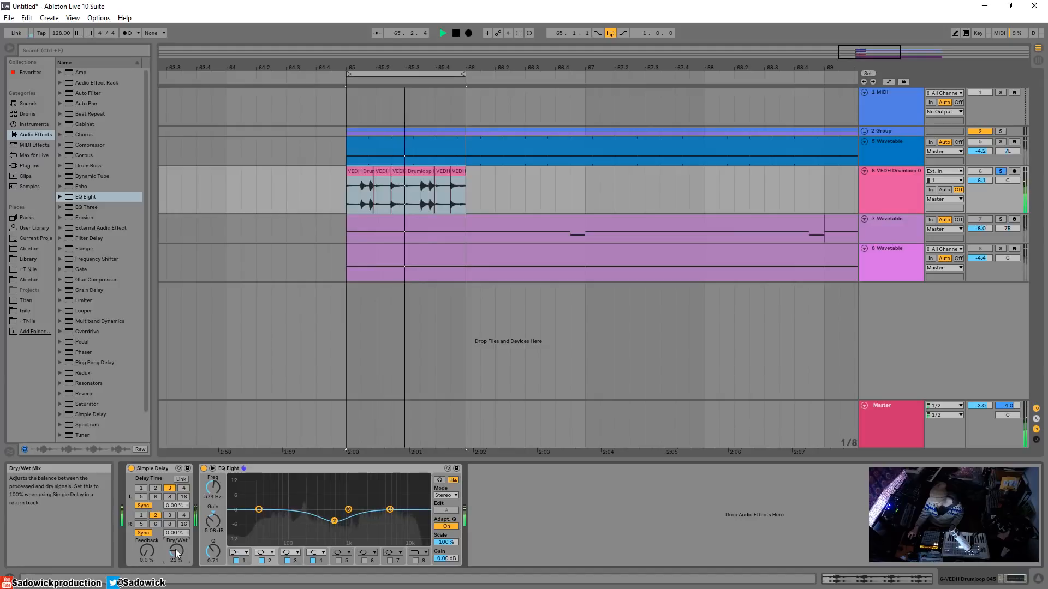
left_click_drag(390, 510, 399, 517)
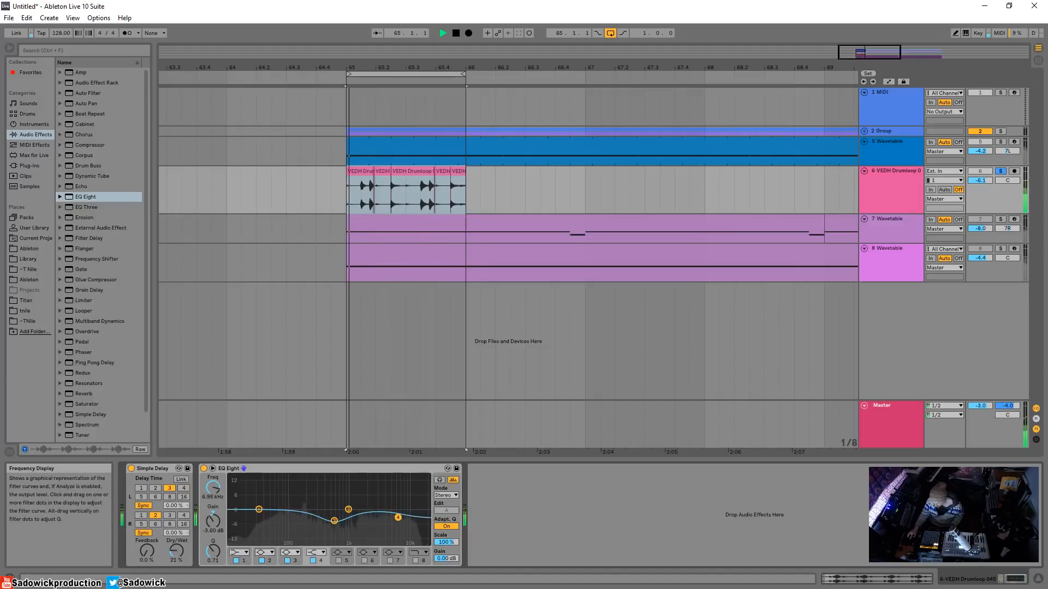
Unsolo the drum loop track, move it above the blue Wavetable track and set its volume to -6.9 dB.
left_click(1000, 171)
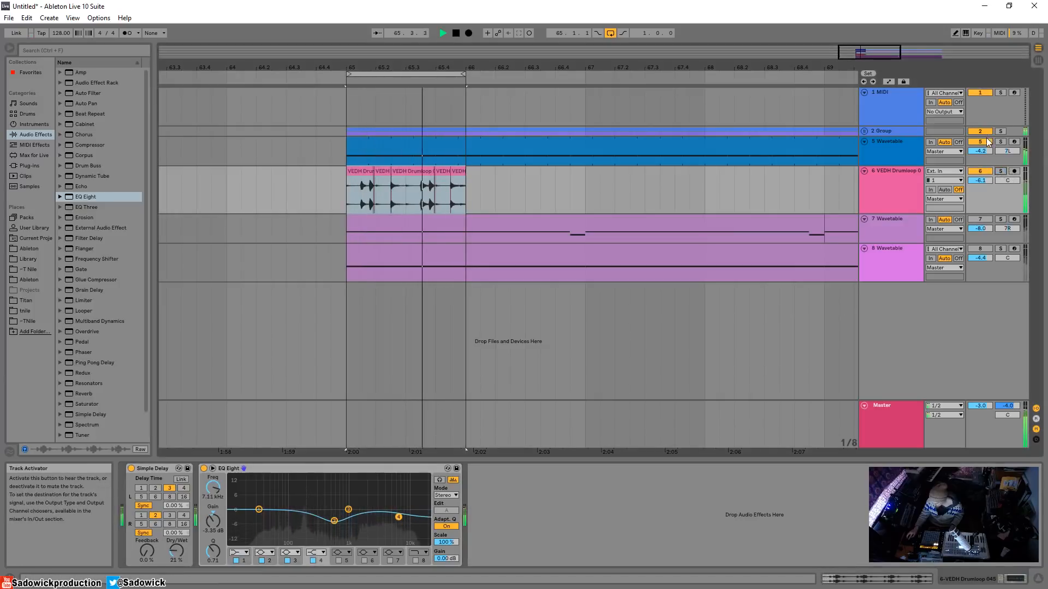
left_click_drag(895, 180, 897, 139)
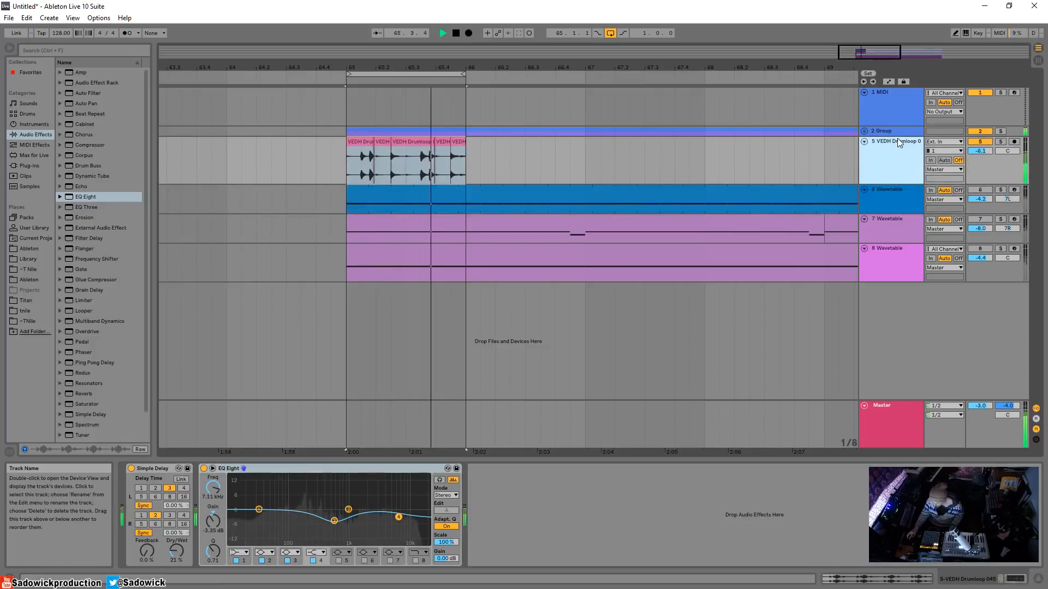
left_click_drag(969, 148, 969, 154)
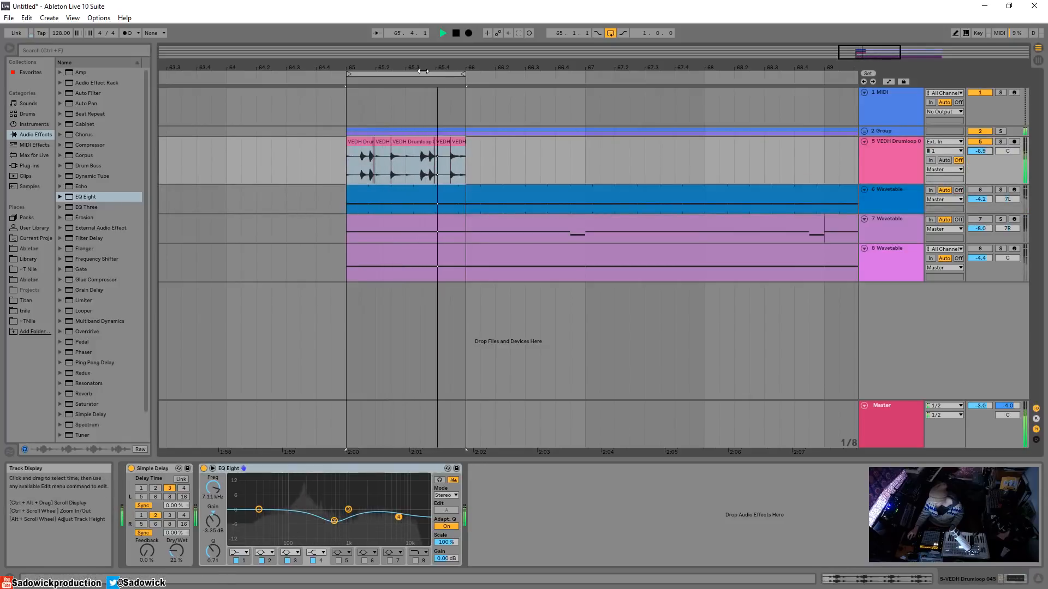
Lower Simple Delay's dry/wet to 17% and consolidate the one-bar drum slices into a single clip.
left_click_drag(423, 67, 381, 52)
left_click_drag(404, 156, 343, 162)
left_click_drag(176, 551, 176, 557)
right_click(376, 147)
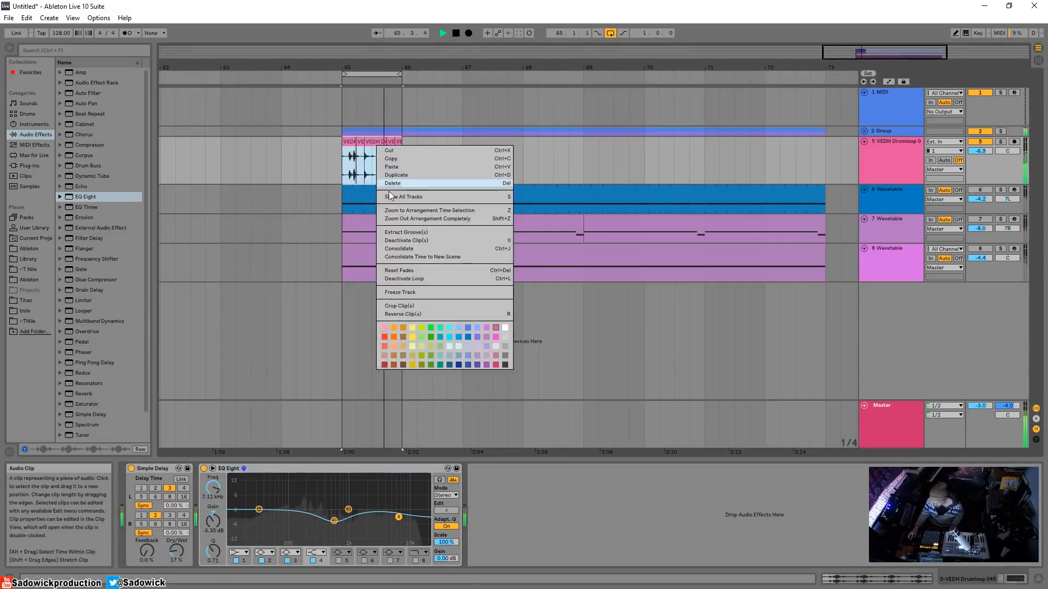
left_click(405, 249)
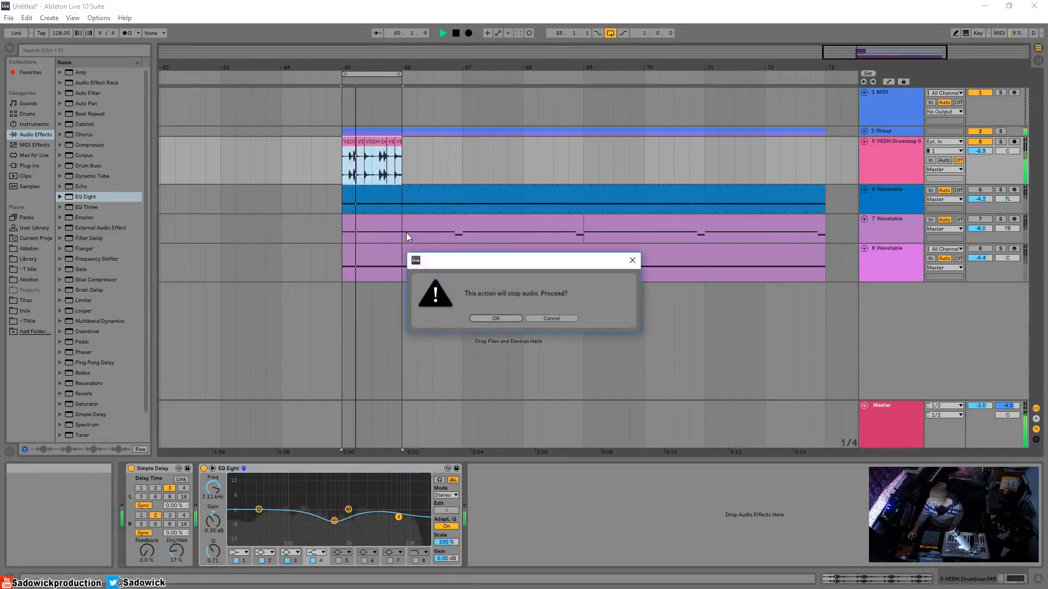
left_click(500, 321)
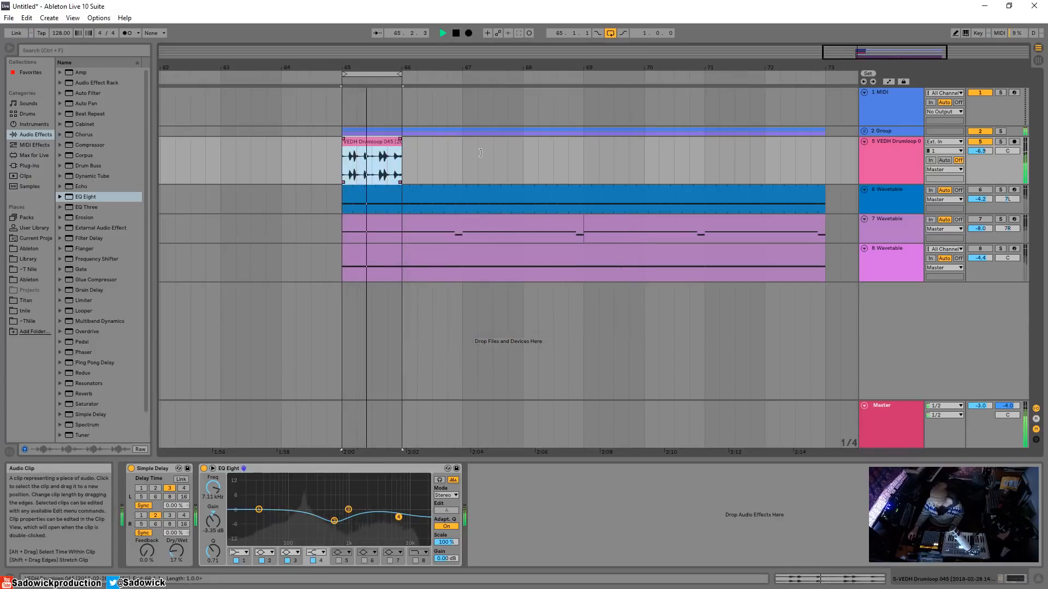
Turn on looping for the consolidated drum clip and extend it to bar 73.
left_click(817, 536)
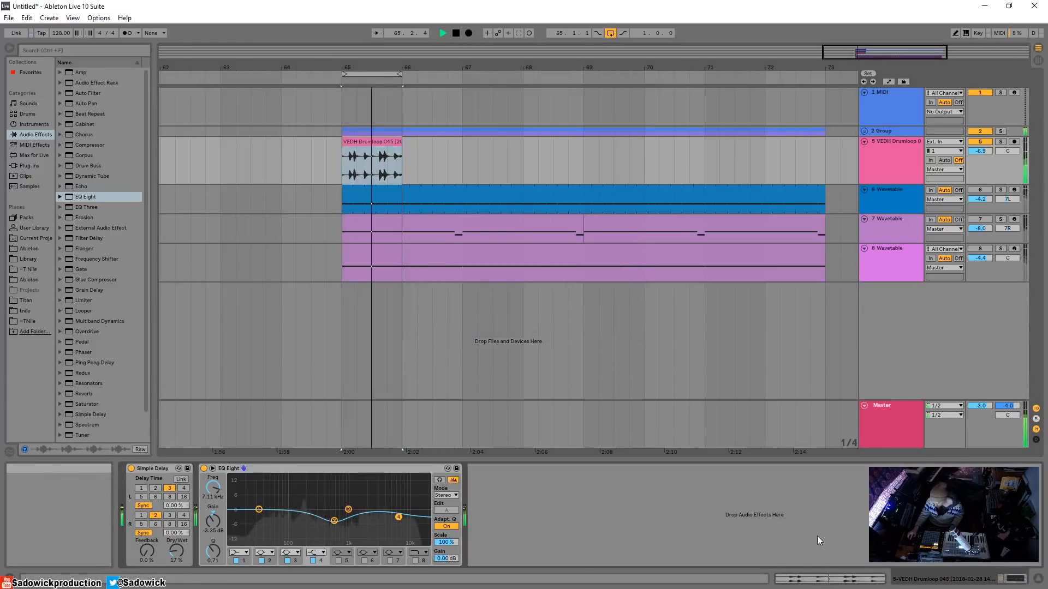
key("shift+Tab")
left_click(252, 440)
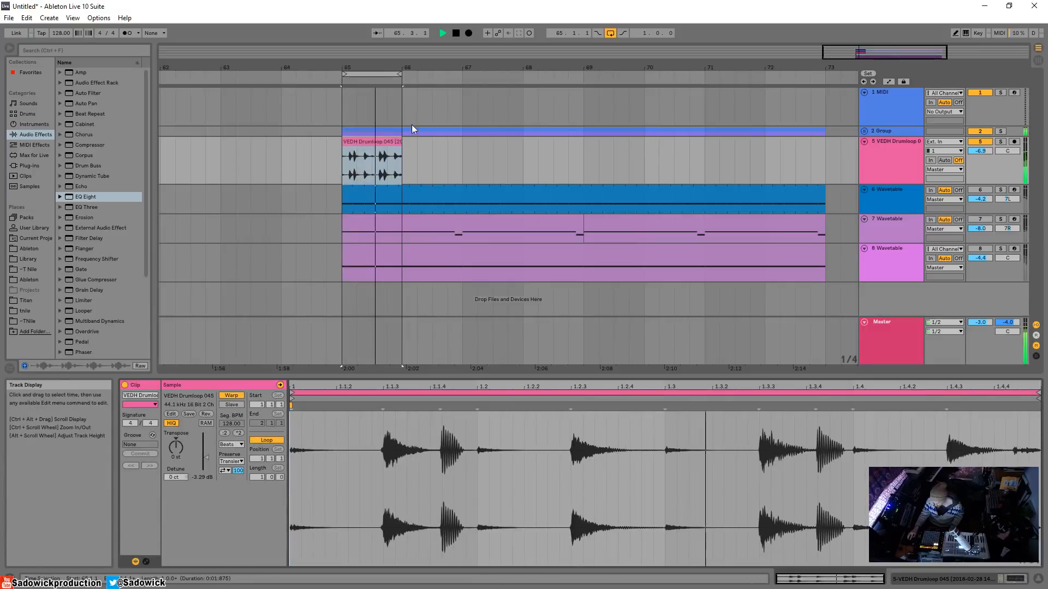
left_click(403, 144)
left_click_drag(404, 145, 825, 145)
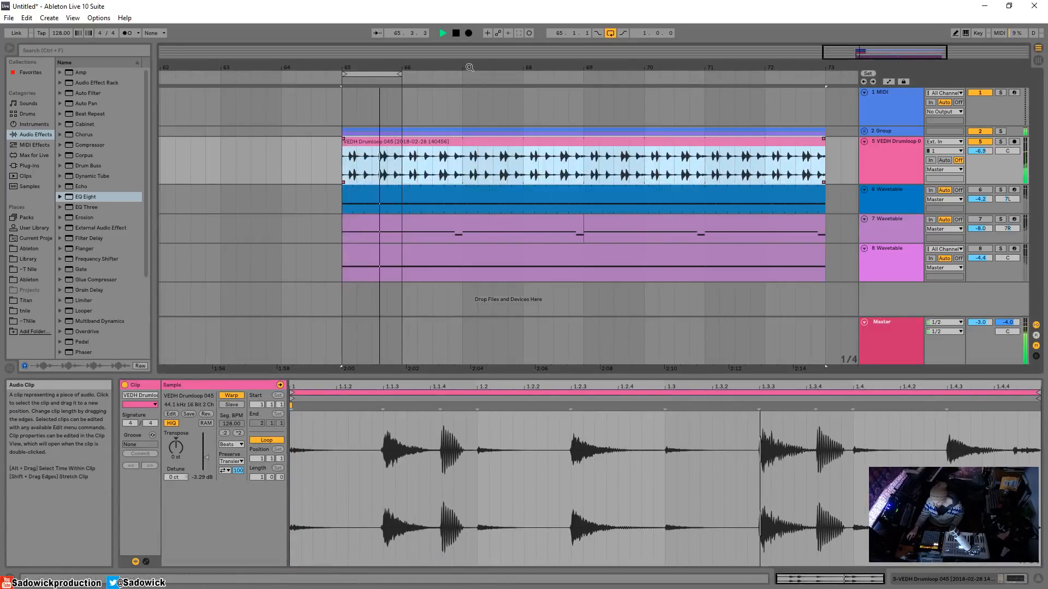
Activate the blue Wavetable track, show its devices and extend the arrangement loop to bar 73.
left_click(982, 200)
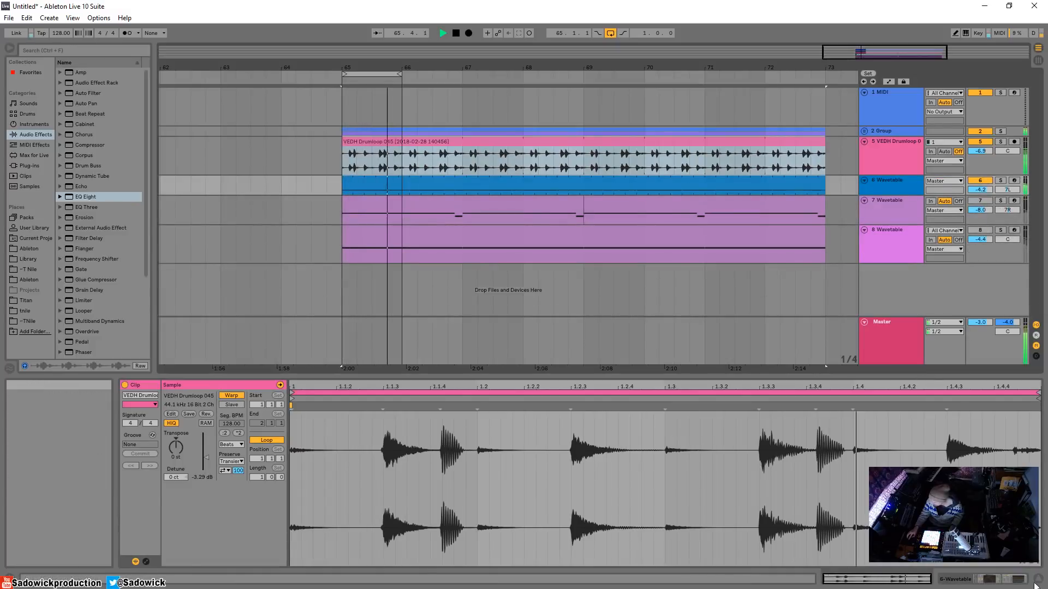
key("shift+Tab")
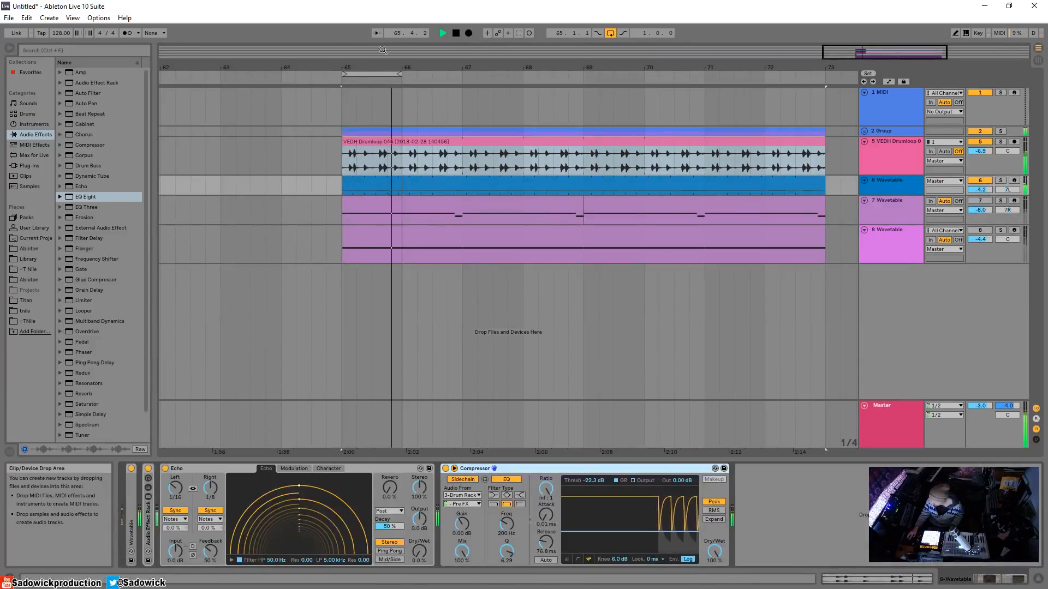
left_click_drag(399, 75, 824, 75)
mouse_move(993, 263)
left_mouse_down()
mouse_move(993, 244)
mouse_move(994, 264)
left_mouse_up()
left_click_drag(649, 75, 581, 33)
Listen to the drum loop track soloed, and switch the solo to the 6 Wavetable track.
left_click(1000, 165)
left_click(1000, 142)
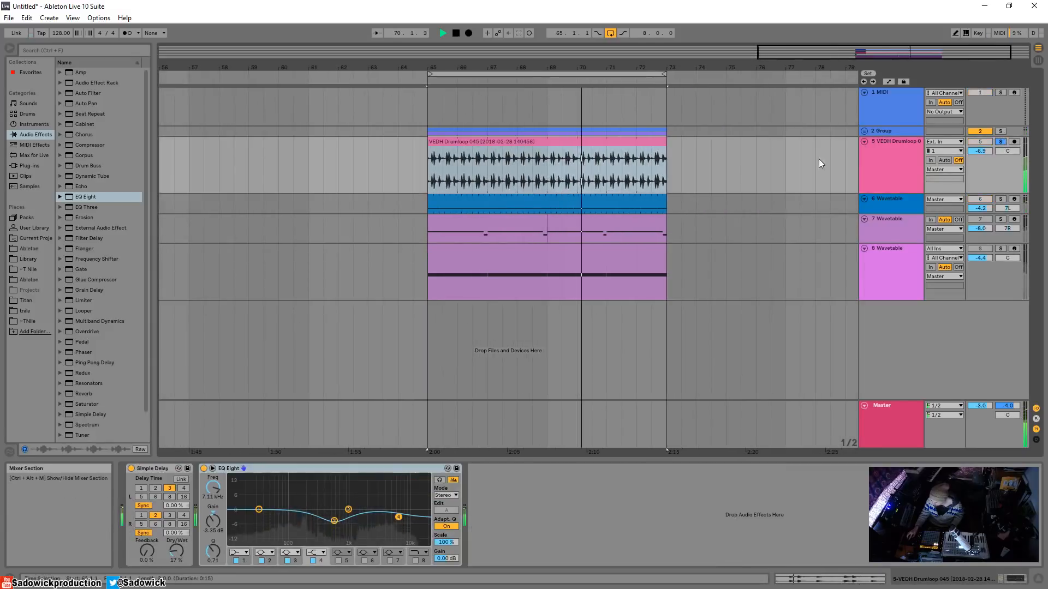
left_click(1000, 199)
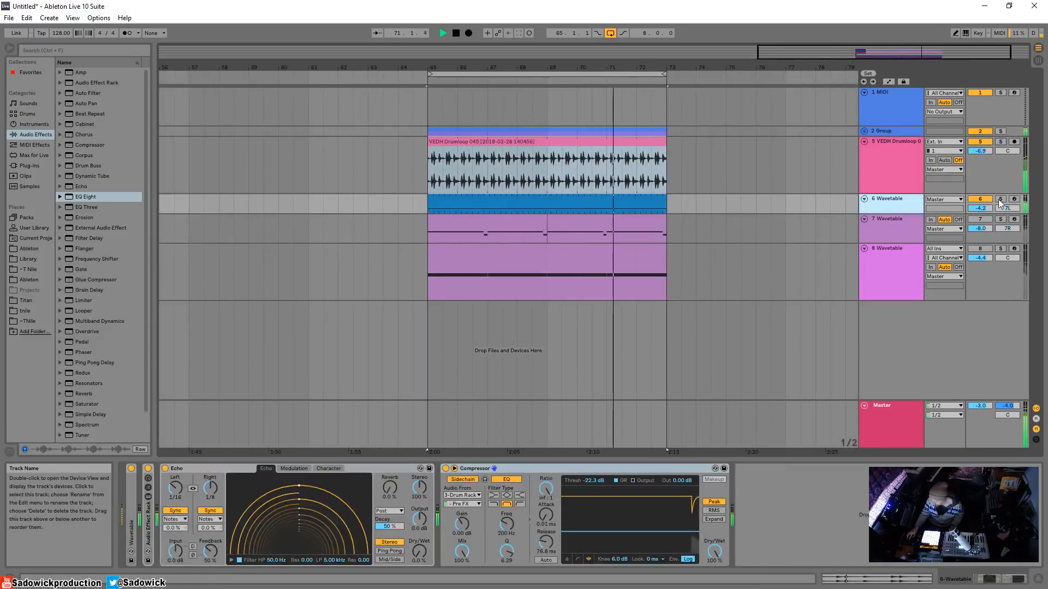
Insert EQ Eight before the Compressor on track 6 Wavetable with a low cut at 82.5 Hz, raise Echo's dry/wet and fold the EQ.
left_click_drag(86, 197, 525, 514)
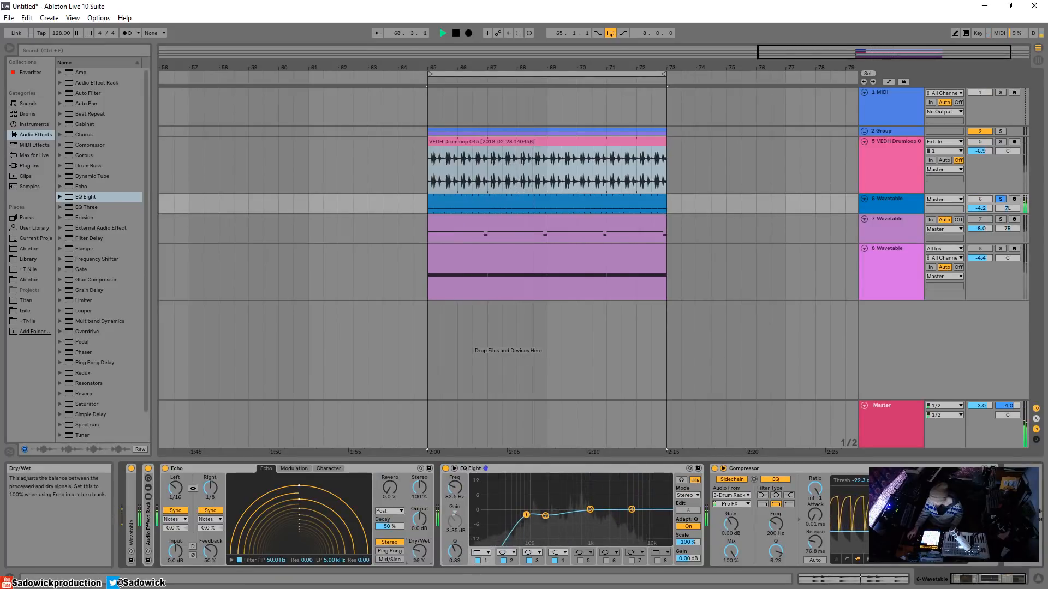
left_click_drag(419, 551, 419, 540)
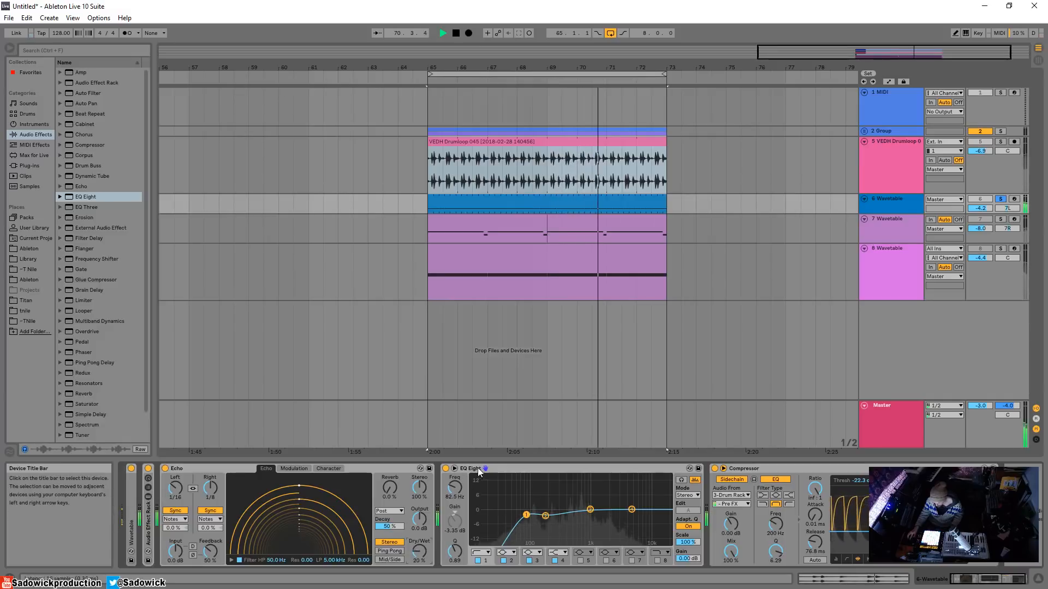
double_click(502, 468)
Check track 6's Wavetable settings and set the Auto Filter in the Audio Effect Rack's second chain to 787 Hz.
double_click(131, 524)
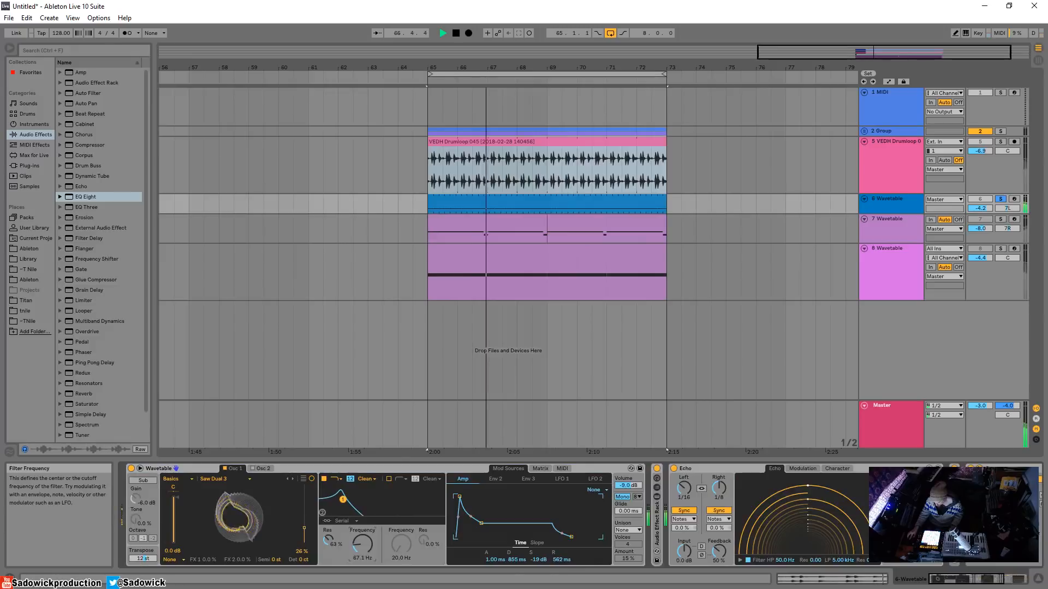
double_click(176, 469)
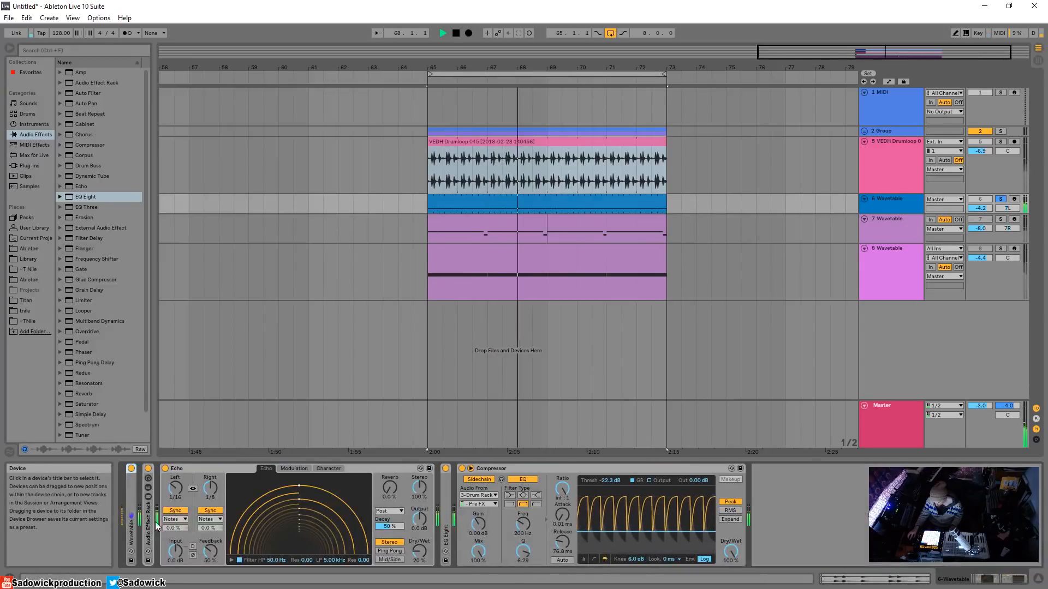
left_click(147, 487)
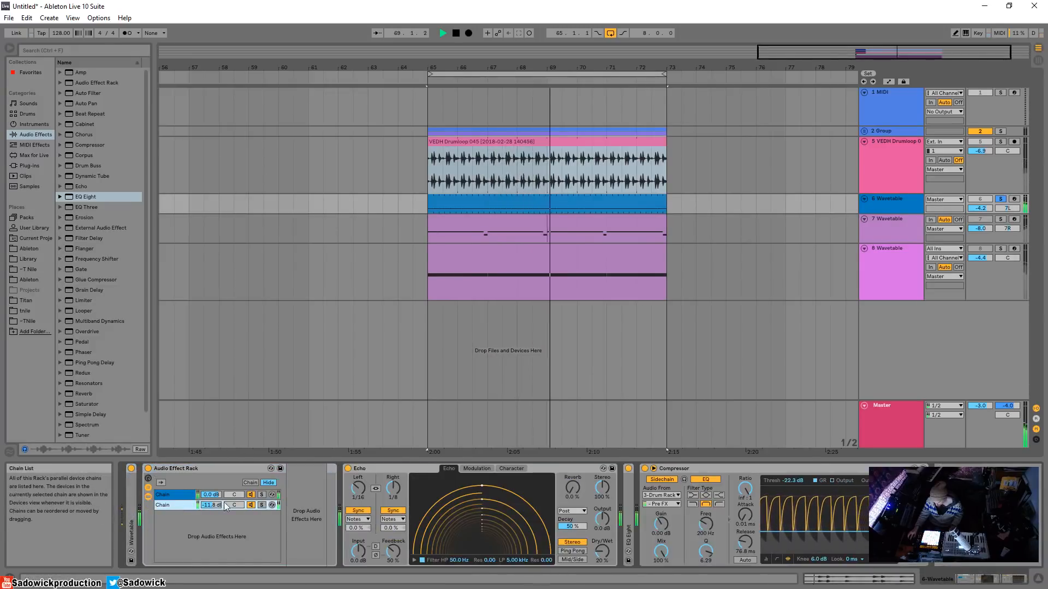
left_click(176, 506)
left_click_drag(378, 502, 374, 505)
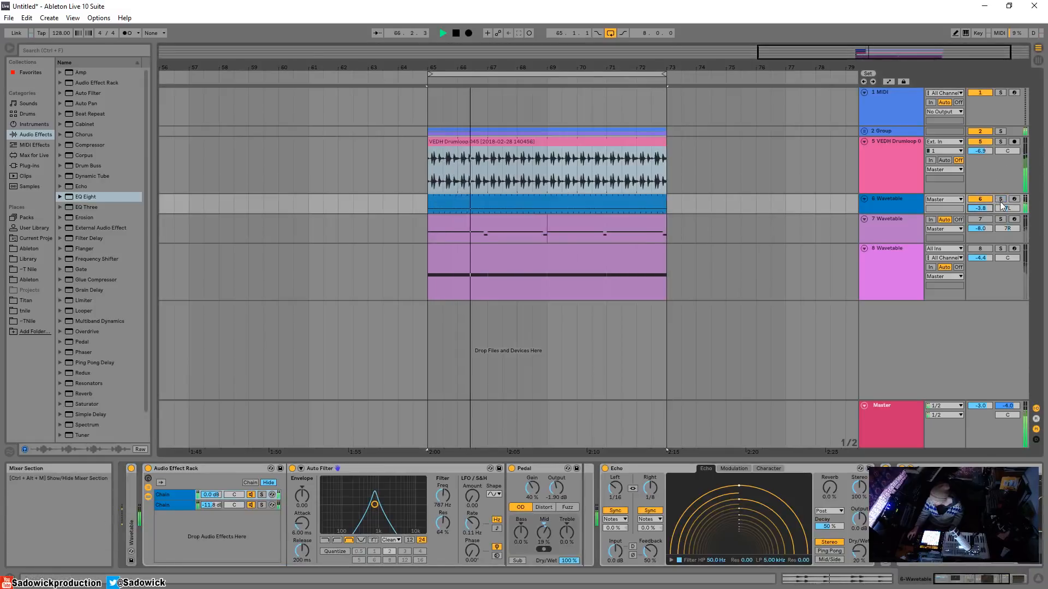
Set the 7 Wavetable track's volume to -9.5 dB and deactivate the 6 and 7 Wavetable tracks.
left_click_drag(984, 231, 984, 235)
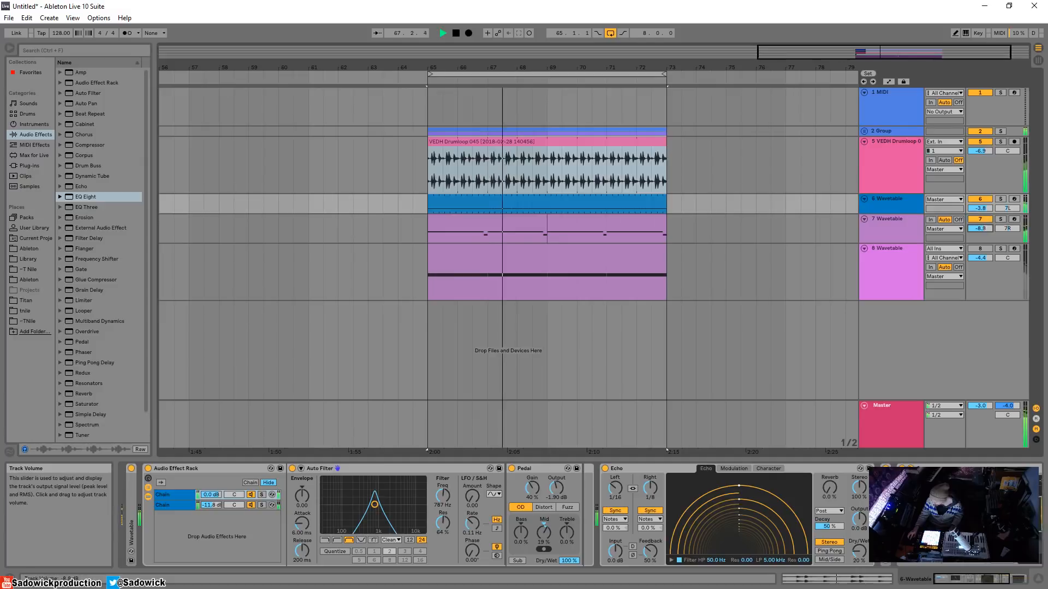
left_click(980, 200)
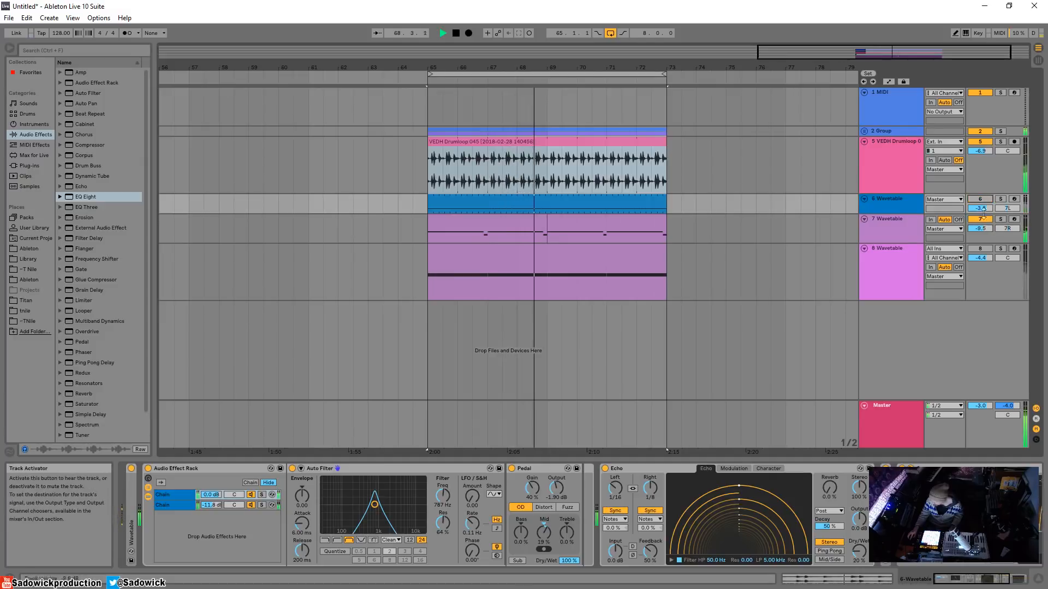
left_click(981, 219)
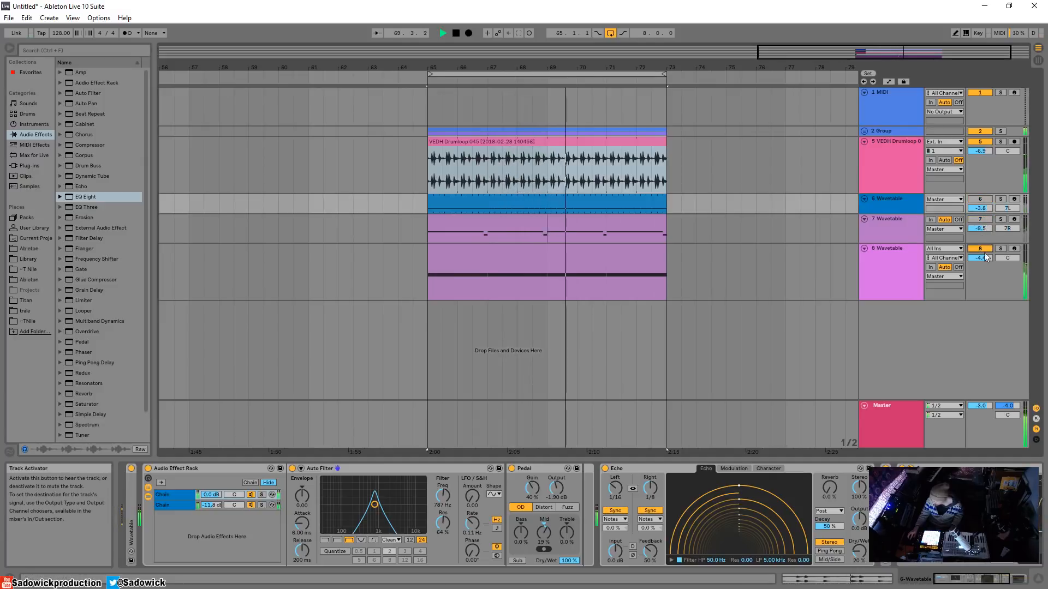
Lower the 8 Wavetable track's volume to -8.6 dB and unfold its second Arpeggiator.
left_click_drag(985, 257, 986, 262)
left_click(767, 281)
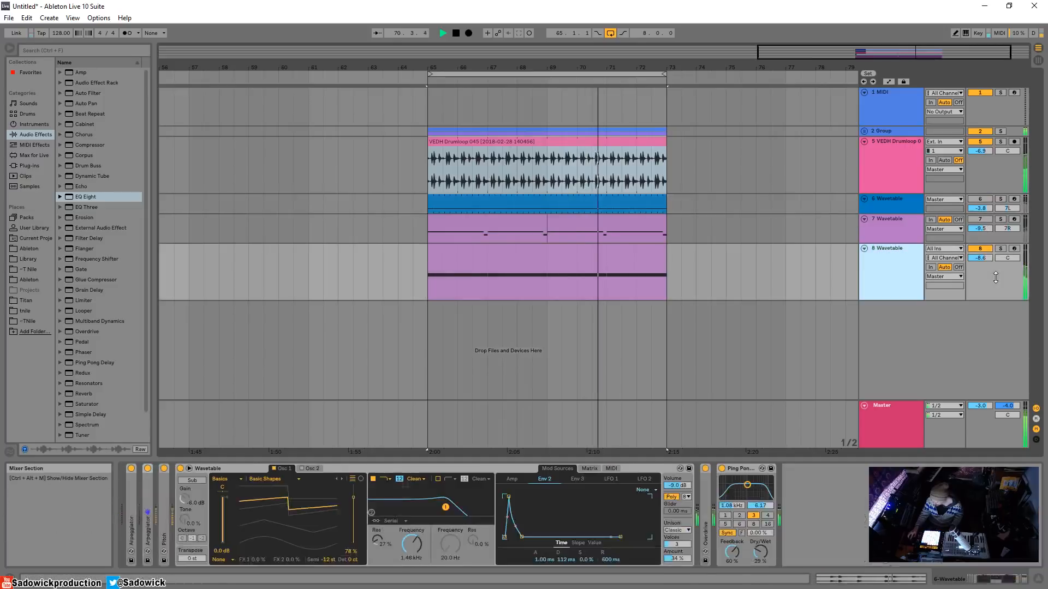
double_click(147, 518)
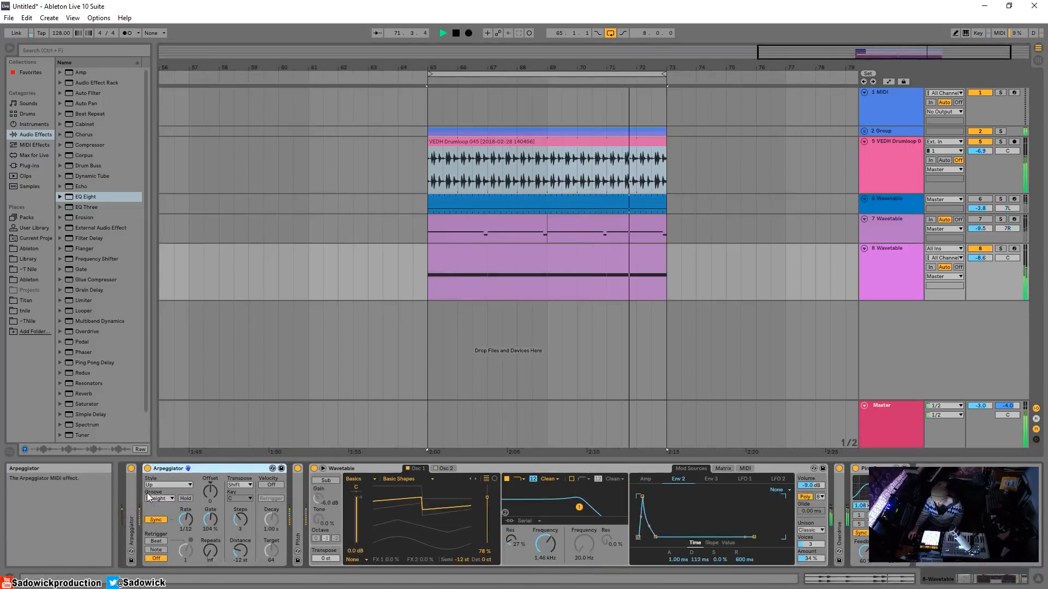
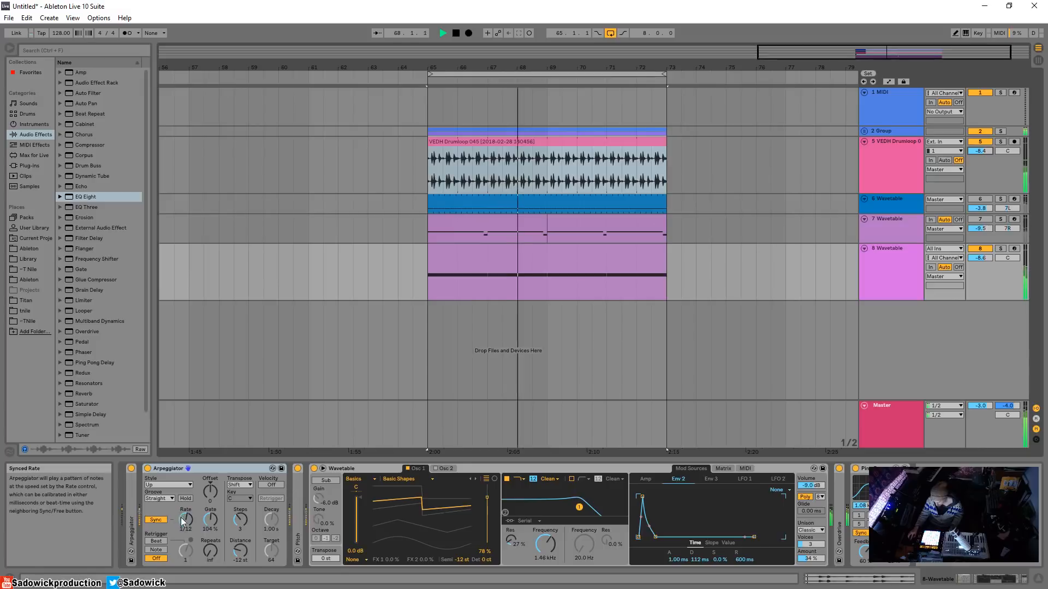
Adjust the synced rate of track 8's second Arpeggiator, fold that device and unfold the first Arpeggiator.
left_click_drag(182, 523, 182, 518)
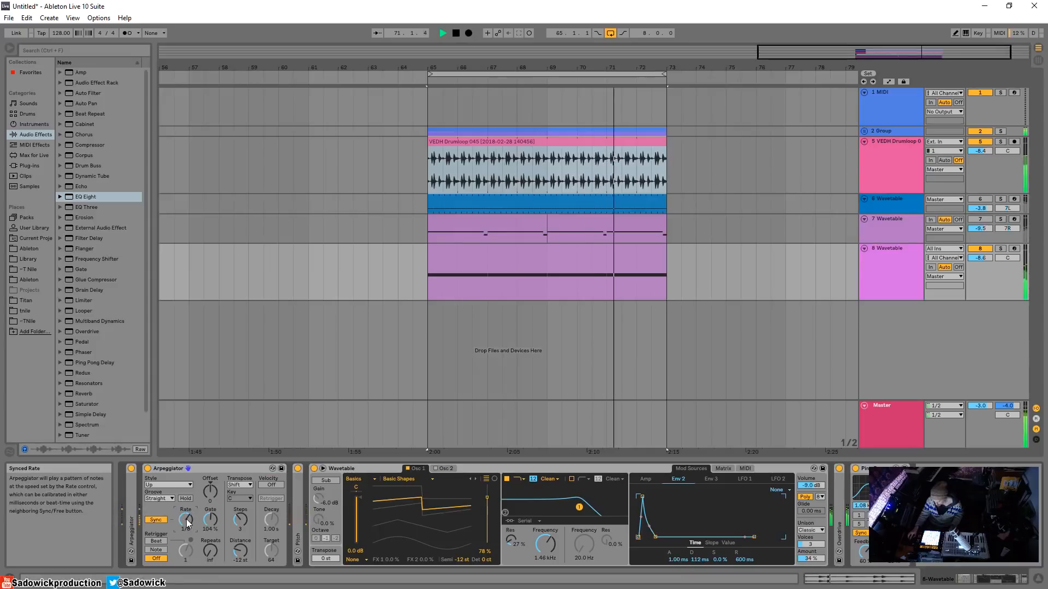
double_click(175, 468)
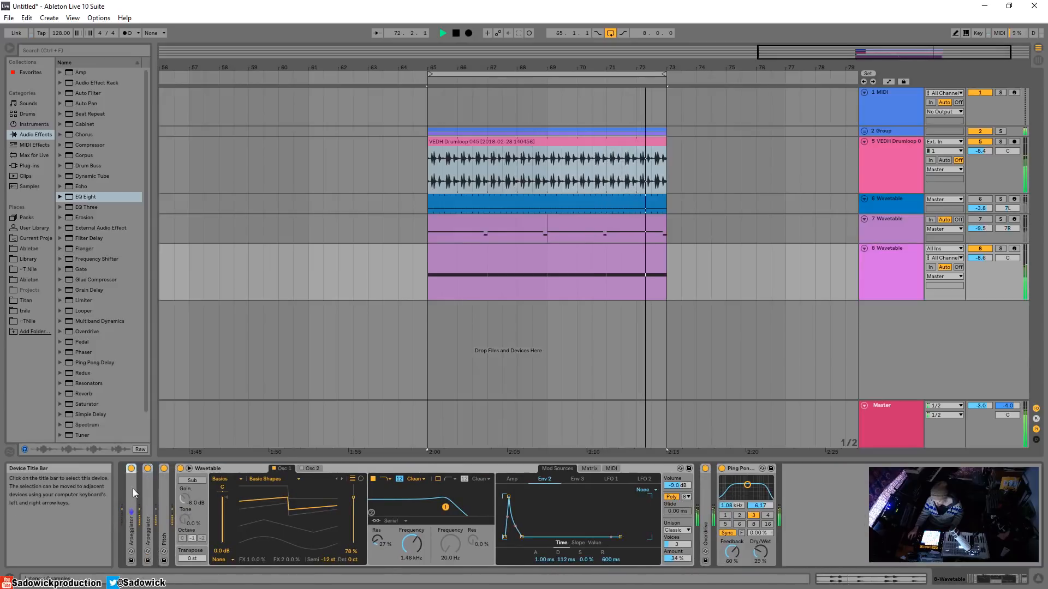
double_click(133, 489)
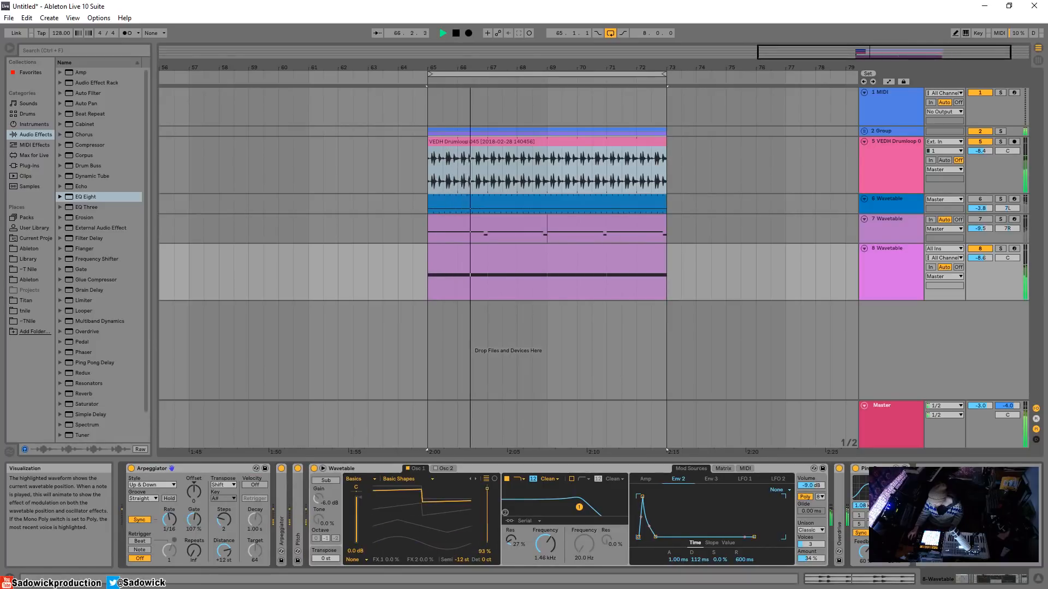
Set track 8's Wavetable filter frequency to 890 Hz and enable Osc 2 with 100% position and 27 ct detune.
left_click_drag(545, 543, 545, 547)
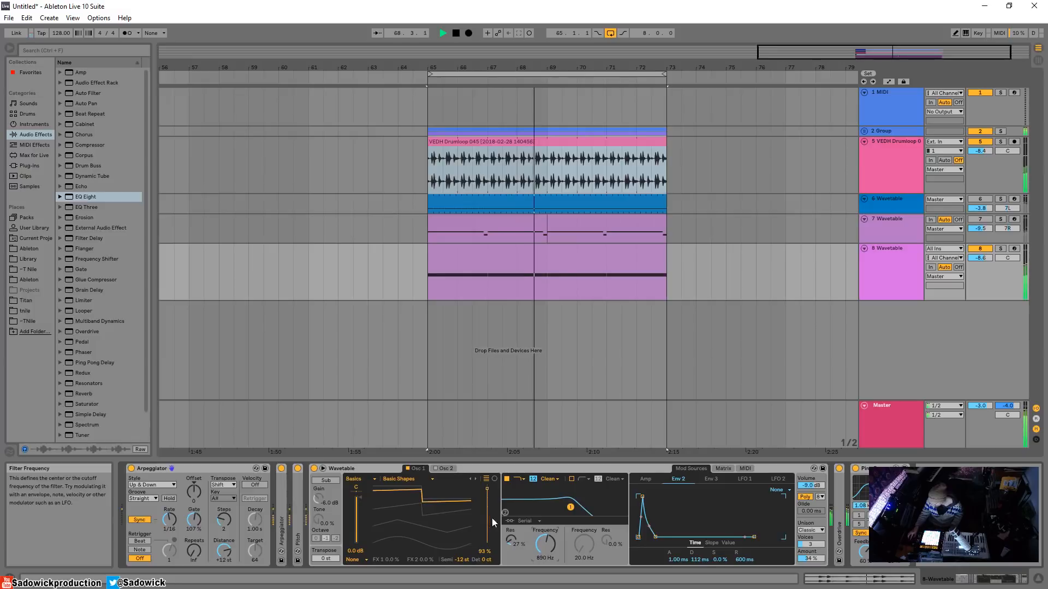
left_click(441, 469)
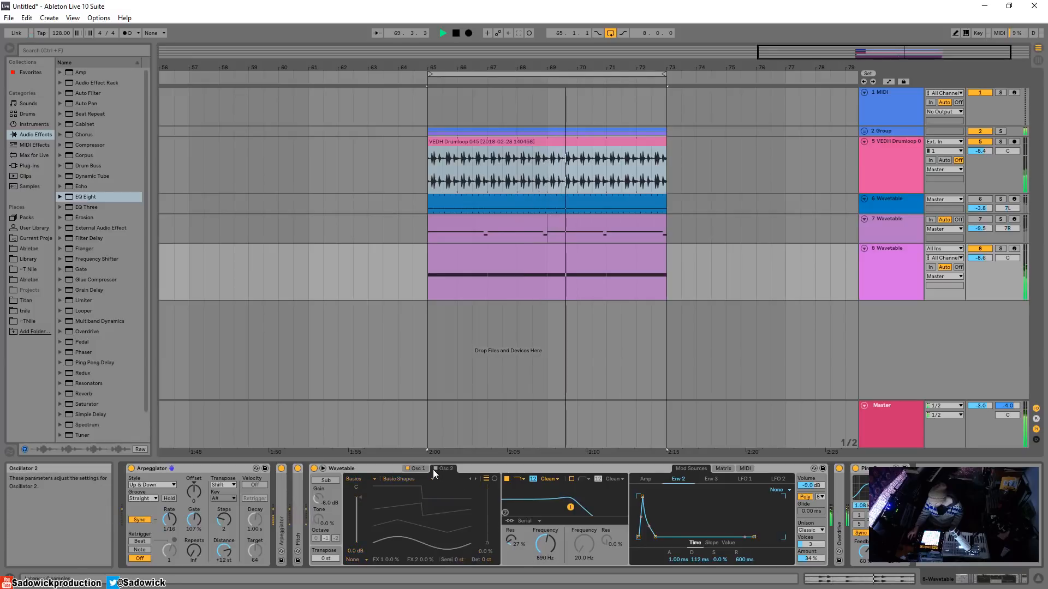
left_click(435, 469)
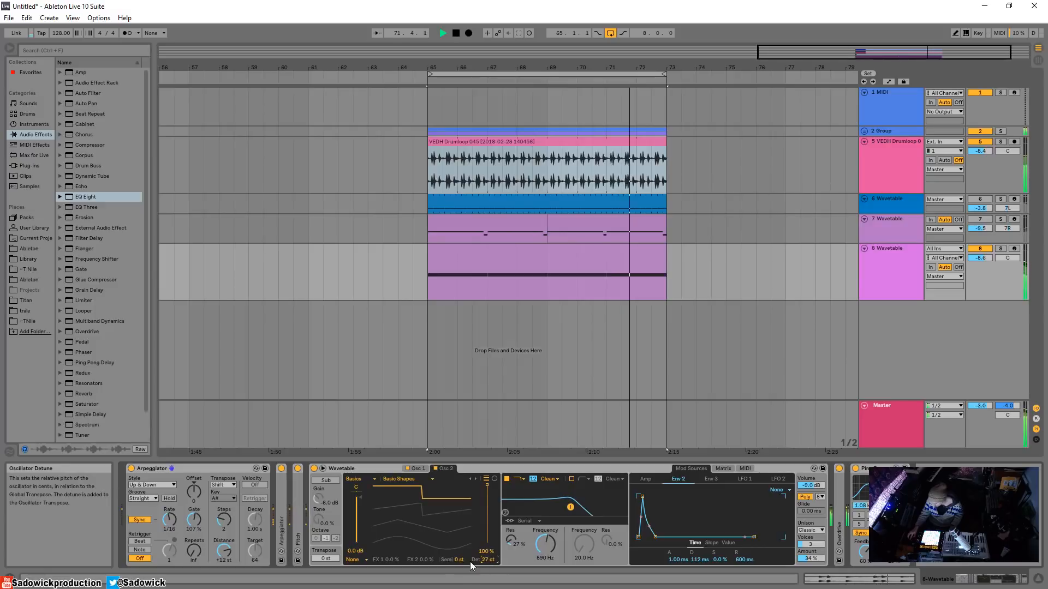
scroll(454, 559, "down", 3)
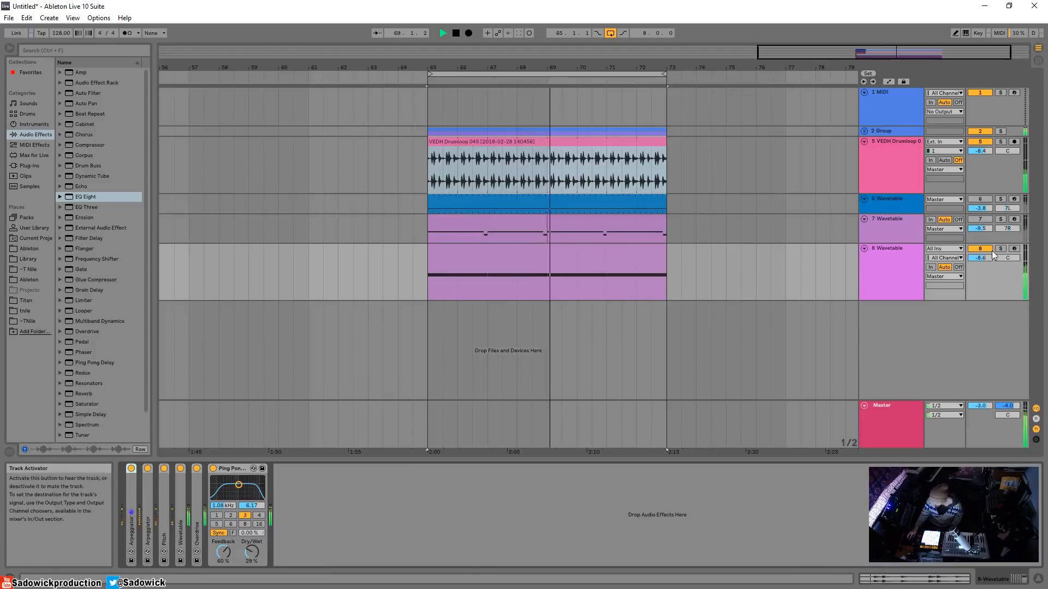
Copy the sidechained Compressor from the 7 Wavetable track and paste it after Ping Pong Delay on the 8 Wavetable track.
left_click(974, 228)
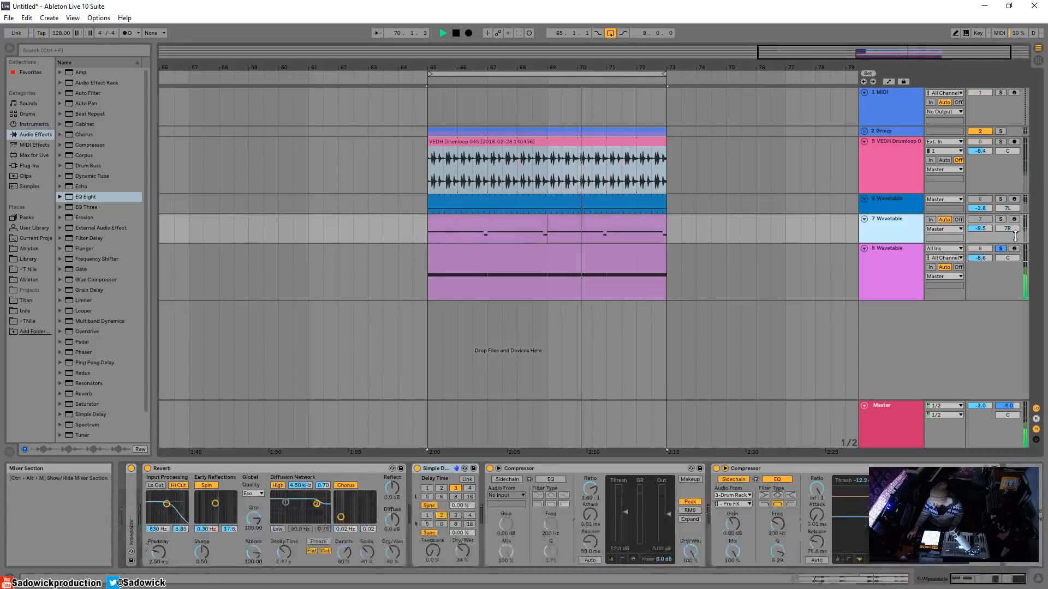
right_click(835, 468)
left_click(862, 358)
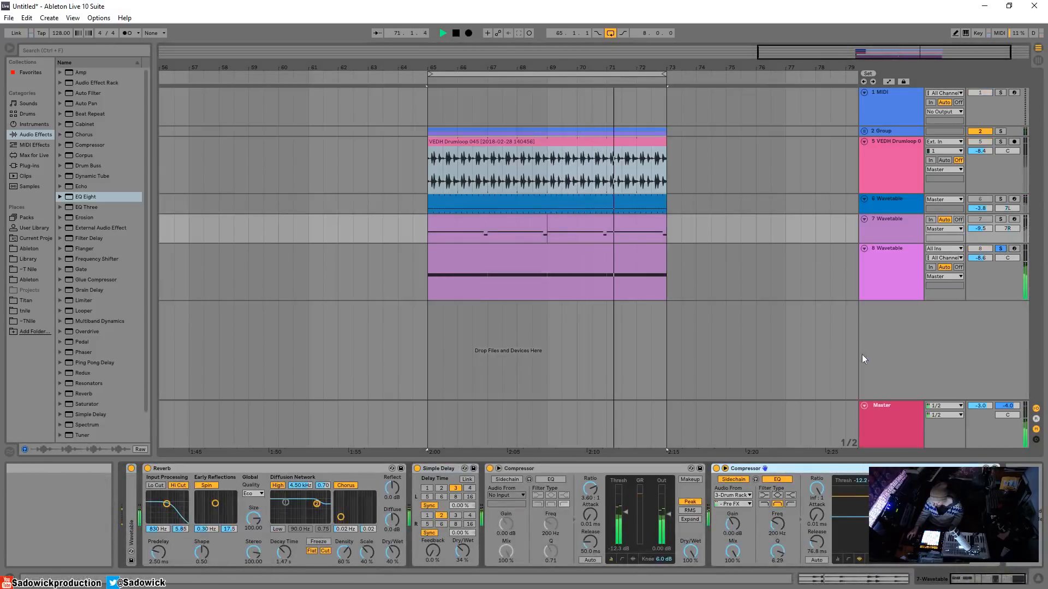
left_click(988, 282)
left_click(418, 539)
key("ctrl+v")
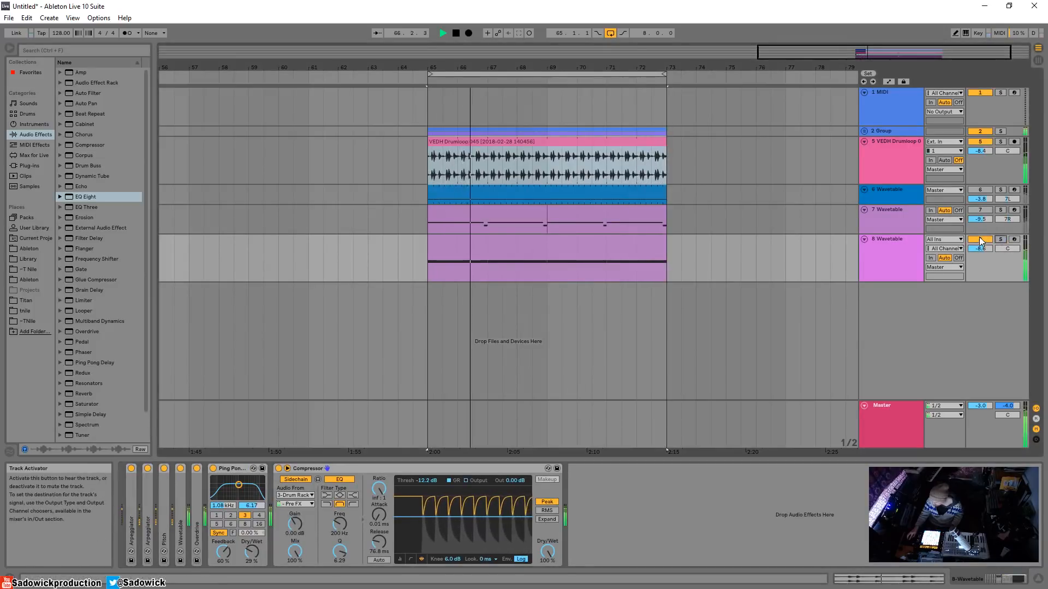
Check the 8 Wavetable track in solo, folding its Ping Pong Delay and Compressor, and deactivate the track.
left_click(1000, 240)
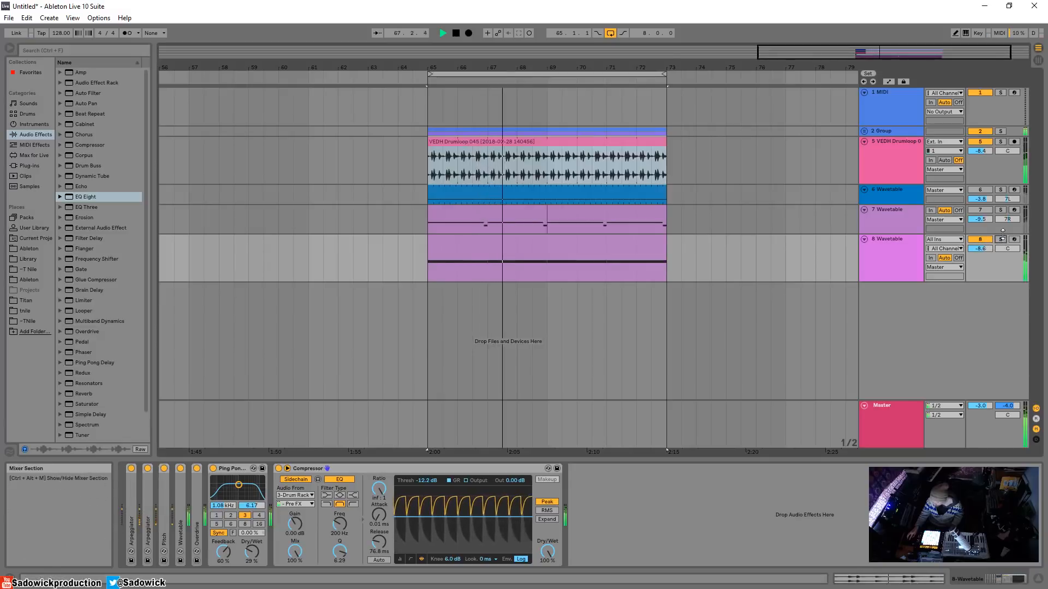
double_click(238, 469)
left_click(238, 468)
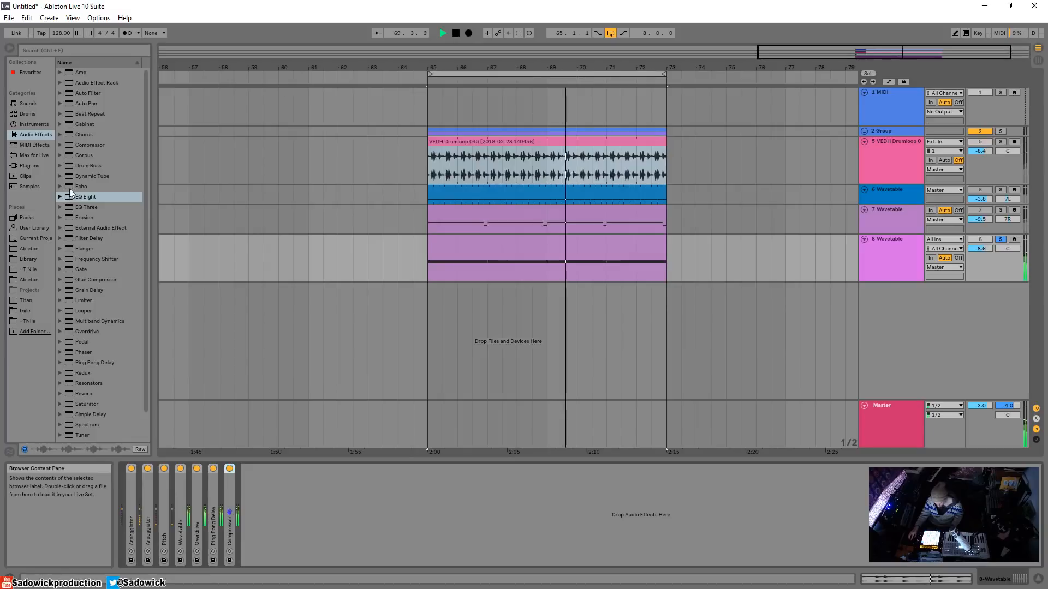
left_click(85, 154)
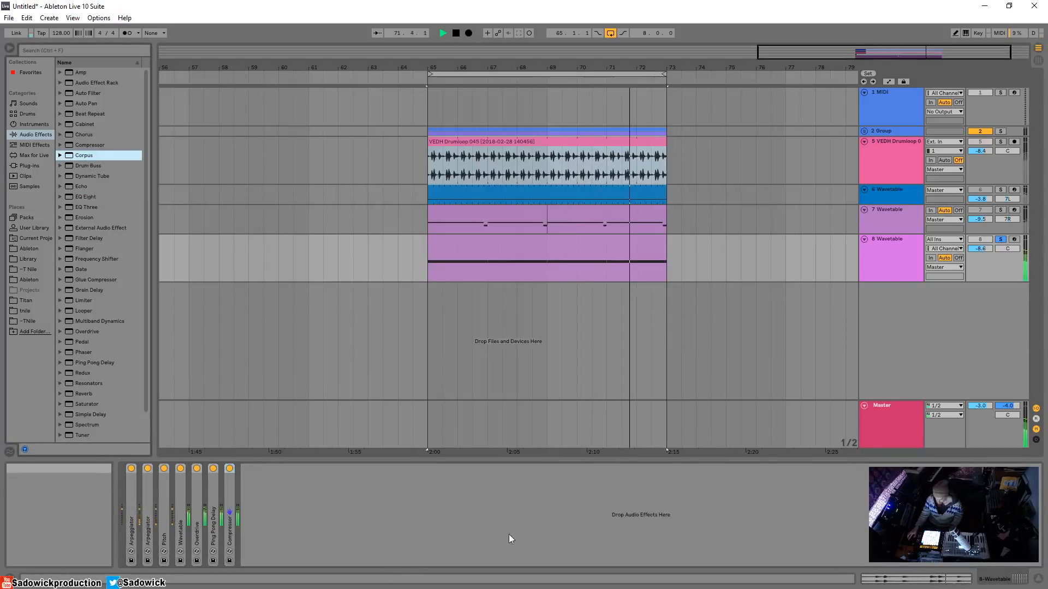
left_click(1000, 239)
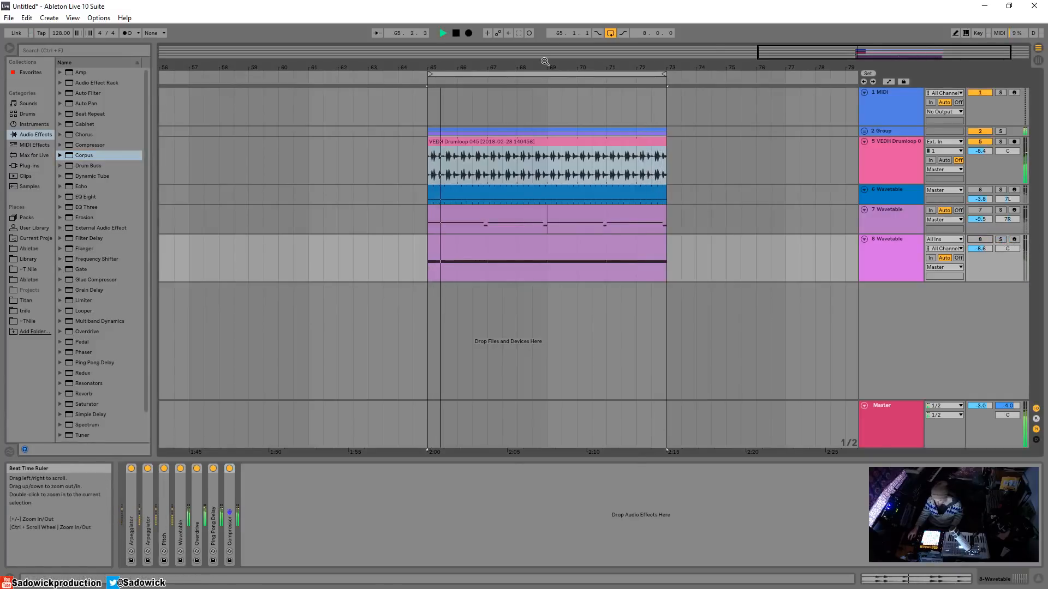
Unfold the 2 Group track, deactivate the VEDH Drumloop track and stop playback with the group selected.
left_click_drag(545, 67, 578, 58)
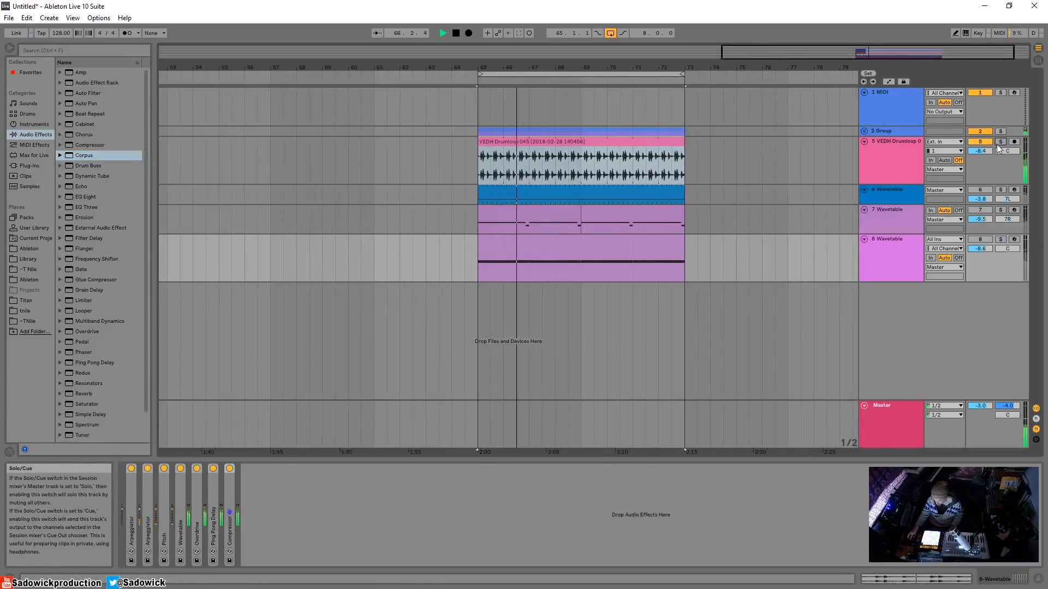
left_click(863, 132)
left_click(1000, 170)
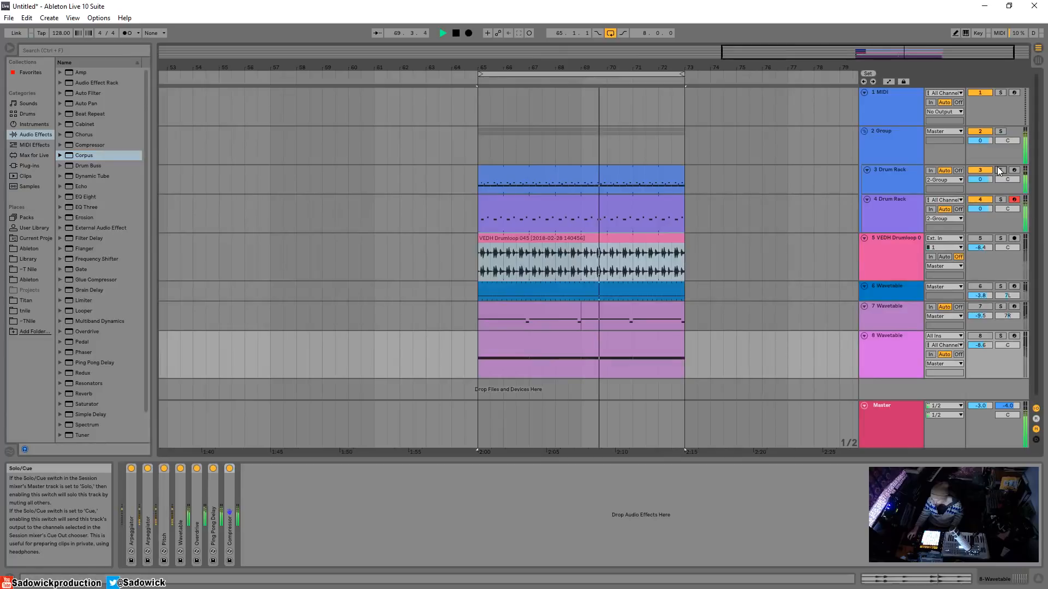
left_click_drag(996, 160, 996, 151)
key("space")
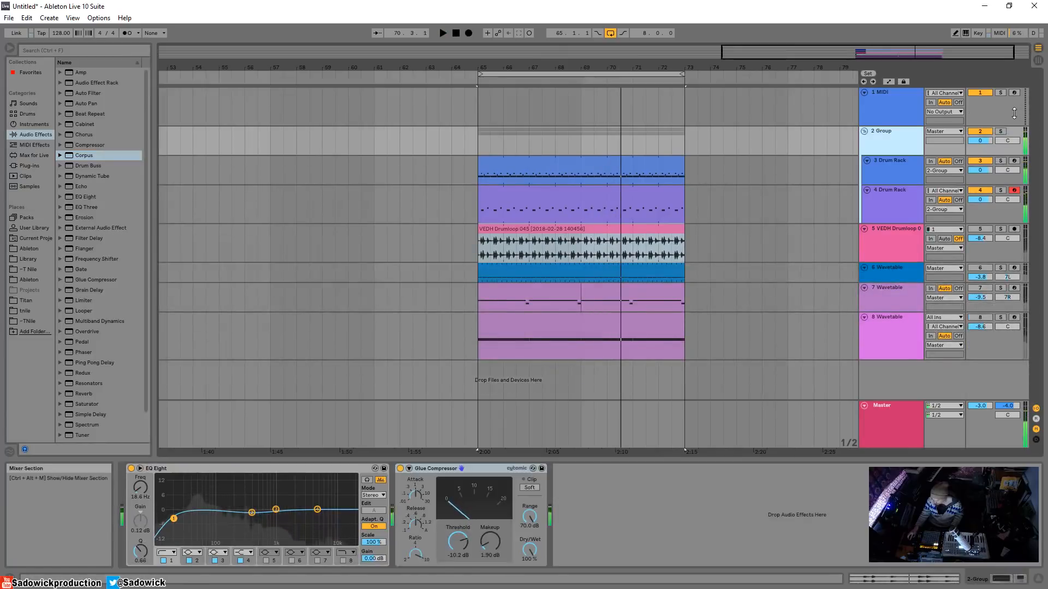
Insert an audio track above the drum group and open the VEDH Crash folder under VEDH Cymbals in the Library.
right_click(874, 114)
left_click(928, 192)
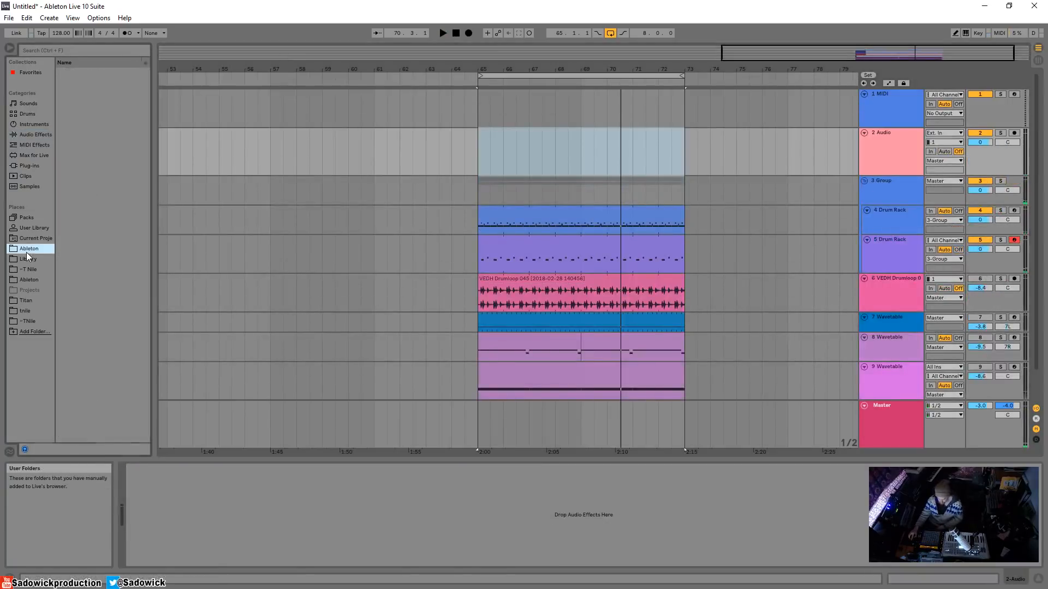
left_click(28, 257)
left_click_drag(145, 335, 148, 305)
left_click(67, 245)
left_click(67, 235)
left_click(89, 257)
left_click(74, 245)
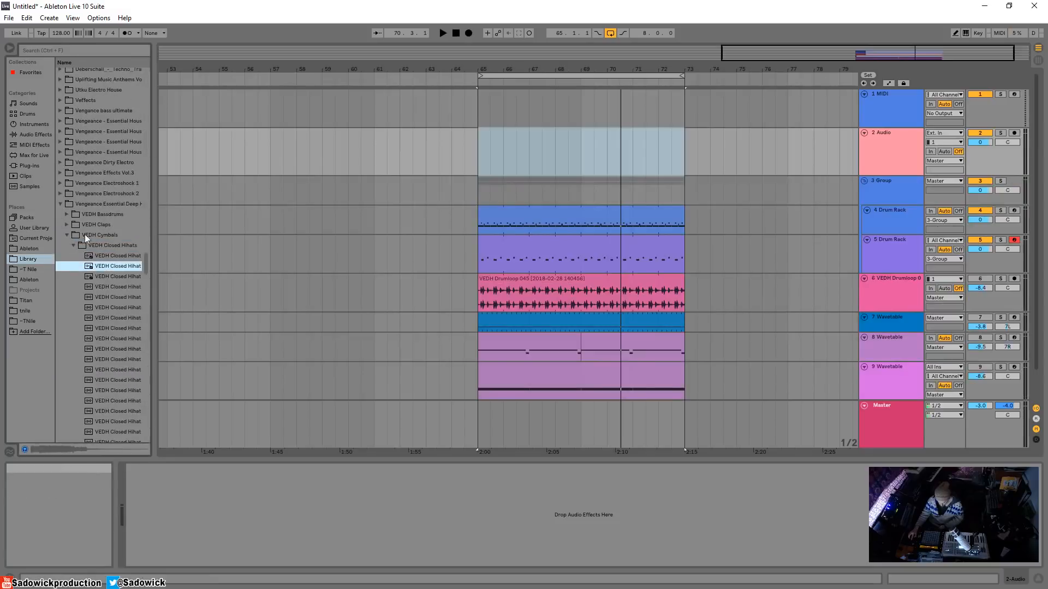
left_click(74, 256)
Audition the crash samples in the VEDH Crash folder one after another to find one for the new audio track.
left_click(89, 276)
key("Down")
key("Down")
key("Down")
key("Down")
key("Down")
key("Down")
key("Down")
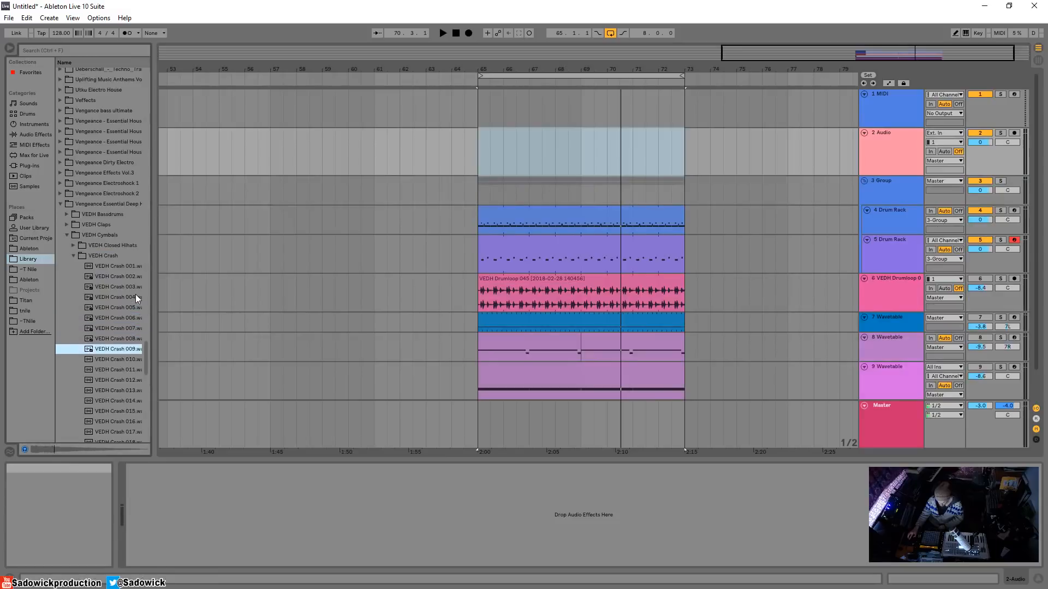
key("Down")
key("Down")
key("Down")
key("Down")
key("Down")
key("Down")
key("Down")
key("Down")
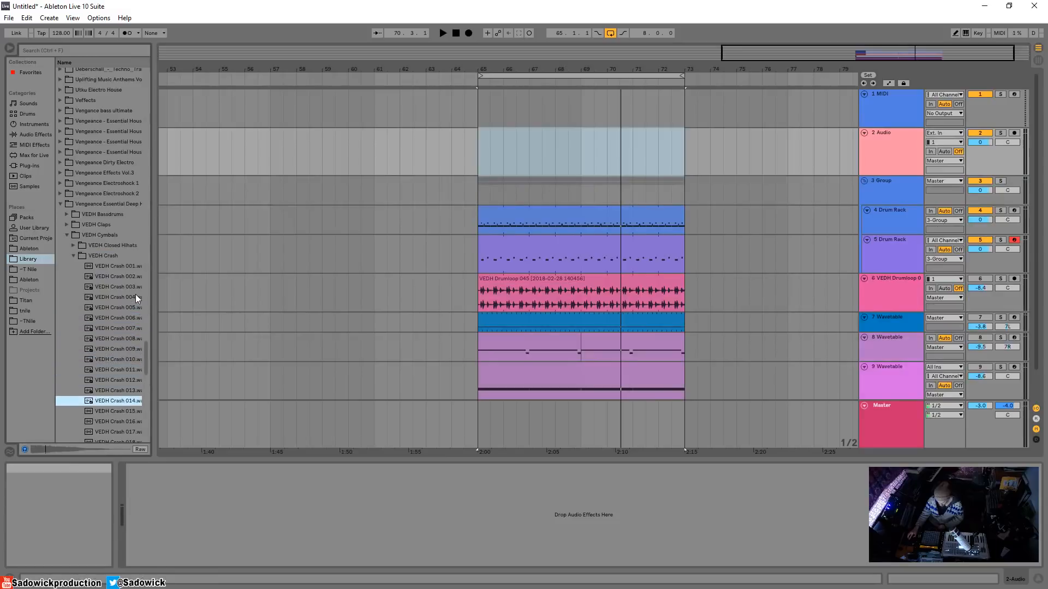
scroll(70, 409, "down", 2)
key("Down")
key("Down")
key("Down")
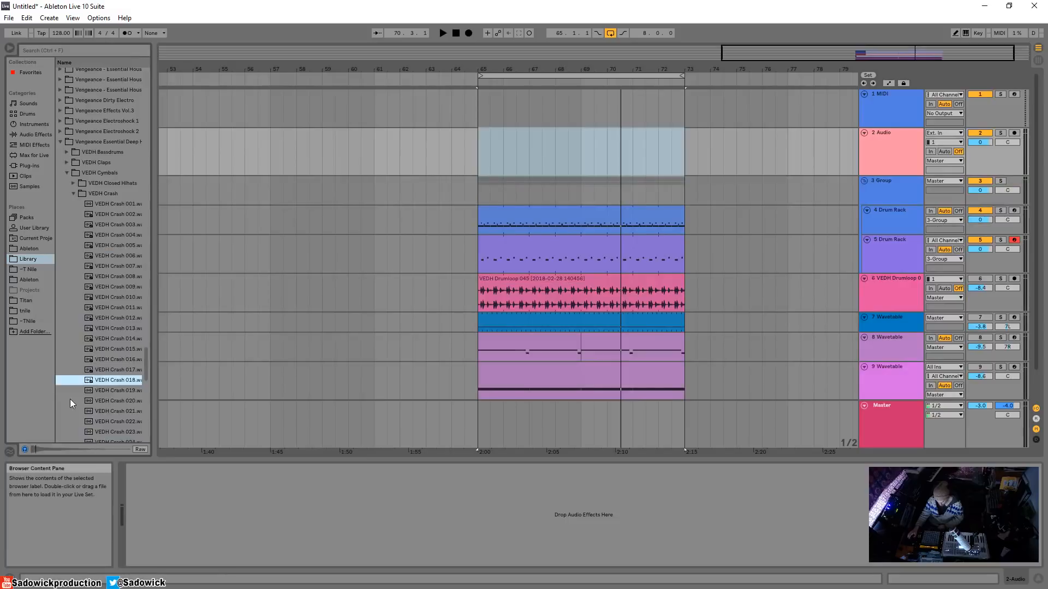
key("Down")
key("Down")
key("Down")
key("Down")
key("Down")
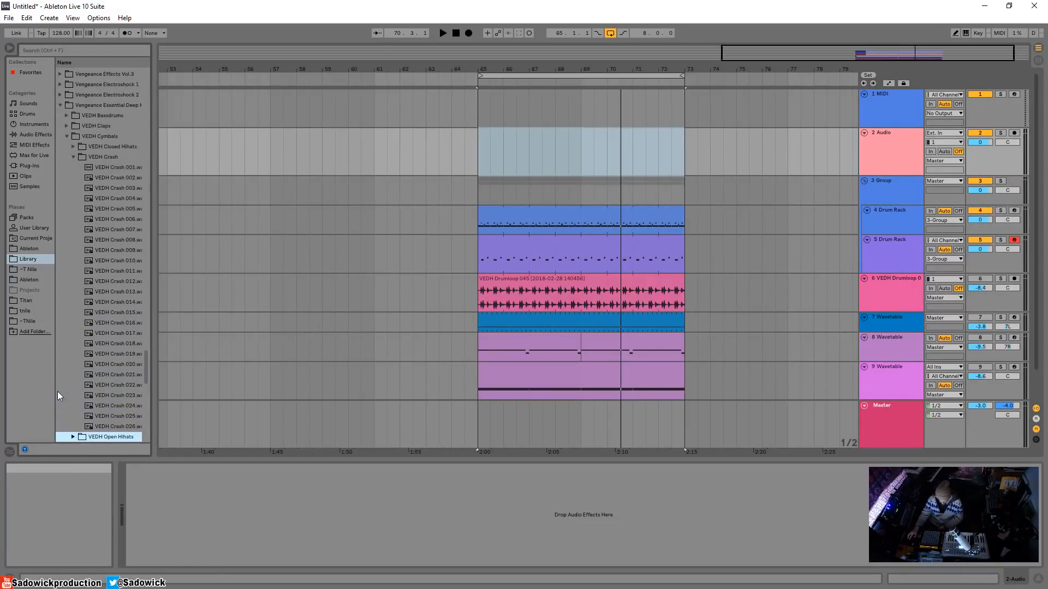
key("Down")
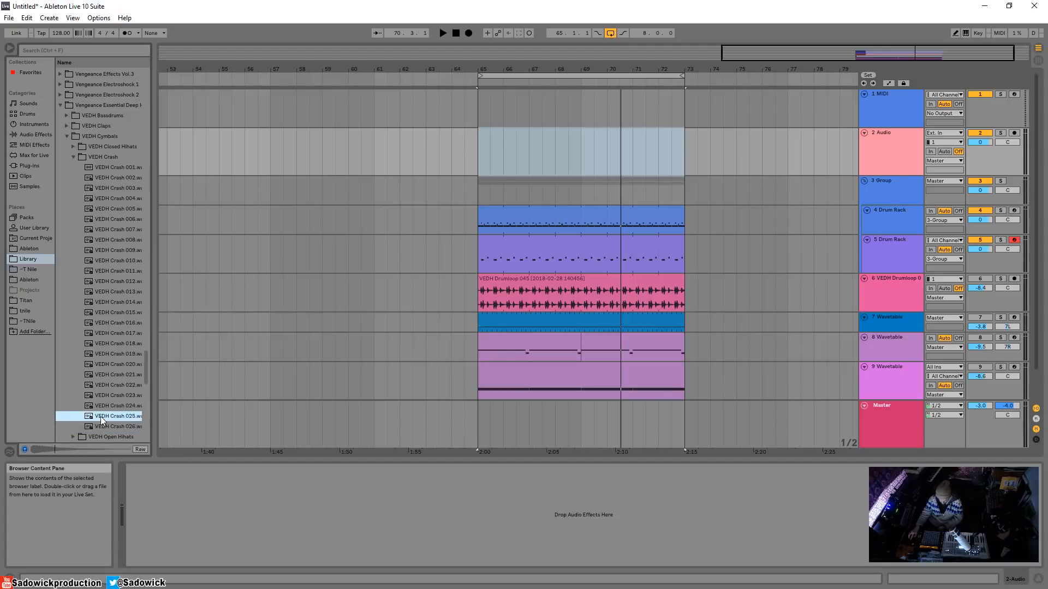
Place VEDH Crash 025 at bar 65 on the new audio track and lower the track's volume to -17.7 dB.
left_click_drag(109, 415, 481, 154)
left_click_drag(979, 142, 979, 158)
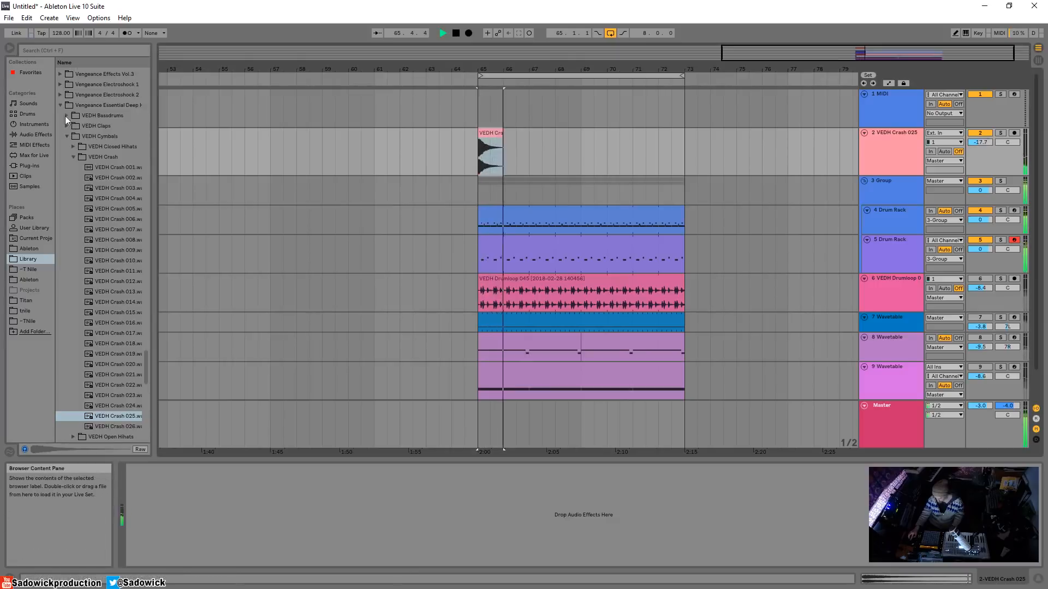
key("space")
Turn off Warp for the VEDH Crash 025 clip, transpose it to -2 st and return to the track's devices.
left_click(913, 577)
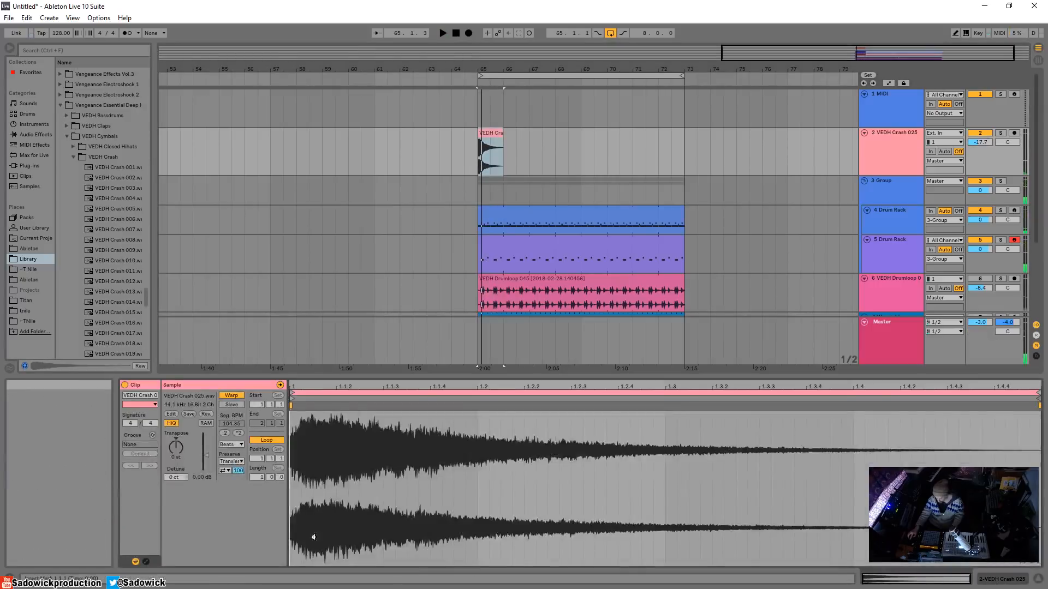
left_click(233, 396)
left_click_drag(175, 448, 176, 445)
key("space")
key("space")
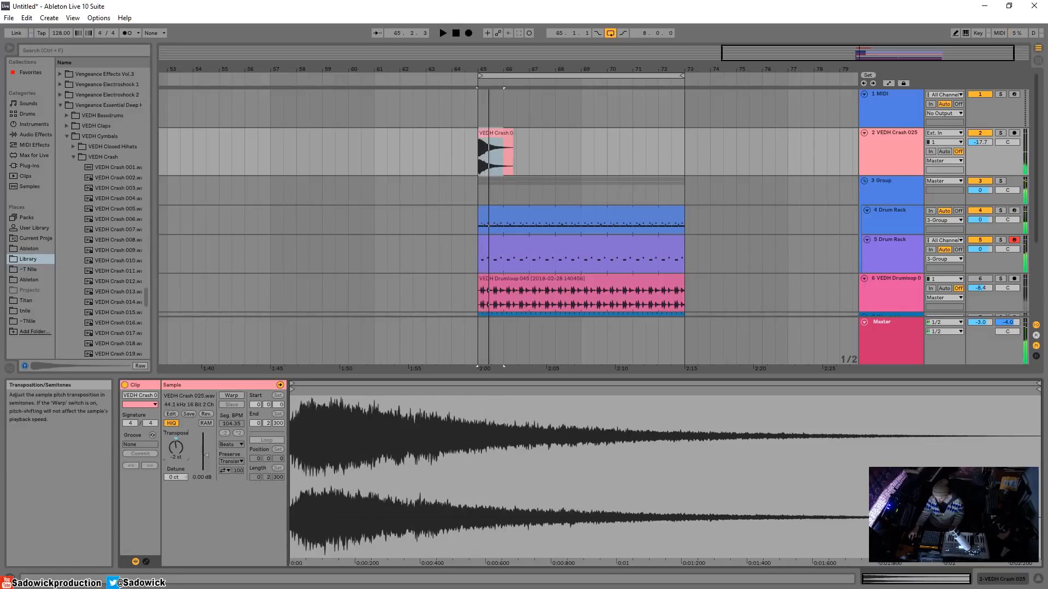
left_click(1002, 579)
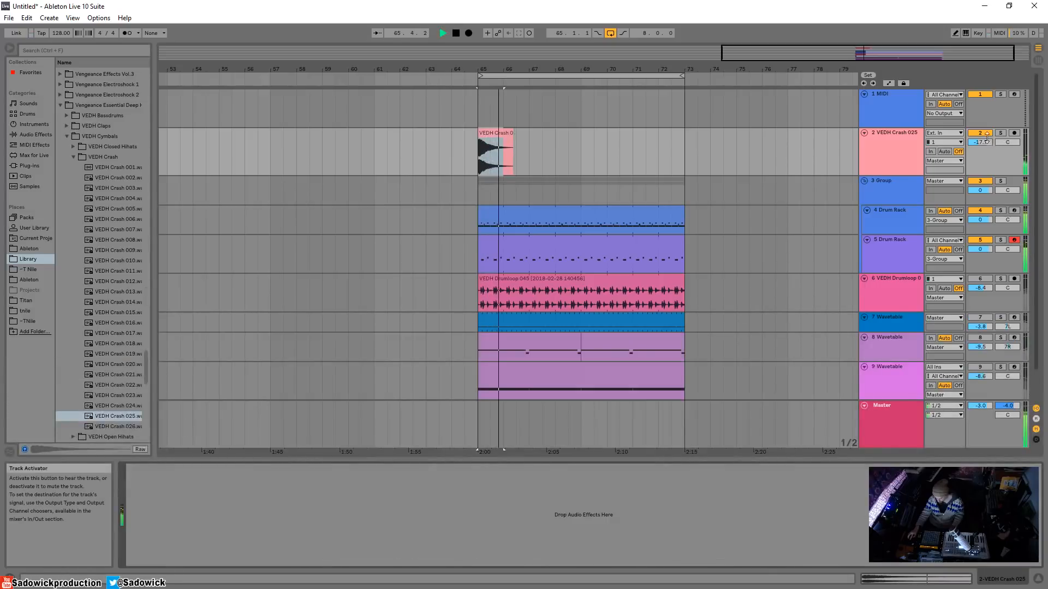
Add Reverb to the VEDH Crash 025 track with 51% dry/wet and 2.01 s decay, turning off Flat and Cut.
left_click(36, 134)
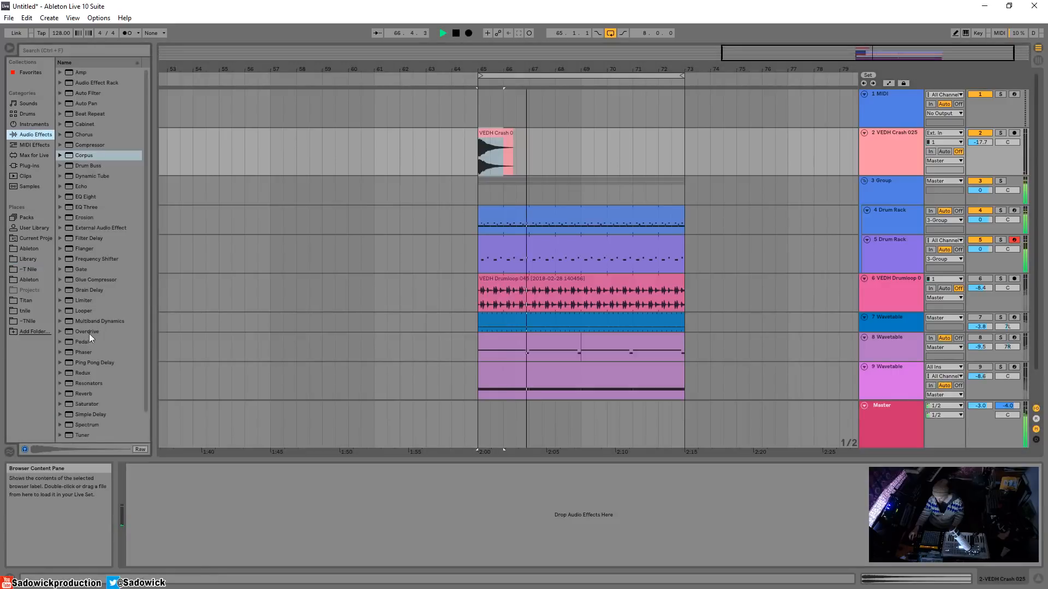
left_click(86, 394)
key("Return")
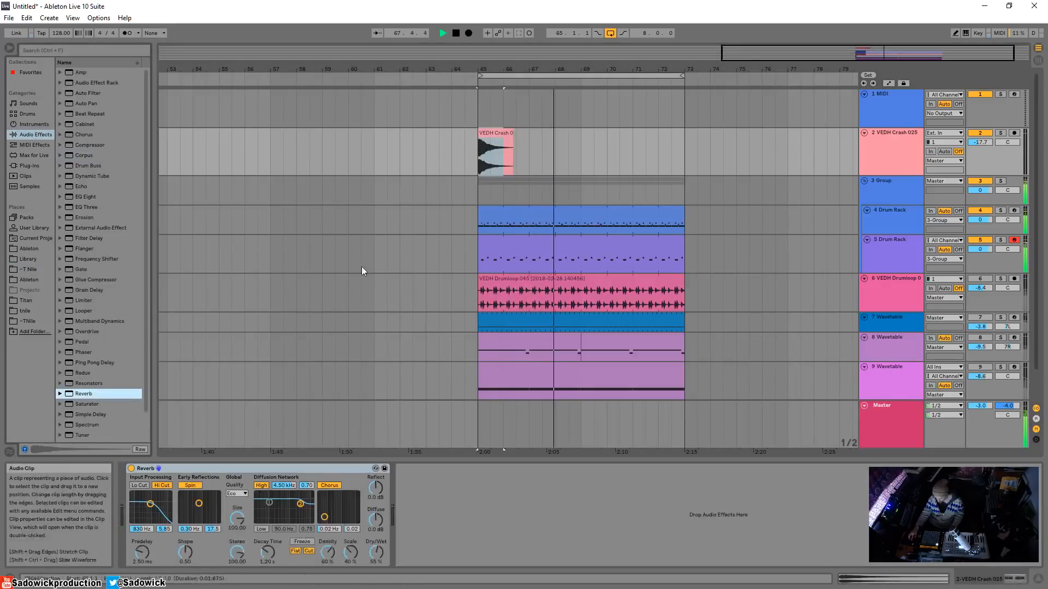
left_click(267, 554)
left_click(296, 551)
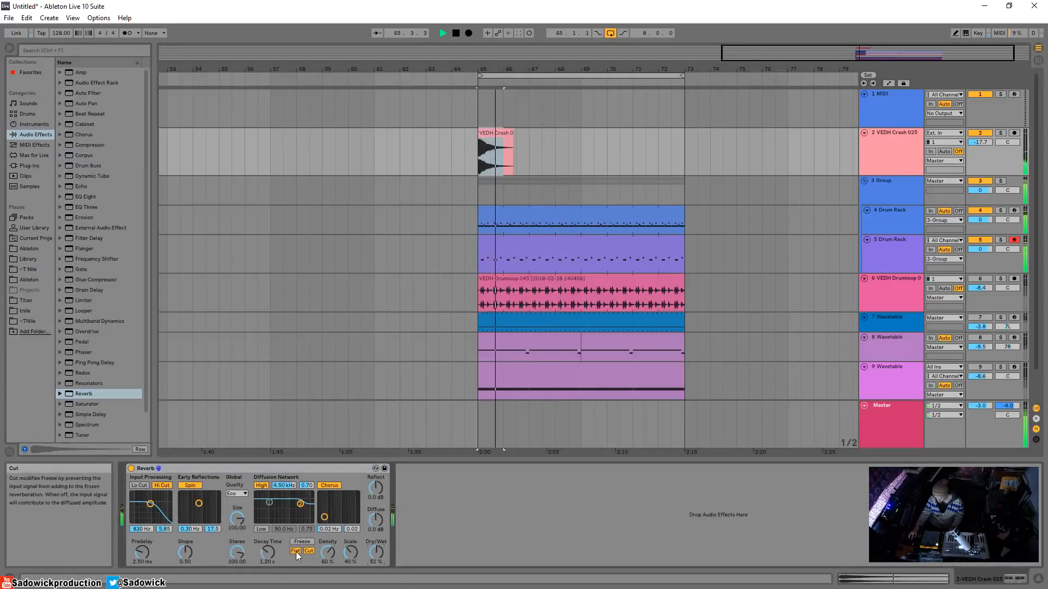
left_click_drag(272, 552, 271, 542)
left_click(309, 551)
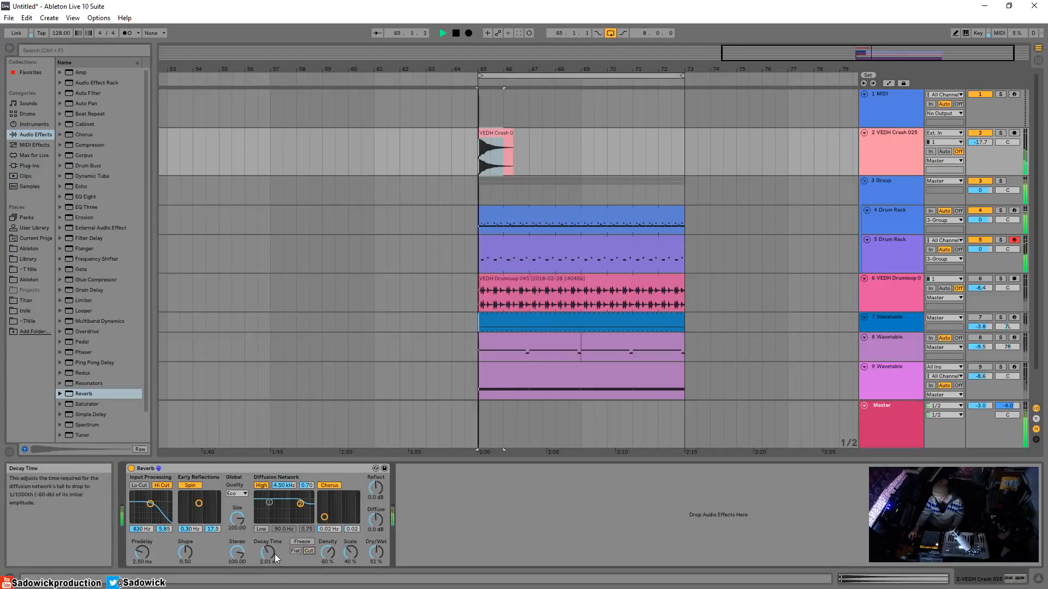
Add EQ Eight after the crash track's Reverb with a -3.10 dB dip in the lows, and lower Reverb's dry/wet to 47%.
left_click_drag(86, 198, 493, 516)
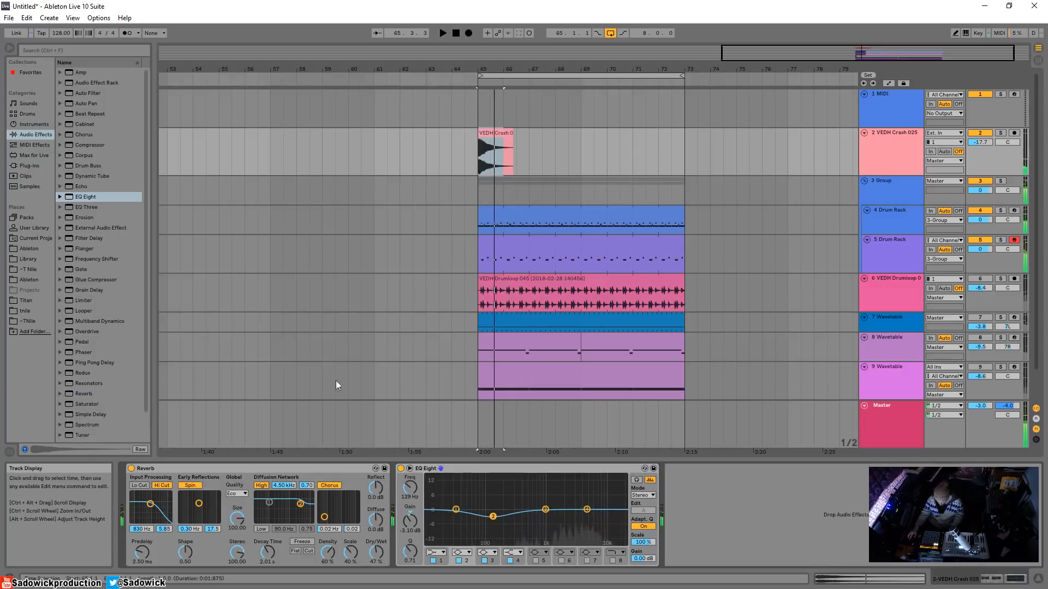
scroll(94, 358, "down", 1)
key("space")
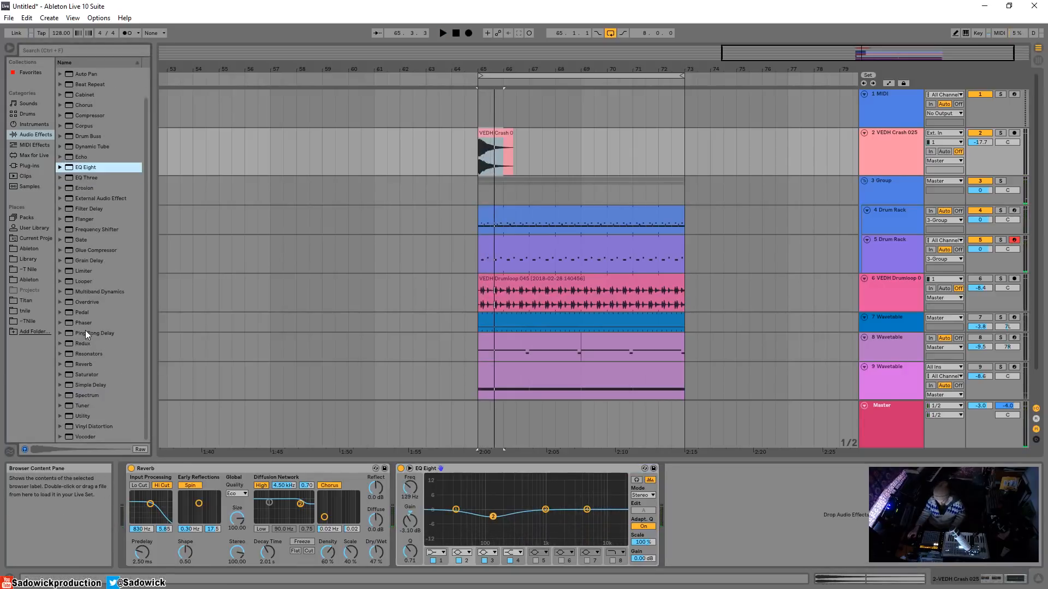
scroll(88, 327, "up", 1)
scroll(92, 326, "up", 1)
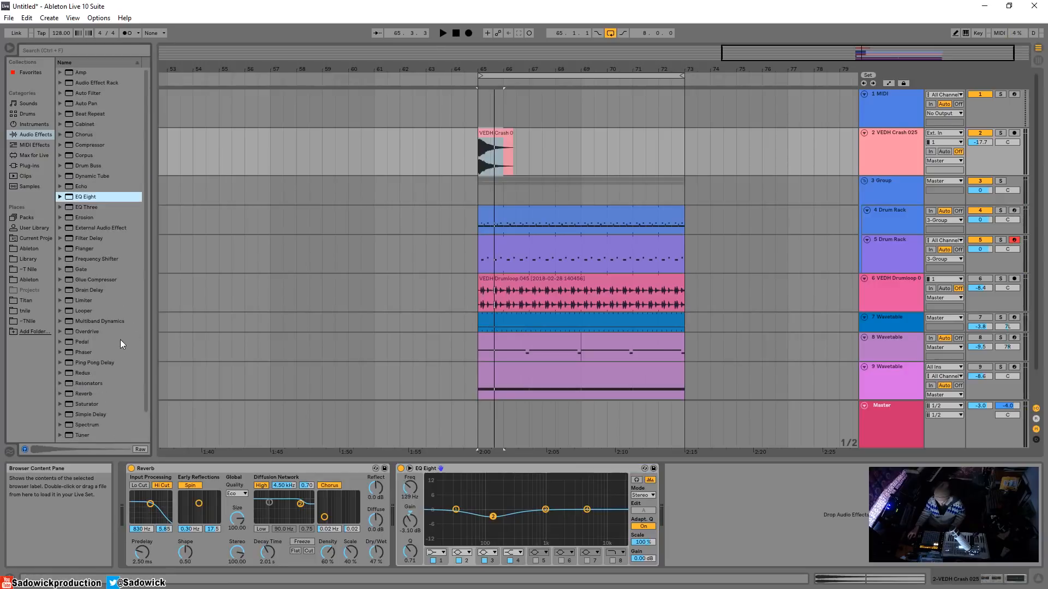
Add Frequency Shifter between the crash track's Reverb and EQ Eight, and set Reverb's decay time to 5.21 s.
scroll(120, 340, "down", 1)
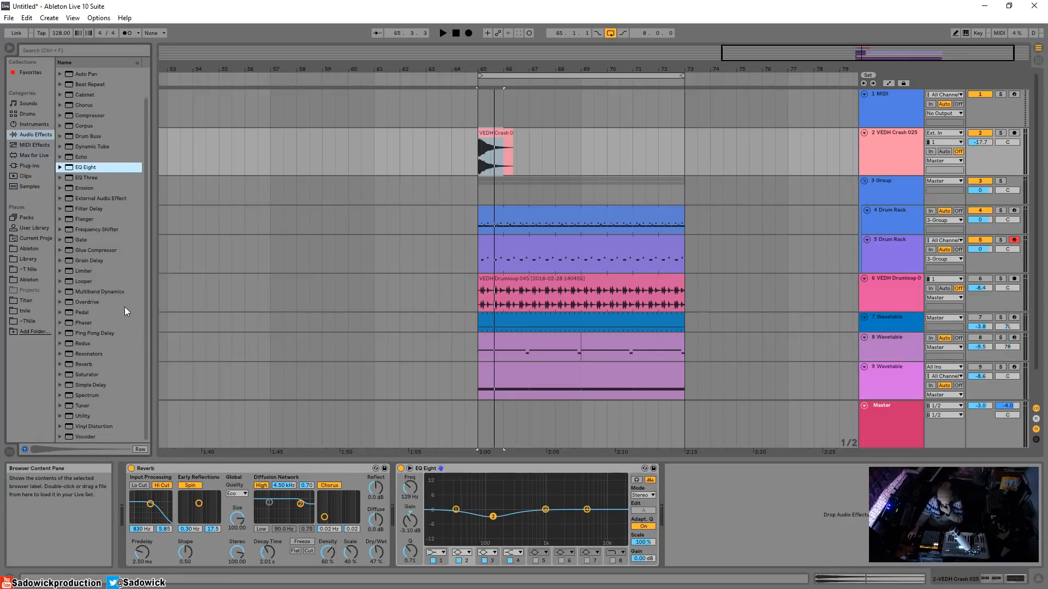
left_click(101, 230)
left_click_drag(198, 547, 198, 547)
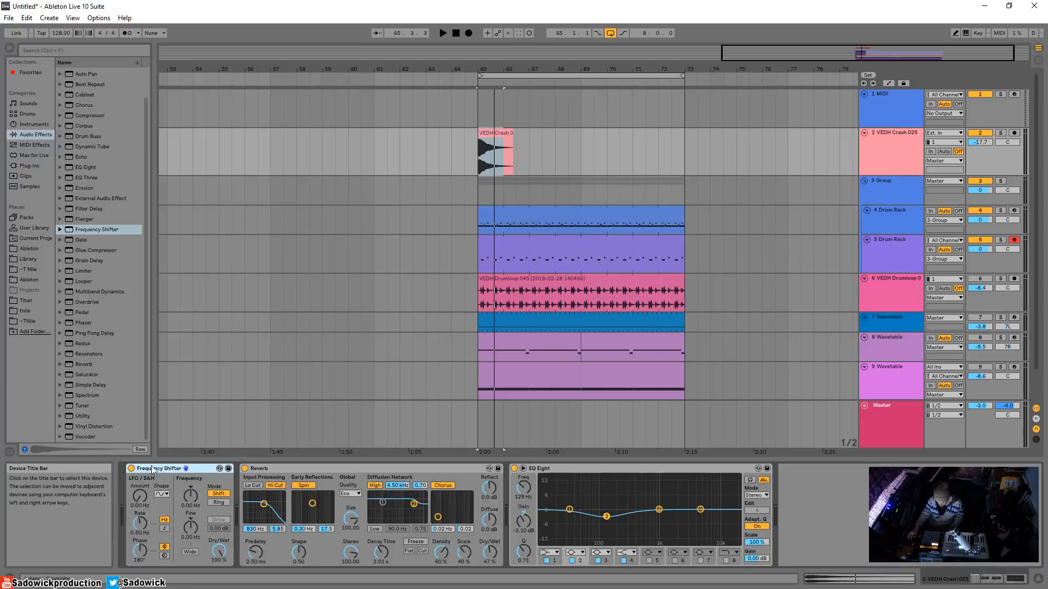
left_click_drag(156, 472, 463, 513)
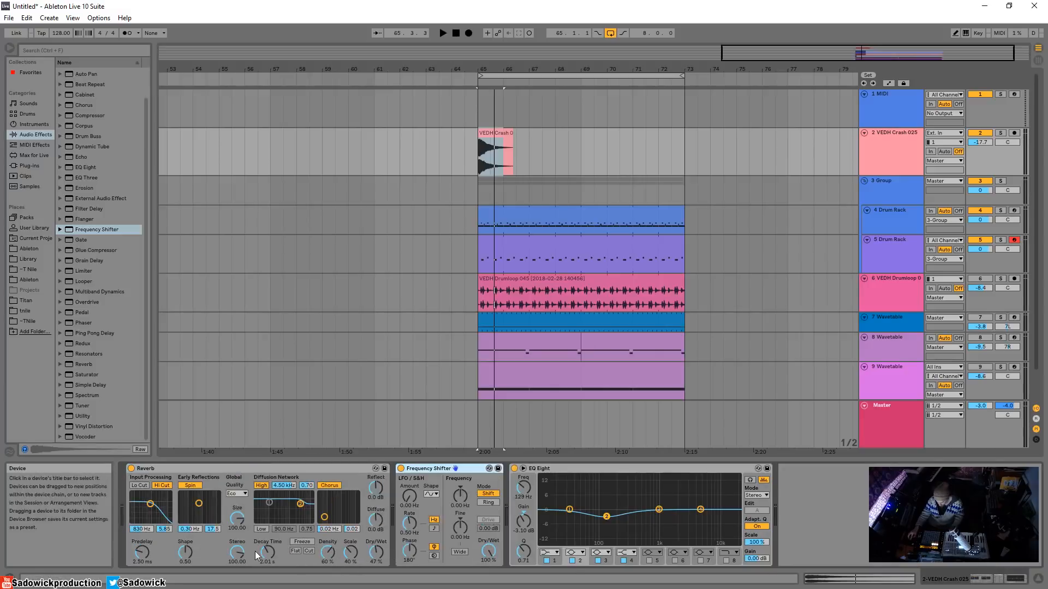
left_click_drag(267, 552, 267, 536)
key("space")
key("space")
key("space")
Try a coarse shift of -2.52 kHz in the crash track's Frequency Shifter and reset it.
left_click_drag(458, 497, 458, 509)
key("Delete")
key("space")
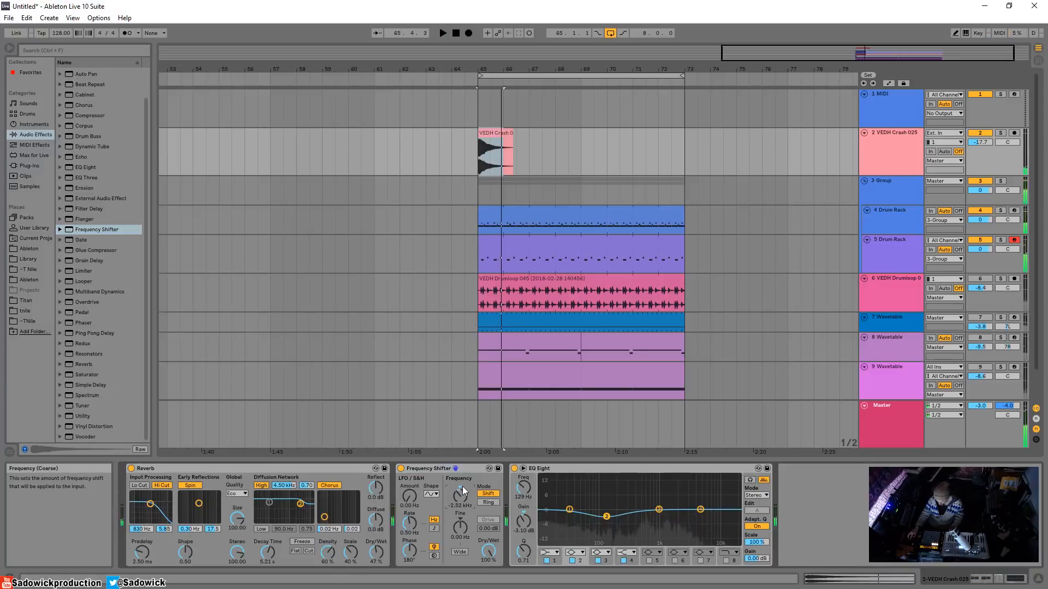
Automate Frequency Shifter's coarse frequency on the enlarged crash track, ramping down from 0 Hz at bar 65 until about the middle of bar 67.
left_click_drag(1001, 162, 1001, 201)
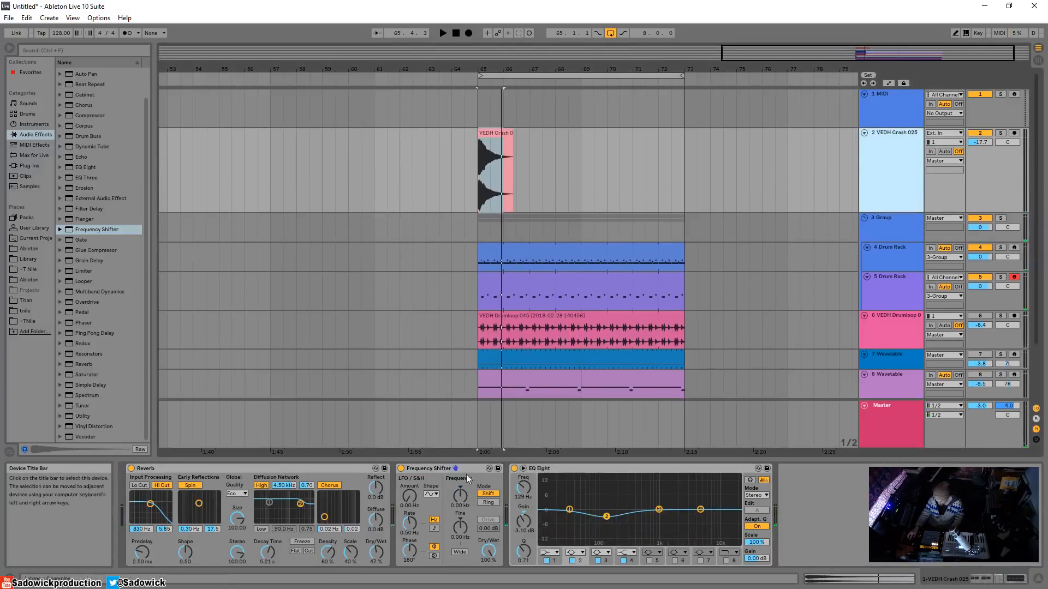
left_click_drag(460, 497, 459, 482)
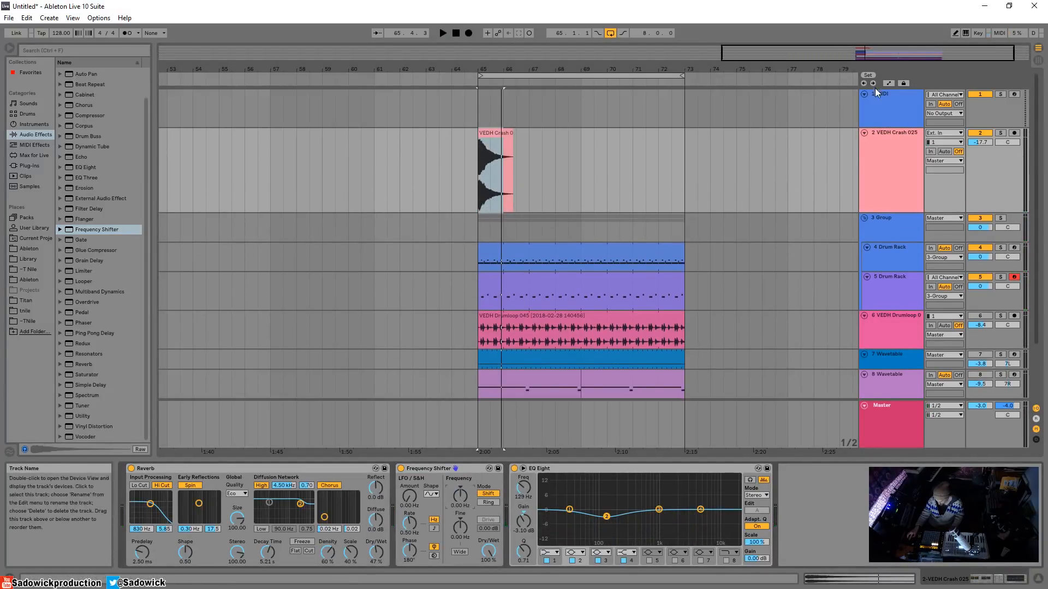
key("a")
left_click(482, 175)
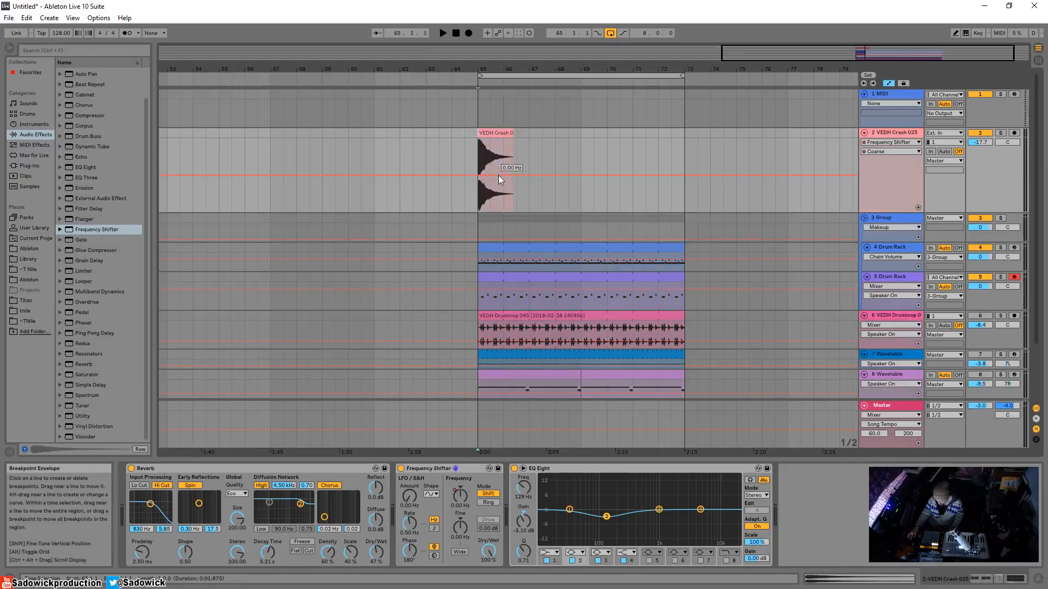
left_click_drag(543, 175, 543, 192)
left_click(486, 140)
key("space")
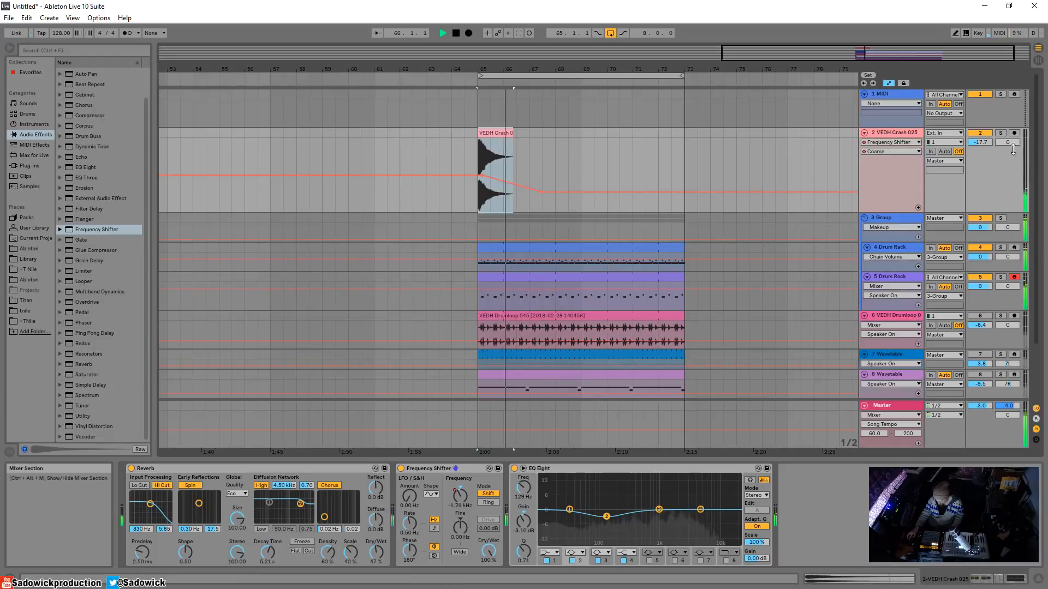
key("space")
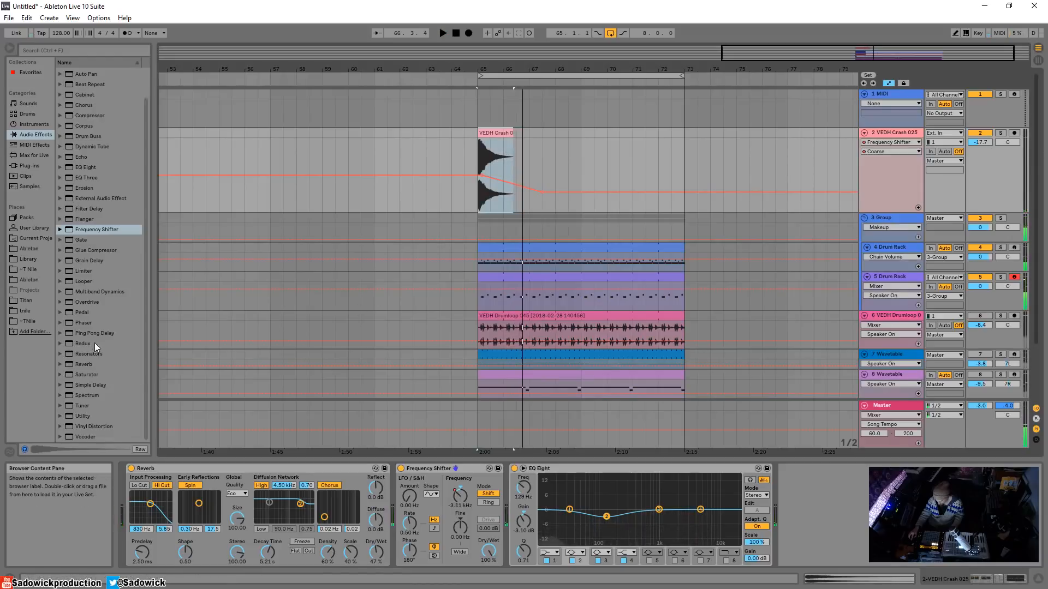
Add Ping Pong Delay between the crash track's Frequency Shifter and EQ Eight with its dry/wet at 31%.
left_click_drag(93, 332, 472, 481)
key("space")
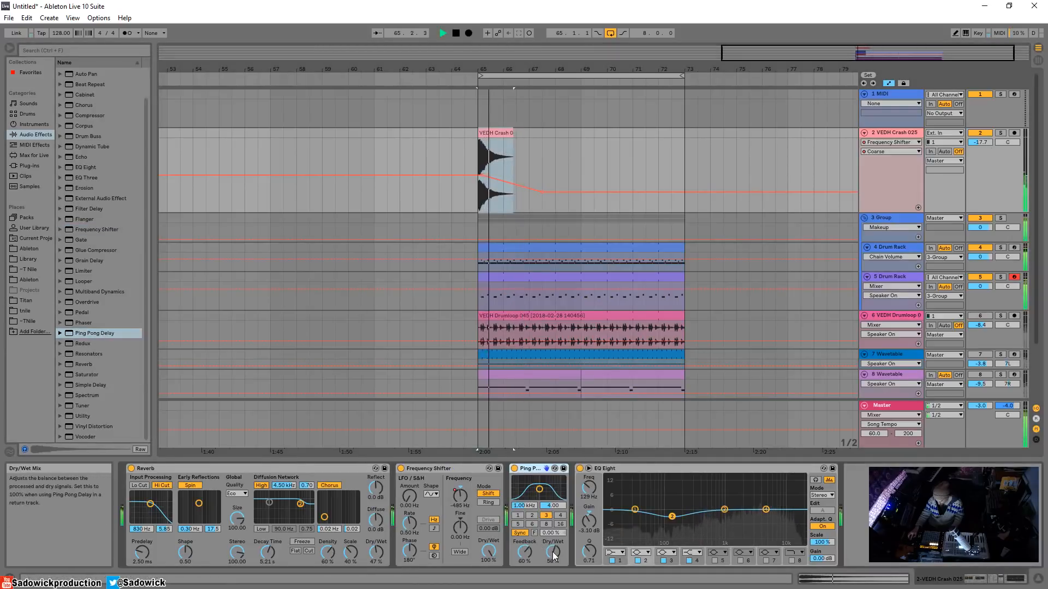
left_click_drag(553, 555, 552, 568)
key("space")
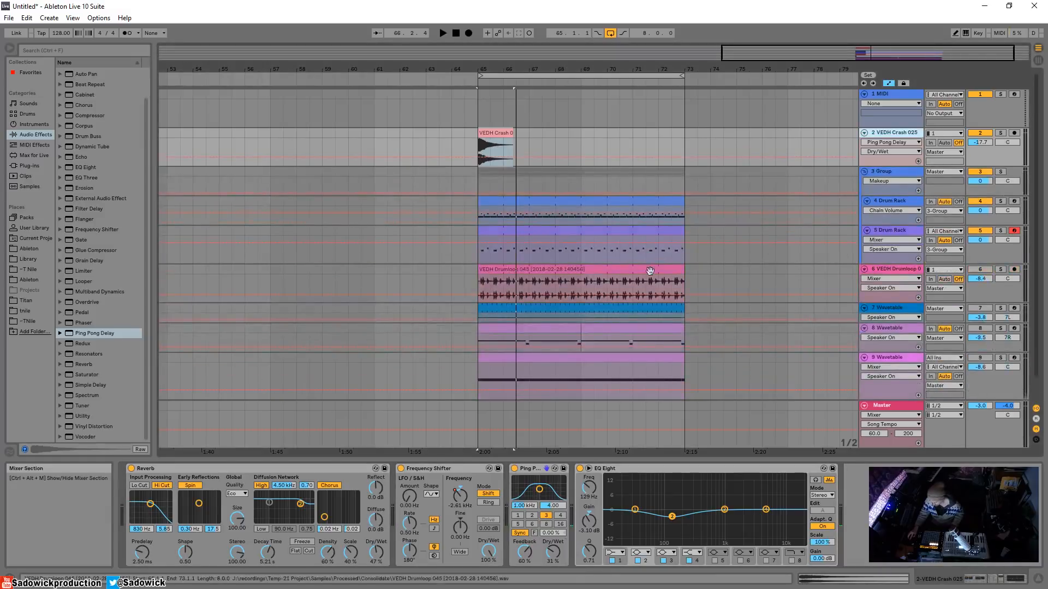
scroll(650, 271, "down", 2)
key("space")
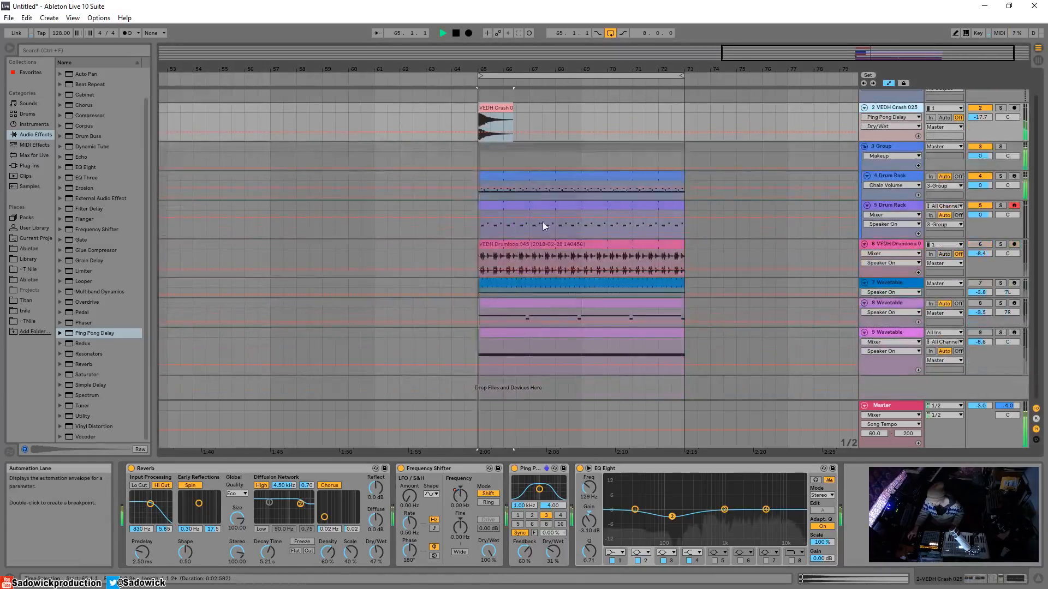
Insert a MIDI track below the VEDH Crash 025 track and load Operator on it.
left_click(526, 244)
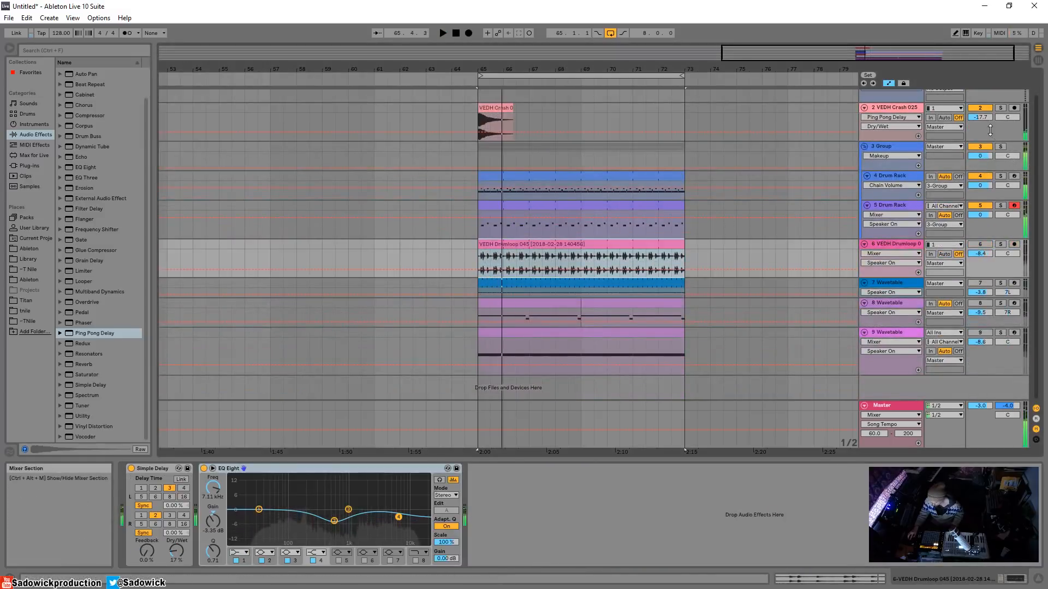
right_click(991, 132)
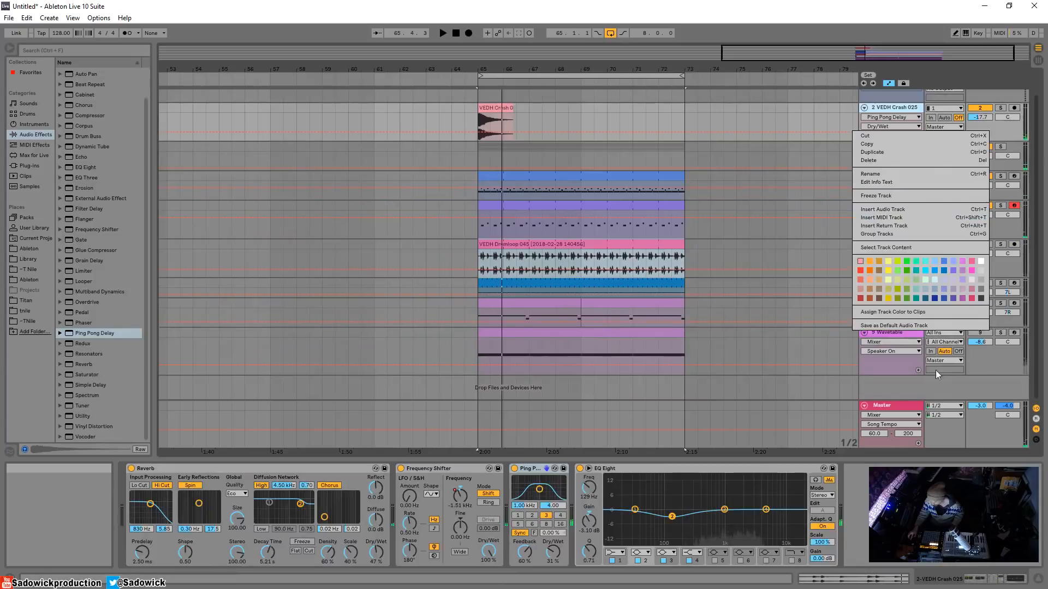
left_click(906, 215)
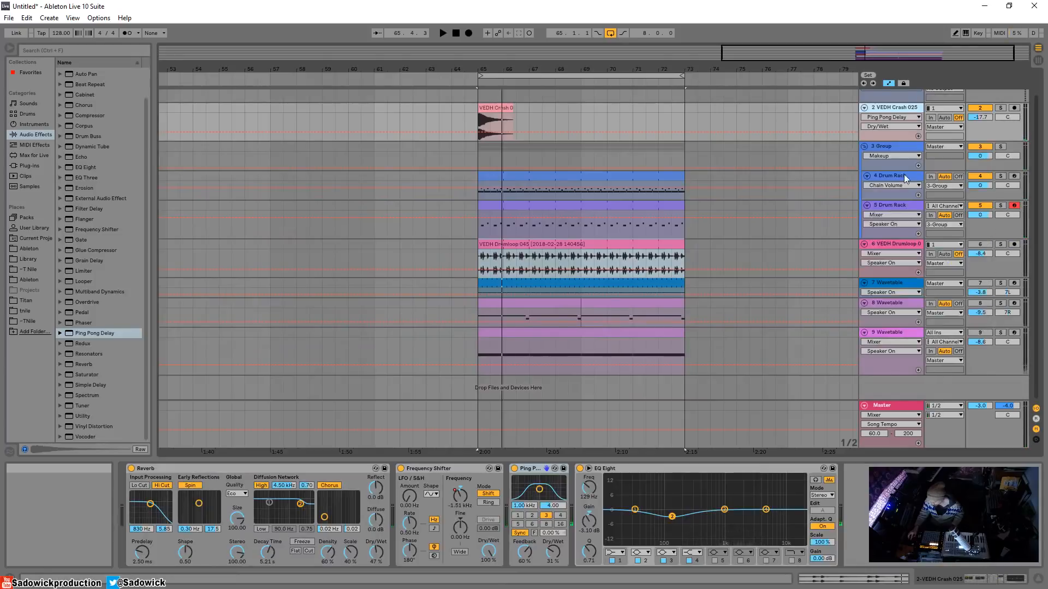
left_click(34, 125)
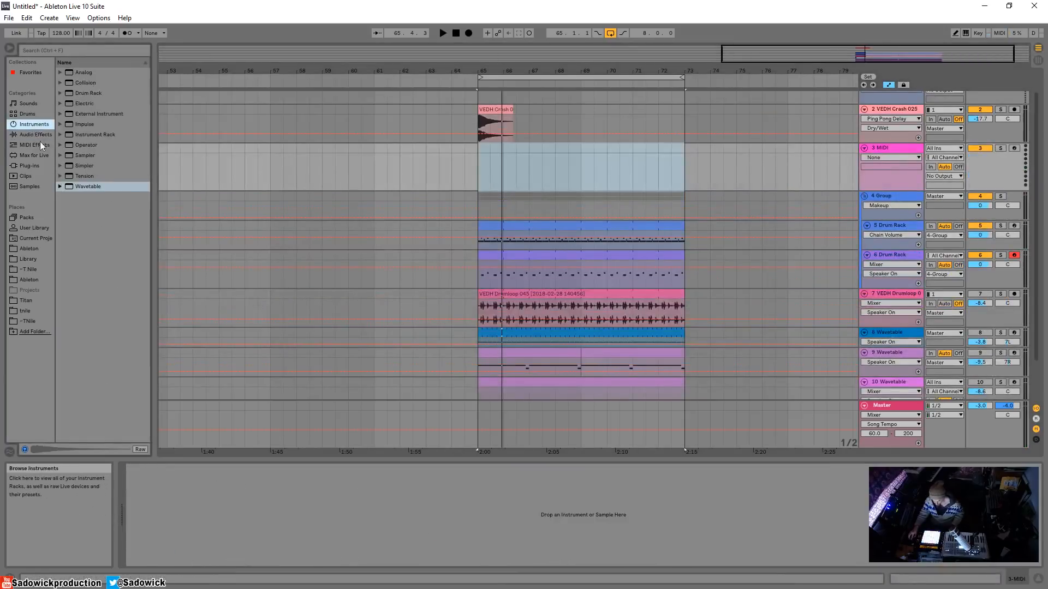
left_click_drag(85, 147, 508, 176)
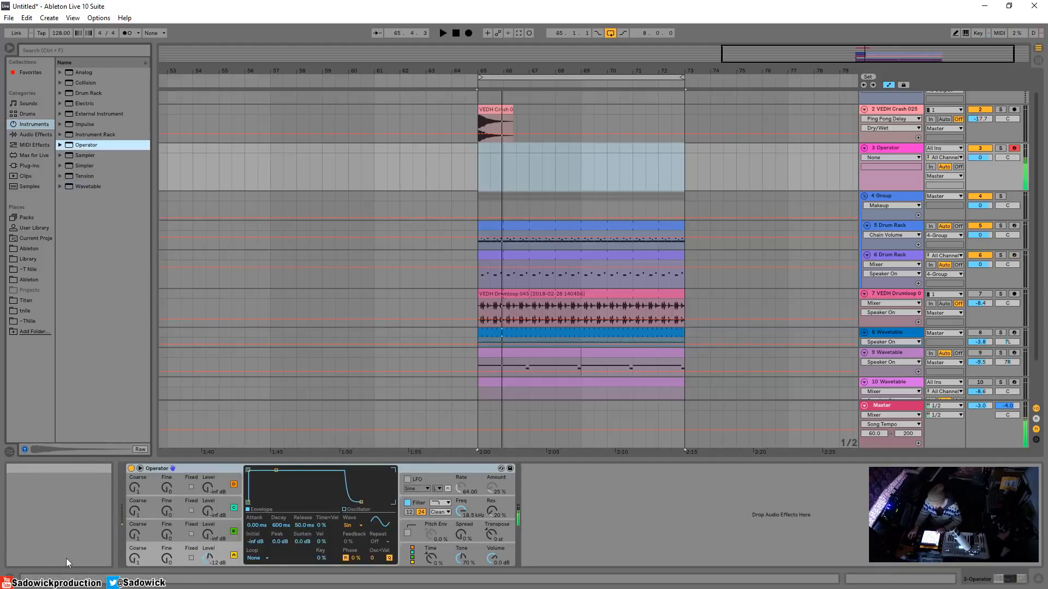
Set Operator's oscillator A waveform to Noise White and lower the track's volume to -5.3 dB.
left_click(233, 555)
left_click(360, 525)
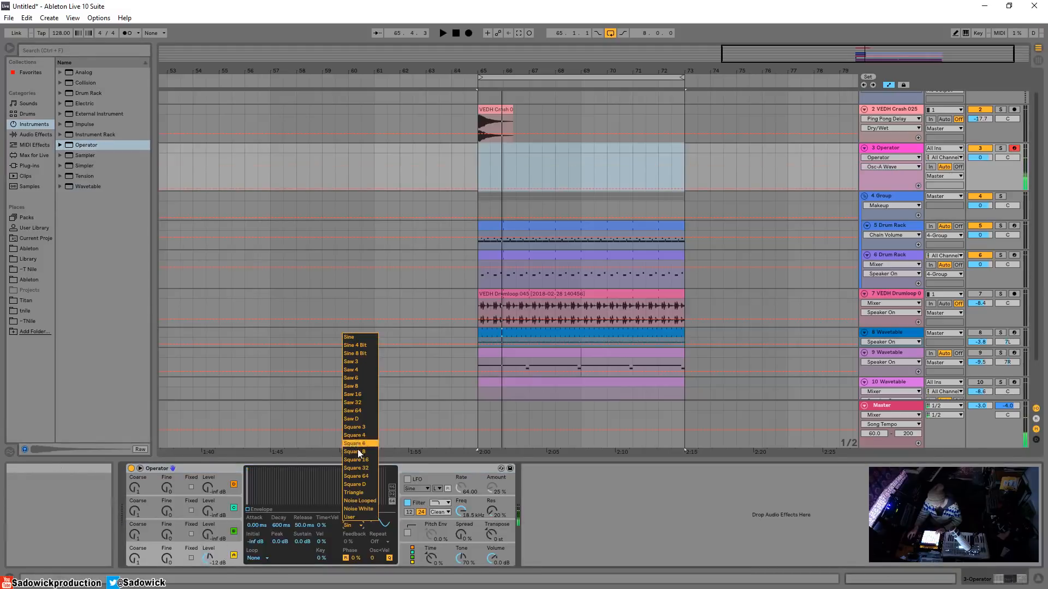
left_click(360, 509)
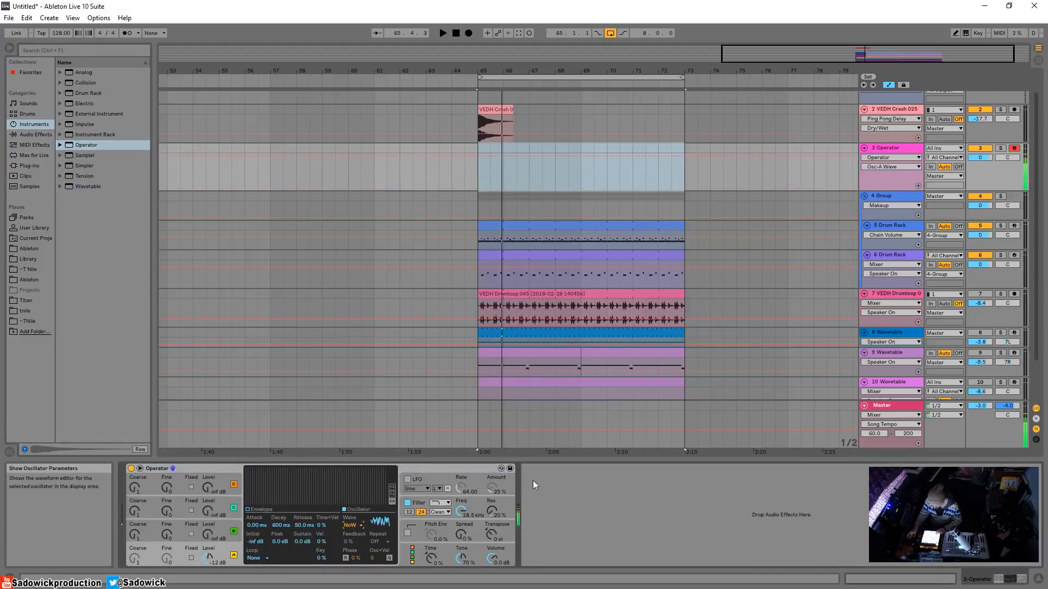
left_click_drag(982, 158, 982, 162)
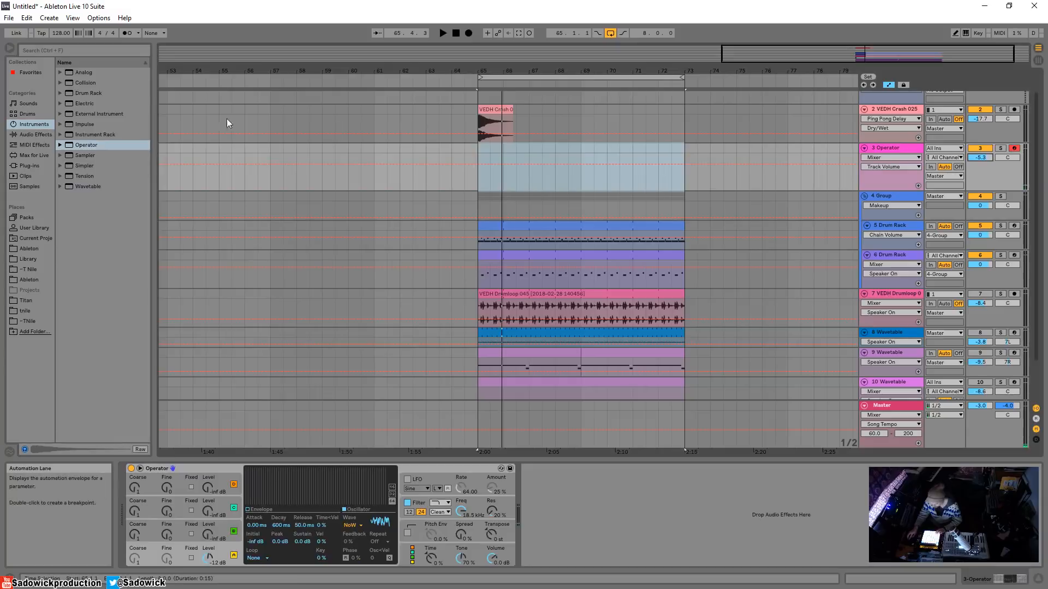
Add EQ Eight after Operator with a low cut, a low-mid dip and -4.34 dB at 6.39 kHz, and lower the track to -10.6 dB.
left_click(33, 134)
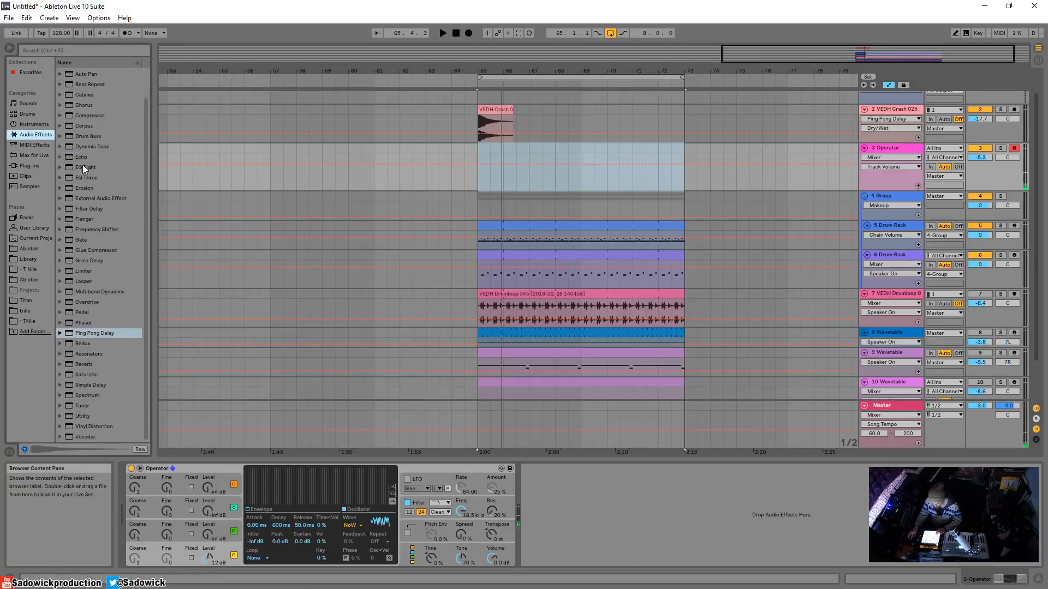
left_click_drag(581, 538, 584, 538)
double_click(191, 468)
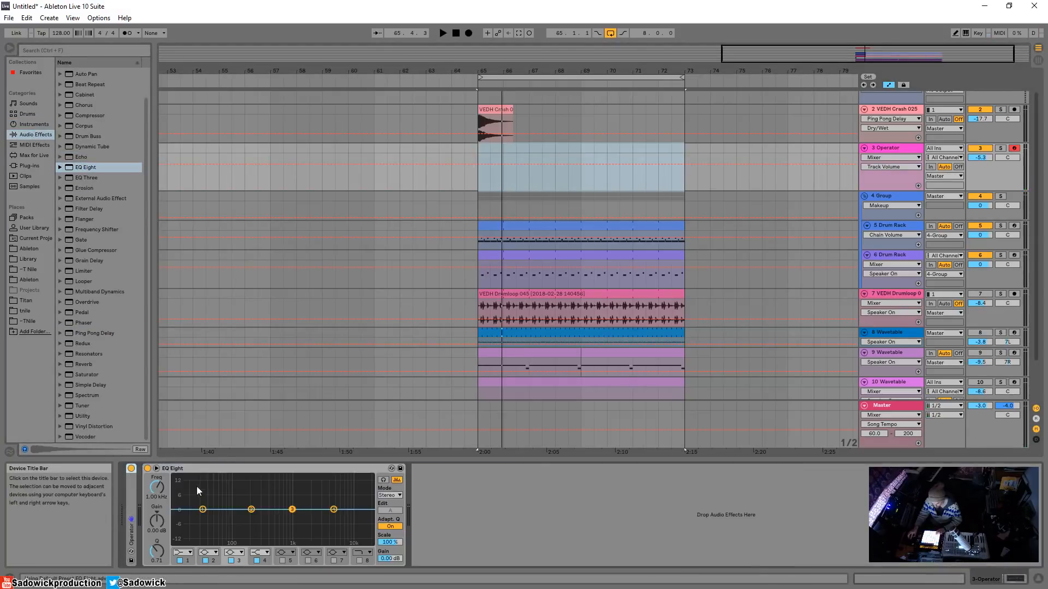
left_click(185, 552)
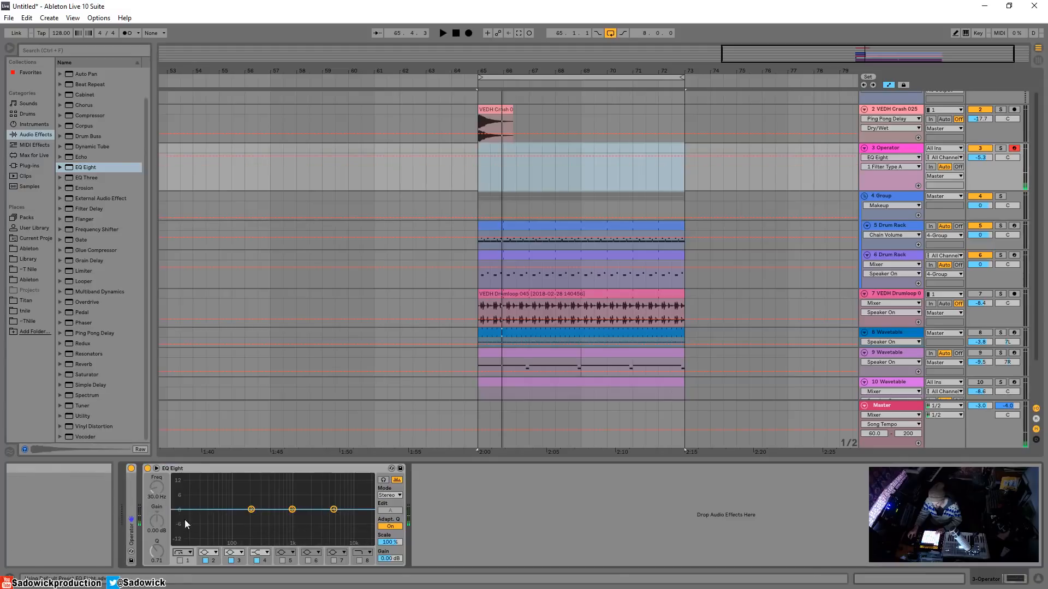
left_click(179, 561)
left_click_drag(187, 510, 270, 522)
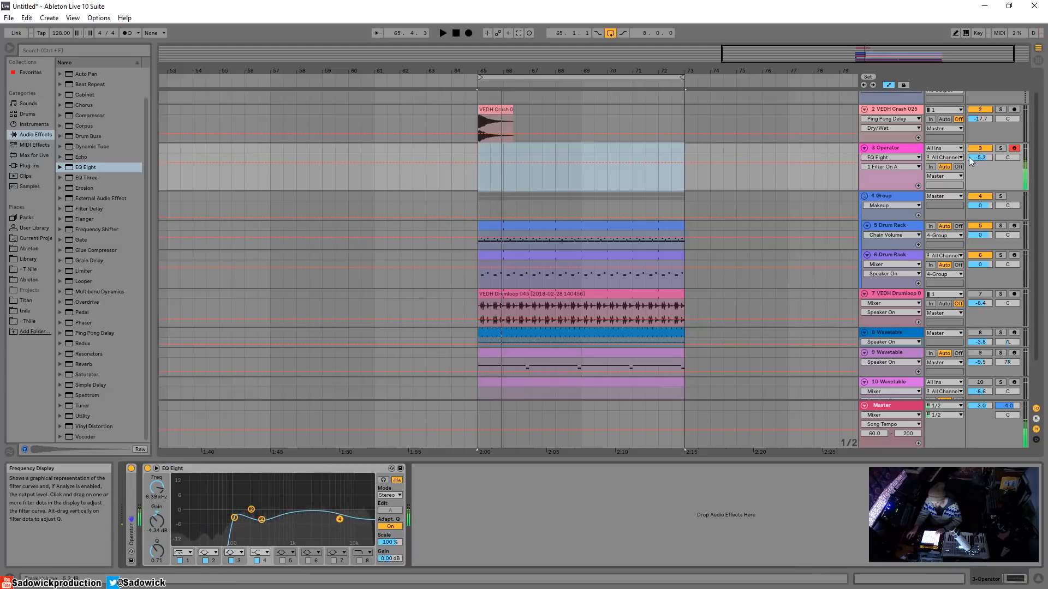
left_click_drag(970, 160, 970, 180)
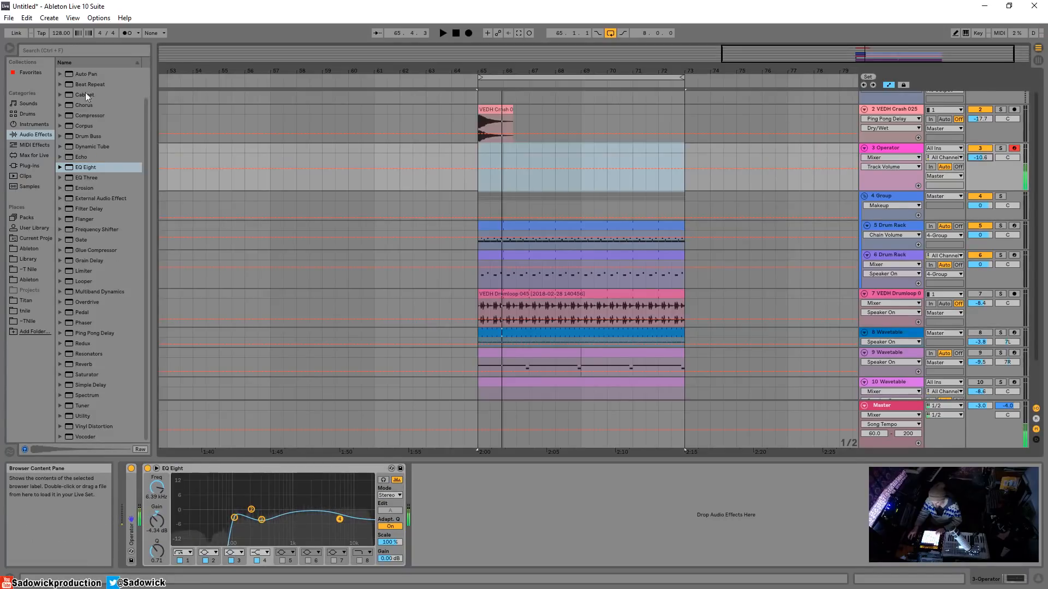
Add Auto Filter and Reverb after the Operator track's EQ Eight and try out the filter's cutoff, leaving it at 19.9 kHz.
scroll(80, 83, "up", 2)
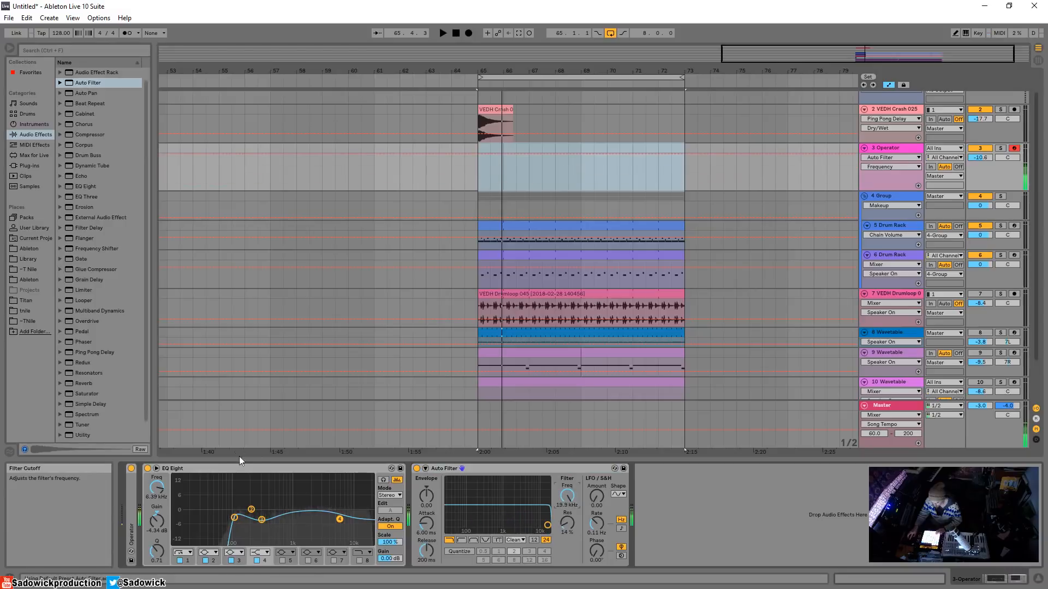
double_click(229, 467)
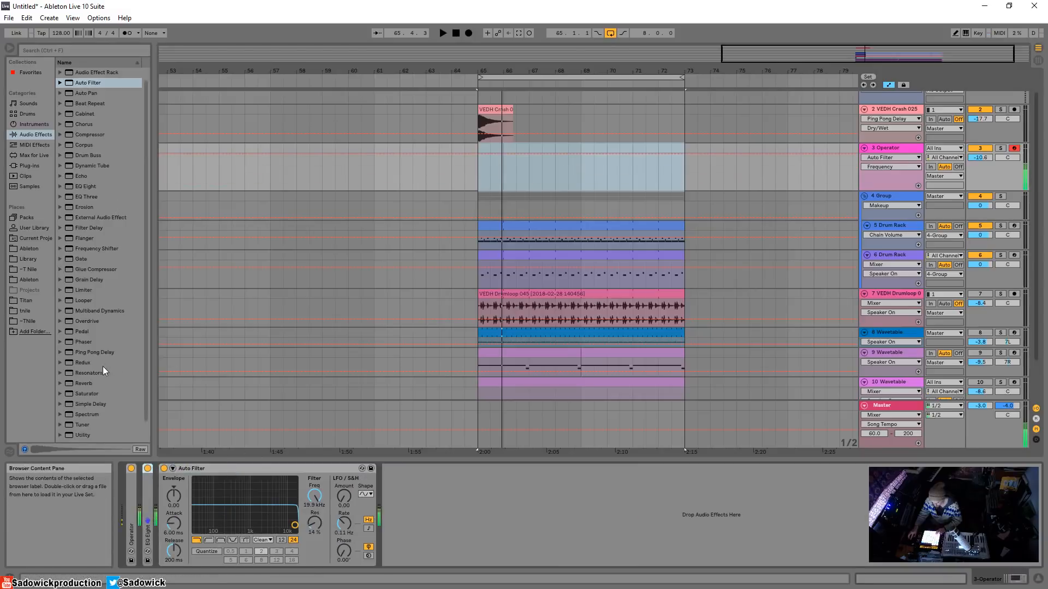
double_click(88, 384)
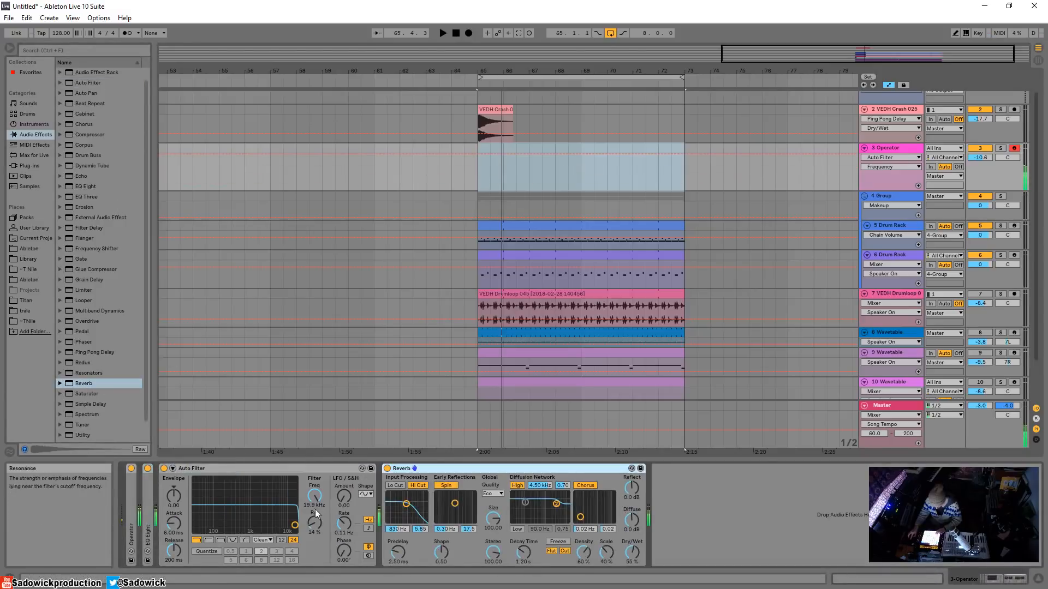
left_click_drag(295, 526, 277, 525)
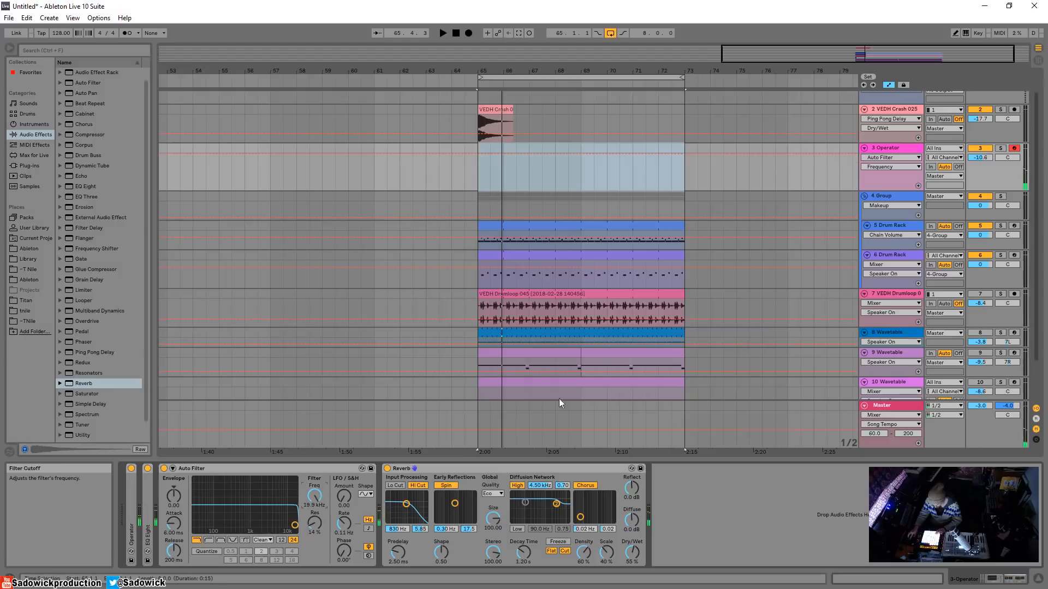
double_click(278, 467)
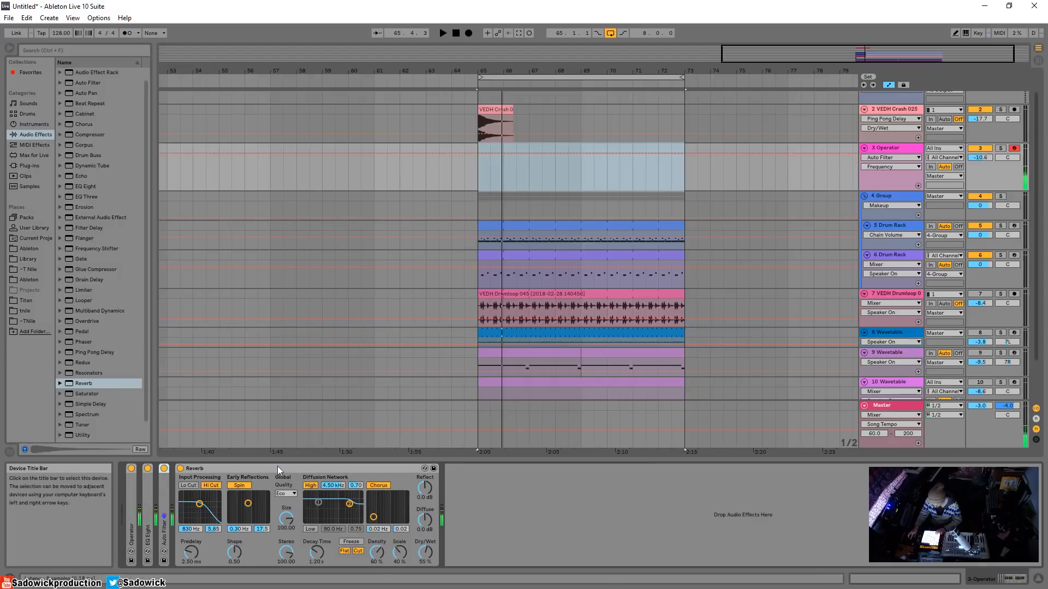
double_click(162, 488)
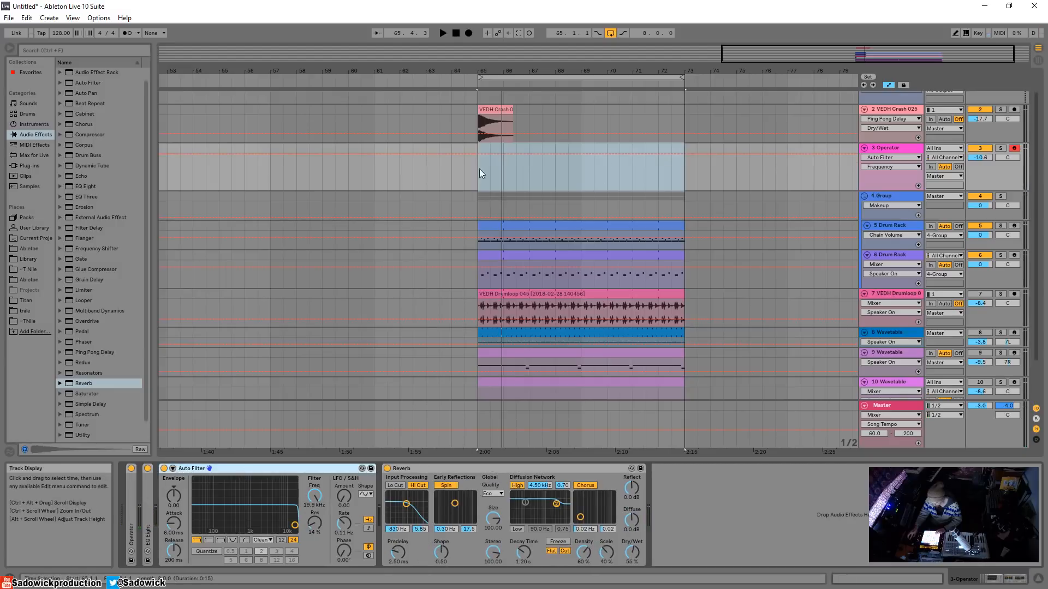
Create a four-bar MIDI clip at bar 65 on the Operator track, fill it with one sustained F2 note and play it back.
left_click_drag(479, 174, 578, 173)
right_click(577, 171)
left_click(606, 234)
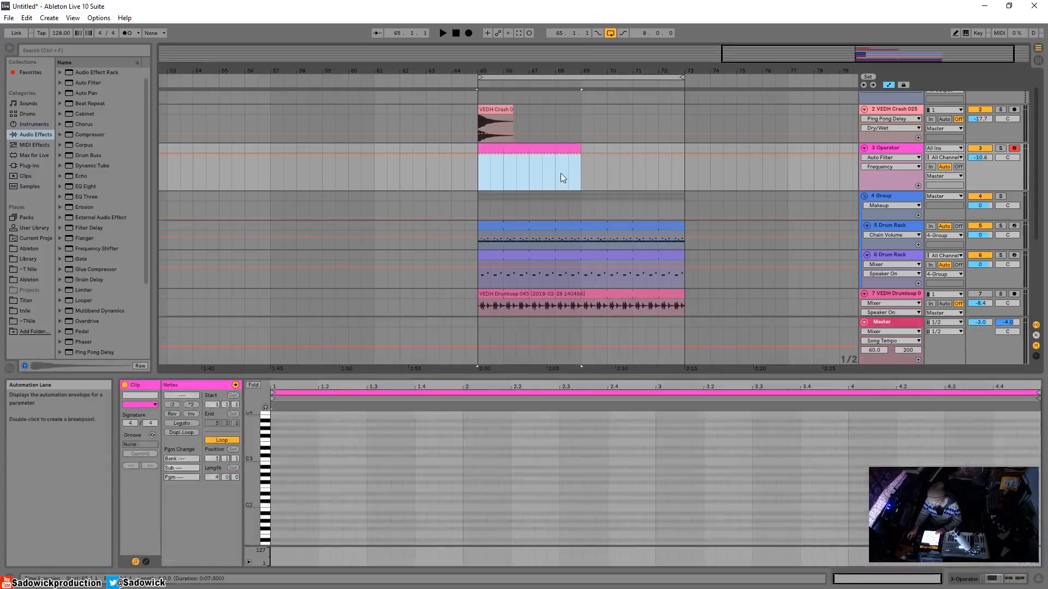
left_click(279, 516)
double_click(278, 487)
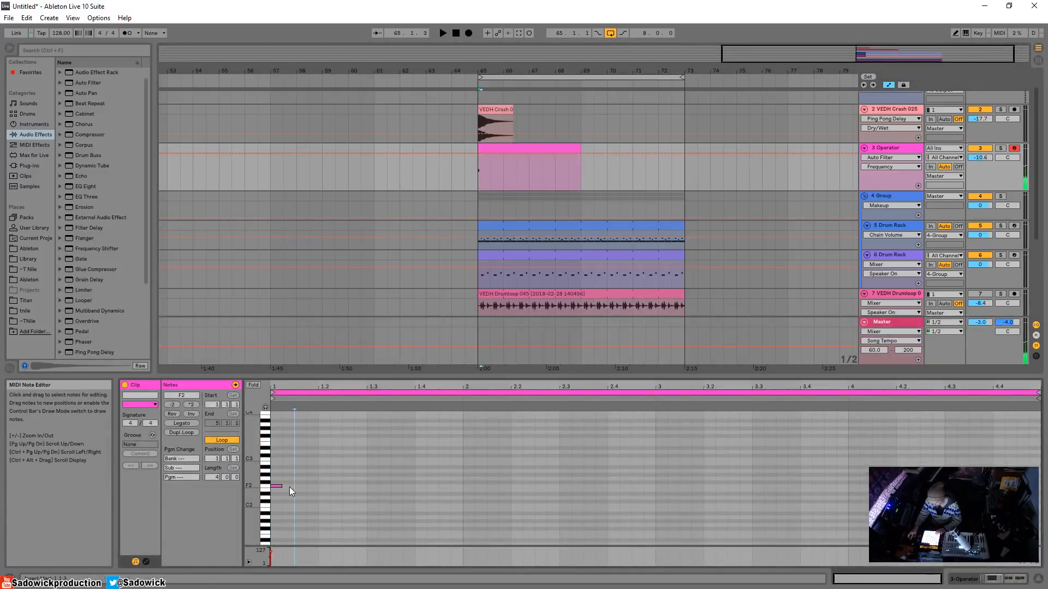
left_click_drag(283, 486, 1039, 486)
key("space")
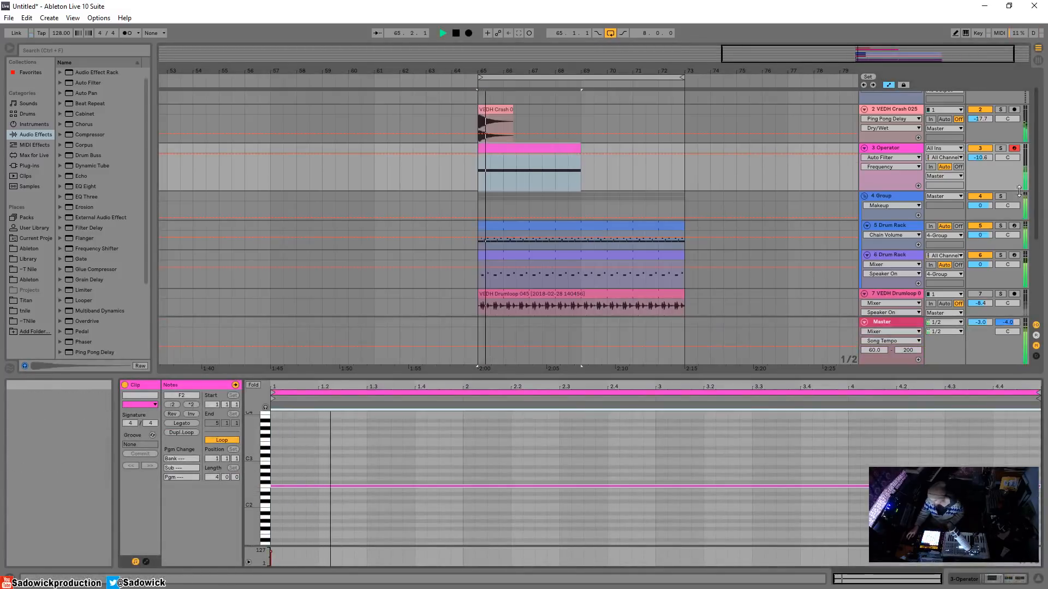
left_click(1000, 148)
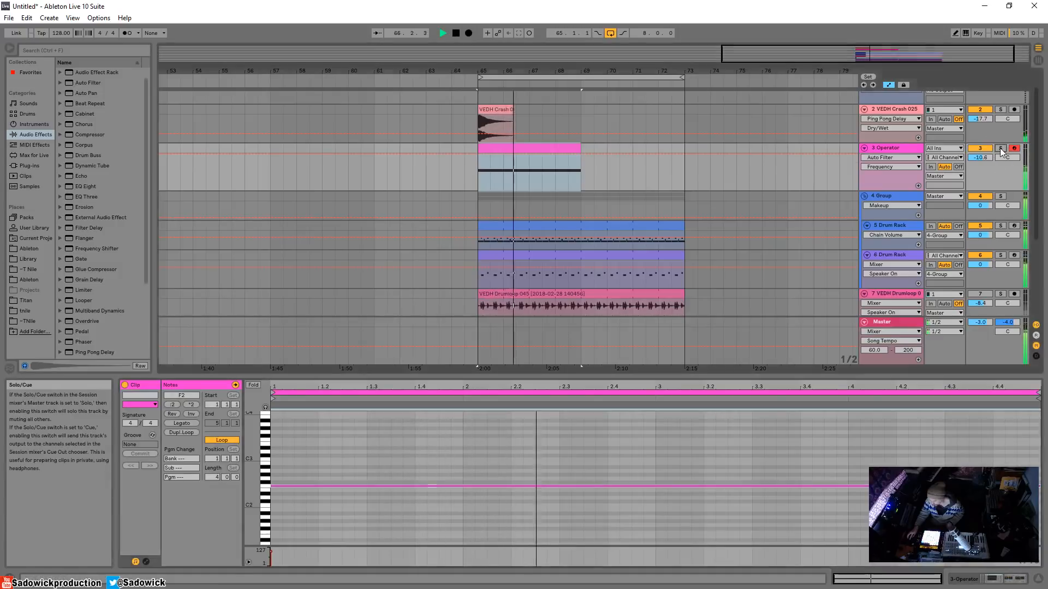
Lower the Operator track's volume to -11.5 dB and set its Reverb to a 2.76 s decay time and 49% dry/wet.
left_click(1000, 149)
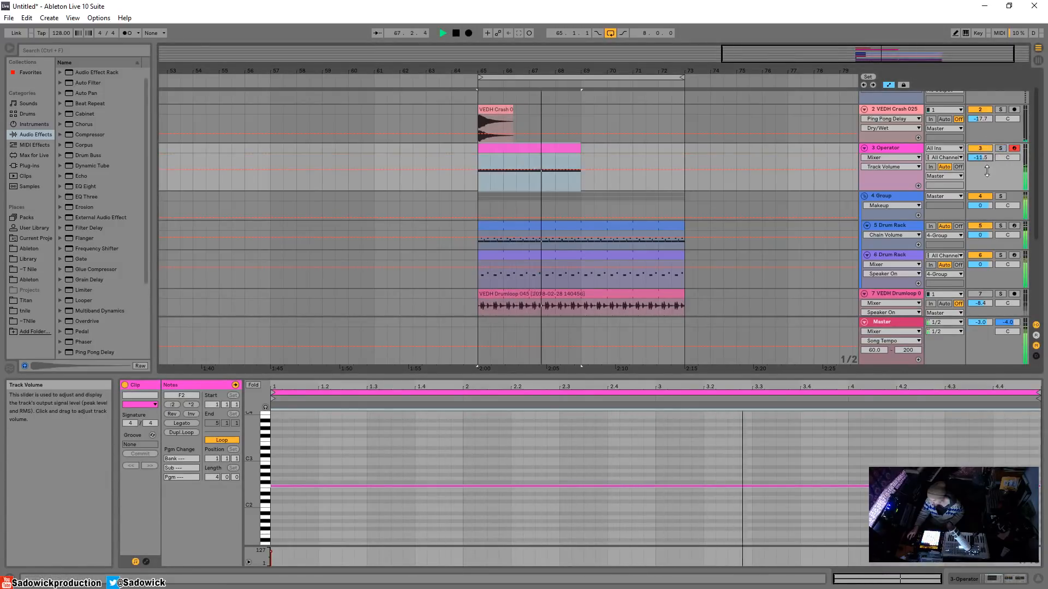
left_click(991, 580)
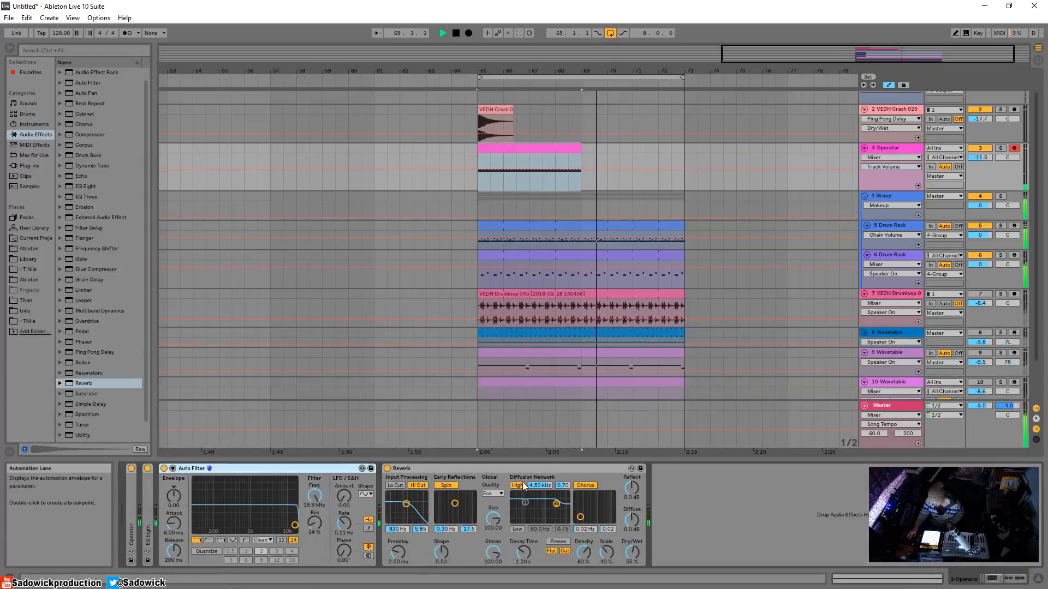
left_click_drag(523, 552, 523, 545)
left_click_drag(634, 555, 634, 558)
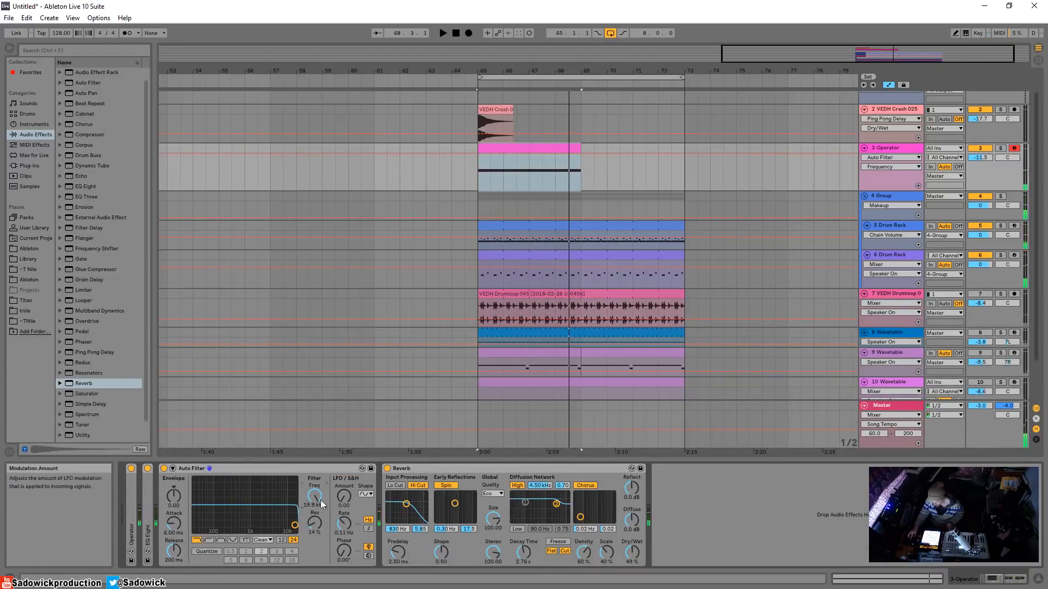
key("space")
key("space")
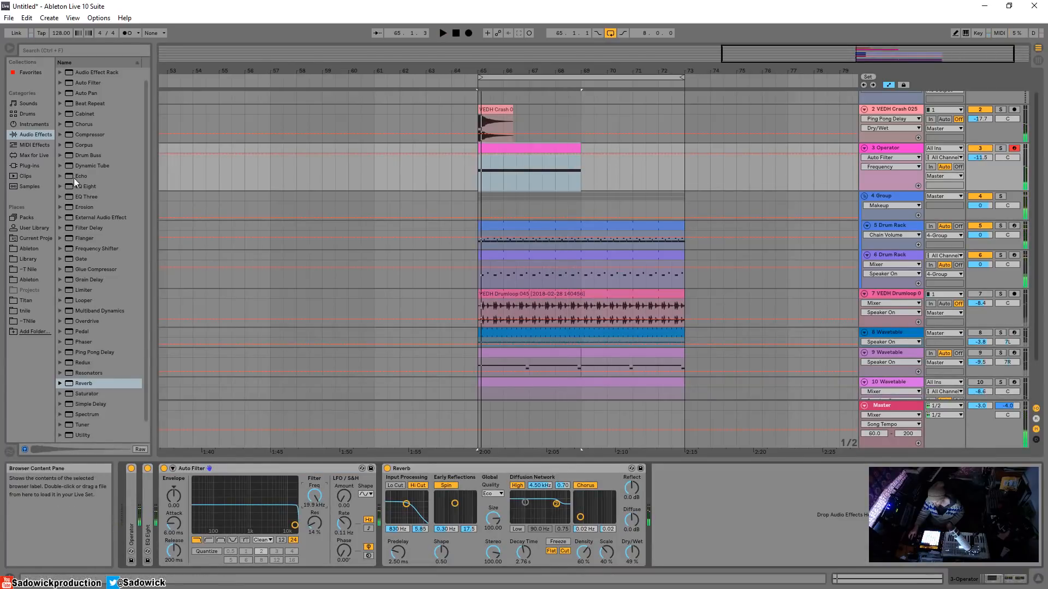
Add EQ Eight after the Operator track's Reverb with a -5.83 dB dip at 711 Hz and reduced highs, and lower the track to -12.4 dB.
left_click(81, 187)
key("Return")
double_click(487, 470)
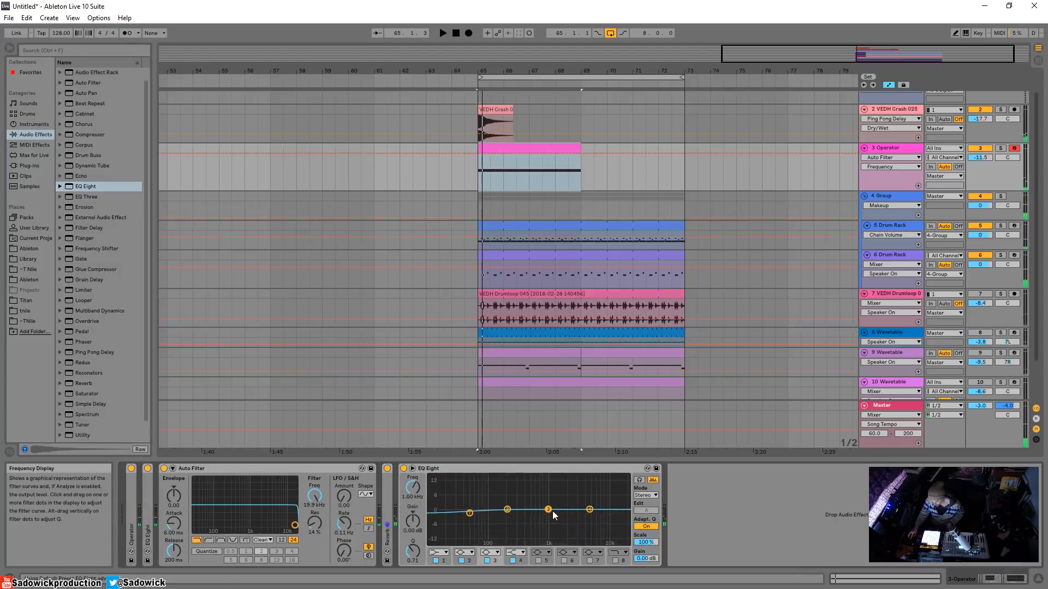
key("space")
mouse_move(567, 520)
left_mouse_down()
mouse_move(592, 511)
mouse_move(551, 524)
left_mouse_up()
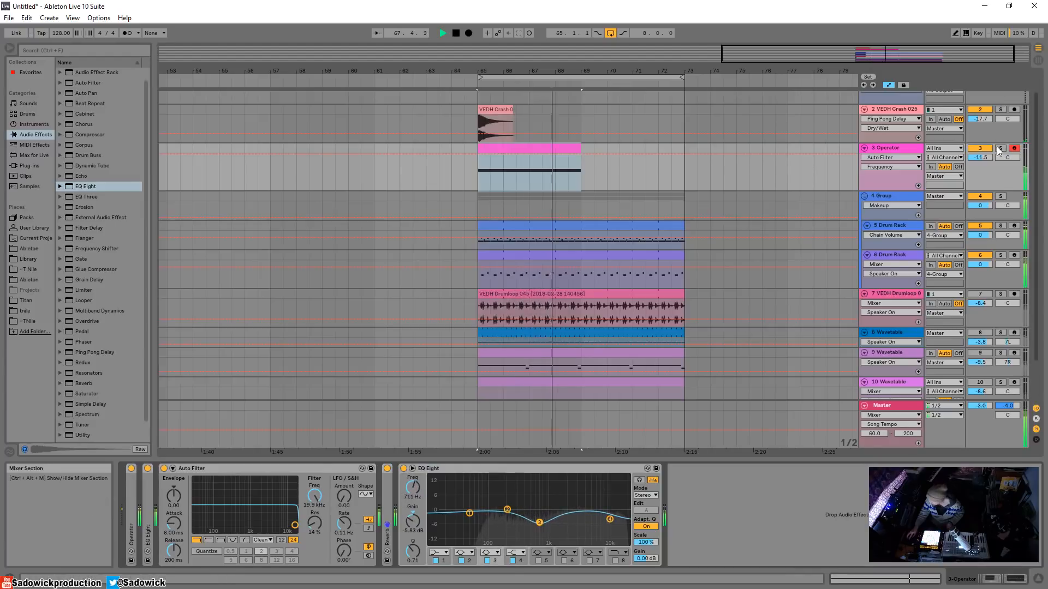
left_click_drag(980, 157, 980, 159)
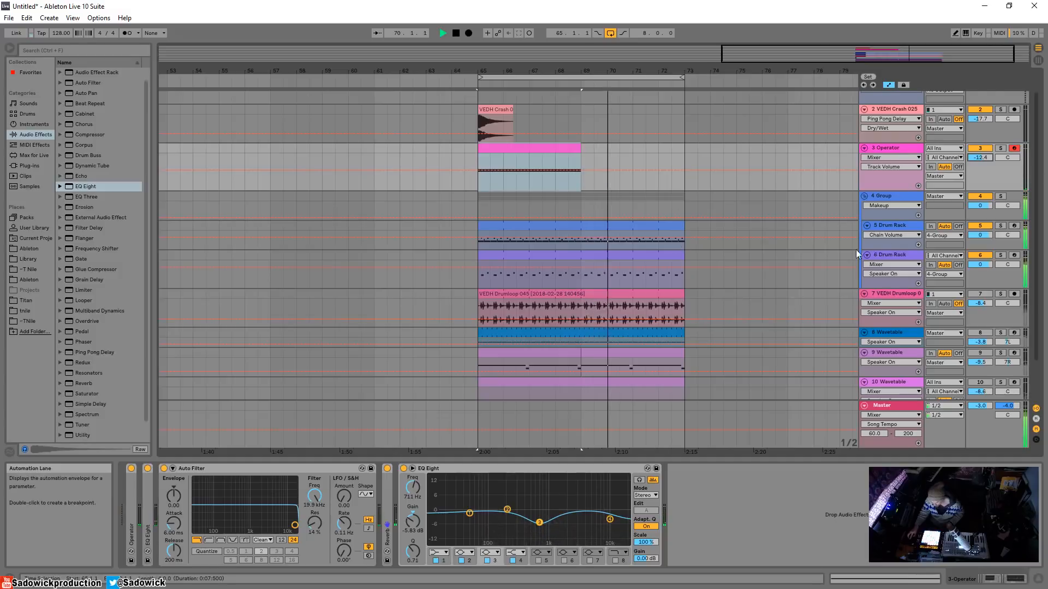
Copy the sidechained Compressor from the track 8 Wavetable to the end of the Operator track's device chain.
left_click(915, 229)
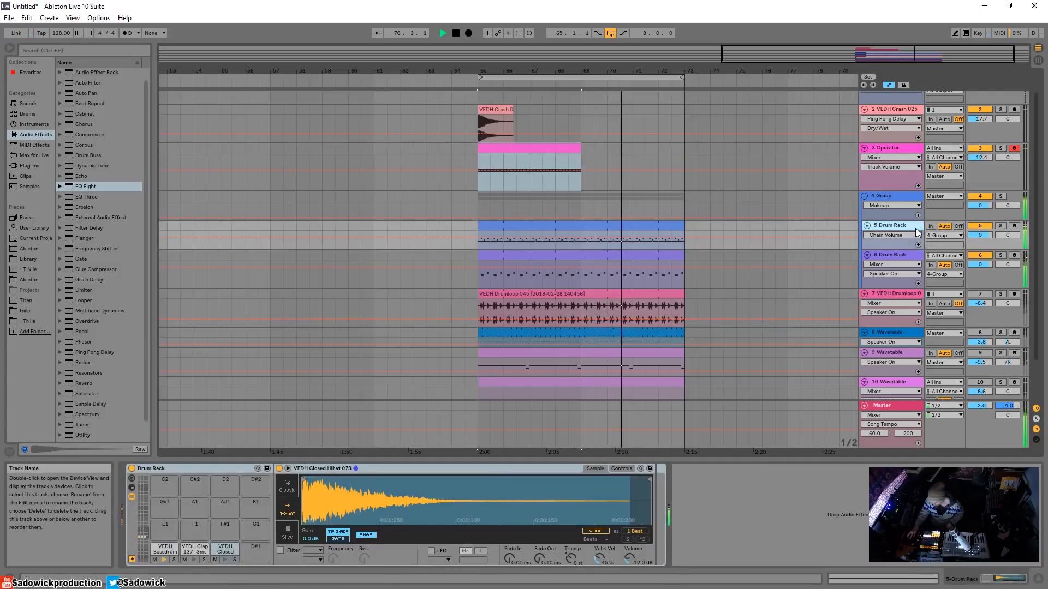
left_click(889, 295)
left_click(894, 333)
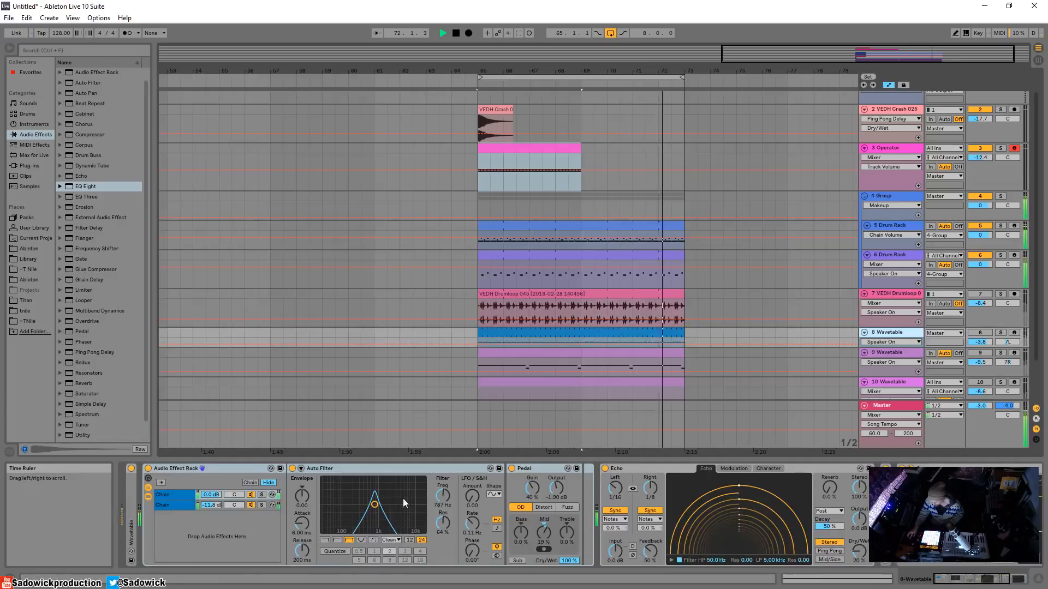
left_click(627, 469)
double_click(629, 469)
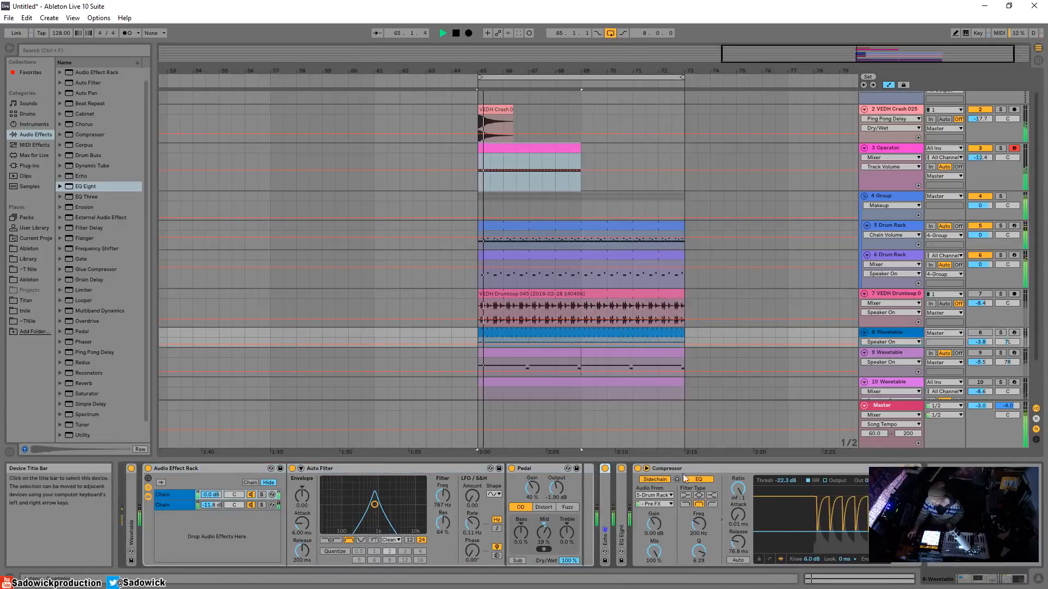
left_click(741, 470)
right_click(741, 470)
left_click(753, 479)
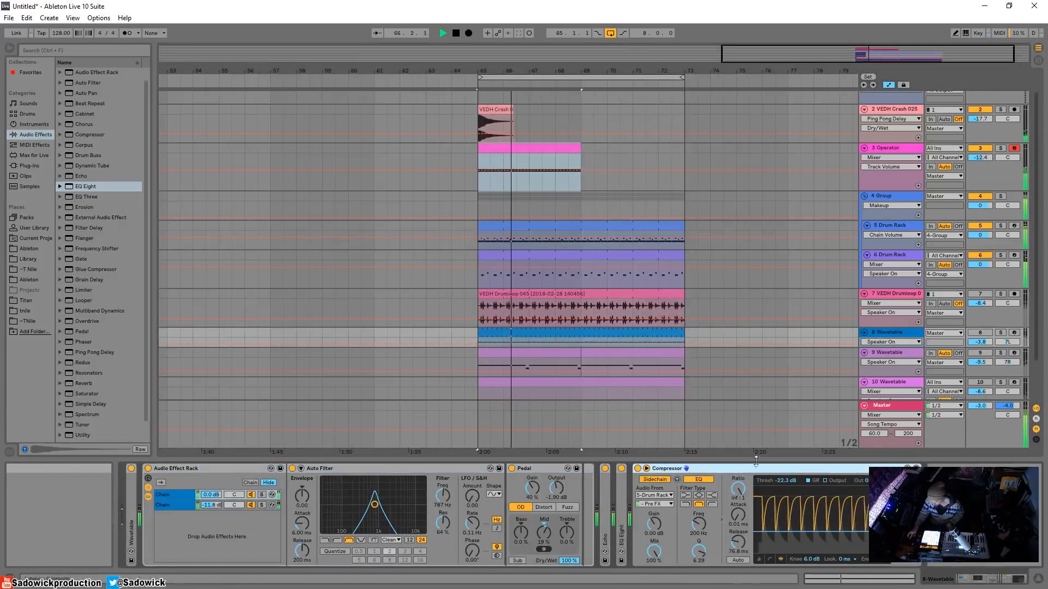
right_click(695, 494)
left_click(705, 496)
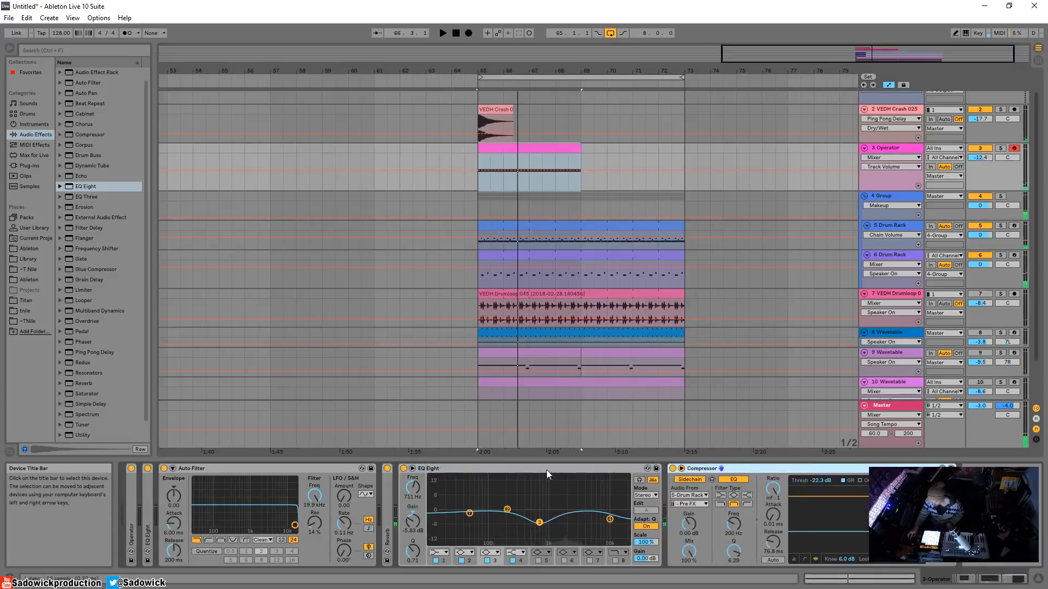
double_click(546, 469)
key("space")
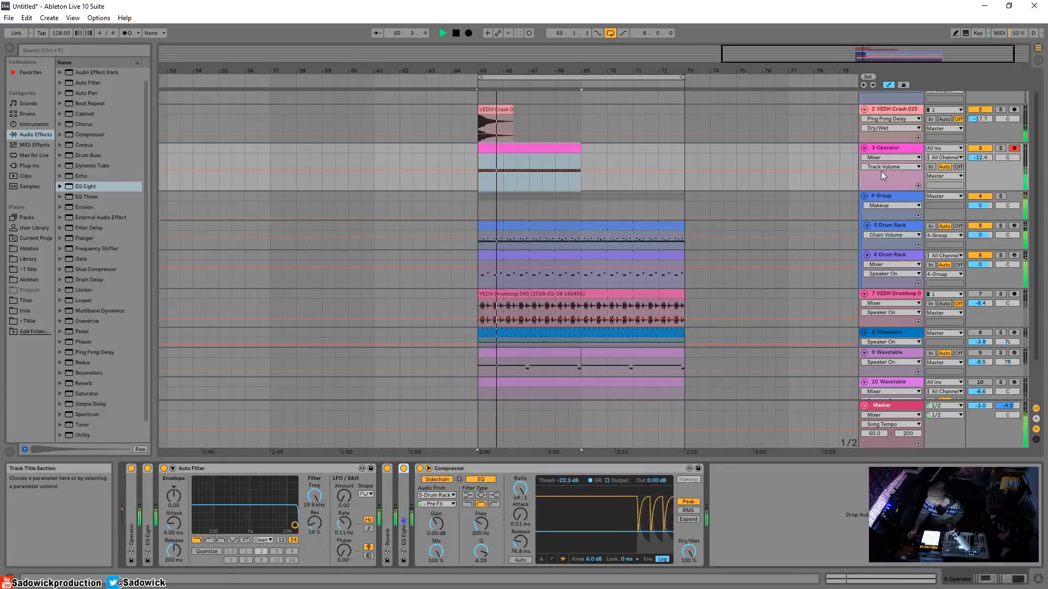
Group the VEDH Crash 025 and Operator tracks together.
left_click(892, 110)
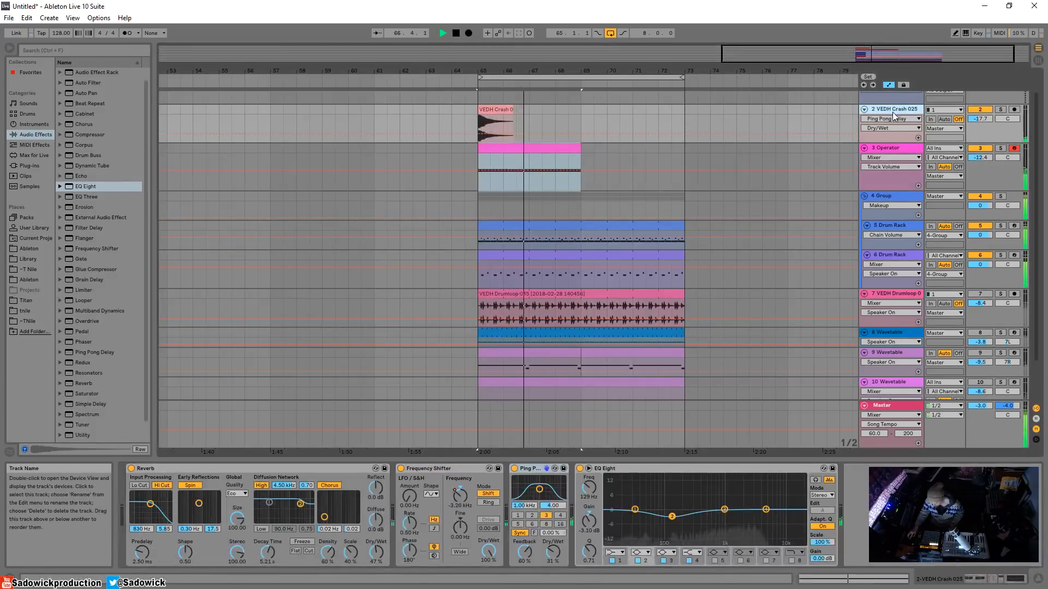
left_click(898, 147, "shift")
right_click(898, 147)
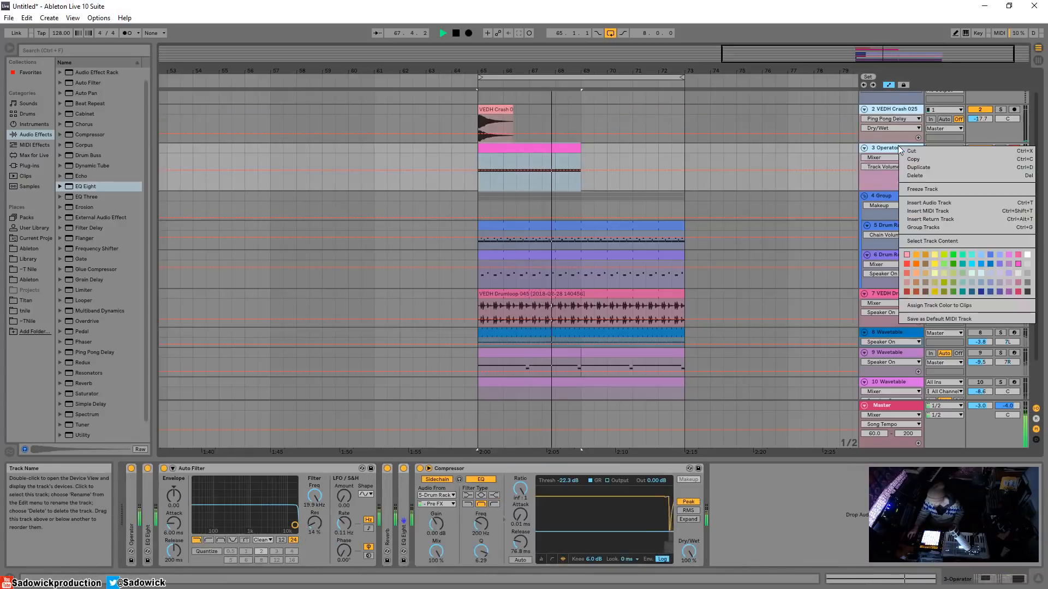
left_click(917, 228)
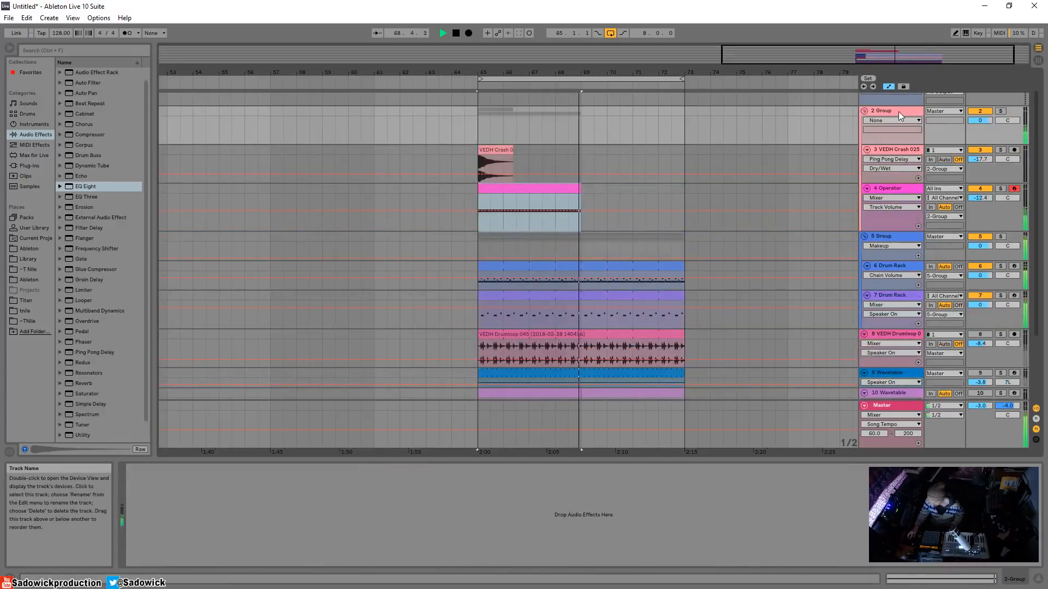
Solo the new crash and Operator group and lower the Operator track's volume to -17.6 dB while replaying the crash.
left_click(509, 170)
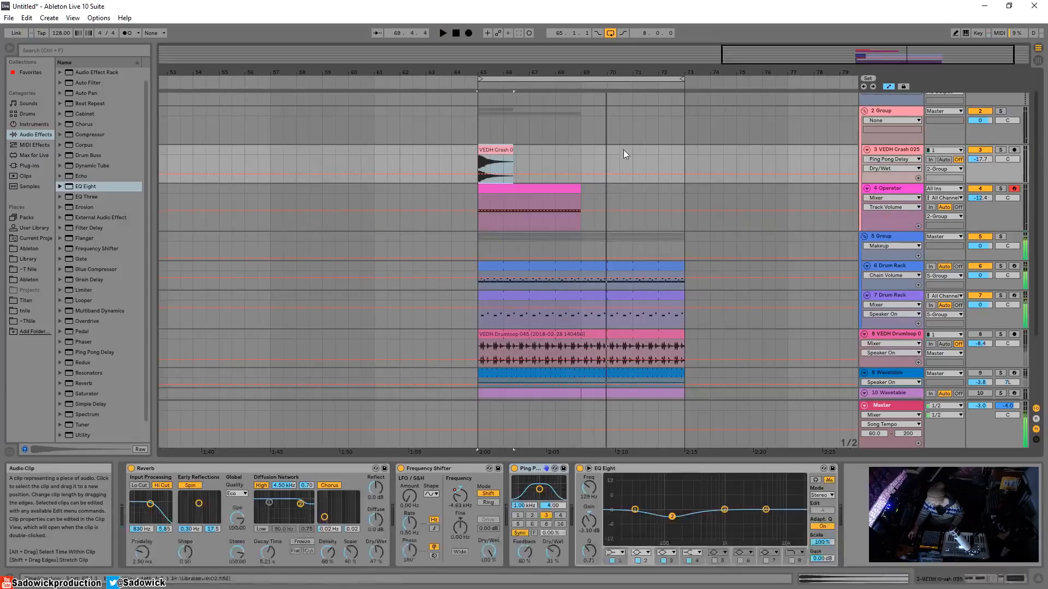
left_click(1000, 110)
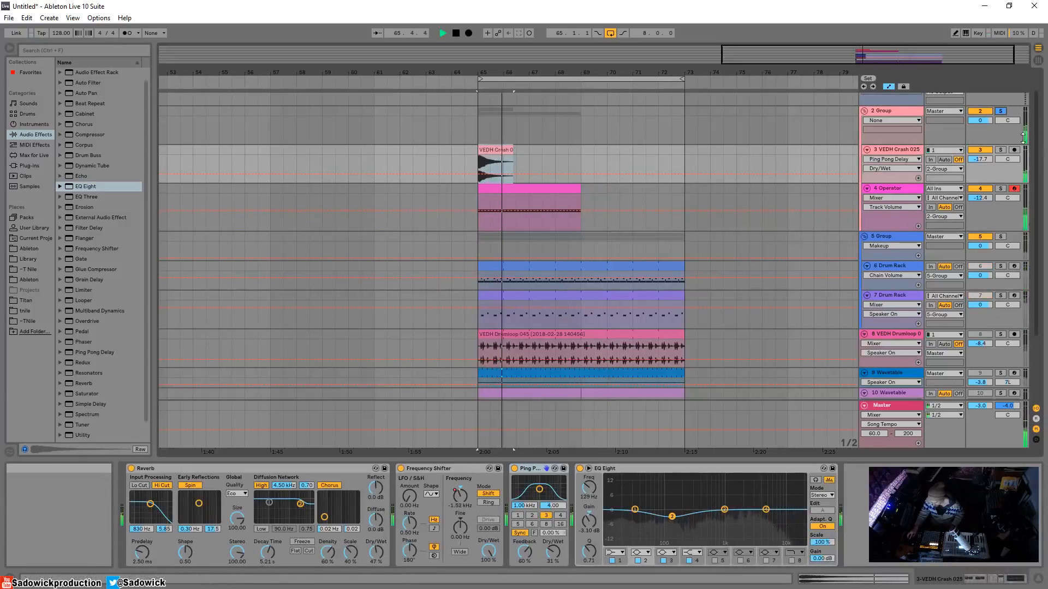
key("space")
key("space")
left_click_drag(980, 198, 980, 206)
key("space")
key("space")
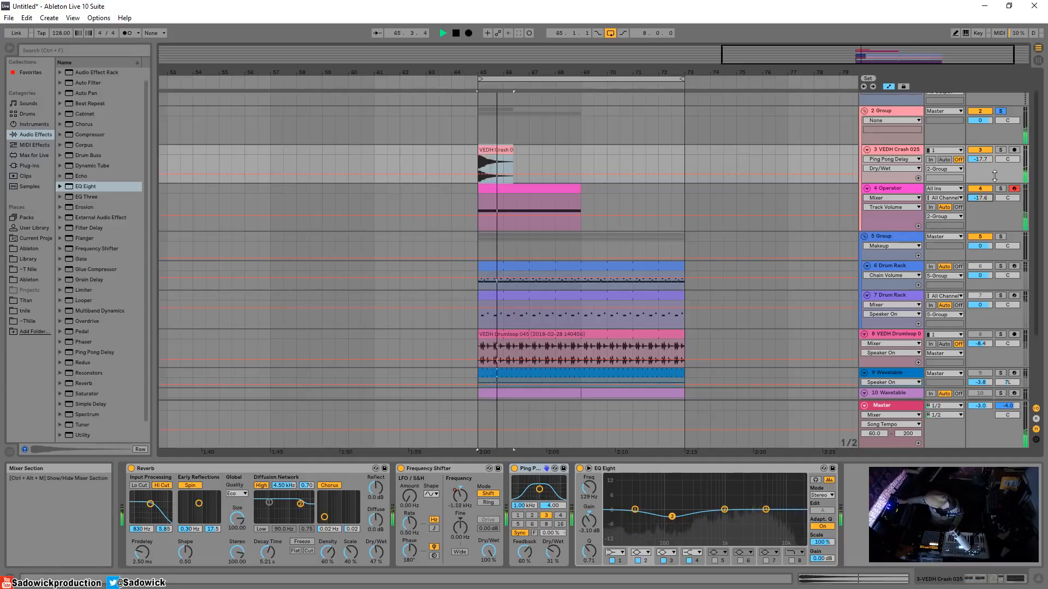
key("space")
key("space")
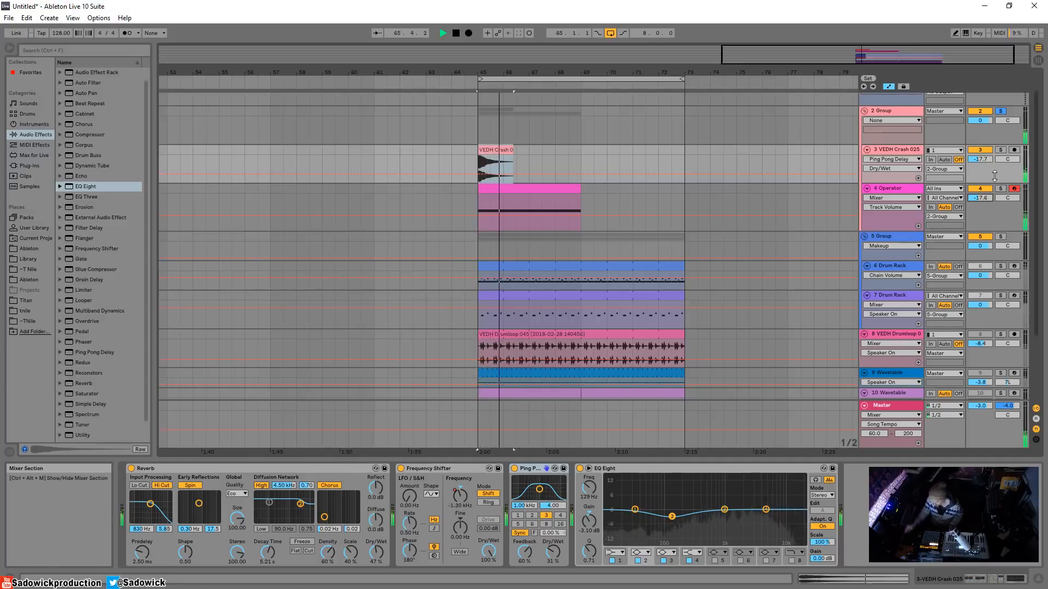
Reduce the height of the crash and Operator tracks and lower the Operator volume to -18.1 dB.
key("Left")
key("Down")
left_click_drag(981, 199, 980, 189)
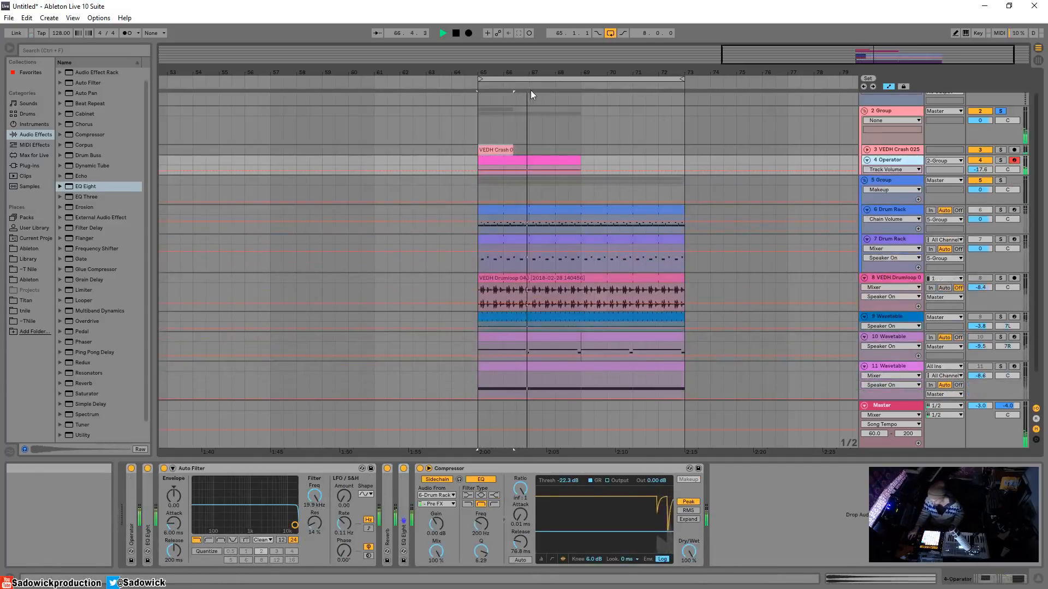
left_click(866, 149)
left_click_drag(637, 70, 720, 71)
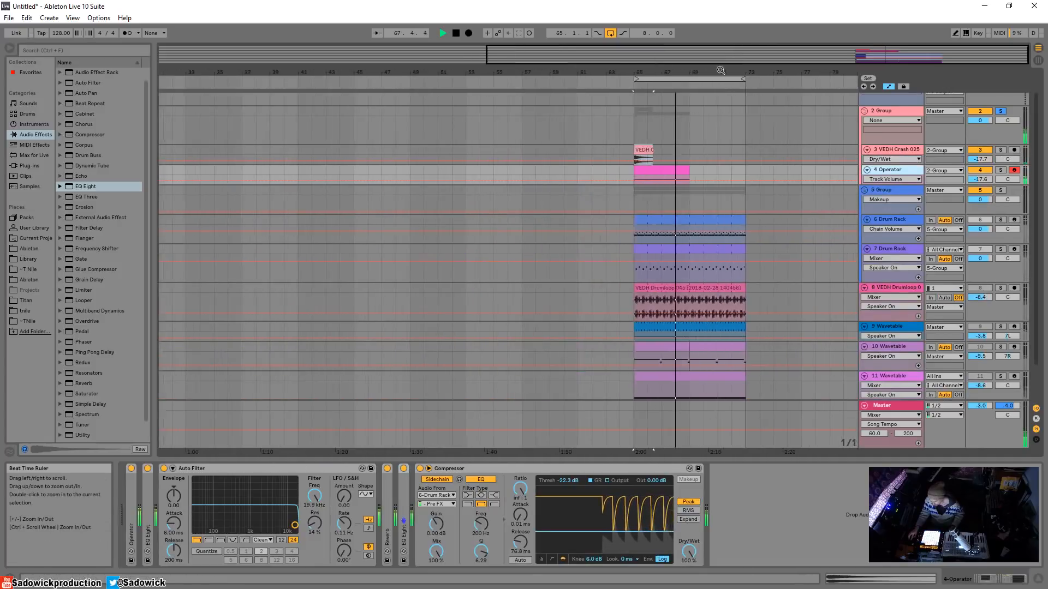
left_click_drag(983, 180, 983, 182)
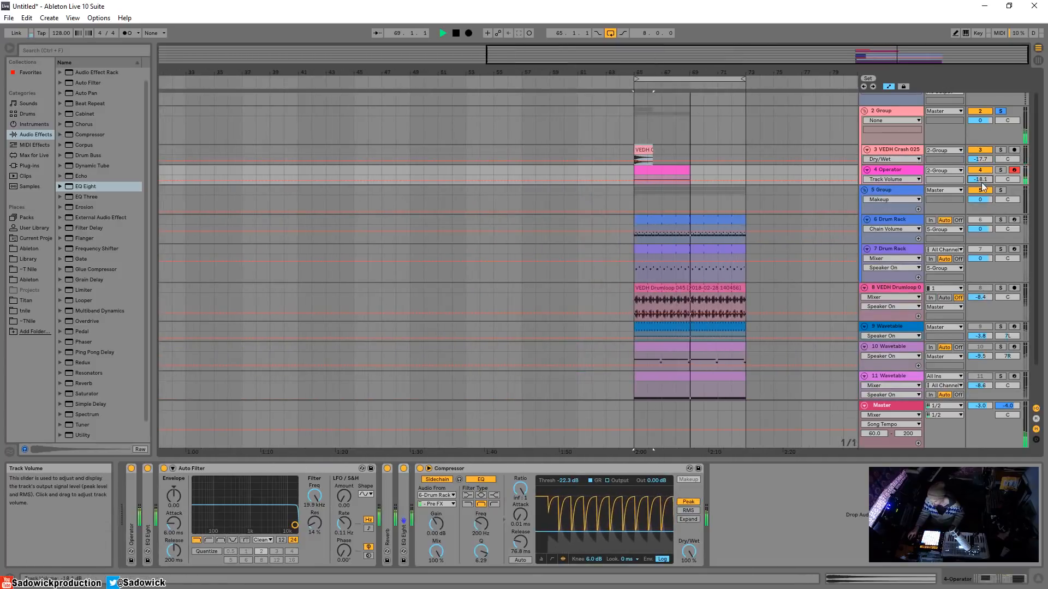
Try out a Phaser on the crash and Operator group and delete it.
left_click(892, 109)
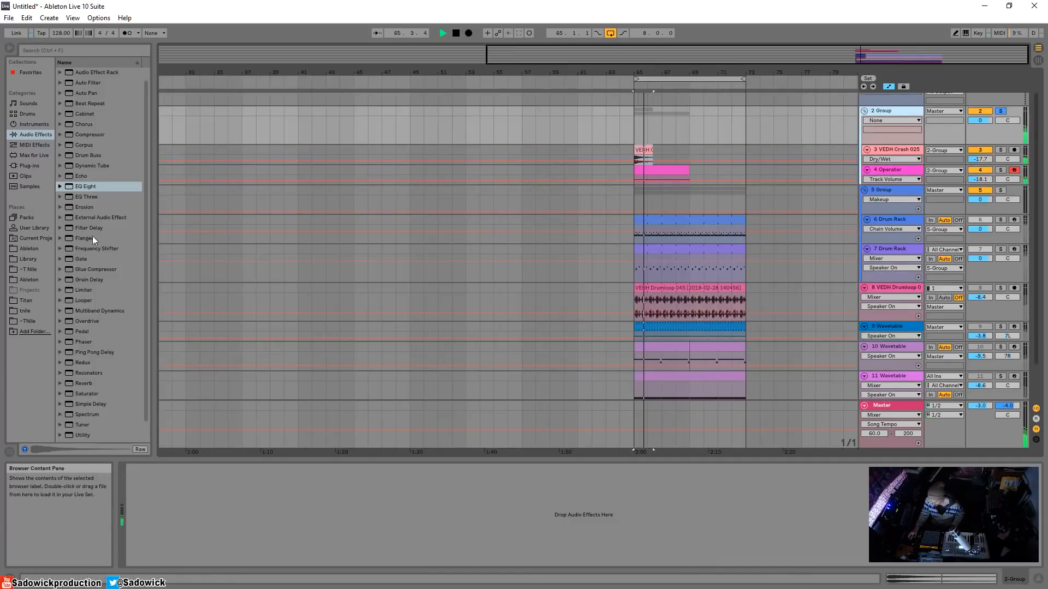
left_click(84, 343)
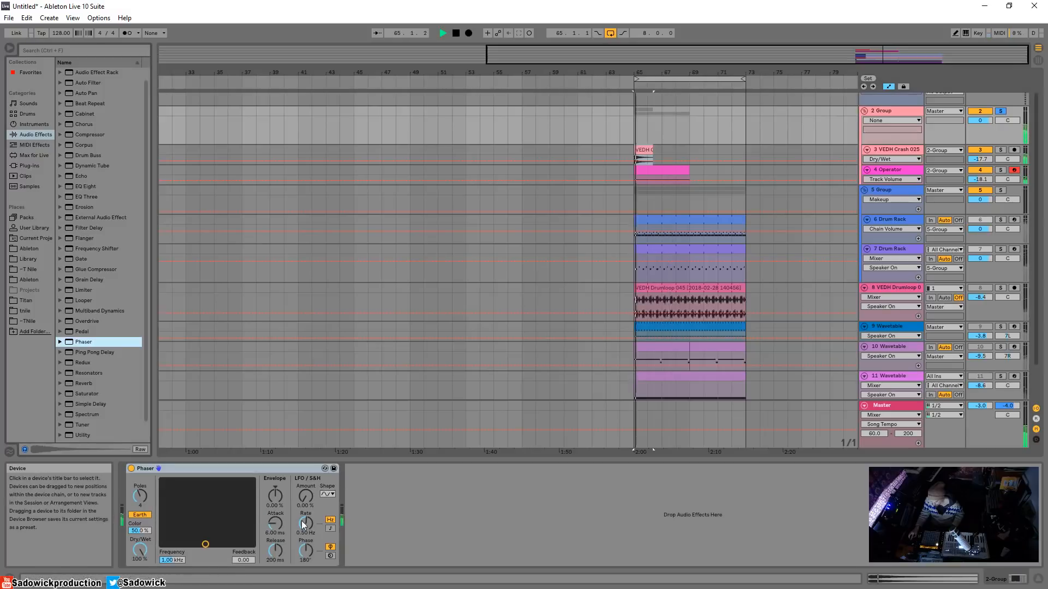
right_click(282, 475)
left_click(284, 474)
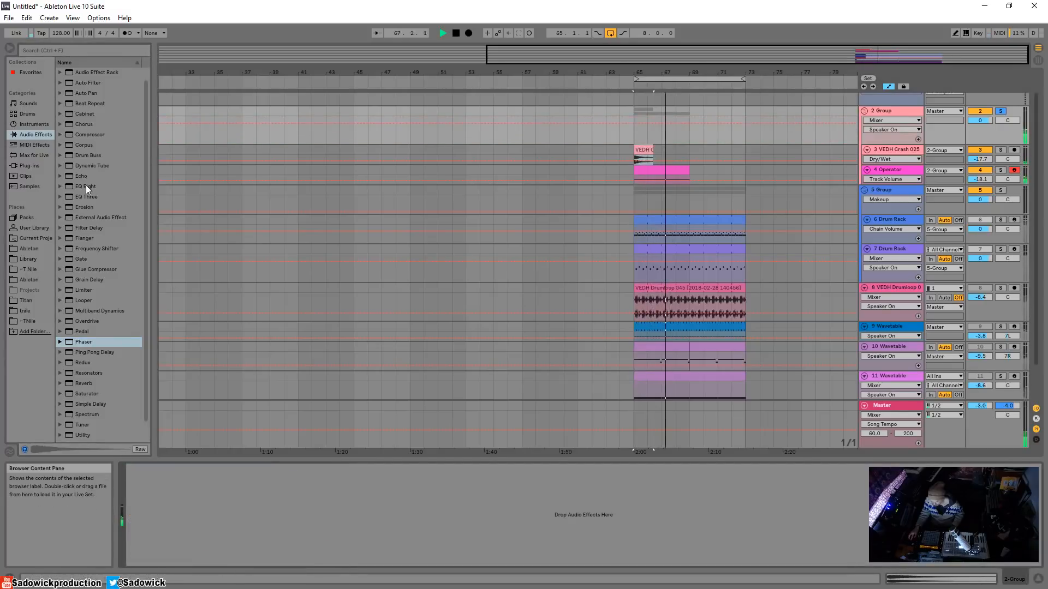
Add EQ Eight to the crash and Operator group with a -3.84 dB dip at 509 Hz and a low cut at about 96 Hz.
left_click_drag(88, 188, 258, 518)
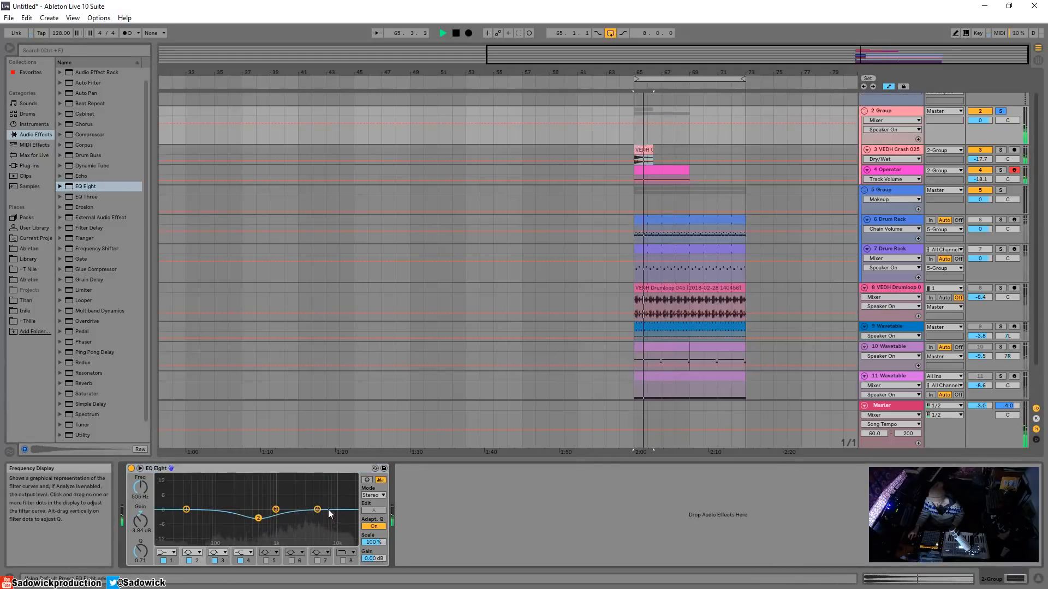
left_click(166, 553)
left_click(166, 488)
left_click_drag(187, 516, 216, 518)
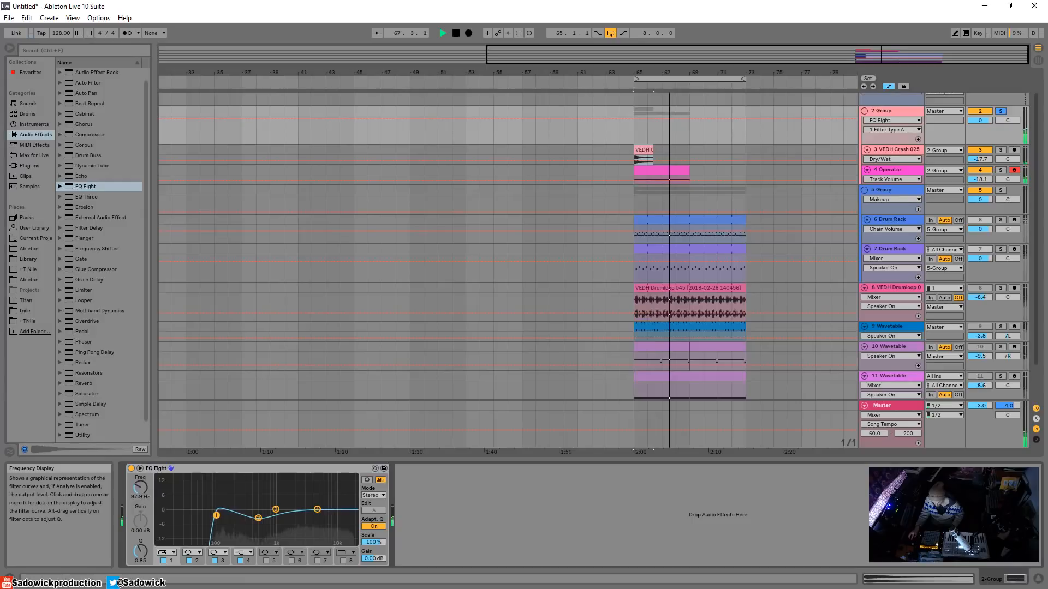
Rename the crash and Operator group "crash white noise" and fold it.
right_click(882, 108)
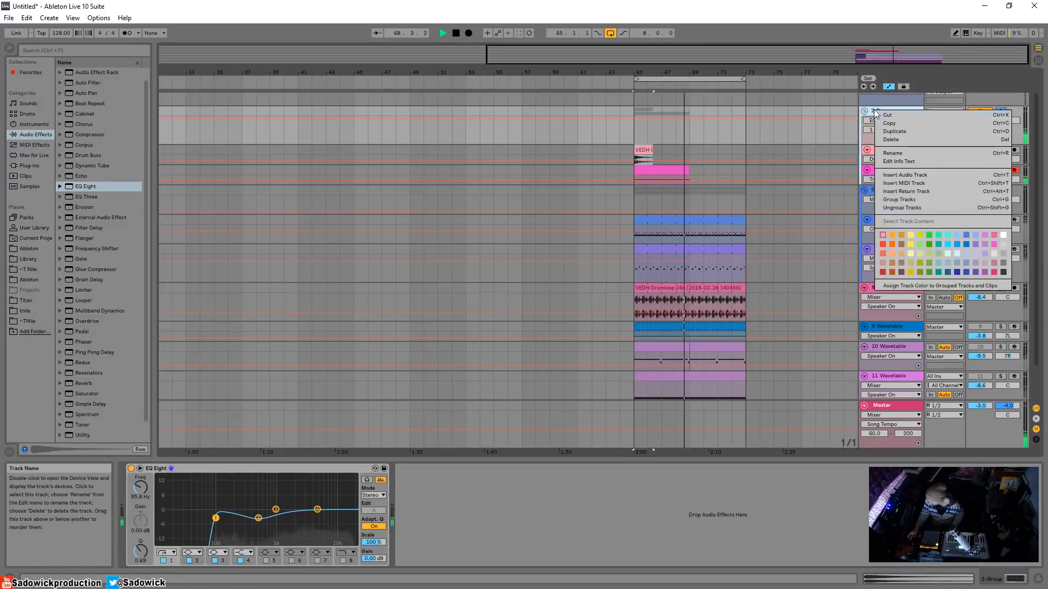
left_click(898, 152)
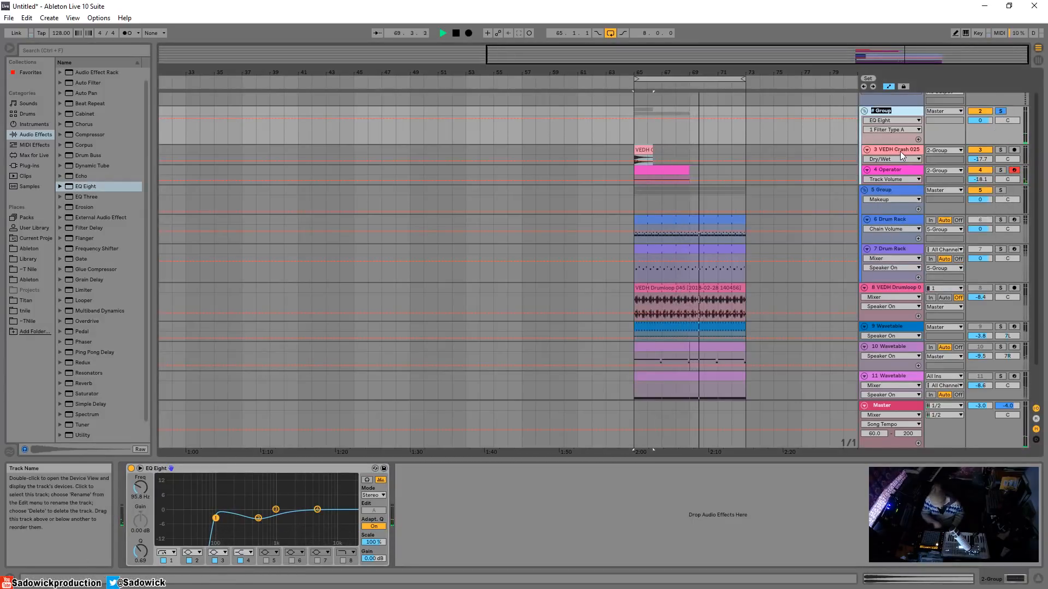
type("crash white noise")
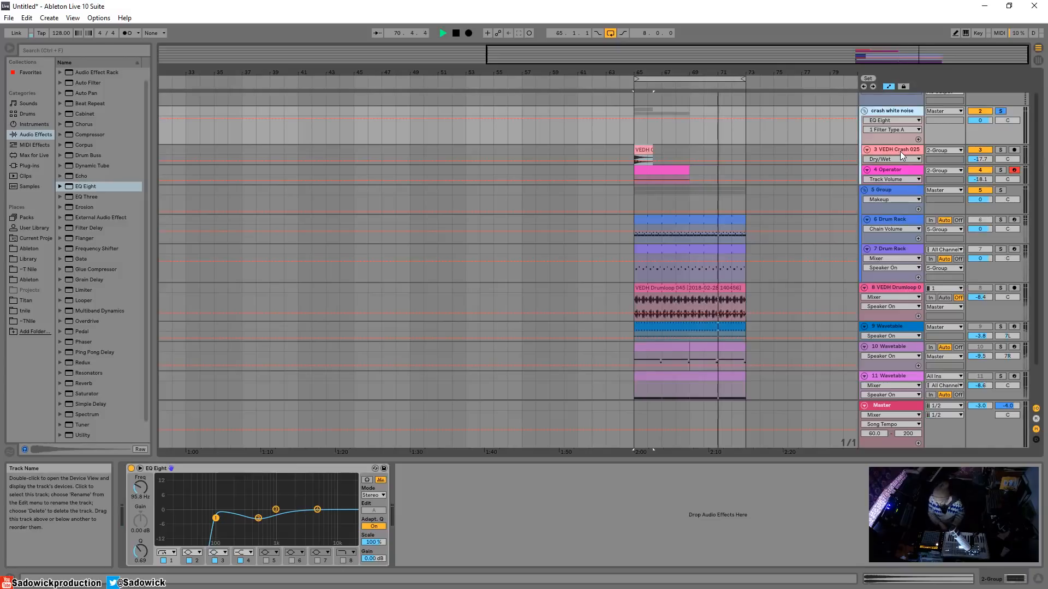
key("Return")
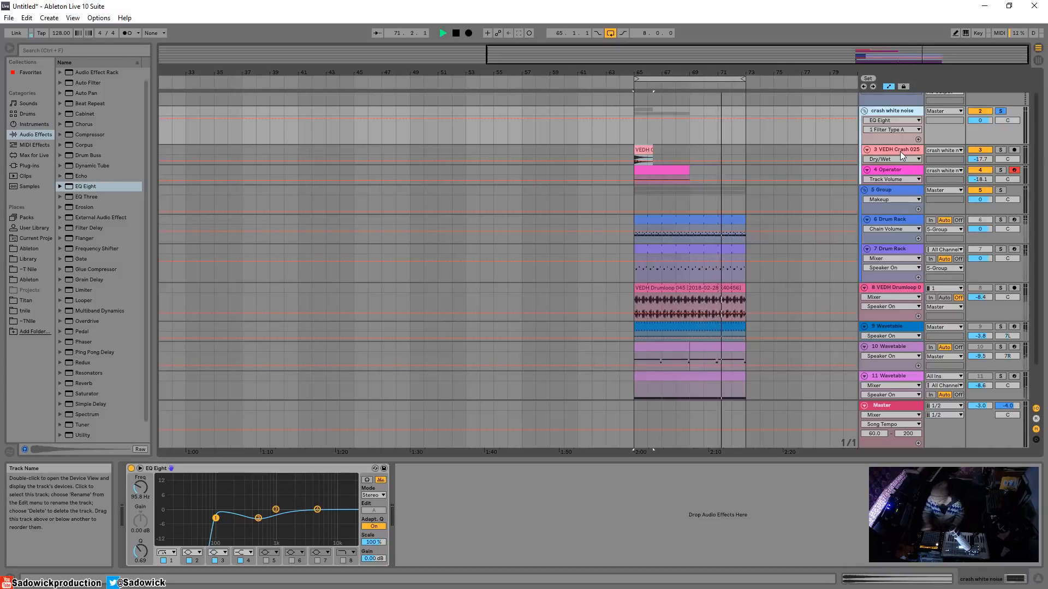
left_click(864, 111)
Rename the Drum Rack group "drum buss" and fold it.
left_click(886, 119)
key("space")
left_click(891, 120)
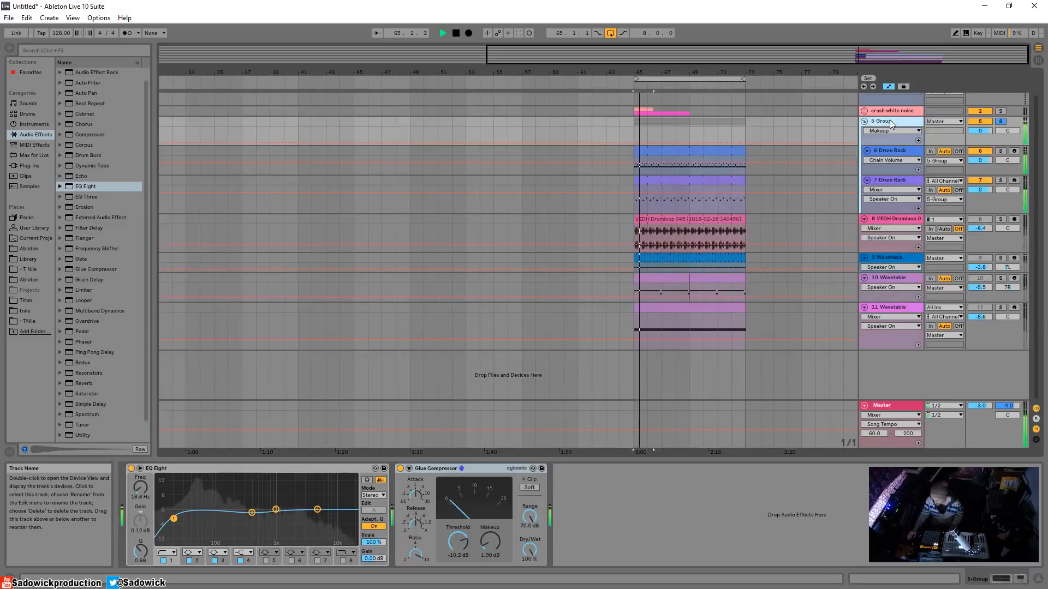
right_click(890, 119)
left_click(918, 163)
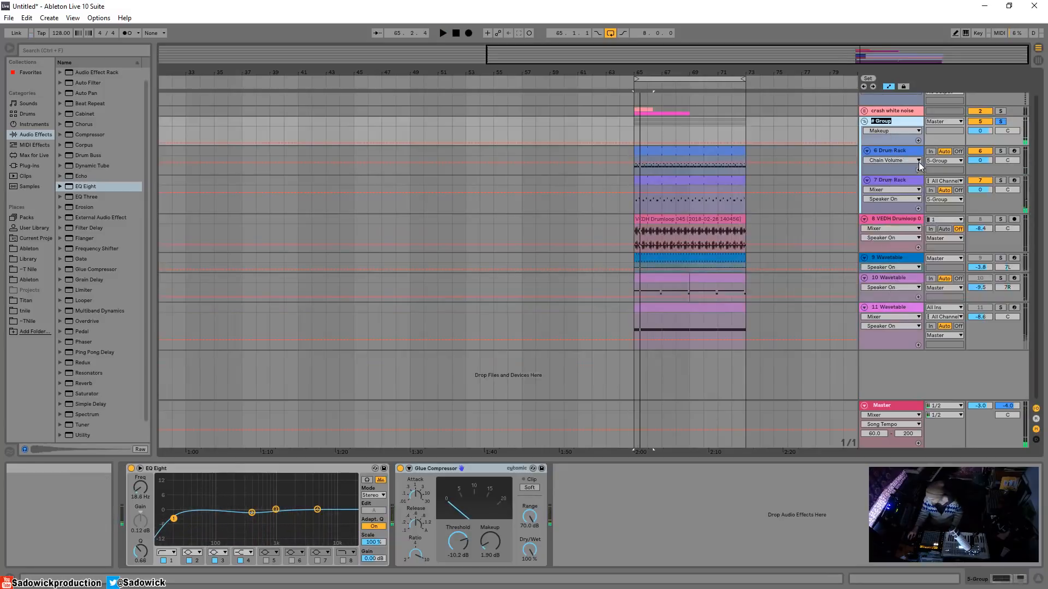
type("drum bu")
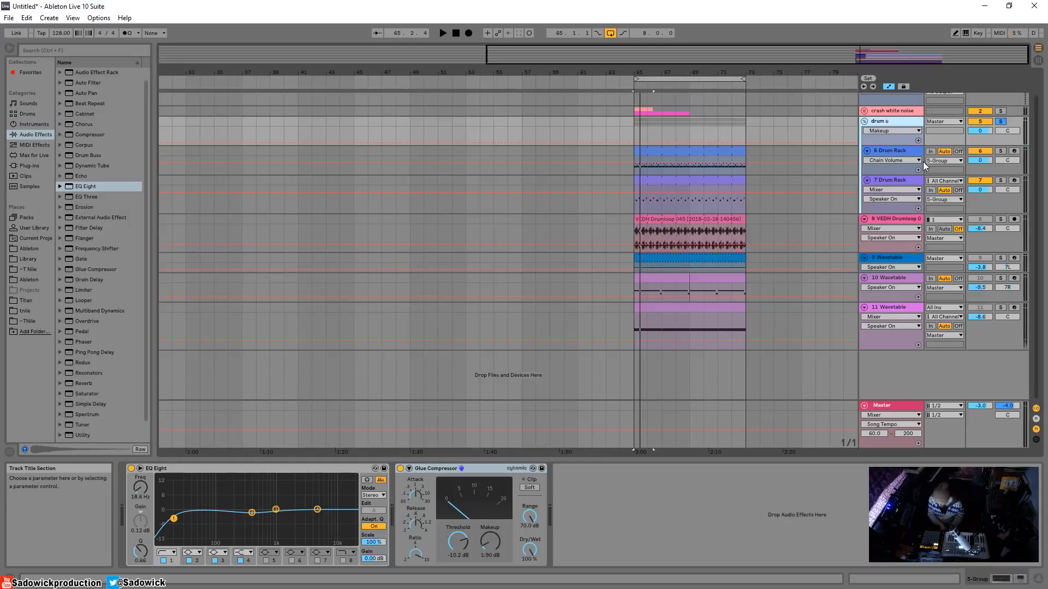
type("ss")
key("Return")
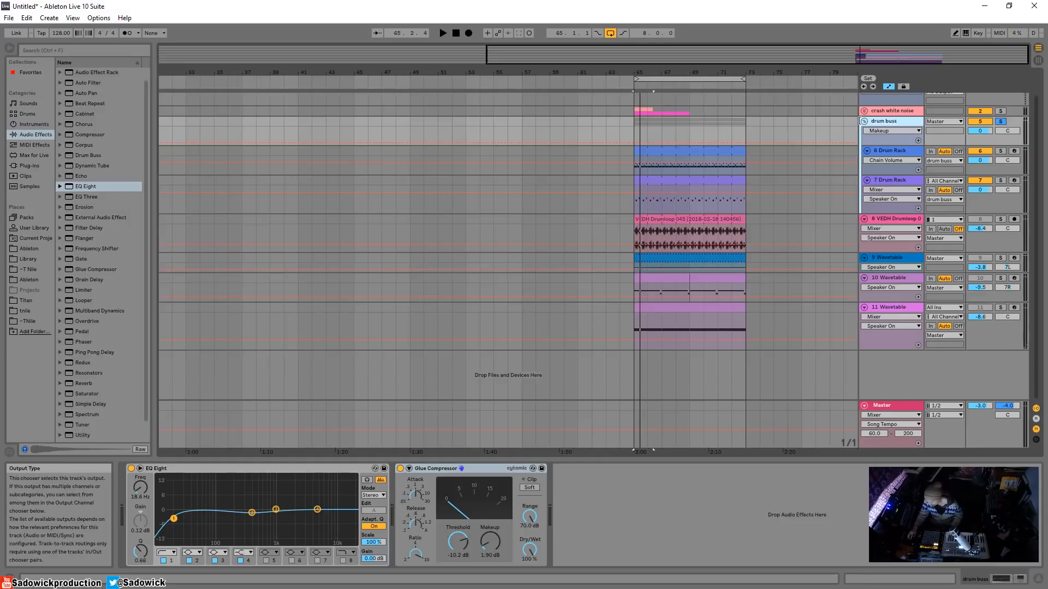
left_click(864, 121)
Audition the VEDH Drumloop and 9 Wavetable tracks in solo, and play the full track list with the drum buss group unfolded.
left_click(864, 157)
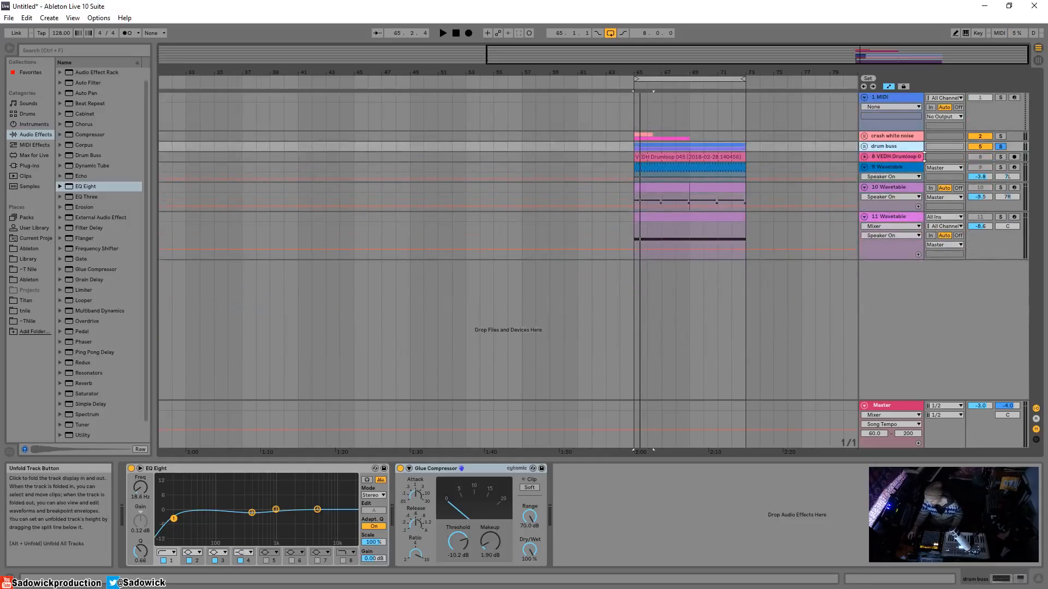
left_click(1001, 156)
key("space")
left_click(864, 156)
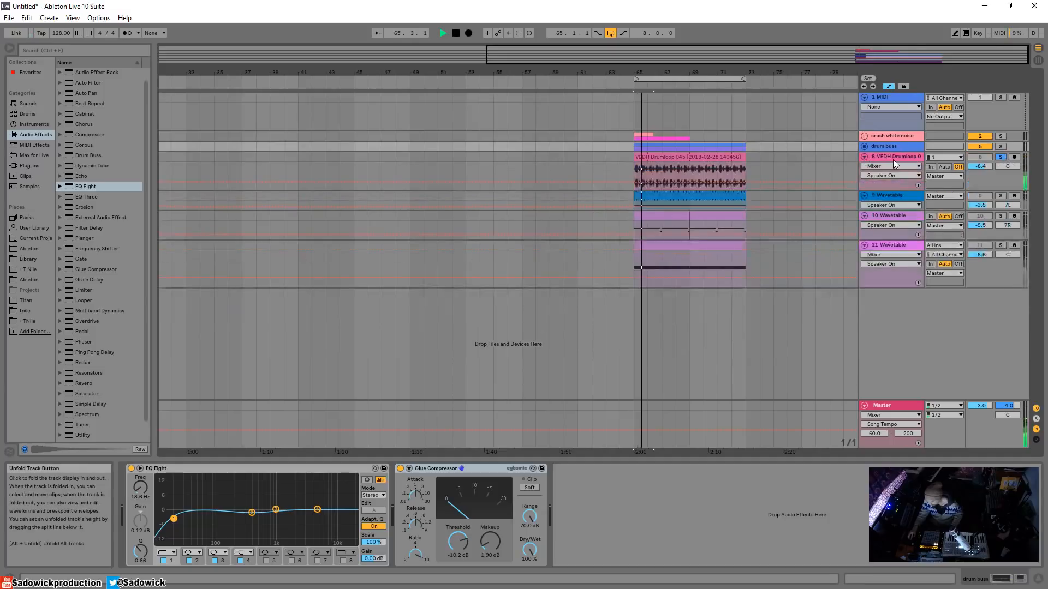
left_click(883, 196)
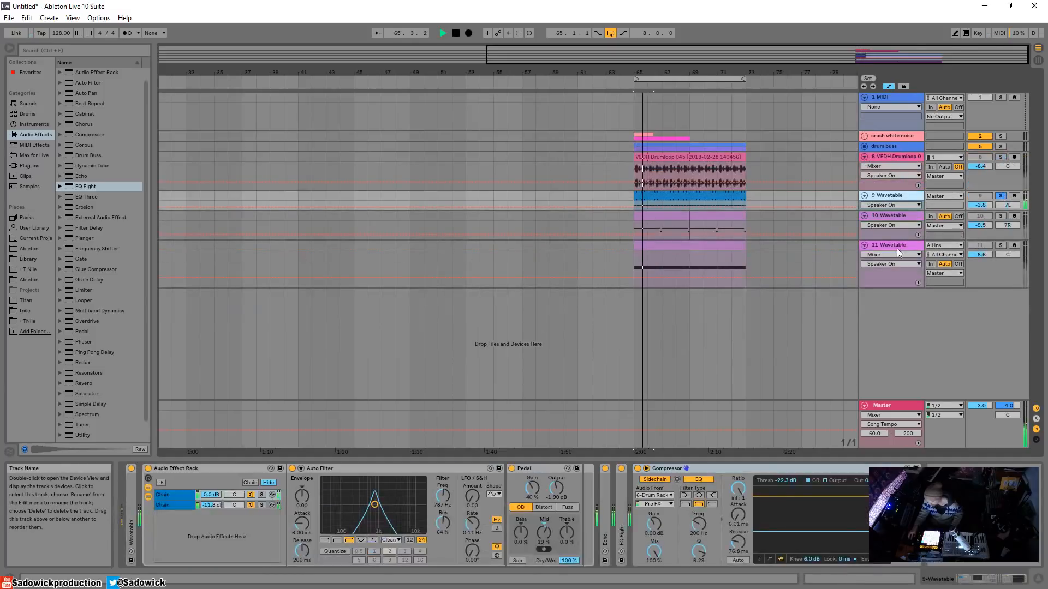
left_click(1000, 196)
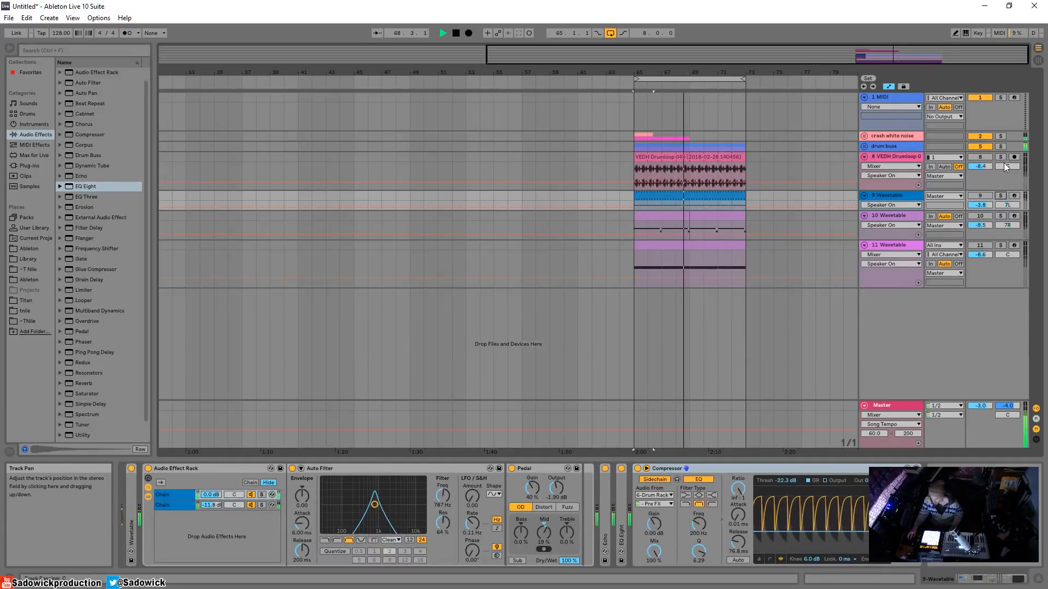
left_click(864, 146)
key("space")
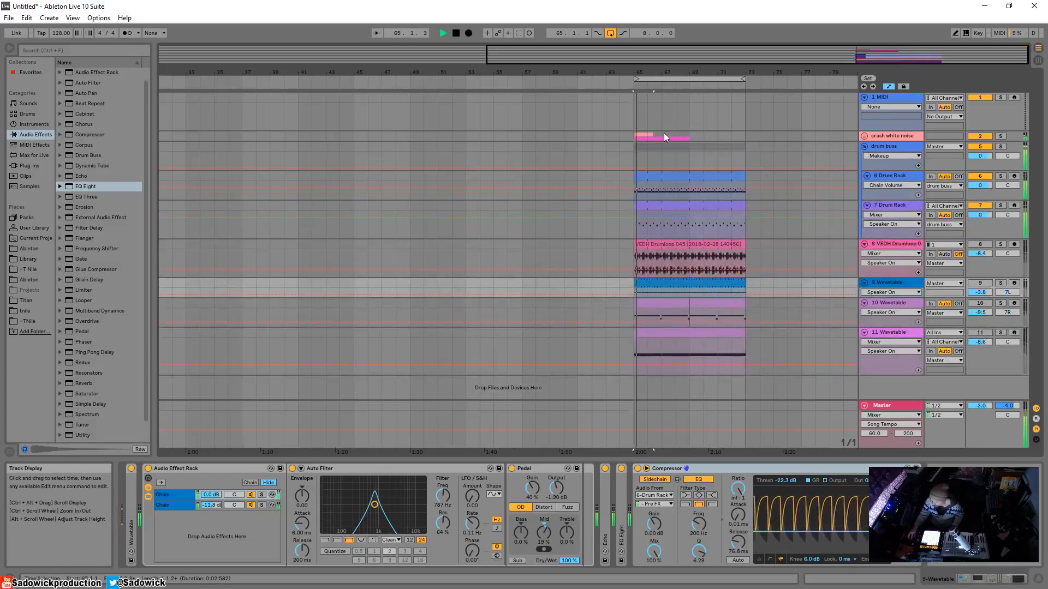
key("space")
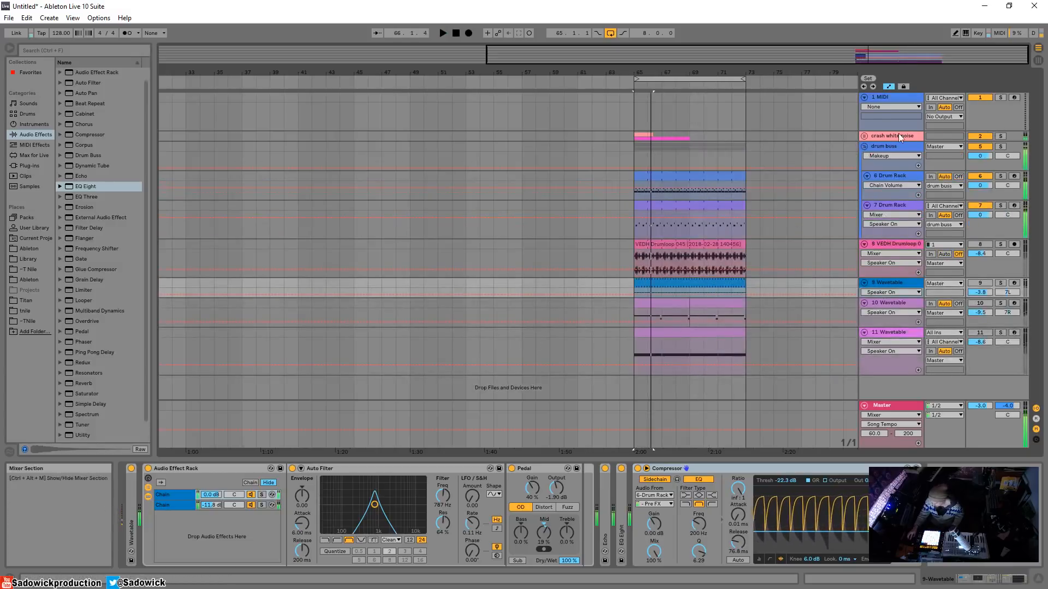
Add a Utility with 5.56 dB gain after EQ Eight on the crash white noise group and fold the group again.
left_click(863, 136)
left_click(987, 164)
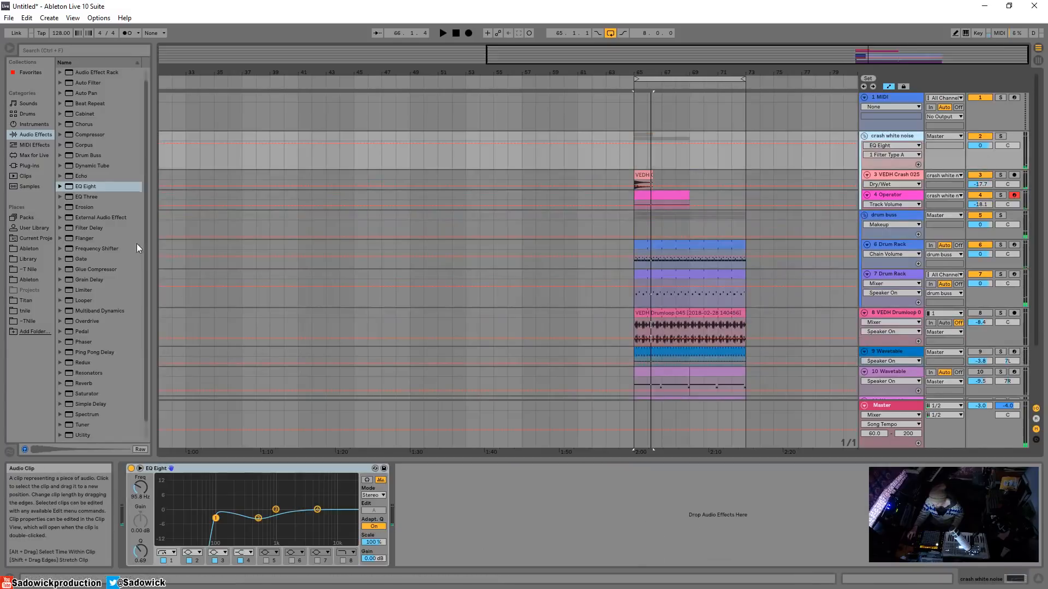
scroll(81, 413, "down", 1)
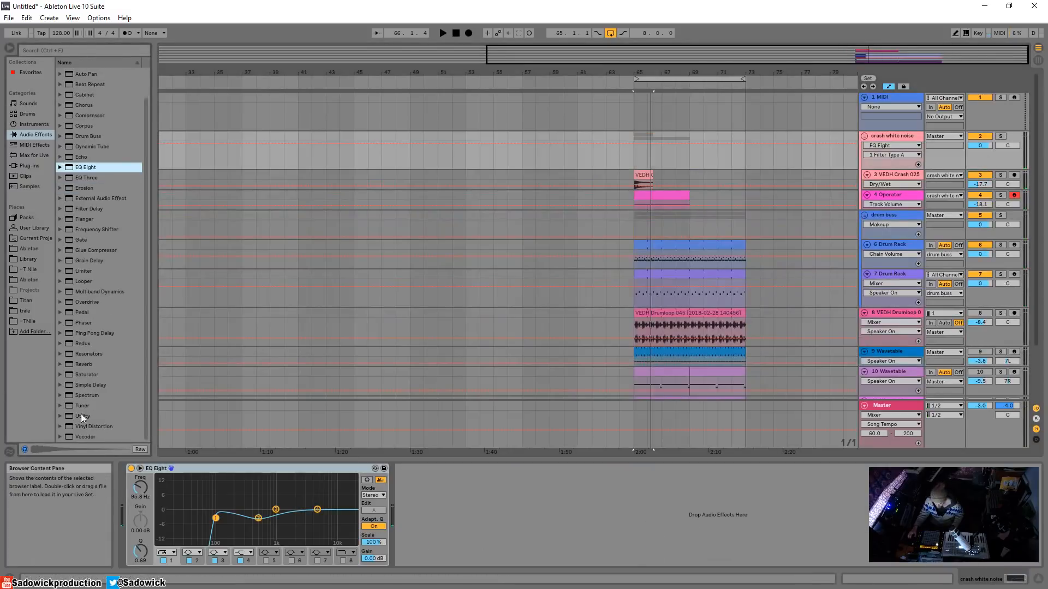
left_click_drag(476, 515, 466, 514)
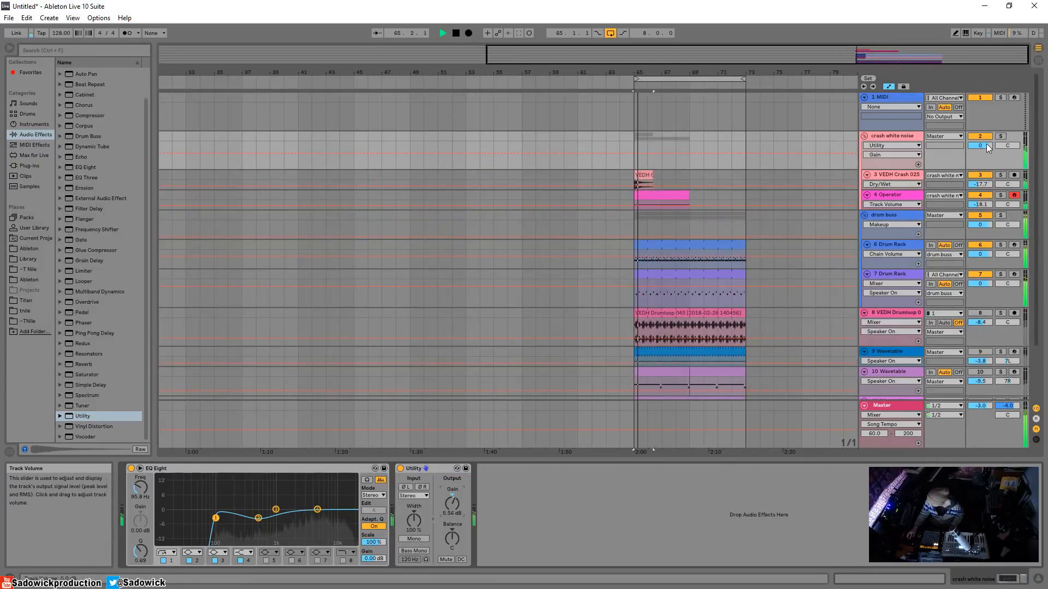
left_click(867, 137)
key("space")
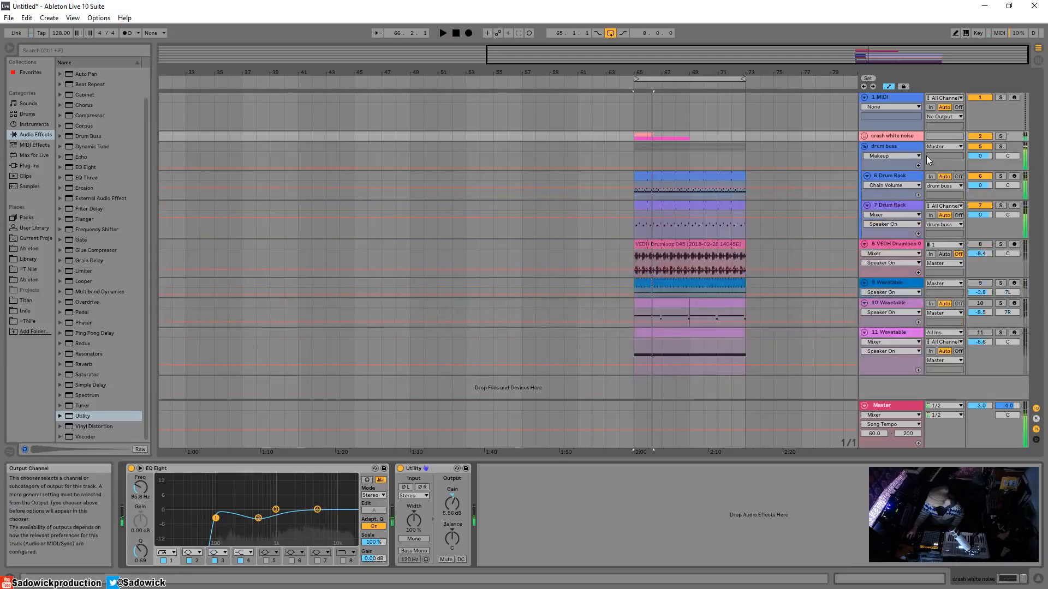
Set a fixed 8-bar grid, copy the 6 Drum Rack clip to bar 1 and duplicate it once.
left_click(681, 174)
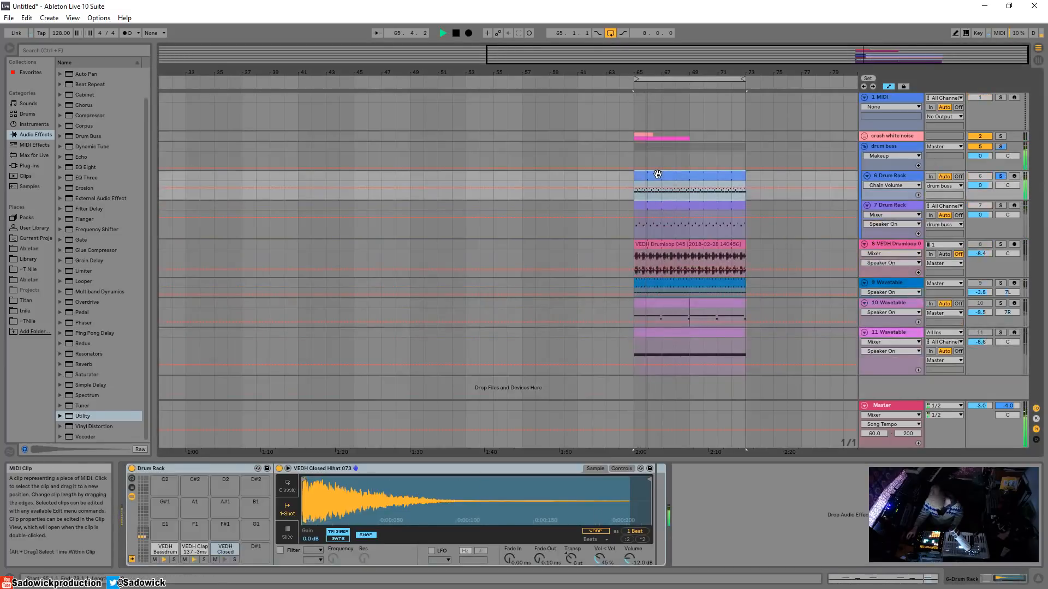
left_click_drag(582, 71, 582, 46)
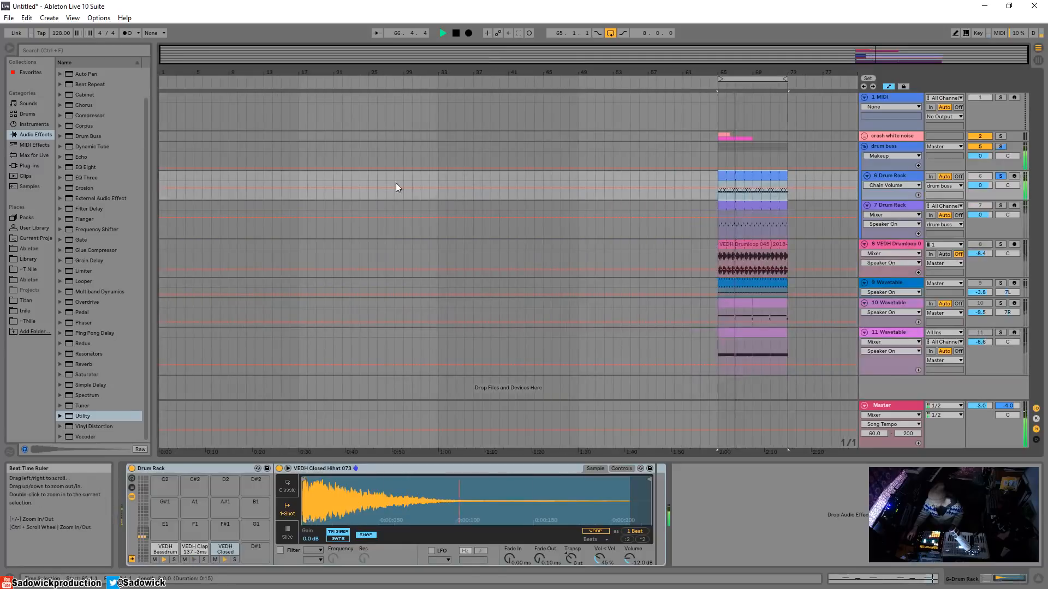
left_click(321, 229)
right_click(321, 229)
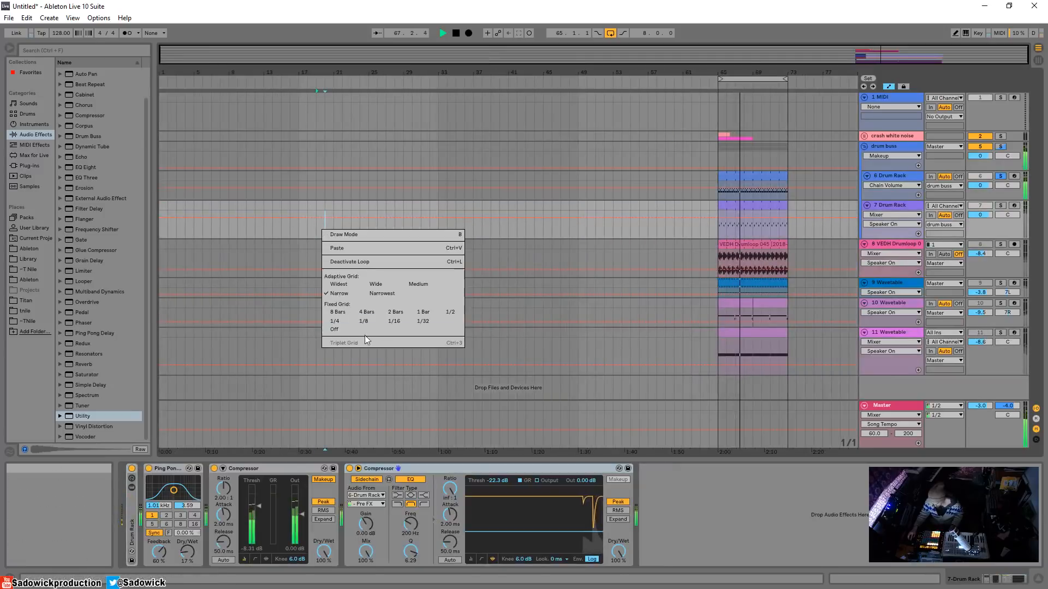
left_click(337, 307)
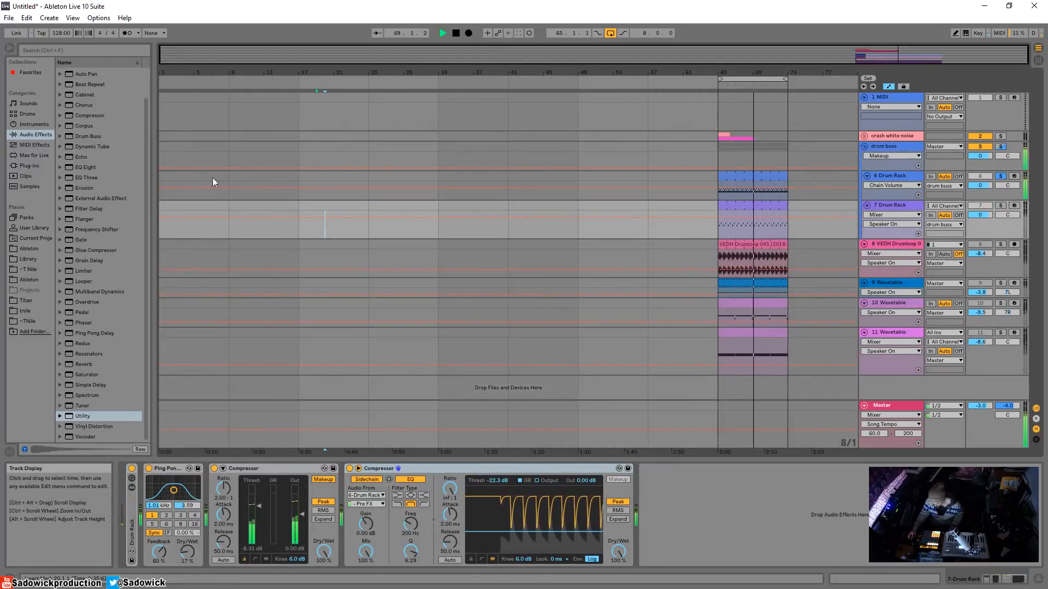
left_click(162, 179)
key("ctrl+shift+m")
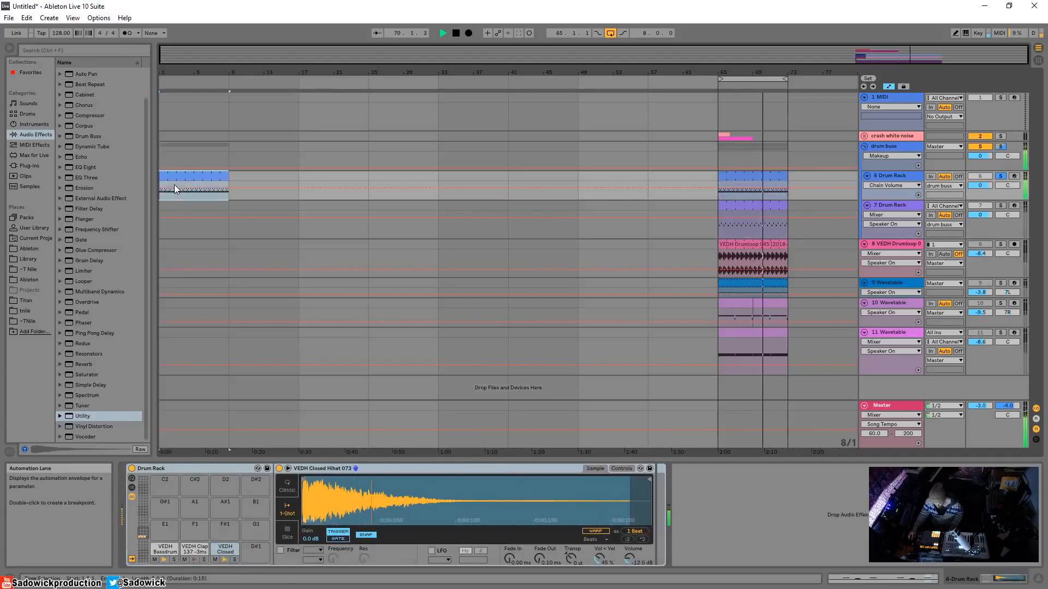
key("ctrl+d")
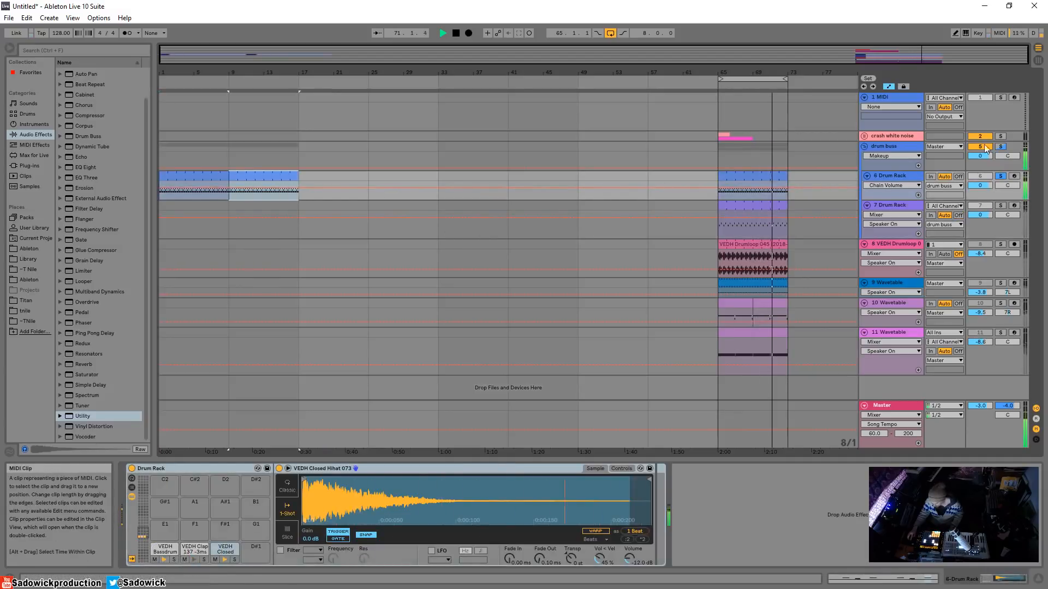
Hide the automation lanes and consolidate the two 6 Drum Rack clips in bars 1 to 16 into one clip.
left_click(888, 86)
key("space")
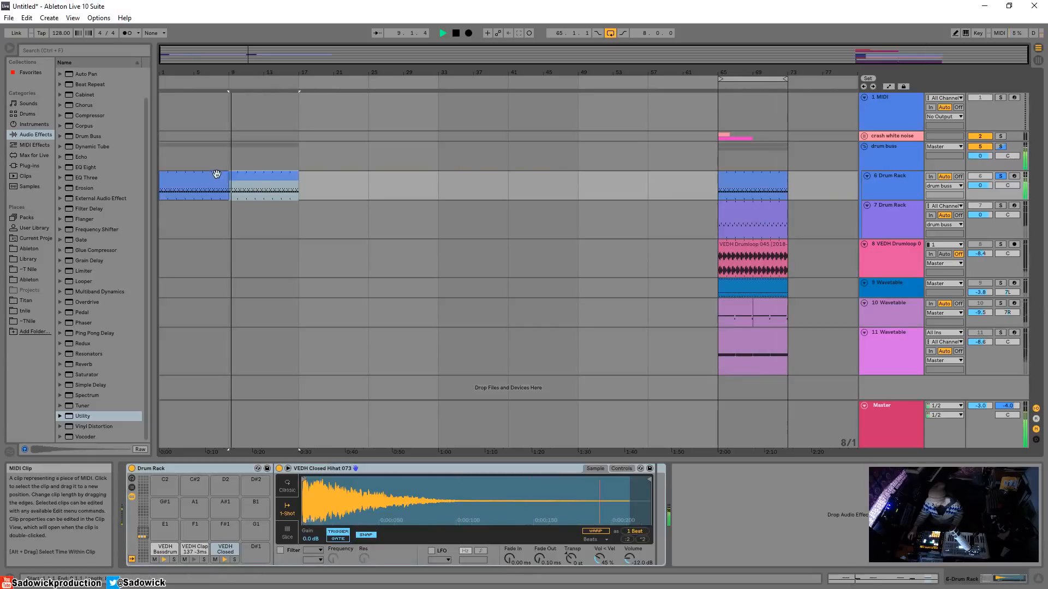
left_click(215, 175)
left_click(264, 177, "shift")
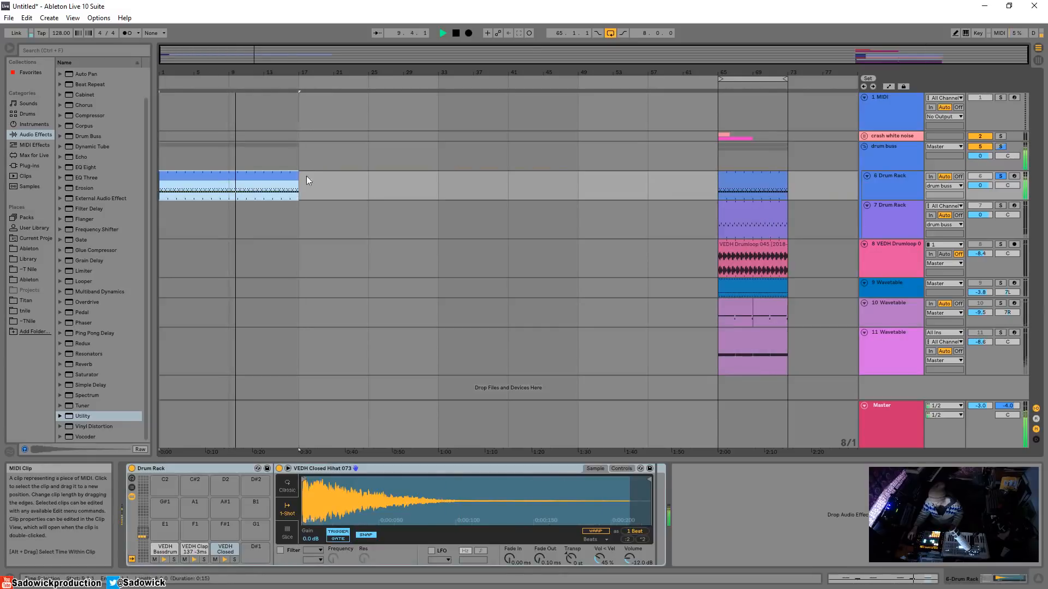
Copy the 7 Drum Rack clip to bar 17 and duplicate it once to cover bars 17 to 32.
left_click(729, 205)
key("ctrl+c")
left_click(300, 212)
key("ctrl+v")
key("ctrl+d")
key("ctrl+d")
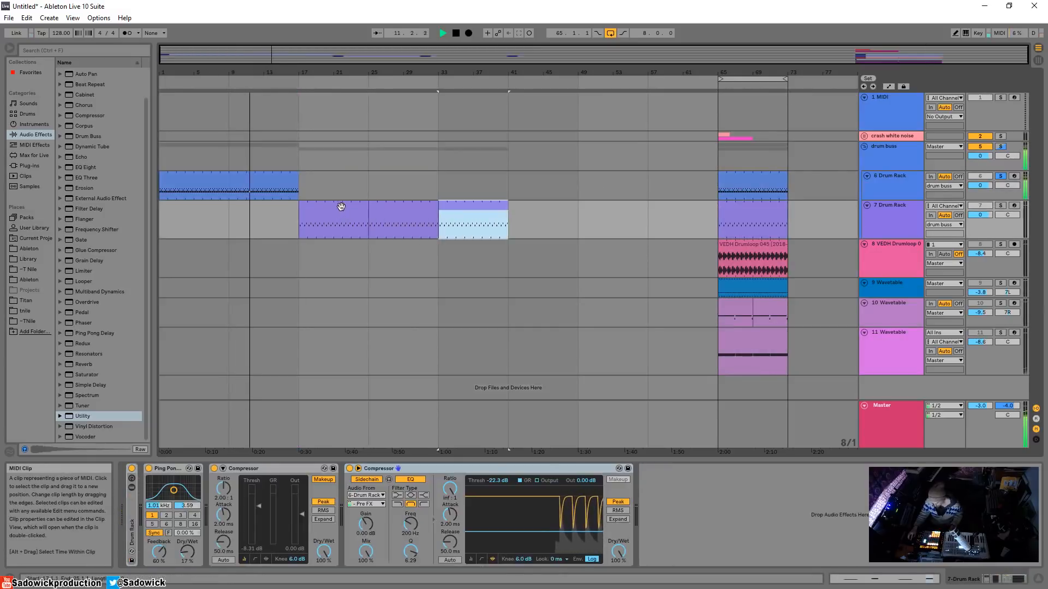
key("ctrl+z")
key("ctrl+z")
key("ctrl+d")
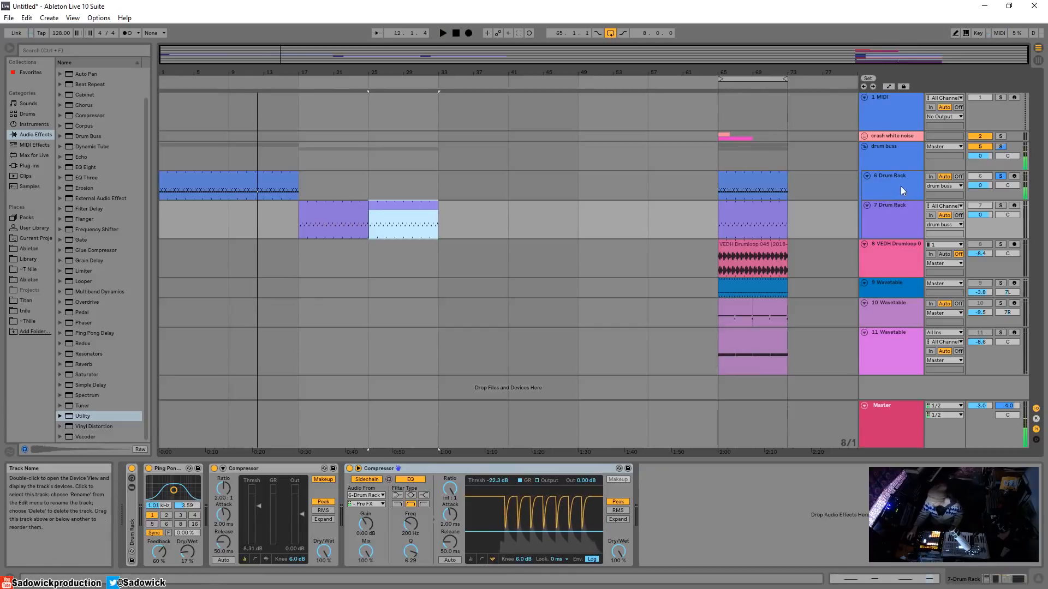
Duplicate the 16-bar 6 Drum Rack clip to bar 17 and play the section.
key("space")
left_click(267, 170)
key("ctrl+d")
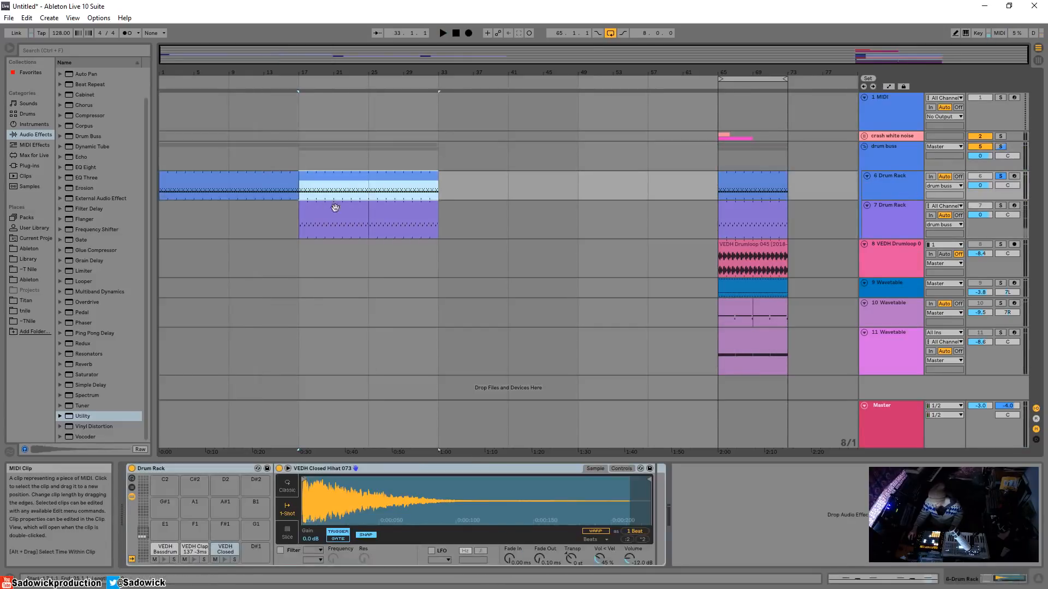
key("space")
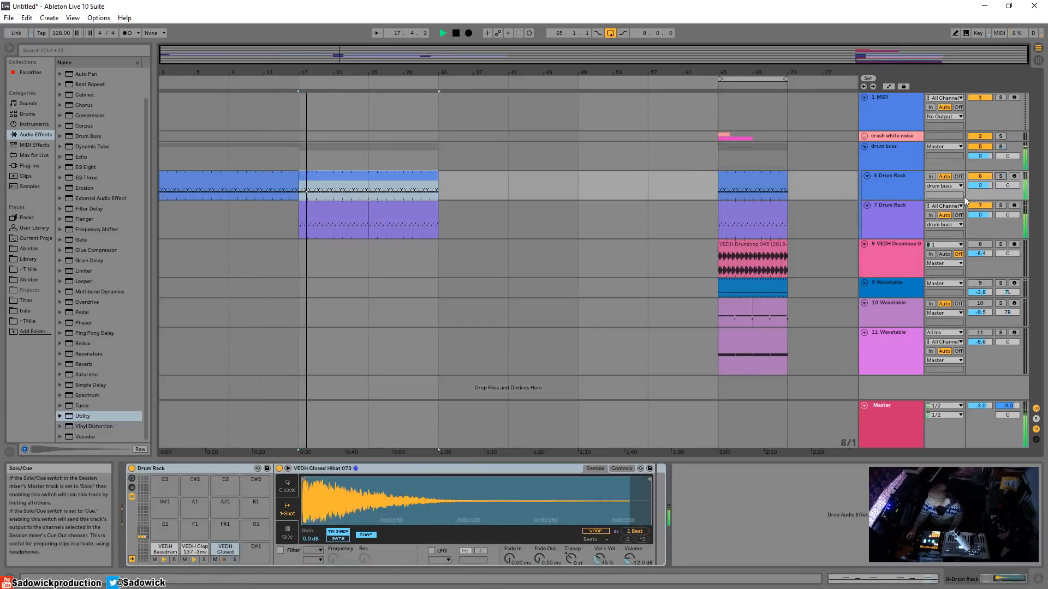
Move the two 7 Drum Rack clips from bar 17 to bar 33 and play the arrangement from bar 17.
left_click(321, 207)
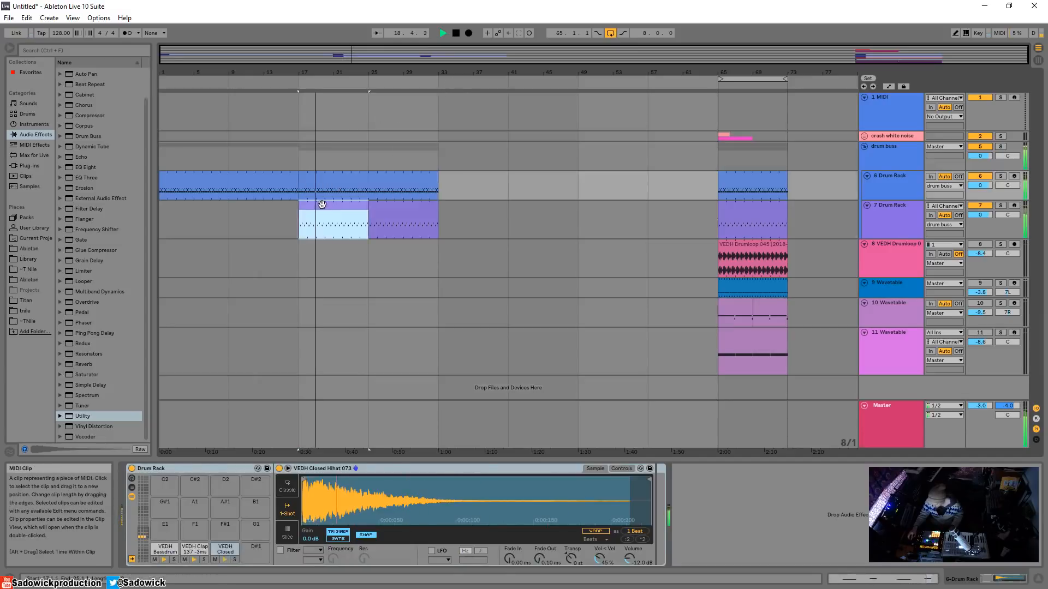
left_click(394, 206, "shift")
key("ctrl+d")
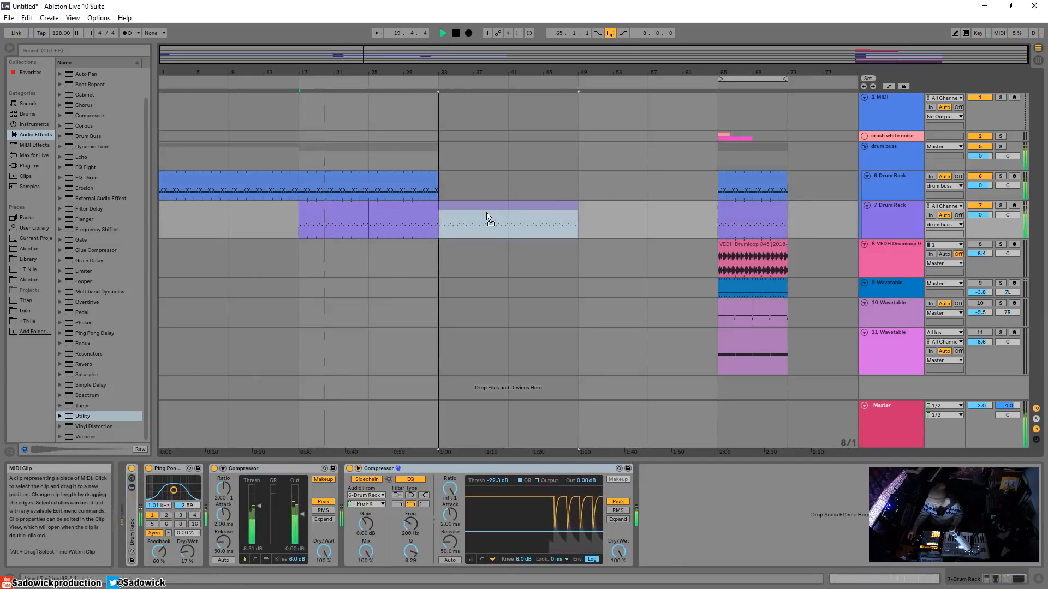
mouse_move(488, 217)
left_mouse_down()
mouse_move(557, 217)
mouse_move(491, 216)
left_mouse_up()
left_click(322, 179)
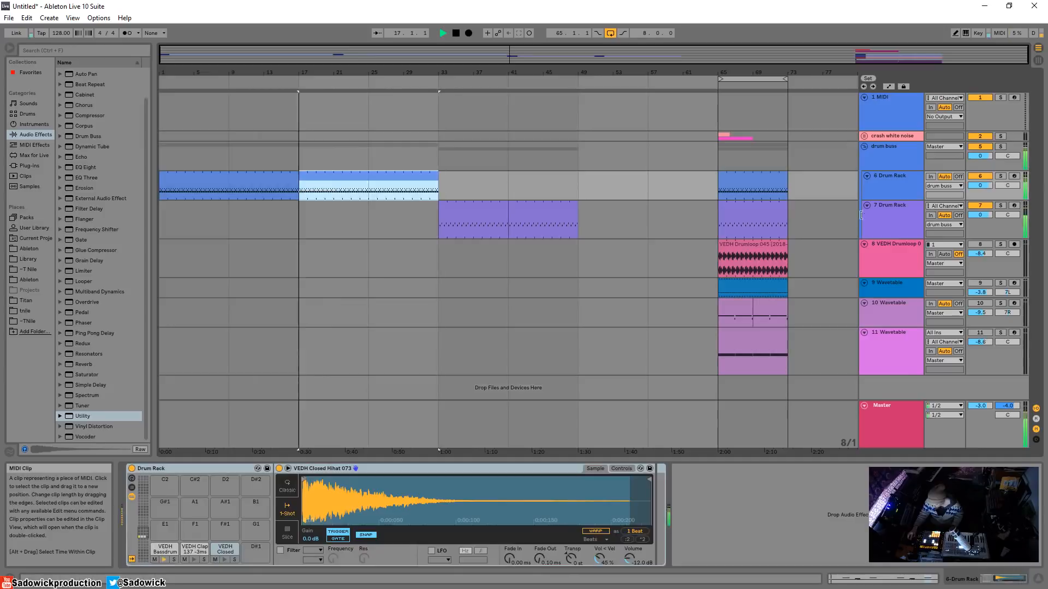
Copy the 9 Wavetable clip to bar 17, duplicate it at bar 25, and play from bar 17 with the track activated.
left_click(736, 288)
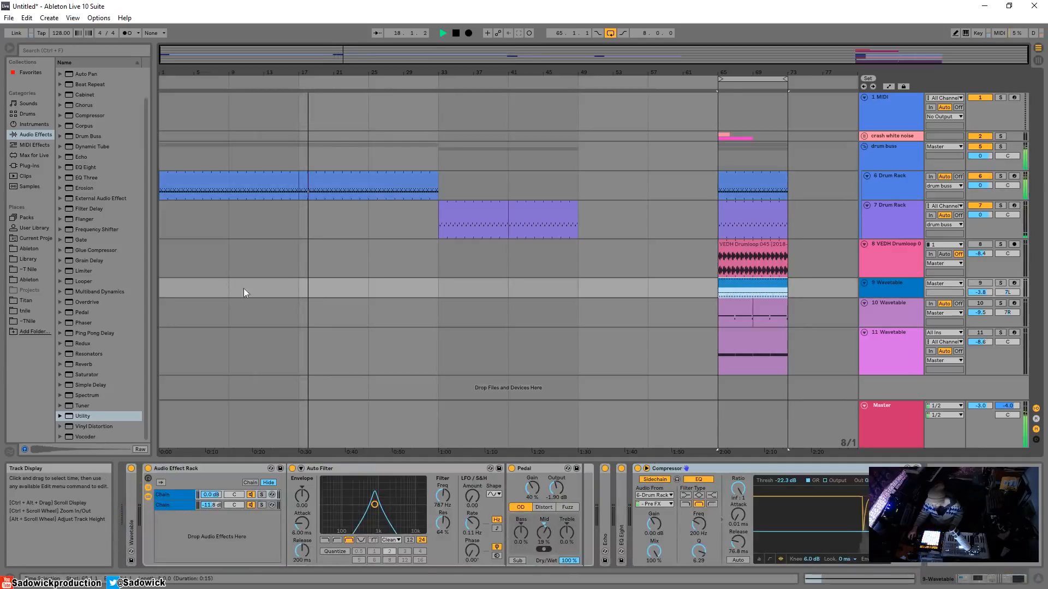
left_click(303, 285)
key("ctrl+v")
key("ctrl+d")
key("space")
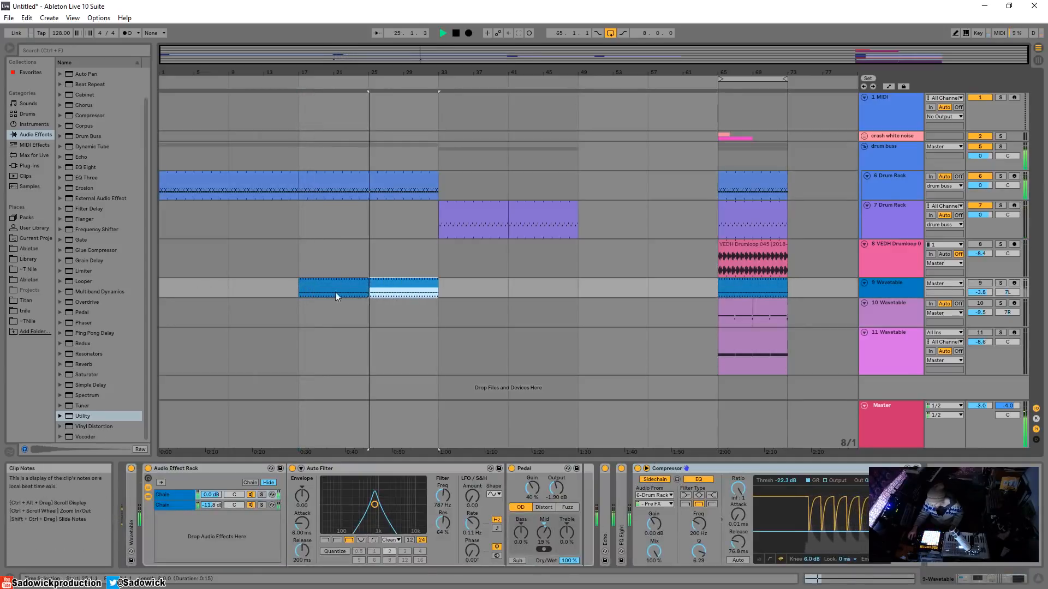
left_click(335, 292)
key("space")
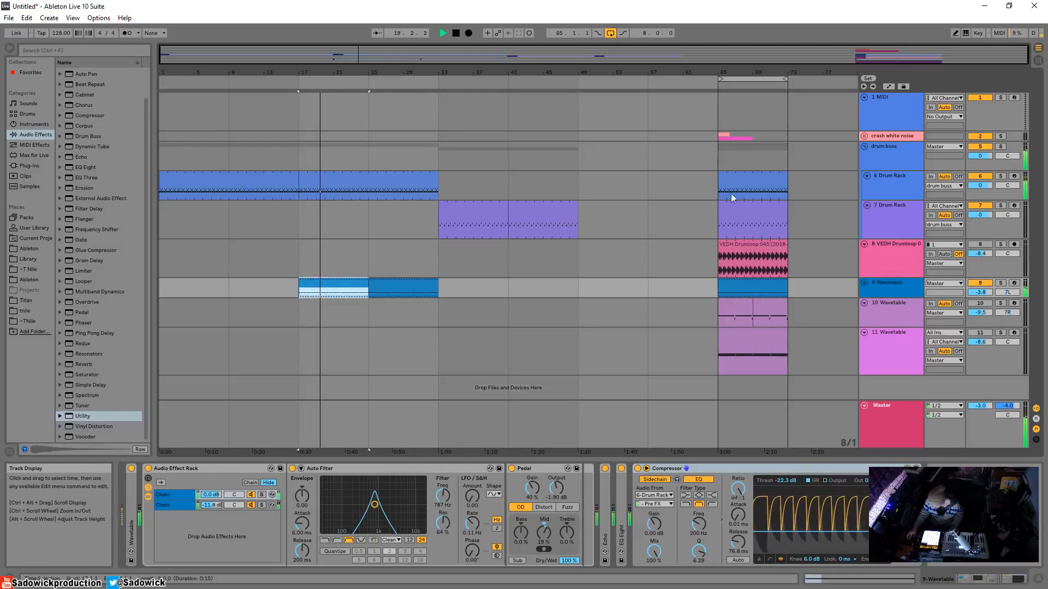
Copy the crash white noise group's clips to bar 1, duplicate them at bar 17 and play from there.
left_click(762, 136)
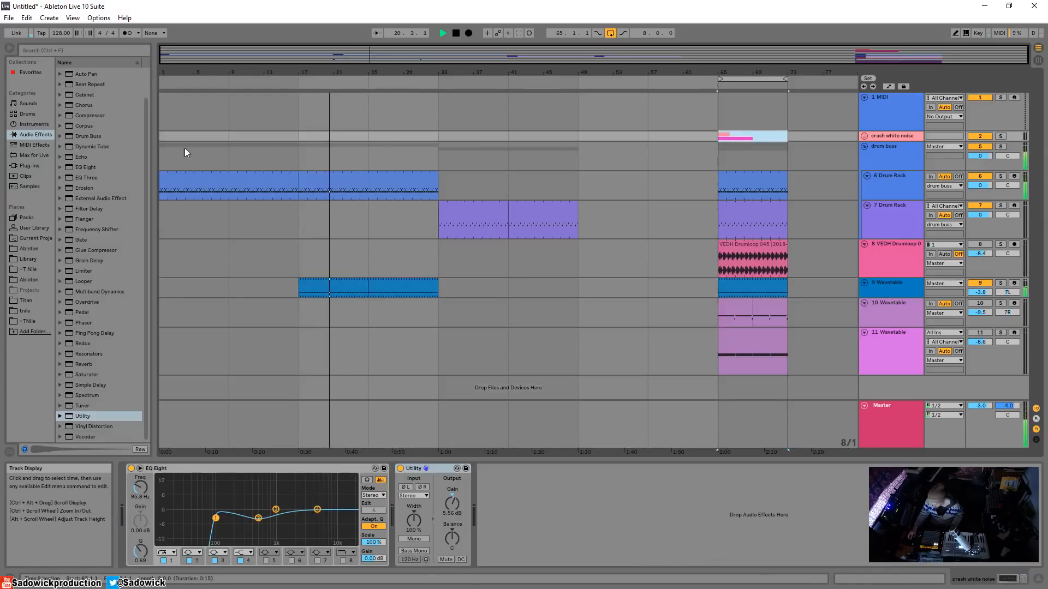
left_click(290, 137, "shift")
key("ctrl+d")
key("space")
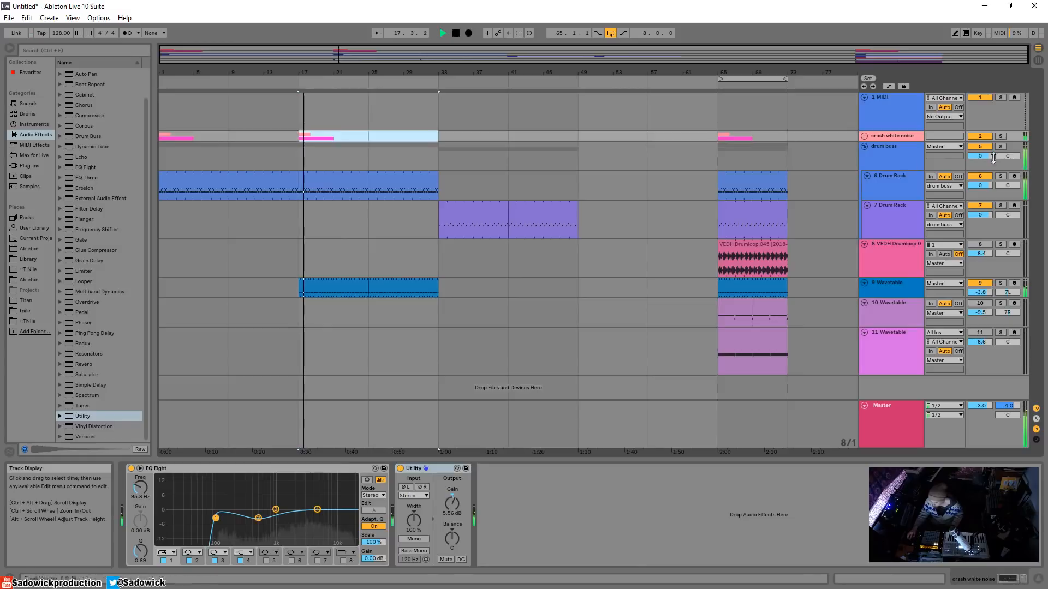
Extend the 9 Wavetable part by duplicating its eight-bar clip at bars 33 and 41.
right_click(879, 281)
left_click(891, 250)
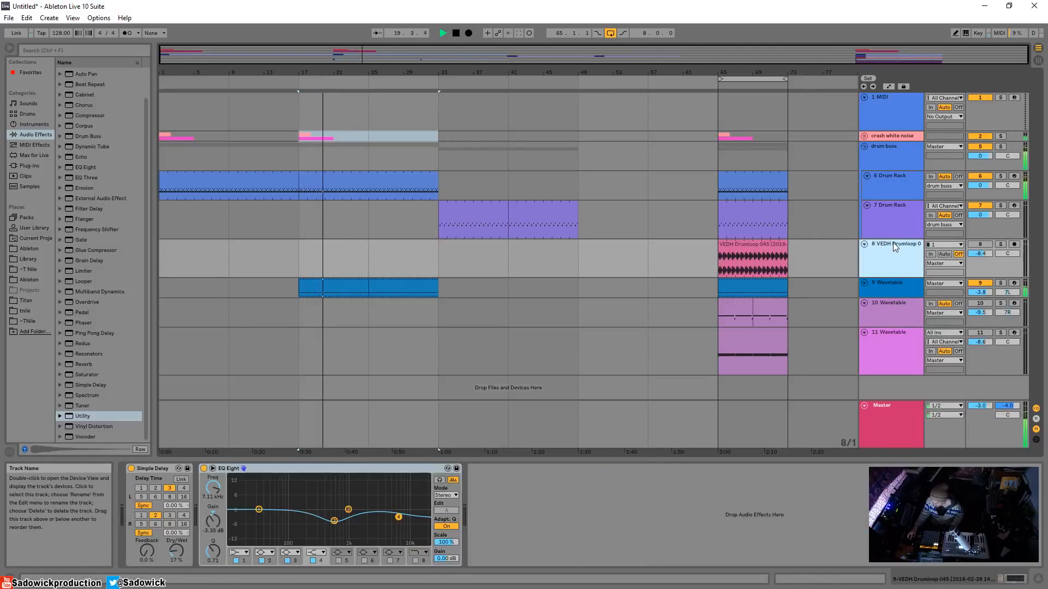
left_click(809, 289)
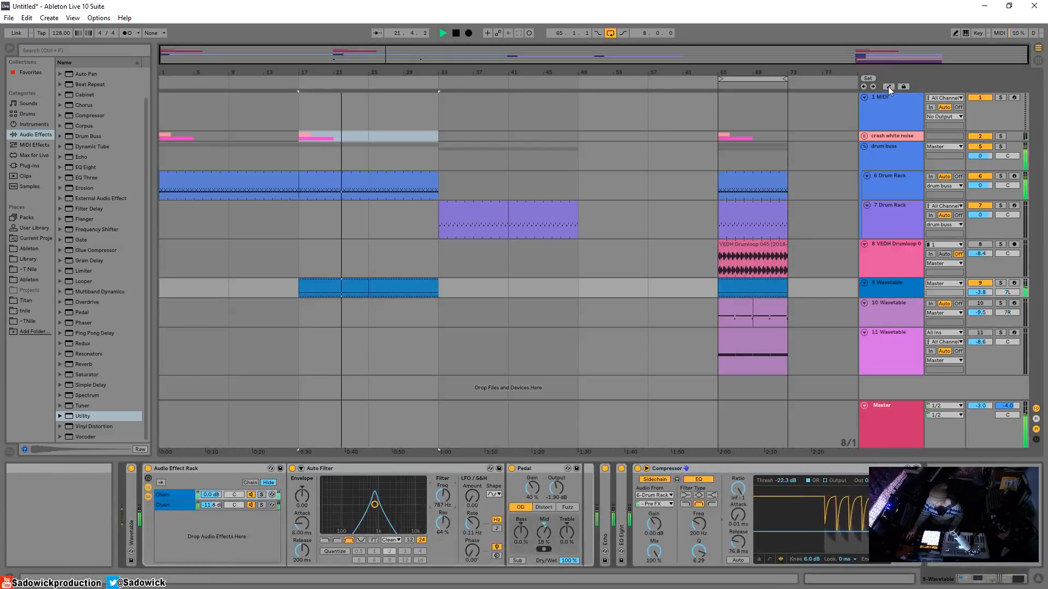
left_click(402, 288)
key("shift+Right")
key("ctrl+d")
key("ctrl+d")
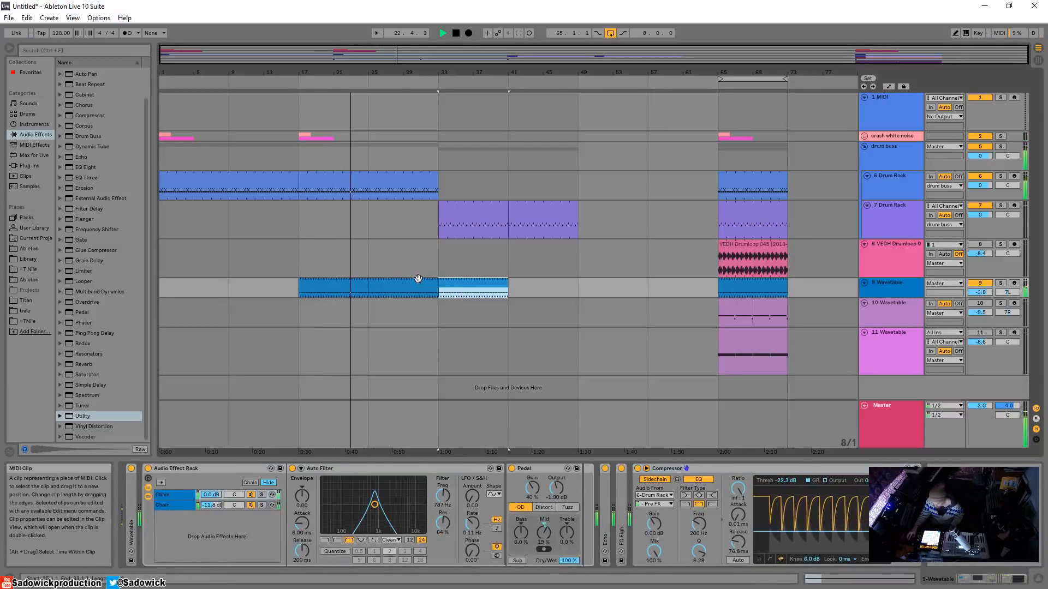
Duplicate the 16-bar 6 Drum Rack clip to bar 33 and shorten the clip at bar 17 so it ends at bar 25.
left_click(396, 175)
key("ctrl+d")
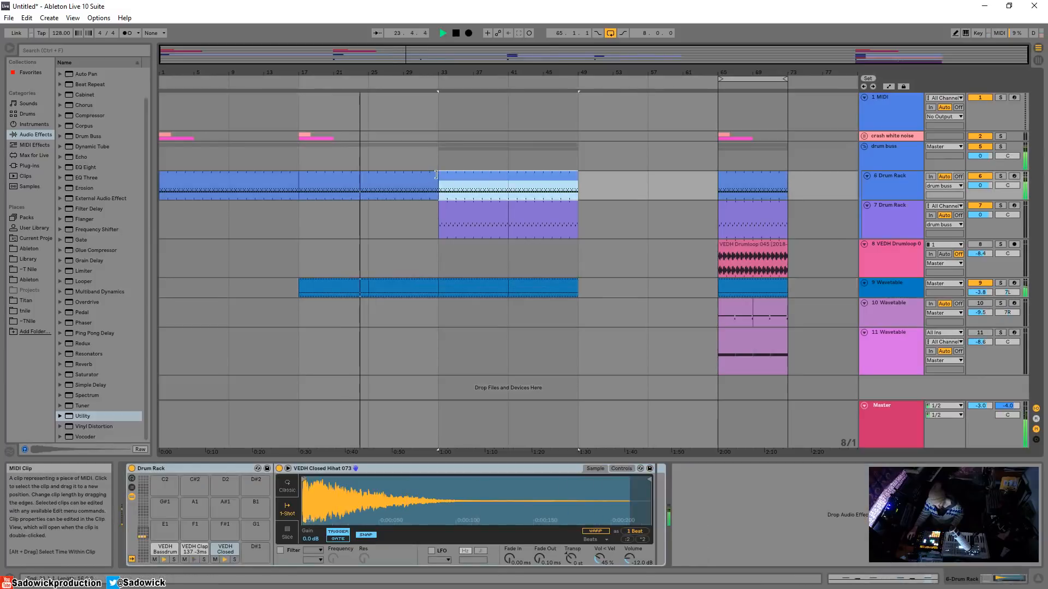
left_click(410, 177)
left_click_drag(410, 176, 399, 174)
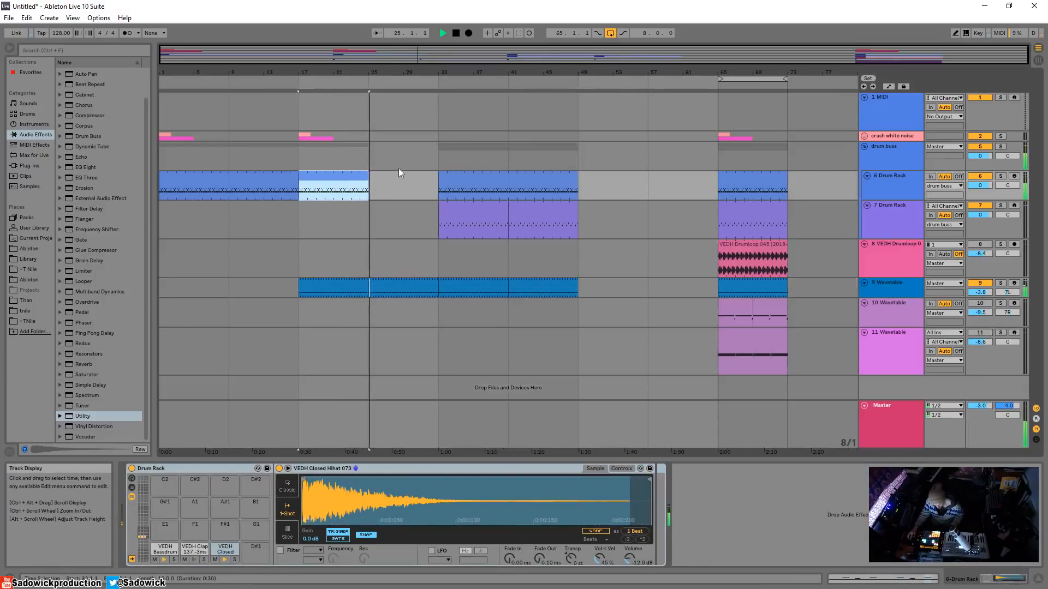
Duplicate the crash white noise section from bar 17 to bar 33.
left_click_drag(440, 135, 293, 135)
key("ctrl+d")
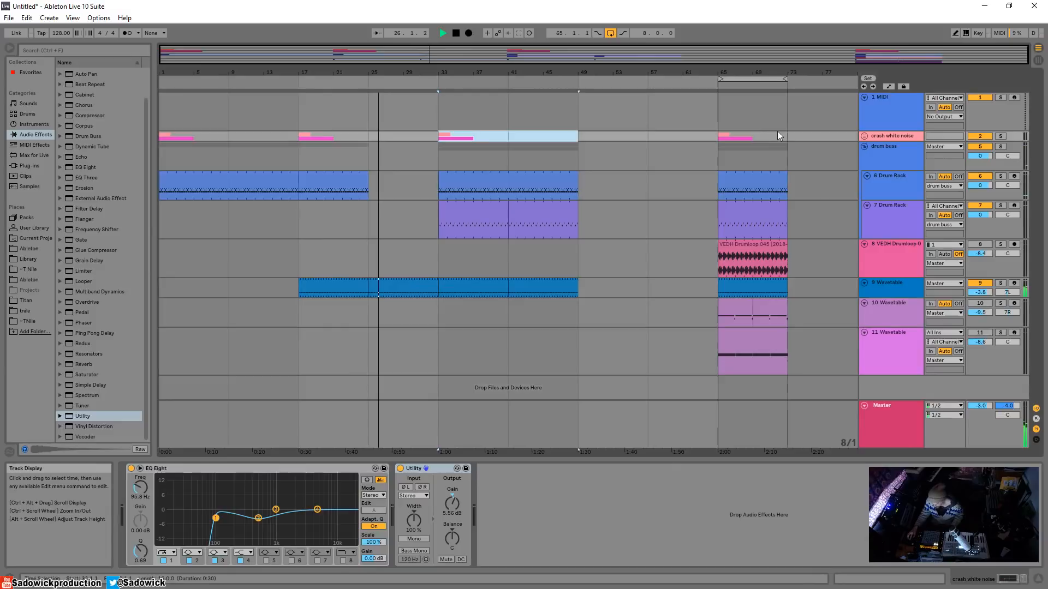
left_click(359, 180)
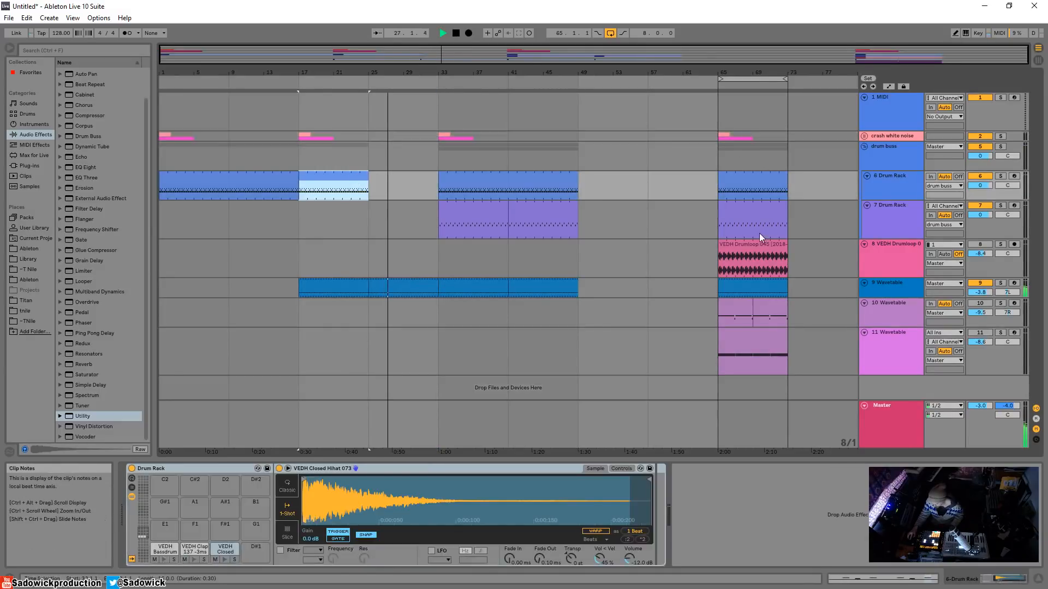
Copy the 8 VEDH Drumloop clip to bar 33 and duplicate it at bar 41.
left_click(756, 252)
left_click(366, 247)
key("ctrl+v")
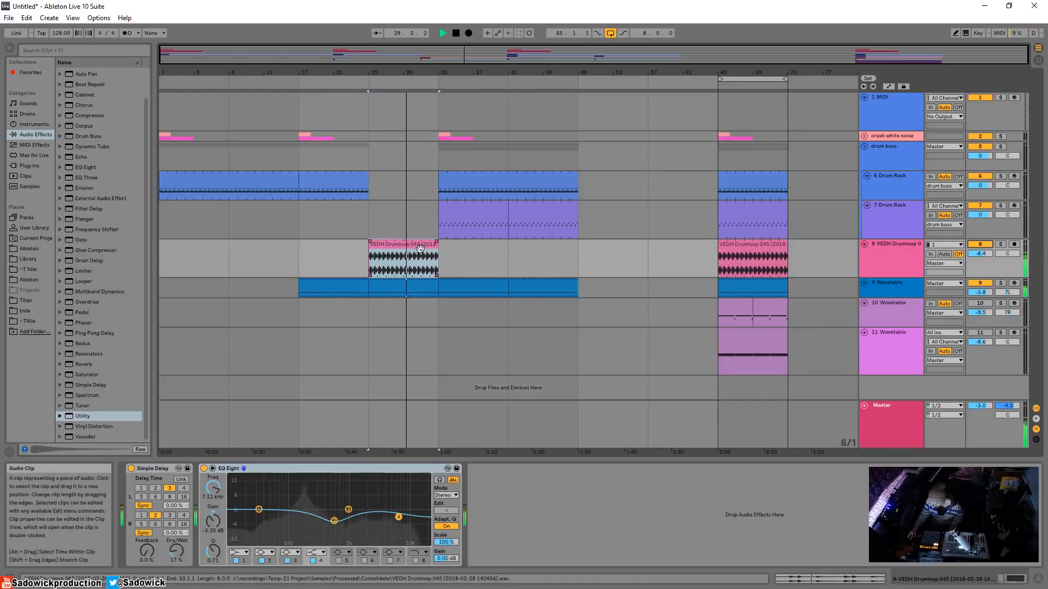
left_click_drag(407, 244, 477, 244)
key("ctrl+d")
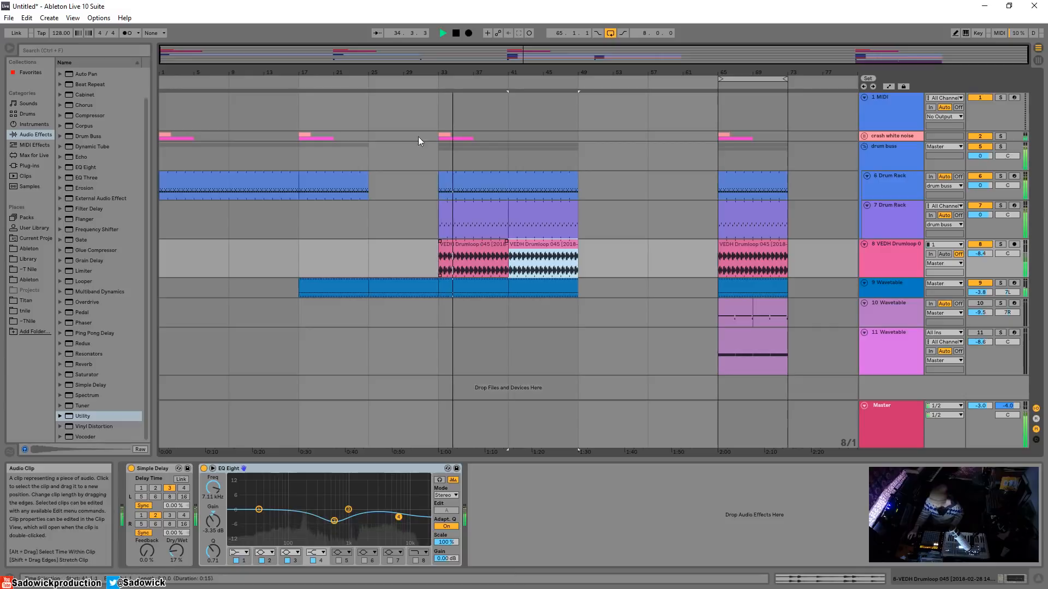
Set the adaptive grid to Narrow and extend the 6 Drum Rack clip at bar 17 so it ends at bar 29.
left_click(387, 183)
right_click(387, 179)
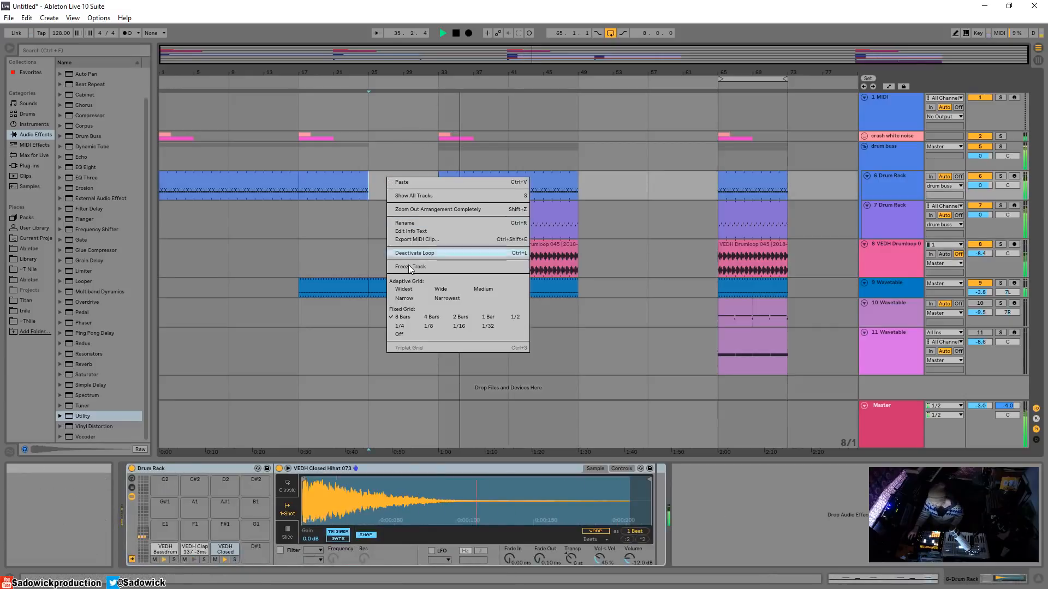
left_click(407, 303)
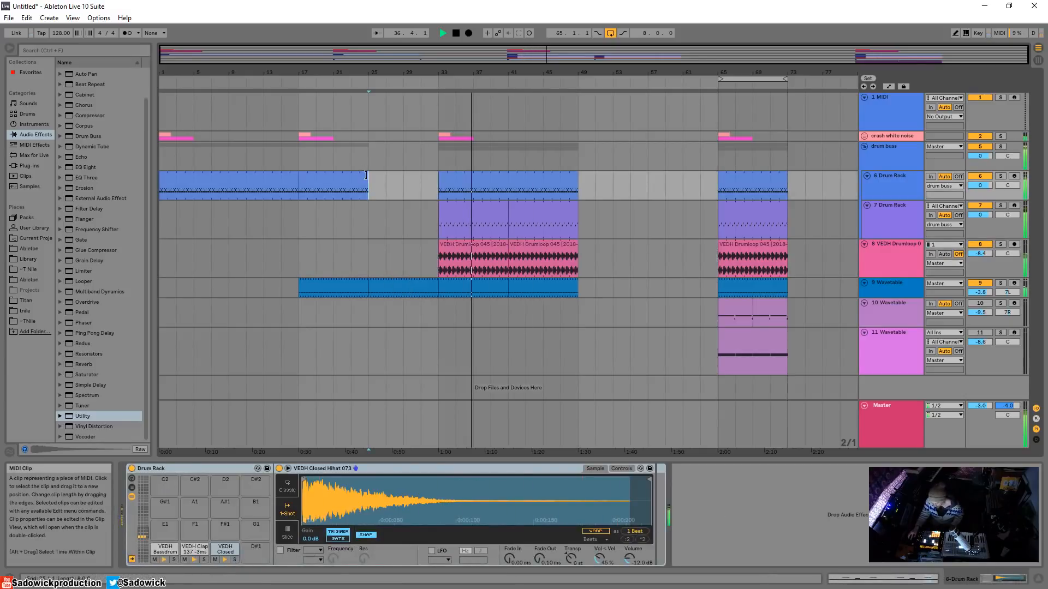
left_click_drag(368, 176, 396, 177)
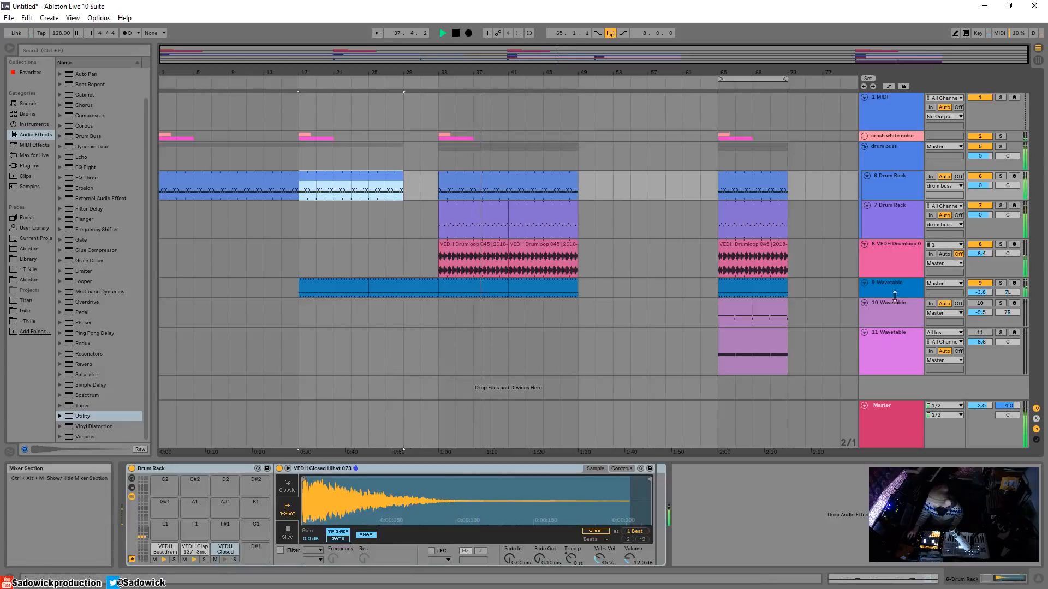
Activate the 10 Wavetable track, copy its two clips from bar 65 to bar 49, and duplicate the 9 Wavetable clip at bar 49.
left_click(744, 303)
left_click(997, 304)
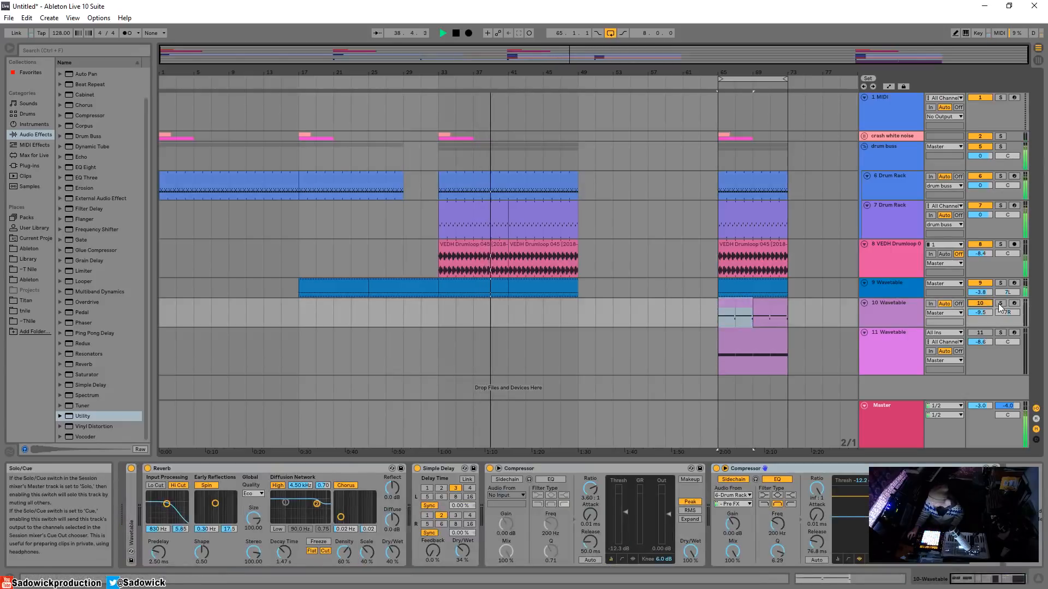
left_click(996, 303)
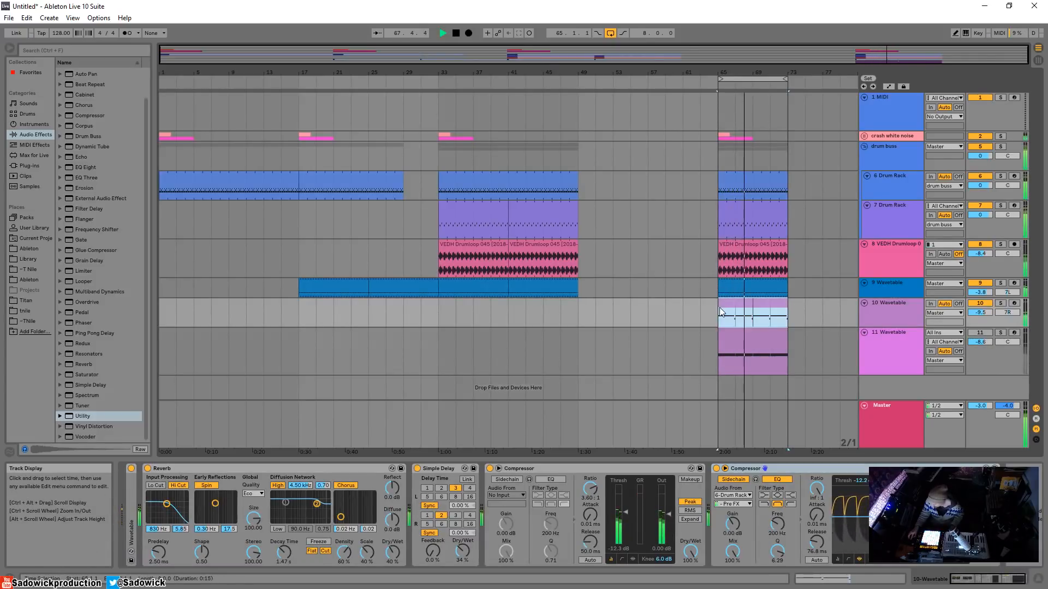
left_click_drag(719, 306, 579, 307)
left_click(567, 280)
key("ctrl+d")
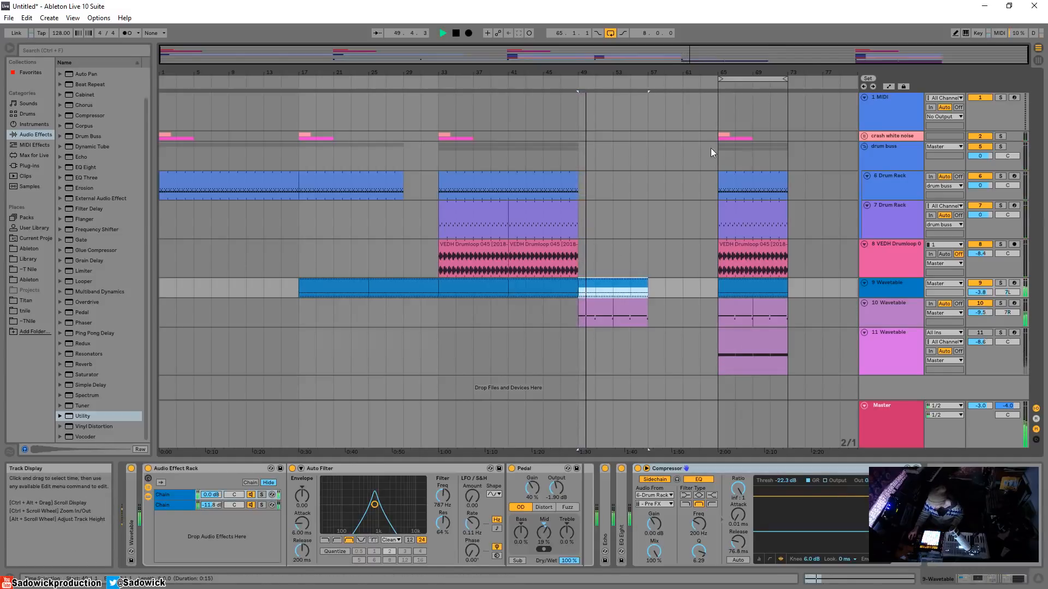
Move the original eight-bar loop on all tracks from bar 65 to bar 97.
left_click_drag(716, 113, 784, 343)
key("ctrl+d")
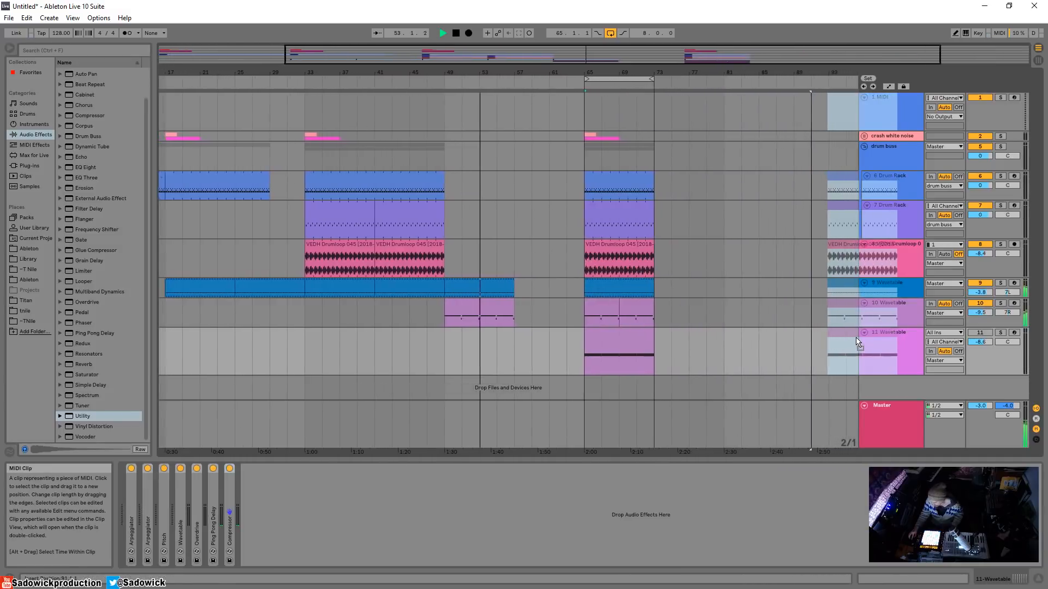
left_click_drag(856, 342, 823, 348)
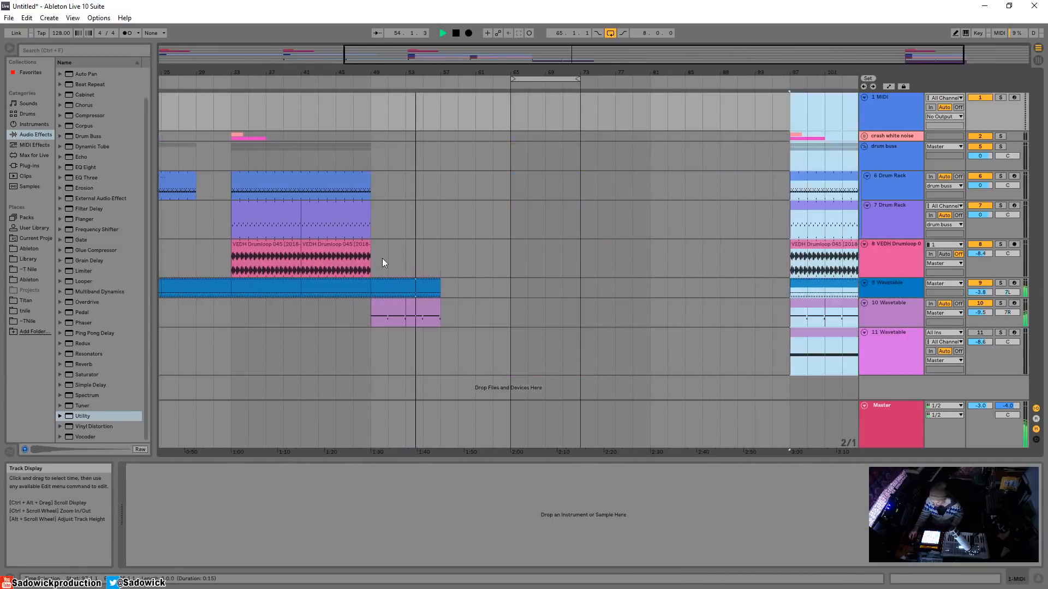
Duplicate the crash, drum rack and drumloop section of bars 33 to 49 at bar 49.
left_click_drag(375, 252, 230, 139)
key("ctrl+d")
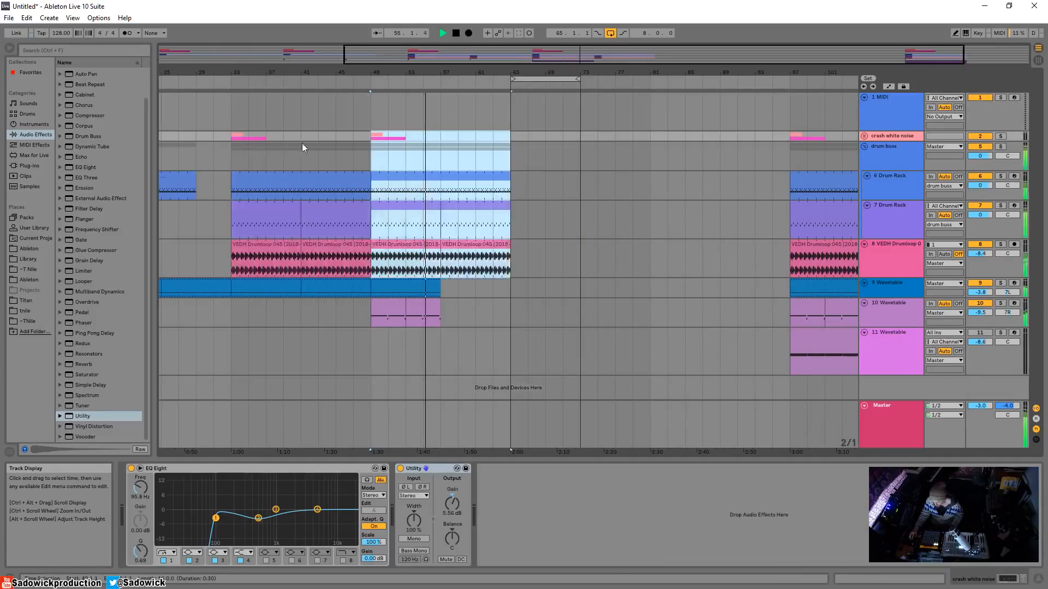
Trim the end of the 6 Drum Rack clip before bar 49 back to 48.3.3.
left_click(357, 83)
left_click_drag(362, 73, 362, 128)
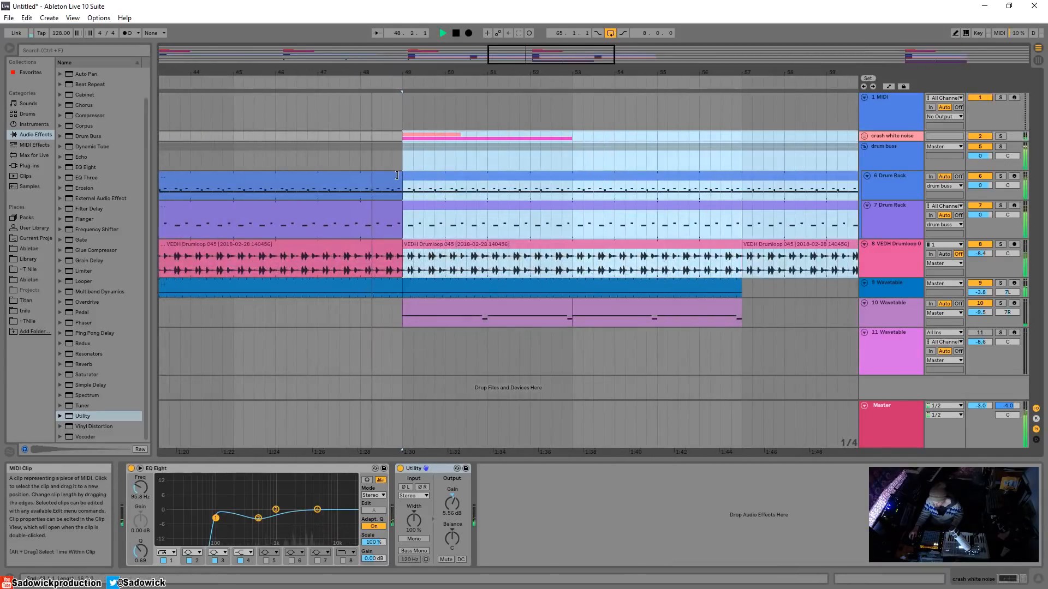
left_click_drag(397, 174, 392, 175)
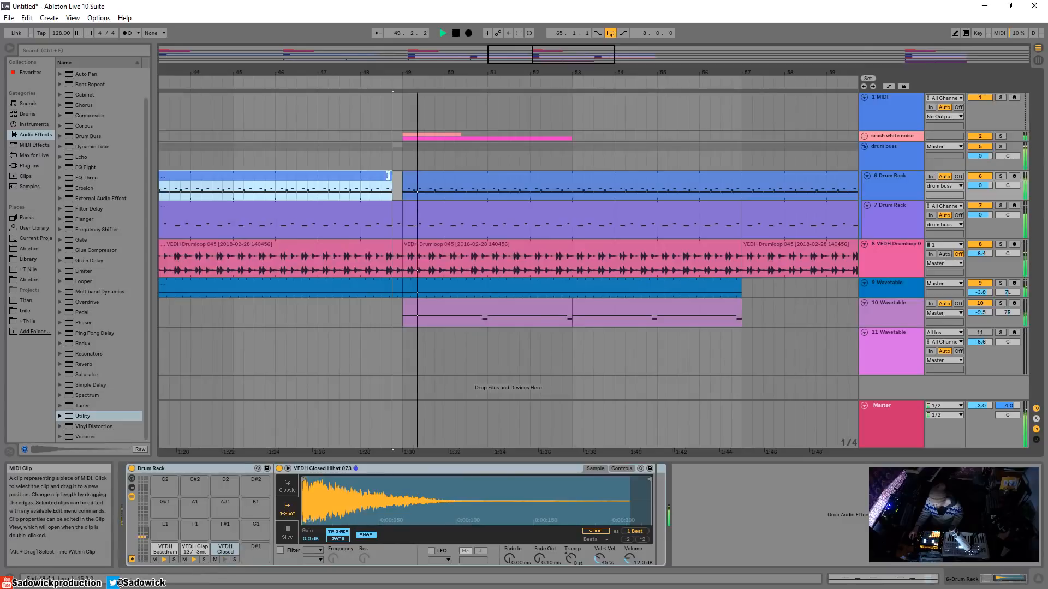
left_click(373, 82)
left_click_drag(386, 72, 386, 109)
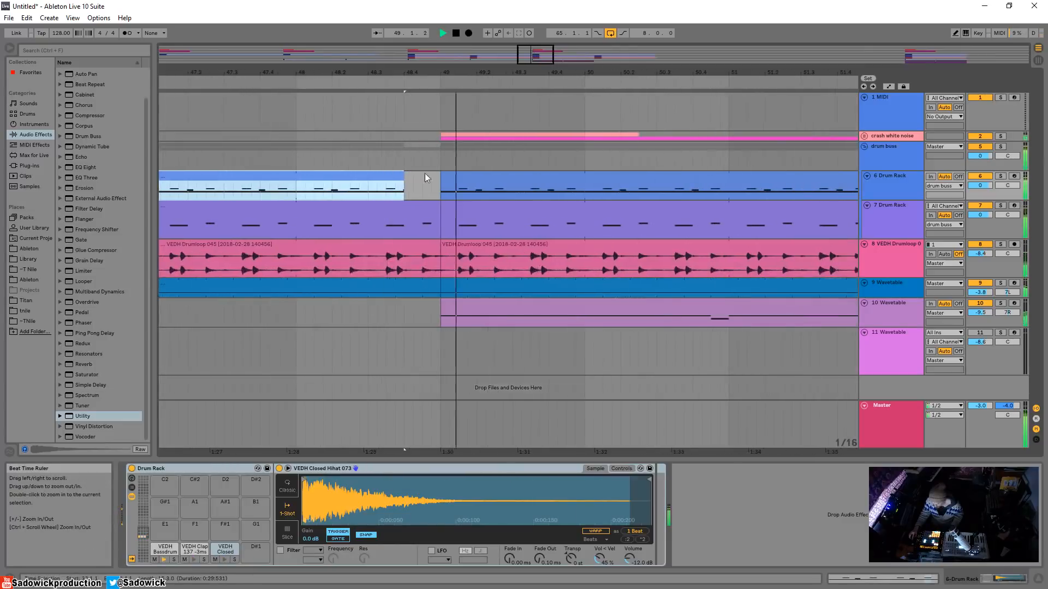
key("space")
left_click_drag(403, 177, 388, 178)
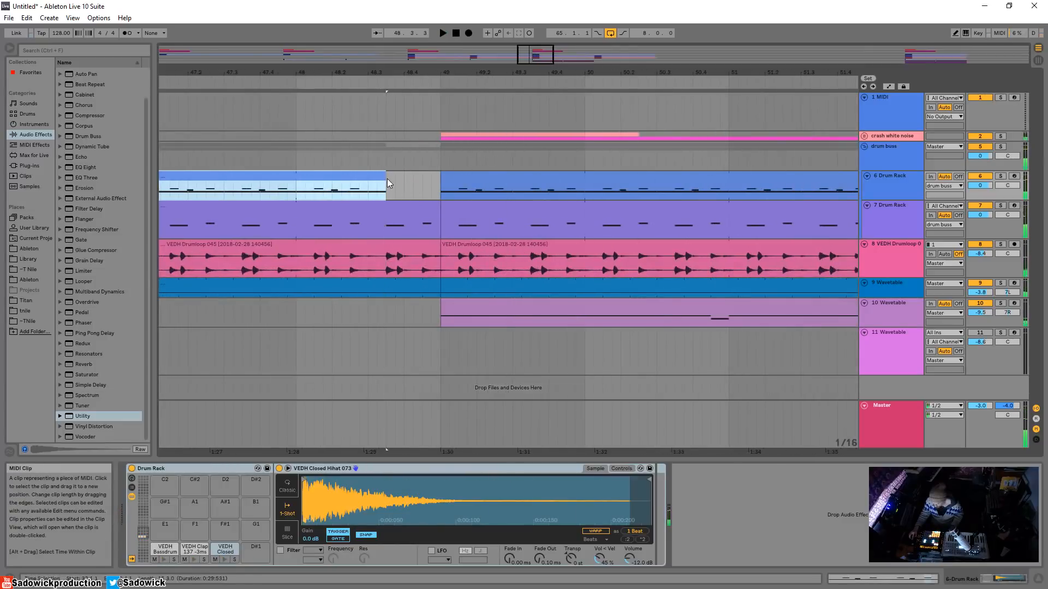
Copy the first sixteenth of the 6 Drum Rack clip at bar 48 to 48.3.3 and play from bar 48.
left_click(302, 194)
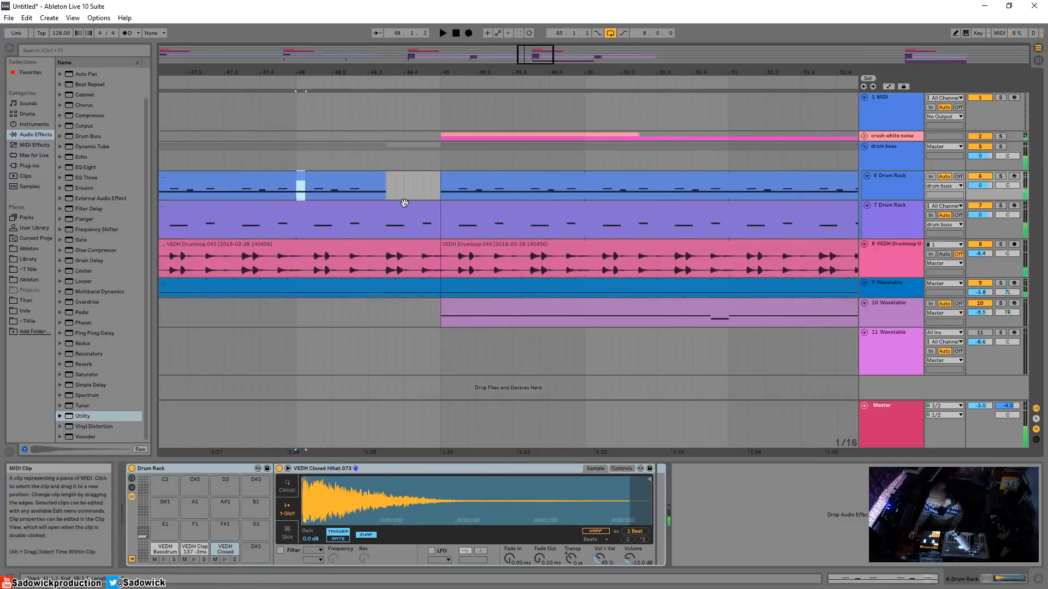
left_click(309, 174)
left_click(295, 194)
key("space")
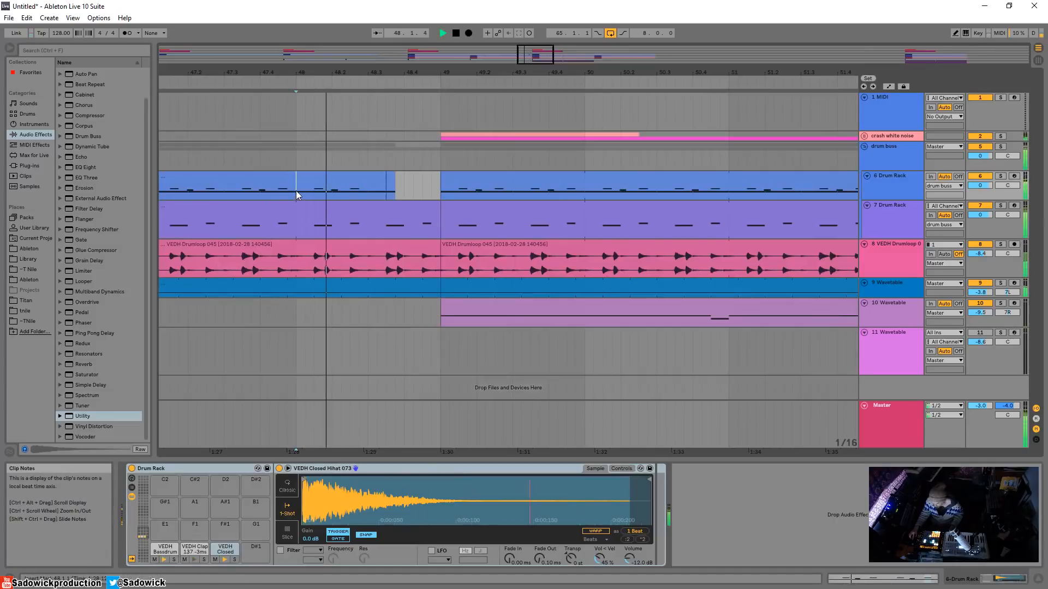
Duplicate the sixteenth drum hit with its gap twice to build a fill up to bar 49, and play it.
left_click_drag(403, 186, 384, 191)
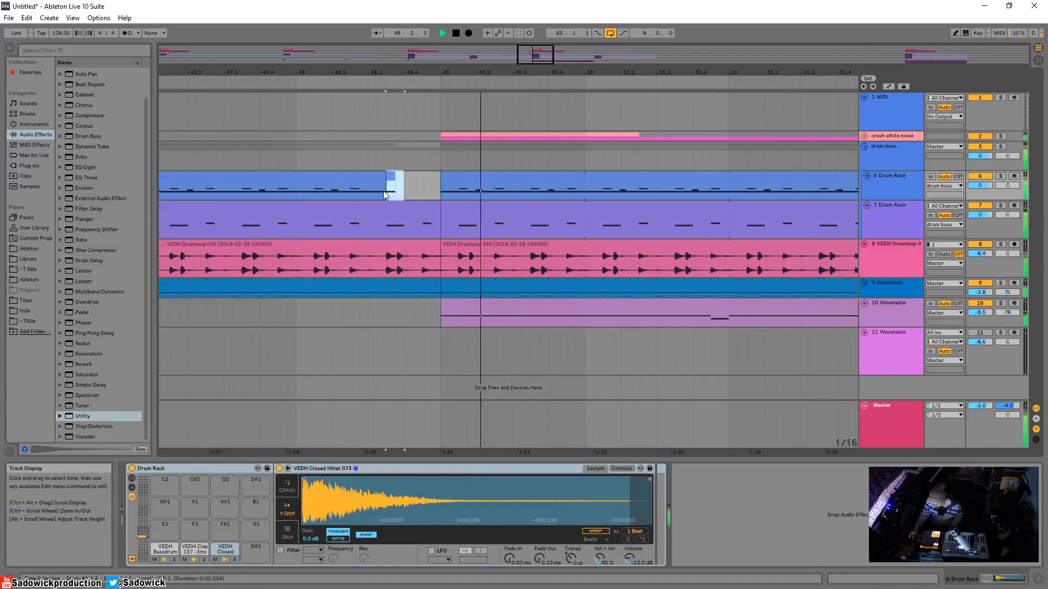
key("ctrl+d")
key("ctrl+d")
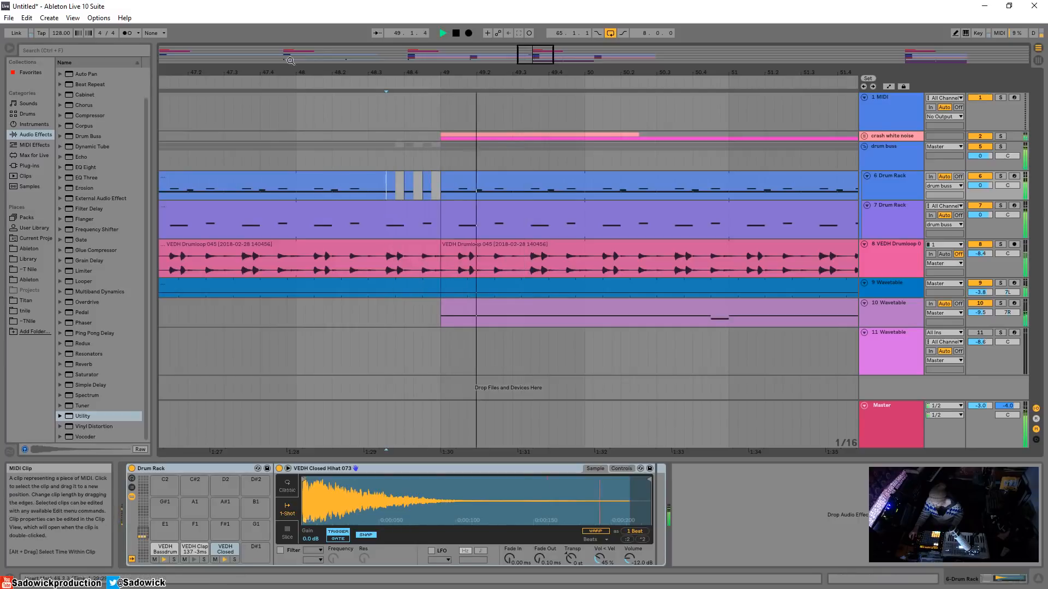
left_click(296, 80)
left_click(518, 80)
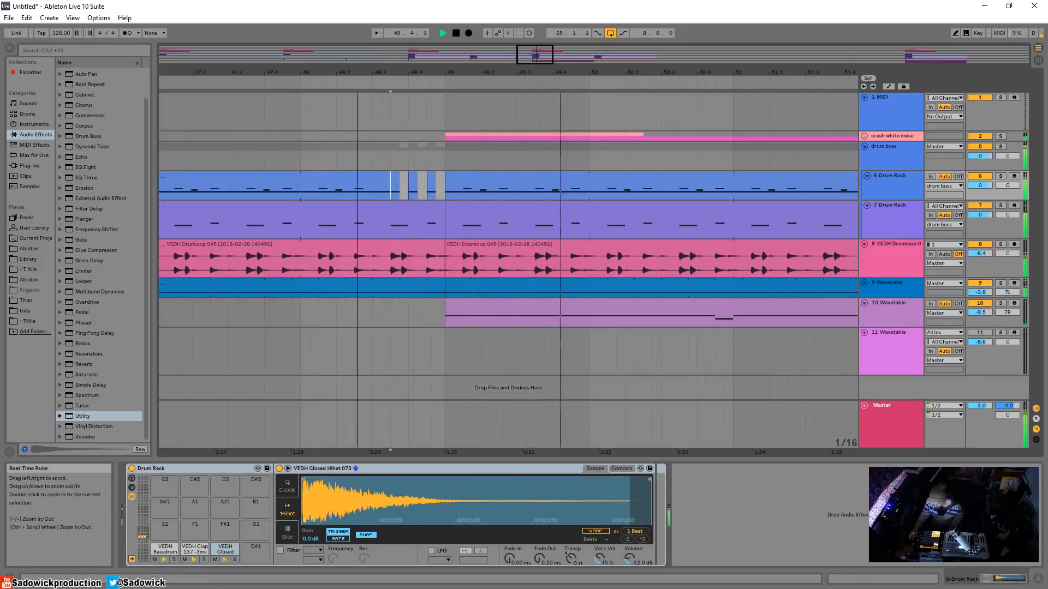
Copy the 16-bar 6 Drum Rack section with its ending fill from bar 33 to bars 1 and 17.
scroll(519, 157, "down", 10)
left_click_drag(457, 177, 304, 180)
scroll(636, 72, "down", 2)
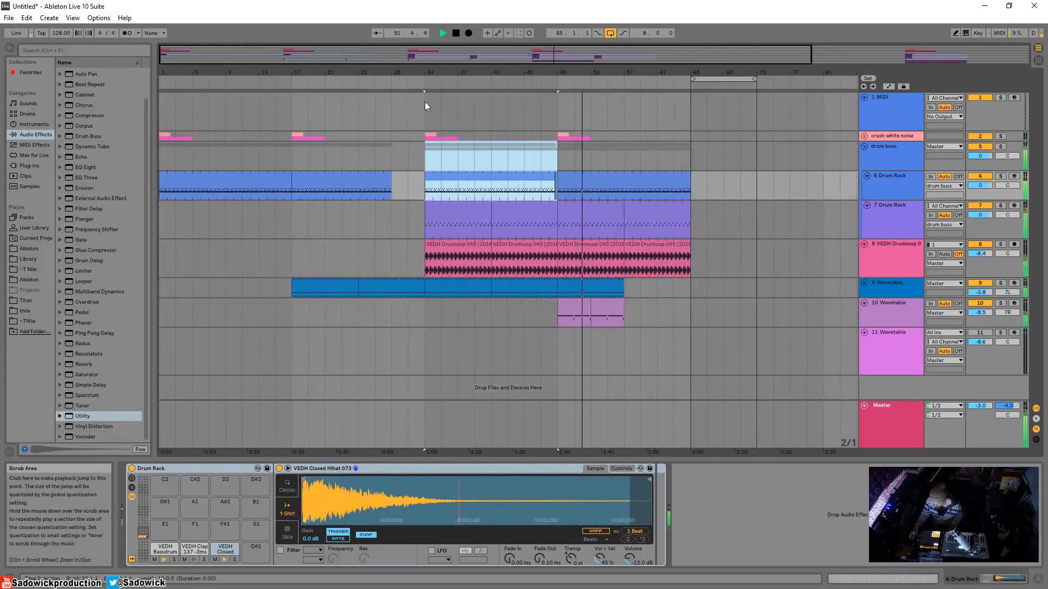
left_click_drag(165, 149, 264, 166)
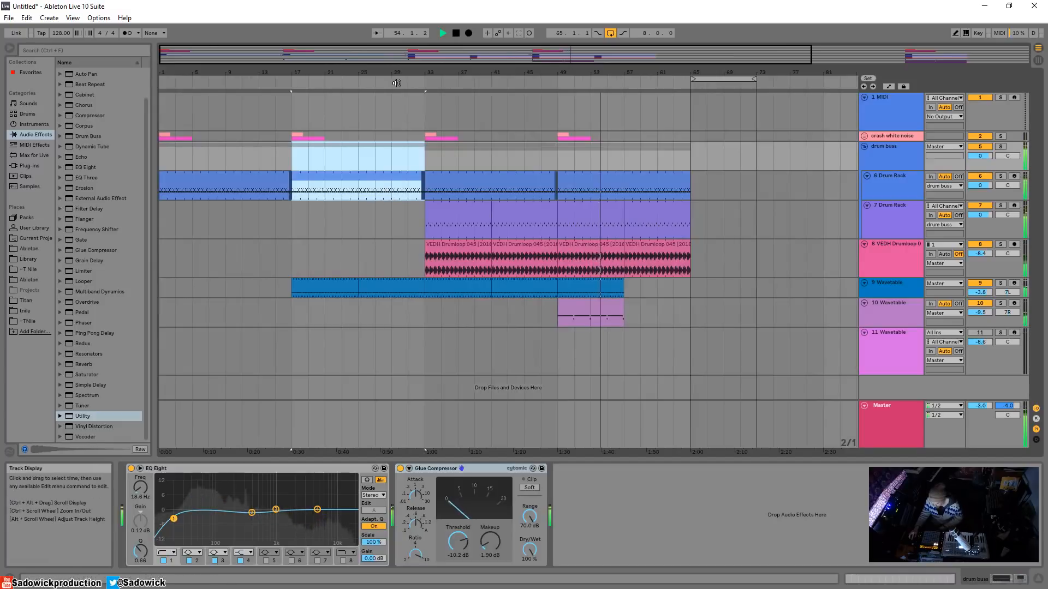
Delete the 6 Drum Rack part from bar 29 up to the fill before bar 33, and play the transition.
left_click_drag(396, 71, 356, 243)
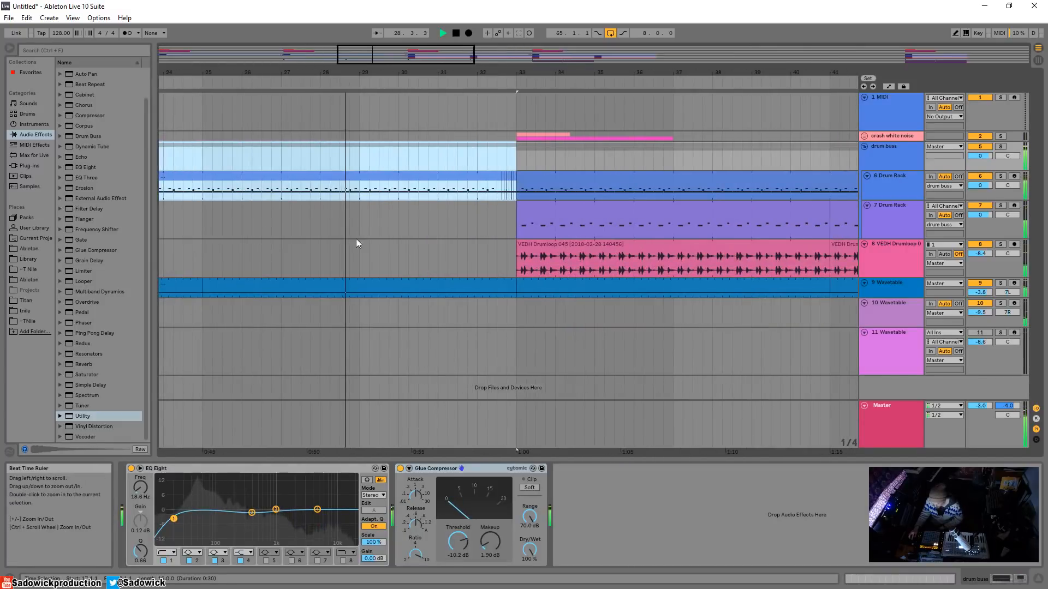
left_click(359, 190)
left_click_drag(495, 187, 497, 158)
left_click(471, 79)
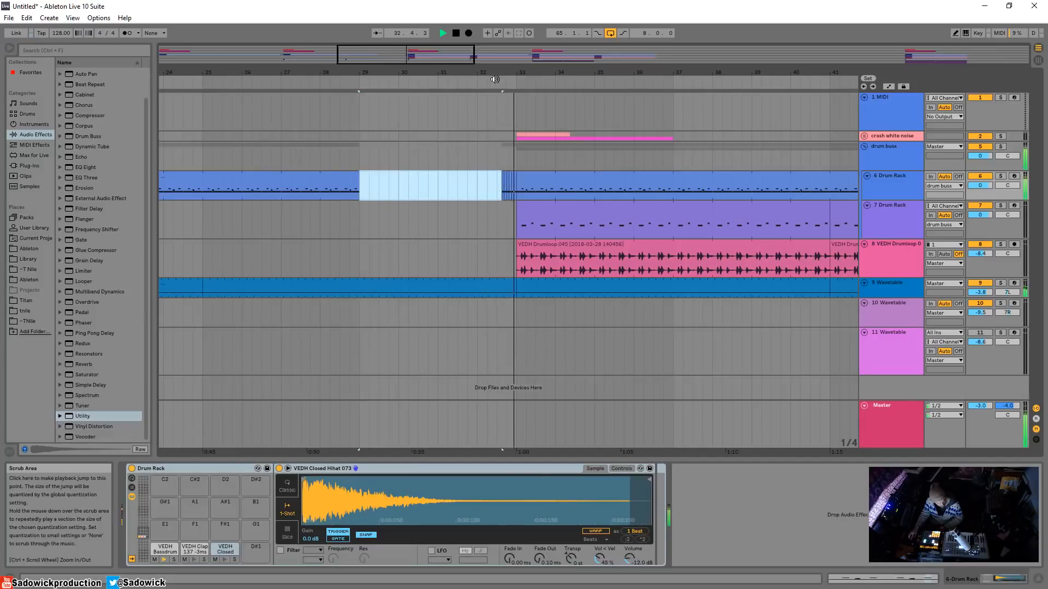
Duplicate the first sixteenth slice of the 6 Drum Rack fill before bar 33 onto the next slice and play the fill.
left_click_drag(511, 72, 505, 142)
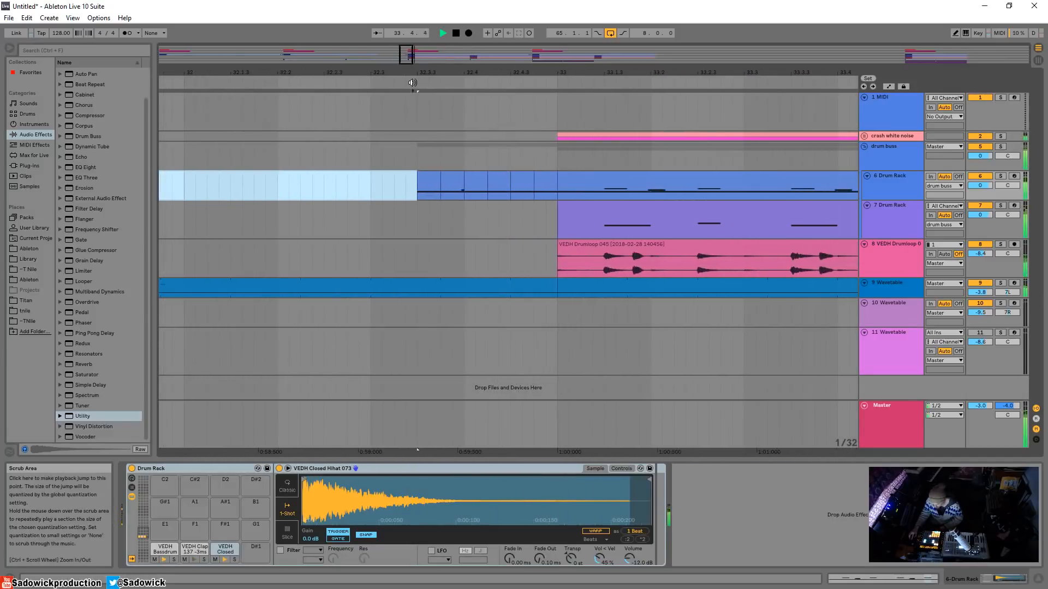
left_click(428, 174)
key("ctrl+d")
key("space")
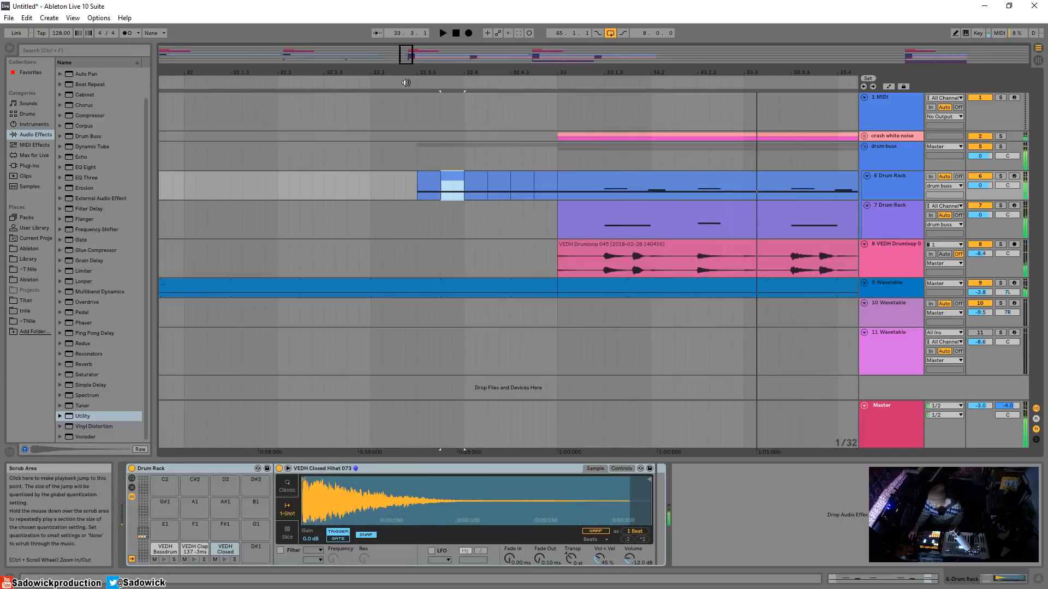
left_click(400, 81)
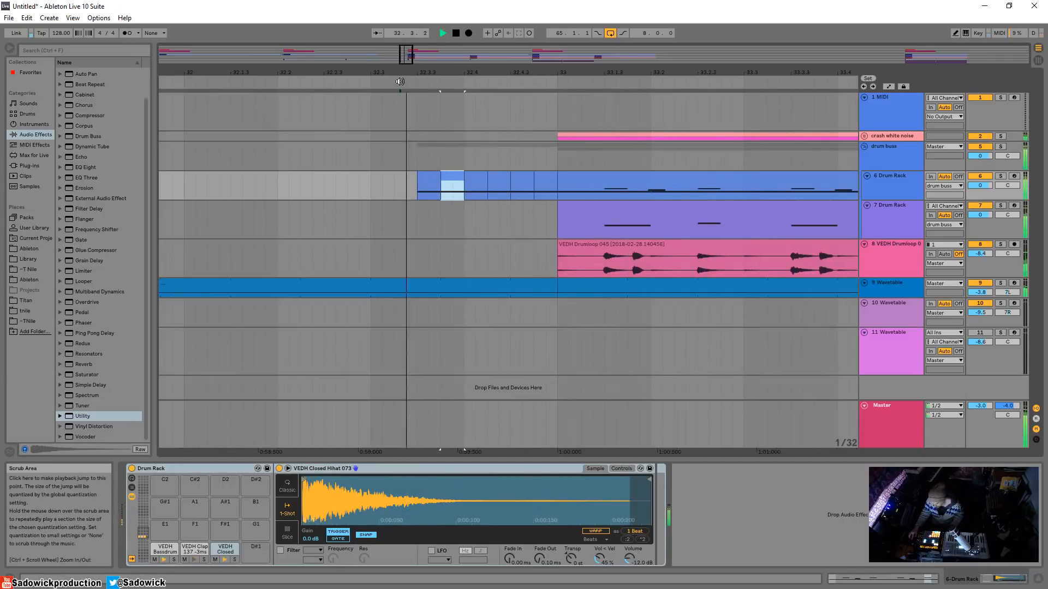
key("space")
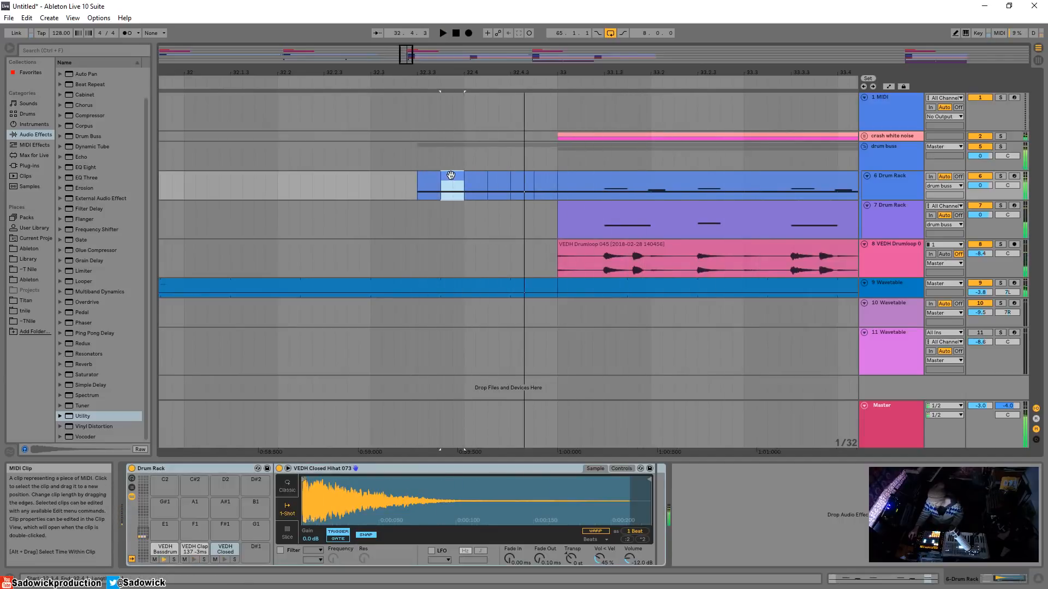
Move the second sixteenth slice of the 6 Drum Rack fill before bar 33 onto the fourth slice's position and play the fill.
left_click_drag(447, 180, 495, 180)
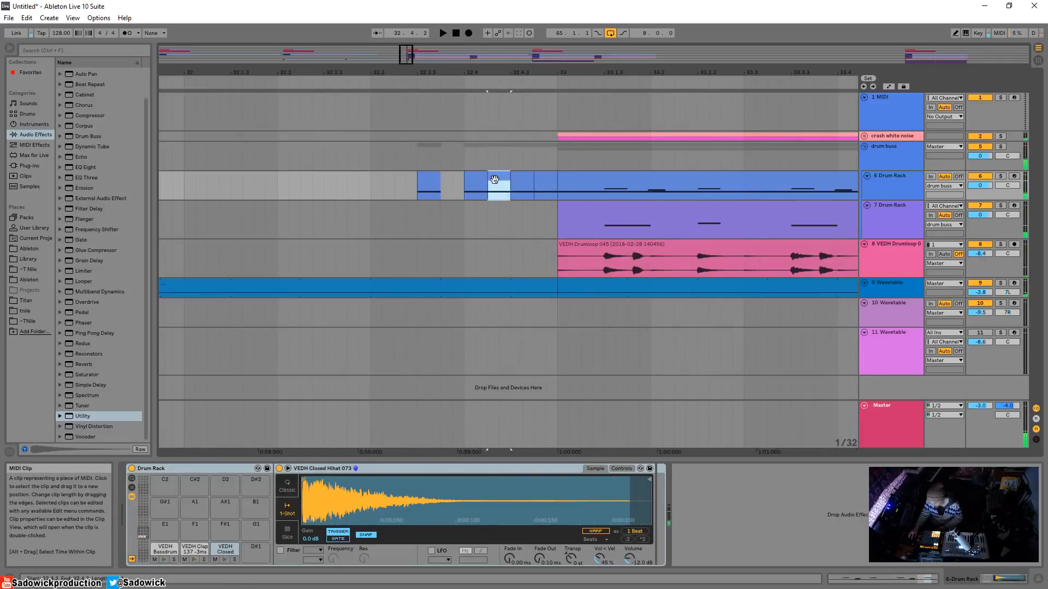
left_click(408, 81)
left_click_drag(436, 73, 436, 101)
key("space")
Replace the 6 Drum Rack fill in bar 32 with a copy of the fill from bar 48, and play it.
left_click(611, 188)
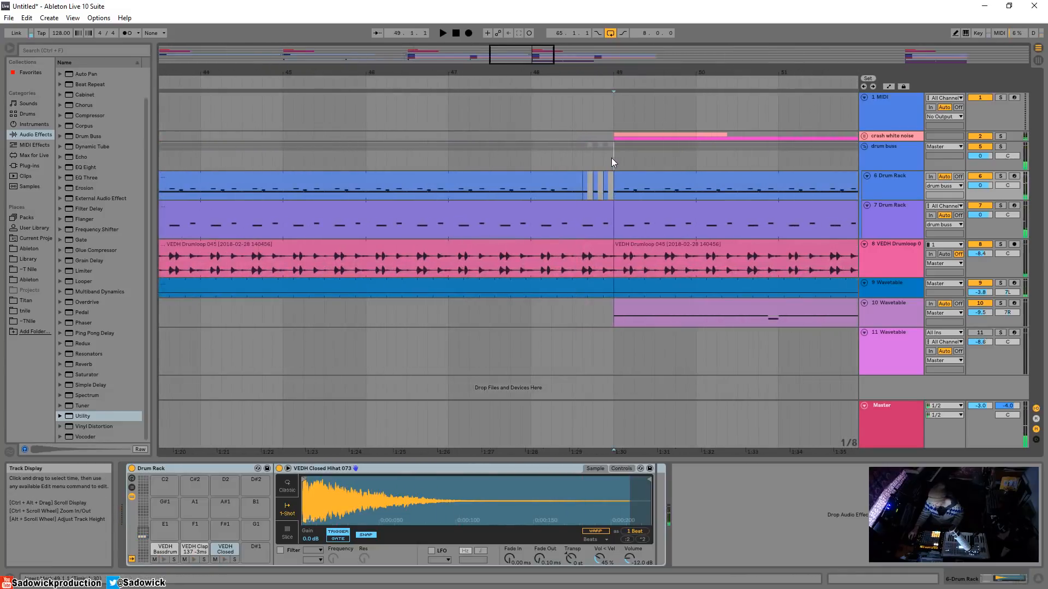
left_click_drag(612, 162, 521, 192)
scroll(564, 70, "down", 5)
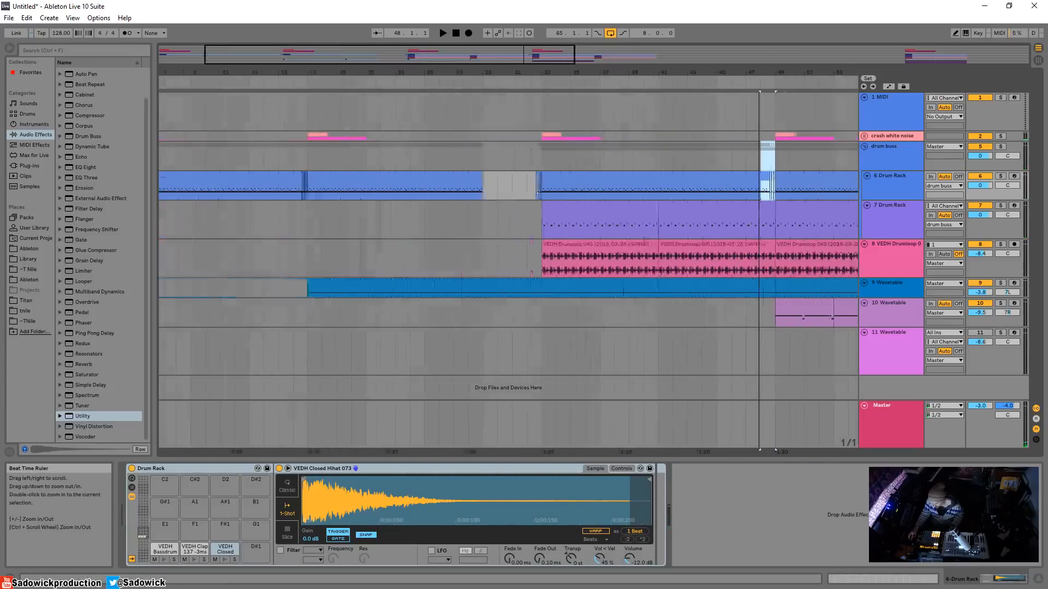
left_click_drag(563, 71, 444, 91)
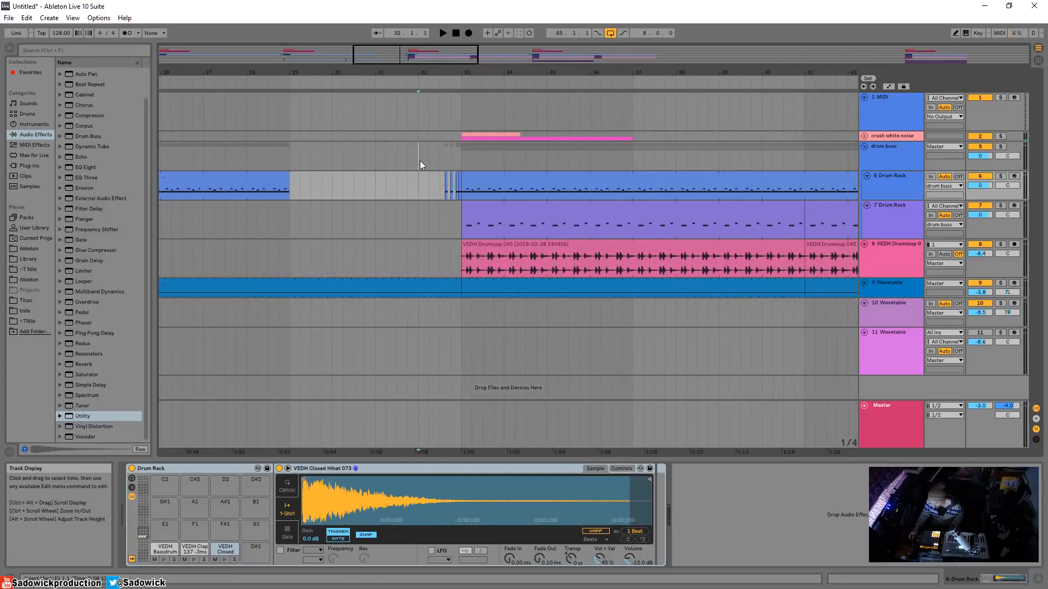
left_click_drag(420, 160, 457, 186)
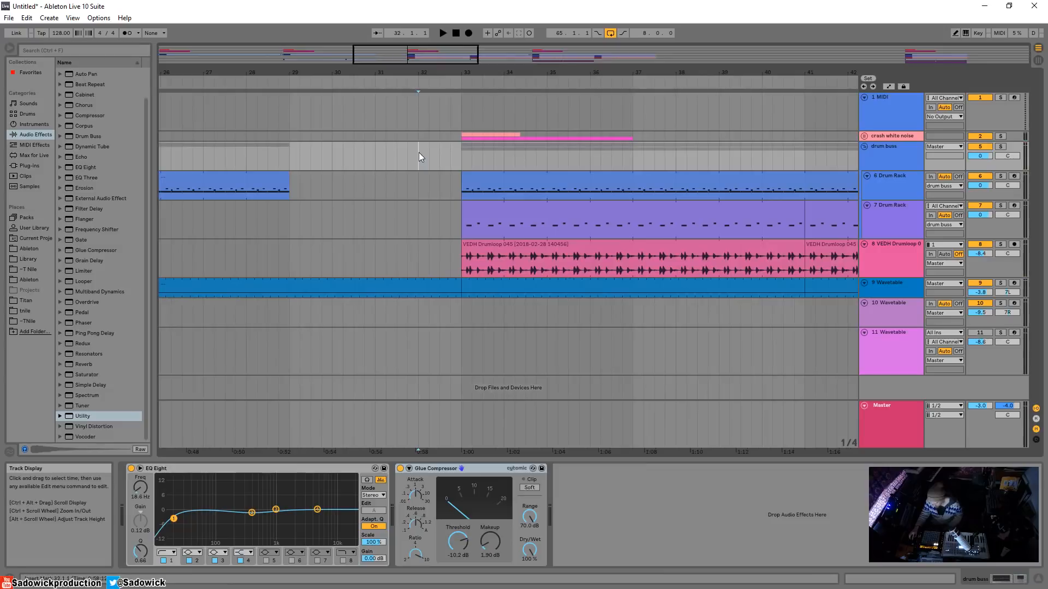
key("b")
key("space")
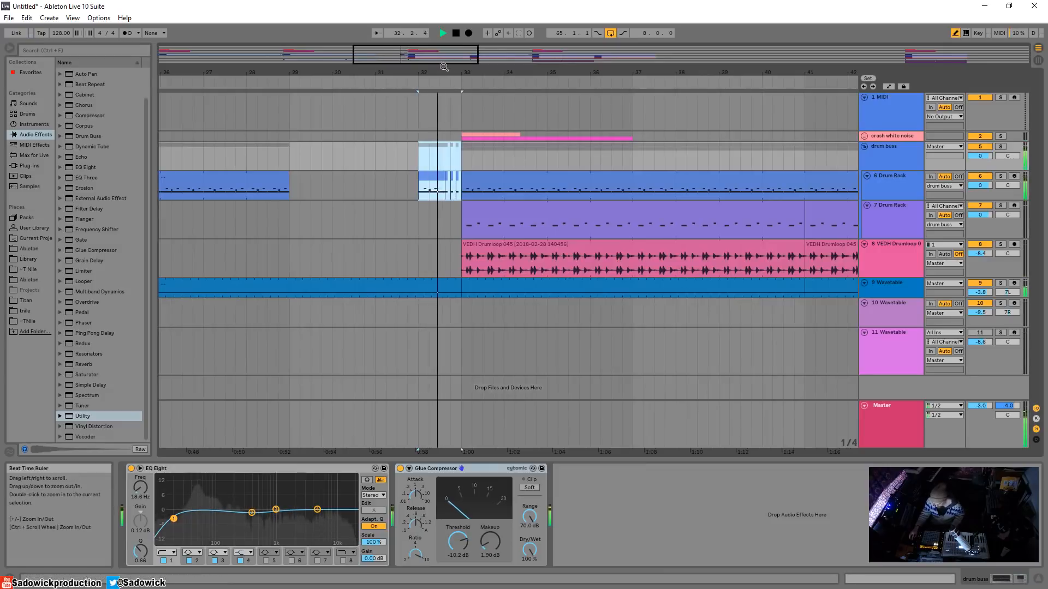
Delete the 6 Drum Rack part of bar 32 ahead of the fill together with the fill's first slice, and play the transition.
left_click_drag(445, 70, 445, 104)
left_click(417, 179)
left_click(372, 85)
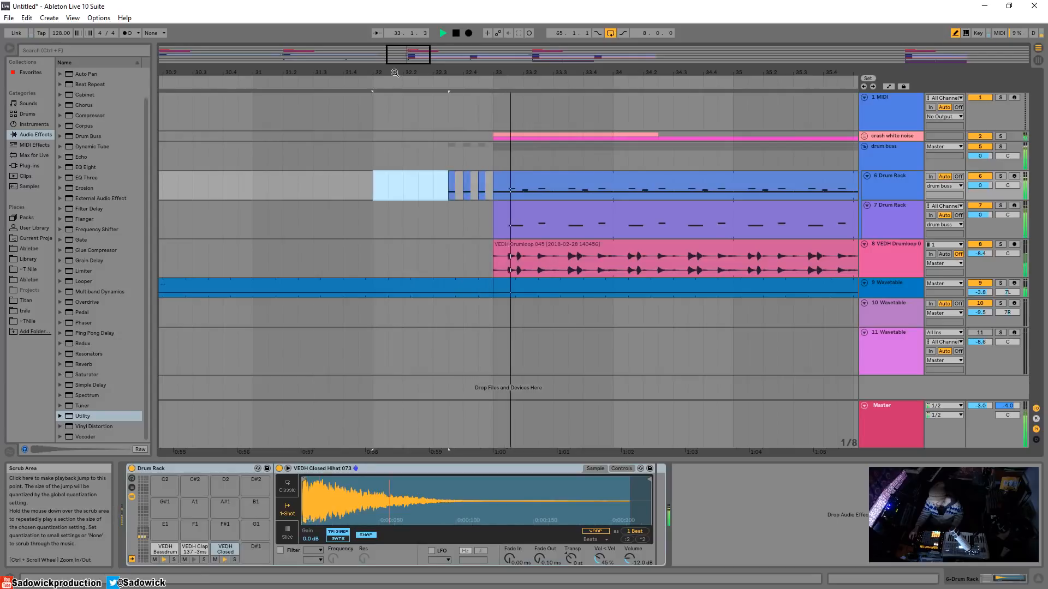
left_click(452, 177)
key("Delete")
left_click(445, 81)
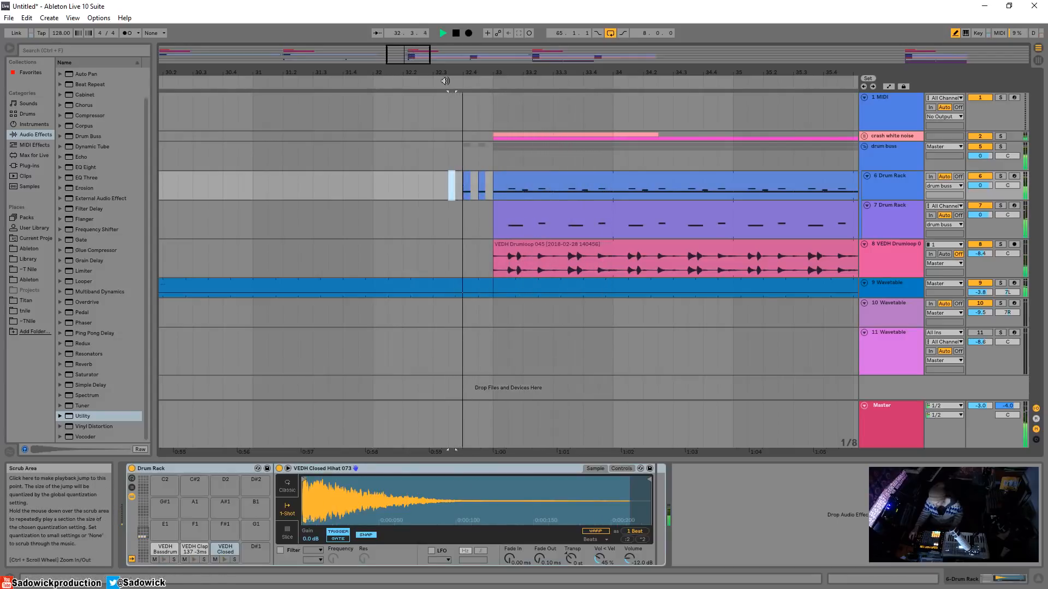
Delete the first slice of the 6 Drum Rack fill before bar 49 and play the transition.
left_click_drag(498, 72, 553, 178)
left_click(552, 179)
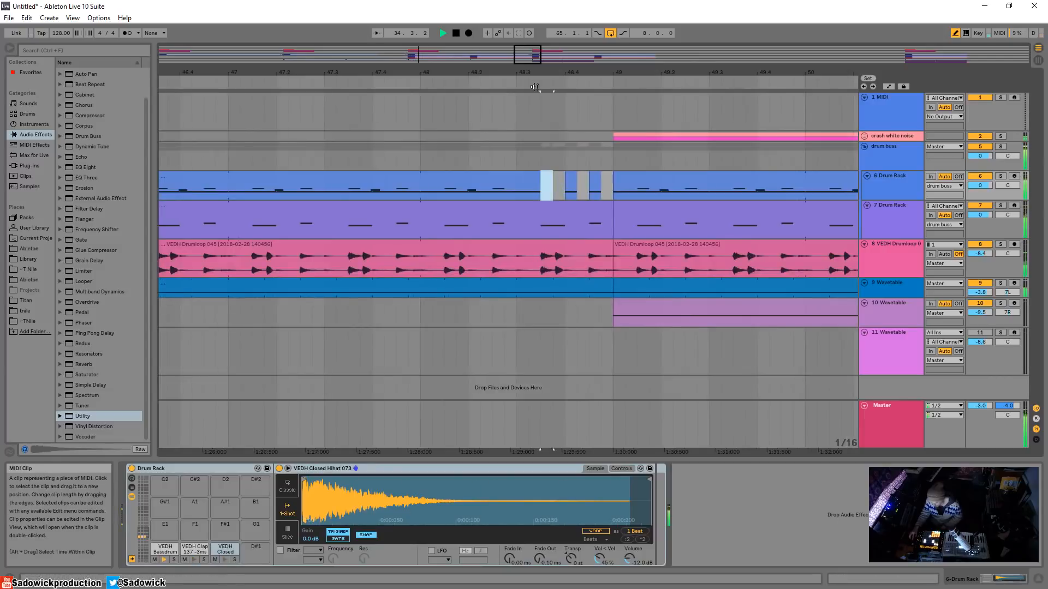
left_click(494, 82)
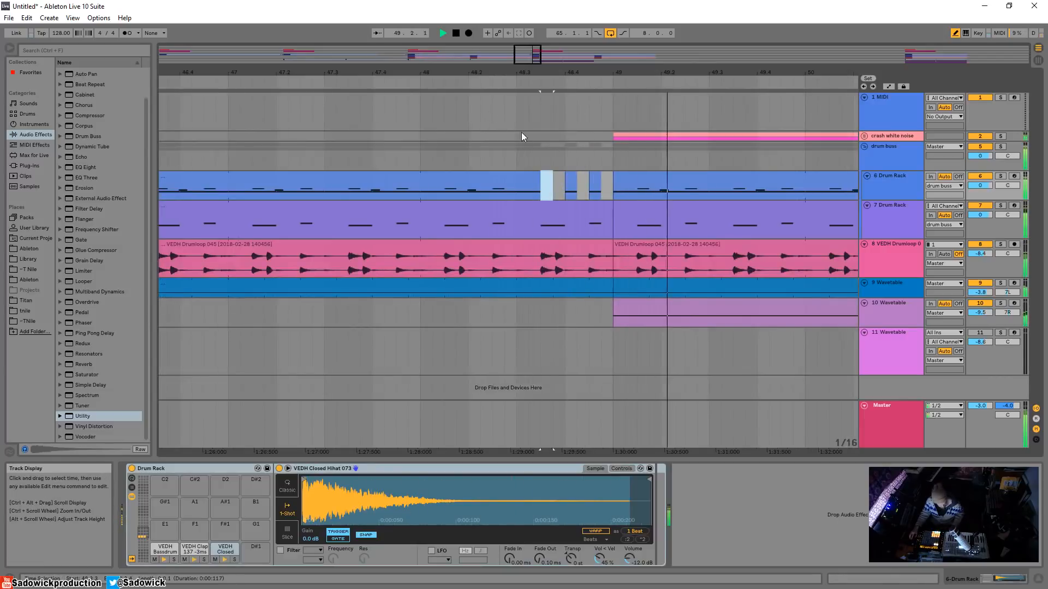
Clear the 6 Drum Rack fill before bar 17, paste a copy of the bar 32 fill in bar 16, and play the transition.
left_click_drag(540, 74, 546, 9)
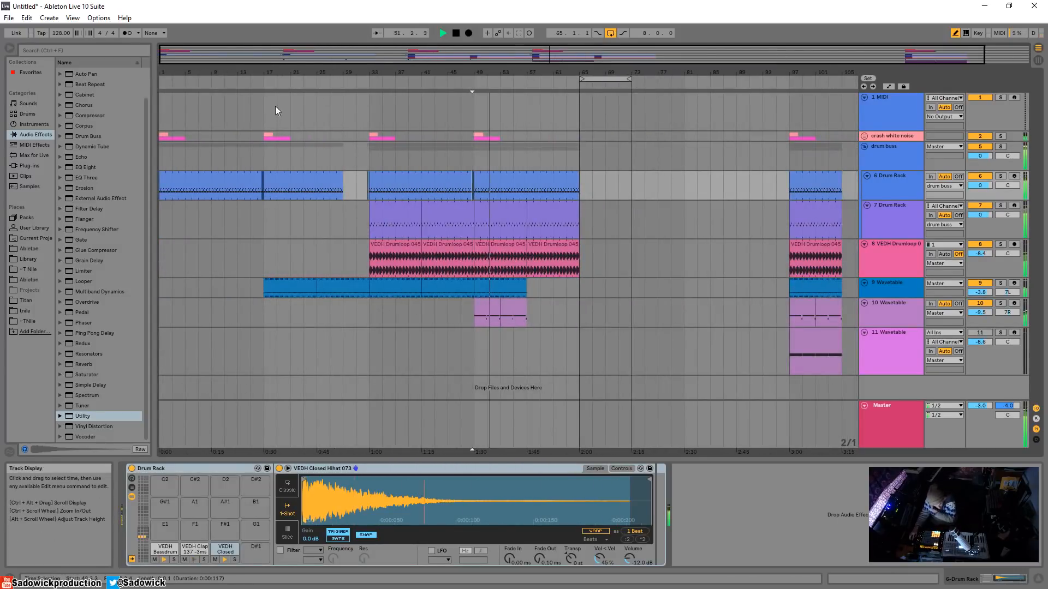
left_click_drag(255, 70, 654, 163)
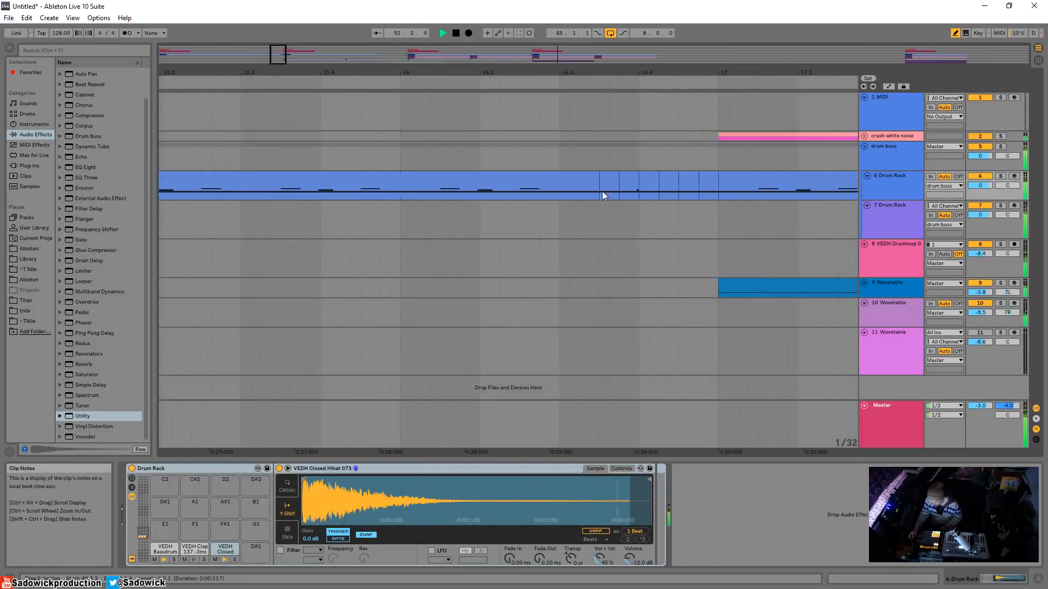
left_click(564, 147)
key("ctrl+z")
left_click_drag(643, 69, 288, 11)
left_click_drag(607, 165, 622, 182)
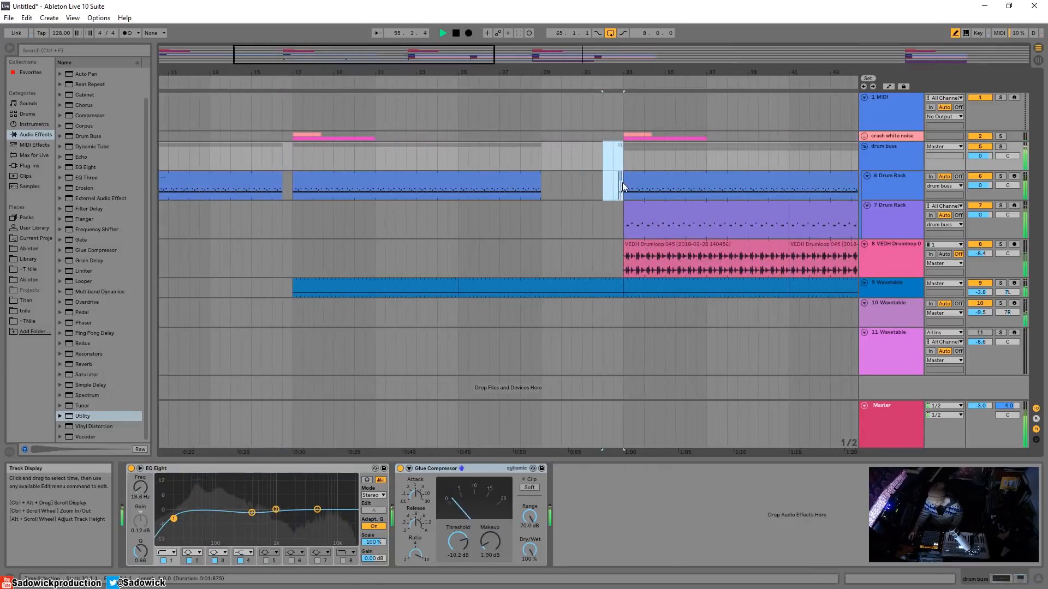
key("ctrl+c")
left_click(271, 155)
key("ctrl+v")
left_click(262, 80)
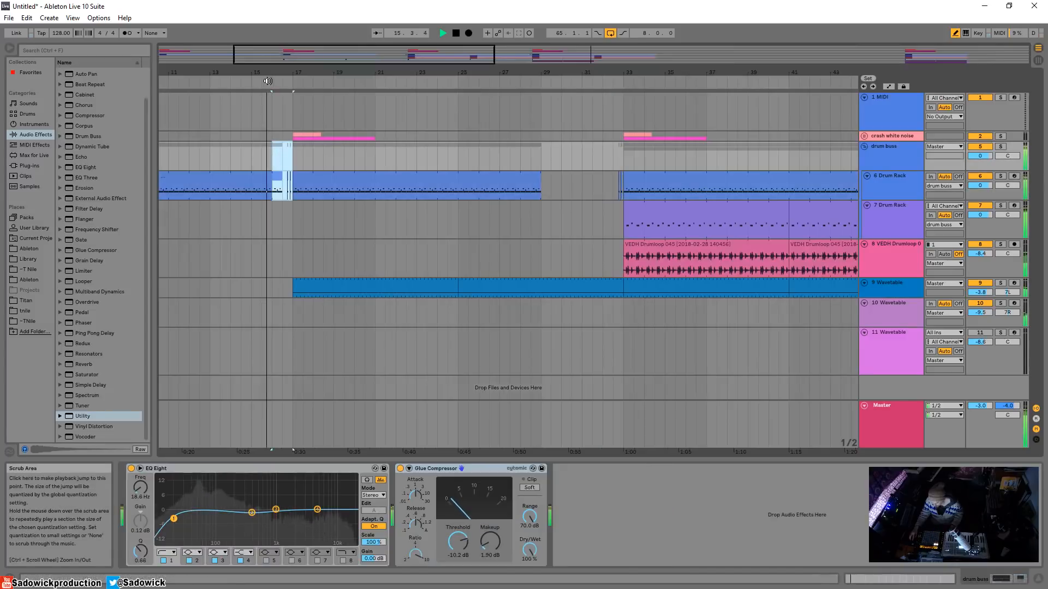
left_click_drag(271, 73, 268, 169)
left_click(271, 87)
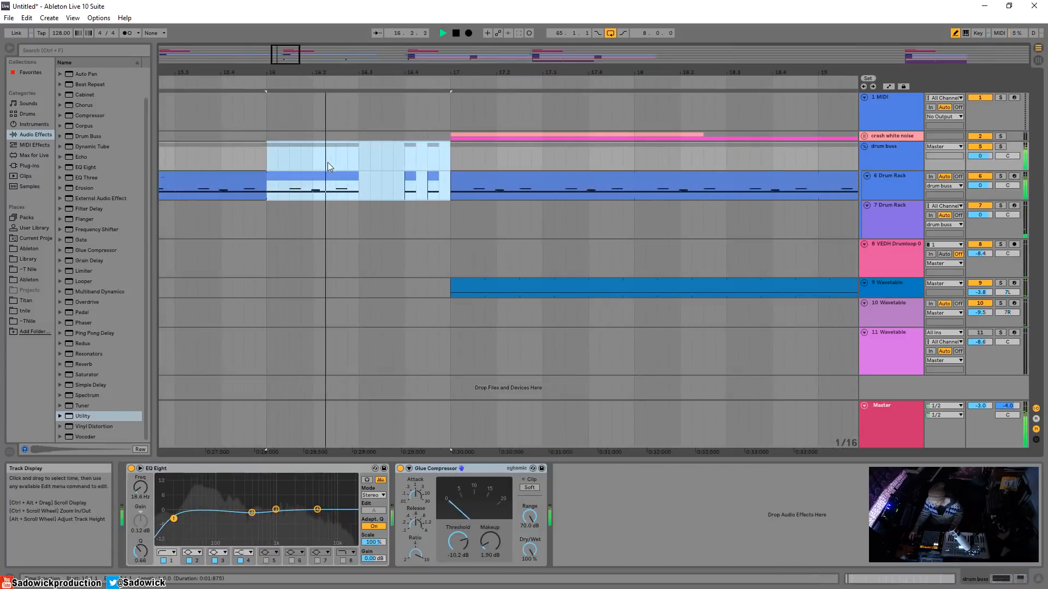
left_click(356, 153)
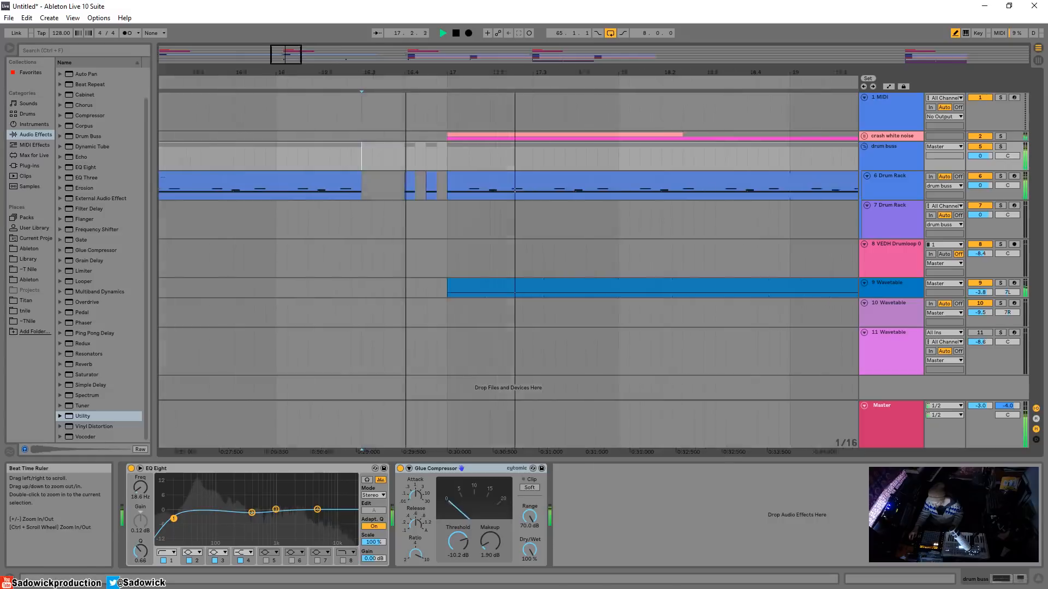
Show the track automation and enlarge the 9 Wavetable track to expose its Auto Filter Frequency envelope.
key("minus")
key("minus")
key("minus")
key("minus")
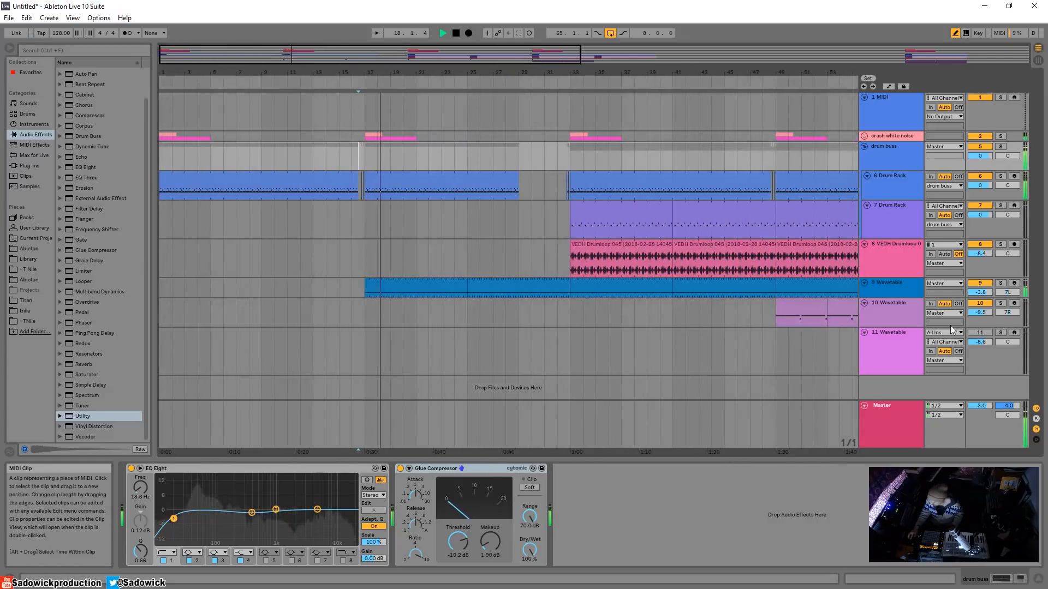
left_click(897, 287)
left_click(890, 86)
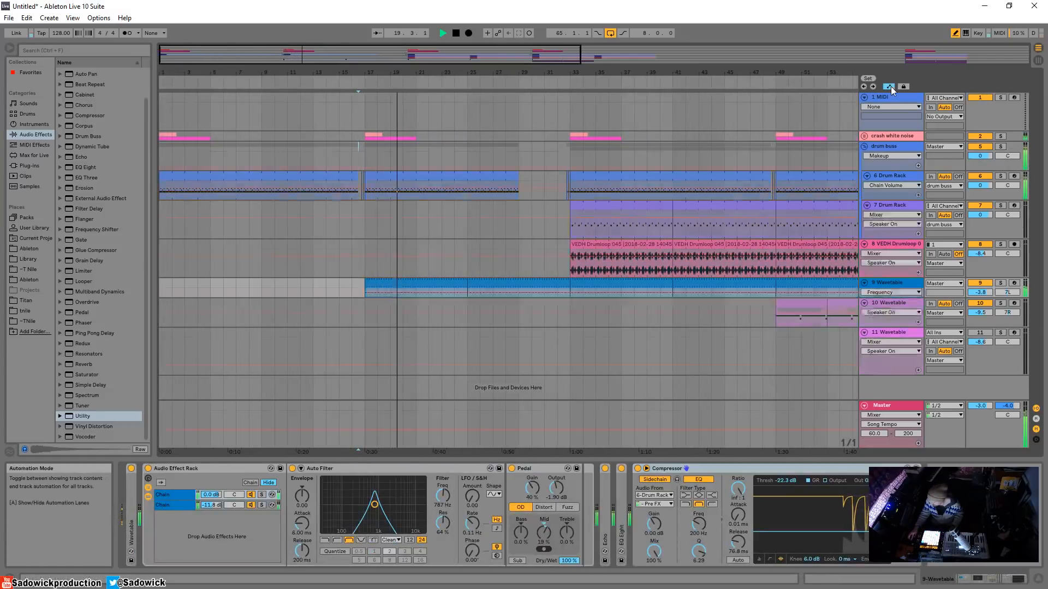
left_click_drag(898, 297, 899, 316)
left_click(894, 283)
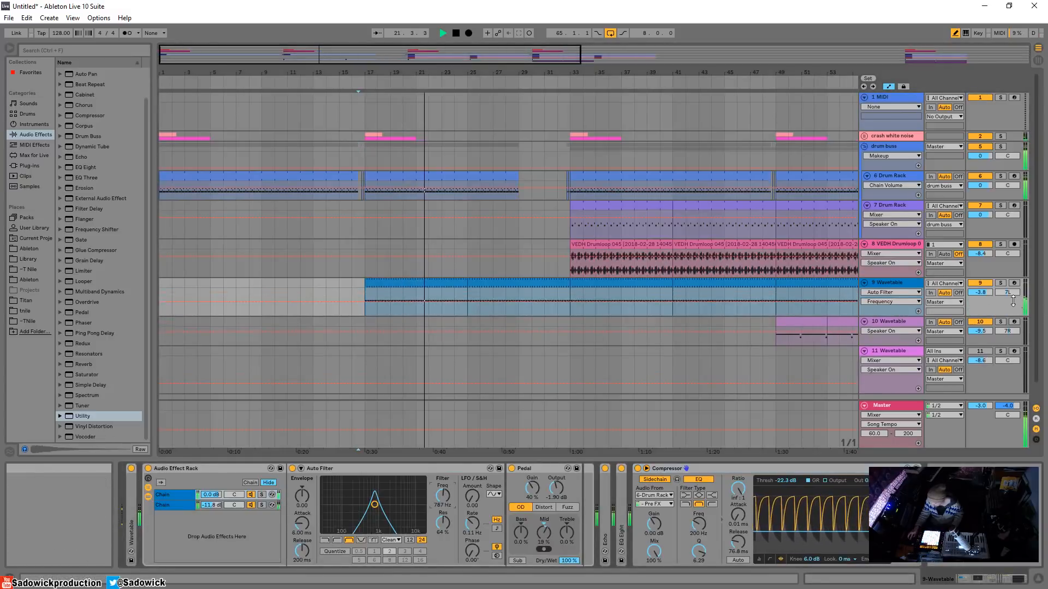
left_click_drag(895, 316, 894, 335)
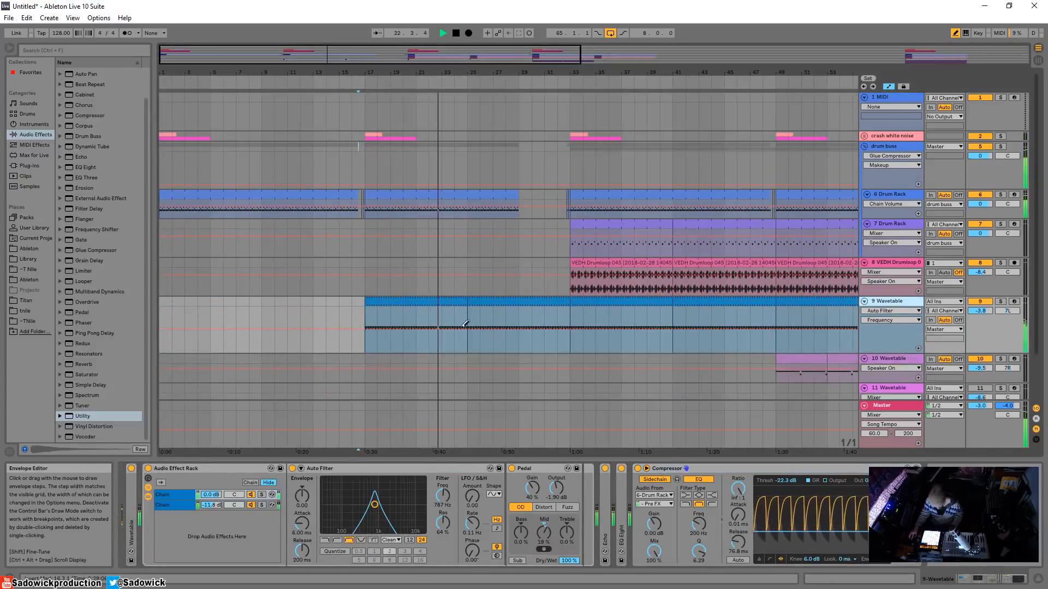
Lower 9 Wavetable's filter frequency to 404 Hz from bar 25 with a raised step at bar 31, and duplicate bars 17–33 up to bar 49.
left_click_drag(471, 338, 548, 331)
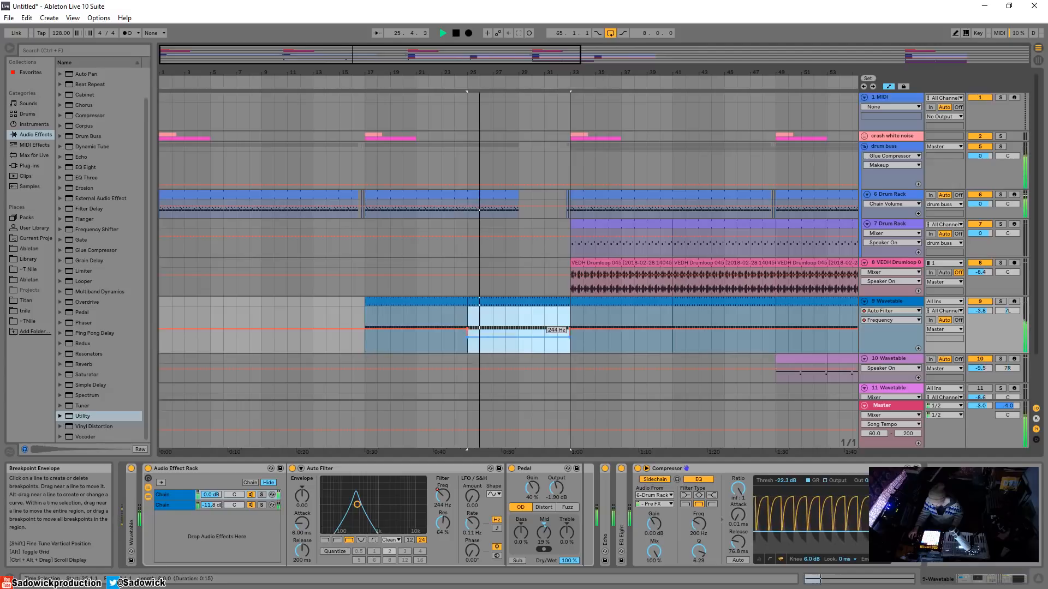
left_click_drag(548, 330, 548, 327)
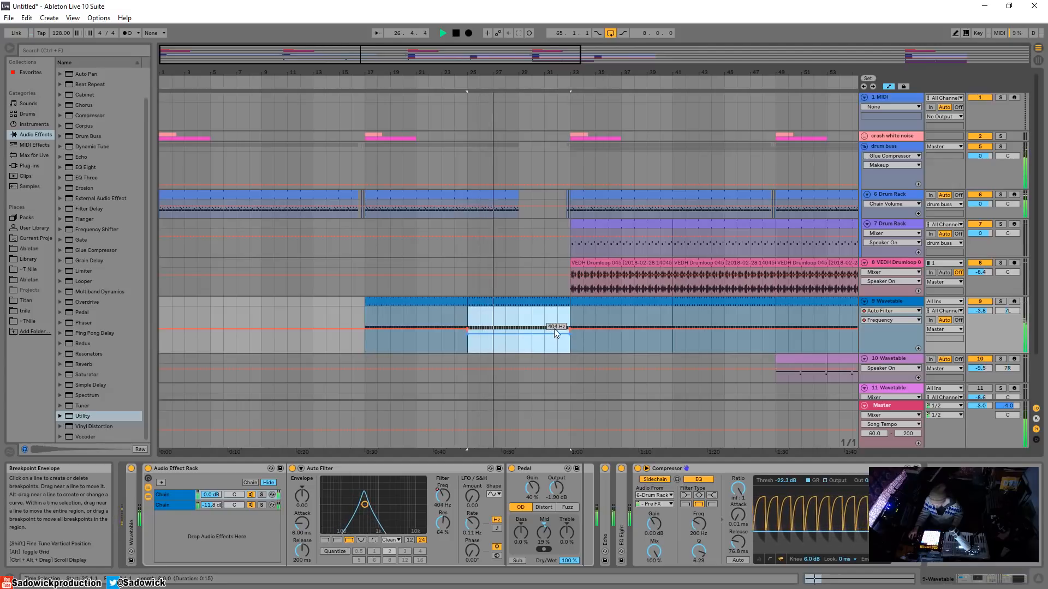
key("b")
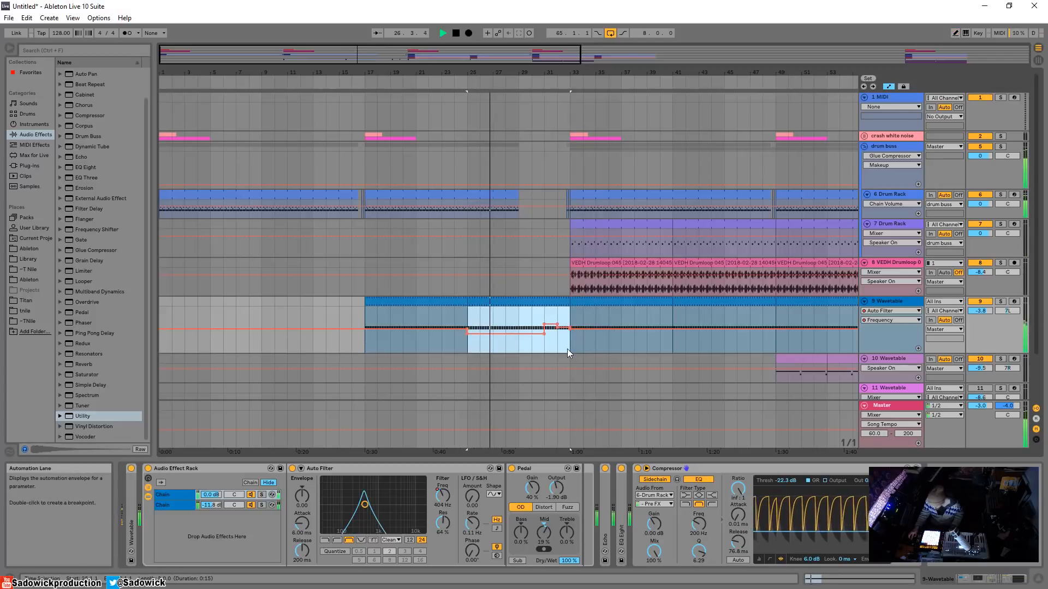
left_click_drag(568, 348, 367, 338)
key("ctrl+d")
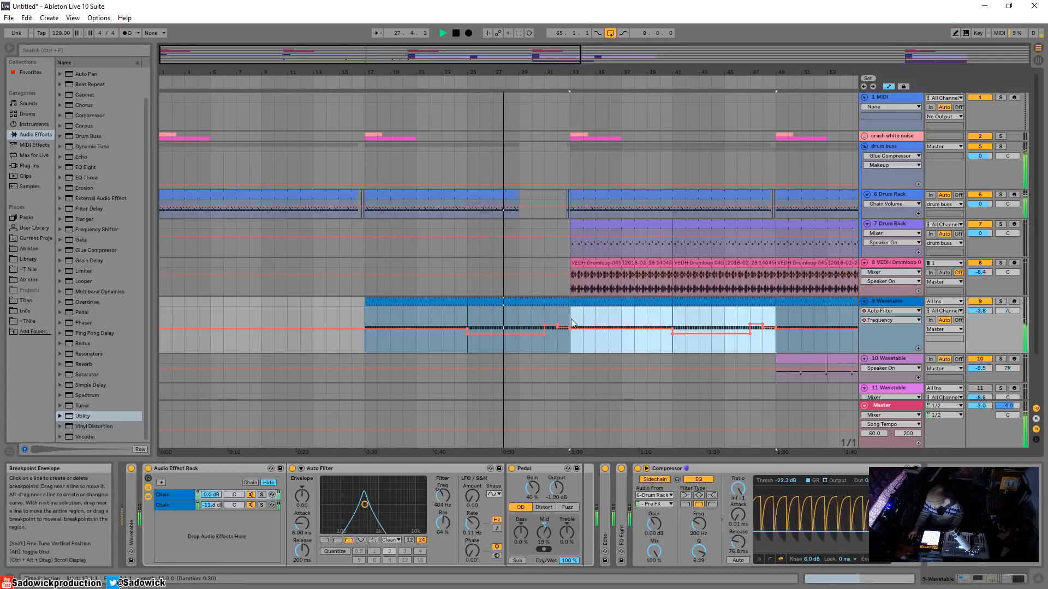
Try a raised filter frequency at bar 49 on 9 Wavetable, and set the envelope to about 522 Hz from bar 49 onward.
left_click_drag(545, 72, 273, 70)
key("b")
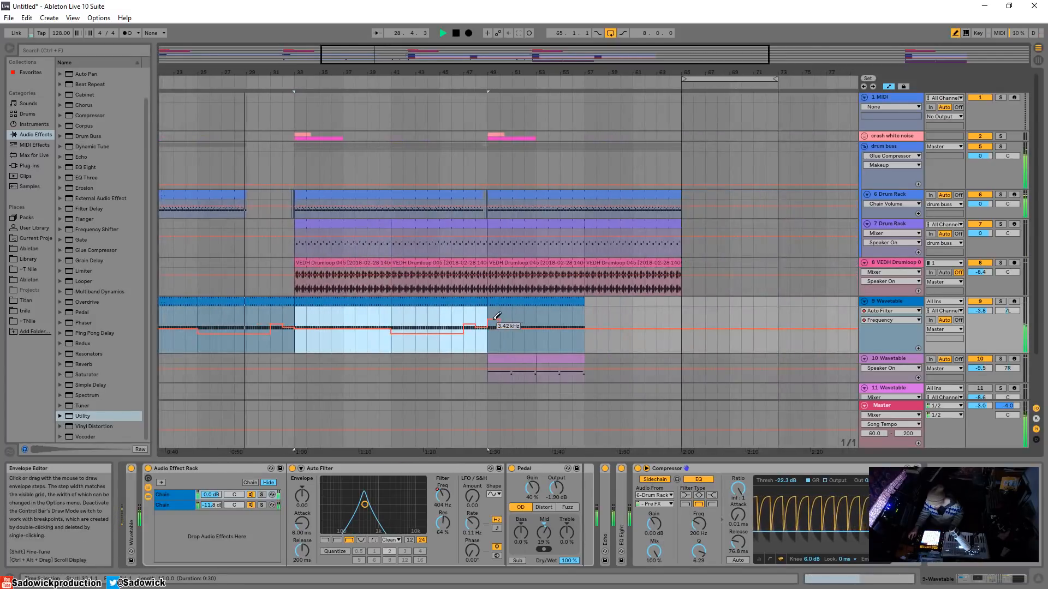
left_click(479, 77)
key("b")
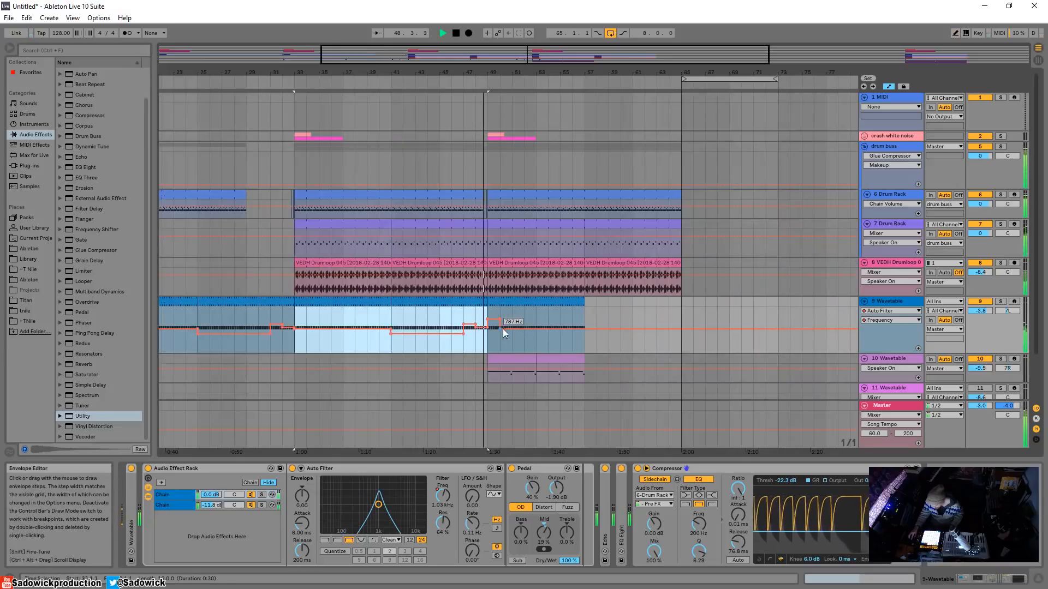
left_click(500, 328)
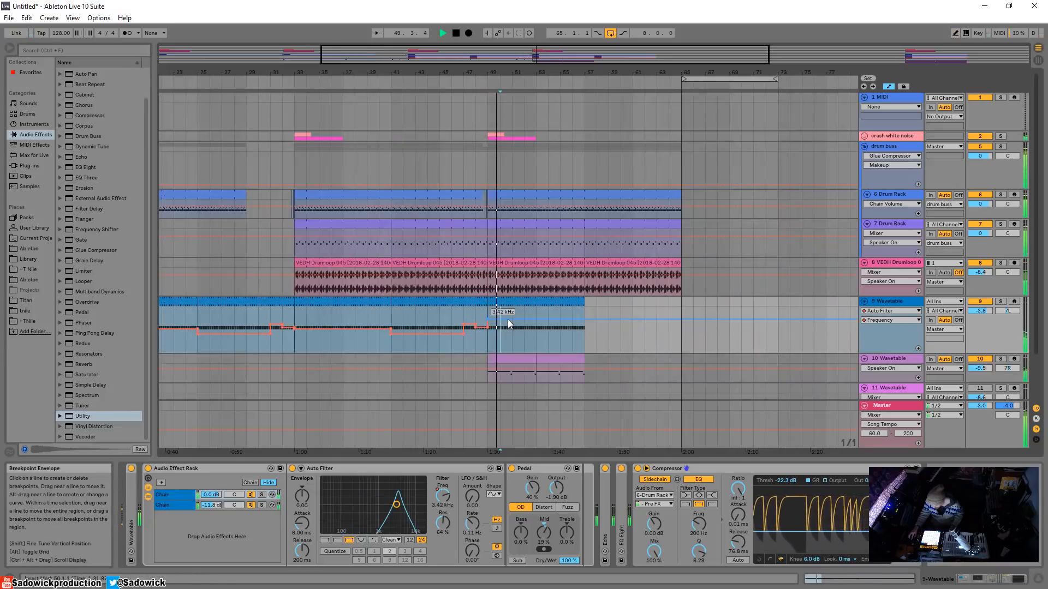
left_click_drag(500, 314, 500, 326)
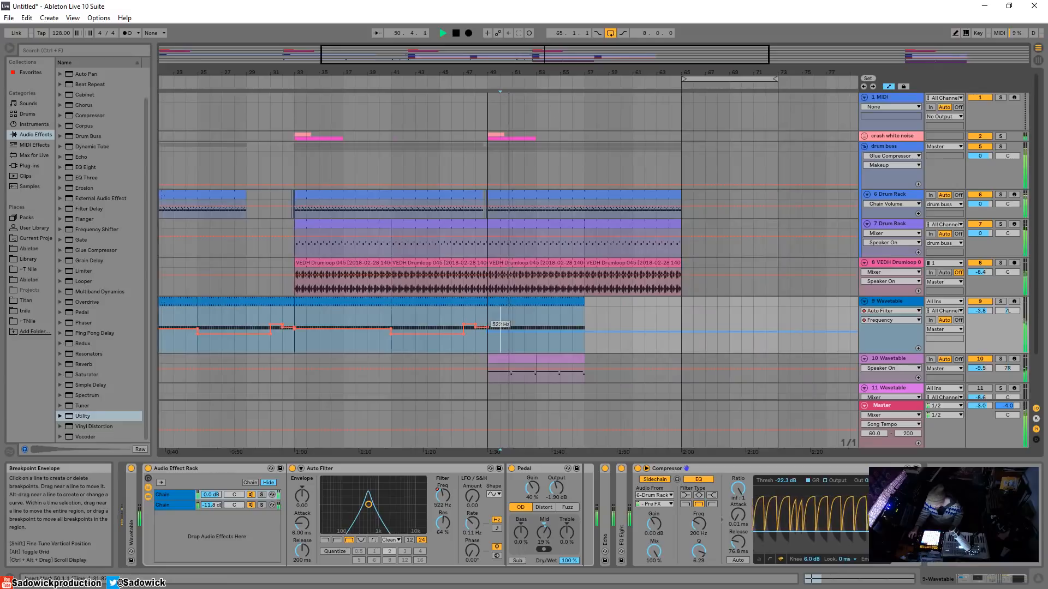
Duplicate the eight-bar 9 Wavetable clip to bar 65, and ramp its filter frequency up from bar 55 to about 8.26 kHz at bar 57.
left_click(506, 338)
key("ctrl+d")
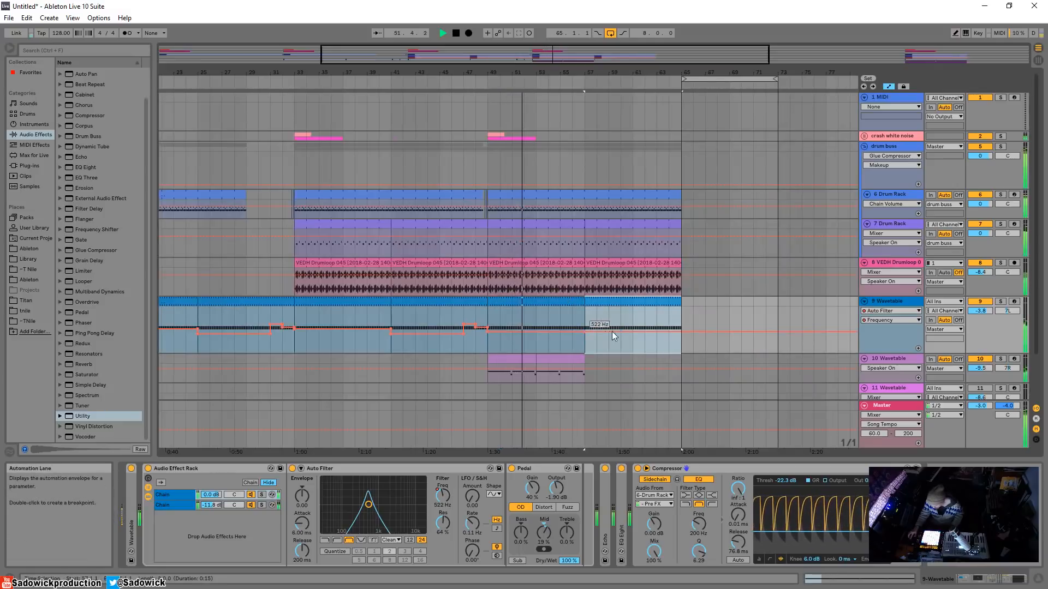
left_click(558, 331)
left_click_drag(577, 333, 584, 313)
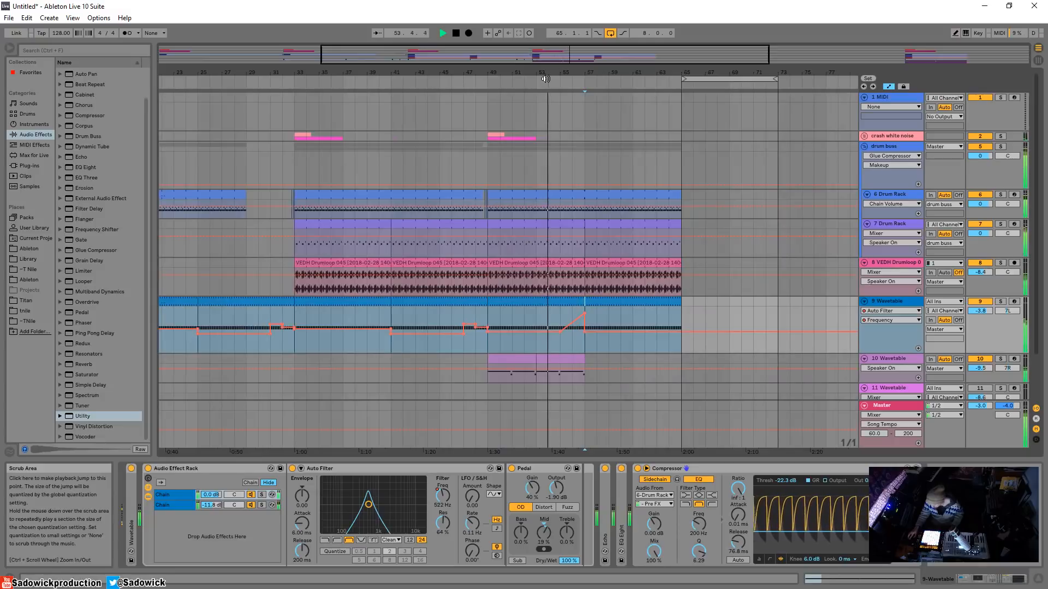
Duplicate the last four-bar 10 Wavetable clip twice to extend the part to bar 65.
left_click(578, 363)
key("ctrl+d")
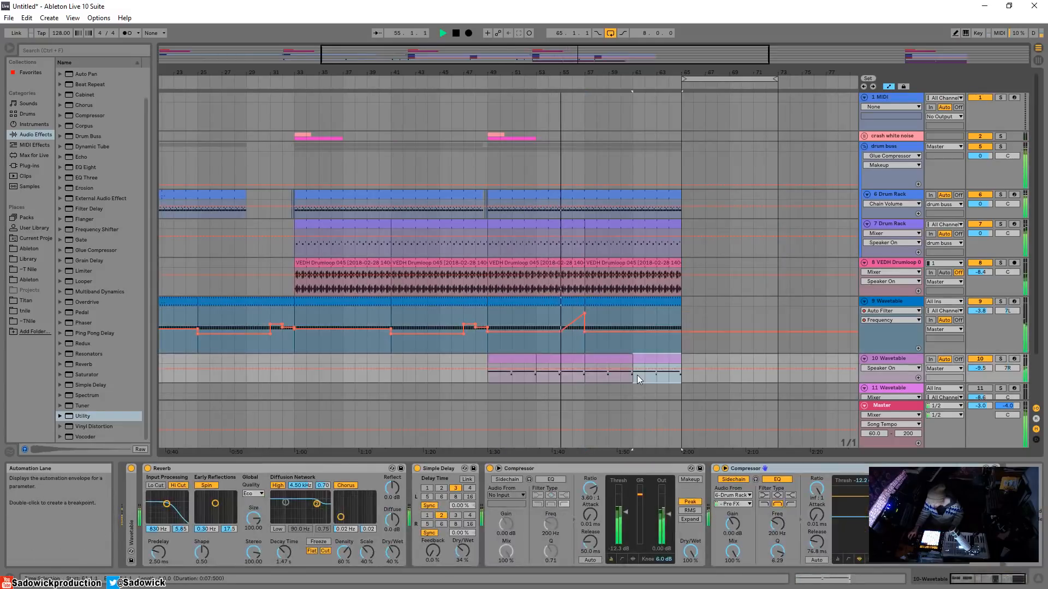
left_click(637, 374)
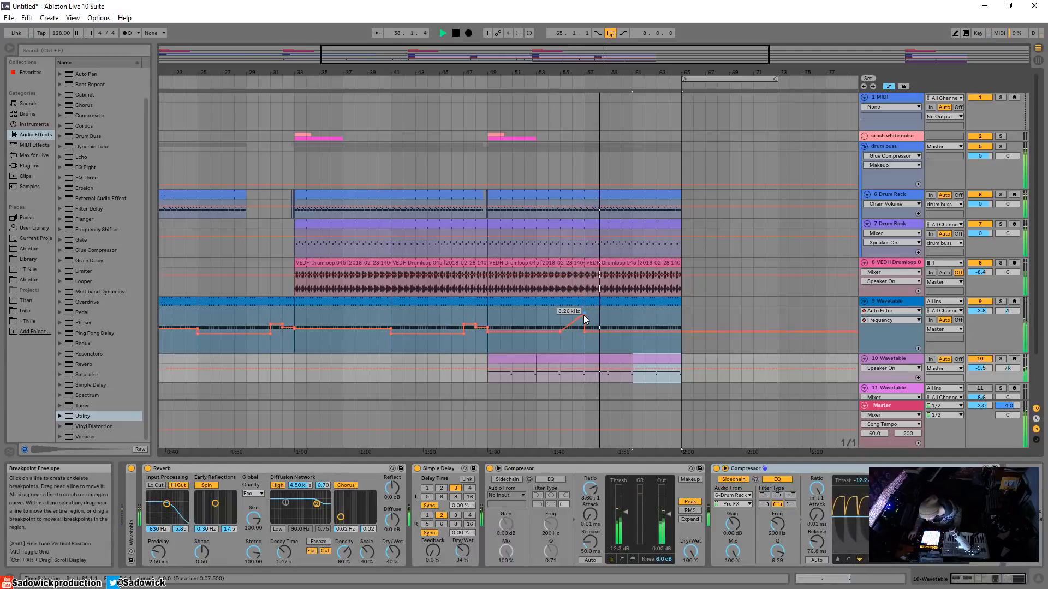
Turn 9 Wavetable's filter ramp into a fall from bar 55 to about 80 Hz at bar 57, play it, and select the drum buss track.
left_click_drag(584, 314, 584, 344)
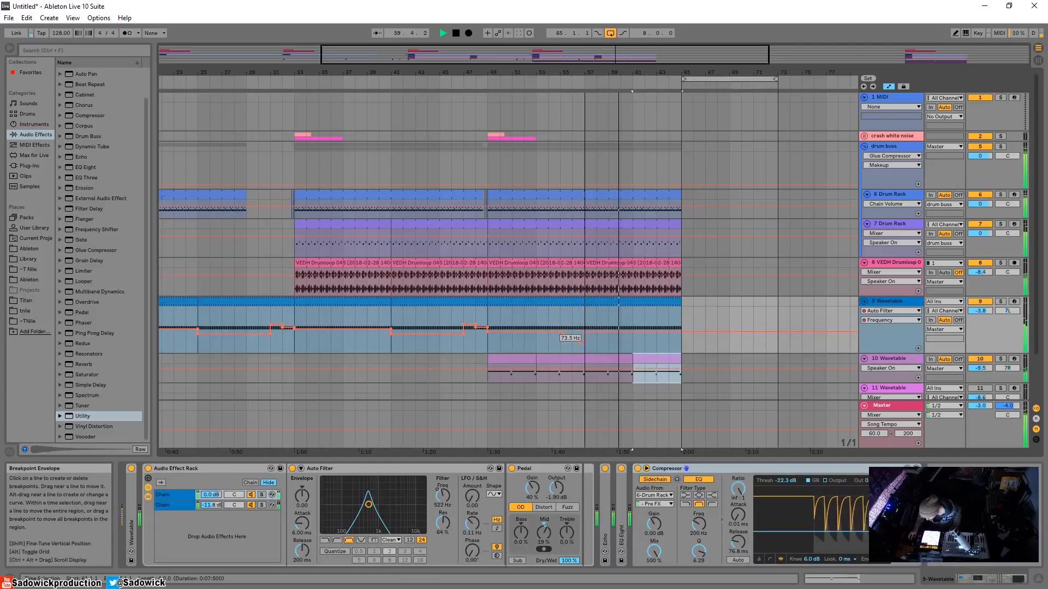
left_click(562, 81)
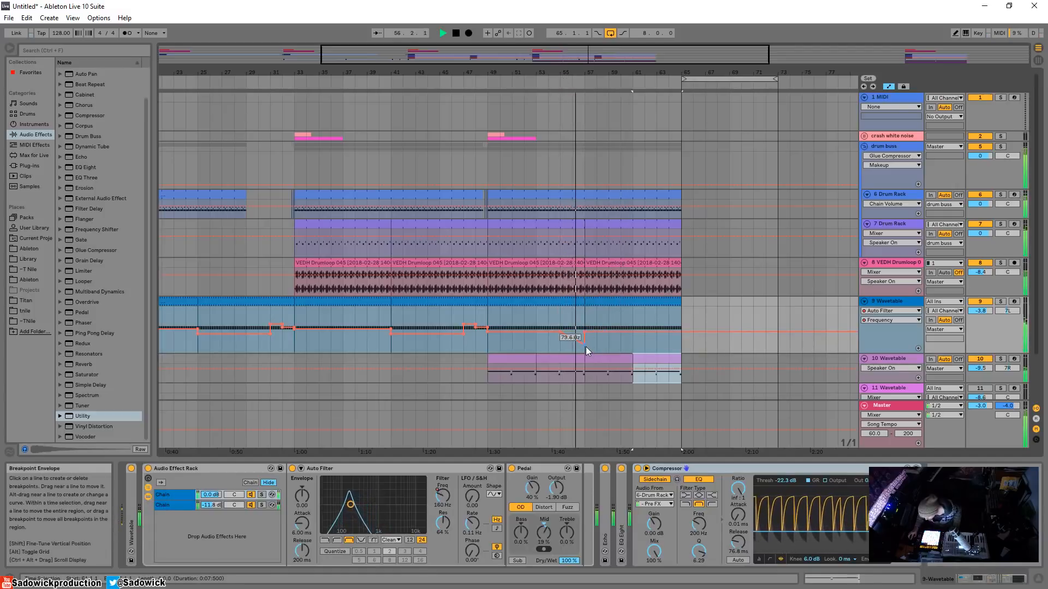
left_click_drag(585, 346, 579, 335)
left_click(884, 146)
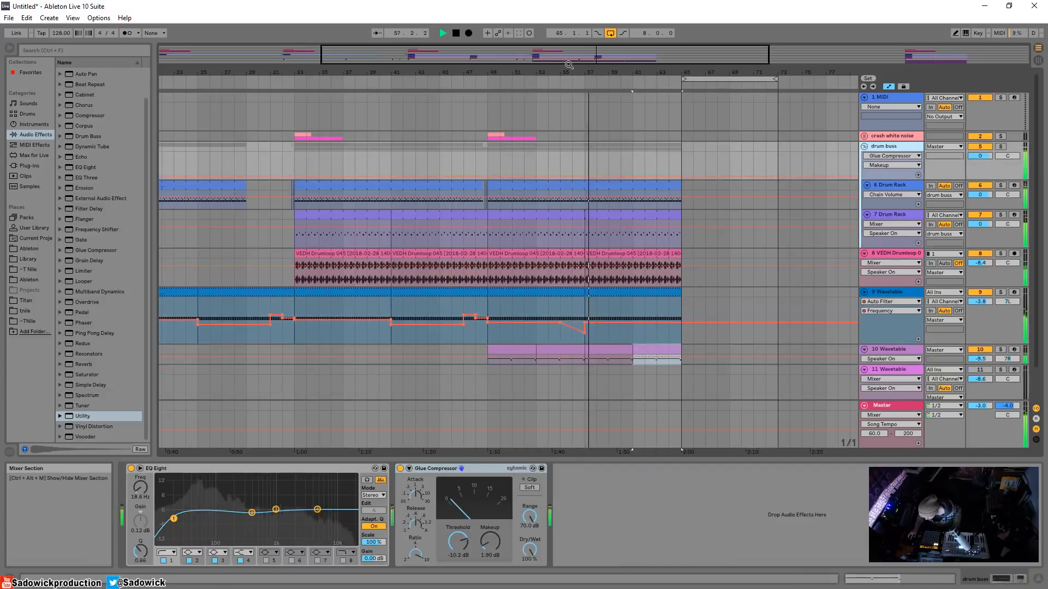
Add a Ping Pong Delay at the start of the drum buss chain and automate its dry/wet up to about 50% between bars 27 and 33.
left_click_drag(601, 72, 600, 60)
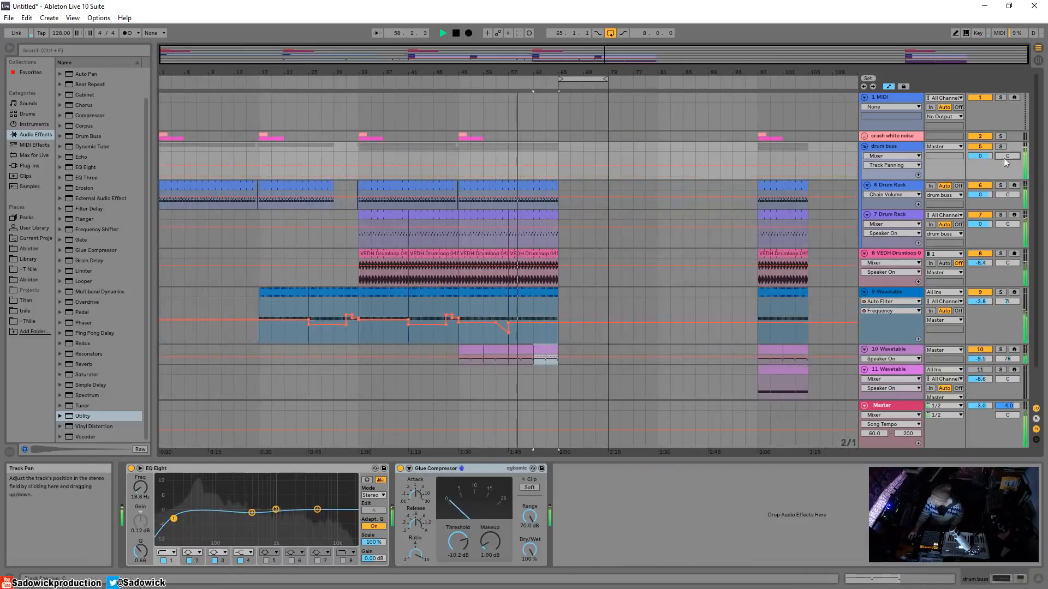
left_click_drag(96, 333, 176, 532)
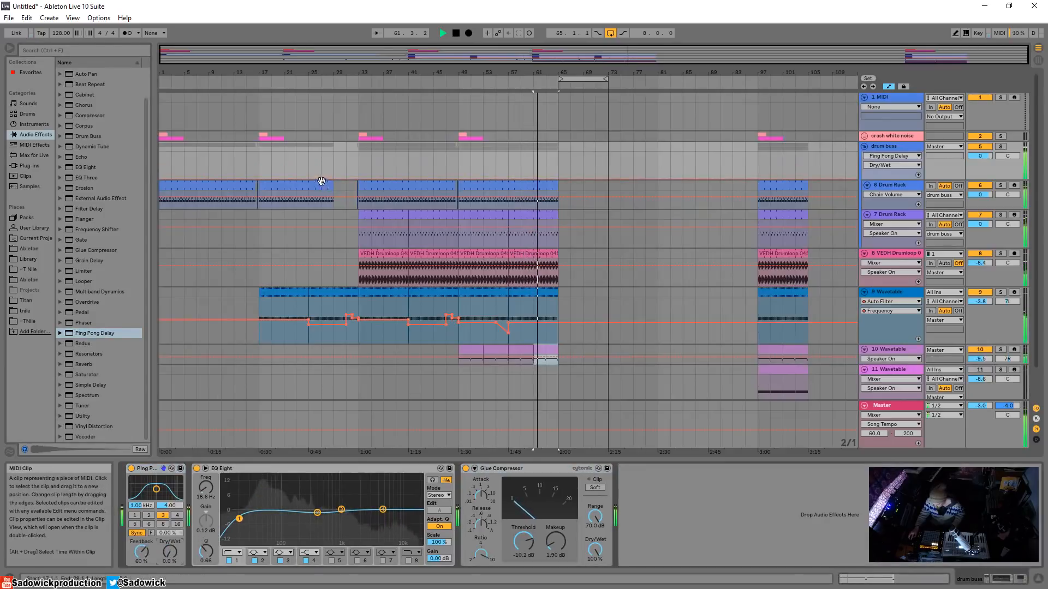
mouse_move(321, 177)
left_mouse_down()
mouse_move(359, 173)
mouse_move(330, 174)
mouse_move(334, 165)
left_mouse_up()
left_click(315, 84)
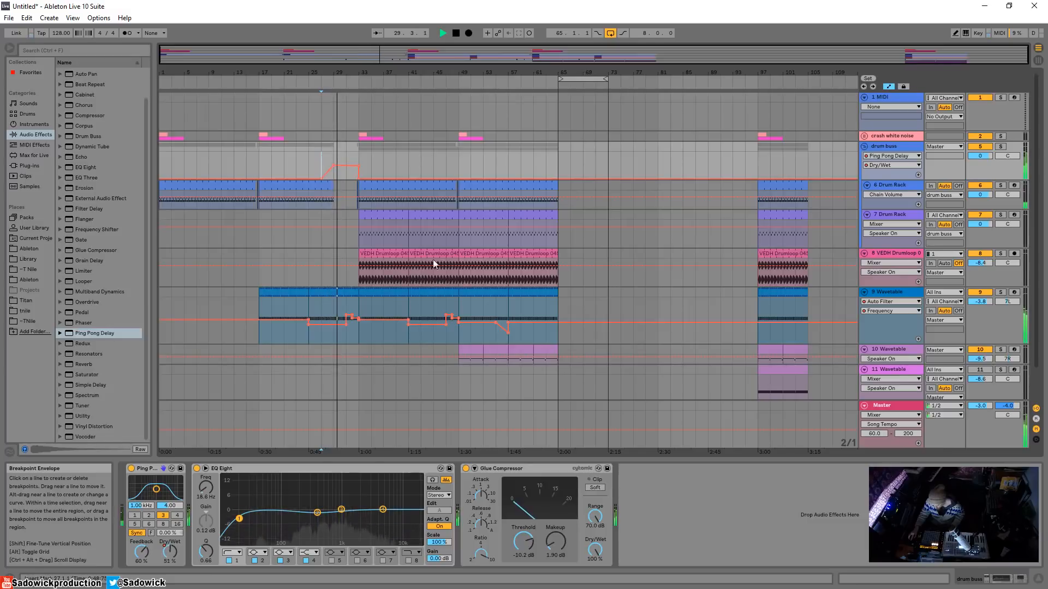
Set the Ping Pong Delay's feedback to 80% and its band-pass to about 2.42 kHz, and play the drum fill.
left_click(141, 552)
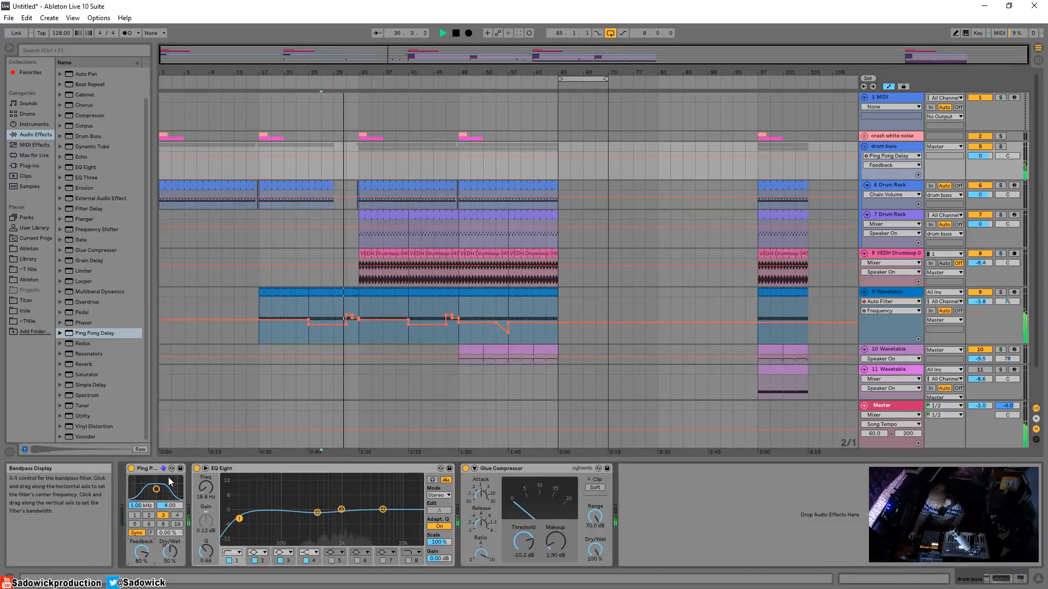
left_click(328, 81)
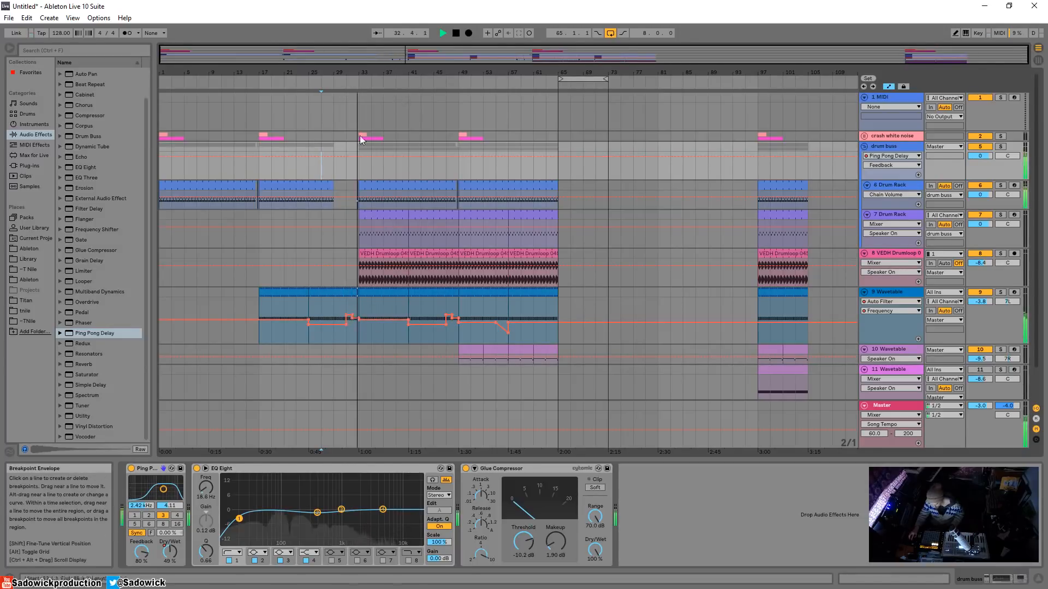
Raise 9 Wavetable's filter frequency envelope to about 1.67 kHz at bar 57 and hold that level to the end of the clip.
left_click_drag(361, 68, 300, 131)
left_click_drag(245, 303, 256, 306)
left_click(277, 306)
left_click_drag(451, 71, 323, 39)
left_click(467, 313)
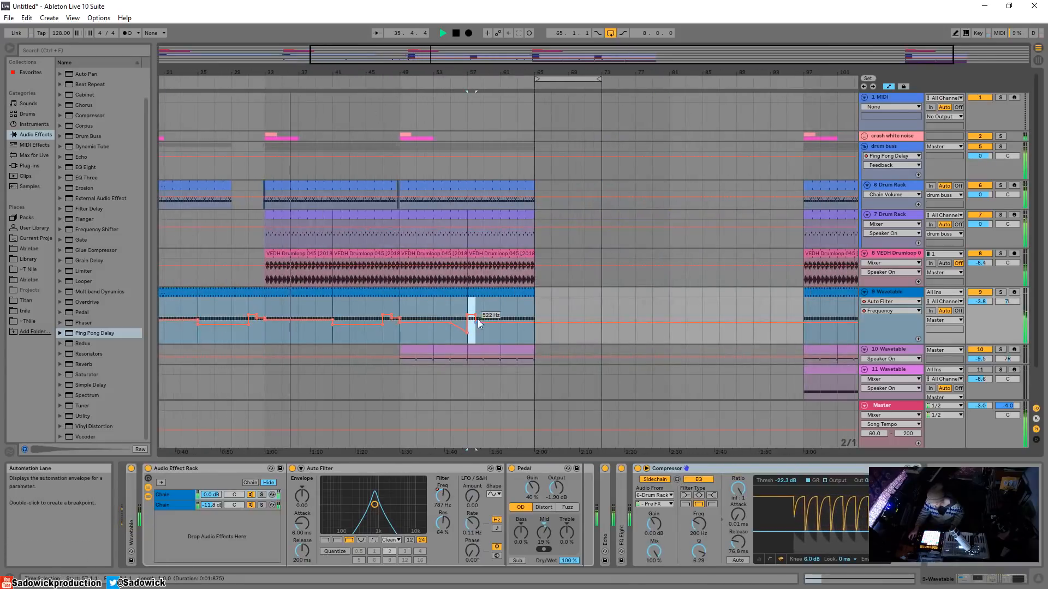
left_click_drag(476, 72, 454, 273)
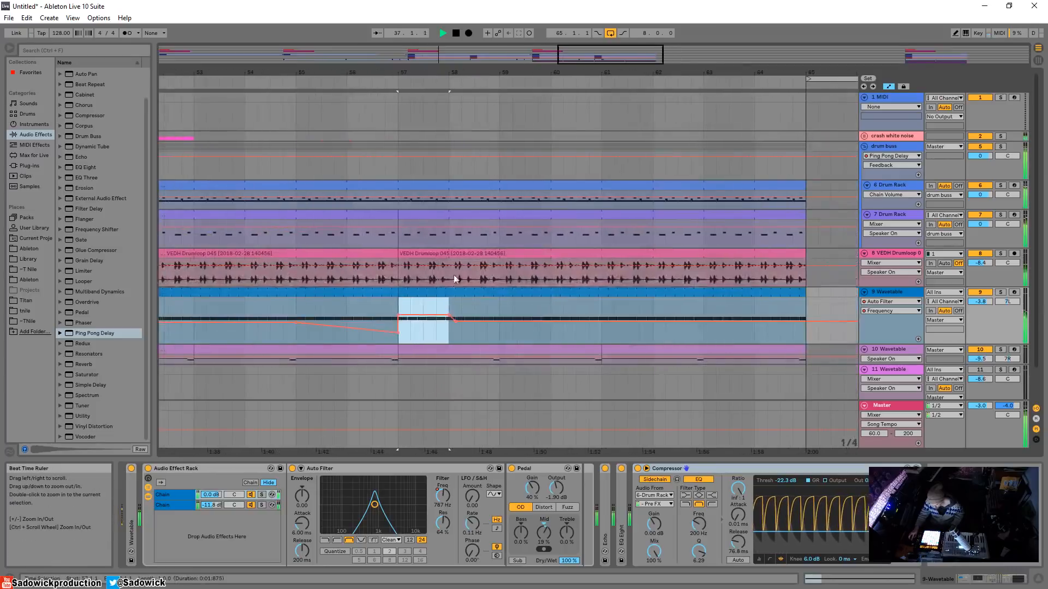
left_click(456, 321)
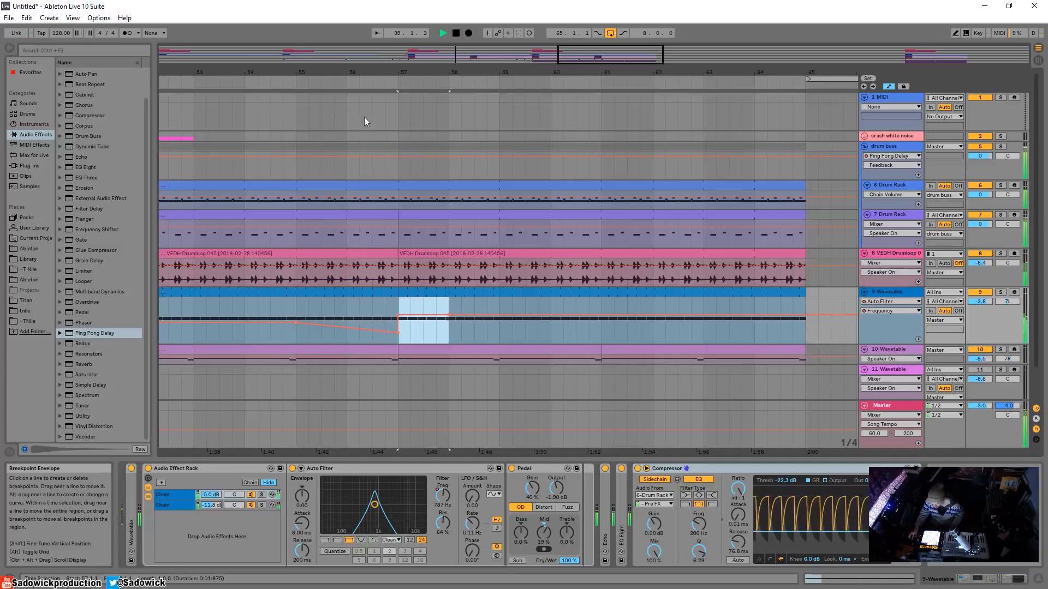
Play the filter transition from bar 55, briefly soloing 9 Wavetable, and check the envelope value after bar 58.
left_click(296, 83)
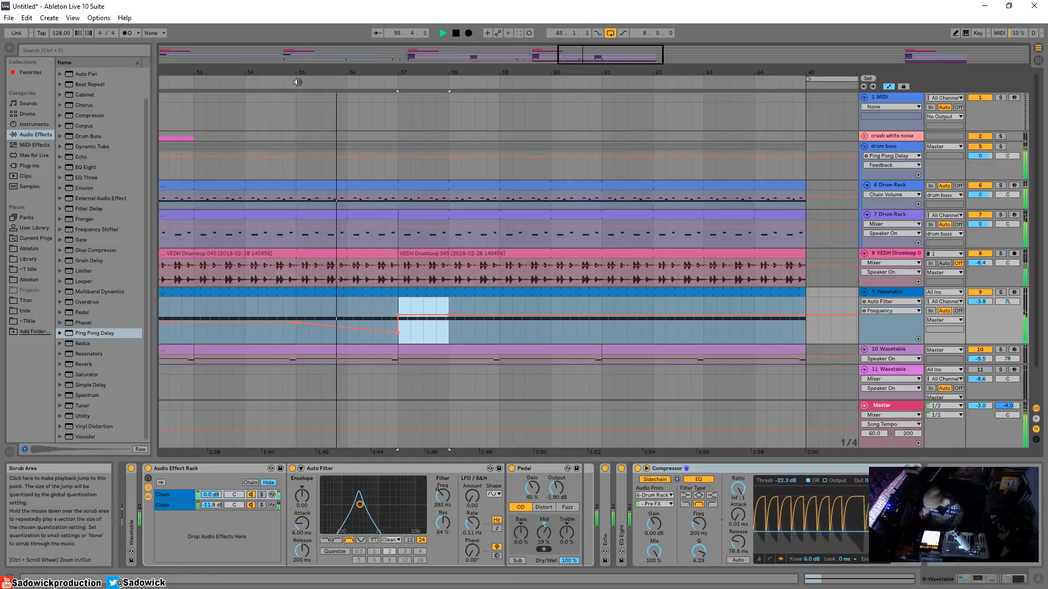
left_click(1001, 293)
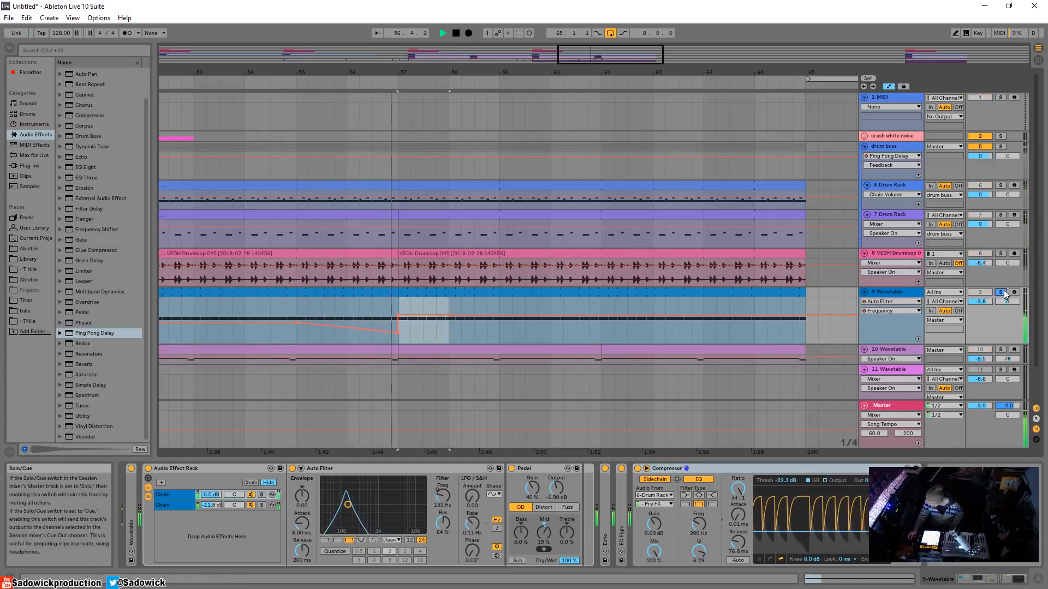
left_click(1001, 292)
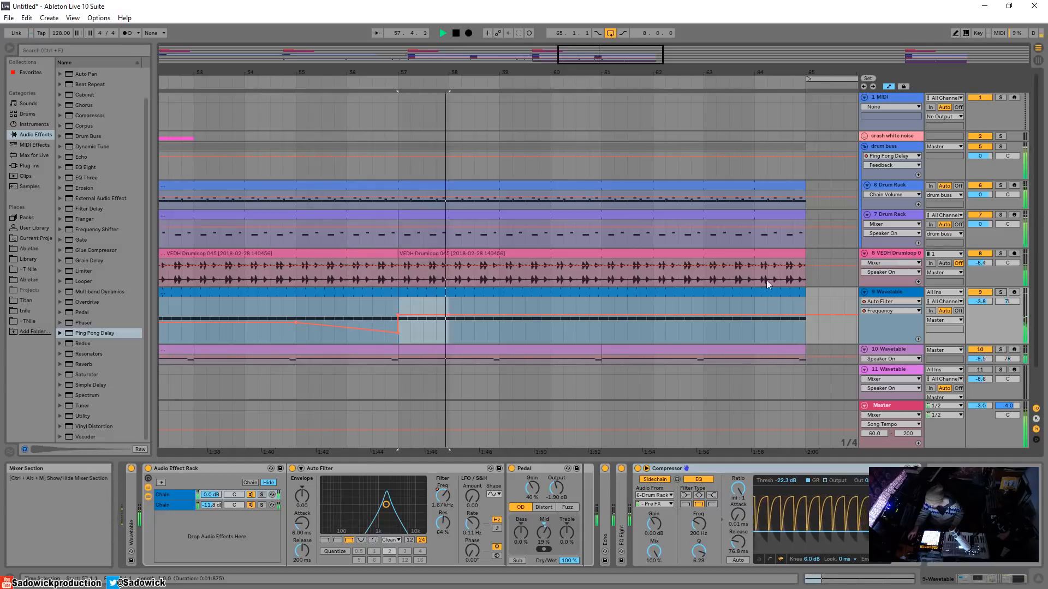
left_click(448, 316)
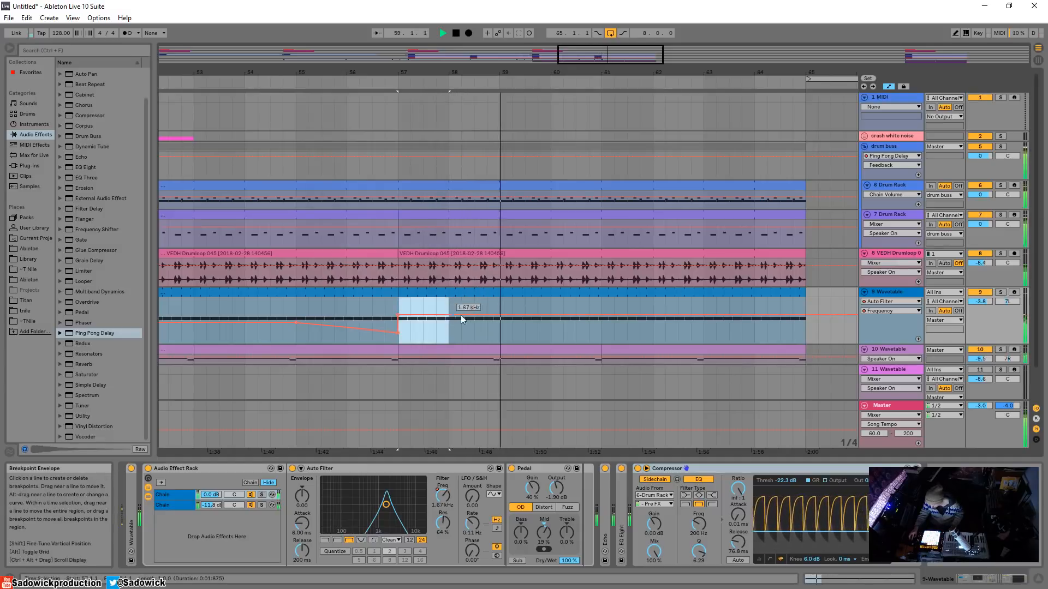
Insert a second Compressor before 9 Wavetable's sidechain compressor, with makeup gain off and the threshold at about -18.7 dB.
left_click_drag(534, 72, 407, 38)
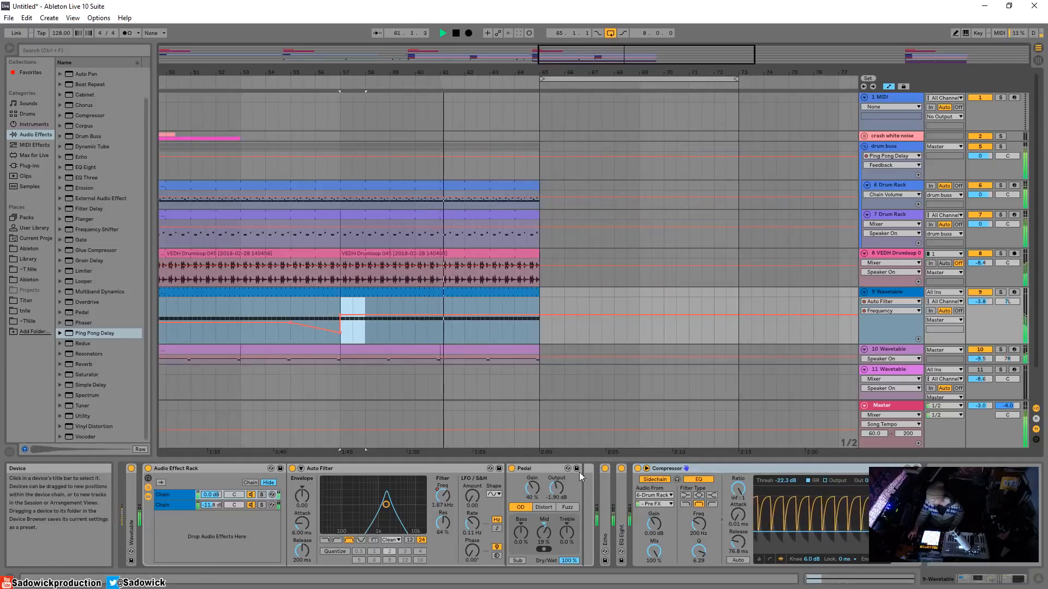
double_click(190, 467)
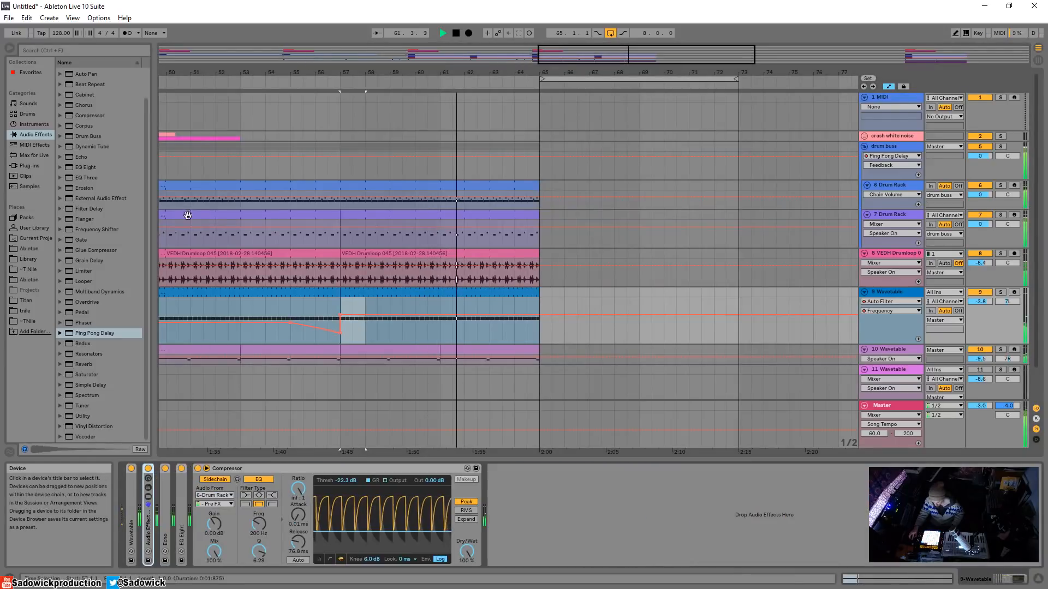
left_click(83, 116)
left_click_drag(305, 487, 189, 532)
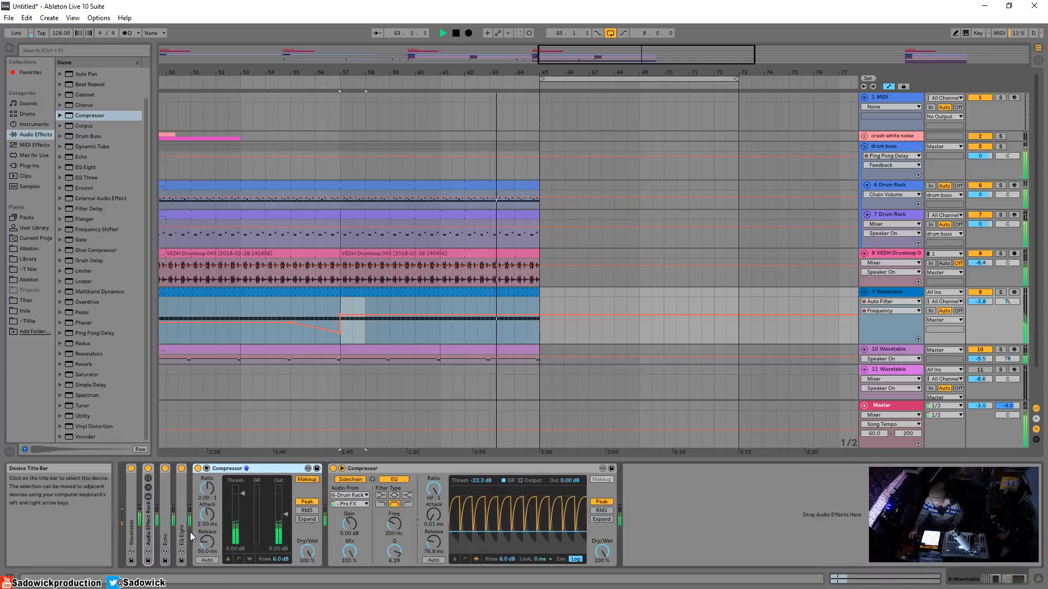
left_click(308, 479)
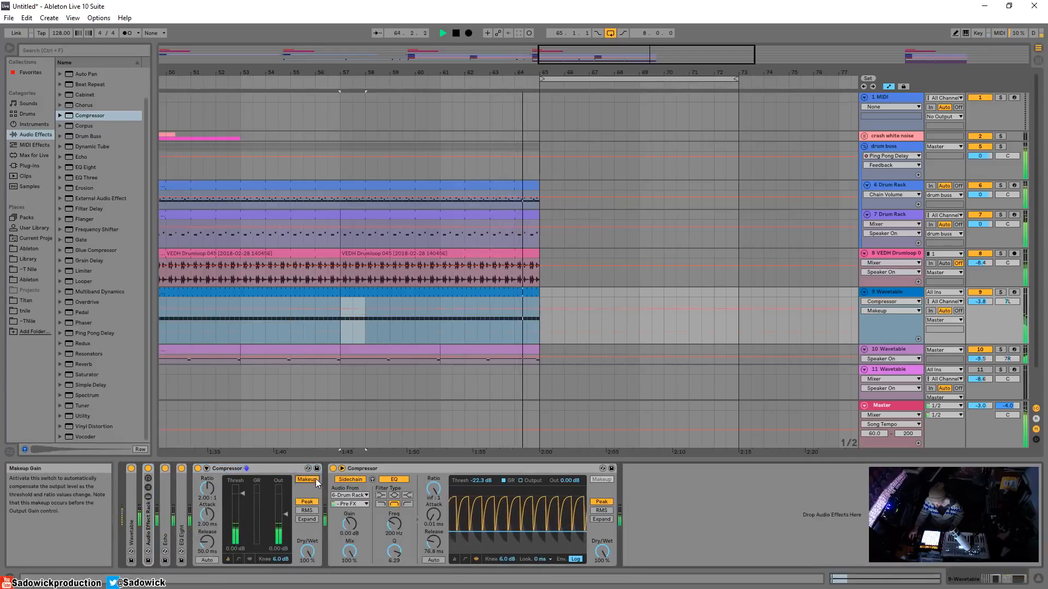
left_click_drag(244, 496, 243, 521)
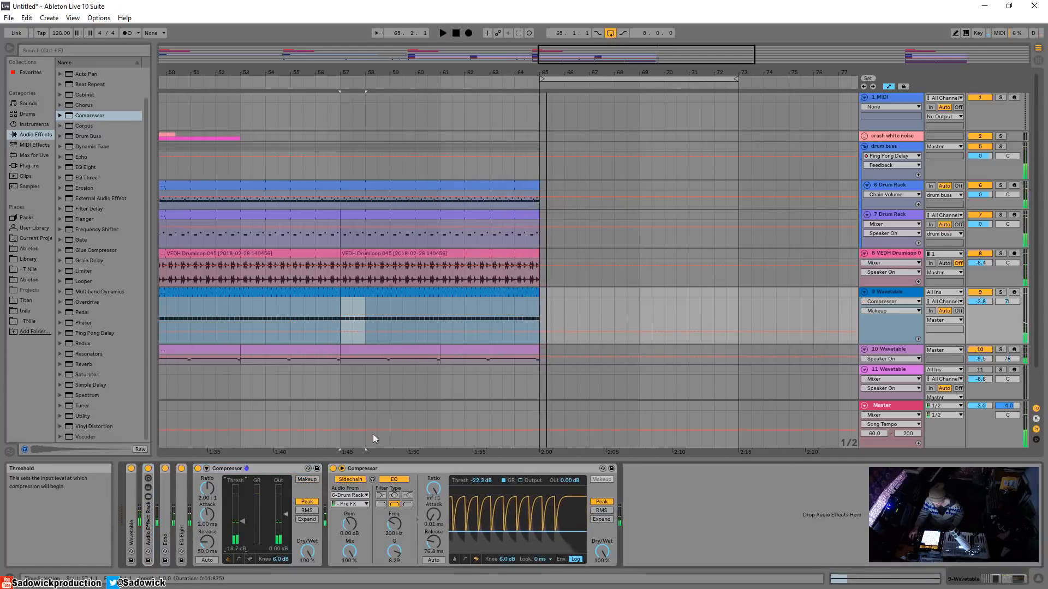
Set the first Compressor's threshold to -25.5 dB and output gain to 6.94 dB, and audition the 9 Wavetable track in solo.
left_click_drag(242, 521, 206, 525)
left_click_drag(285, 514, 284, 509)
left_click(293, 84)
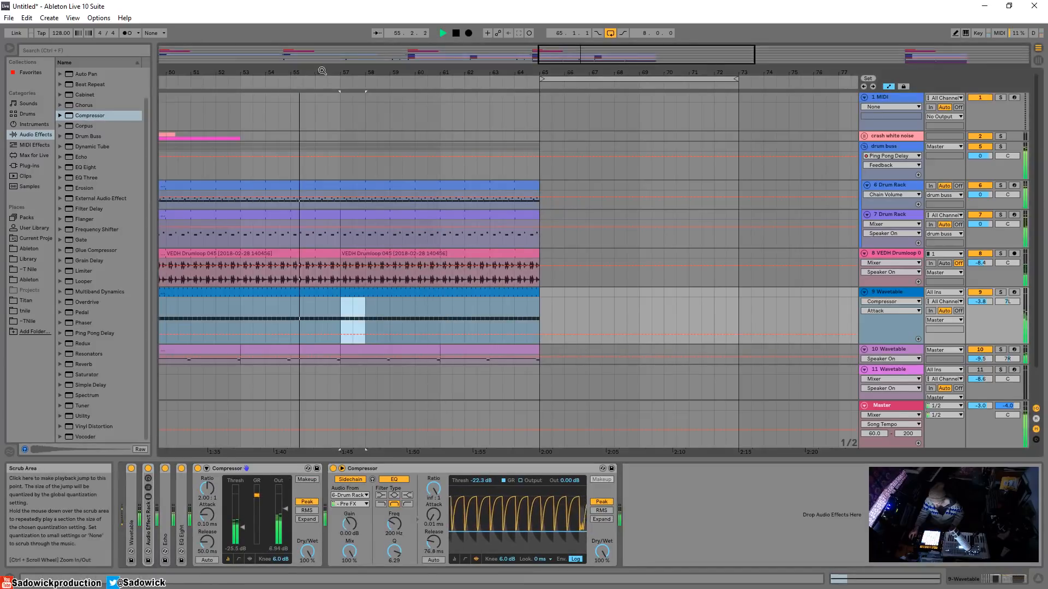
left_click_drag(318, 72, 534, 68)
left_click(1000, 293)
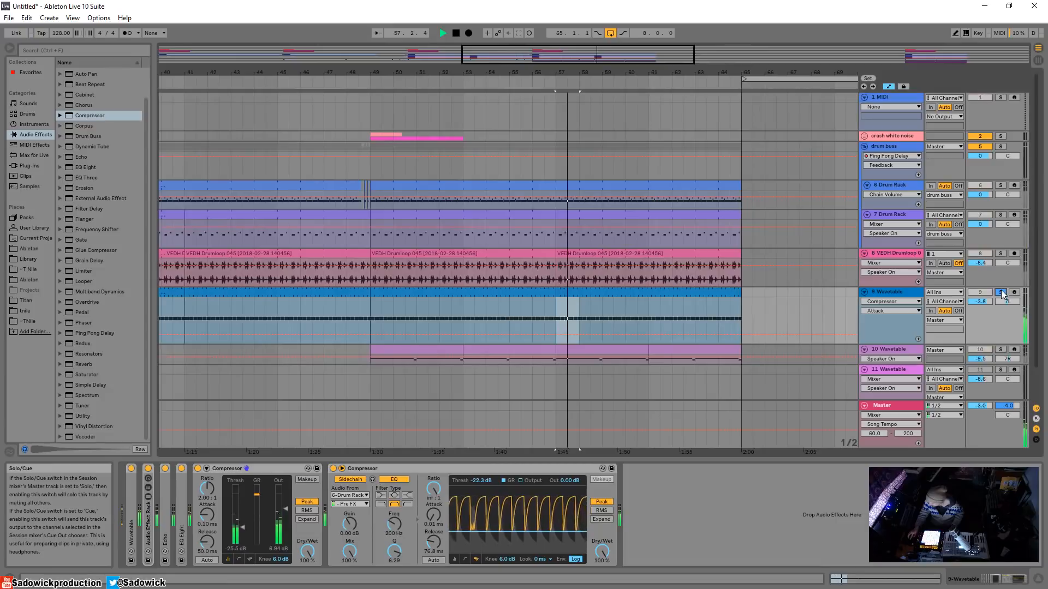
left_click(1002, 293)
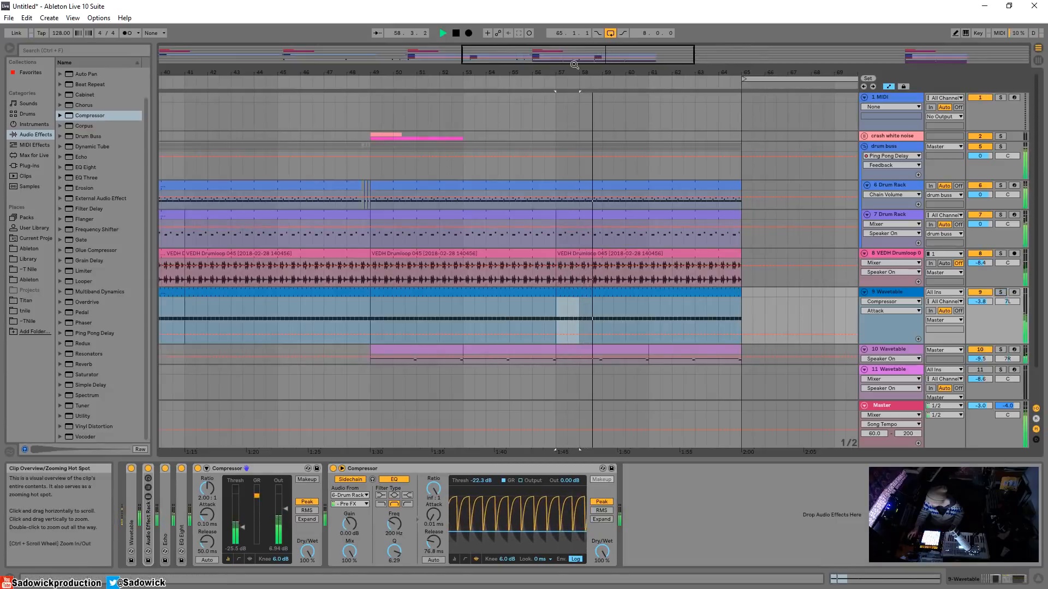
Unfold the Wavetable device on track 9 and show its Filter 1 frequency automation.
left_click_drag(574, 72, 363, 54)
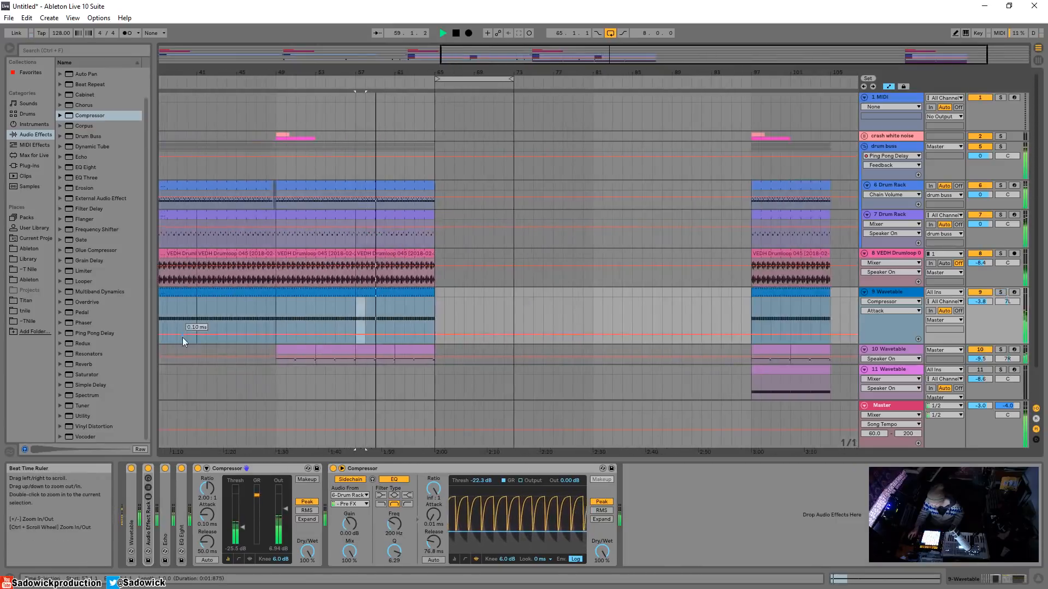
double_click(147, 525)
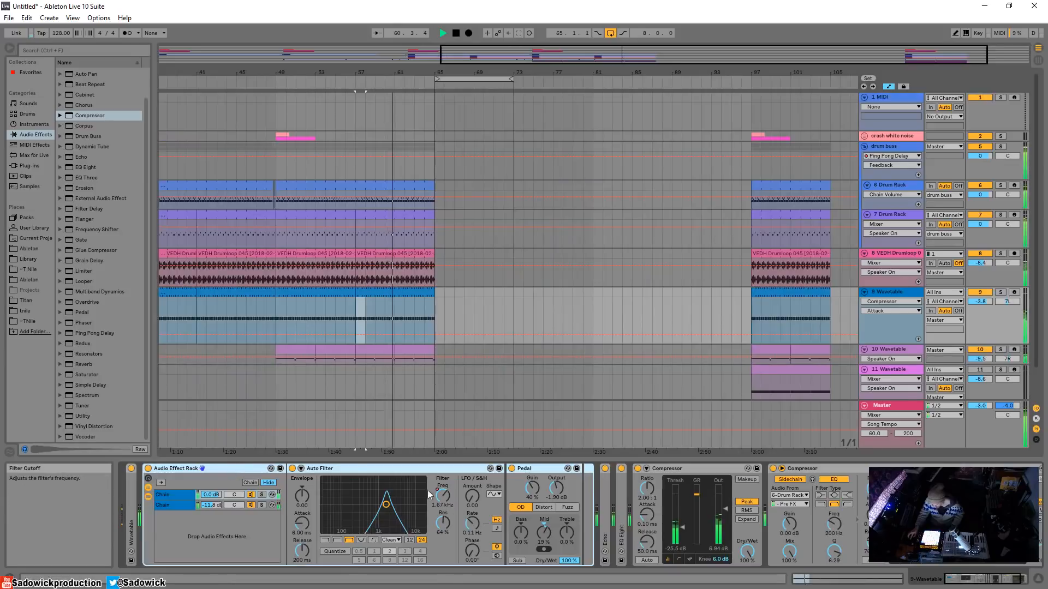
double_click(212, 467)
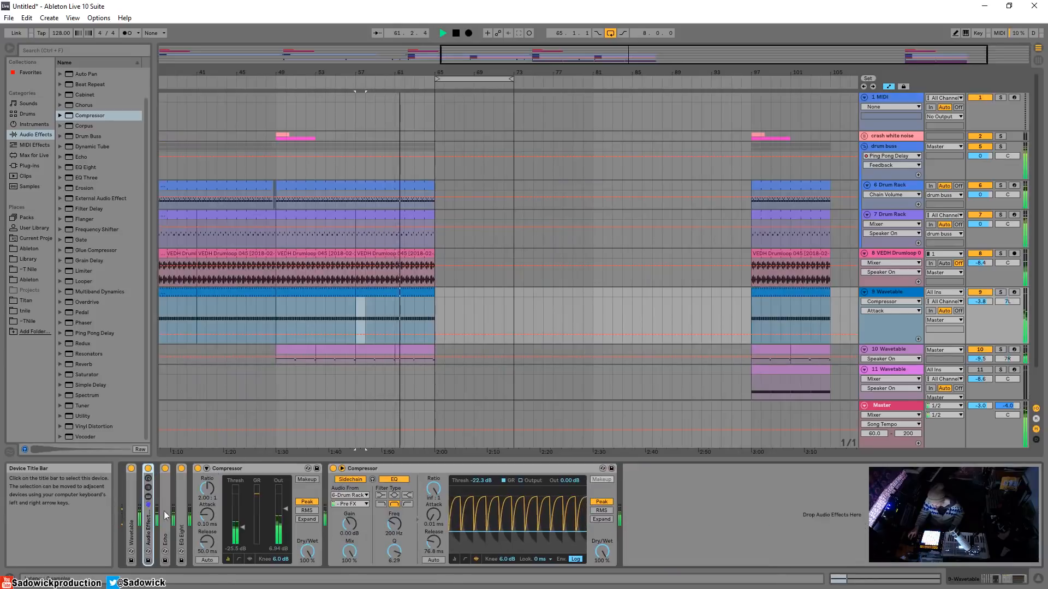
double_click(124, 497)
left_click(365, 546)
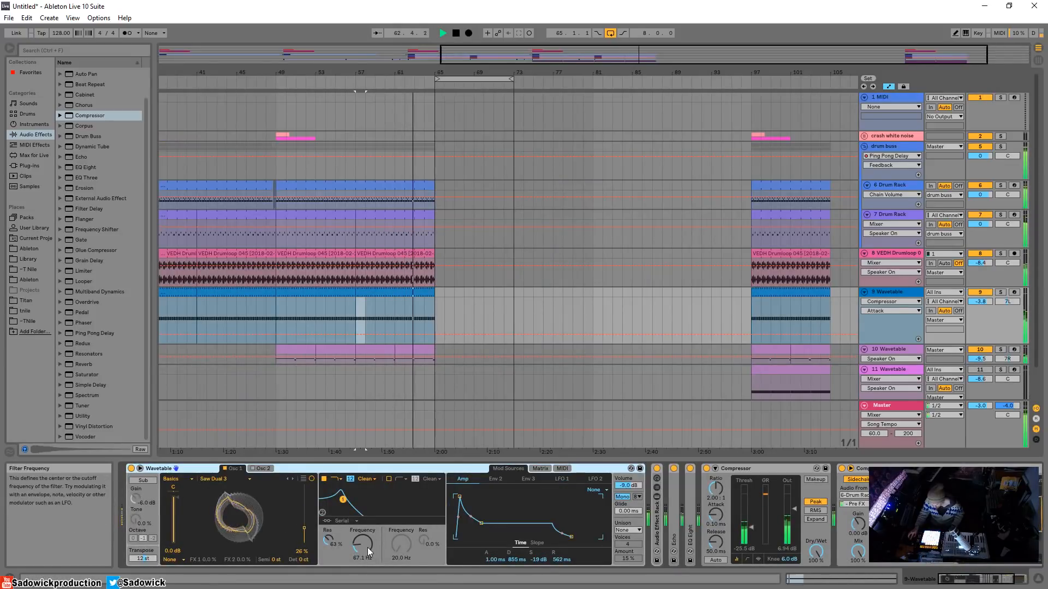
Draw raised Filter 1 frequency steps, starting at 519 Hz, across bars 29 to 31 of the 9 Wavetable track.
left_click_drag(248, 70, 467, 59)
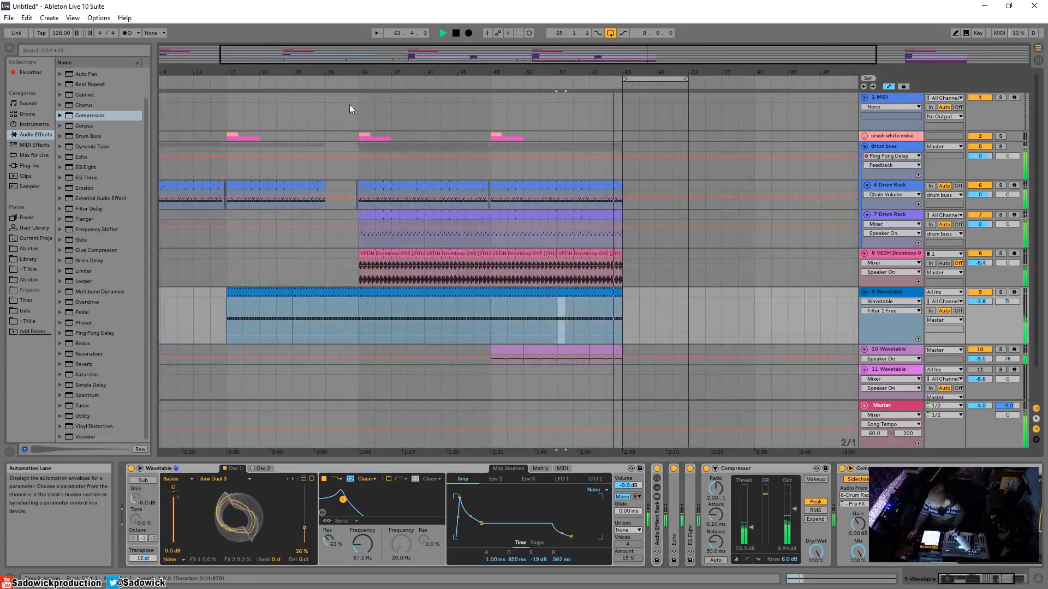
left_click(326, 83)
left_click_drag(363, 544, 363, 532)
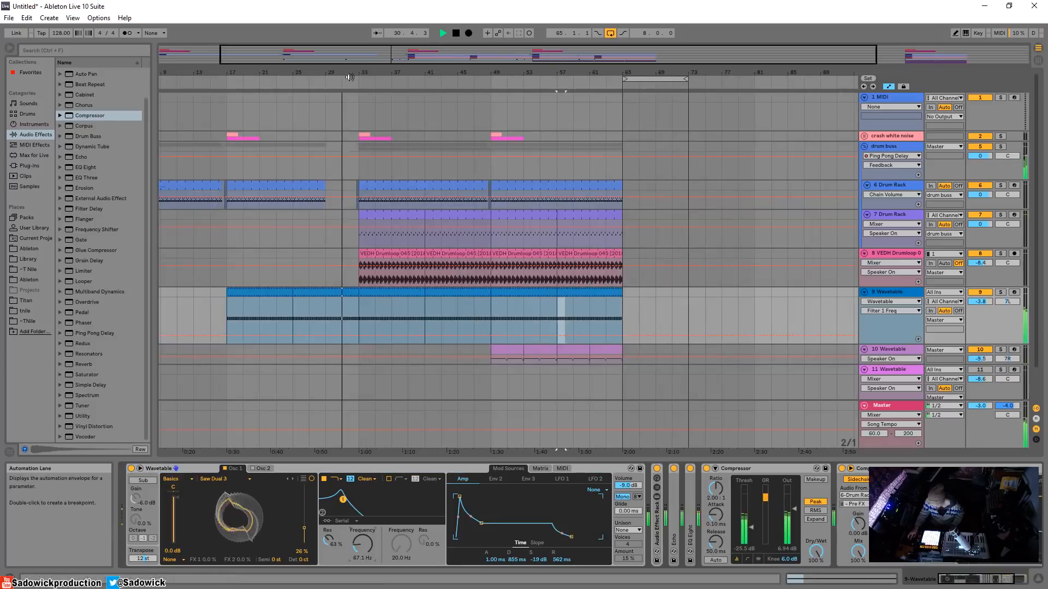
left_click(311, 82)
scroll(328, 312, "up", 2)
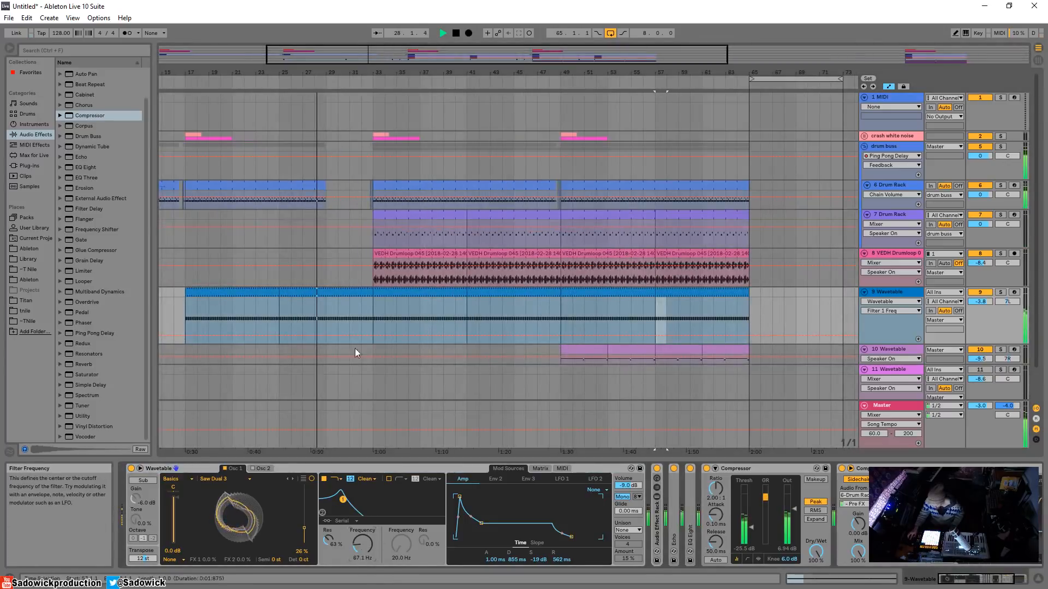
key("b")
left_click(339, 322)
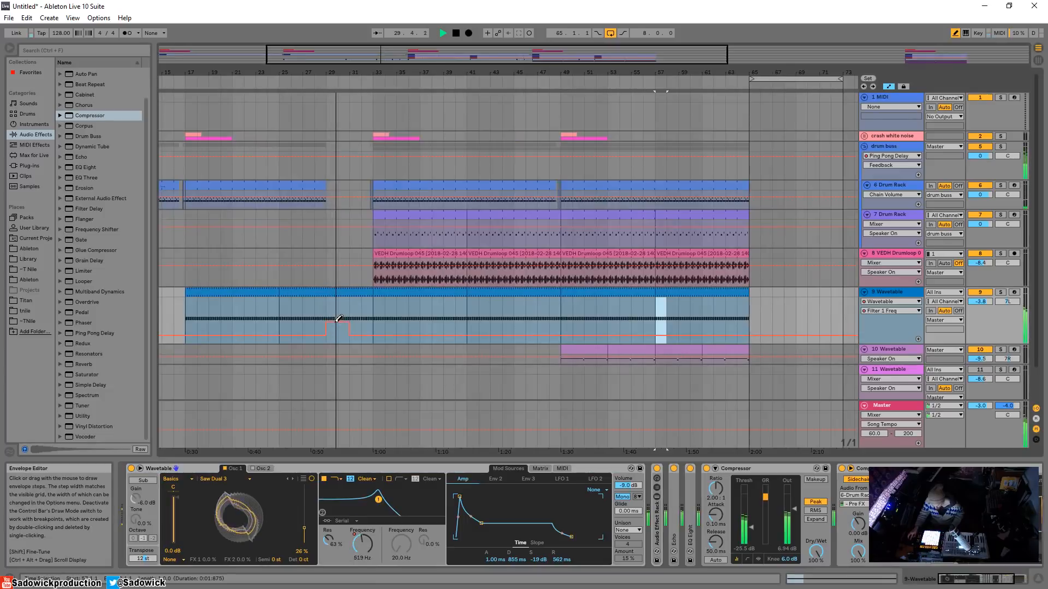
left_click(347, 312)
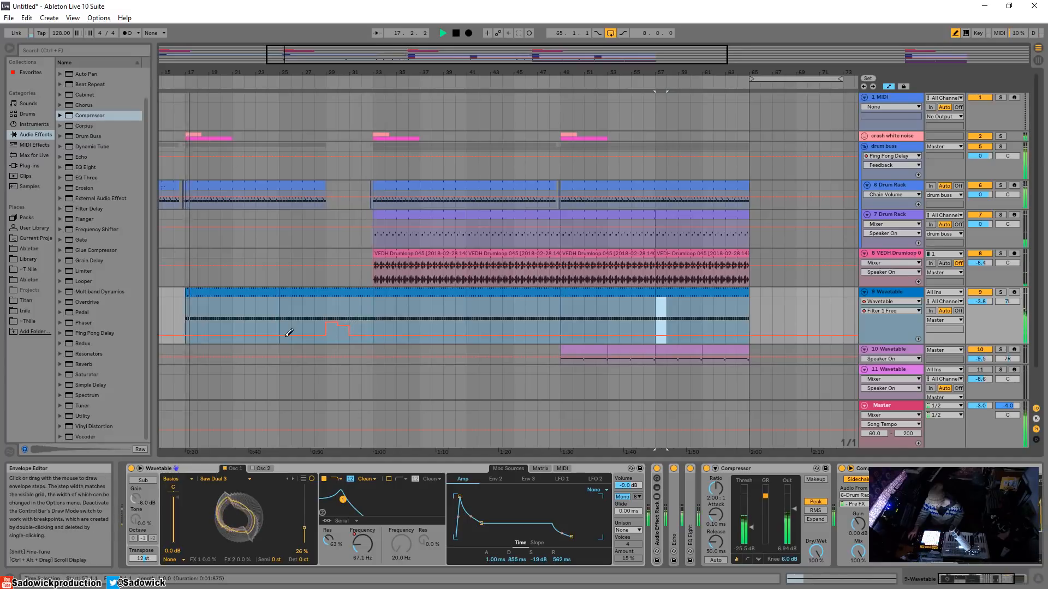
Lower the Filter 1 frequency to 20 Hz around bar 17, and remove breakpoints so it ramps smoothly to bar 25 without the raised steps.
left_click_drag(205, 347, 180, 340)
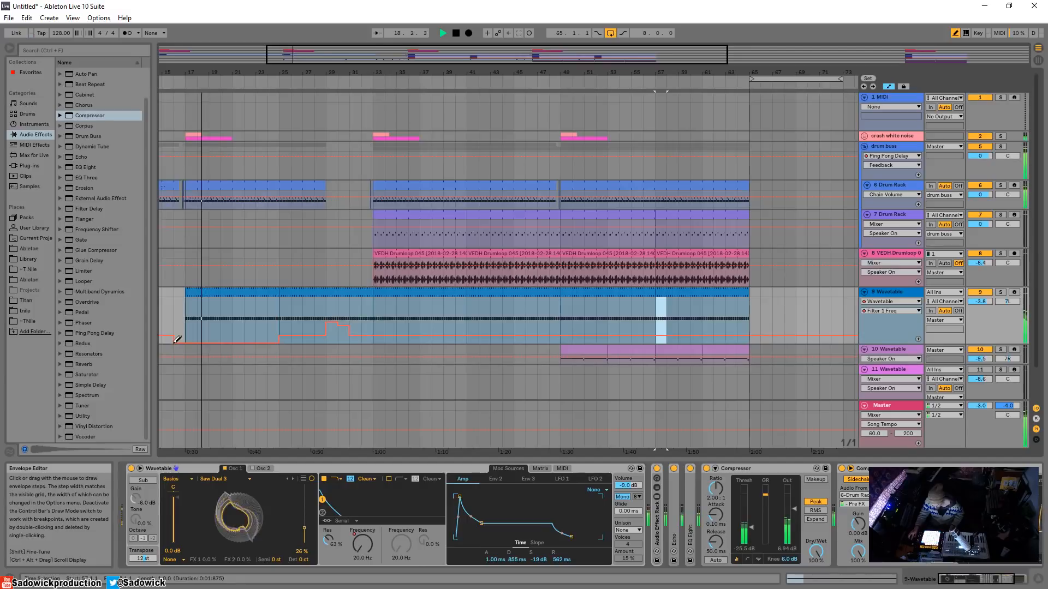
key("b")
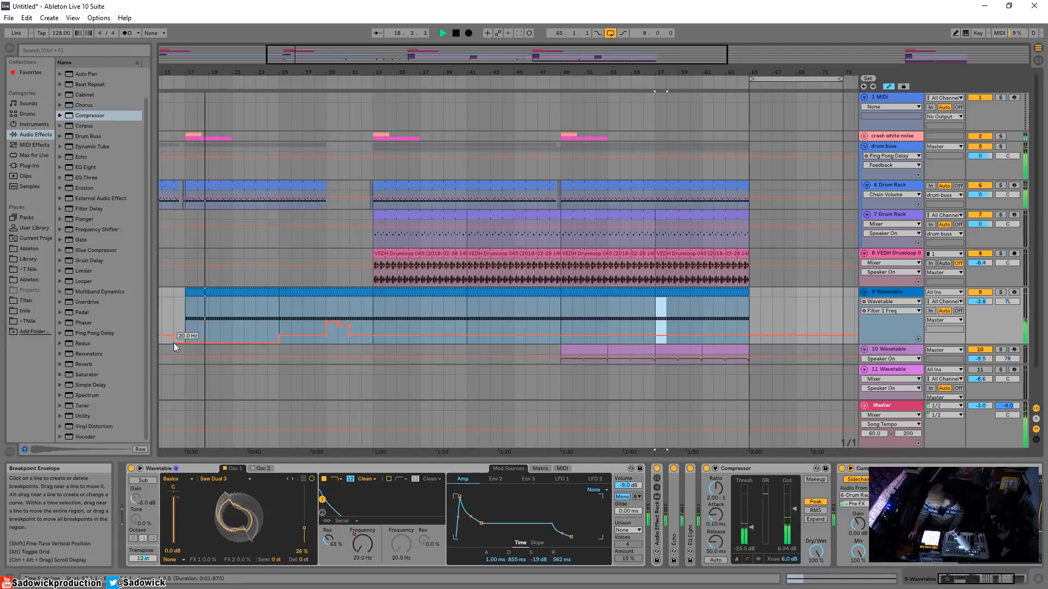
left_click(278, 343)
left_click(326, 323)
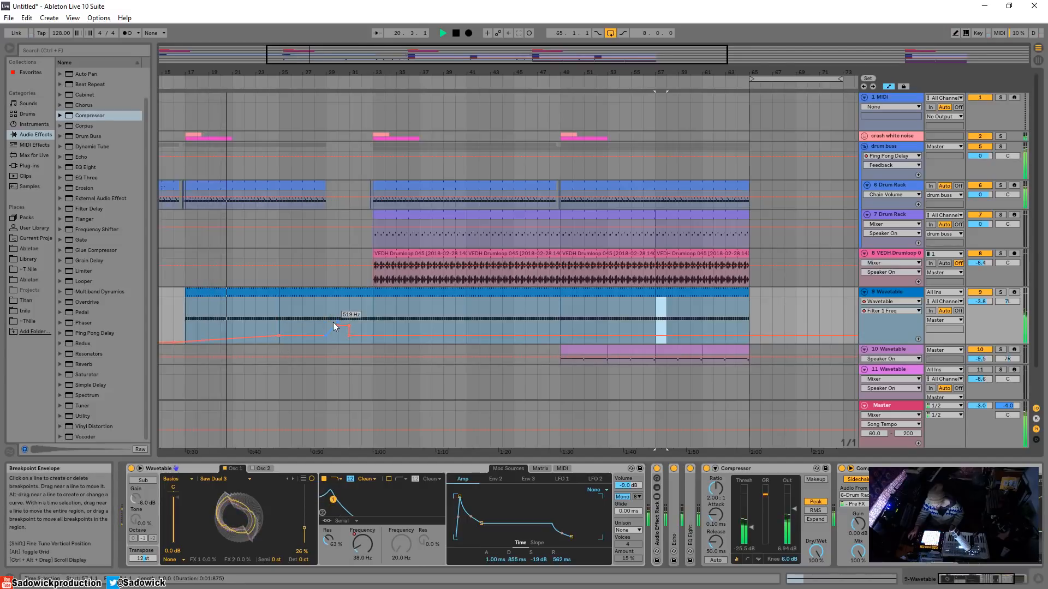
left_click(335, 325)
left_click(349, 326)
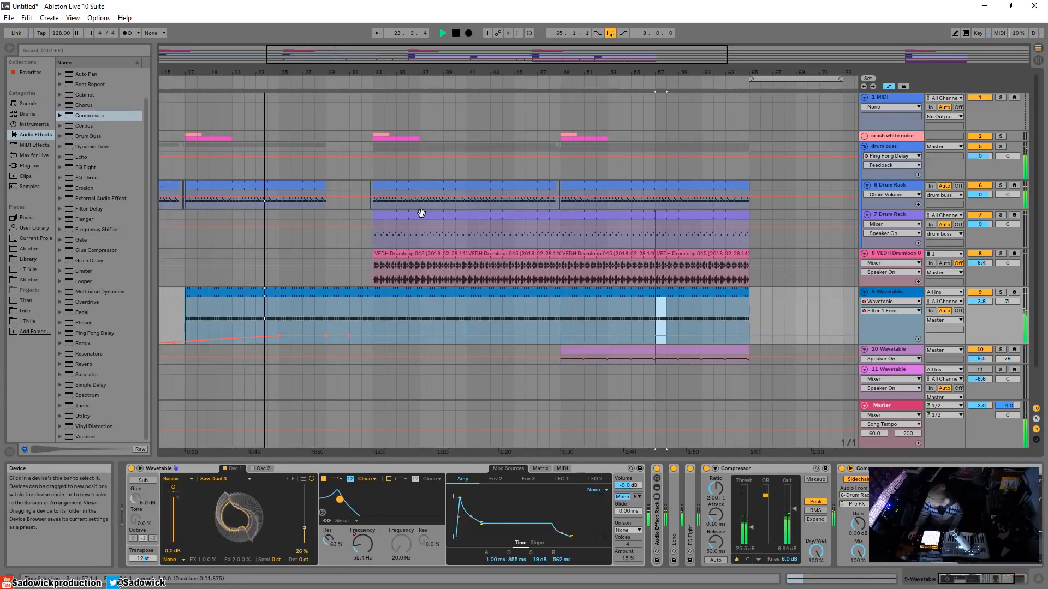
Replace the first Compressor on the 9 Wavetable track with a Utility placed before the sidechained Compressor, and show the Utility's gain automation.
left_click(363, 117)
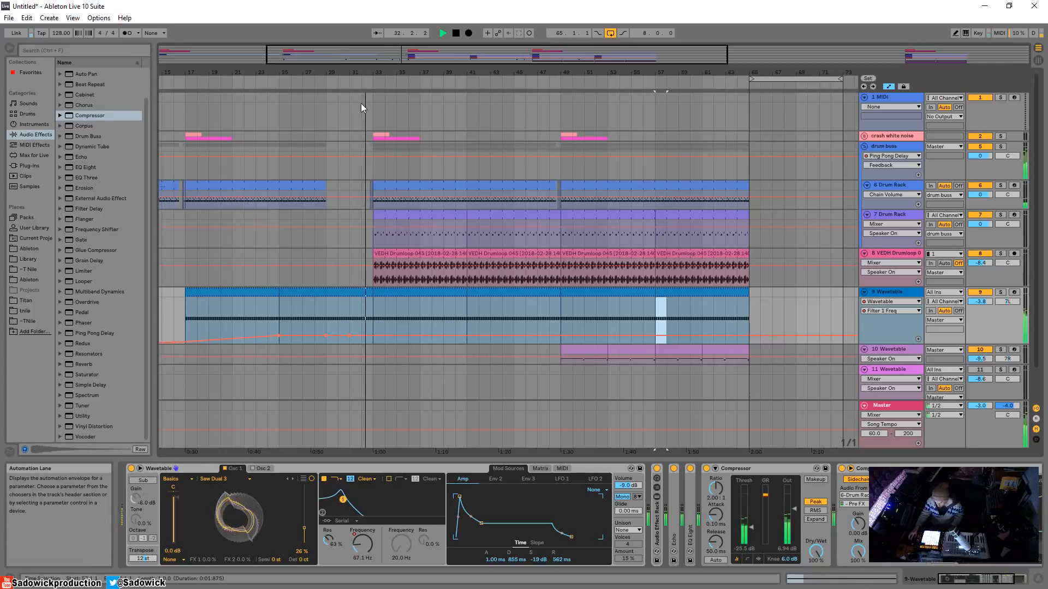
left_click_drag(366, 73, 240, 77)
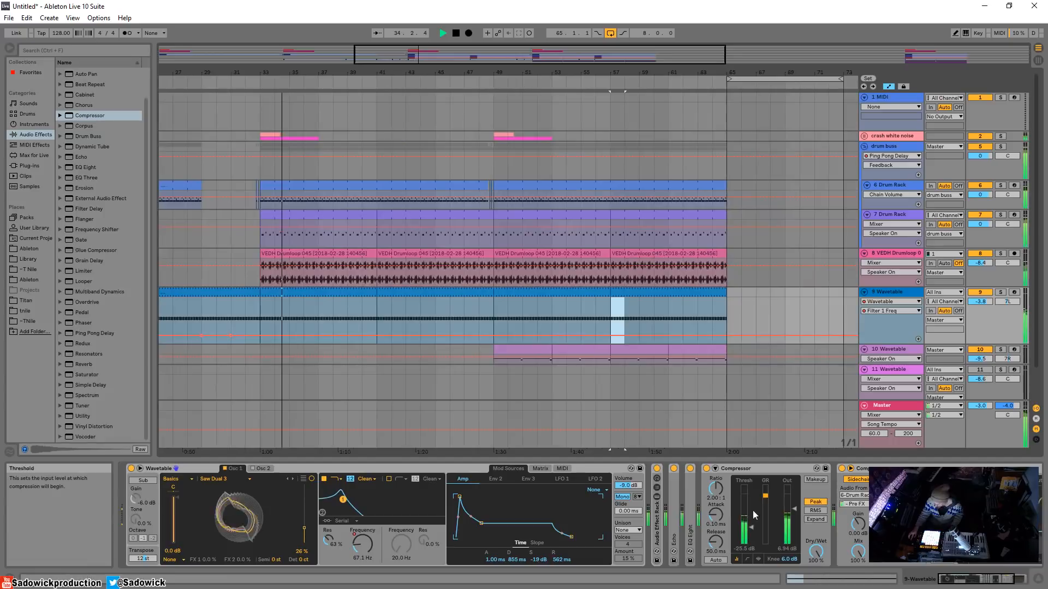
right_click(756, 469)
left_click(765, 473)
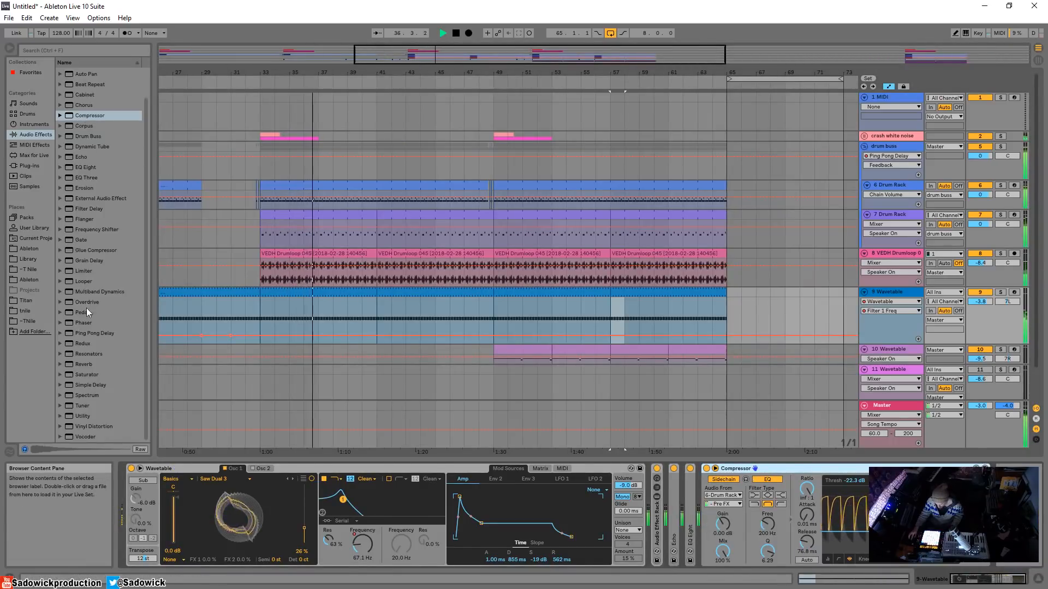
left_click(87, 417)
left_click_drag(87, 417, 698, 532)
left_click(761, 514)
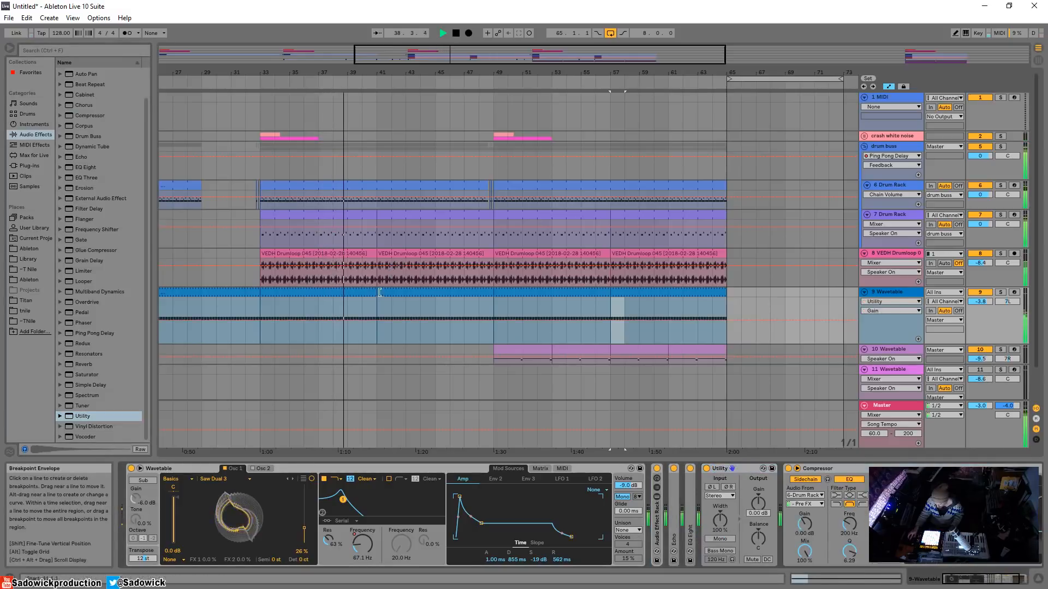
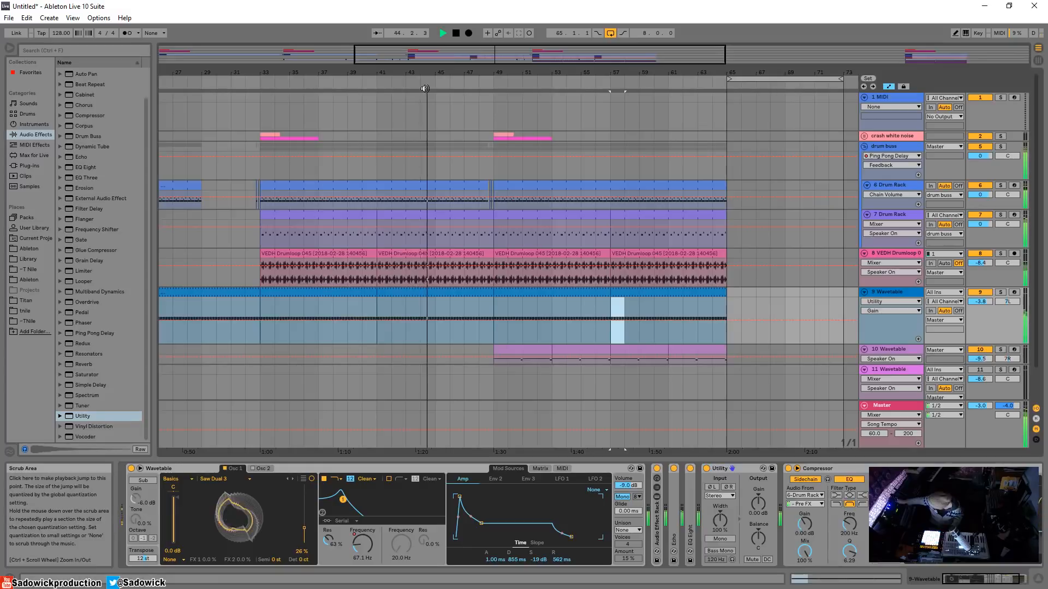
Set the 9 Wavetable track's volume to -2.5 dB, shift its panning slightly further left, and stop playback.
left_click(980, 302)
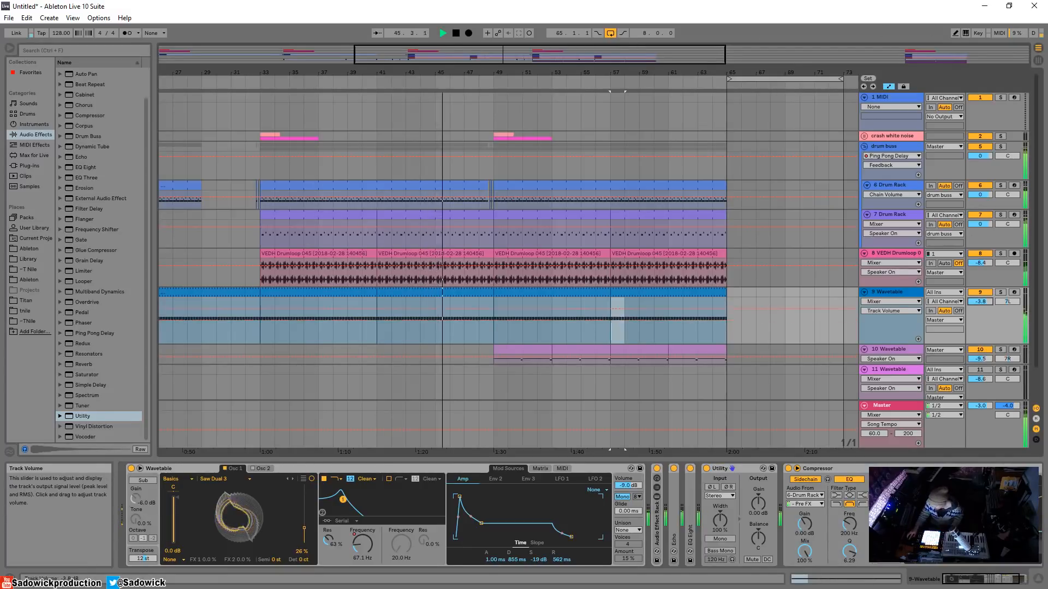
left_click_drag(993, 301, 994, 303)
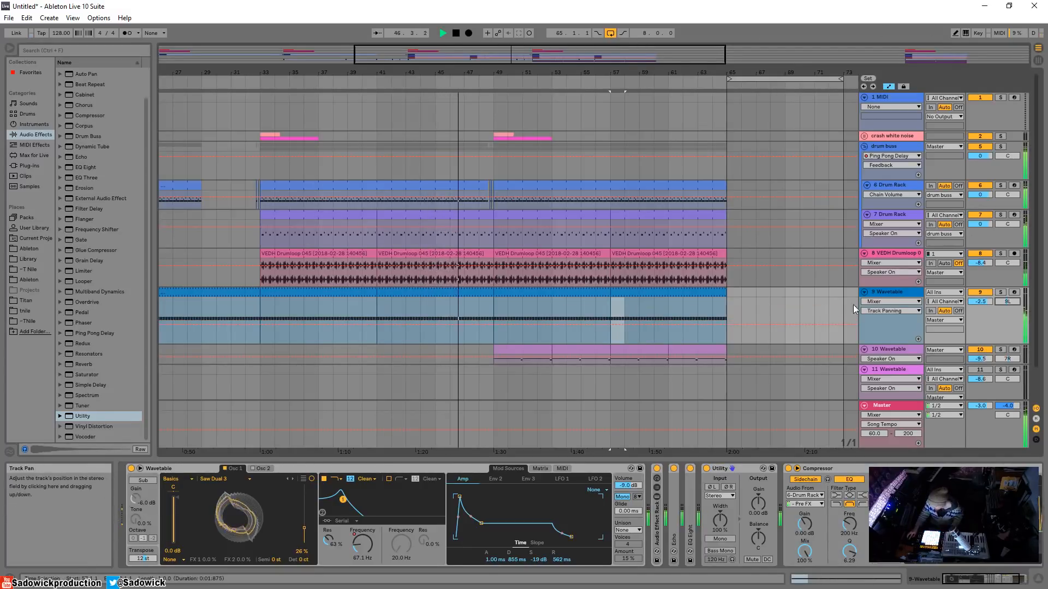
left_click(914, 352)
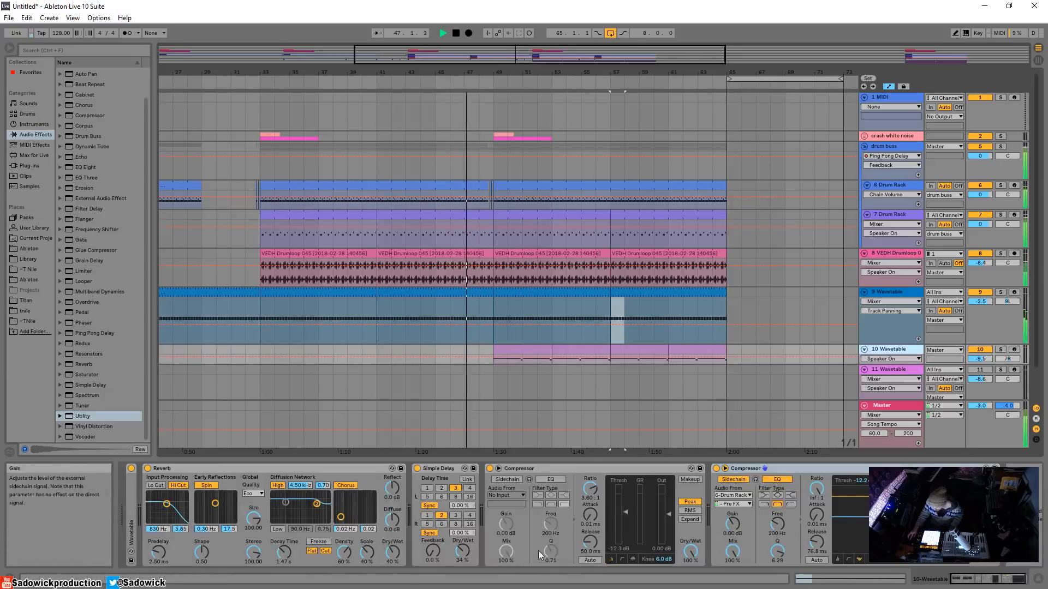
key("space")
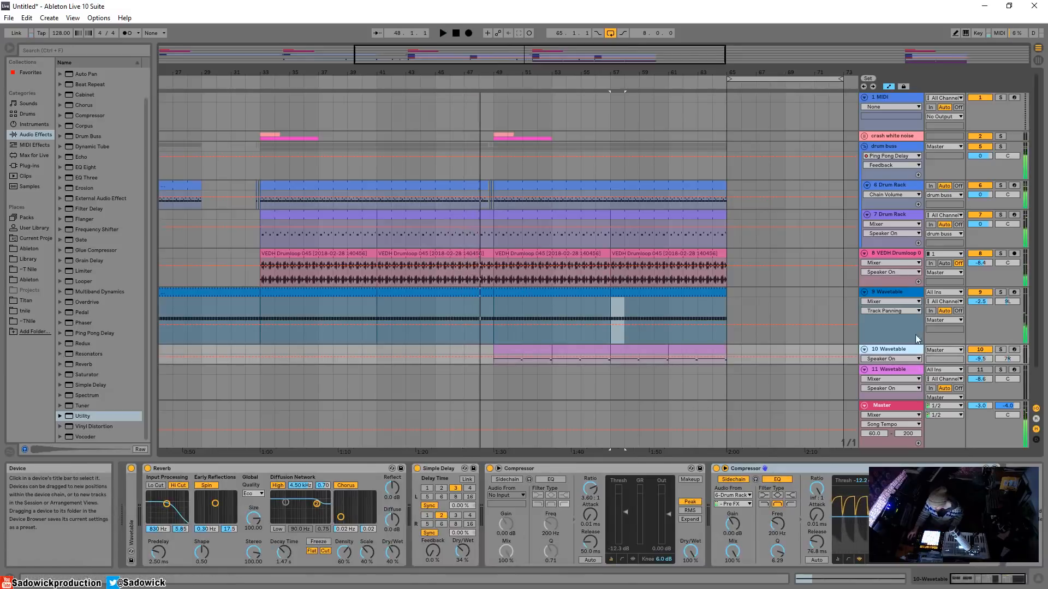
Raise the Utility gain automation on the 9 Wavetable track to about 5.95 dB from bar 47 to bar 49.
left_click(906, 293)
left_click(754, 502)
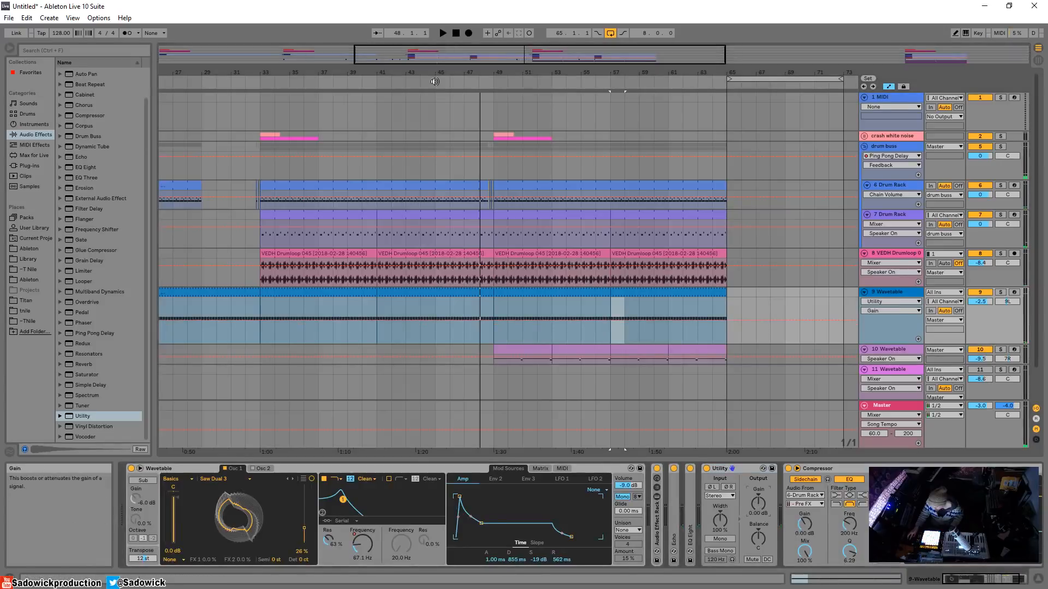
left_click(457, 86)
left_click_drag(464, 73, 463, 136)
left_click_drag(456, 318, 523, 319)
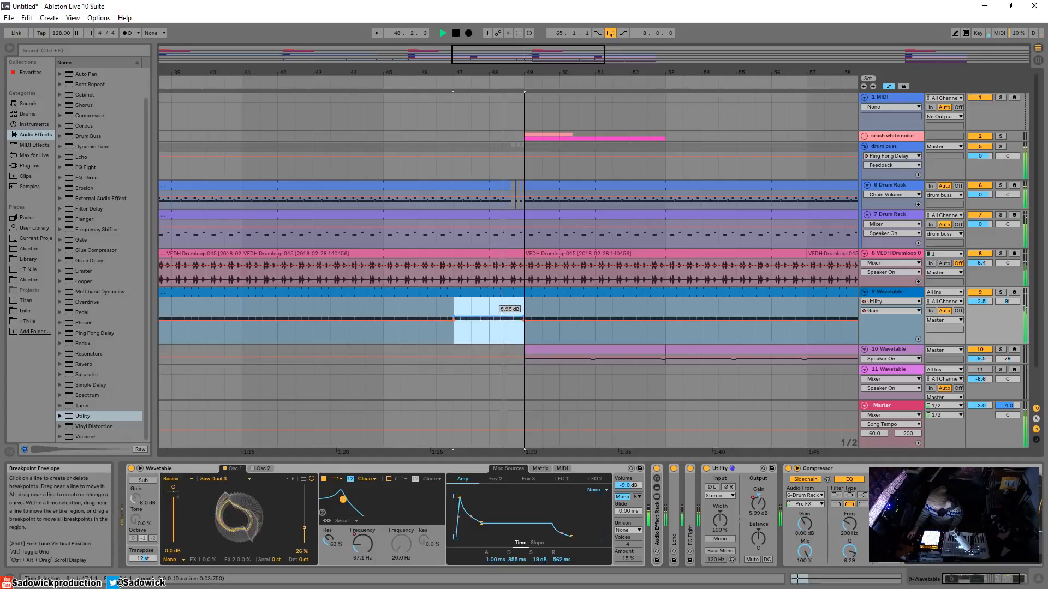
left_click_drag(515, 327, 514, 330)
Raise the Utility gain automation on the 9 Wavetable track to 6.20 dB from bar 57 to bar 65.
left_click_drag(564, 73, 357, 46)
left_click(472, 84)
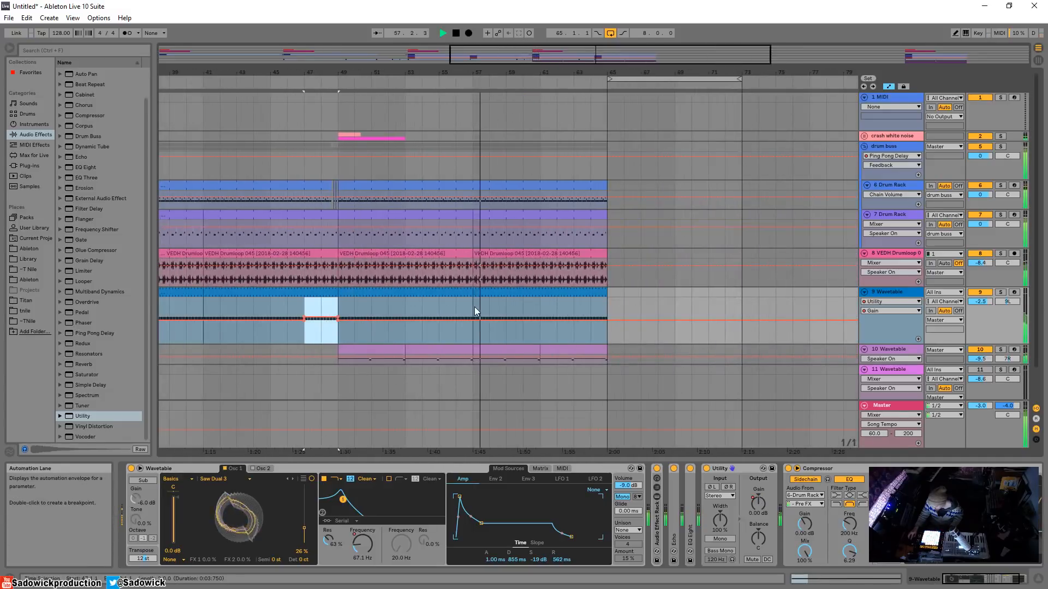
left_click_drag(473, 308, 606, 317)
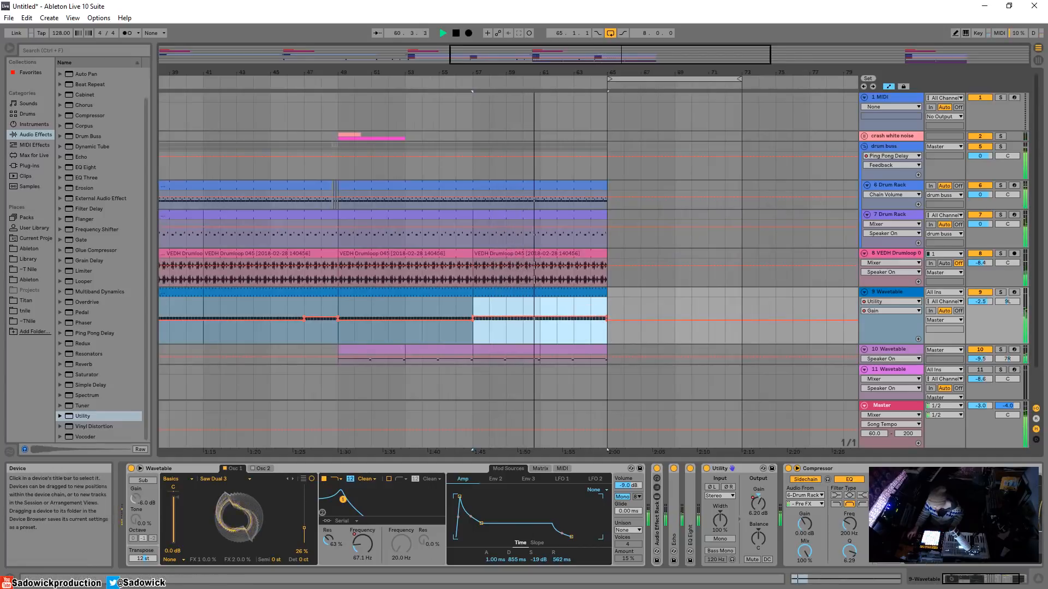
Fold the Wavetable device and show the rack's Auto Filter frequency automation on the 9 Wavetable track.
double_click(160, 469)
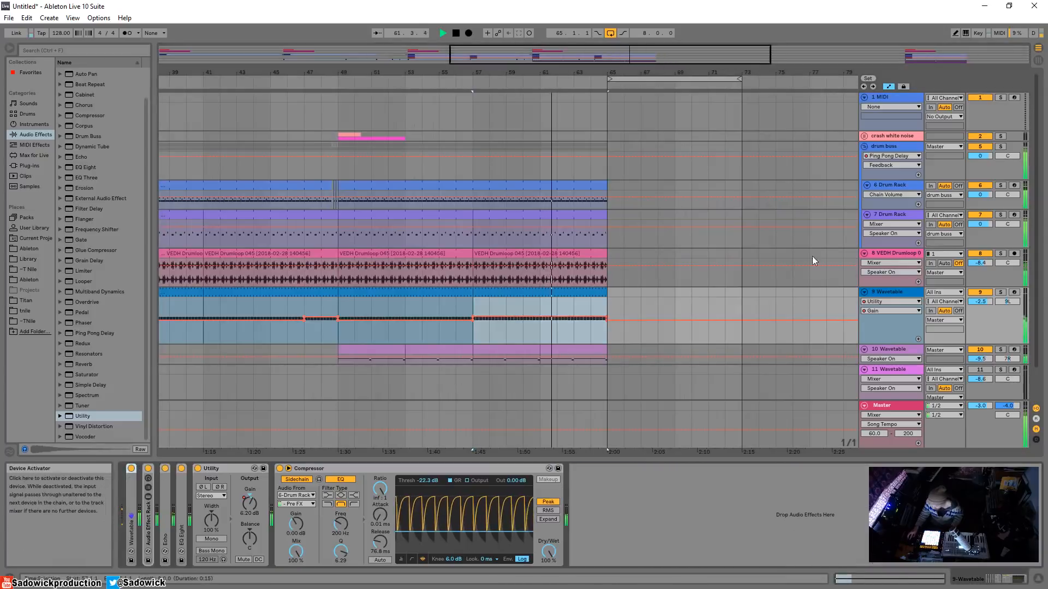
left_click(889, 302)
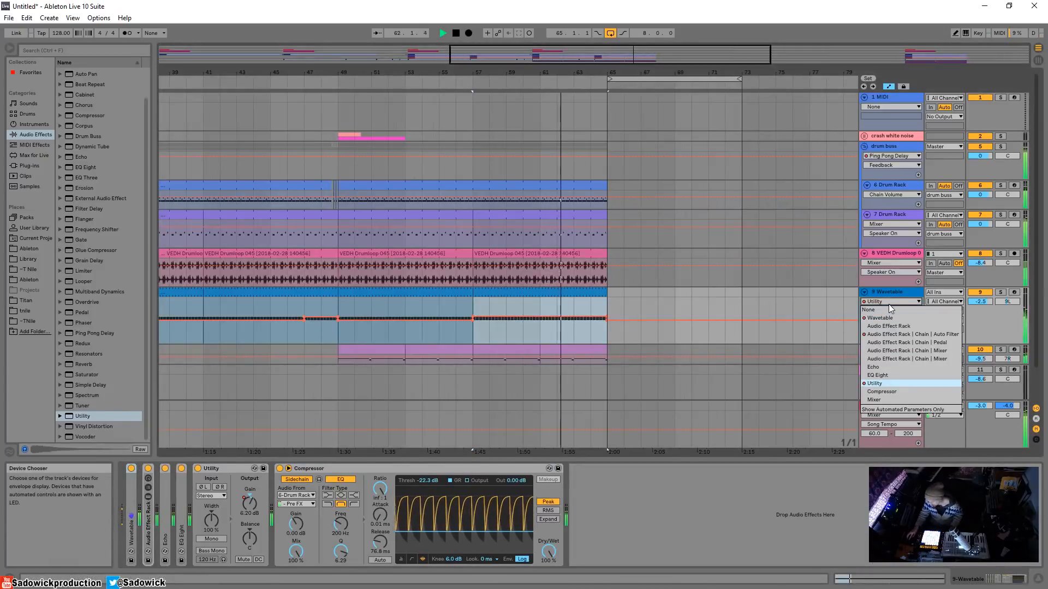
left_click(890, 335)
key("minus")
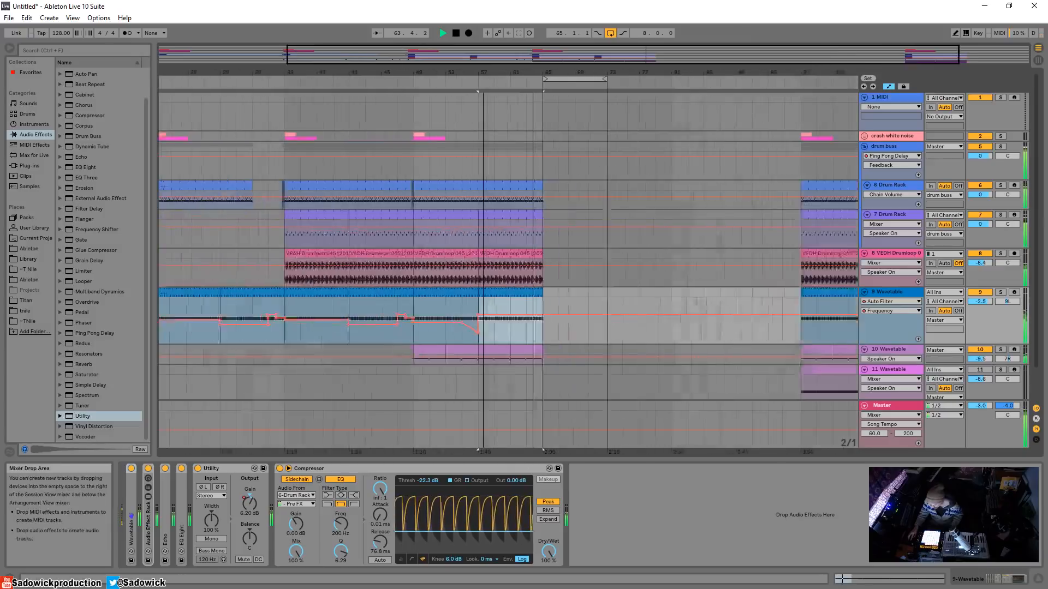
Copy the Auto Filter frequency automation of bars 33 to 49 and paste it at bar 65, then stop playback.
left_click_drag(303, 309, 440, 307)
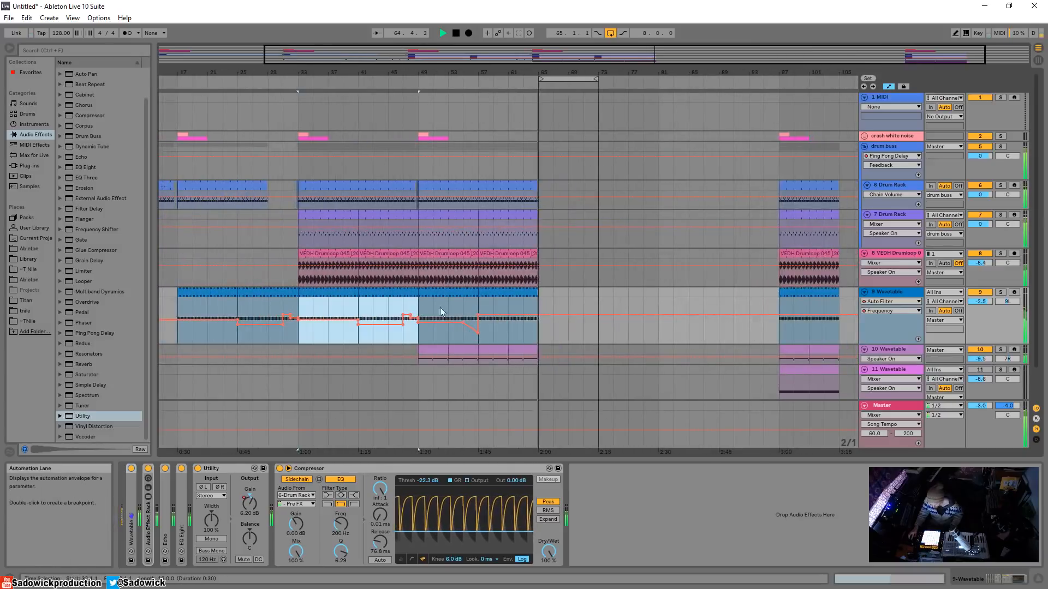
key("ctrl+c")
left_click(541, 302)
key("ctrl+v")
key("space")
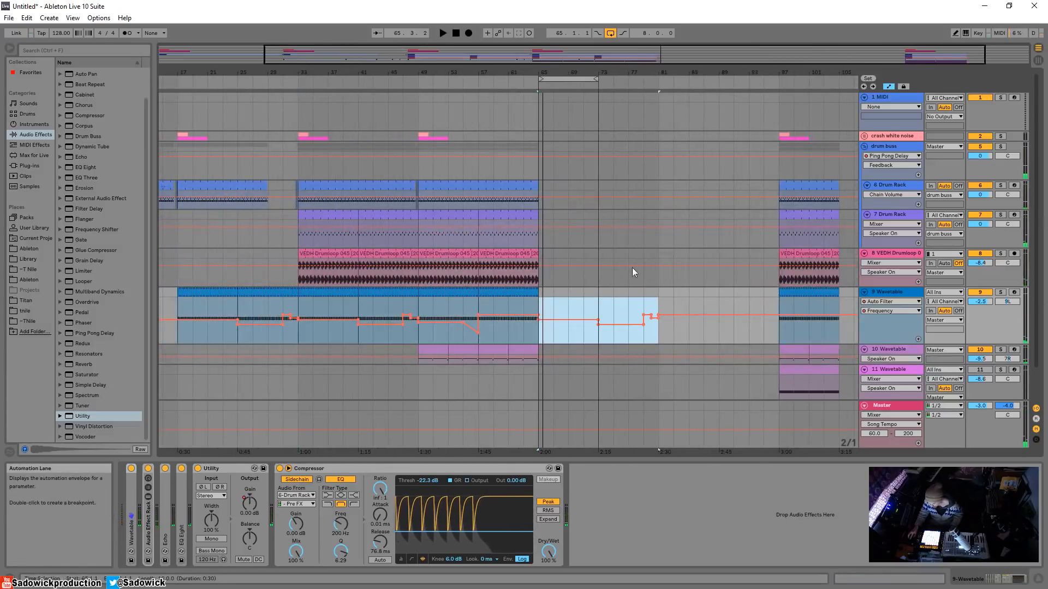
Hide the automation lanes, copy the 9 Wavetable clips of bars 33 to 49 to bar 65, and start playback.
left_click(888, 86)
left_click_drag(300, 325, 396, 326)
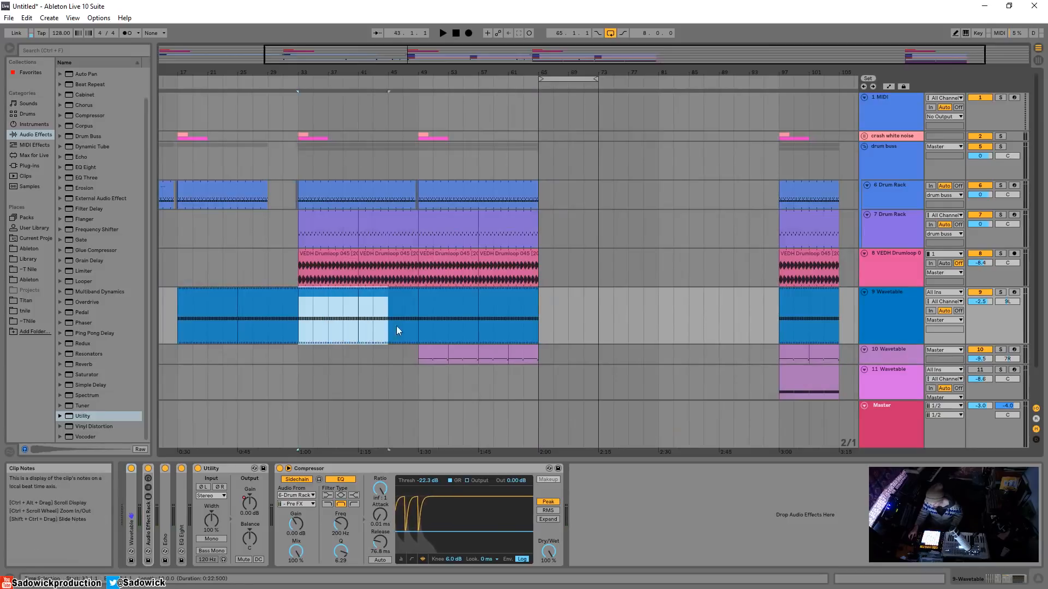
key("ctrl+c")
left_click(548, 297)
key("ctrl+v")
key("space")
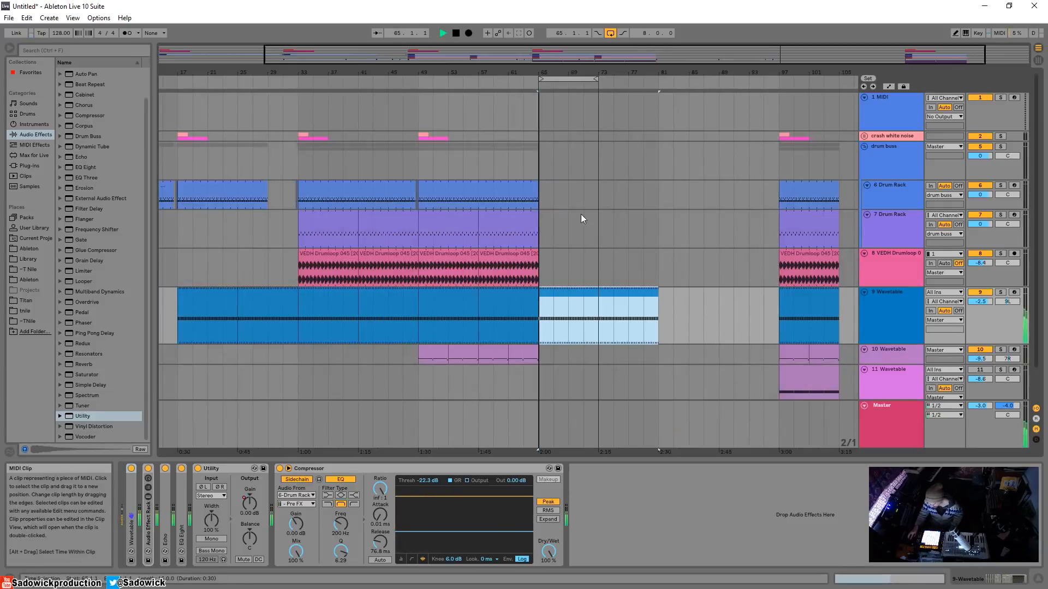
Duplicate the crash white noise, 6 Drum Rack and 7 Drum Rack material before bar 65 into bars 65 to 81.
left_click_drag(542, 138, 420, 138)
key("ctrl+d")
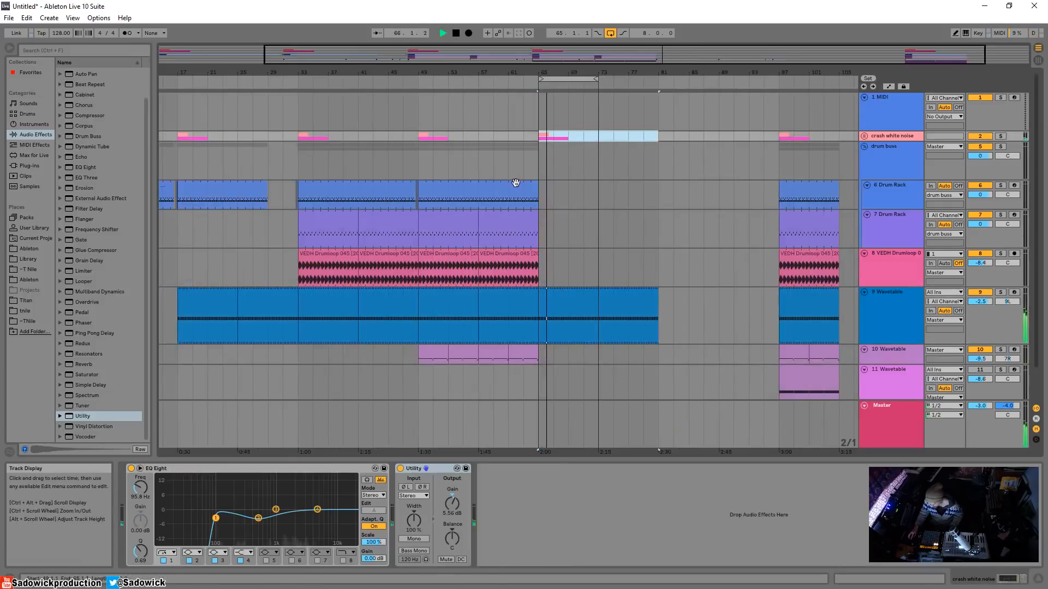
left_click(514, 188)
key("ctrl+d")
left_click_drag(535, 228, 468, 232)
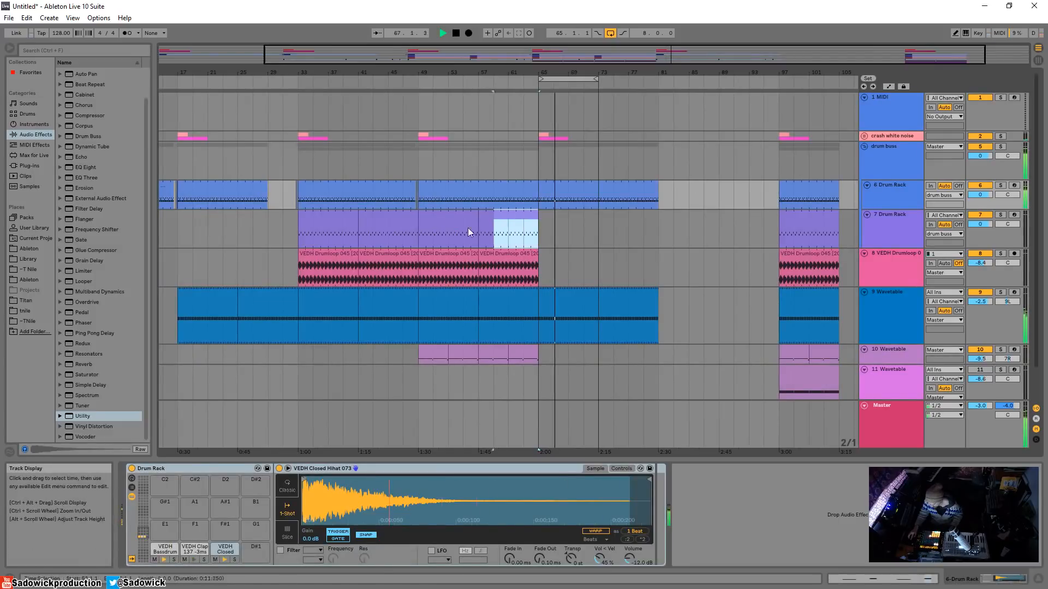
key("ctrl+d")
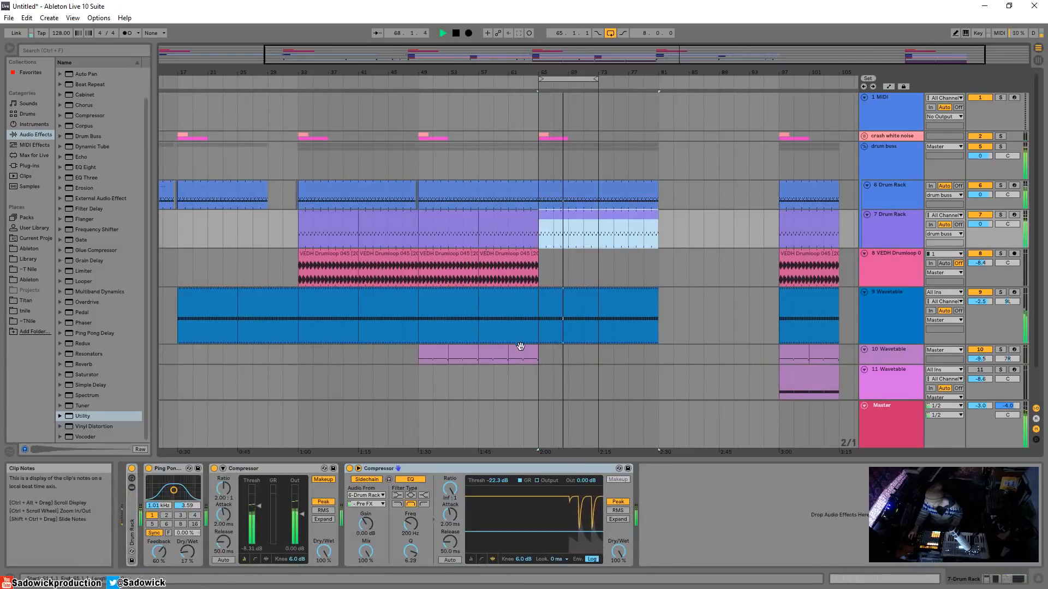
Duplicate the last 10 Wavetable clip before bar 65 four times to fill bars 65 to 81.
left_click_drag(537, 354, 509, 356)
key("ctrl+d")
key("ctrl+d")
key("ctrl+d")
key("ctrl+d")
Duplicate the VEDH Drumloop clip of bars 57 to 65 through bar 81, undoing the surplus copy.
left_click(519, 267)
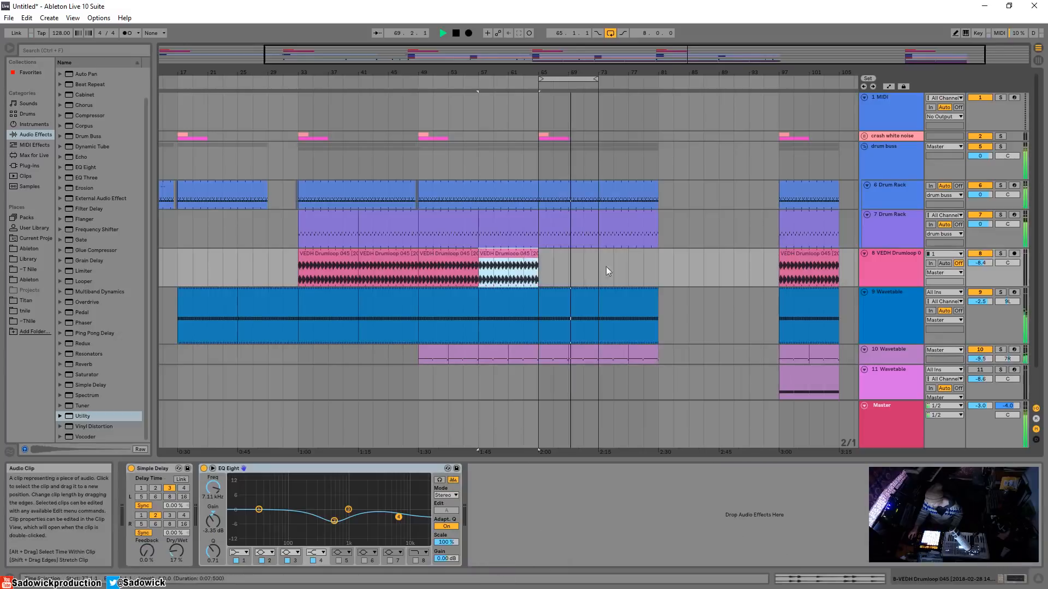
key("ctrl+d")
key("ctrl+d")
key("ctrl+d")
key("ctrl+z")
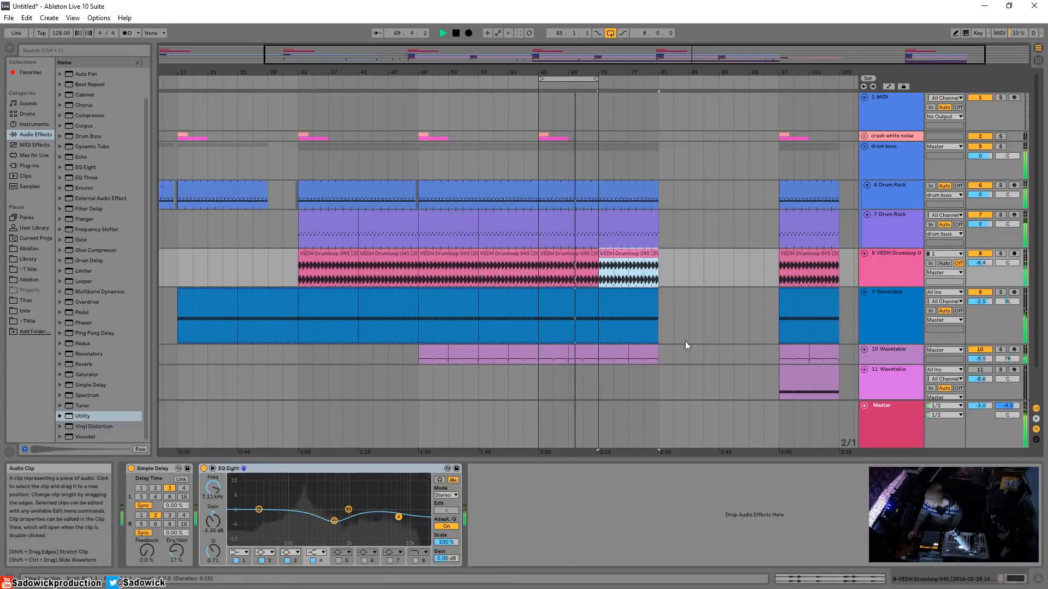
Copy the 11 Wavetable clip at bar 97 to bars 65 to 73 on the same track.
left_click(896, 360)
left_click(896, 360)
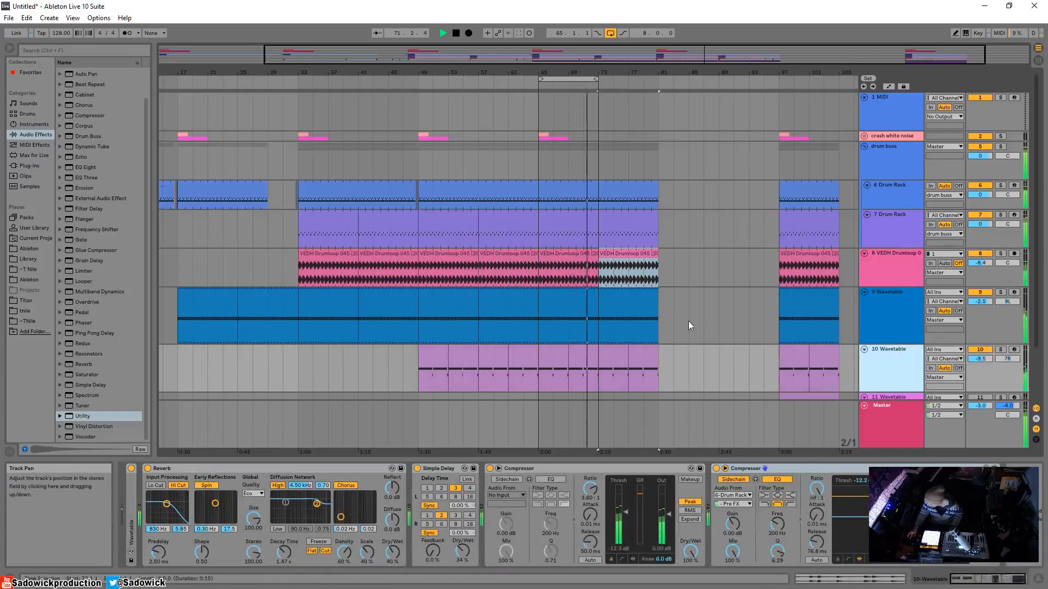
scroll(688, 321, "down", 2)
left_click(814, 342)
left_click_drag(540, 338, 598, 341)
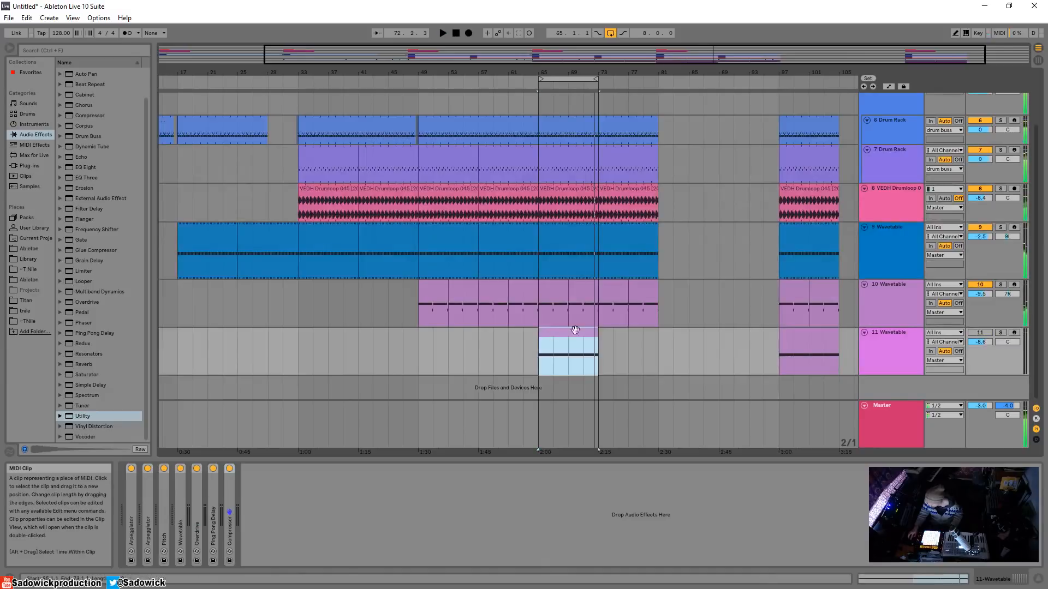
Set the 11 Wavetable track's volume to -9.6 dB and duplicate its bar 65 clip to bar 73.
left_click_drag(981, 342, 981, 349)
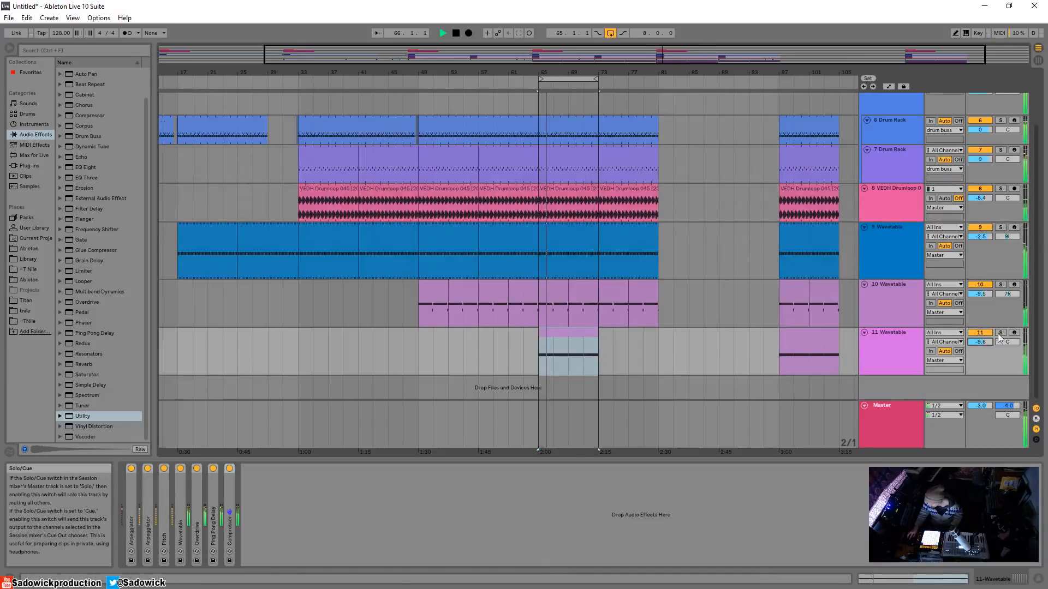
left_click(568, 331)
key("ctrl+d")
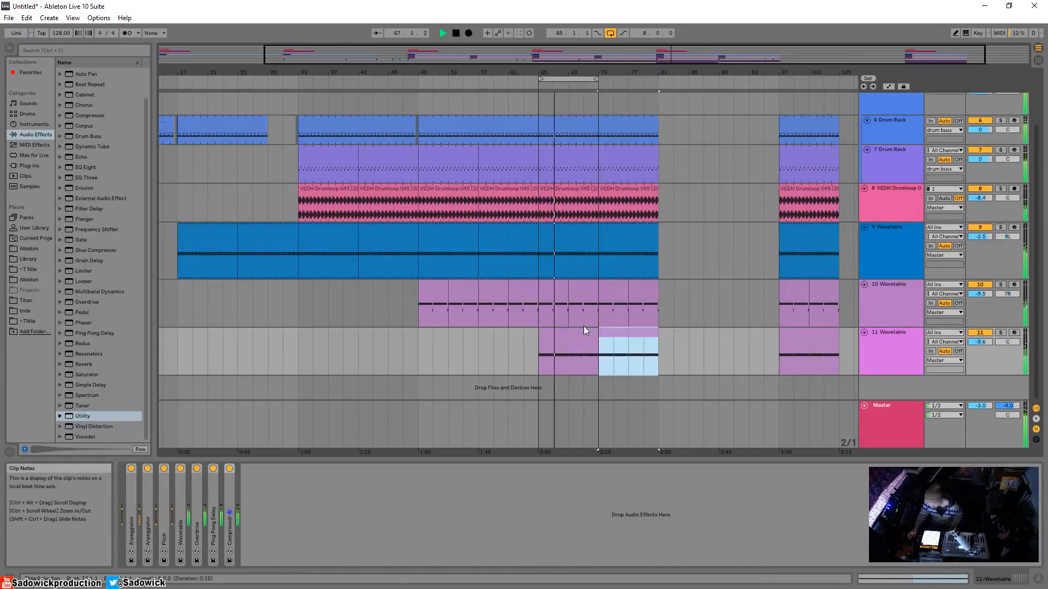
Delete the leftover clips of bars 97 to 105 on tracks 6 to 11 and turn off the arrangement loop.
scroll(669, 368, "down", 2)
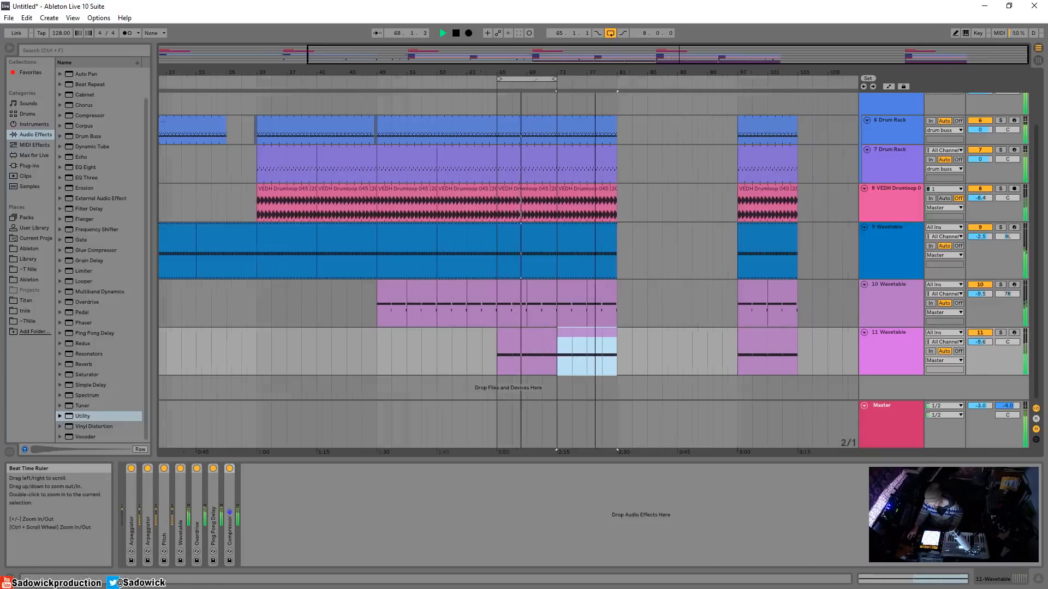
left_click_drag(744, 124, 820, 339)
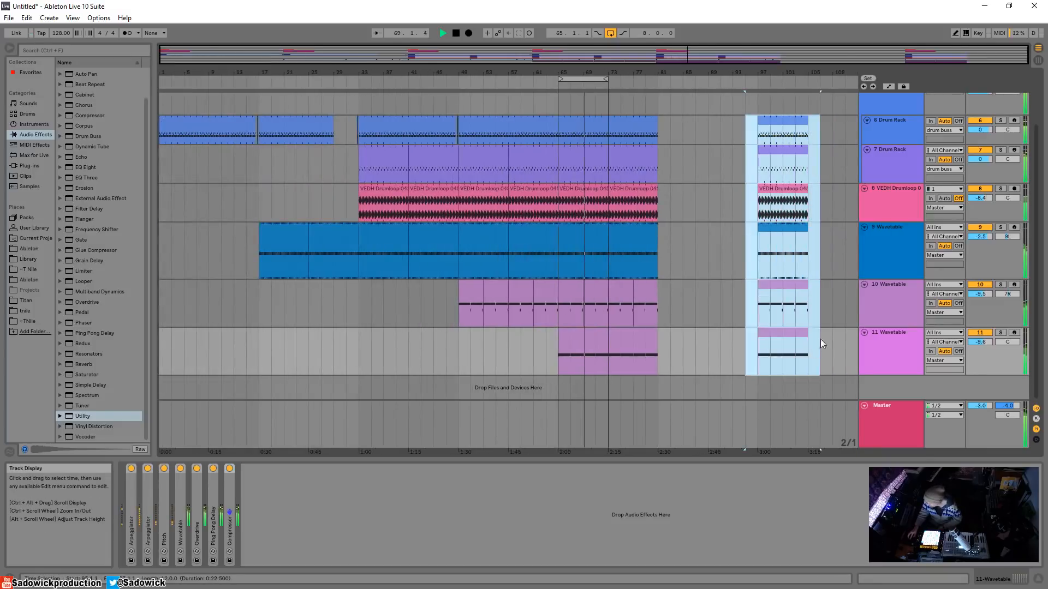
key("Delete")
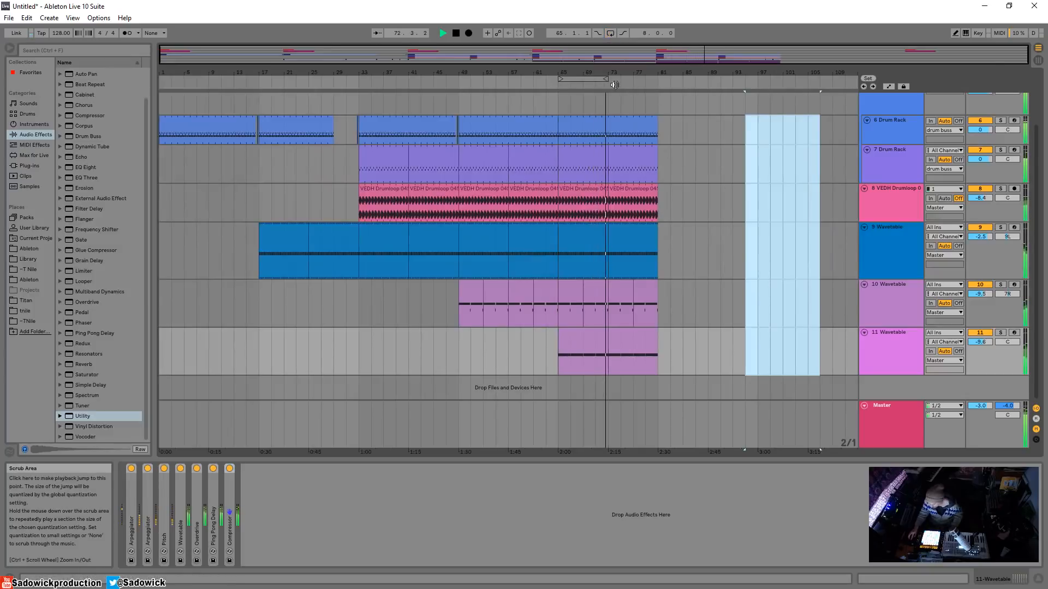
left_click(965, 351)
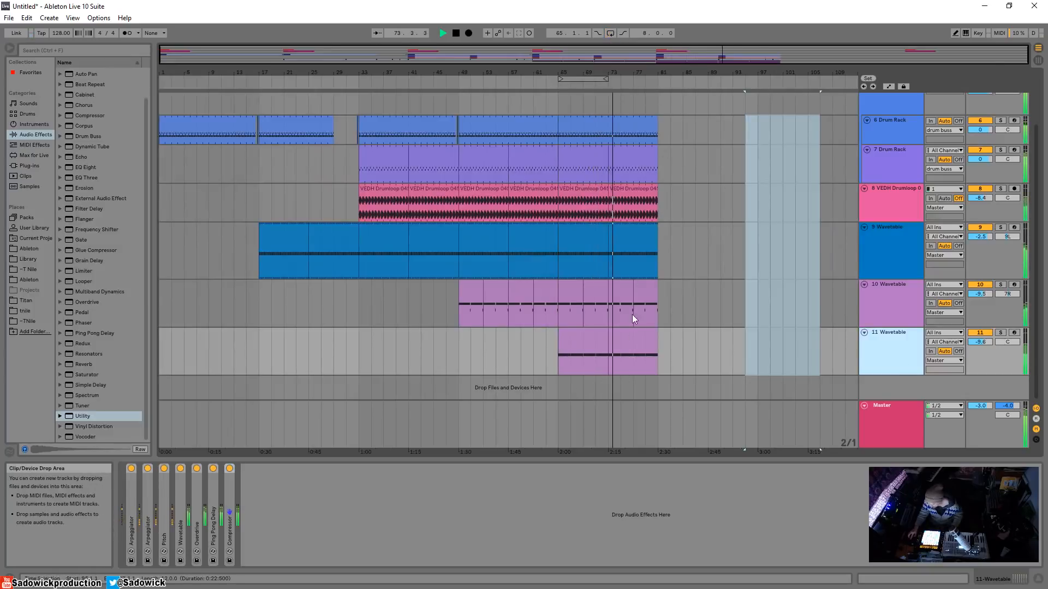
Extend the 11 Wavetable clips to bar 97 and duplicate bars 65 to 81 of tracks 6 to 10 to bar 81.
left_click(628, 332)
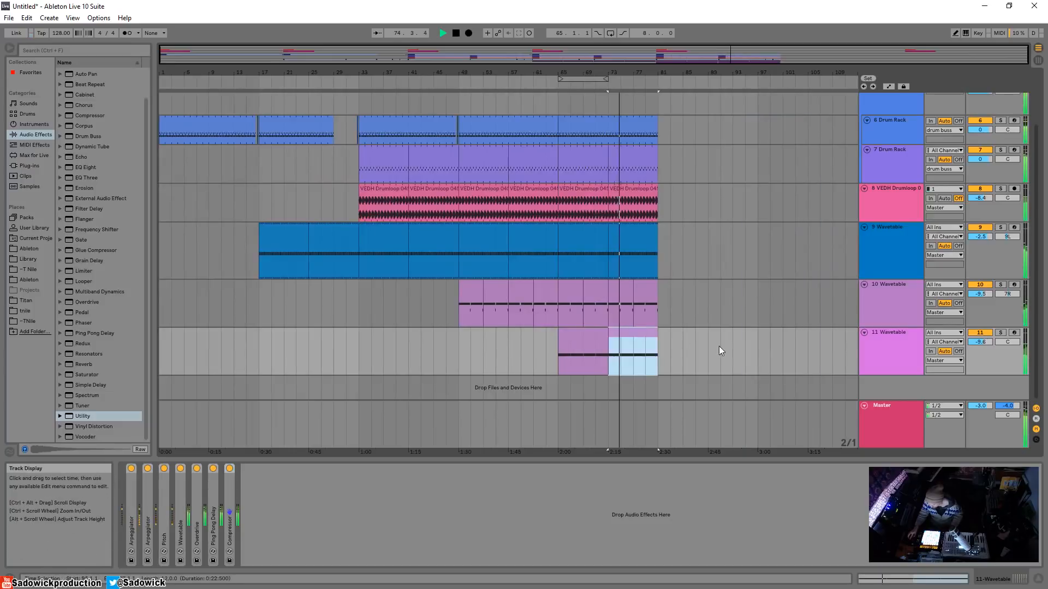
key("ctrl+d")
key("ctrl+d")
left_click_drag(658, 308, 561, 133)
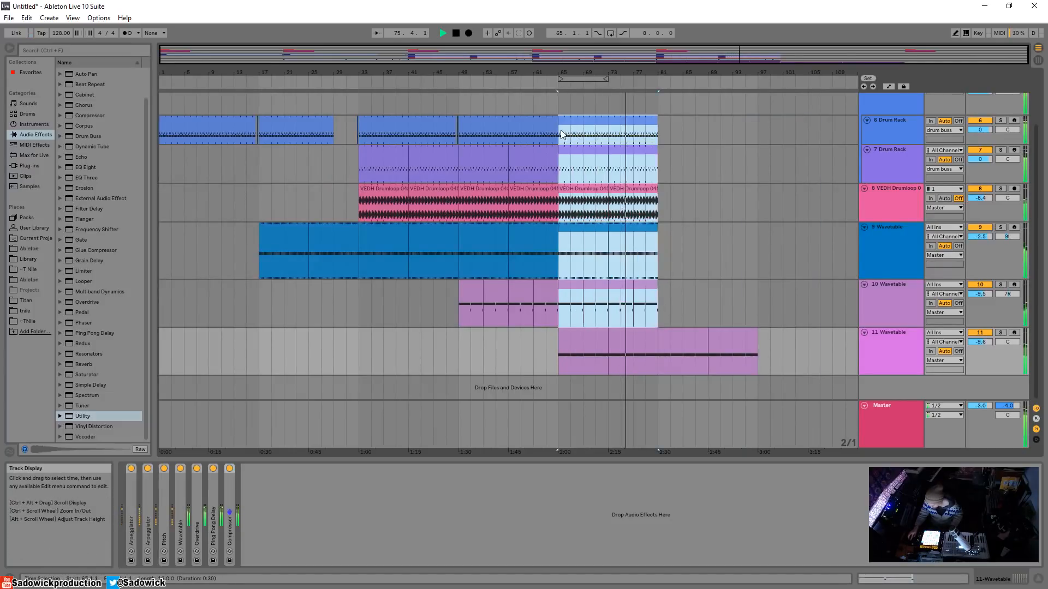
key("ctrl+d")
Reduce the track heights, fold the drum buss group, and insert a new audio track below 11 Wavetable.
scroll(658, 221, "up", 2)
left_click_drag(998, 322, 998, 286)
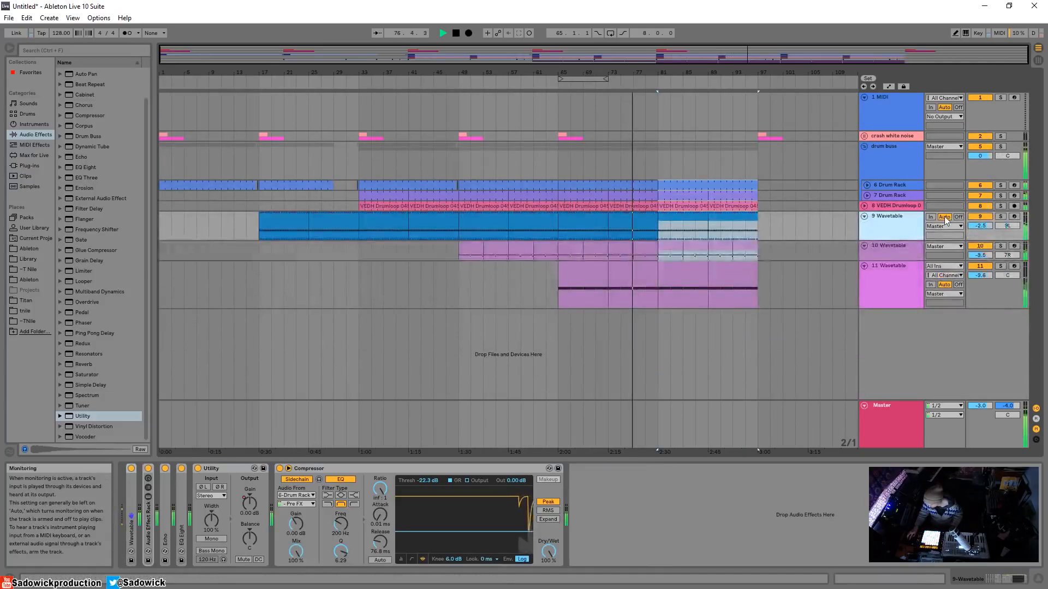
left_click(865, 145)
right_click(902, 267)
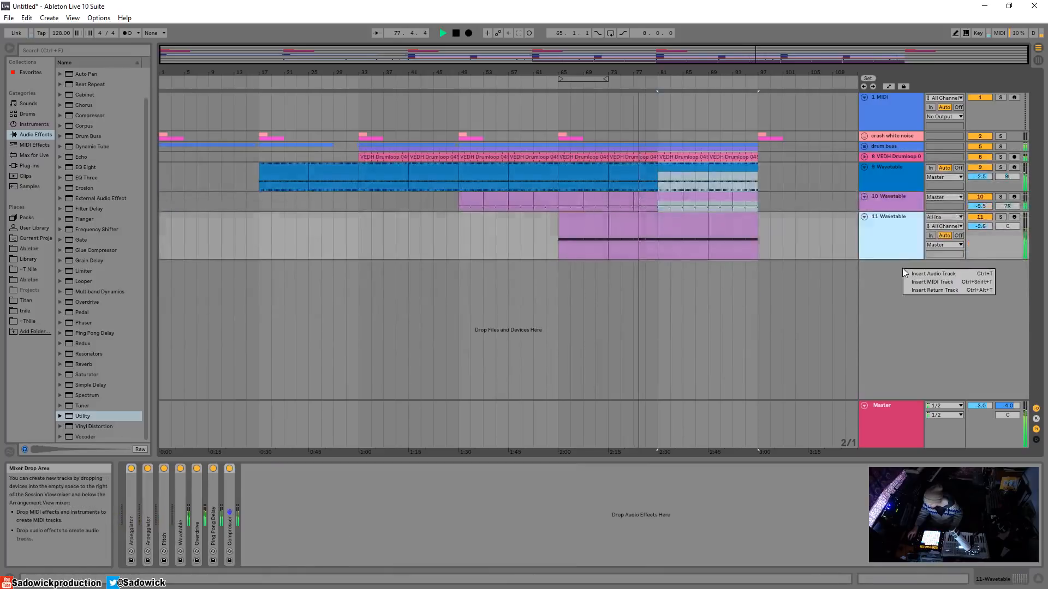
left_click(906, 271)
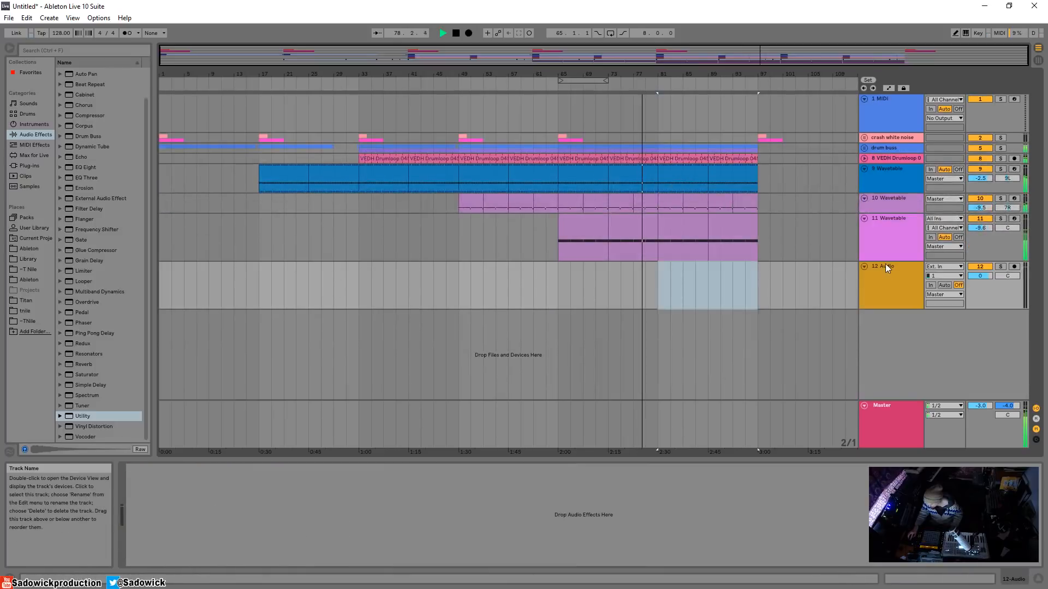
Audition the samples of the VEDH Rides folder in the Library down to VEDH Ride 005.
left_click(29, 258)
left_click(73, 156)
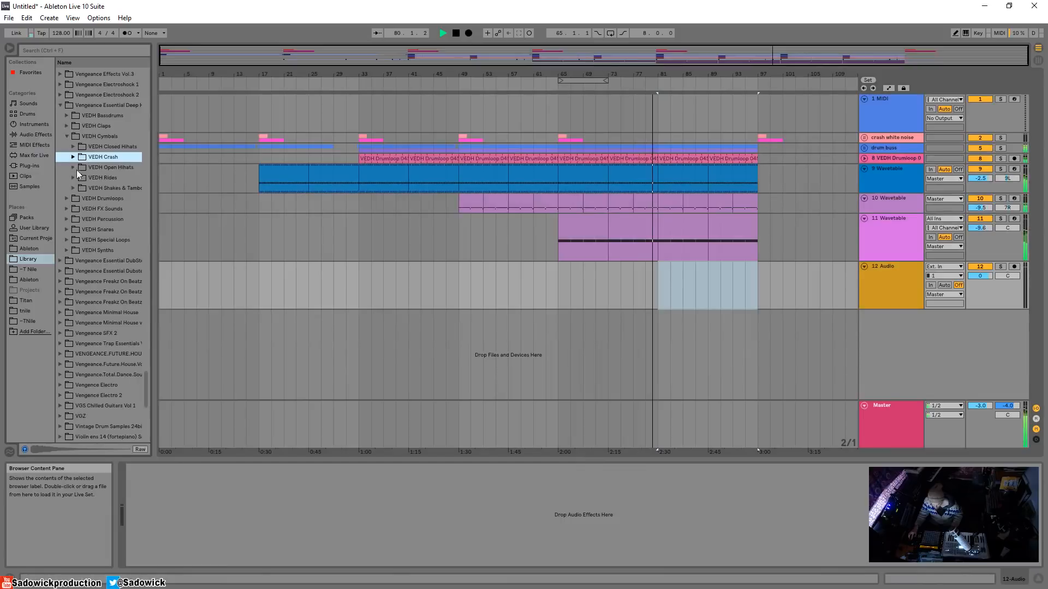
left_click(73, 177)
key("Down")
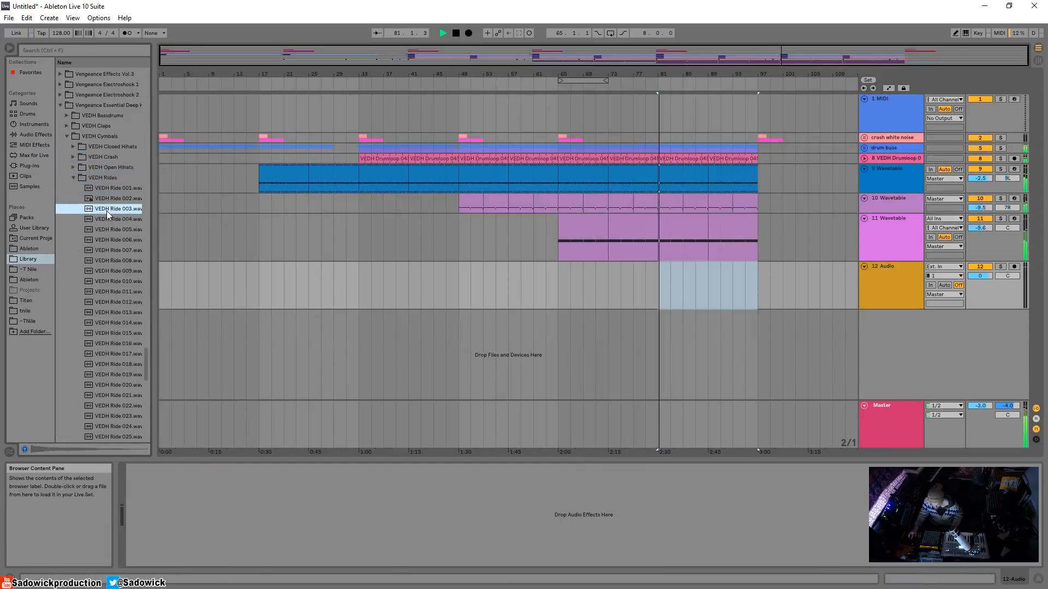
key("Down")
key("Down")
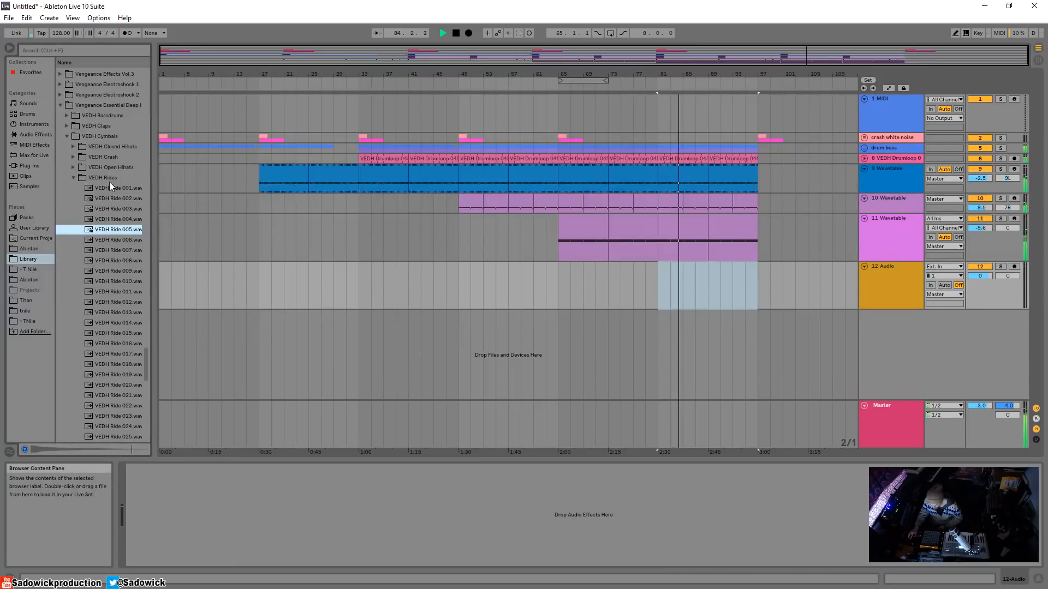
Stop playback, insert VEDH Ride 005 at bar 81 on the 12 Audio track, and shift it half a beat later.
key("space")
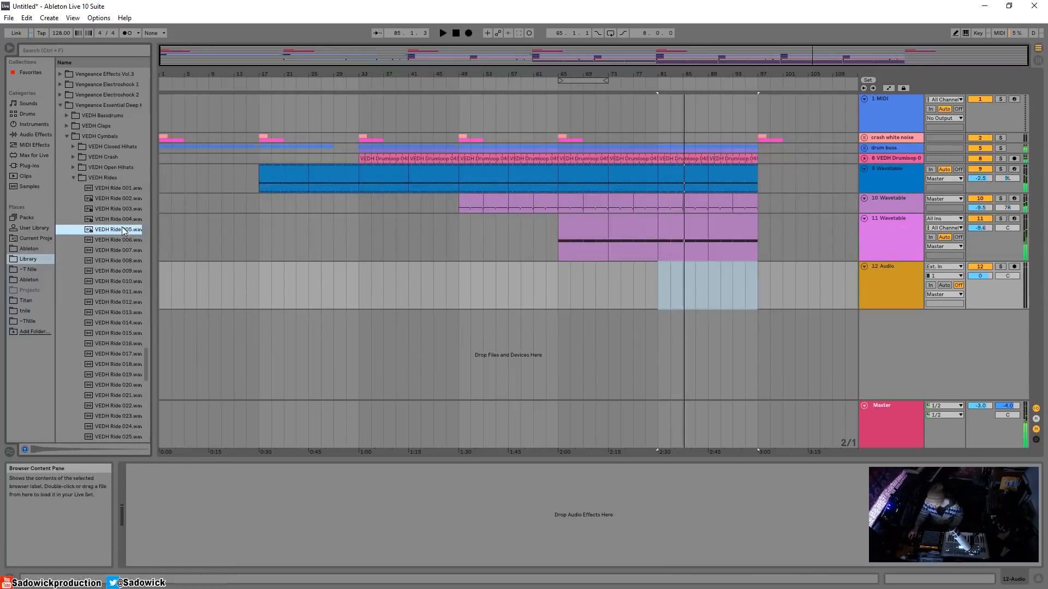
key("Return")
left_click_drag(663, 75, 584, 134)
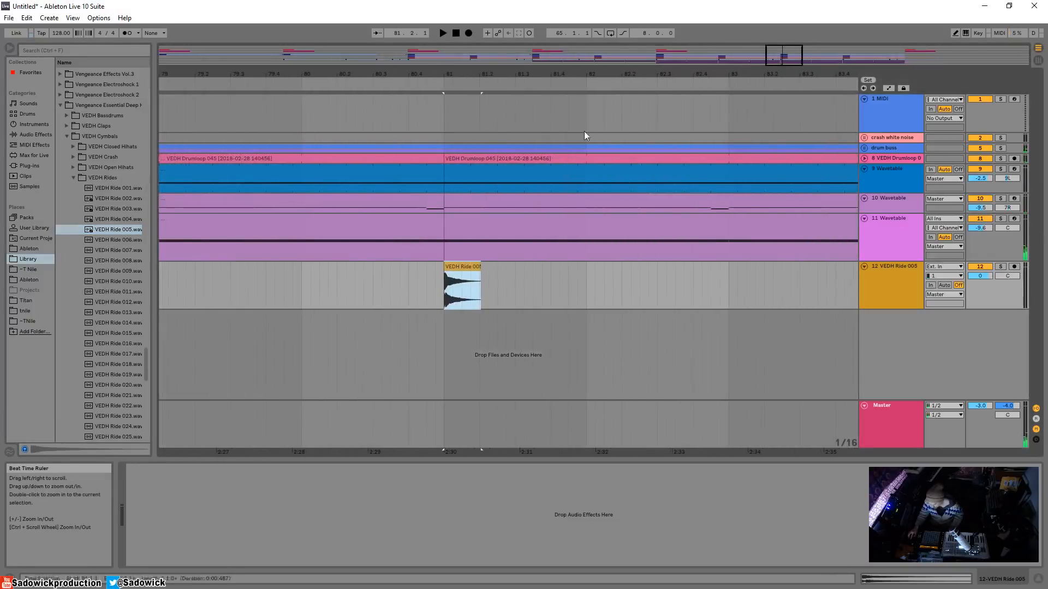
left_click_drag(467, 267, 486, 274)
left_click(440, 278)
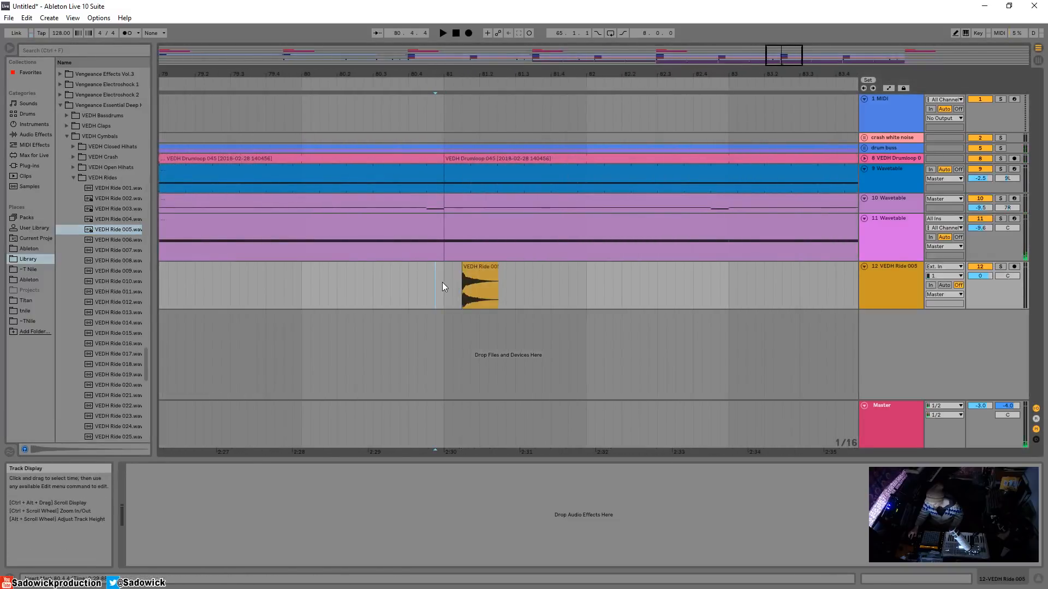
Play from just before bar 81 and set the ride track's volume to -7.3 dB.
key("space")
left_click_drag(966, 277, 966, 289)
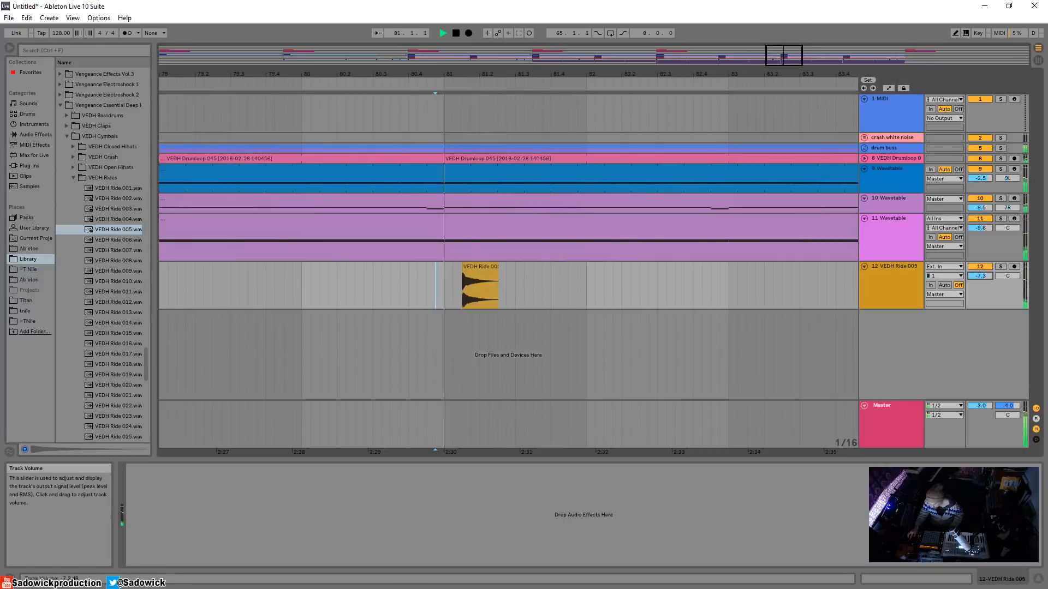
key("space")
key("space")
key("space")
Copy the tail of the ride clip and paste it at the start of bar 81 before the hit.
left_click_drag(478, 290, 503, 293)
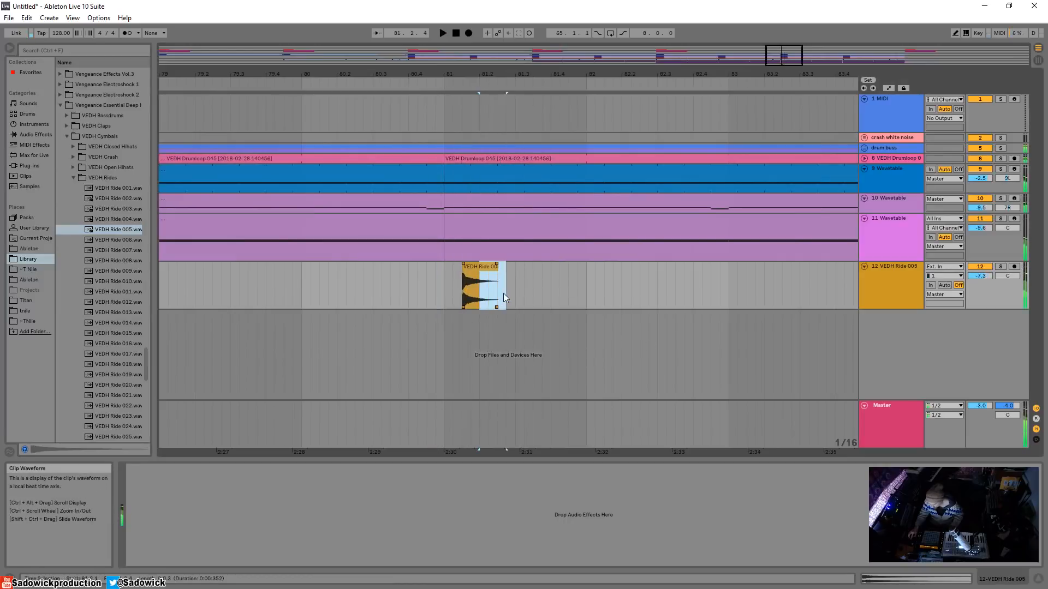
left_click(447, 286)
key("ctrl+v")
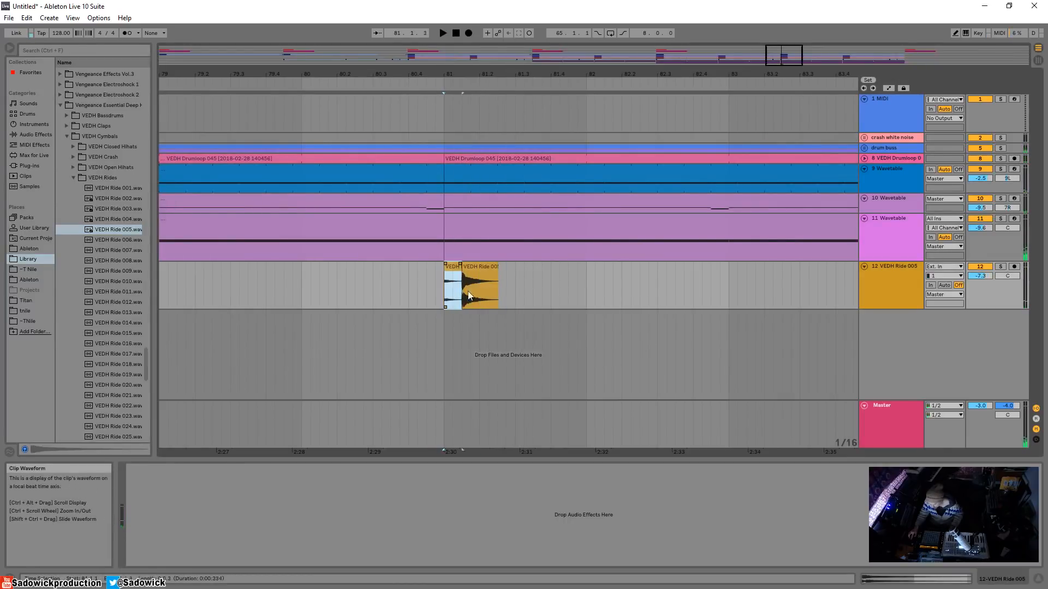
Try repeating the two ride clips three times from bar 81, play them back, and undo the repeats.
left_click(487, 290, "shift")
key("ctrl+d")
key("ctrl+d")
key("ctrl+d")
left_click(443, 296)
key("space")
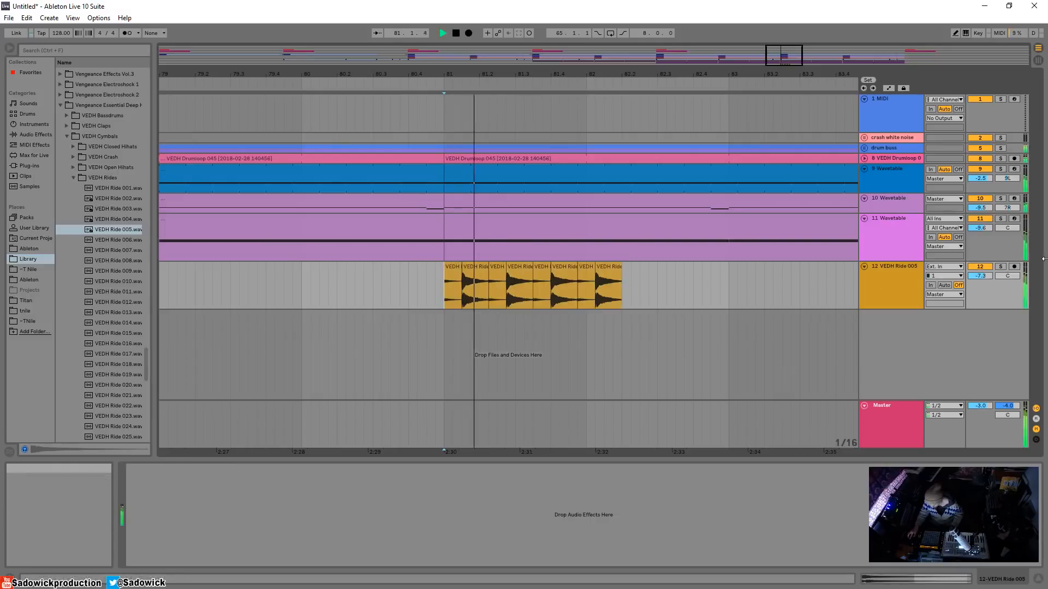
key("ctrl+z")
key("ctrl+z")
key("ctrl+z")
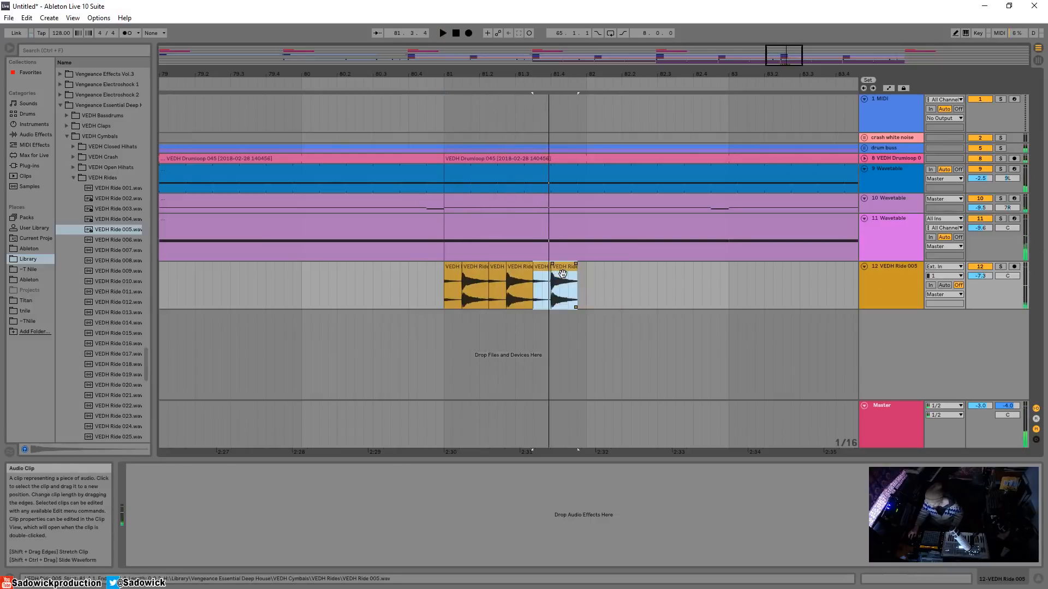
Trim the ride clip's tail at the second beat and duplicate the one-beat ride pattern three times to fill bar 81.
mouse_move(479, 289)
left_mouse_down()
mouse_move(496, 295)
mouse_move(476, 301)
left_mouse_up()
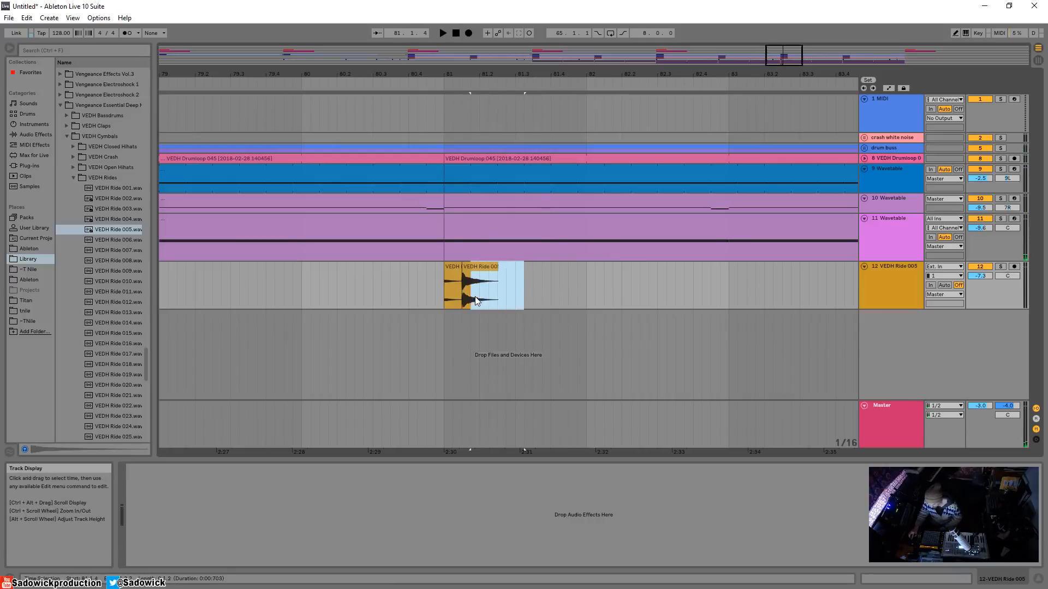
left_click(443, 296)
key("ctrl+d")
key("ctrl+d")
key("ctrl+d")
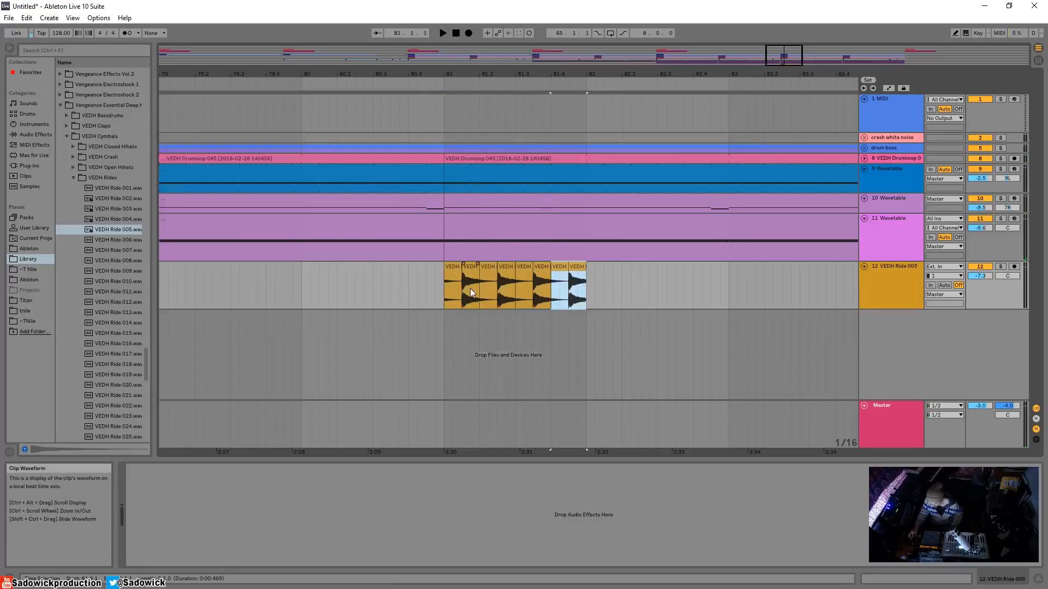
Play the ride pattern, set its track volume to -11.4 dB, and consolidate the bar 81 slices into a single clip.
key("space")
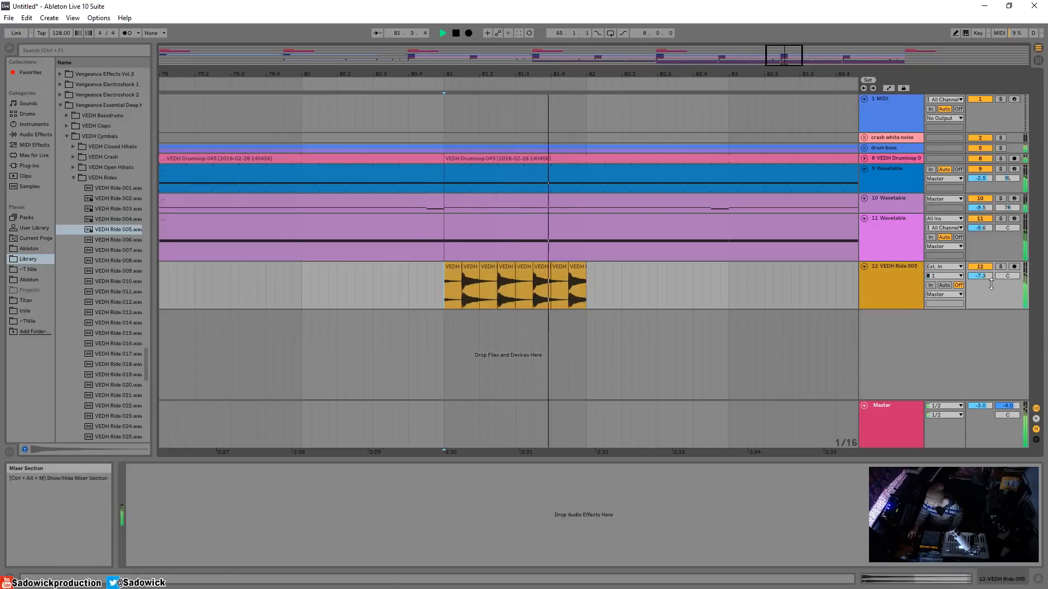
left_click(586, 279)
left_click_drag(586, 280, 443, 282)
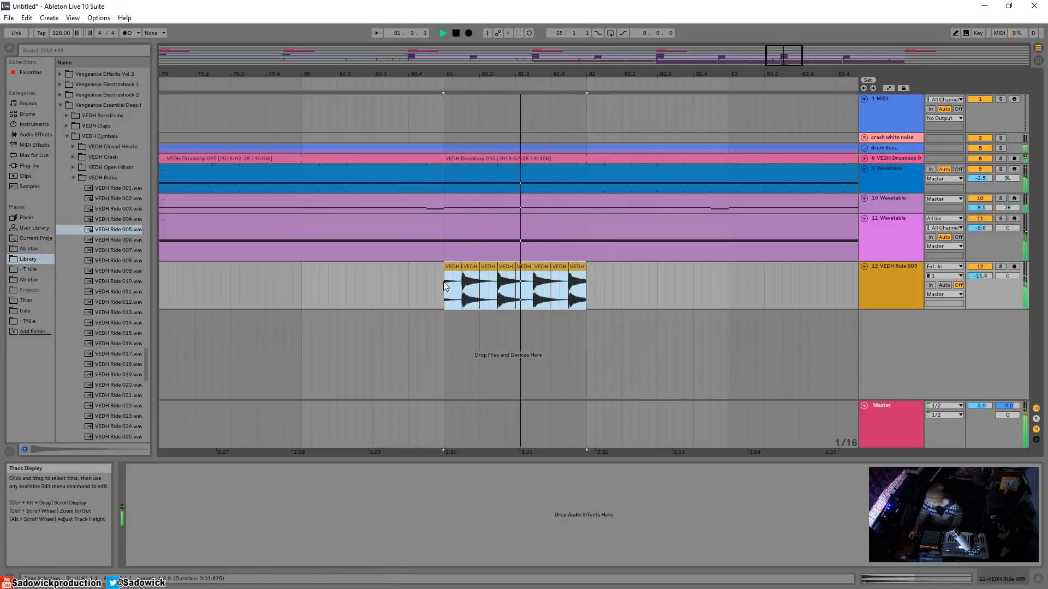
key("space")
right_click(472, 269)
right_click(465, 268)
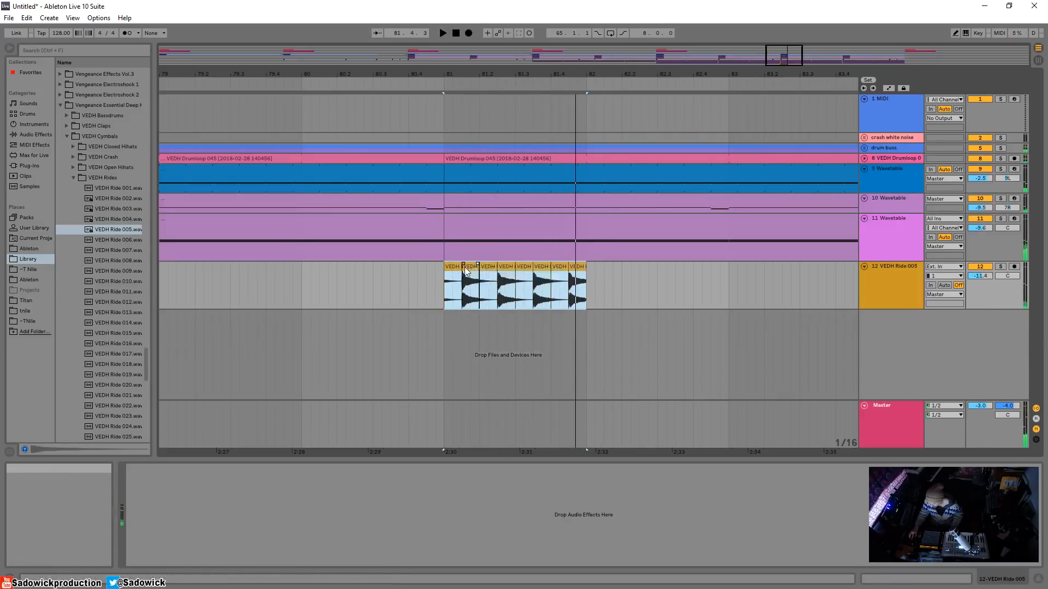
right_click(446, 267)
right_click(453, 300)
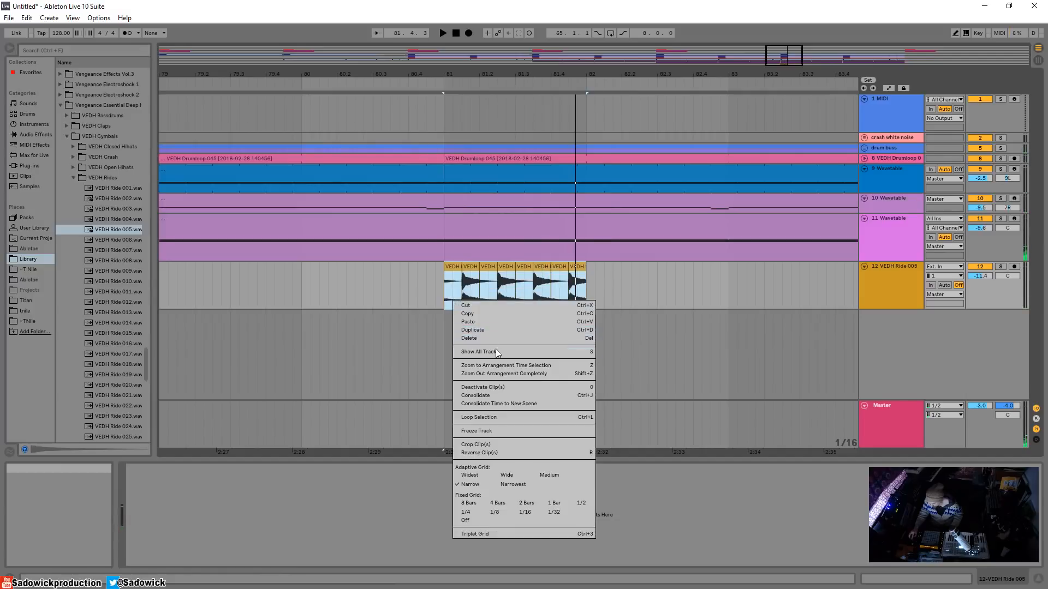
left_click(476, 395)
Duplicate the consolidated one-bar ride clip repeatedly until it fills the section from bar 81 to bar 97.
key("ctrl+d")
key("ctrl+d")
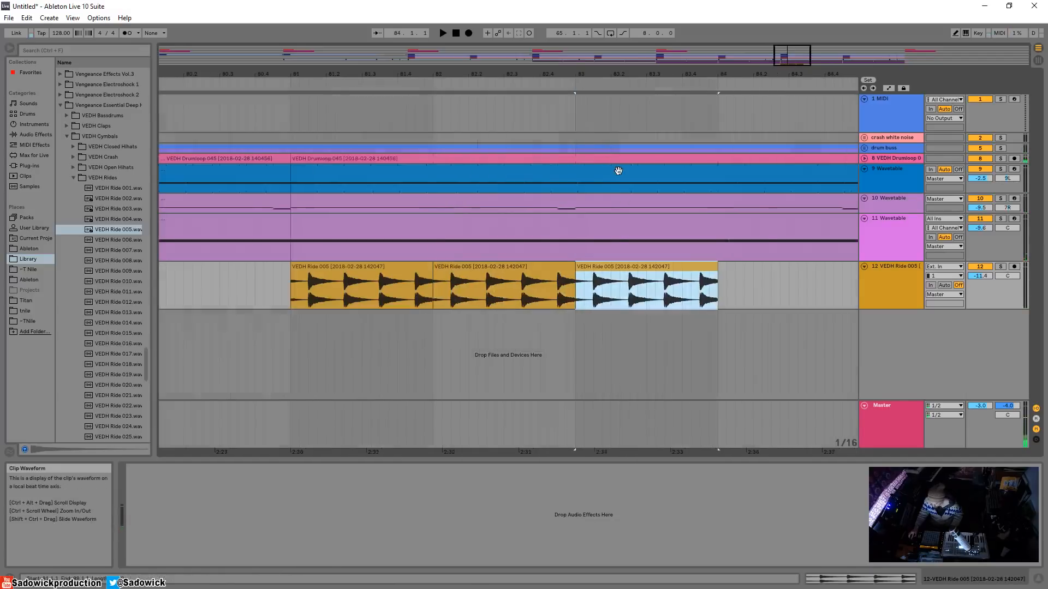
key("ctrl+d")
key("minus")
key("minus")
key("minus")
key("minus")
key("ctrl+d")
key("ctrl+d")
key("ctrl+d")
key("ctrl+d")
key("ctrl+d")
key("ctrl+d")
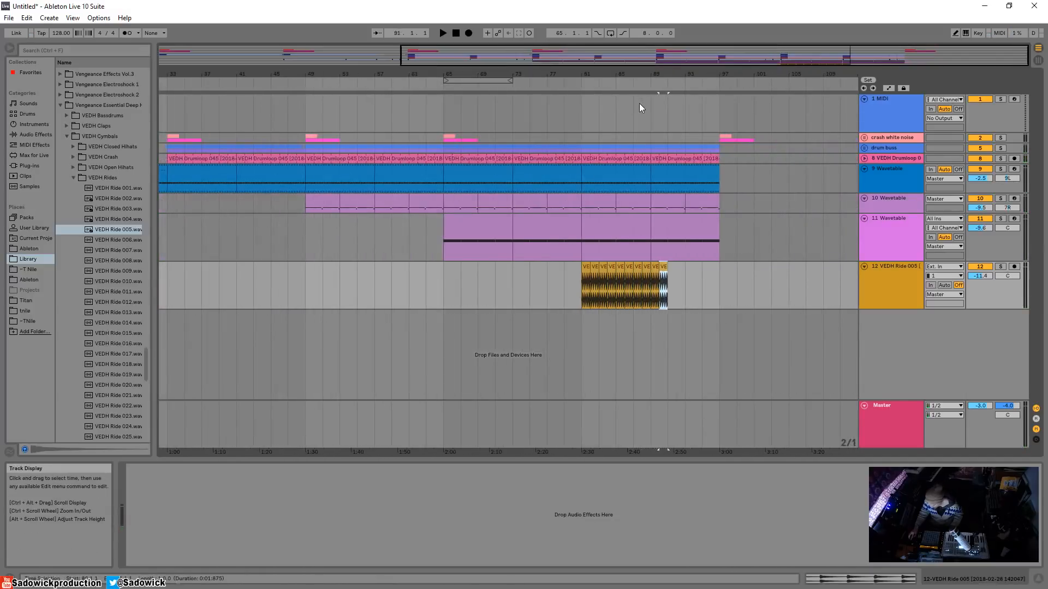
key("ctrl+d")
key("ctrl+d")
key("ctrl+d")
key("ctrl+d")
key("ctrl+d")
key("ctrl+d")
Play the arrangement from bar 81 and lower the ride track's volume to -15.0 dB.
key("space")
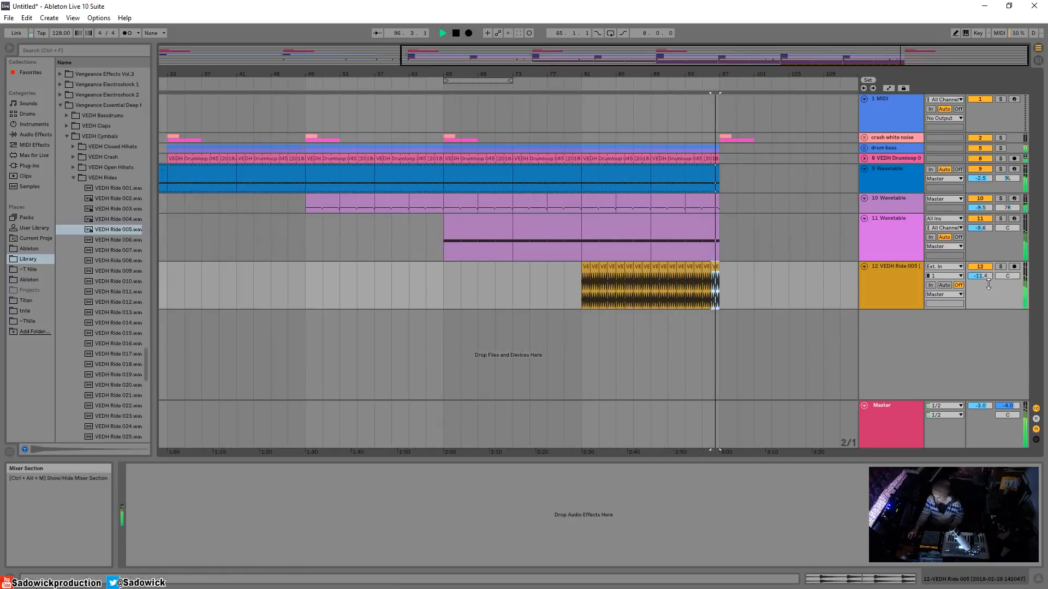
left_click_drag(984, 276, 984, 285)
left_click(581, 88)
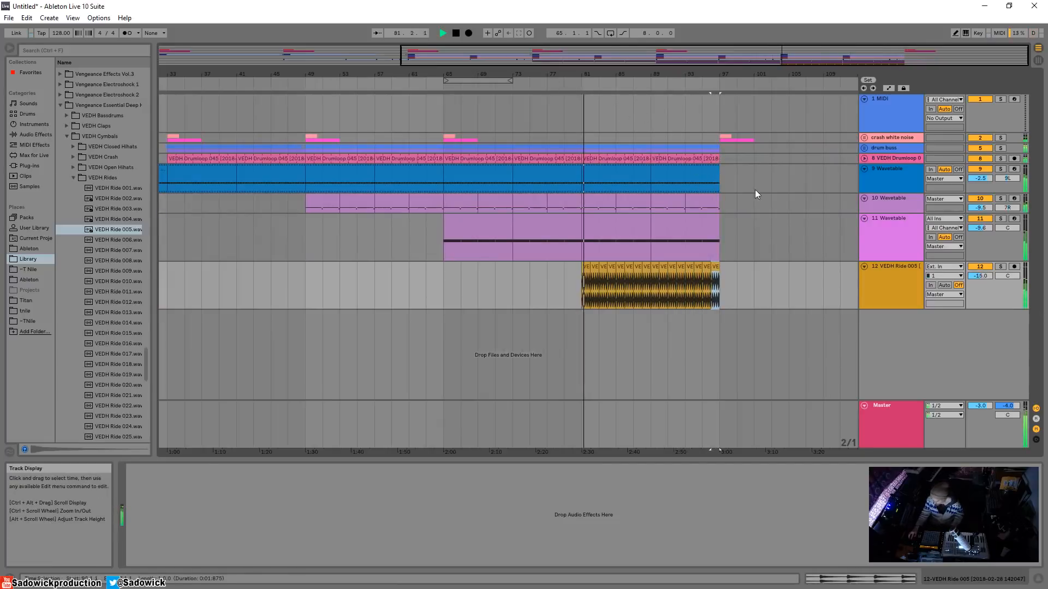
Duplicate the track 10 Wavetable clip from bar 97 to bar 113 and lower the ride track's volume to -19.0 dB.
left_click(736, 203)
key("ctrl+d")
key("ctrl+d")
key("ctrl+d")
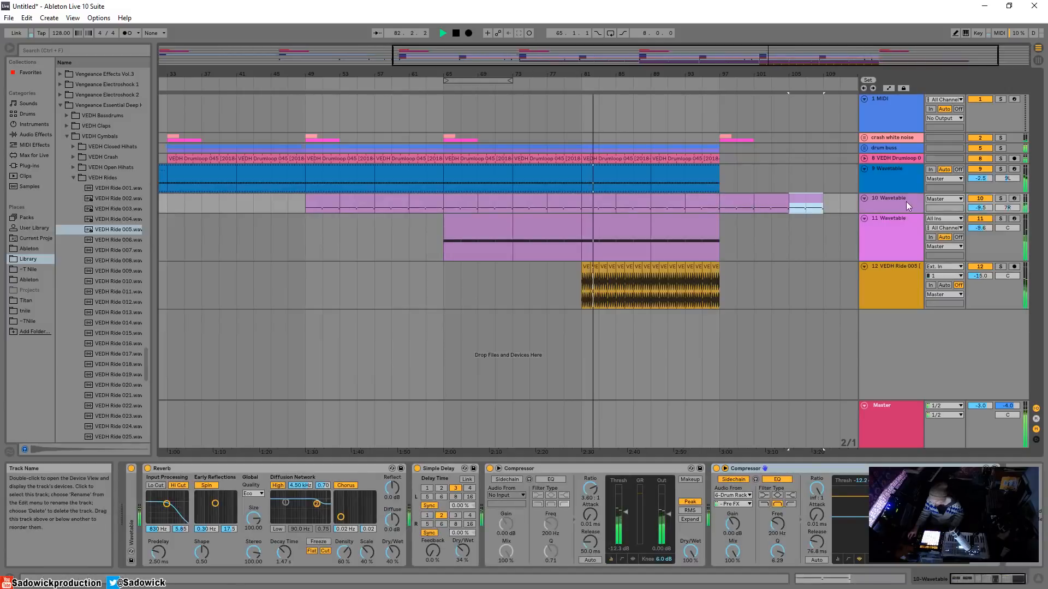
left_click_drag(775, 74, 773, 76)
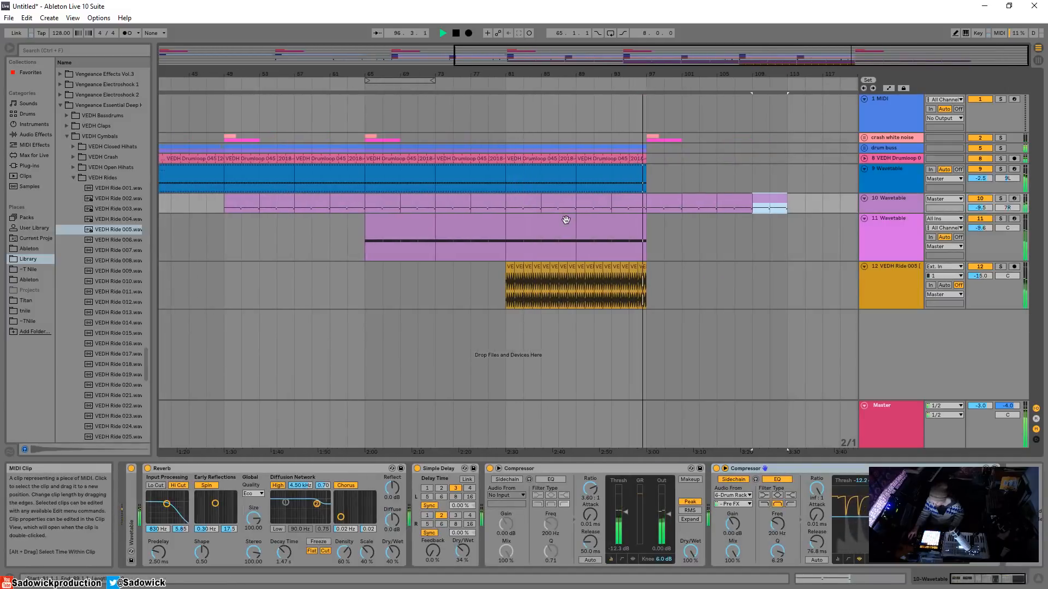
left_click_drag(990, 276, 990, 295)
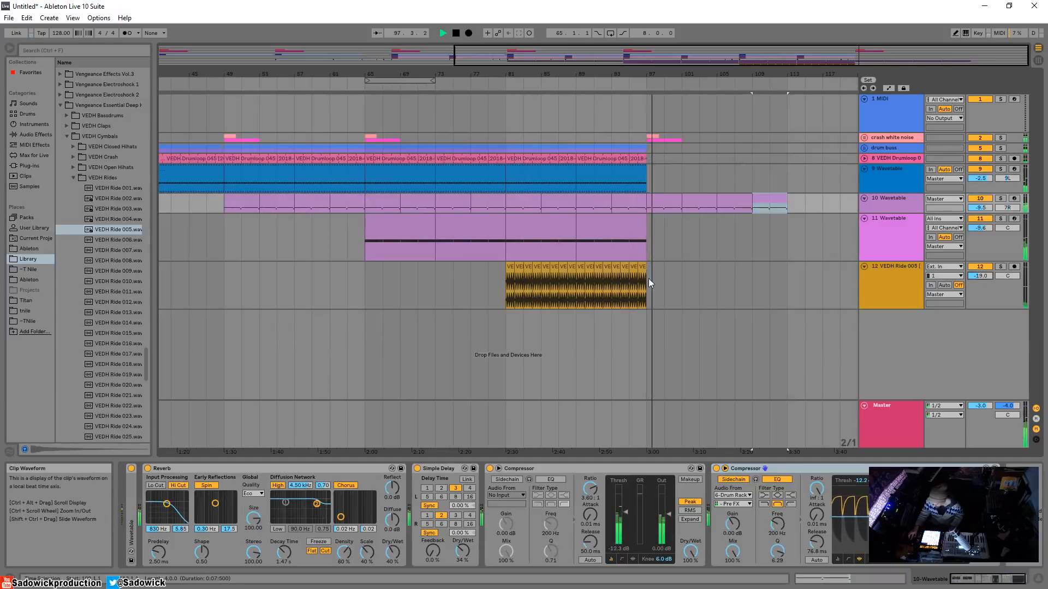
Duplicate the last eight bars of the track 9 Wavetable part twice to extend it to bar 113.
left_click_drag(649, 280, 576, 283)
left_click_drag(646, 177, 576, 177)
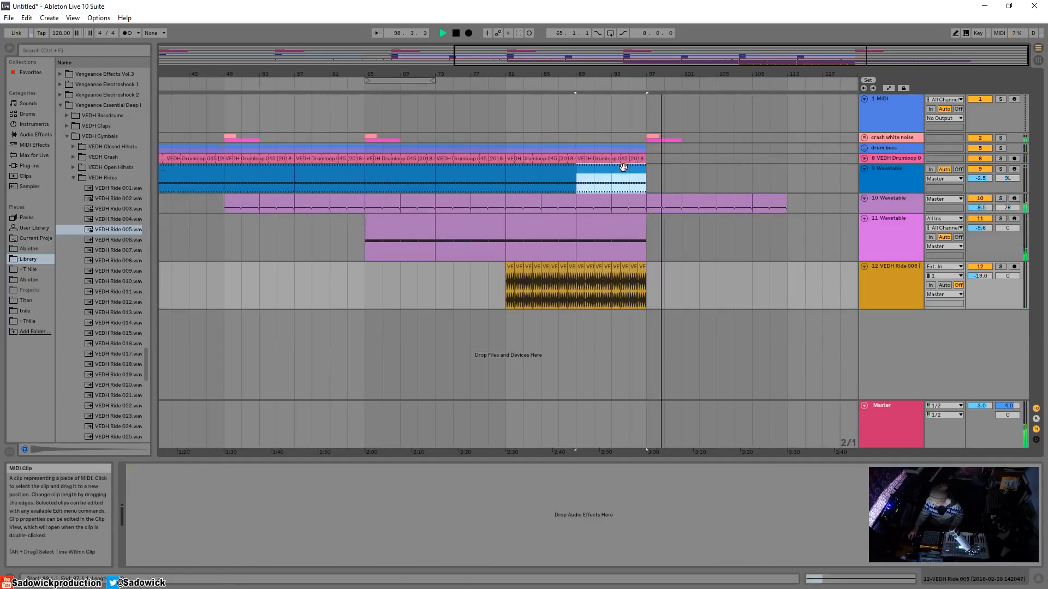
key("ctrl+d")
key("ctrl+d")
left_click_drag(990, 193, 991, 196)
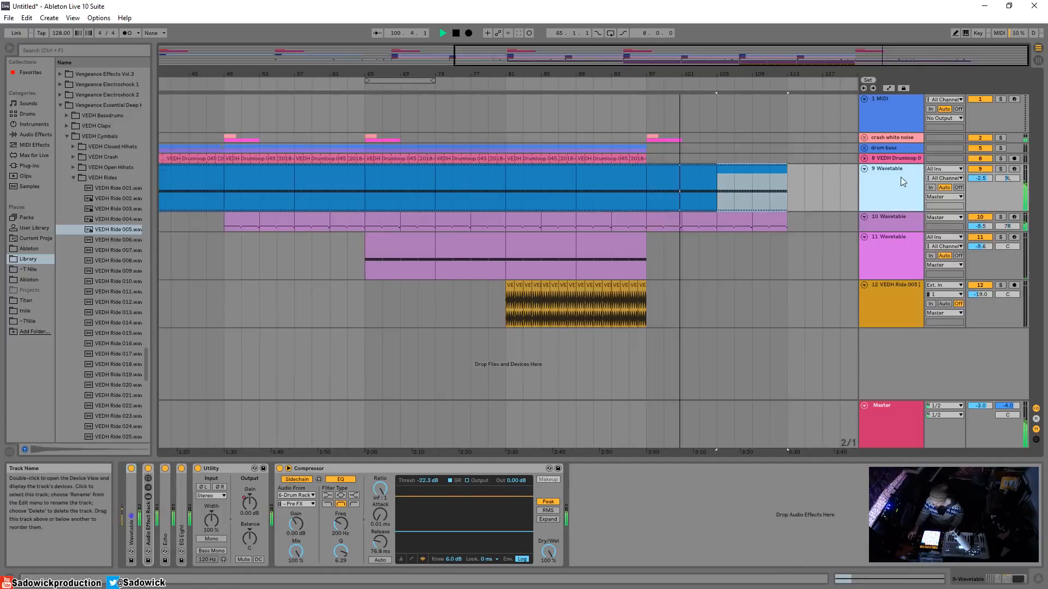
Show automation and delete the Auto Filter frequency breakpoints on the track 9 Wavetable between bars 97 and 113.
left_click(889, 88)
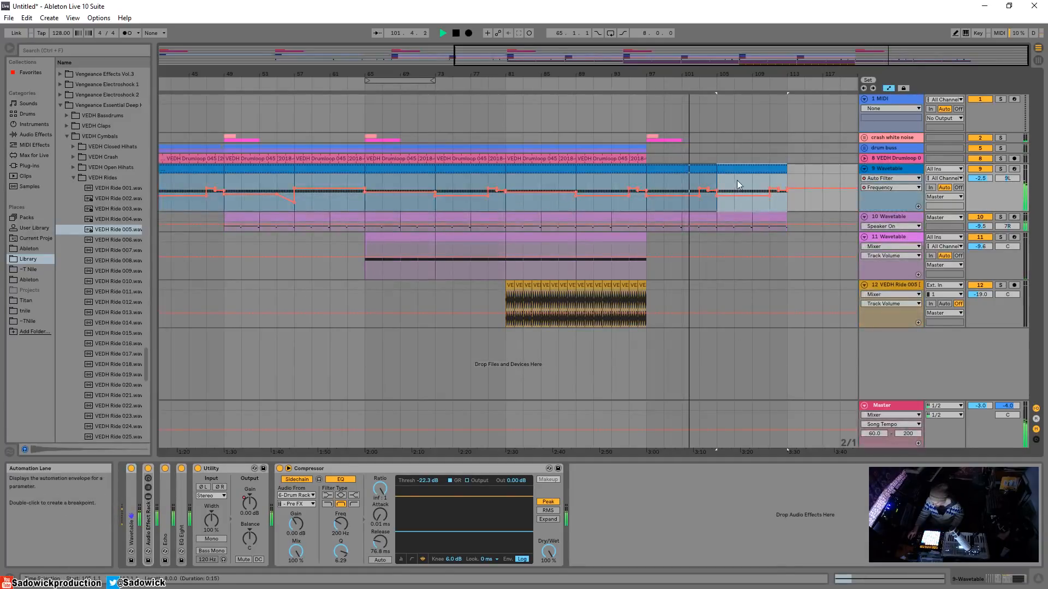
left_click(699, 188)
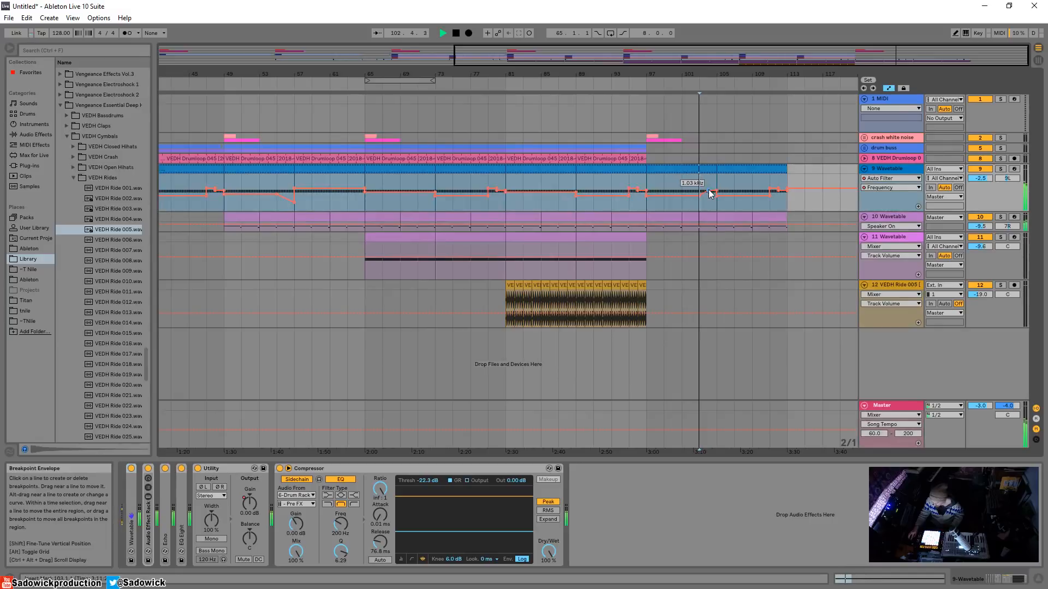
left_click(778, 190)
left_click(786, 189)
left_click(786, 191)
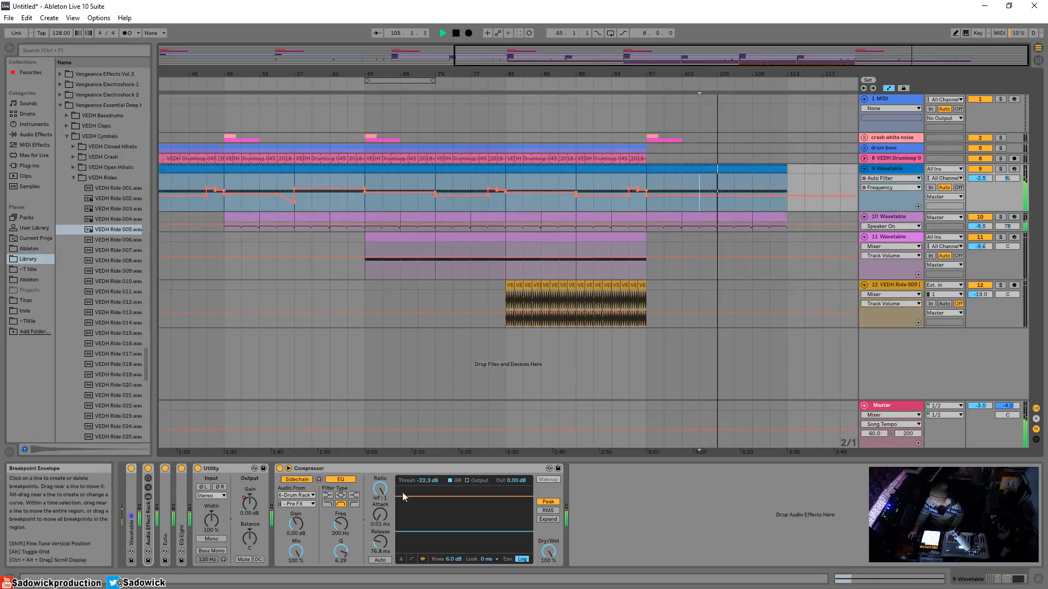
Display the track 9 Utility gain automation and delete its raised breakpoints between bars 97 and 113.
left_click(253, 504)
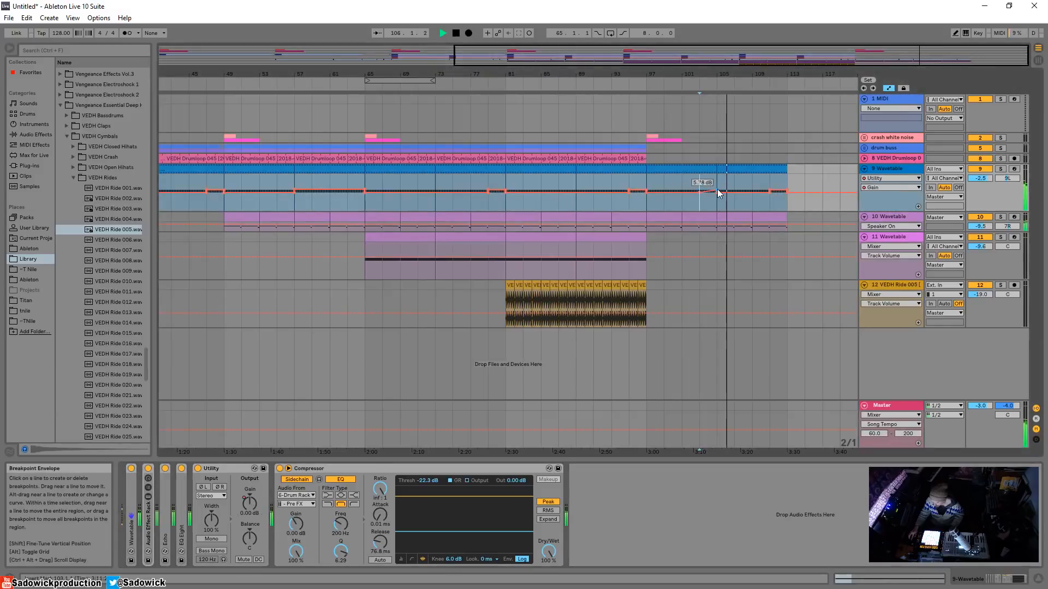
left_click(770, 193)
left_click(770, 190)
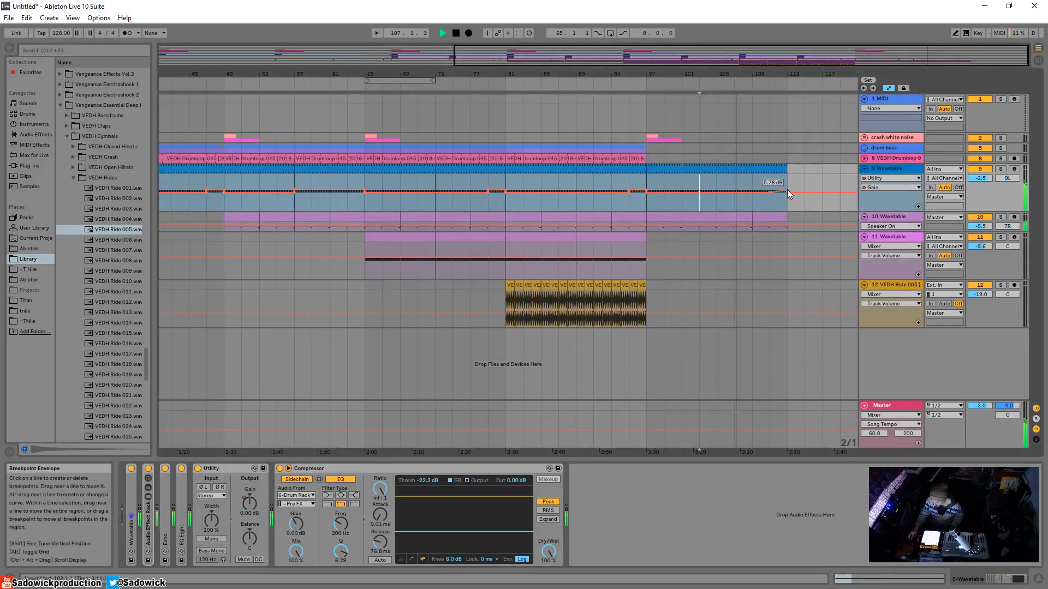
left_click(787, 190)
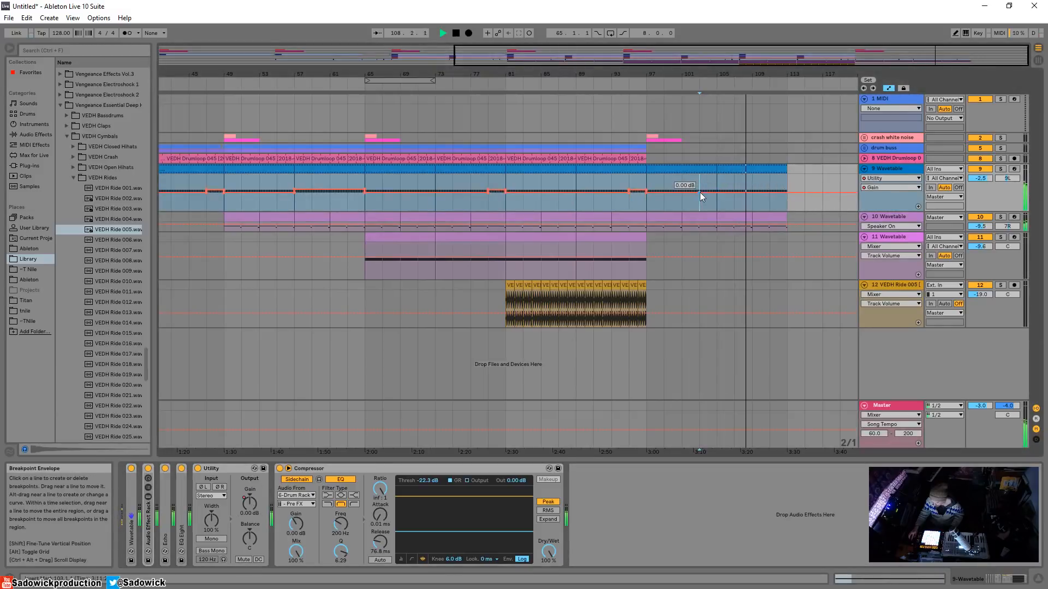
Try a rising Auto Filter frequency ramp on the track 9 Wavetable up to bar 113 and play it back.
double_click(147, 524)
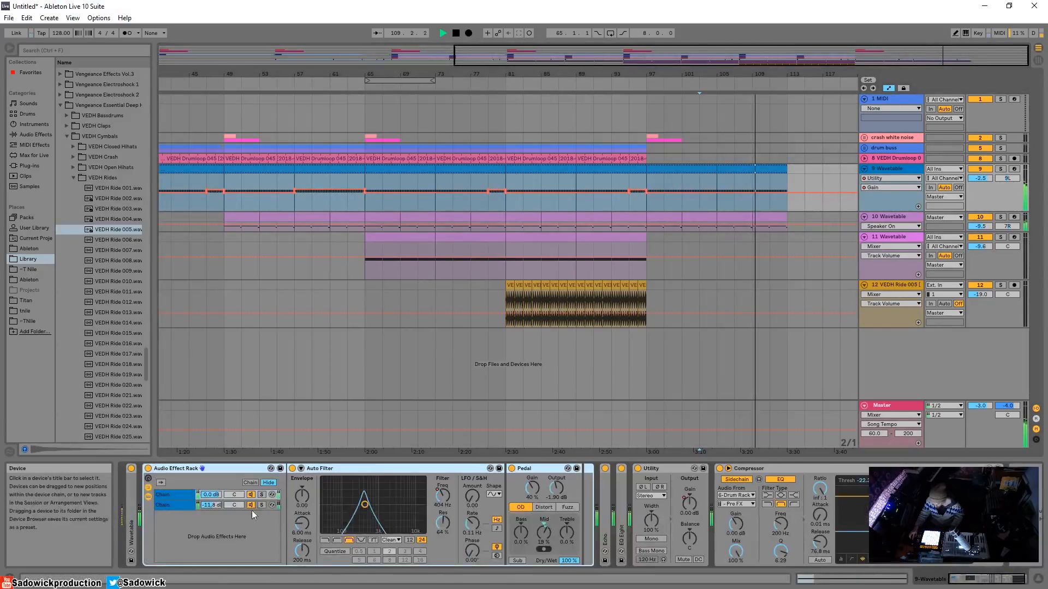
left_click(435, 492)
left_click(699, 195)
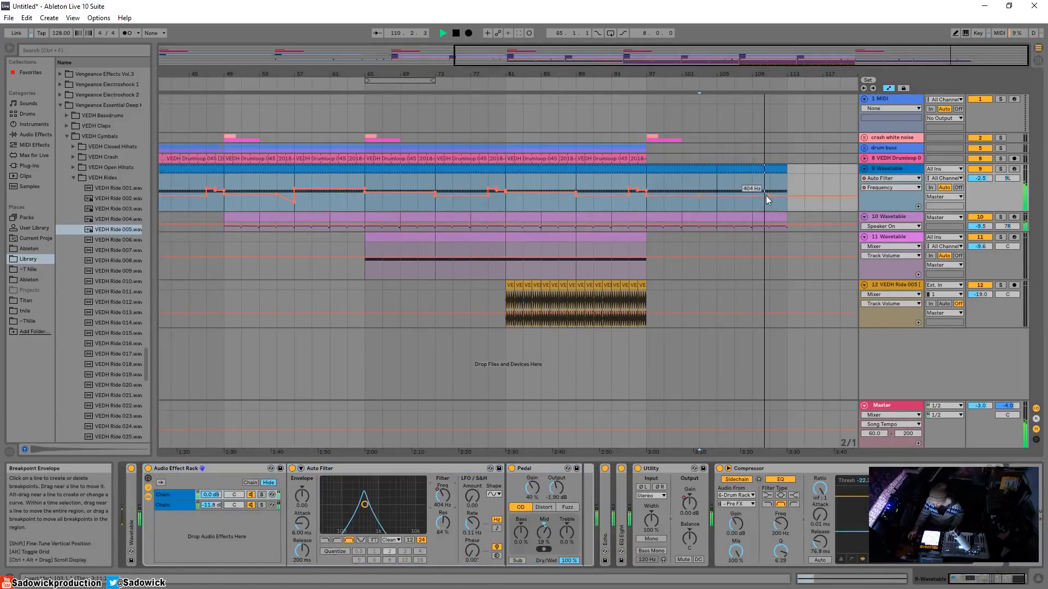
mouse_move(771, 196)
left_mouse_down()
mouse_move(786, 206)
mouse_move(786, 191)
left_mouse_up()
left_click(699, 195)
key("space")
key("space")
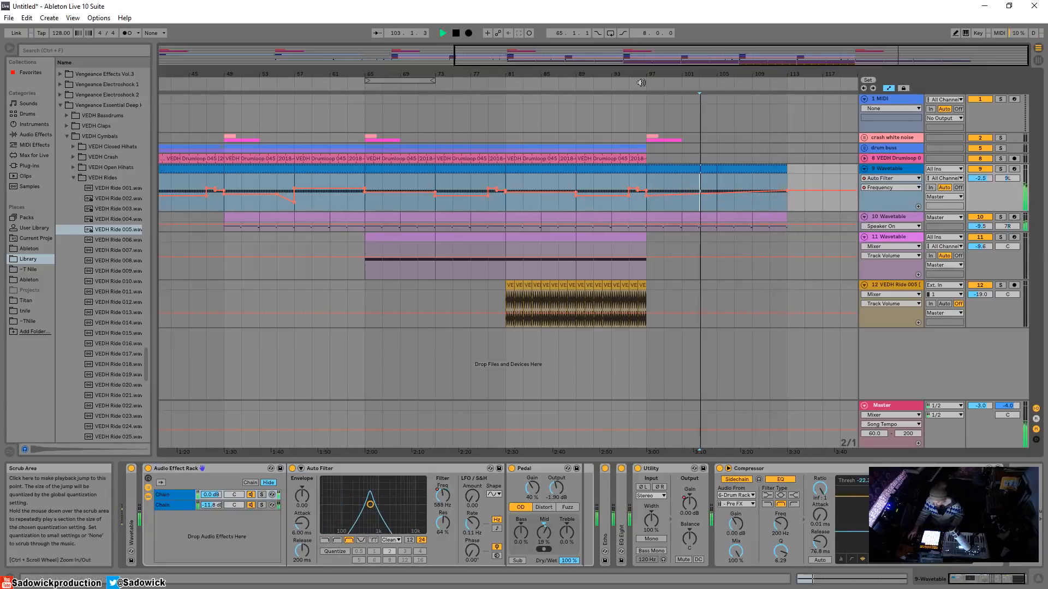
Select the track 11 Wavetable clip at bars 89 to 97, play from there, and briefly solo the track.
left_click(641, 83)
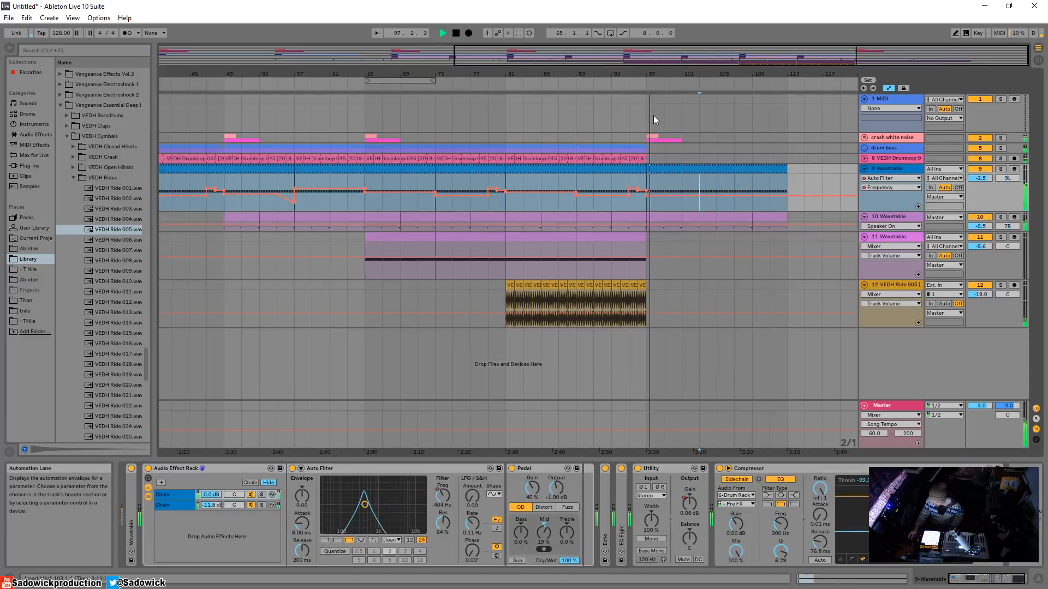
left_click_drag(578, 243, 646, 242)
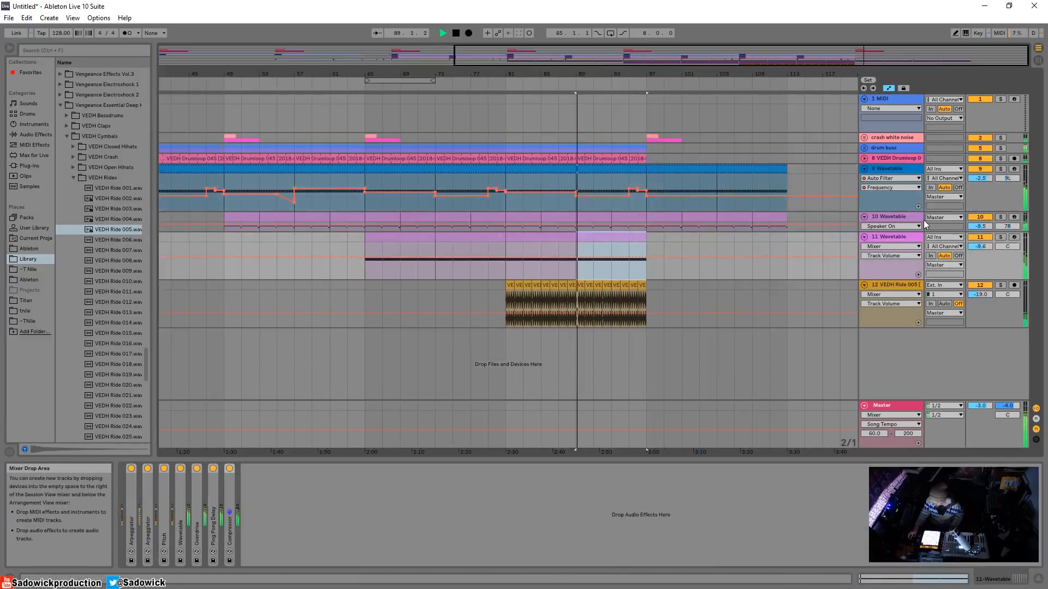
left_click(1002, 238)
left_click(1002, 238)
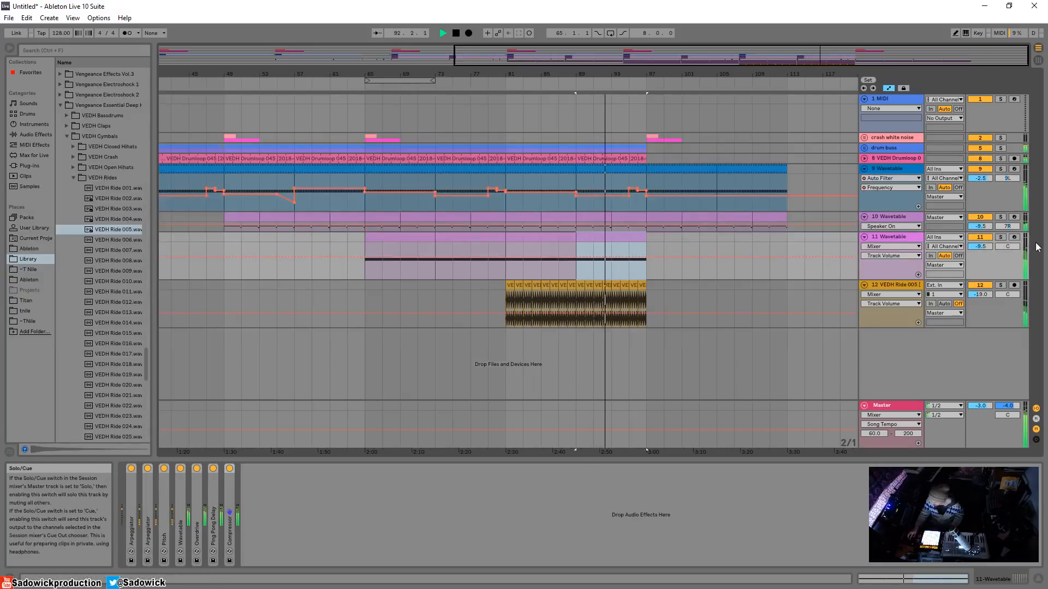
Add a Utility effect at the end of the track 11 Wavetable chain and widen its stereo width to 283%.
left_click(32, 134)
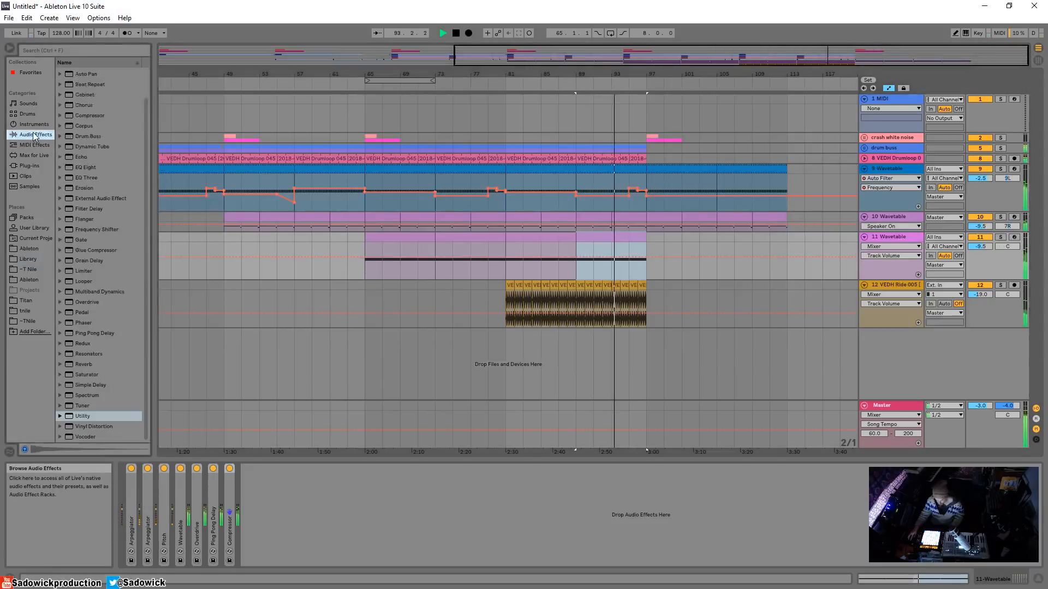
left_click_drag(107, 417, 110, 425)
left_click_drag(311, 500, 270, 513)
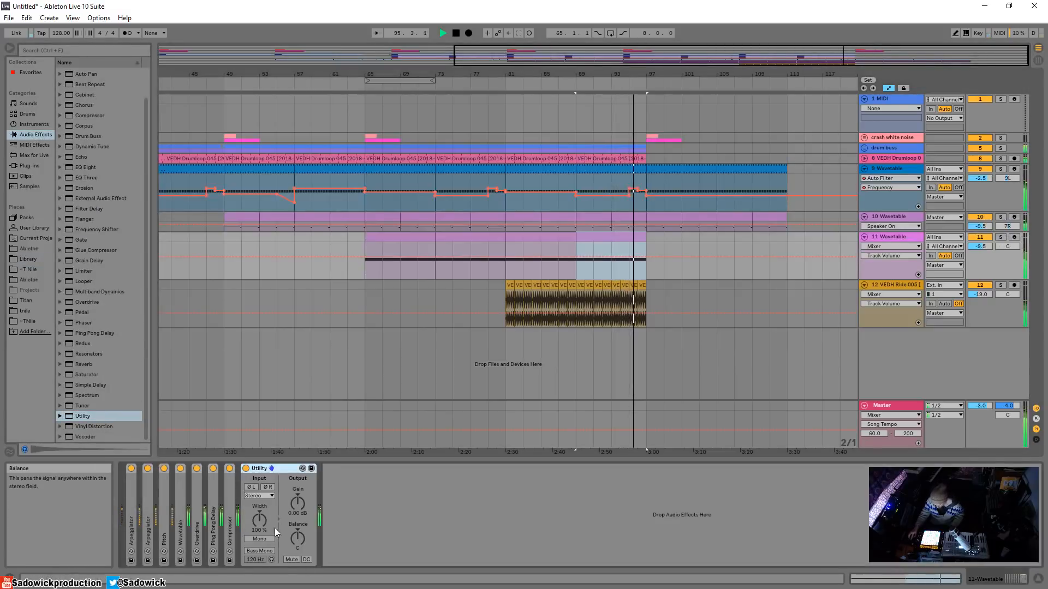
left_click(251, 496)
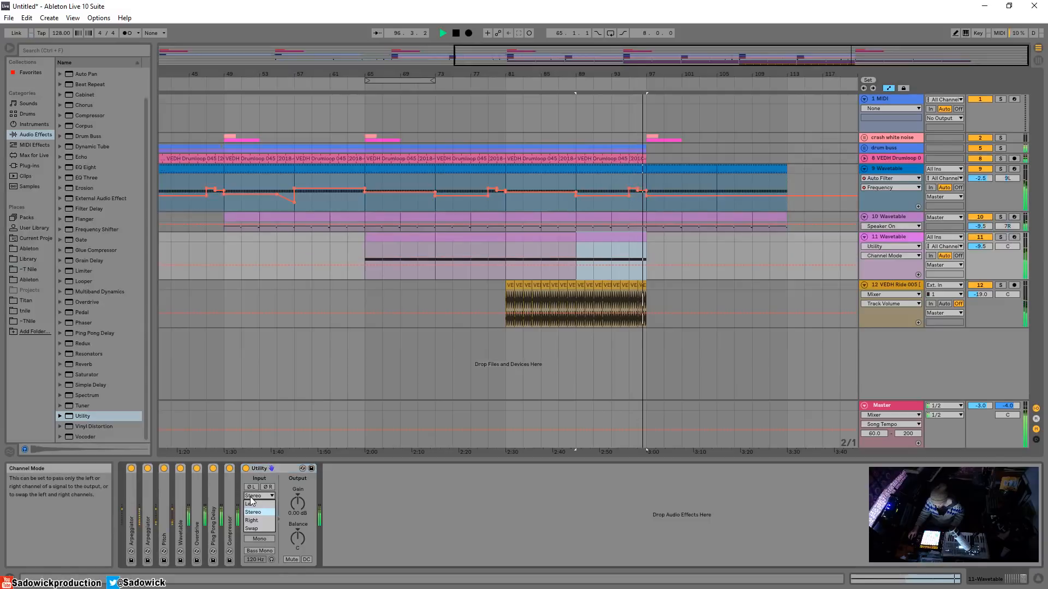
left_click_drag(259, 520, 259, 499)
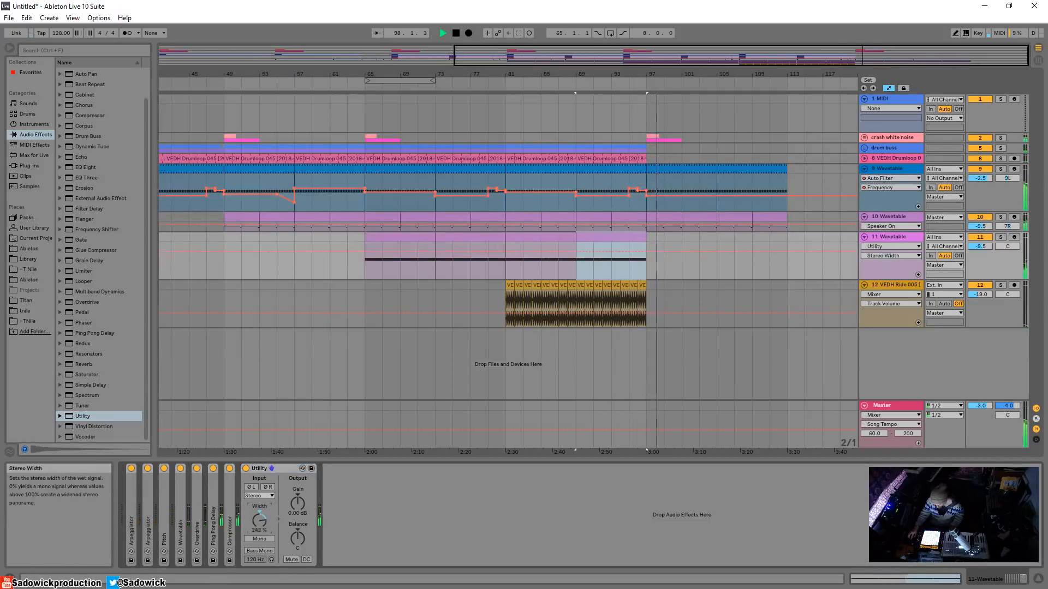
Replay from bar 89, check track 11 in solo, and set its volume to -10.6 dB.
left_click(570, 86)
left_click(1000, 238)
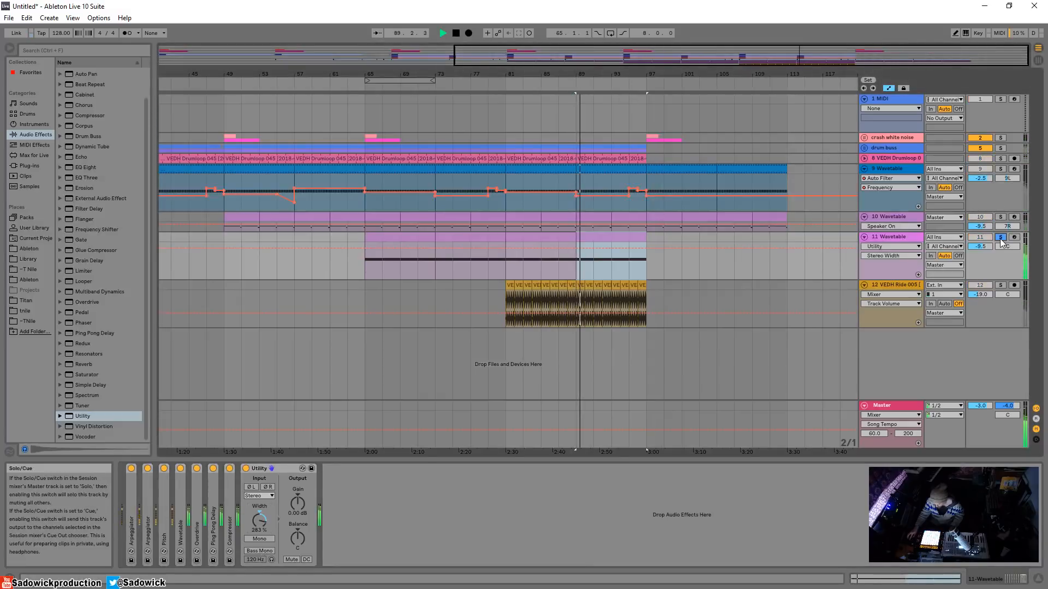
mouse_move(987, 246)
left_mouse_down()
mouse_move(986, 264)
mouse_move(987, 255)
left_mouse_up()
left_click_drag(986, 296, 986, 286)
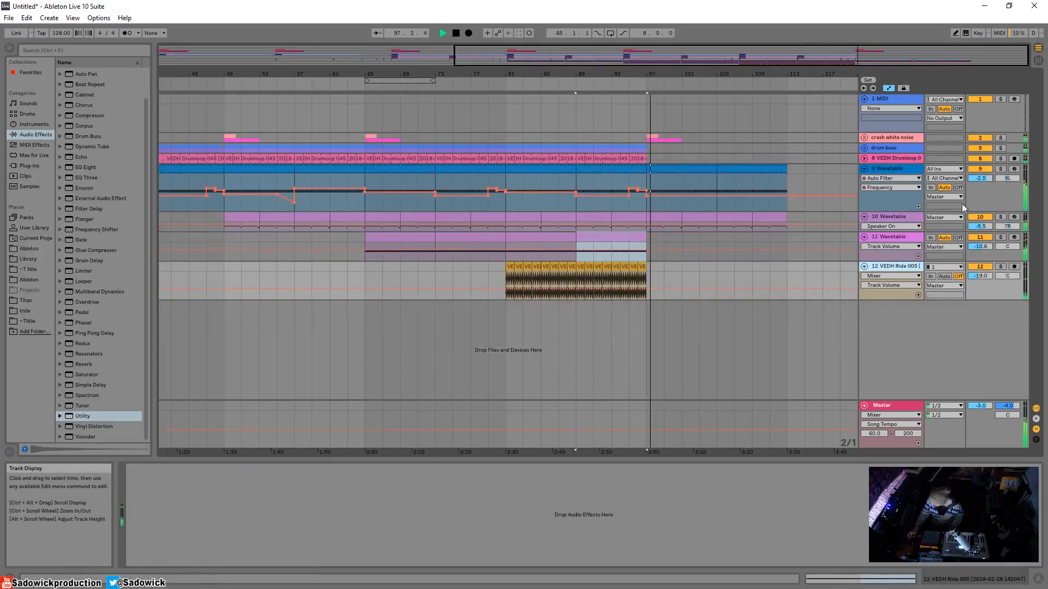
Duplicate bars 81 to 113 of the drum buss and Drumloop tracks to bring the drums back at bar 113.
left_click_drag(782, 74, 780, 68)
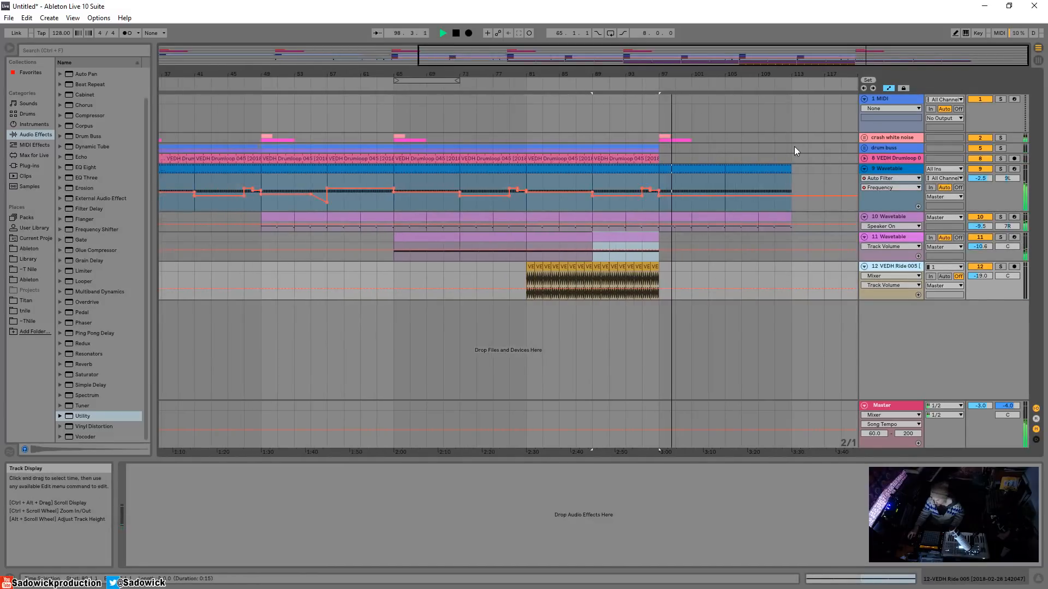
left_click_drag(794, 147, 519, 147)
key("ctrl+d")
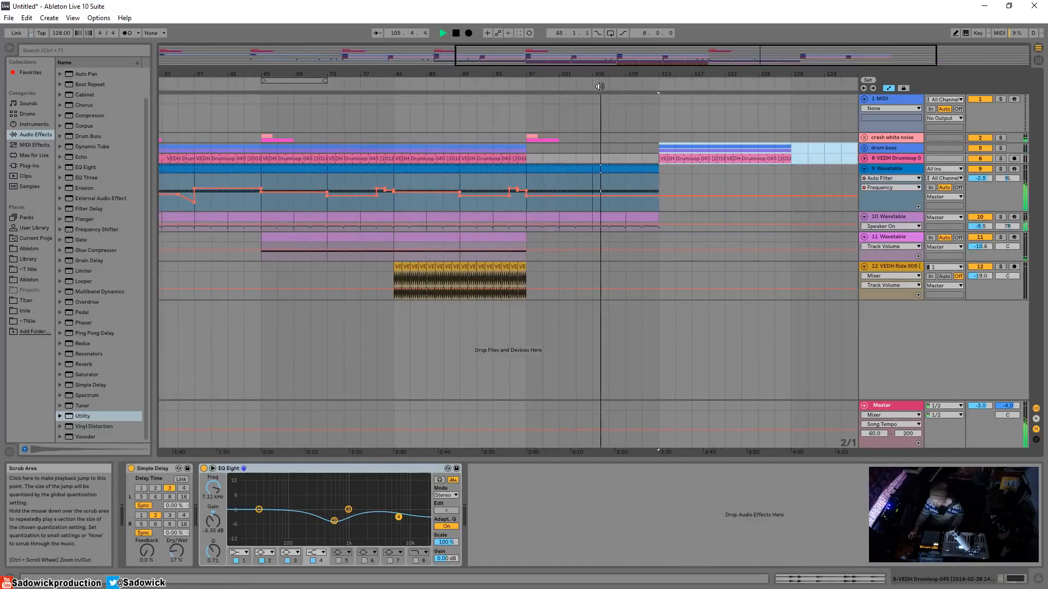
left_click(633, 87)
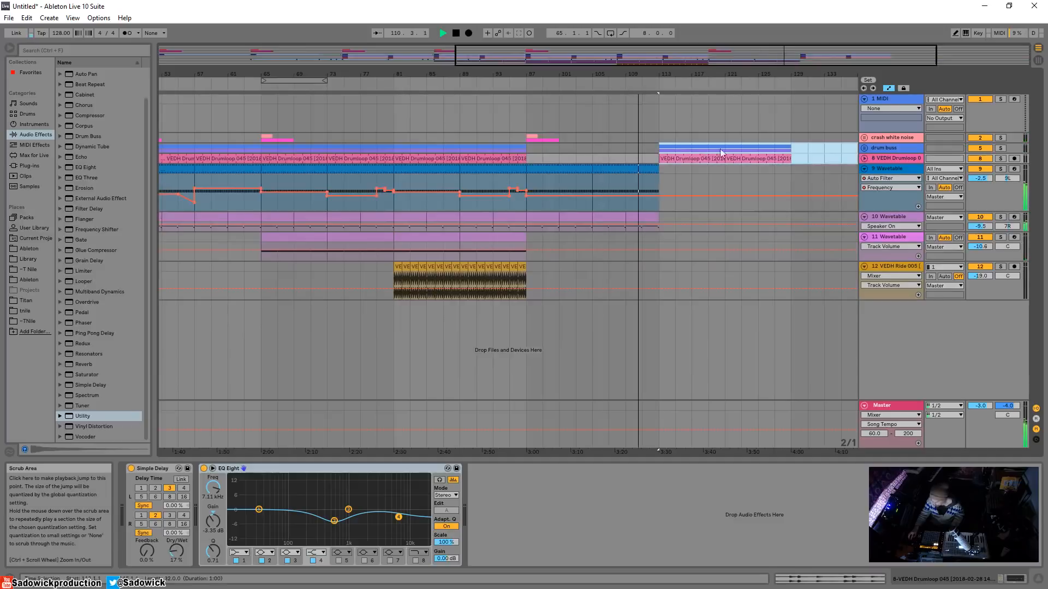
left_click(679, 157)
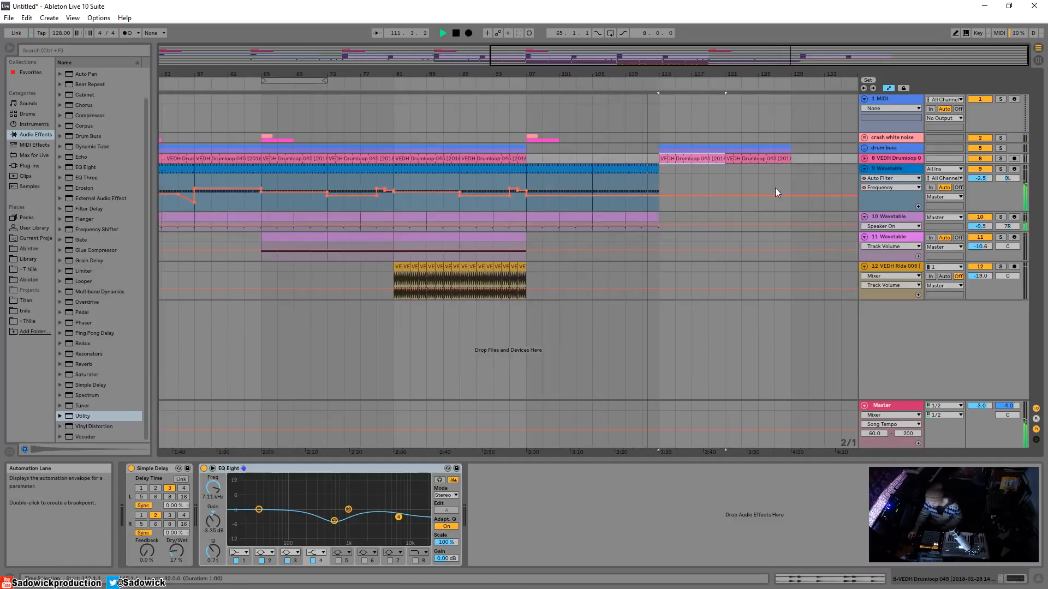
Delete the Drumloop clips between bars 113 and 129, keeping the drum buss part.
key("Delete")
left_click(747, 158)
key("Delete")
Duplicate the track 9 Wavetable part from bars 97 to 113 so it continues to bar 129.
left_click_drag(660, 179, 530, 178)
key("ctrl+d")
left_click_drag(661, 170, 531, 171)
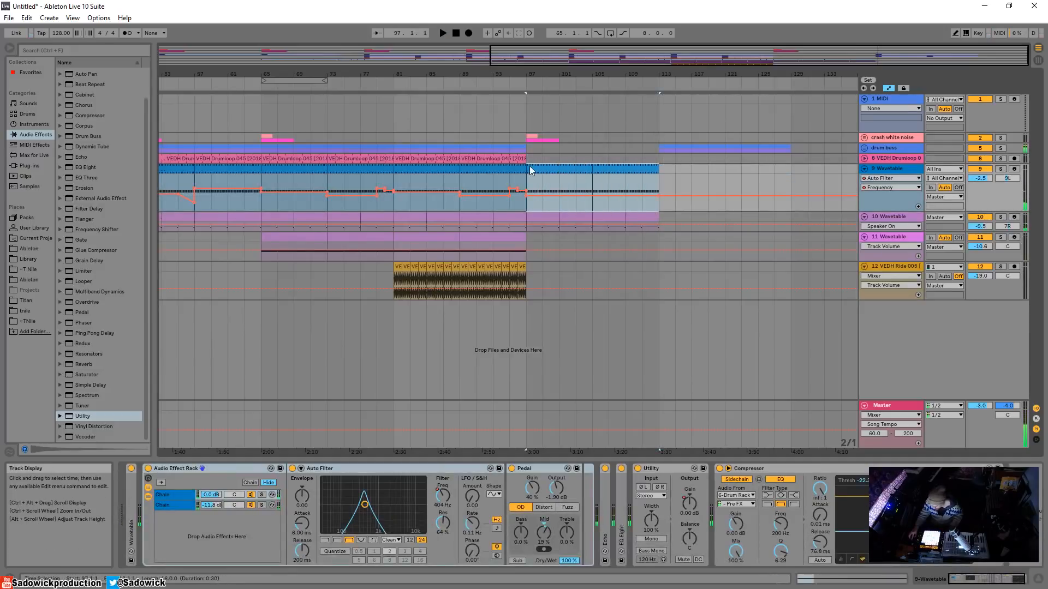
key("ctrl+d")
Start playback just before bar 113 and duplicate the crash white noise section from bar 97 to bar 113.
key("space")
left_click(649, 82)
left_click_drag(659, 138, 593, 137)
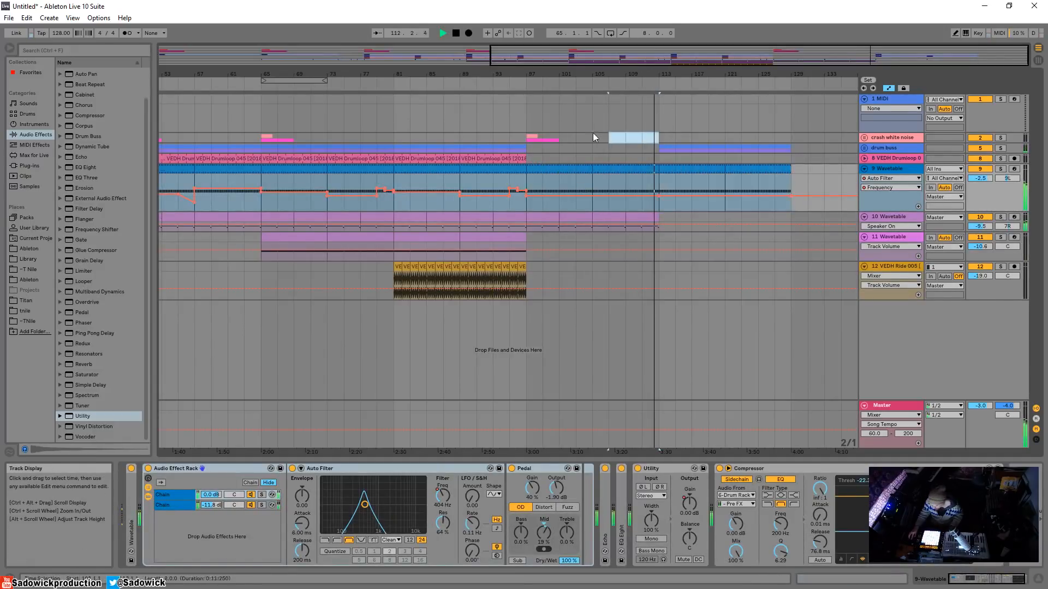
key("ctrl+d")
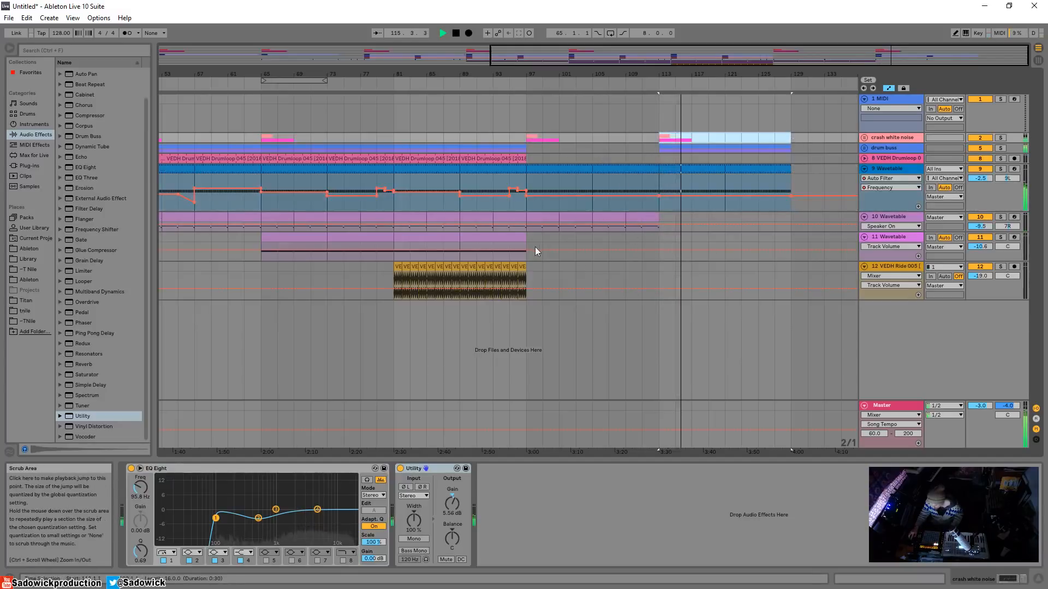
Extend the track 12 ride clips from bar 97 to bar 113 and set the track's volume to -18.3 dB.
left_click_drag(528, 271, 720, 306)
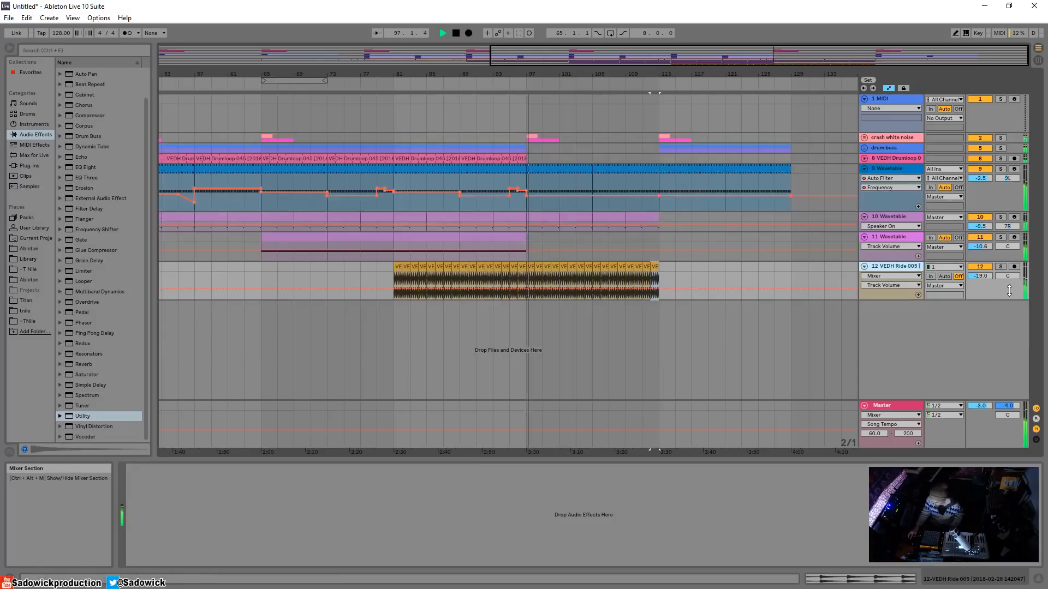
mouse_move(988, 281)
left_mouse_down()
mouse_move(988, 291)
mouse_move(983, 273)
left_mouse_up()
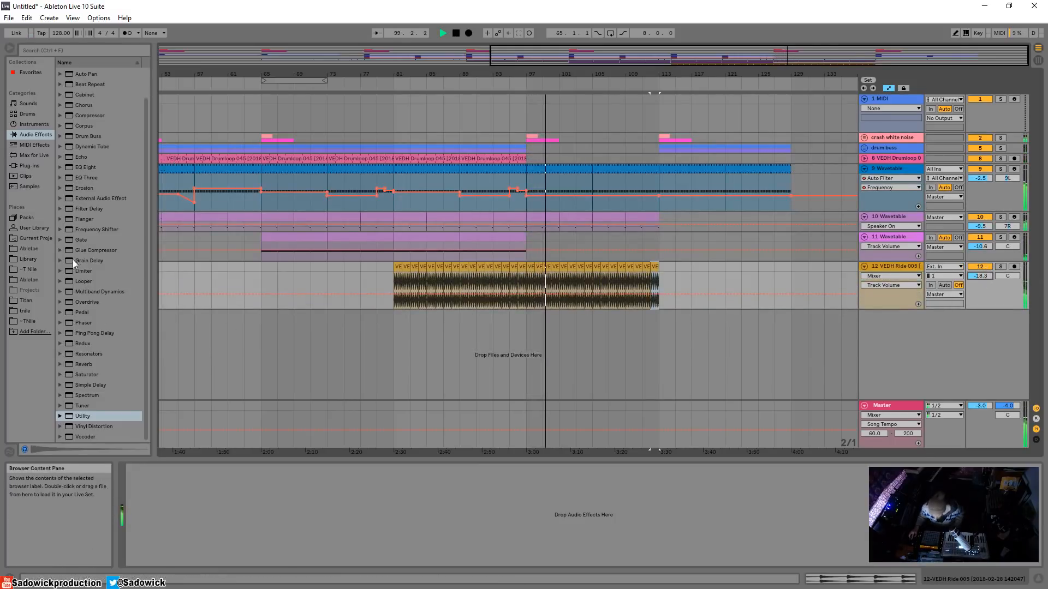
Add a Frequency Shifter to the ride track and automate its coarse frequency down to about -6.97 kHz at bar 113.
left_click_drag(100, 229, 463, 287)
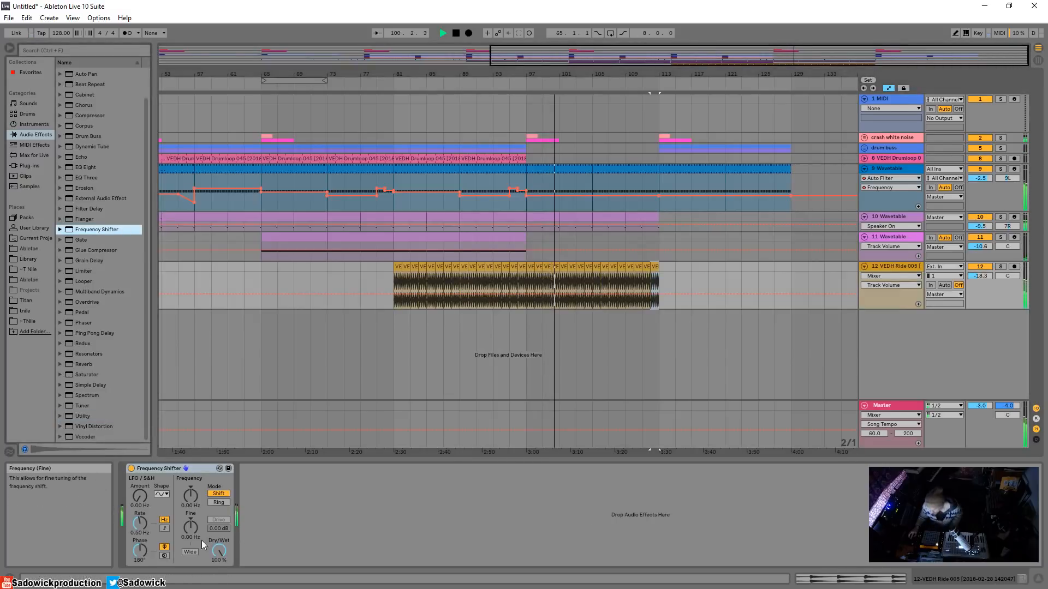
left_click(196, 497)
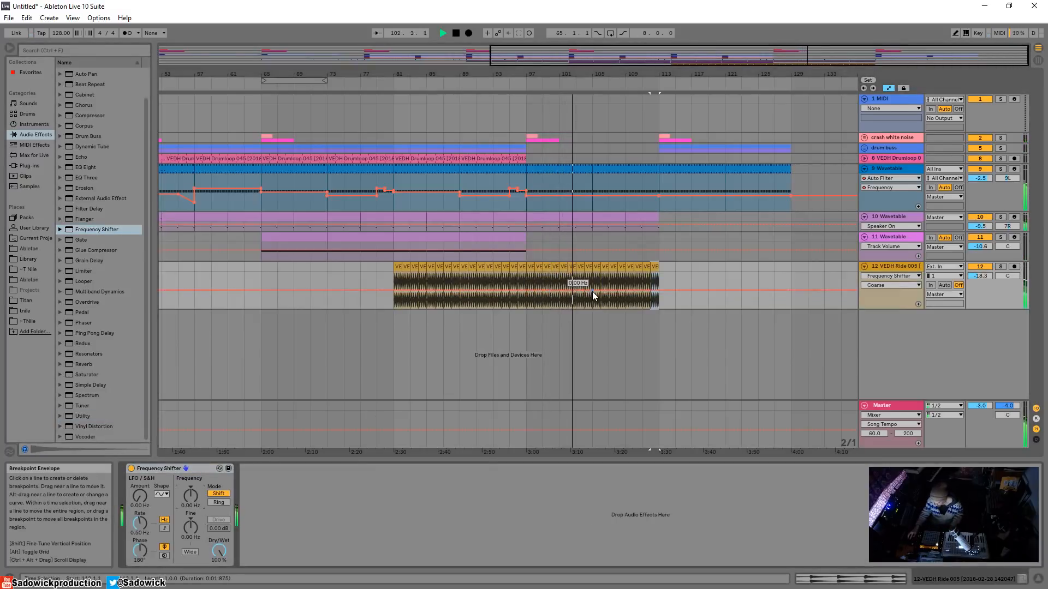
left_click_drag(656, 290, 658, 303)
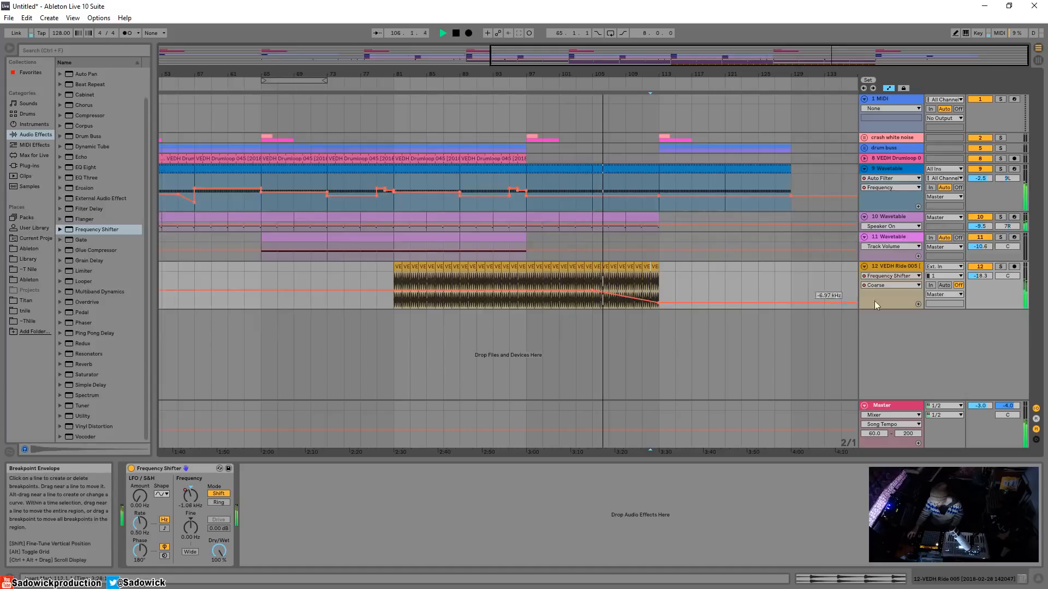
left_click_drag(961, 308, 961, 291)
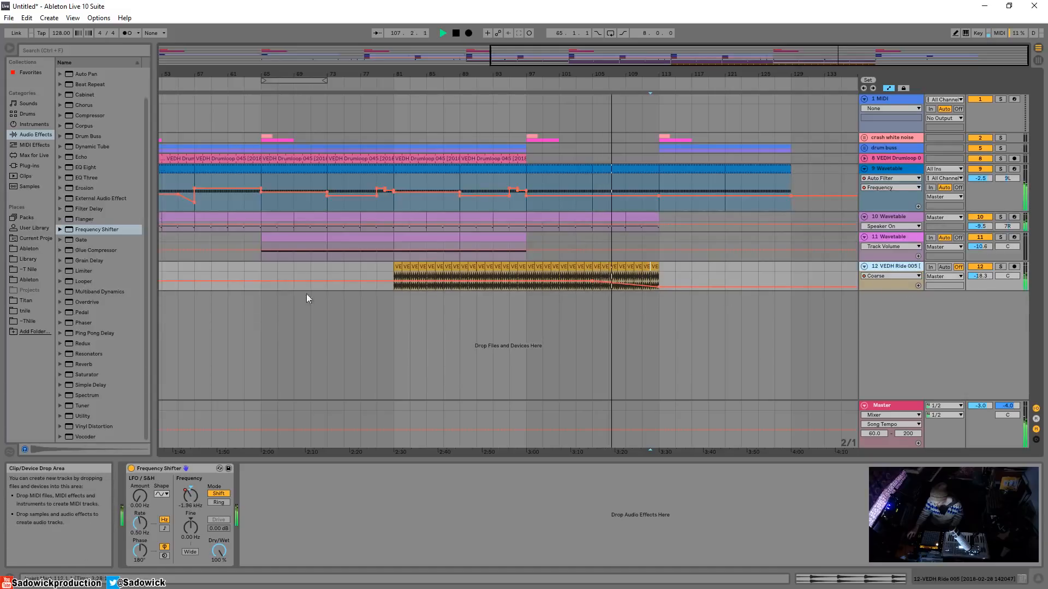
Add EQ Eight after the ride's Frequency Shifter, with a low cut on band 1 and a -5.08 dB dip at 825 Hz.
key("Up")
key("Up")
key("Up")
key("Up")
key("Up")
key("Up")
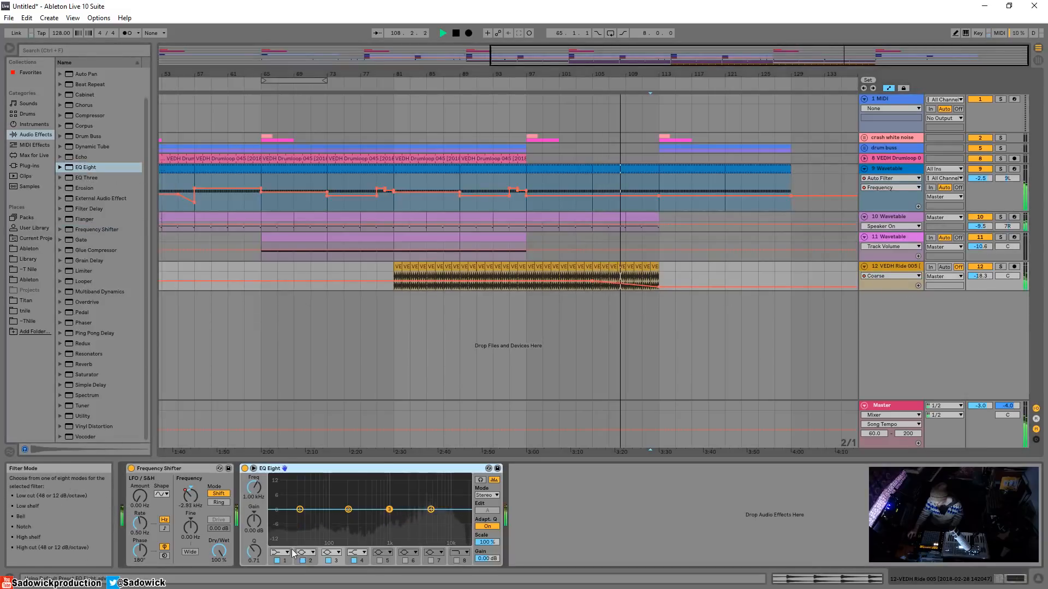
left_click_drag(300, 514, 384, 521)
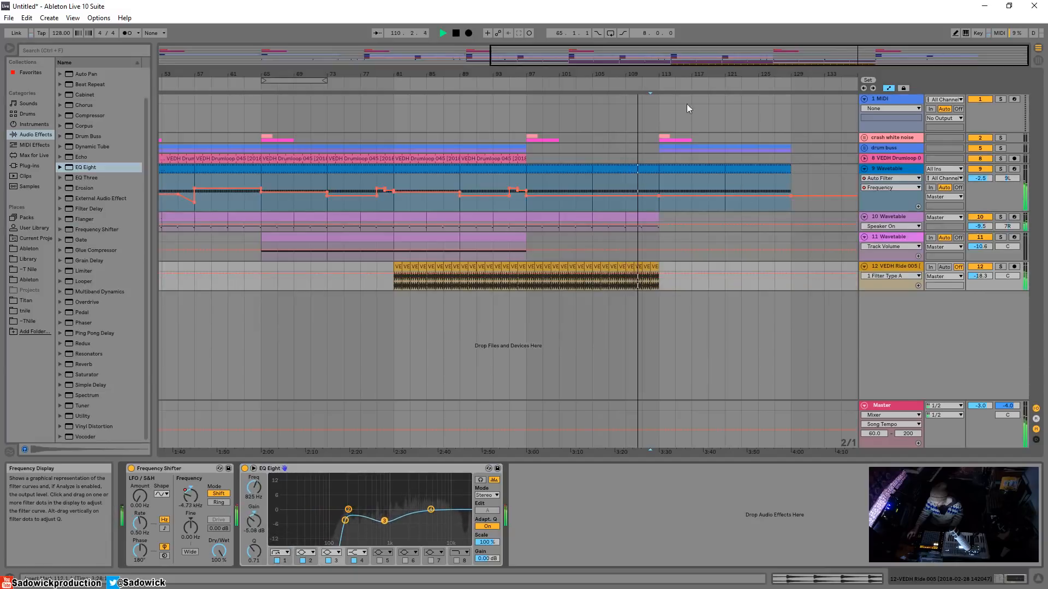
Double the original tempo of the last ride clip at bar 112 and trim its end back to bar 113.
left_click_drag(668, 73, 568, 265)
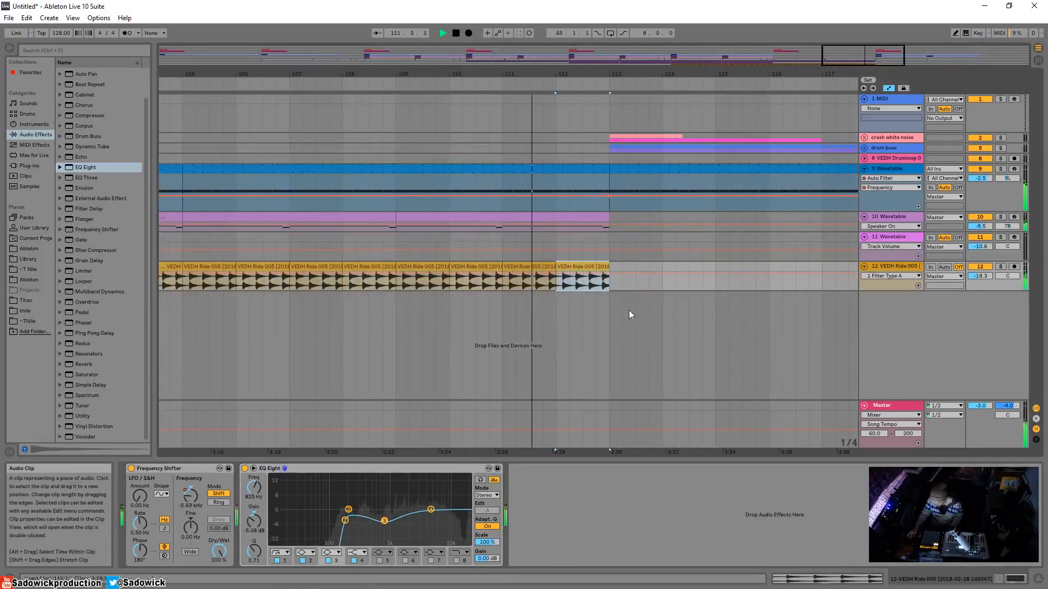
left_click(583, 268)
left_click(239, 433)
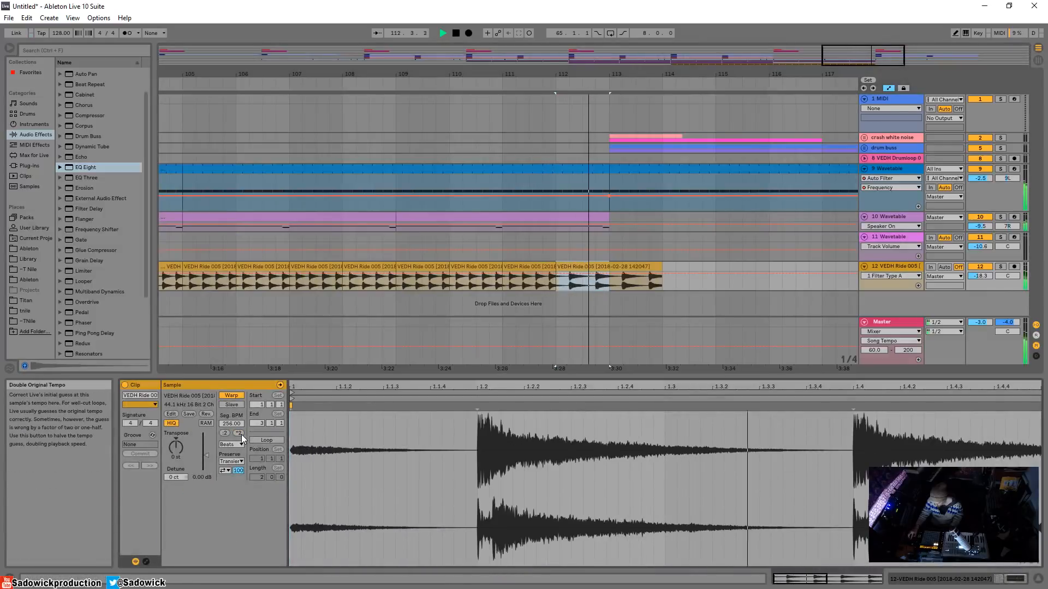
left_click_drag(661, 276, 609, 276)
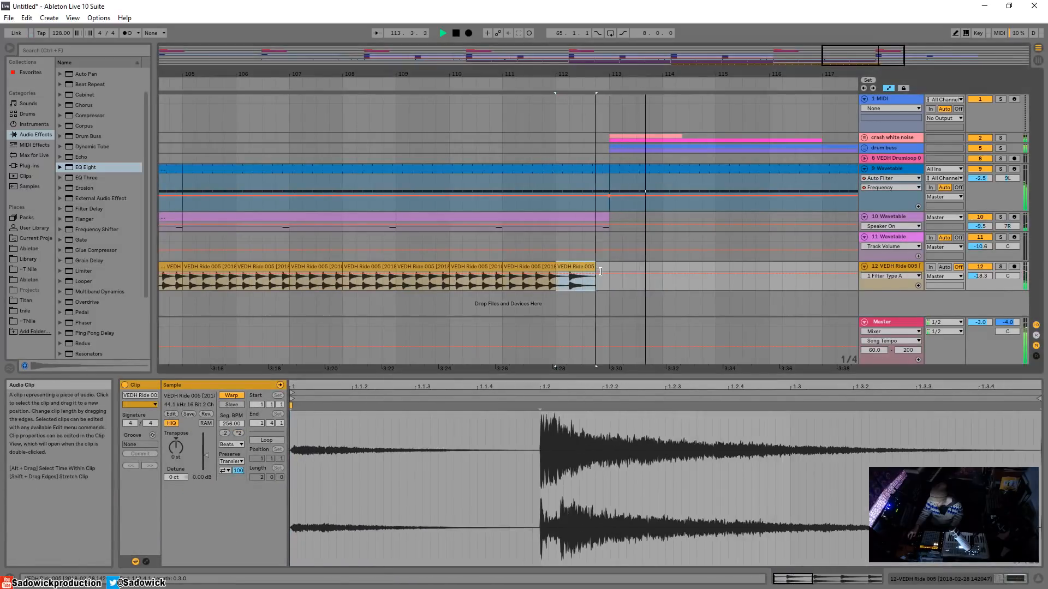
Reverse the ride clip at bar 112, lower track 12's volume to -20.4 dB, and replay from about bar 93.
left_click(538, 80)
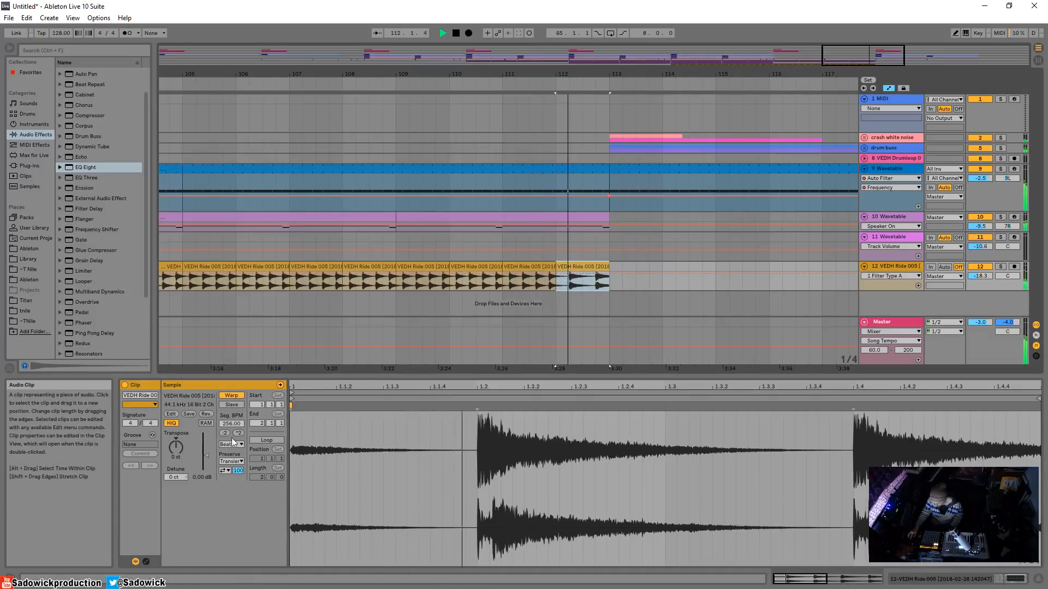
left_click(205, 414)
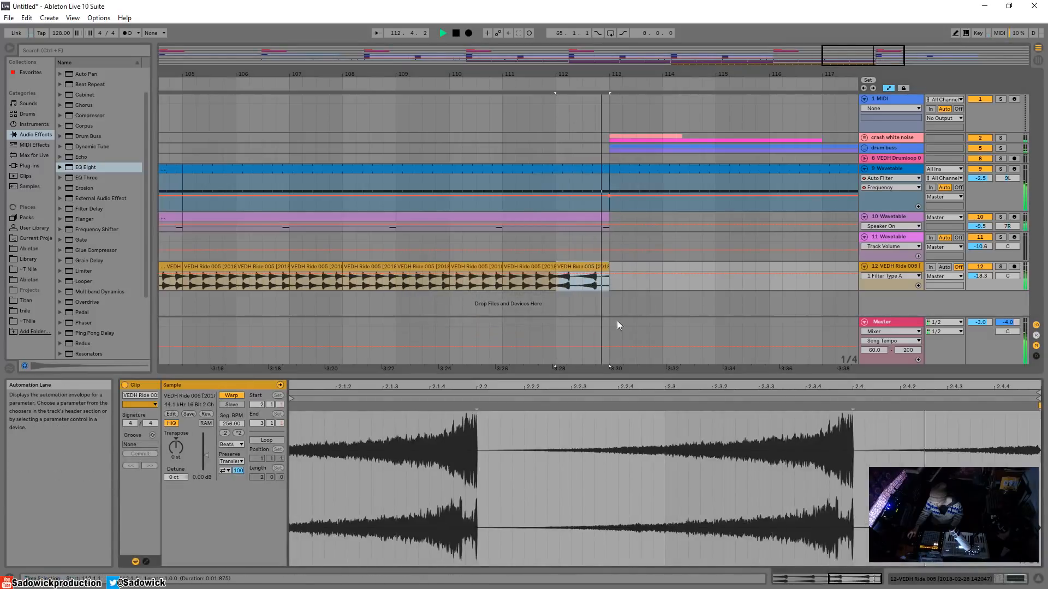
left_click_drag(988, 275, 987, 281)
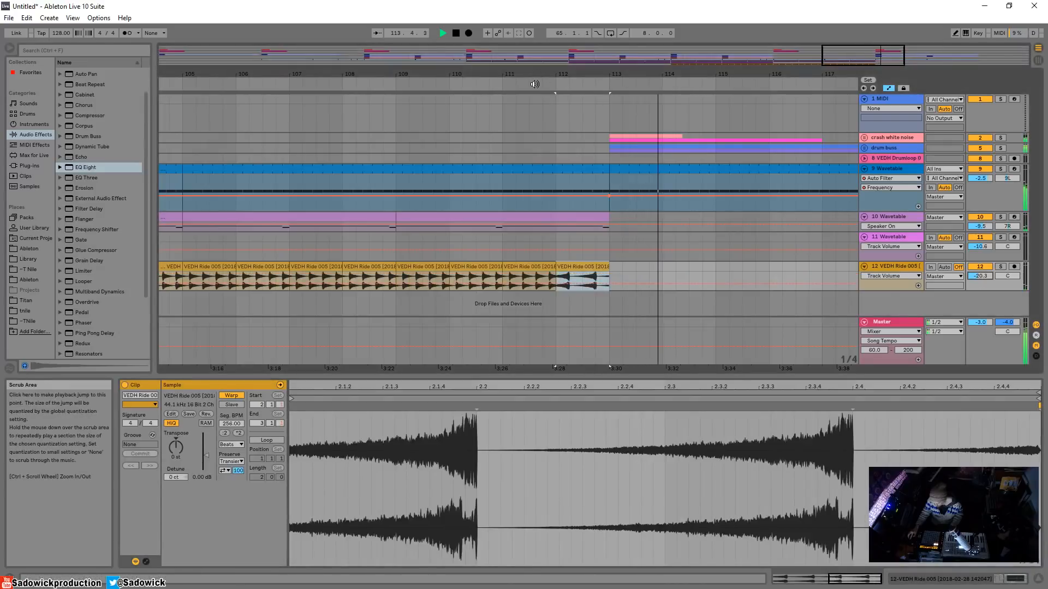
mouse_move(597, 77)
left_mouse_down()
mouse_move(597, 60)
mouse_move(598, 71)
left_mouse_up()
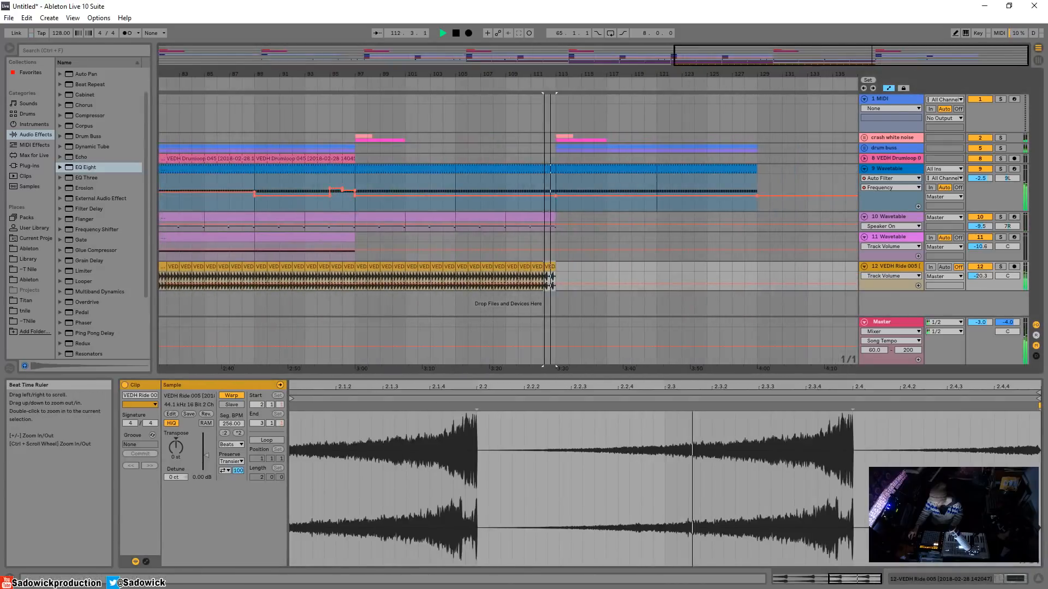
left_click_drag(981, 276, 984, 268)
left_click(304, 84)
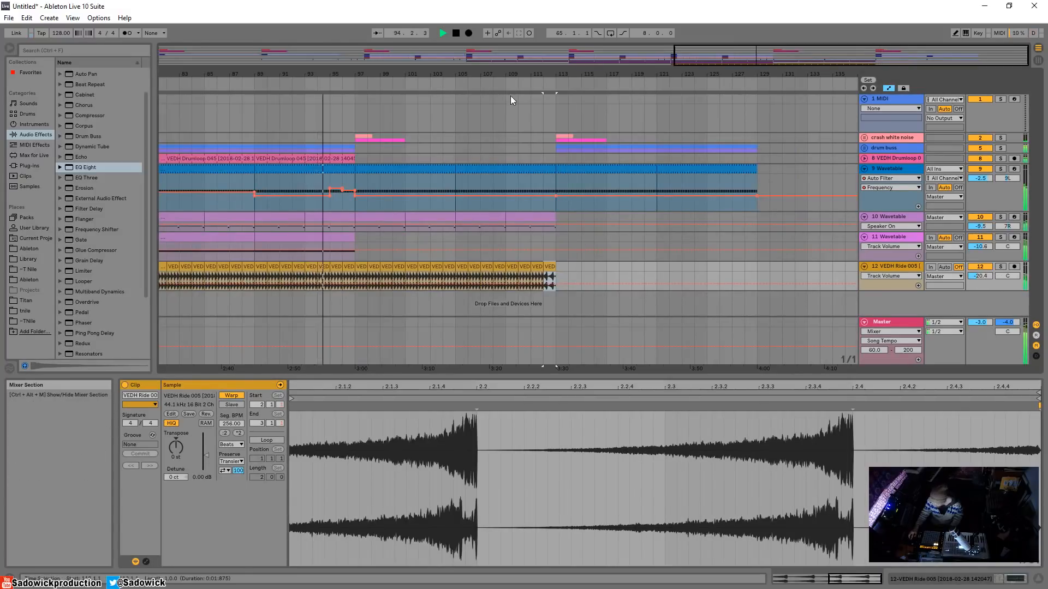
left_click(341, 247)
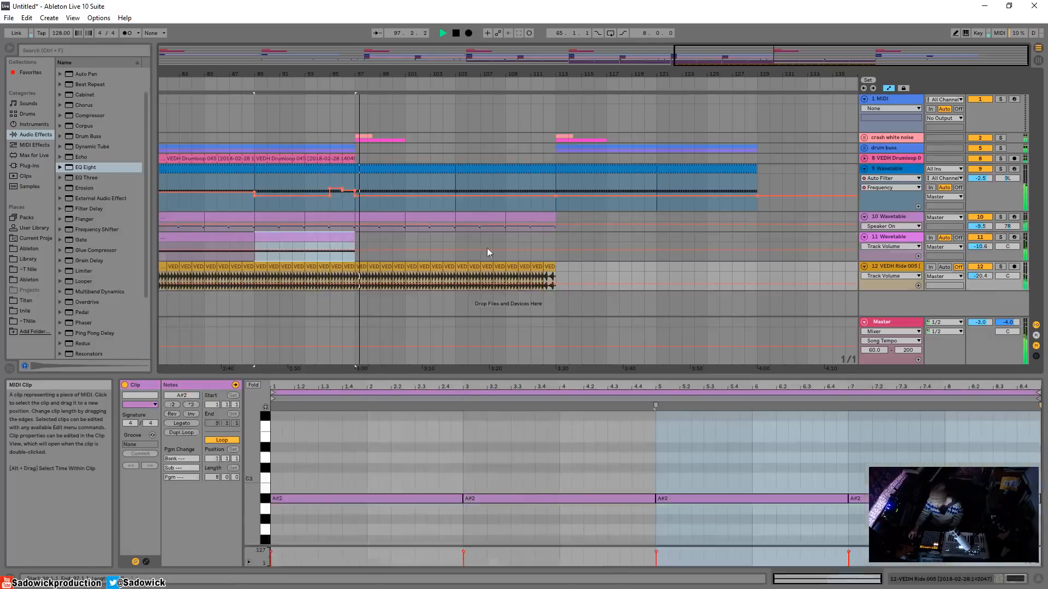
key("ctrl+d")
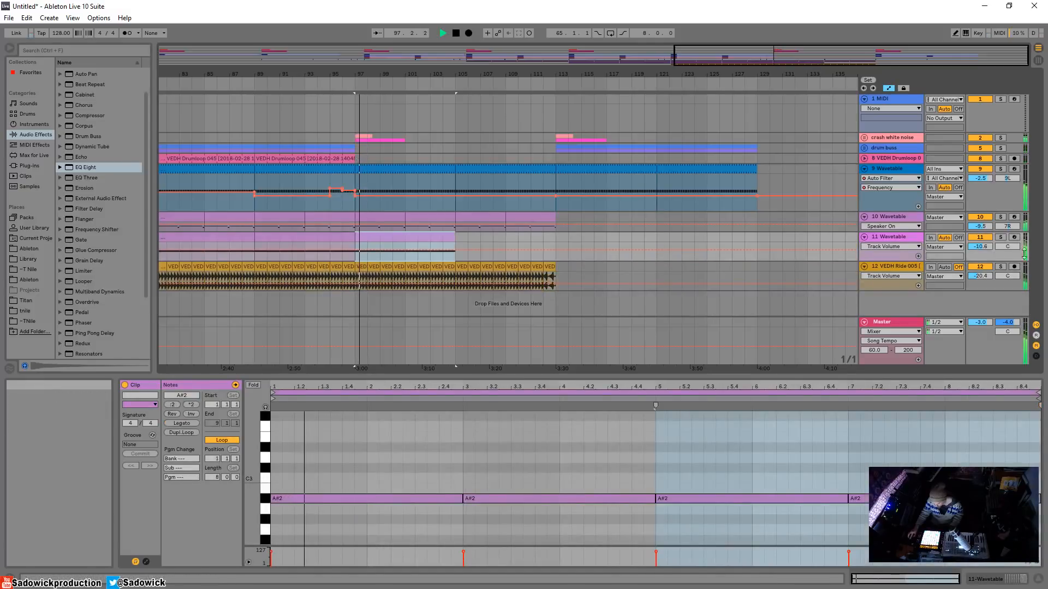
key("Delete")
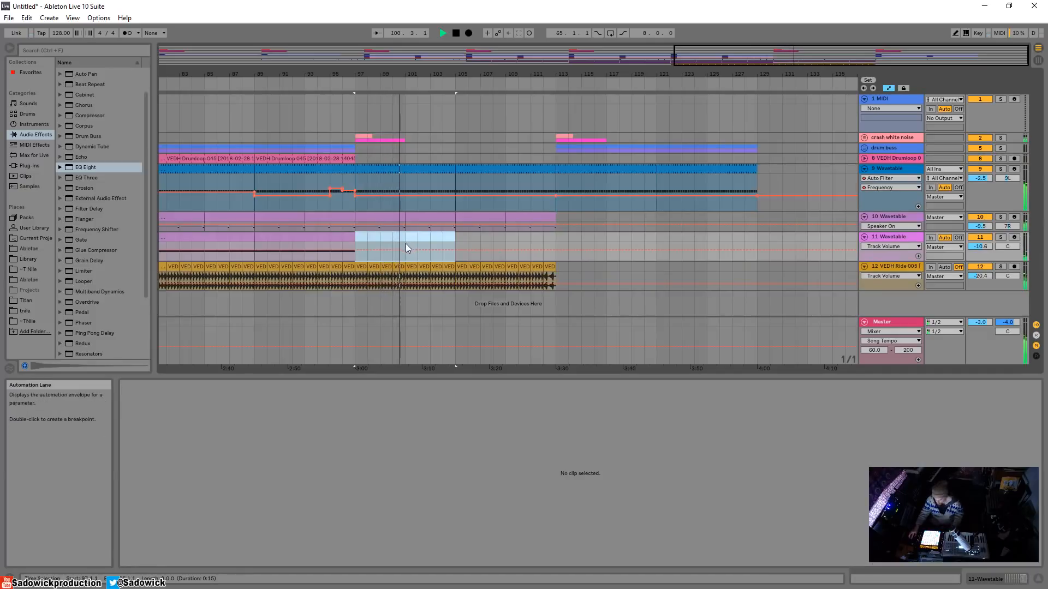
Add an Auto Filter directly after the Audio Effect Rack in the track 9 Wavetable chain.
left_click_drag(585, 373, 581, 451)
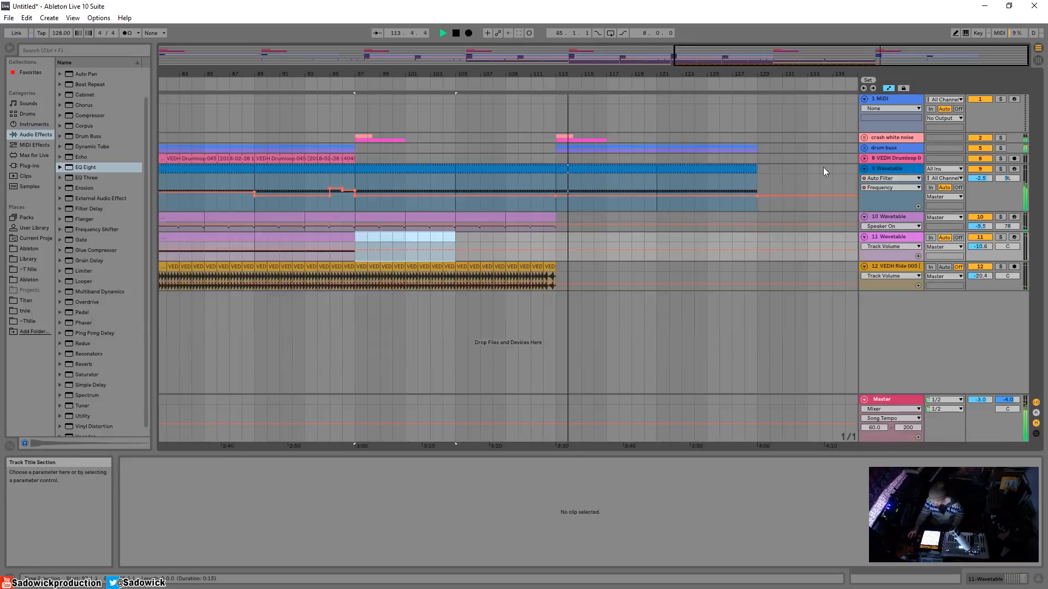
left_click(980, 200)
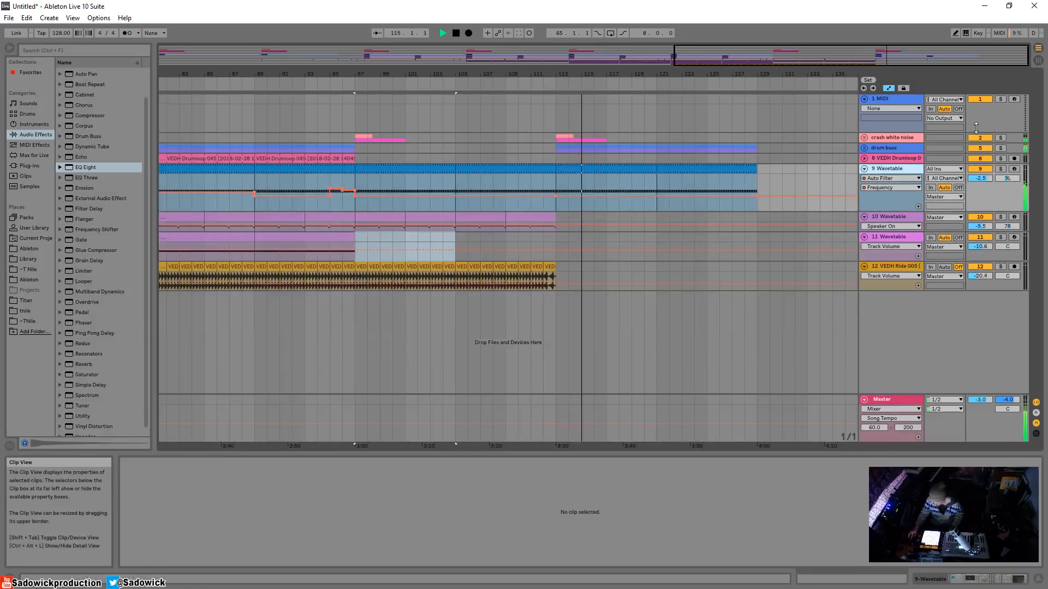
left_click(982, 579)
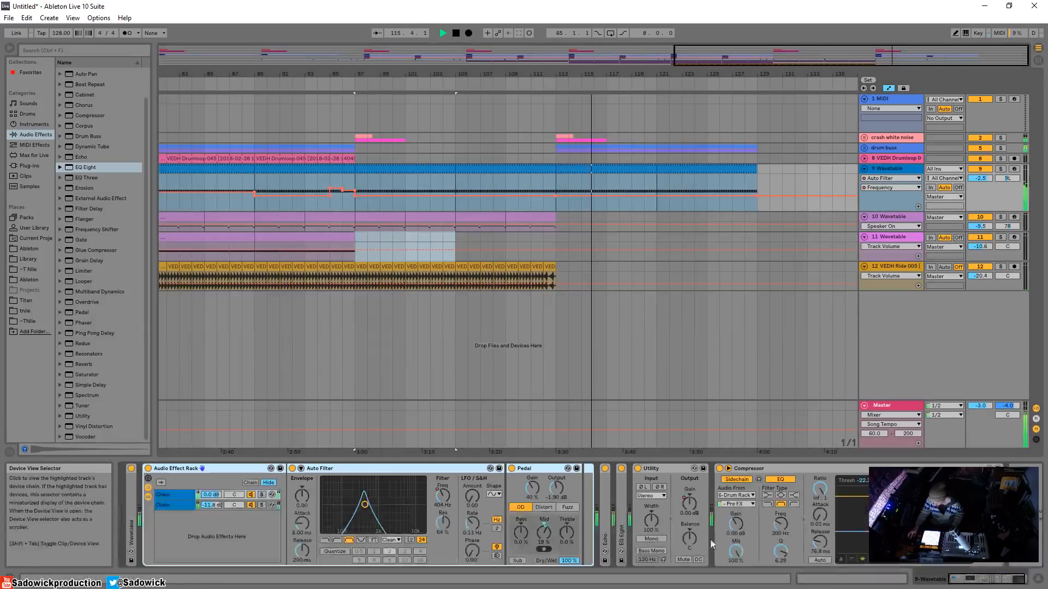
double_click(221, 467)
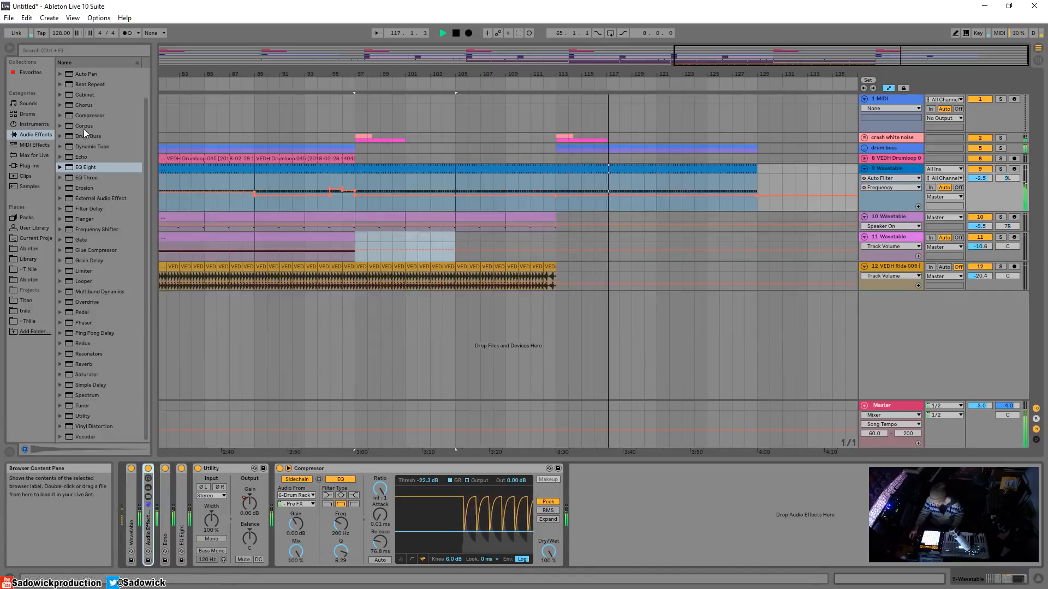
left_click(36, 133)
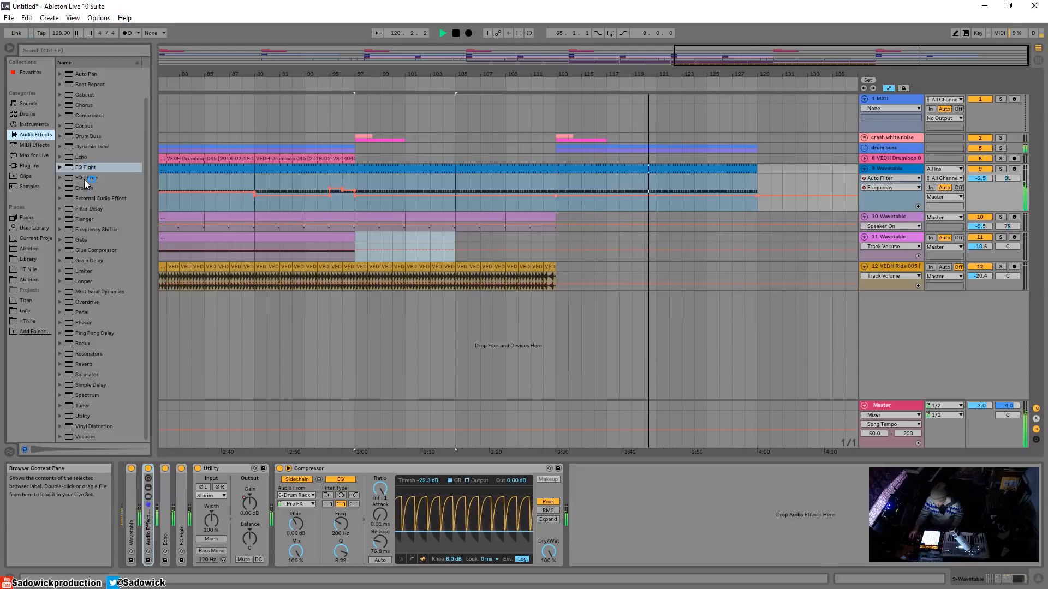
scroll(102, 127, "up", 3)
left_click_drag(87, 94, 160, 540)
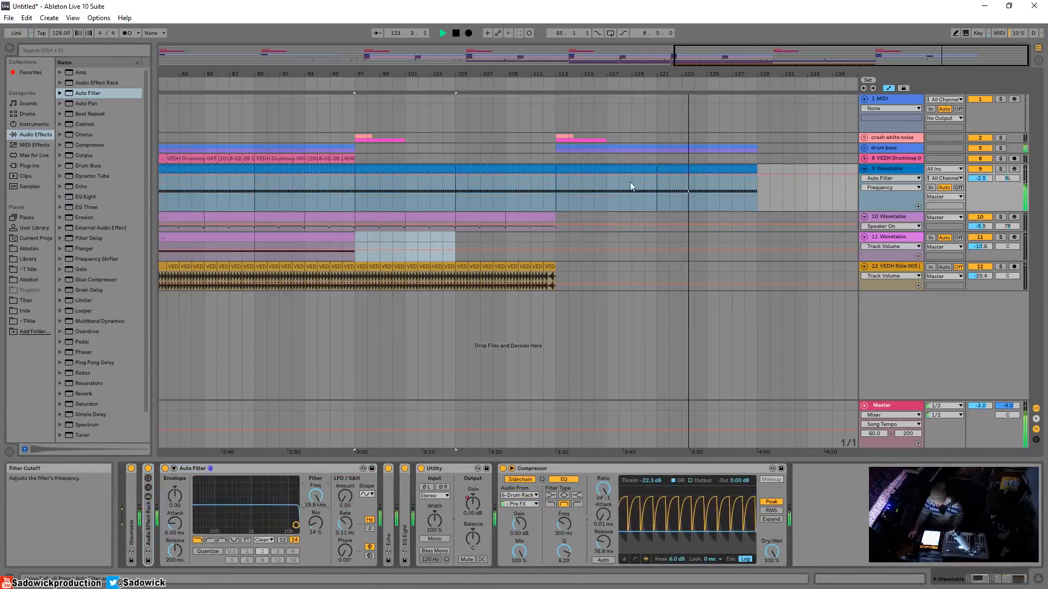
Automate the new Auto Filter's frequency on track 9 to fall steadily from bar 121 to bar 129.
left_click(747, 178)
left_click_drag(757, 176, 757, 194)
Duplicate bars 113 to 129 of the crash white noise and drum buss tracks to bar 129.
left_click_drag(758, 134, 556, 150)
key("ctrl+d")
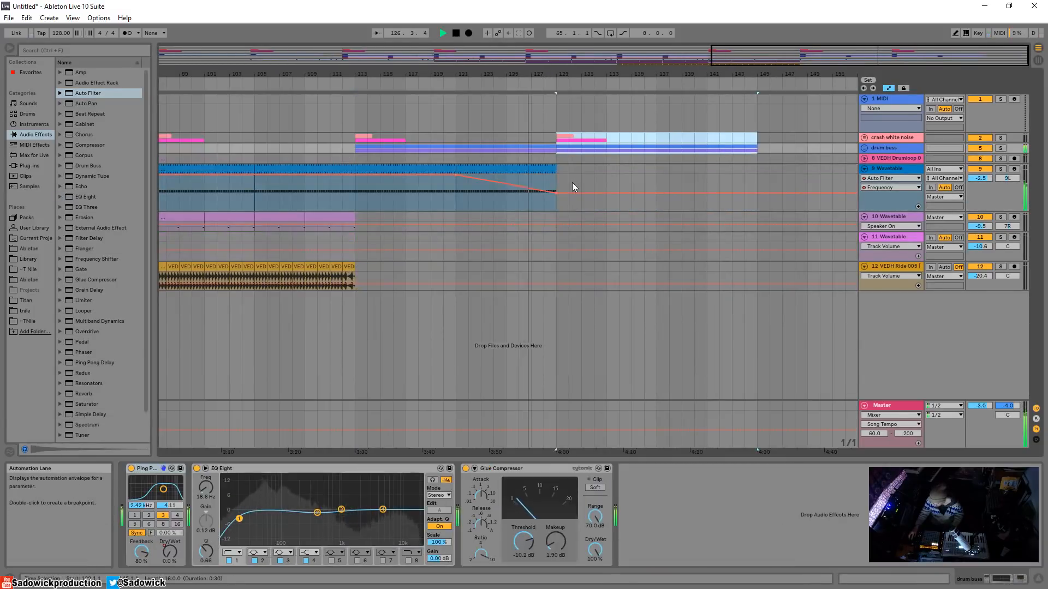
Lower track 9's filter frequency at bar 129 to about 435 Hz and reduce the height of its lane.
left_click_drag(556, 193, 557, 195)
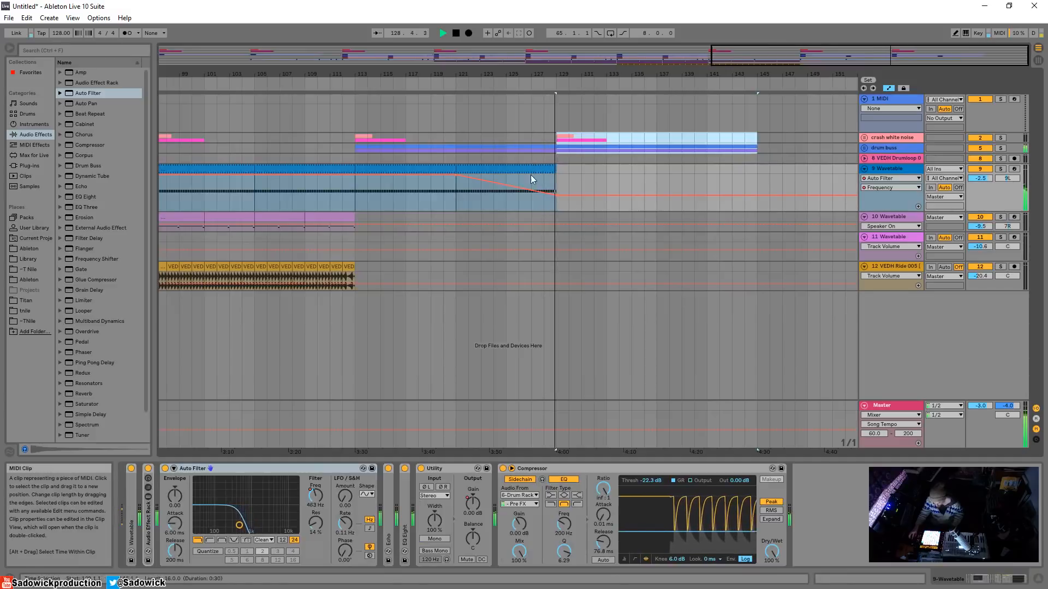
left_click_drag(562, 74, 562, 38)
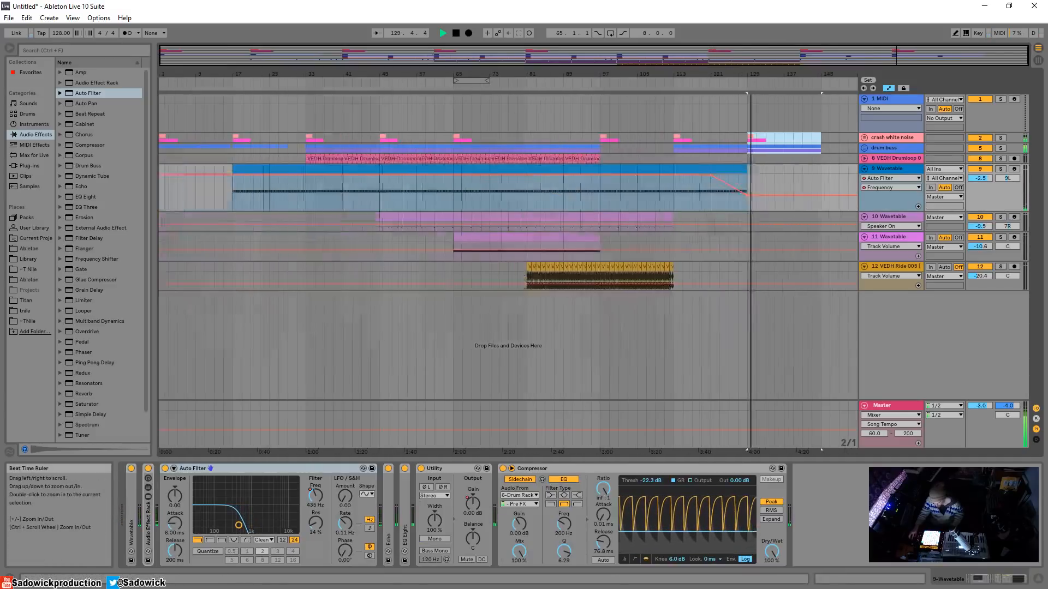
left_click_drag(975, 211, 975, 178)
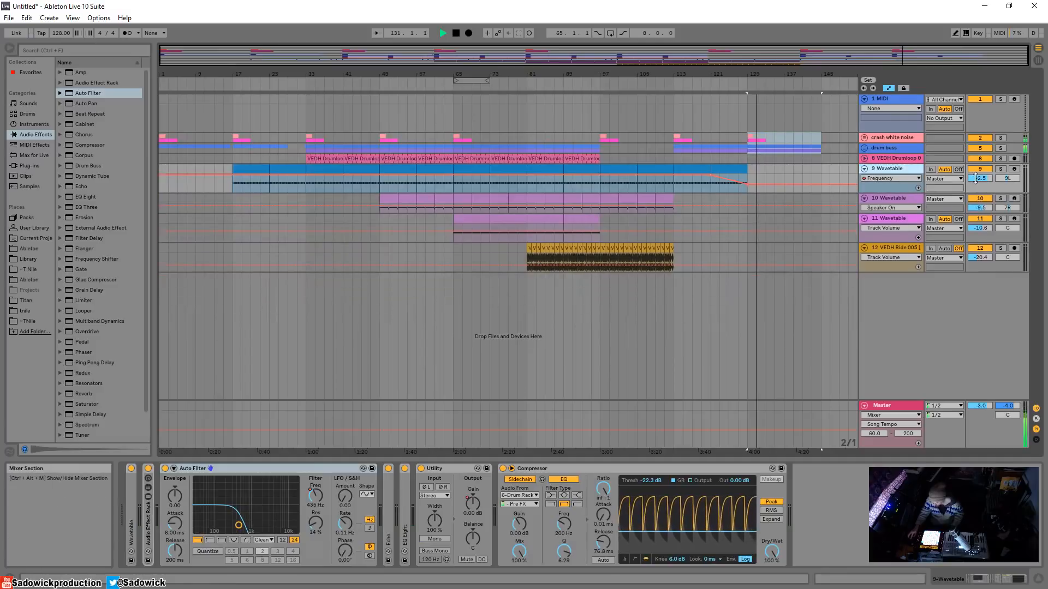
Replay briefly from about bar 31, stop playback, and check the effect chains of the crash white noise and ride tracks.
left_click(324, 76)
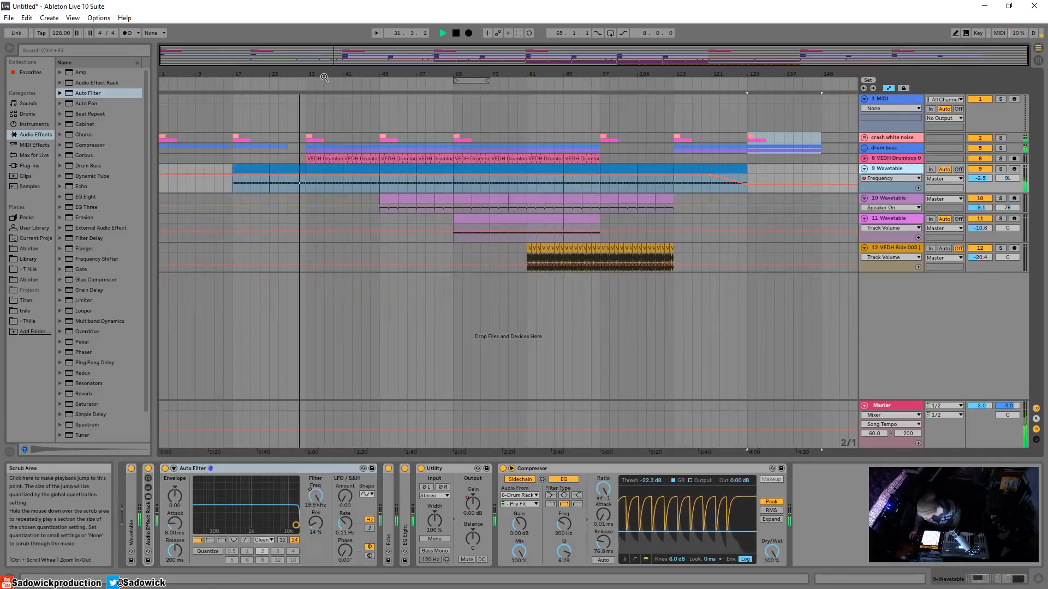
key("space")
left_click(899, 137)
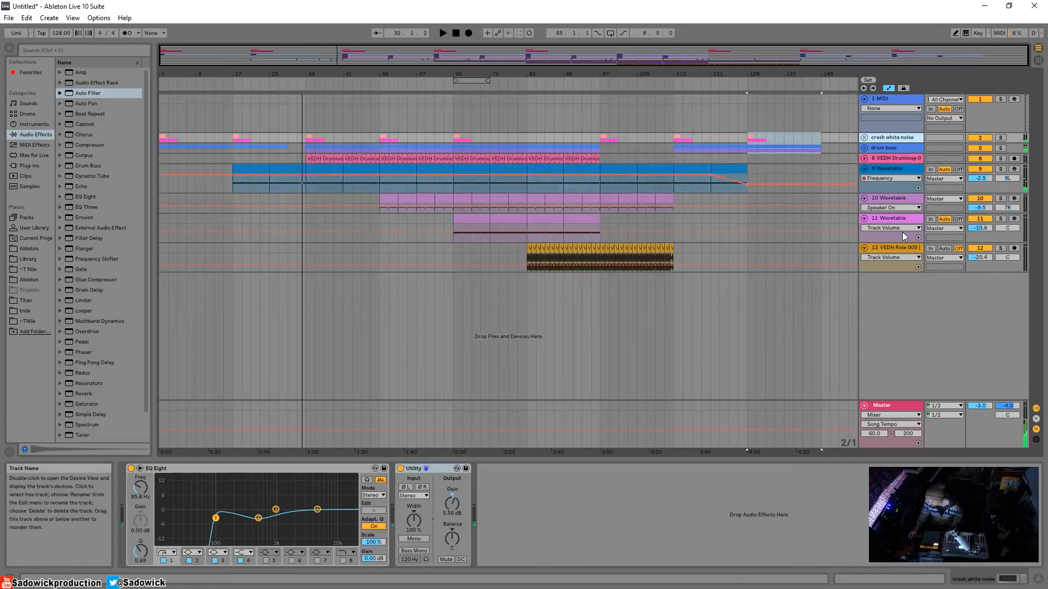
left_click(900, 252)
right_click(900, 252)
key("Escape")
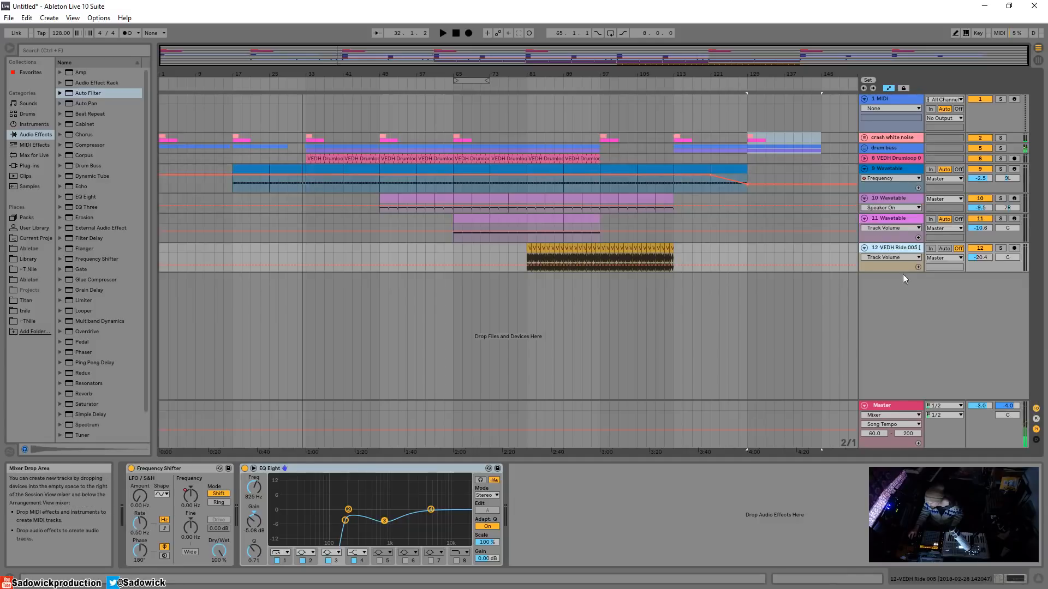
Move the VEDH Ride track up so it sits directly below the VEDH Drumloop track.
left_click_drag(889, 247, 907, 164)
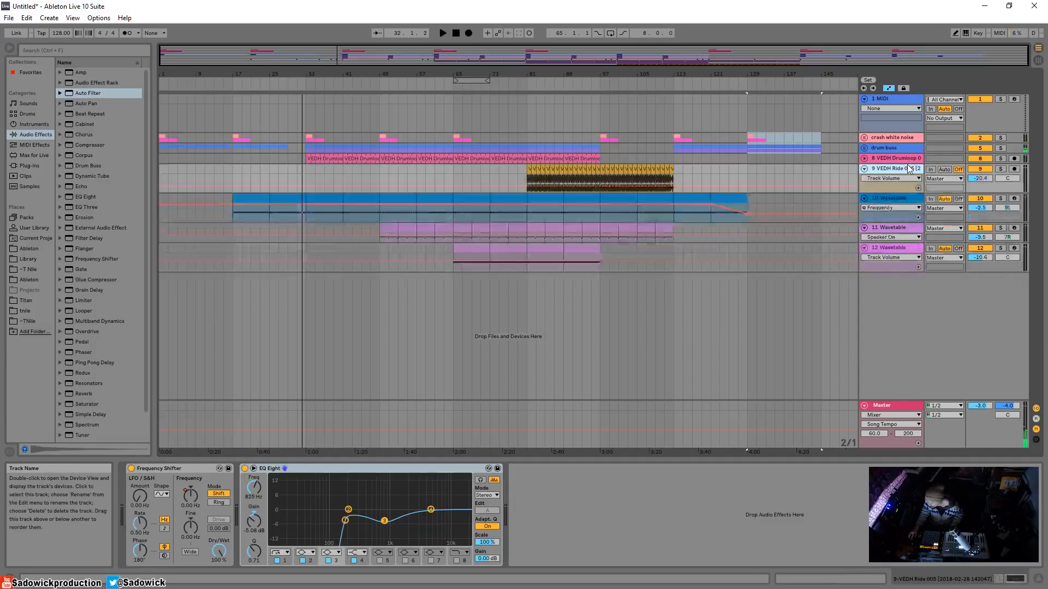
left_click(892, 159)
left_click(895, 169)
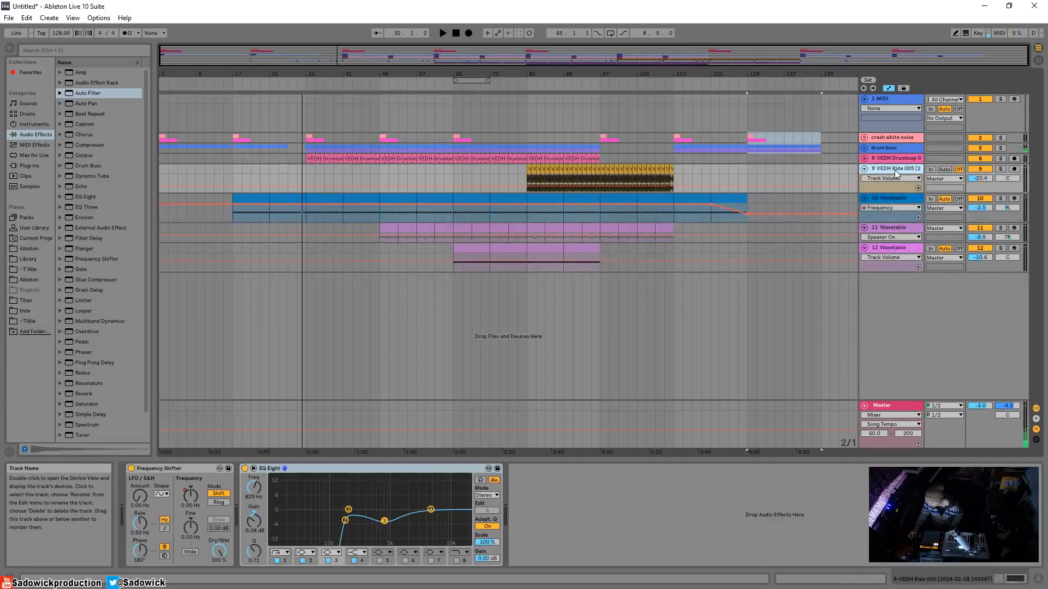
Group the drum buss, VEDH Drumloop and VEDH Ride tracks and name the group "Bt uses ghost producers".
left_click(890, 135)
right_click(891, 136)
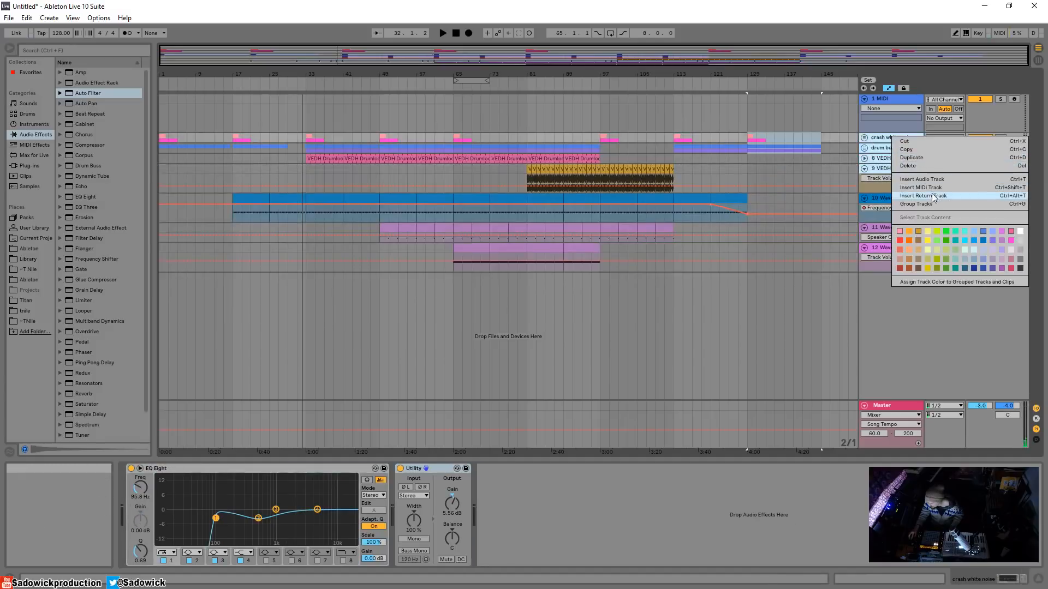
key("Escape")
left_click(885, 149)
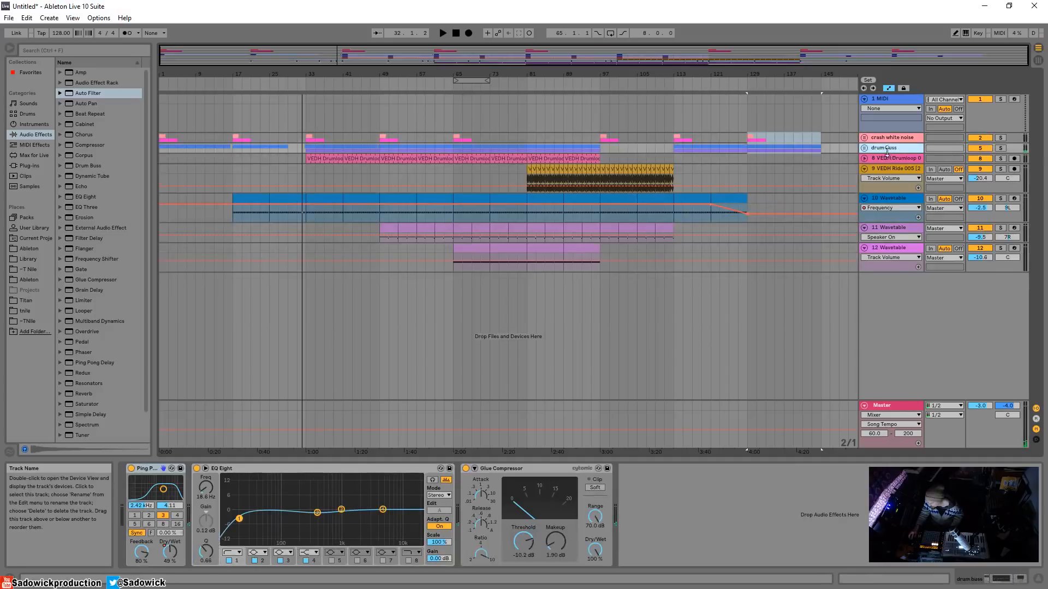
left_click(886, 167)
right_click(887, 168)
left_click(921, 234)
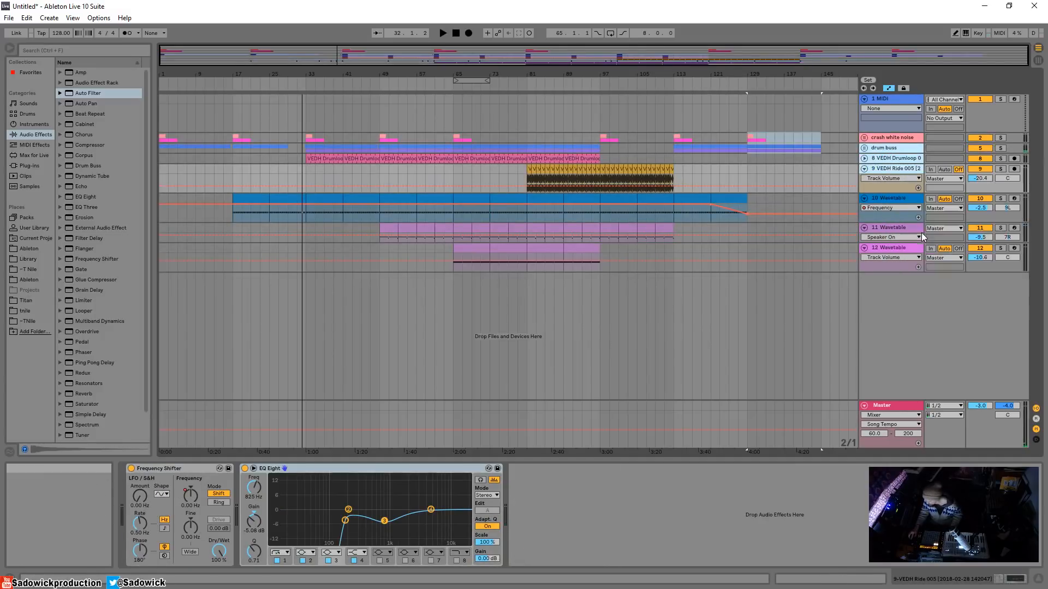
right_click(882, 135)
left_click(902, 177)
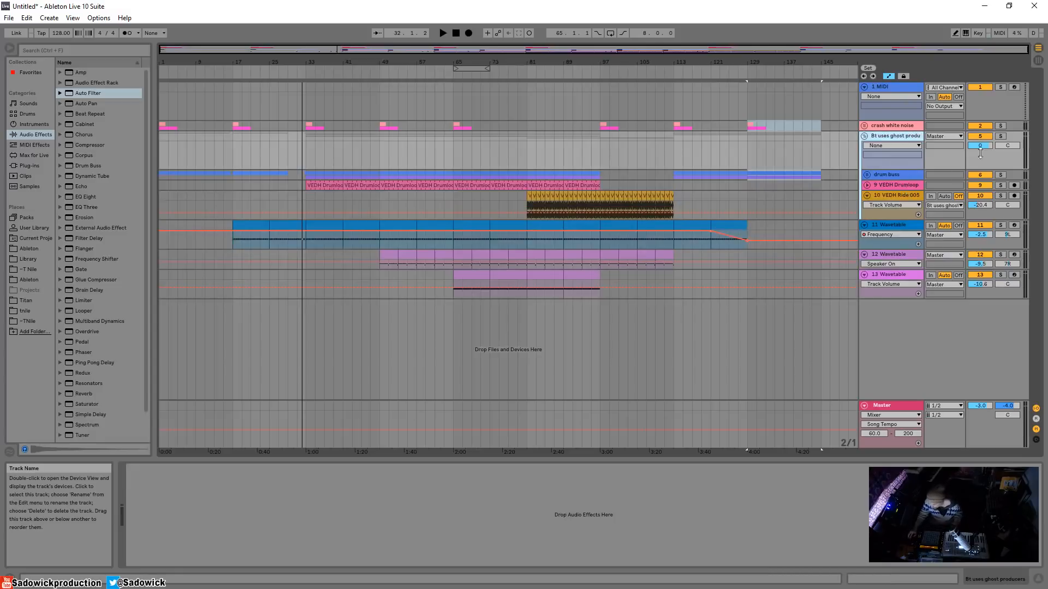
Solo the new drum group, play it from bar 81, and add an EQ Eight to it.
left_click(1000, 136)
left_click(532, 154)
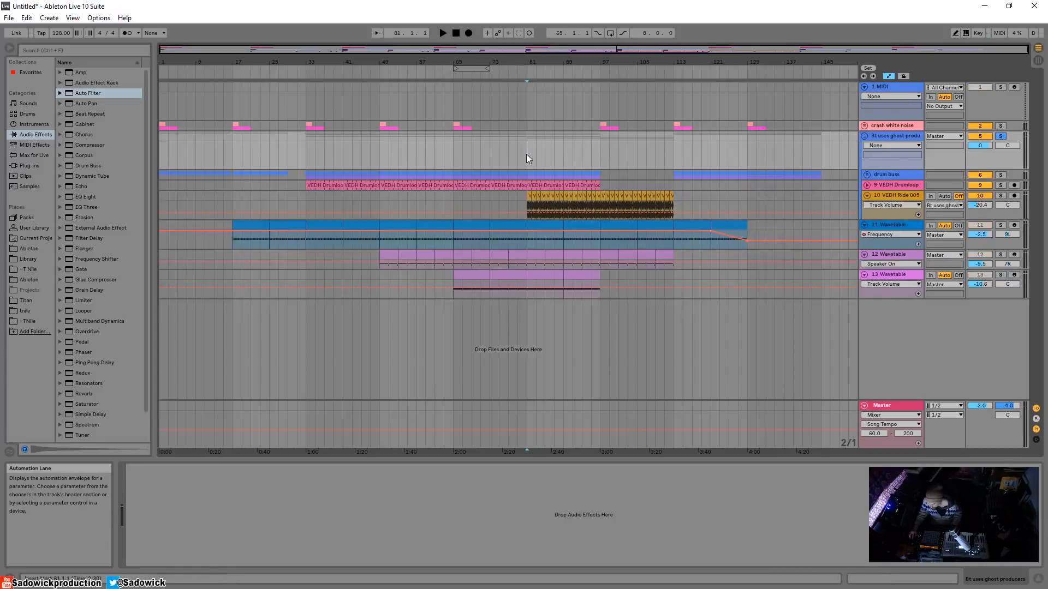
key("space")
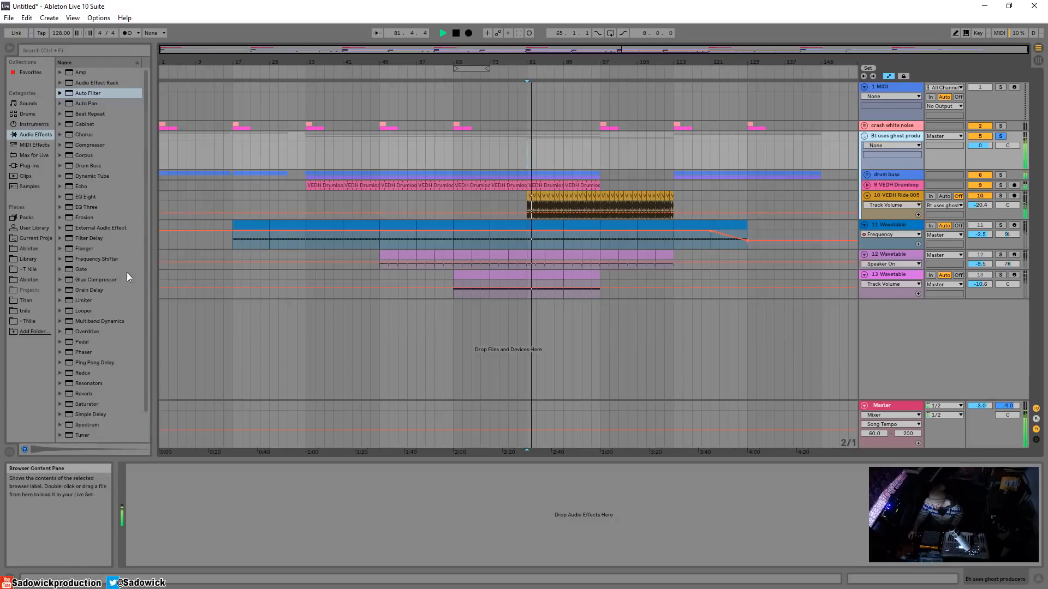
left_click(87, 196)
key("space")
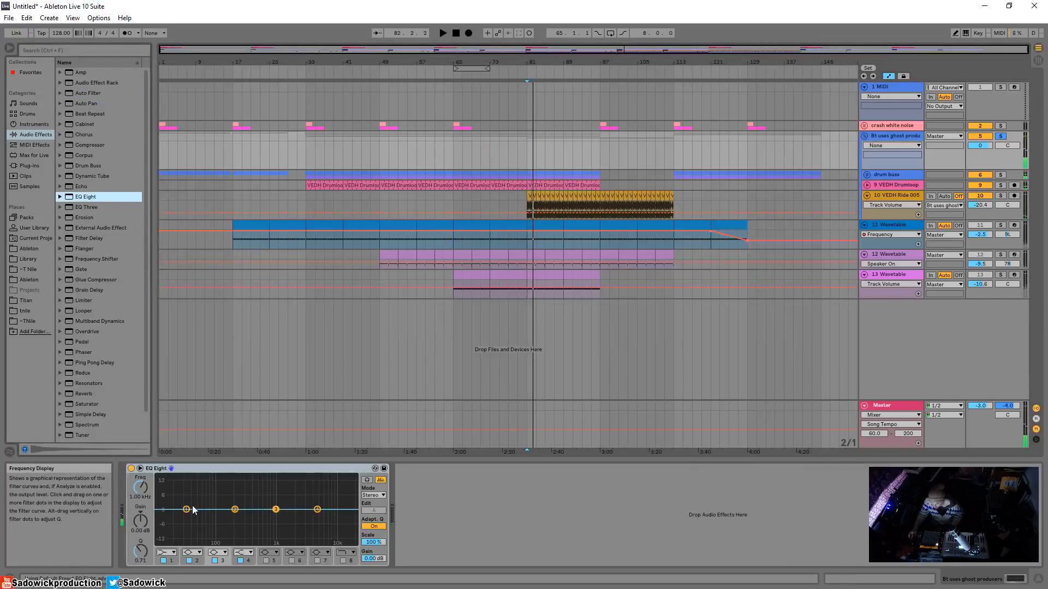
Turn EQ Eight's band 1 into a low cut at about 132 Hz with a Q of about 2.02, checking it during playback.
left_click(165, 552)
left_click(170, 489)
key("space")
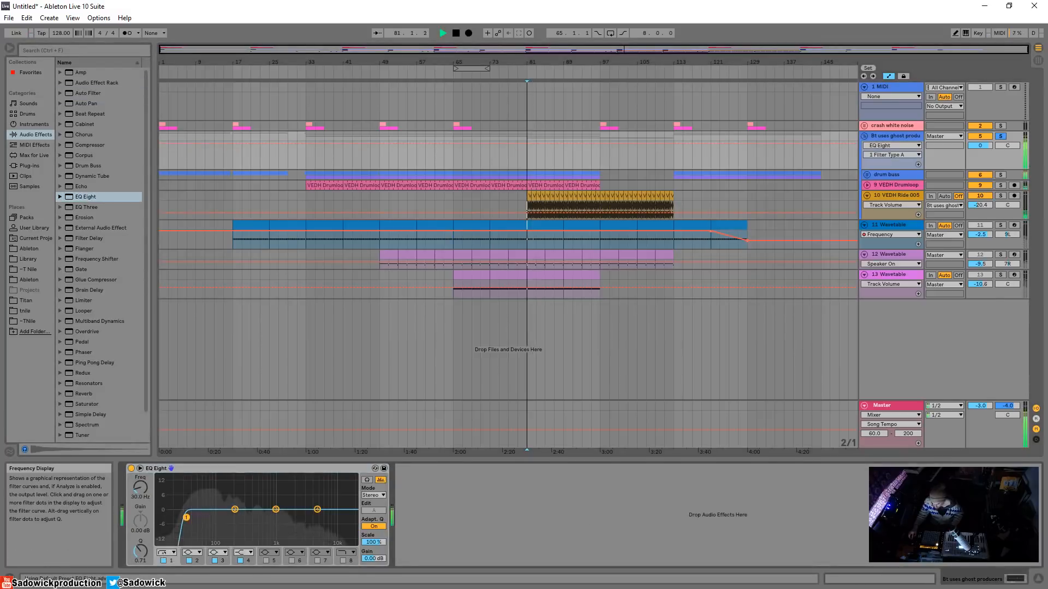
left_click_drag(186, 509, 224, 504)
key("space")
key("space")
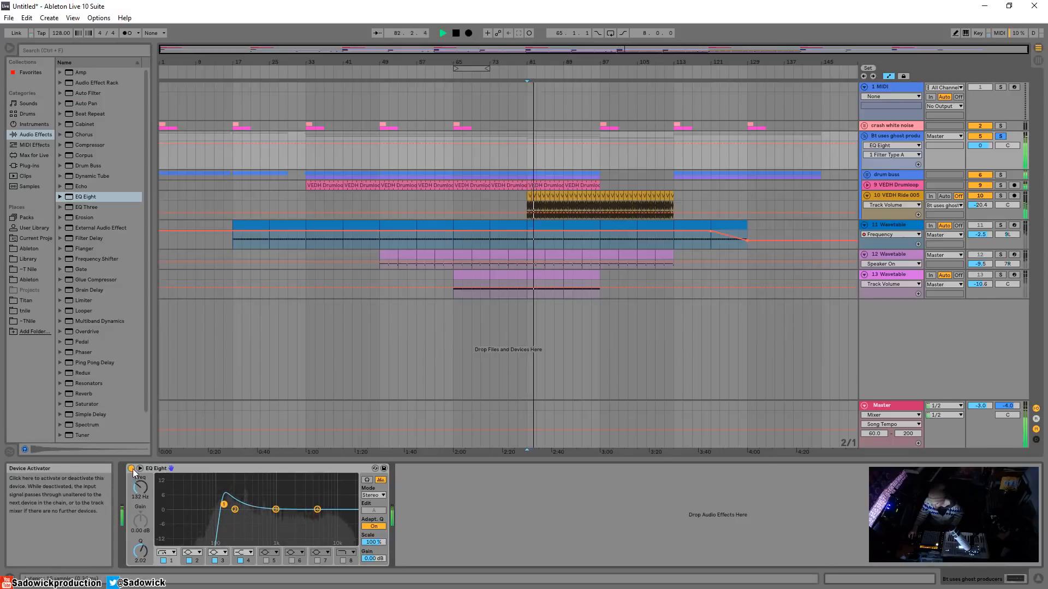
Unsolo the drum group and compare playback from bar 33 with EQ Eight on and off, leaving it off.
left_click(132, 469)
left_click(1001, 136)
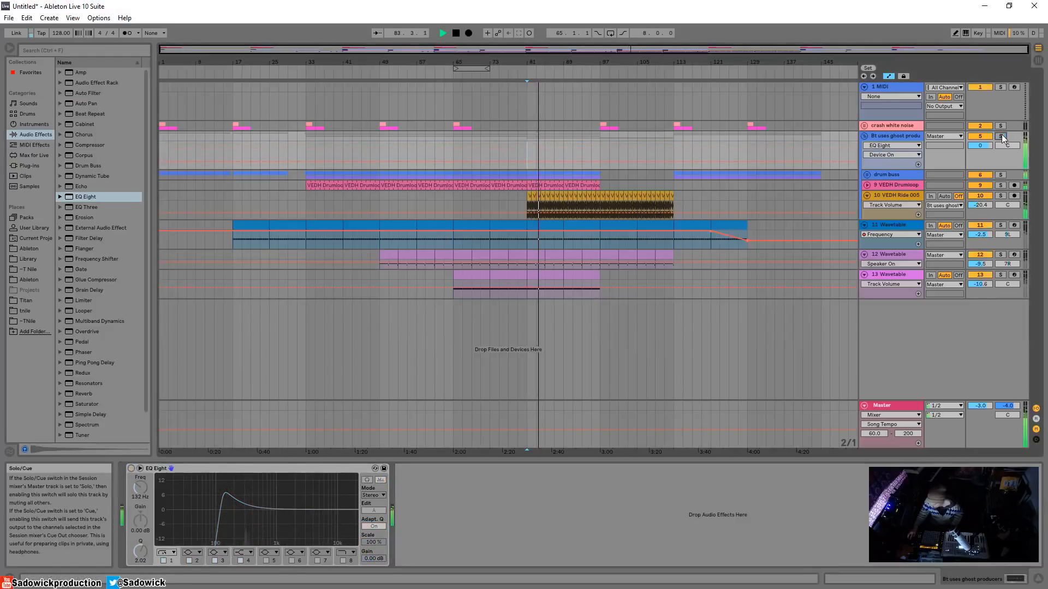
key("space")
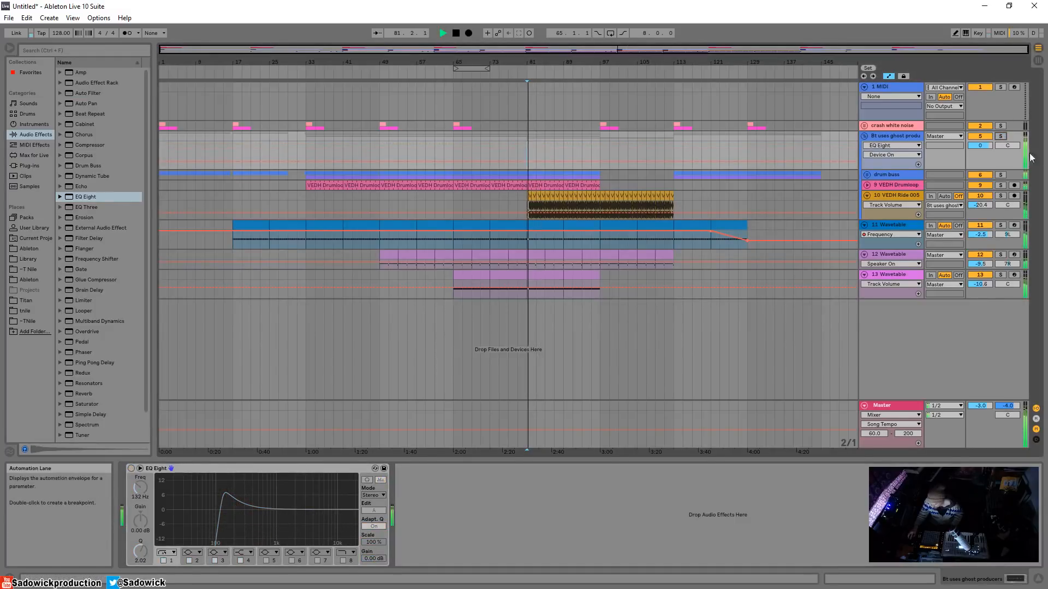
left_click(306, 146)
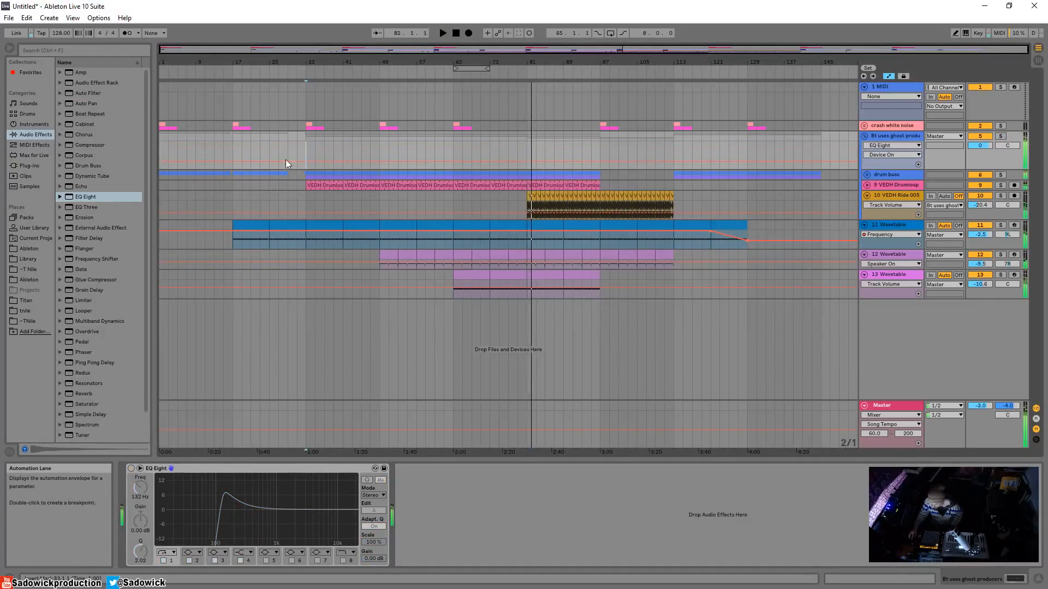
left_click(440, 33)
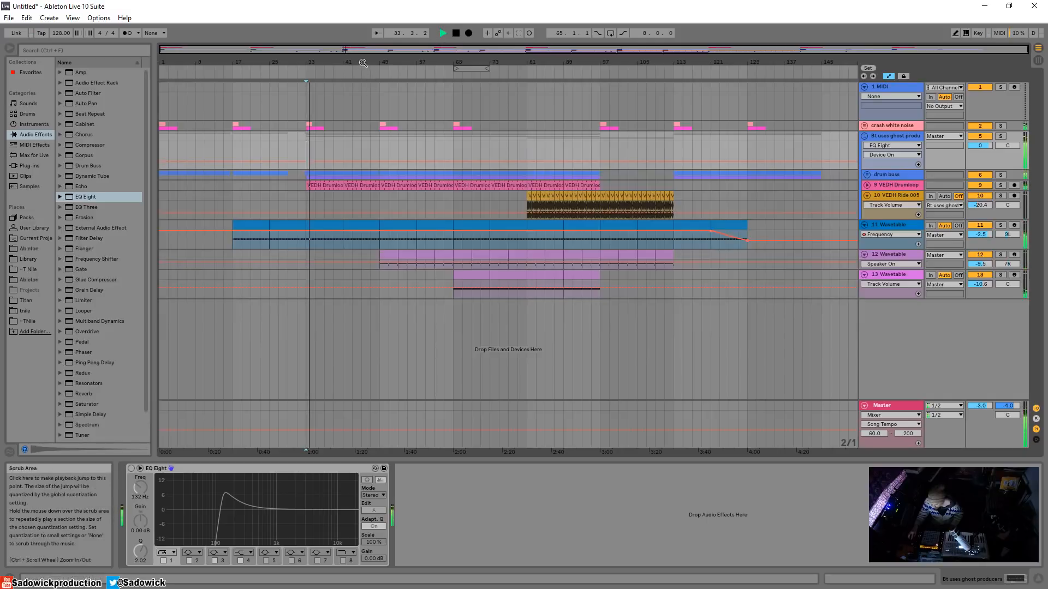
left_click(131, 468)
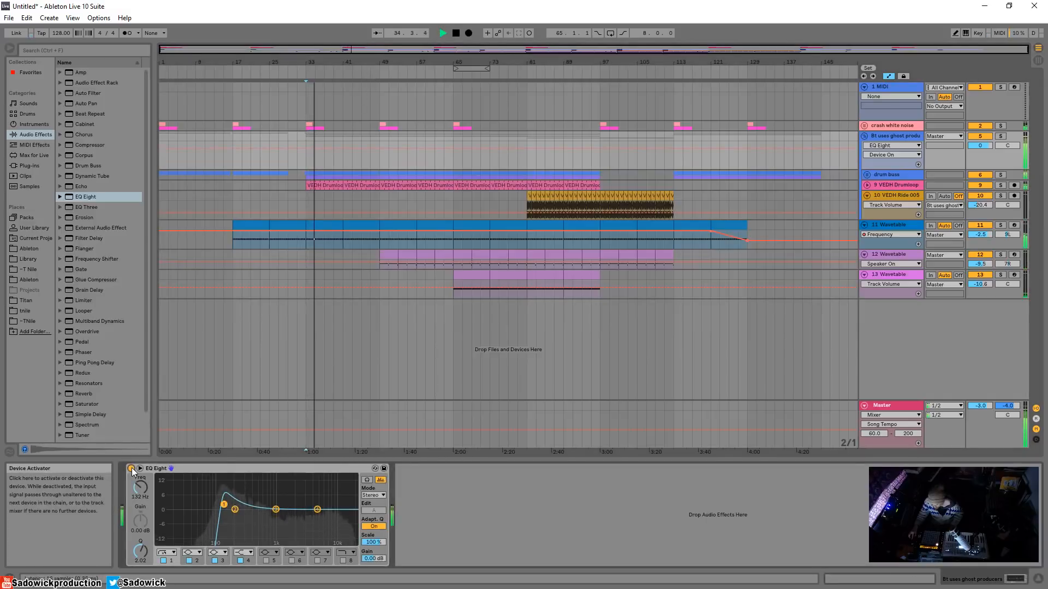
left_click(132, 468)
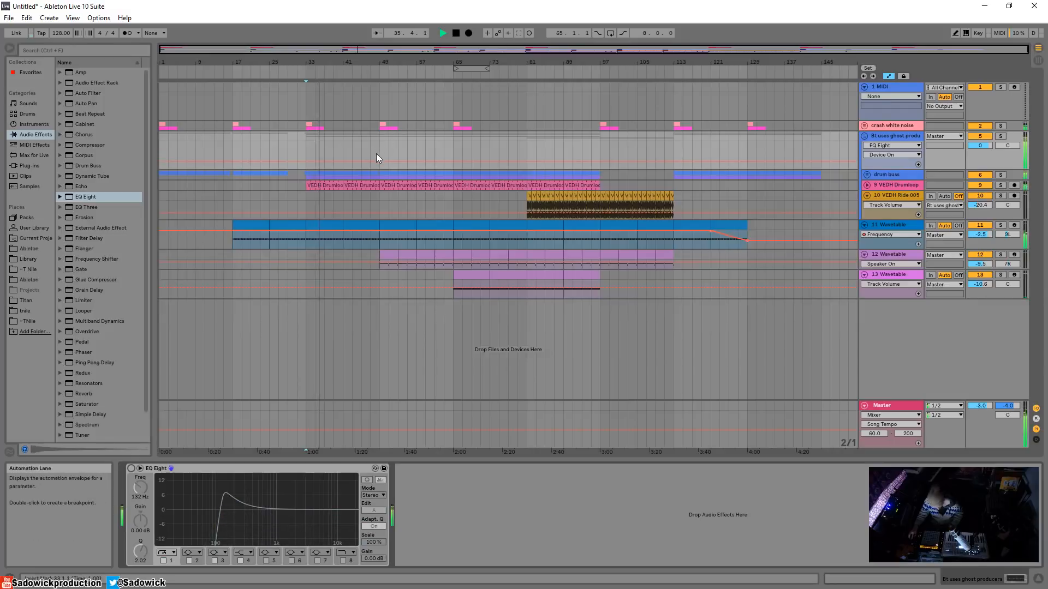
Try automating the group's EQ Eight to switch on only from bar 47 to bar 49.
key("b")
left_click(375, 148)
left_click(369, 72)
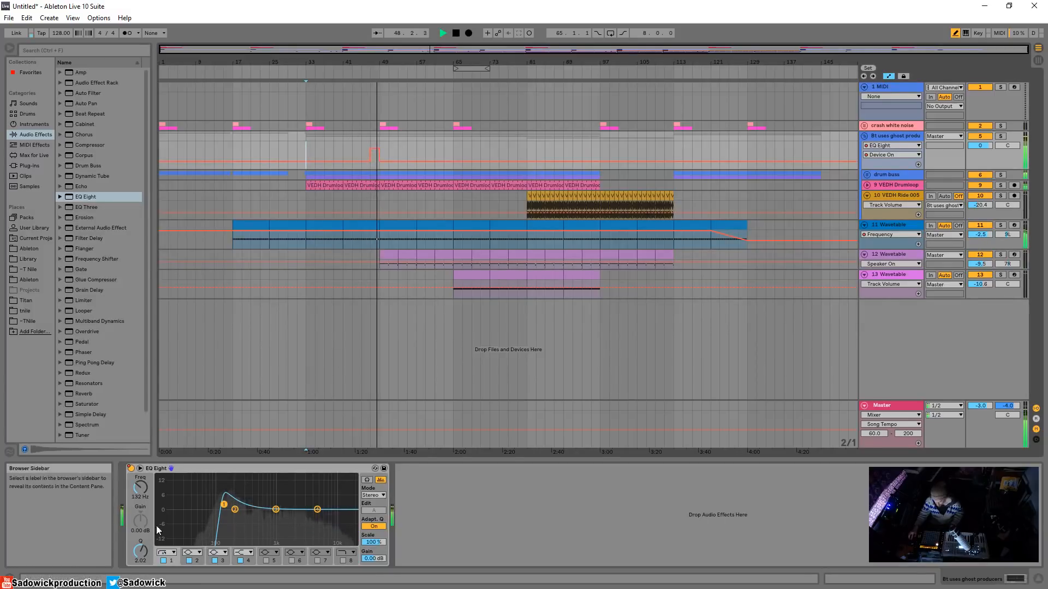
right_click(133, 468)
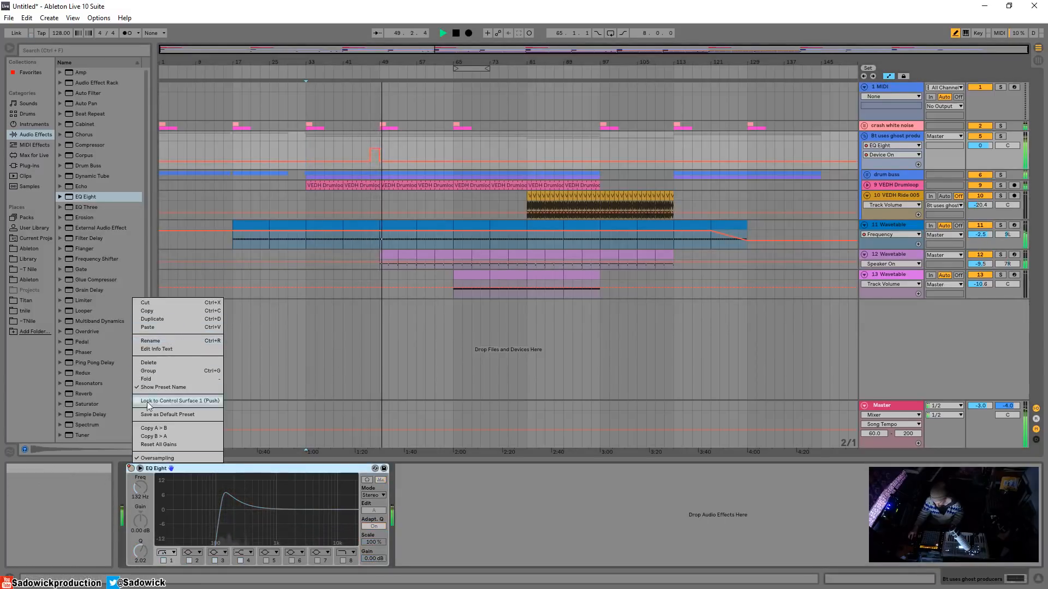
left_click(293, 469)
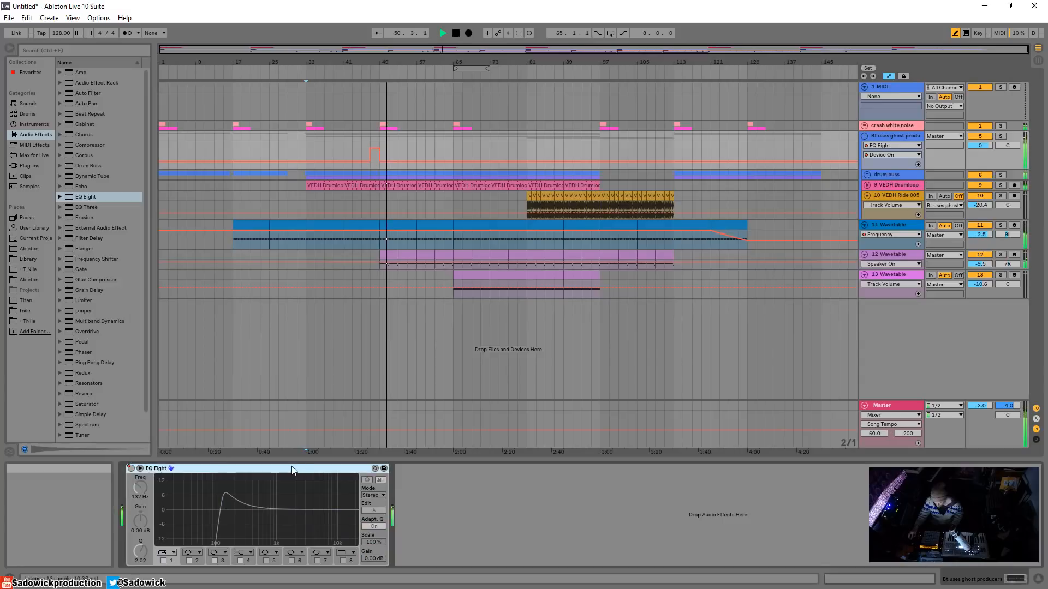
key("space")
key("b")
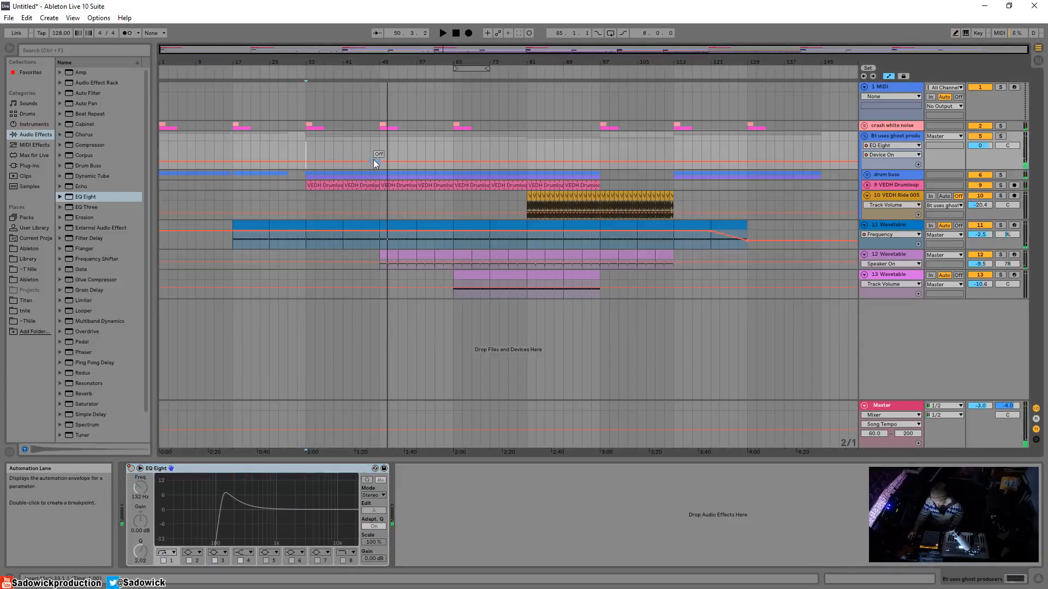
Add a Reverb after the drum group's EQ Eight and insert a Simple Delay between the two devices.
left_click(85, 395)
left_click_drag(447, 513, 446, 514)
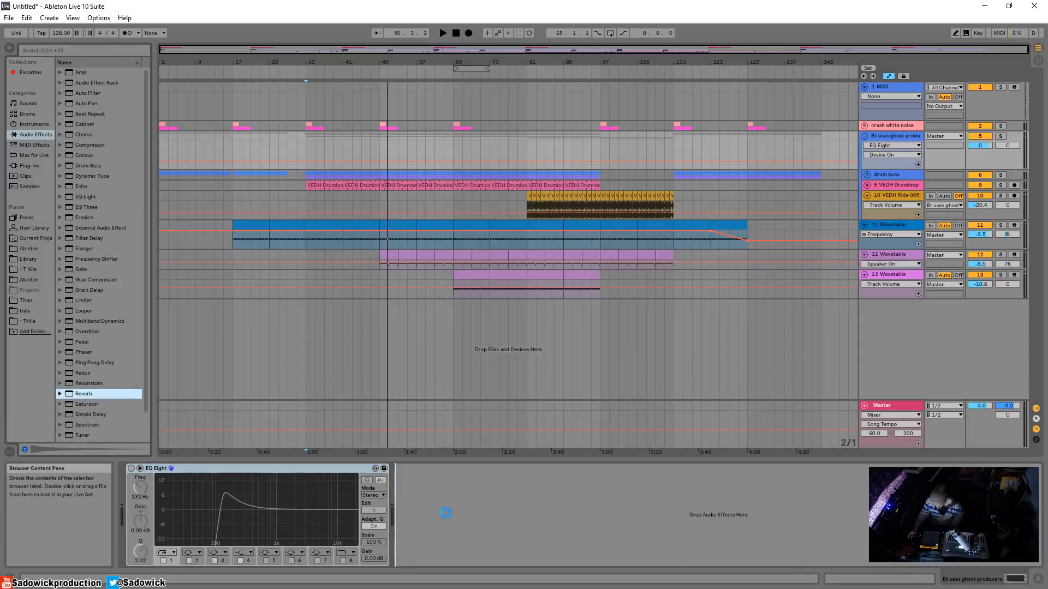
left_click_drag(77, 415, 389, 524)
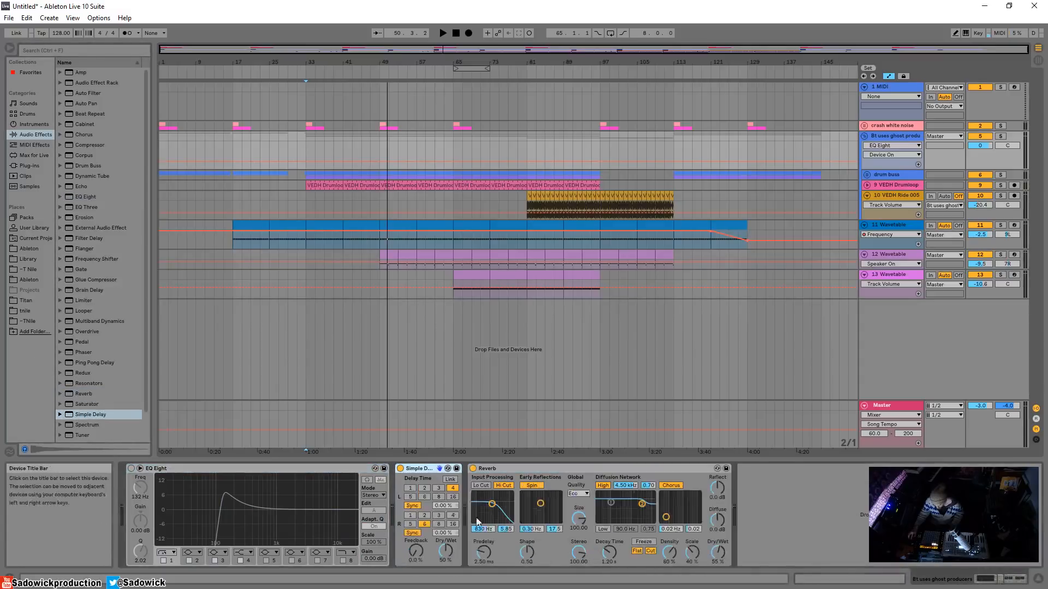
Unlink Simple Delay's channels, set its synced left time to 1 and Dry/Wet to 31%, and set Reverb's Dry/Wet to 39%.
key("space")
left_click(412, 505)
key("space")
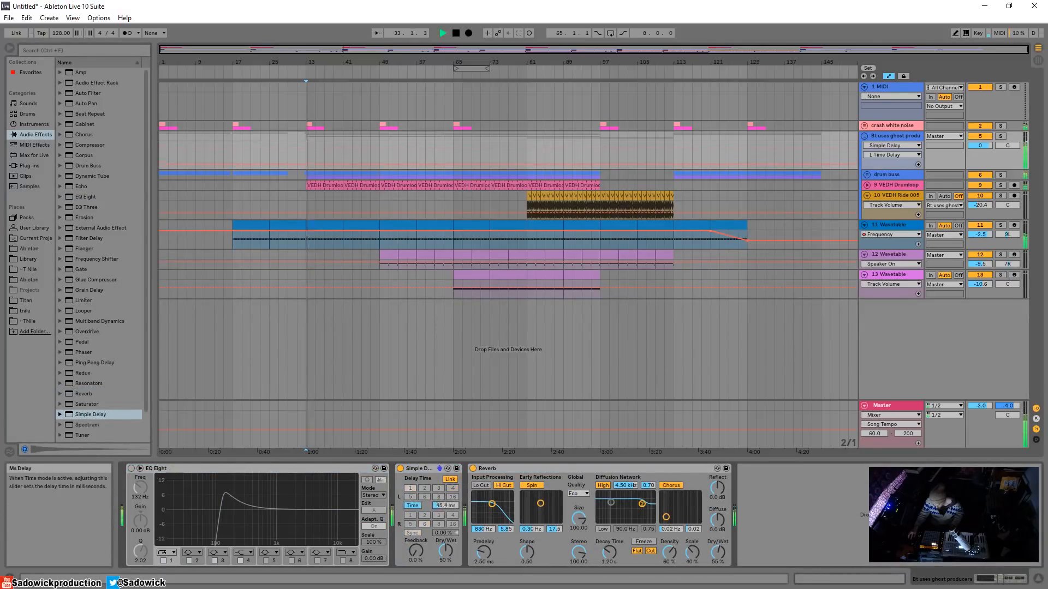
left_click(449, 478)
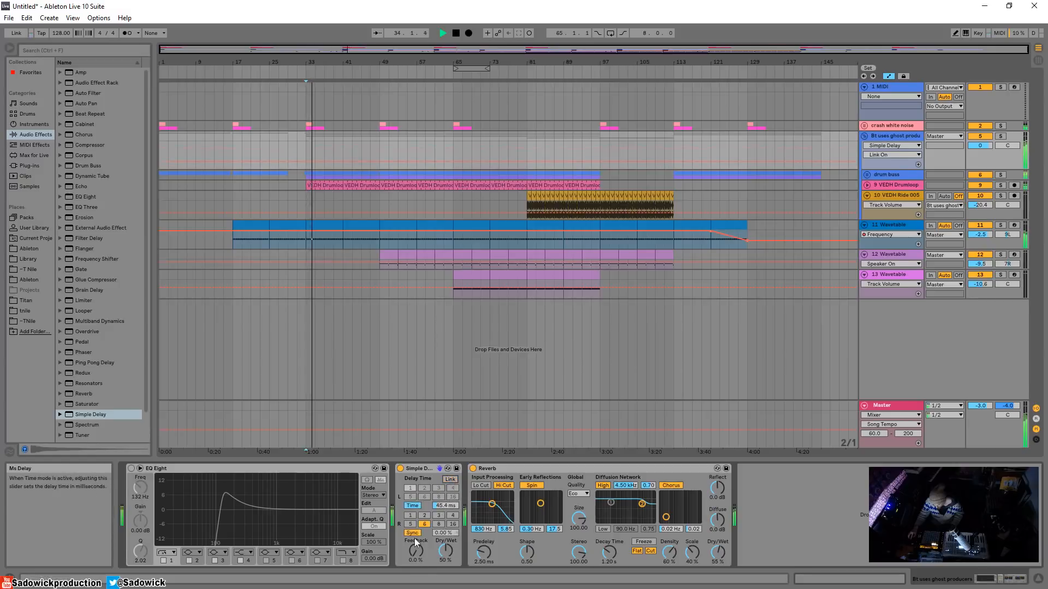
left_click(413, 506)
left_click(413, 506)
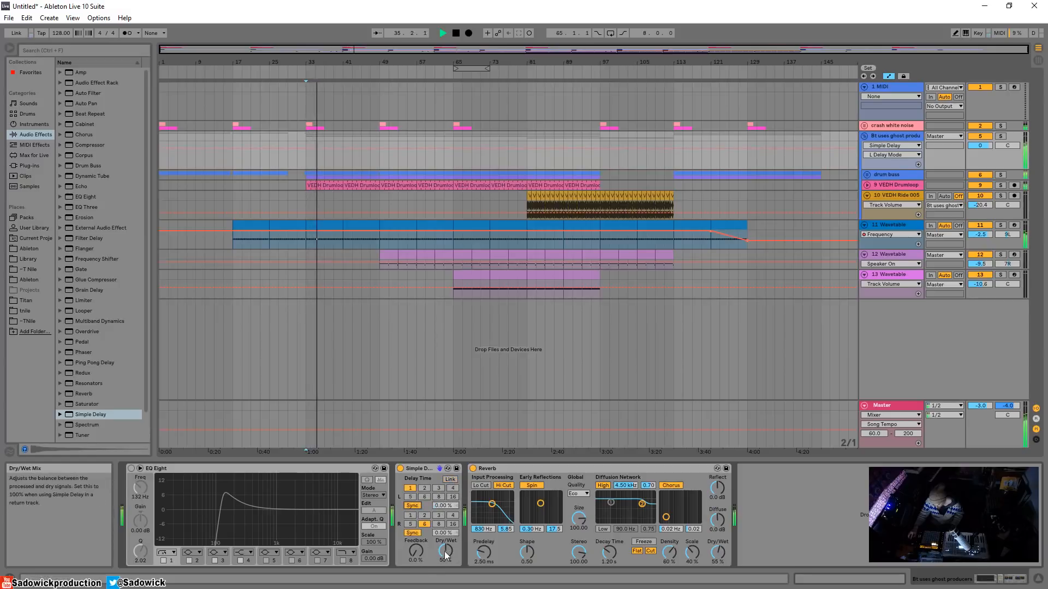
left_click(717, 552)
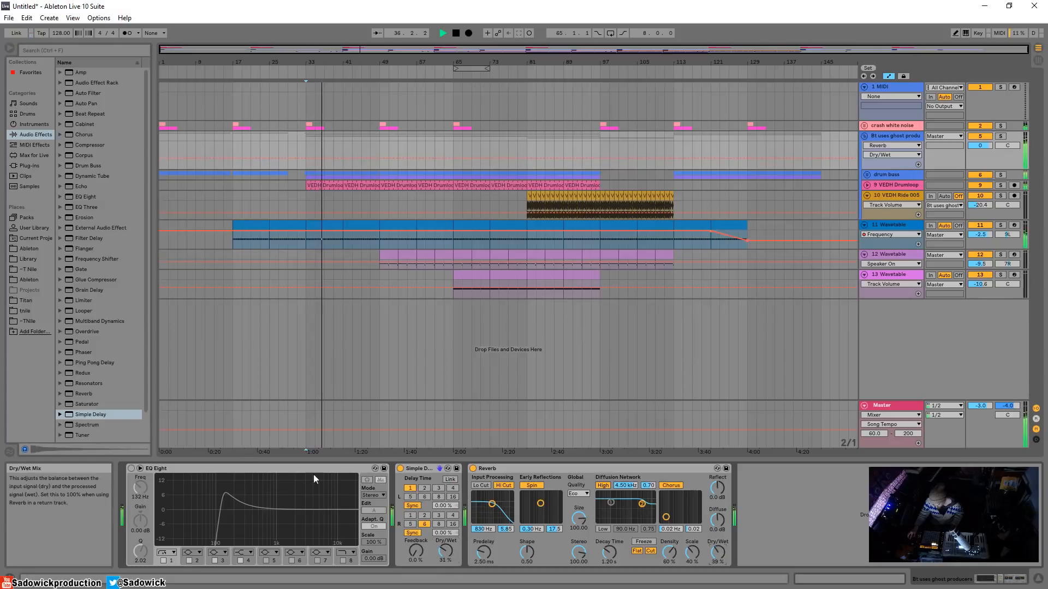
Switch EQ Eight back on and group it with Simple Delay and Reverb into one Audio Effect Rack.
key("space")
left_click(241, 470)
left_click(130, 468)
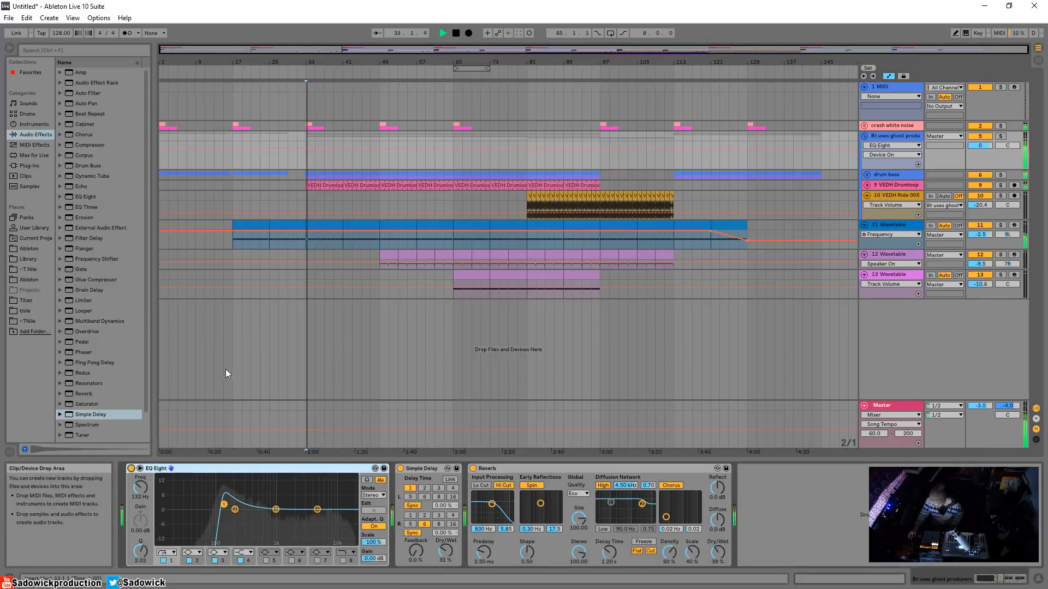
key("space")
right_click(503, 470)
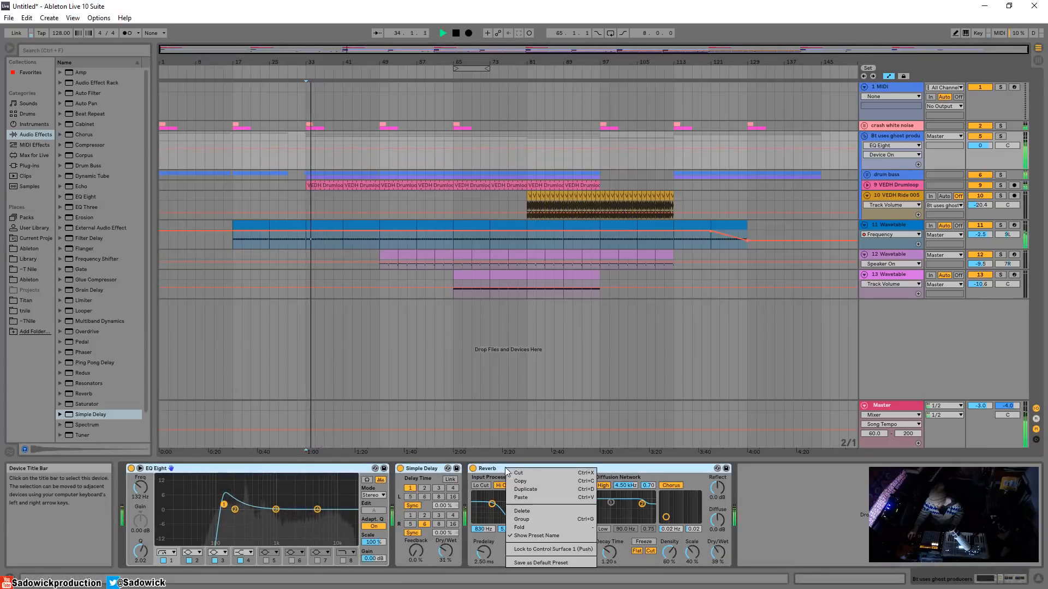
left_click(546, 523)
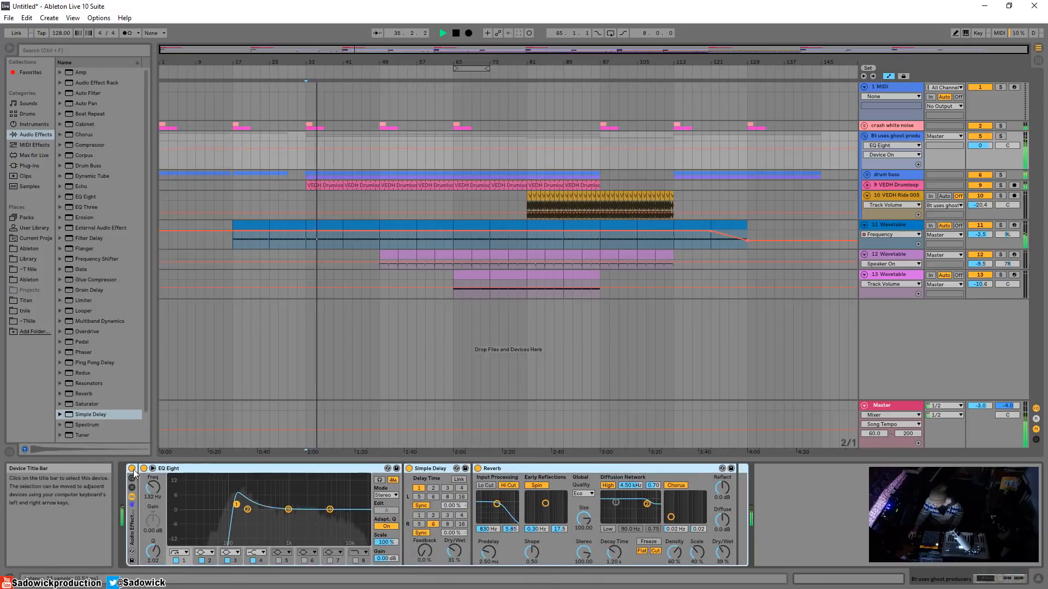
Compare the rack on and off during playback, and fold its EQ Eight, Simple Delay and Reverb.
left_click(132, 469)
left_click(132, 468)
double_click(198, 473)
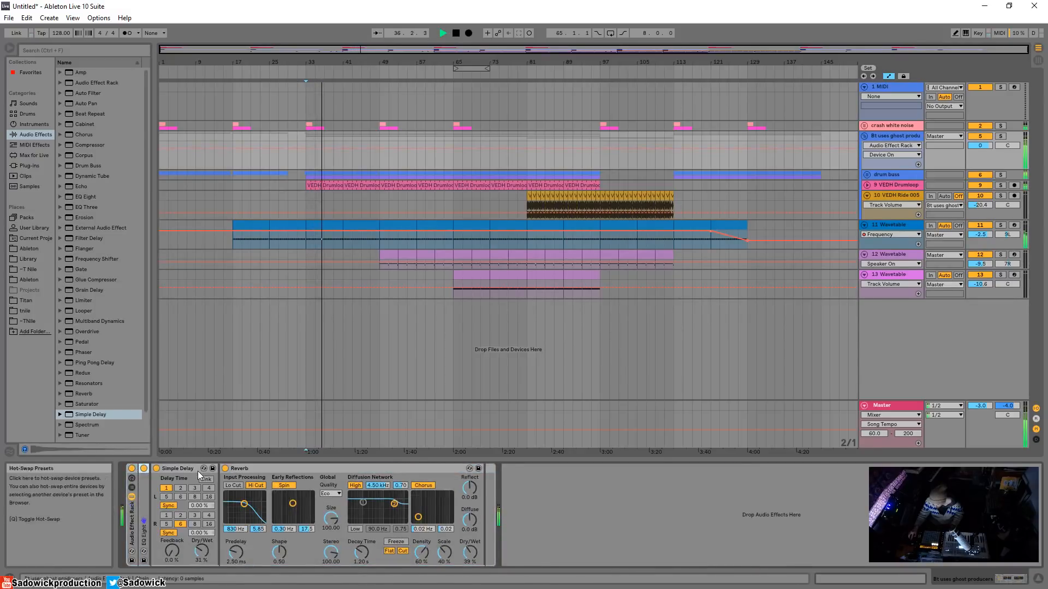
double_click(198, 470)
double_click(185, 468)
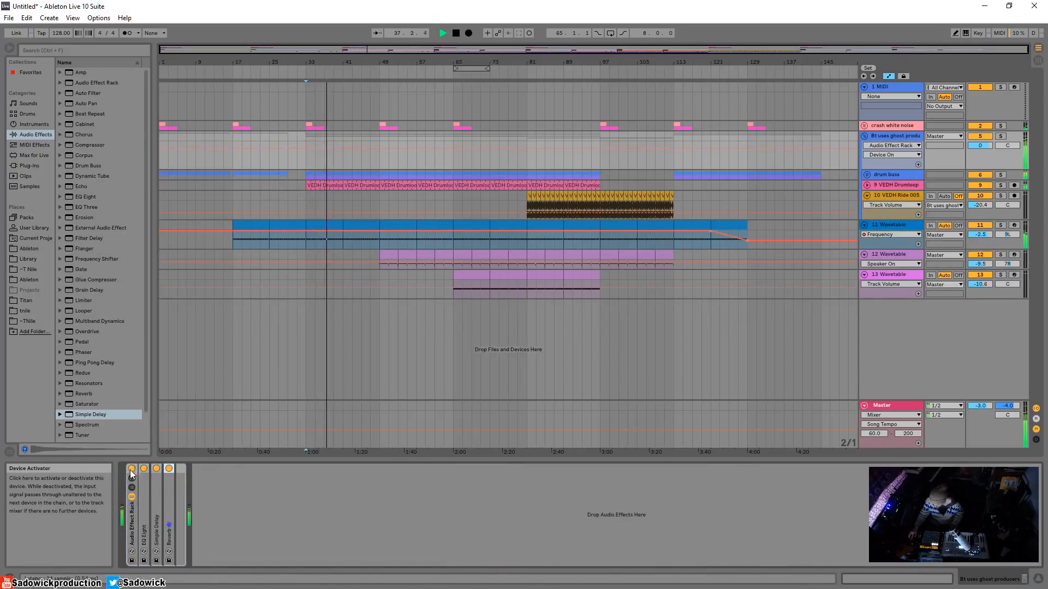
Switch the Audio Effect Rack off and draw Device On automation that enables it from bar 45 to bar 49.
left_click(132, 468)
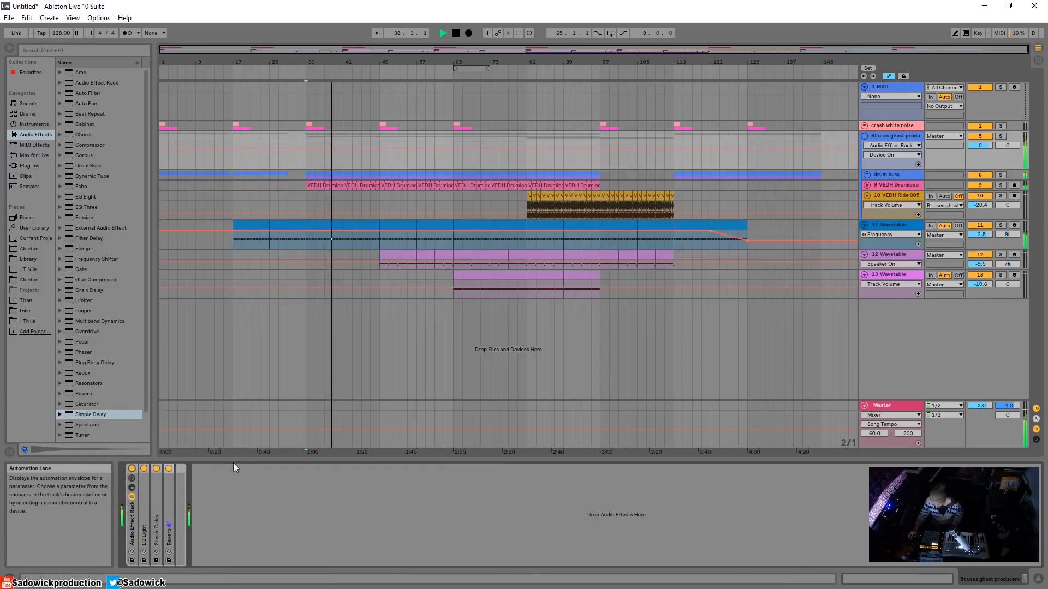
left_click(132, 469)
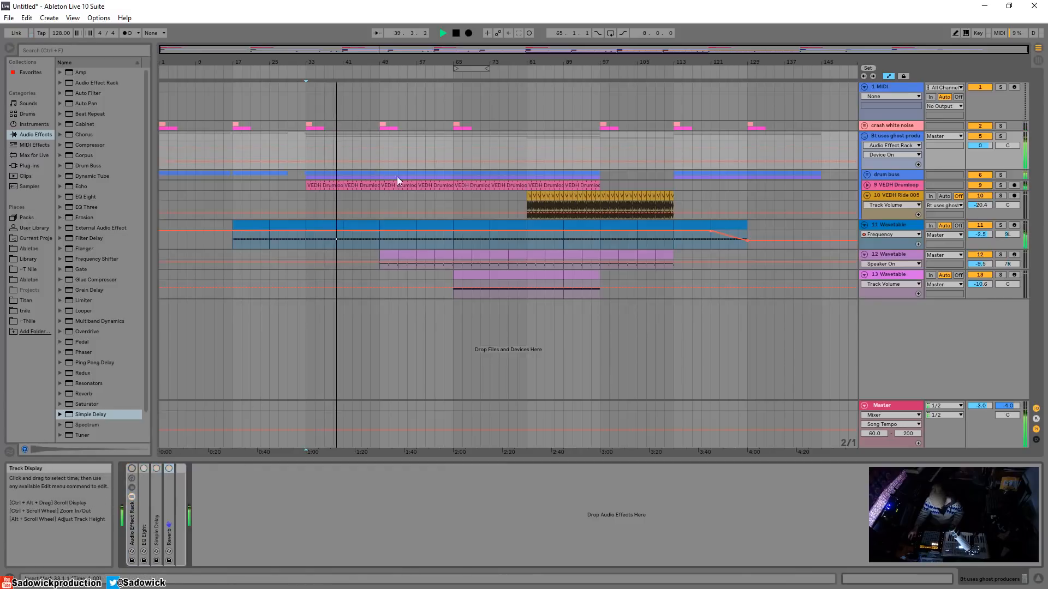
key("b")
left_click(376, 131)
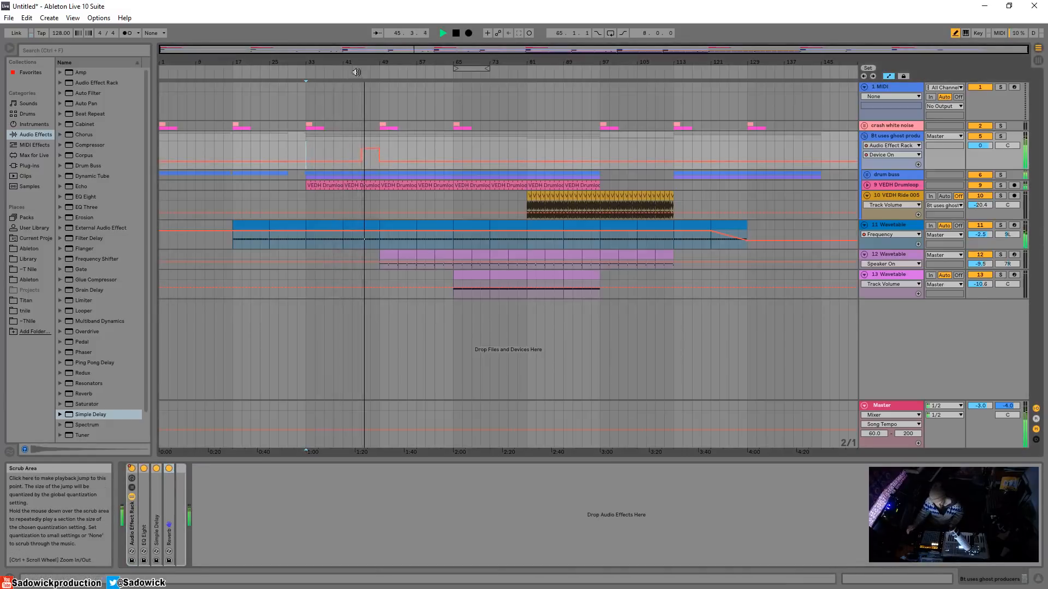
Set Simple Delay's left delay time to 3 and right to 2, and replay bar 45 with the rack's Device On automation shown.
double_click(159, 498)
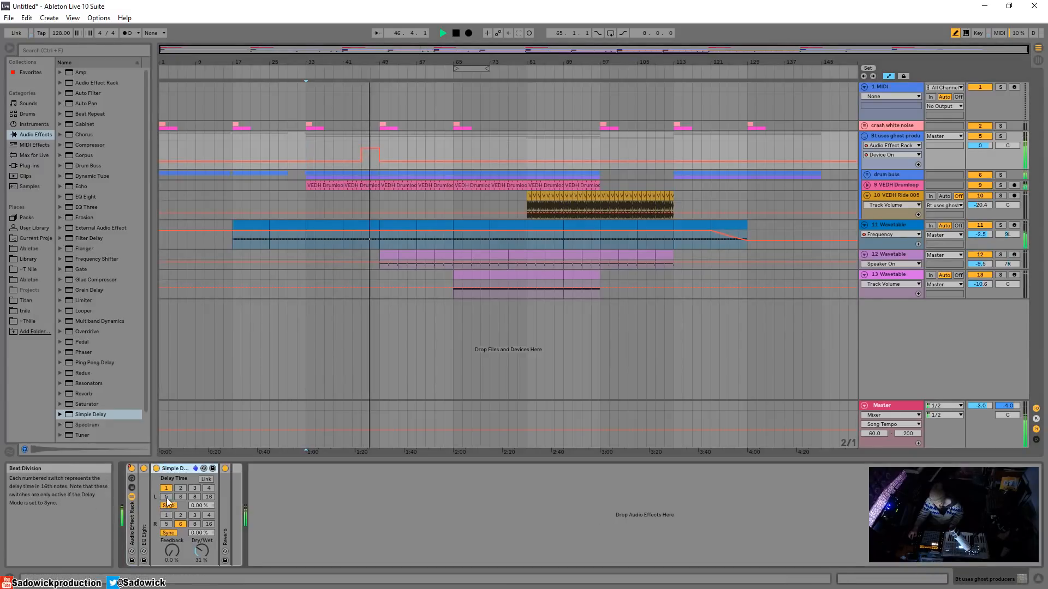
left_click(180, 515)
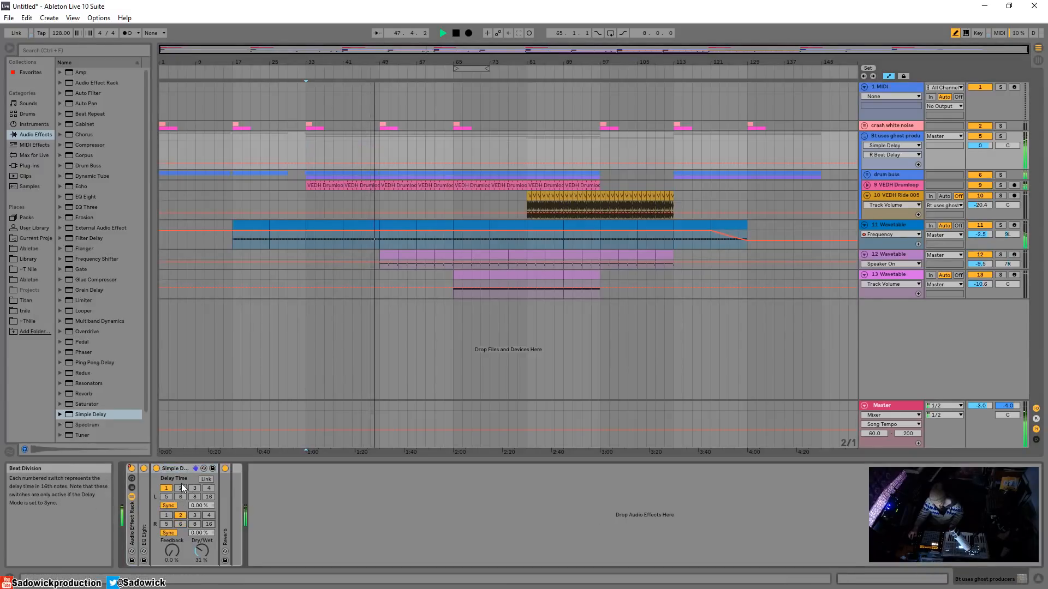
left_click(194, 489)
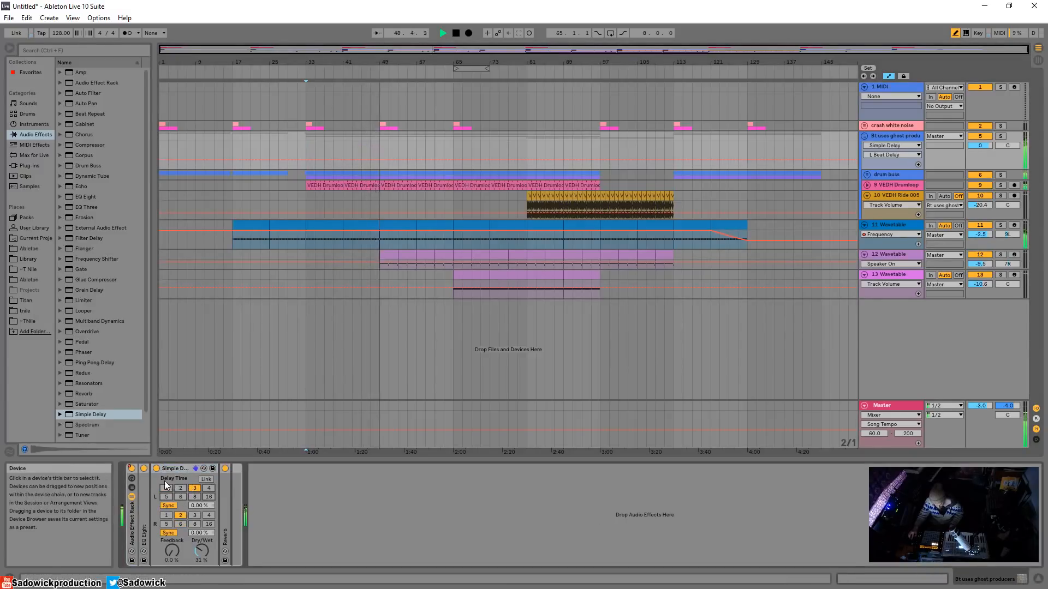
left_click(131, 469)
left_click(360, 71)
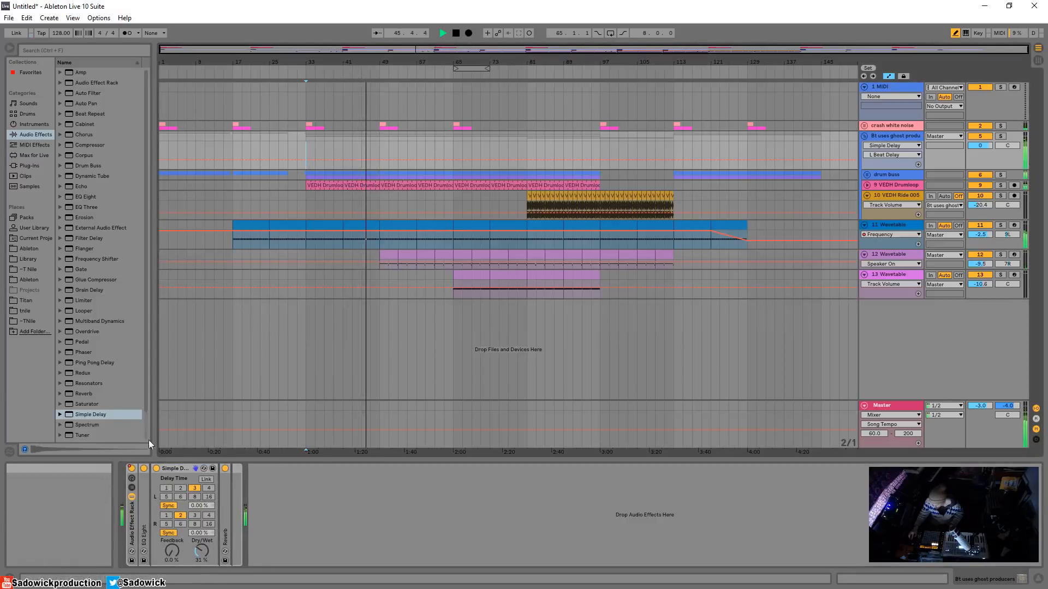
right_click(132, 469)
key("Escape")
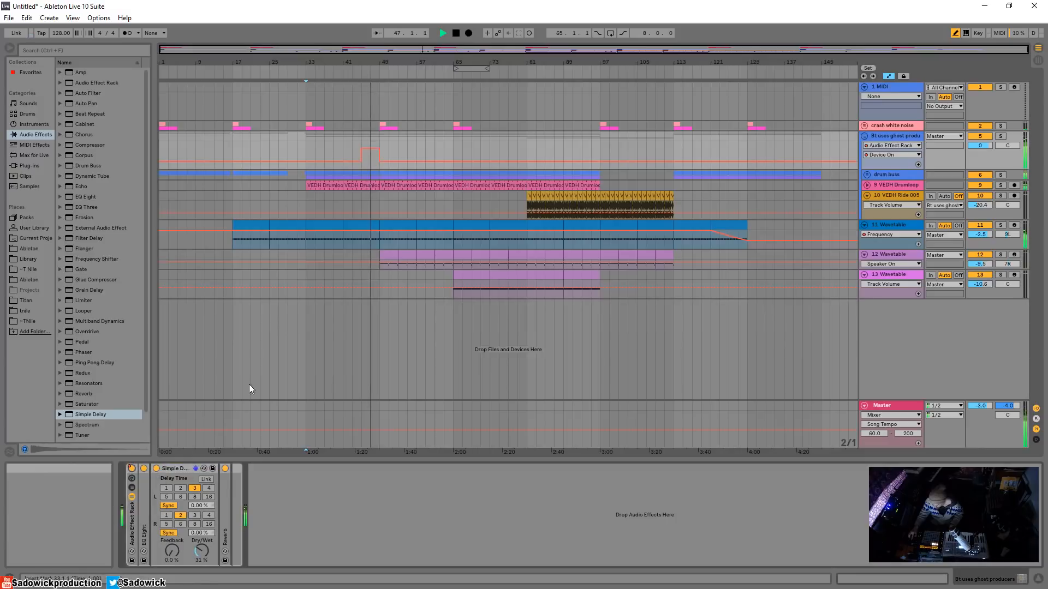
left_click(355, 72)
Set Simple Delay's Dry/Wet to 12% and Reverb's Dry/Wet to 25%, and replay the transition before bar 49.
scroll(355, 75, "up", 5)
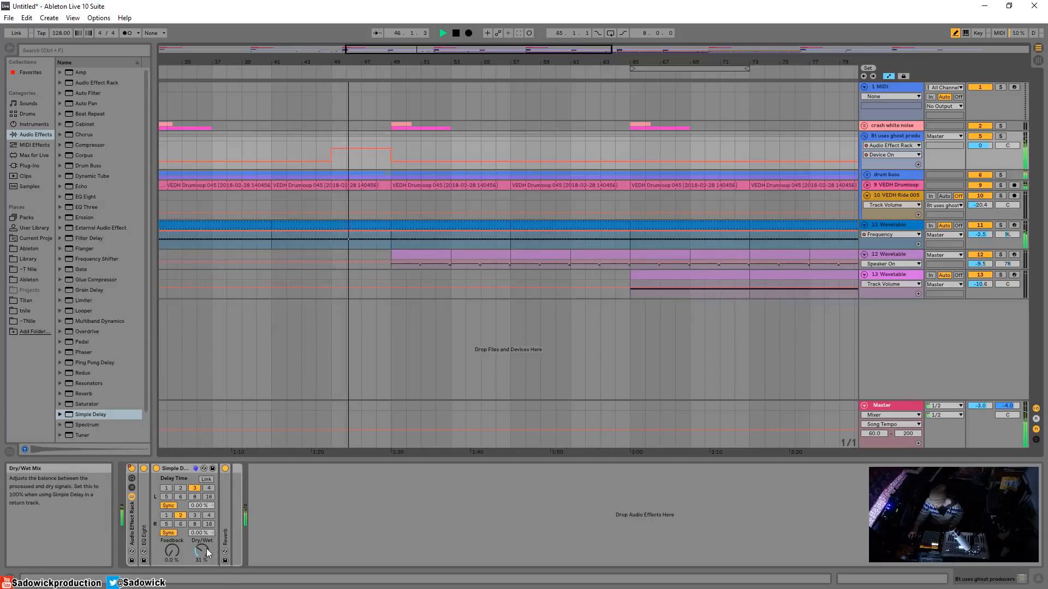
left_click_drag(206, 548, 206, 559)
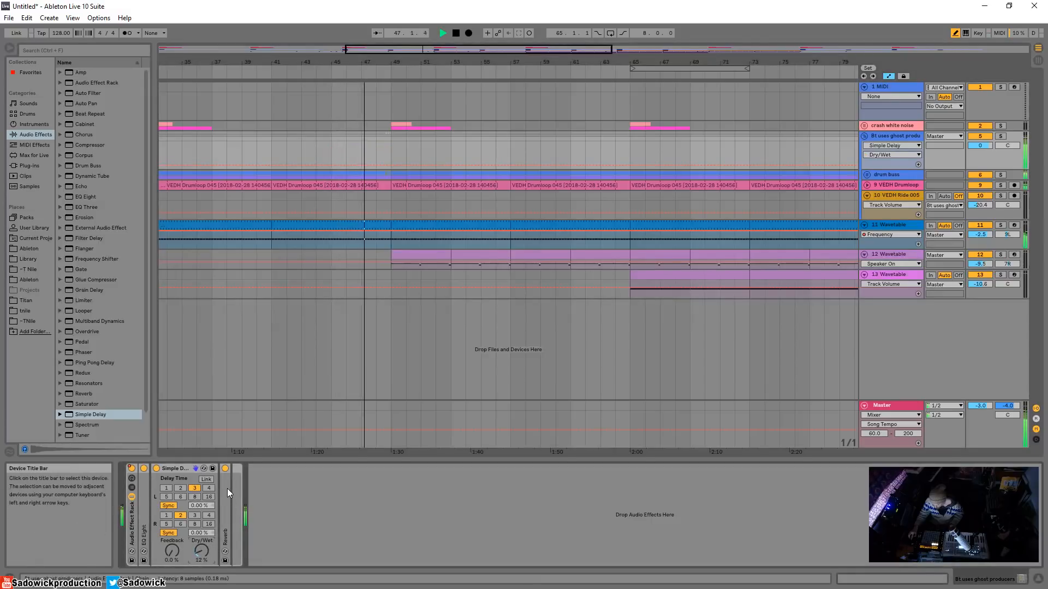
double_click(224, 489)
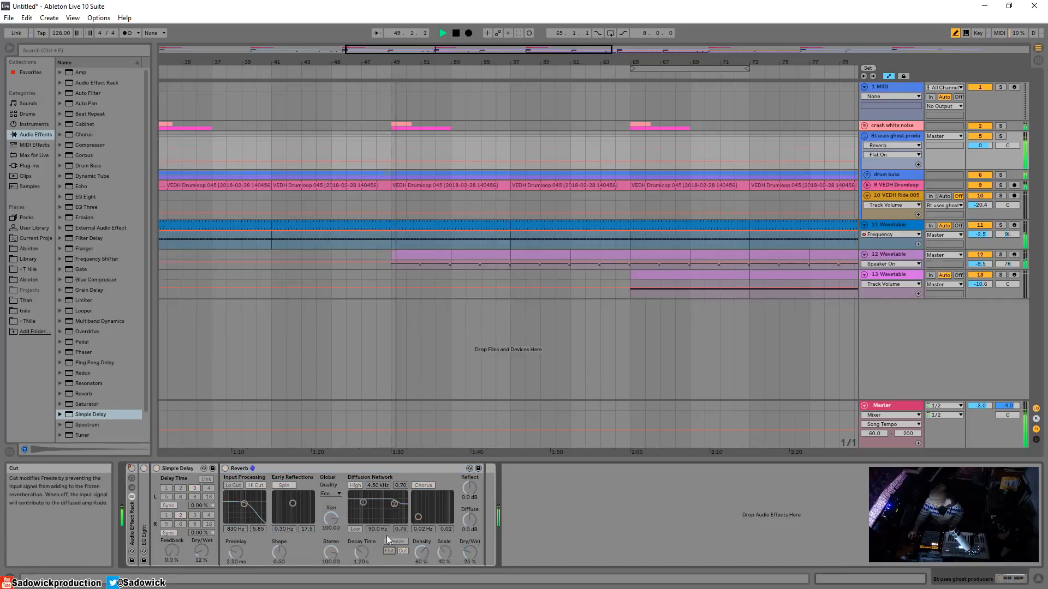
left_click(403, 550)
left_click(307, 71)
key("minus")
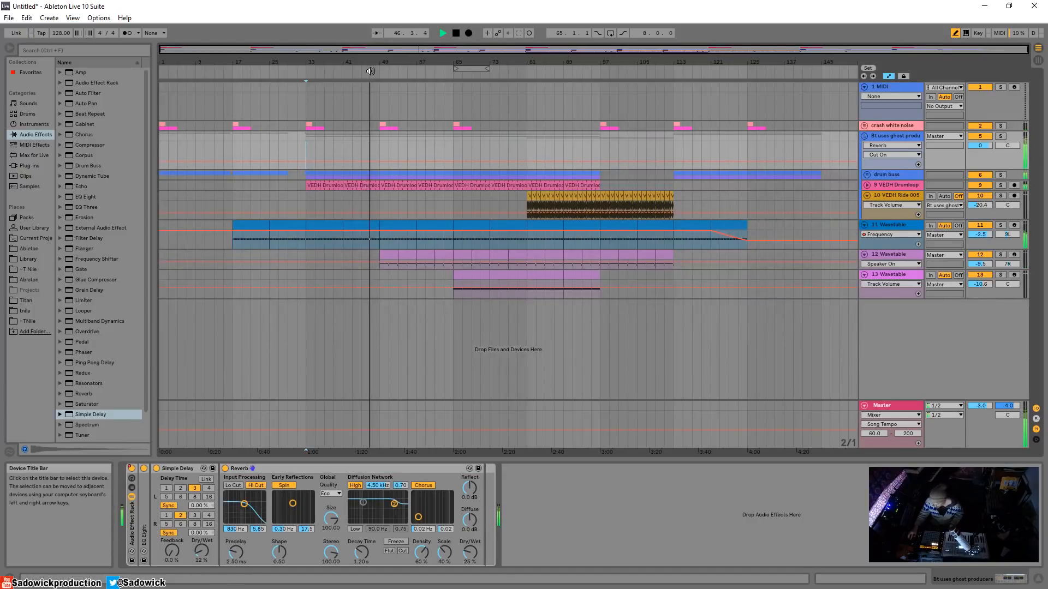
Draw Device On automation that enables the drum group's Audio Effect Rack at bars 93 to 97 and 125 to 129.
right_click(132, 469)
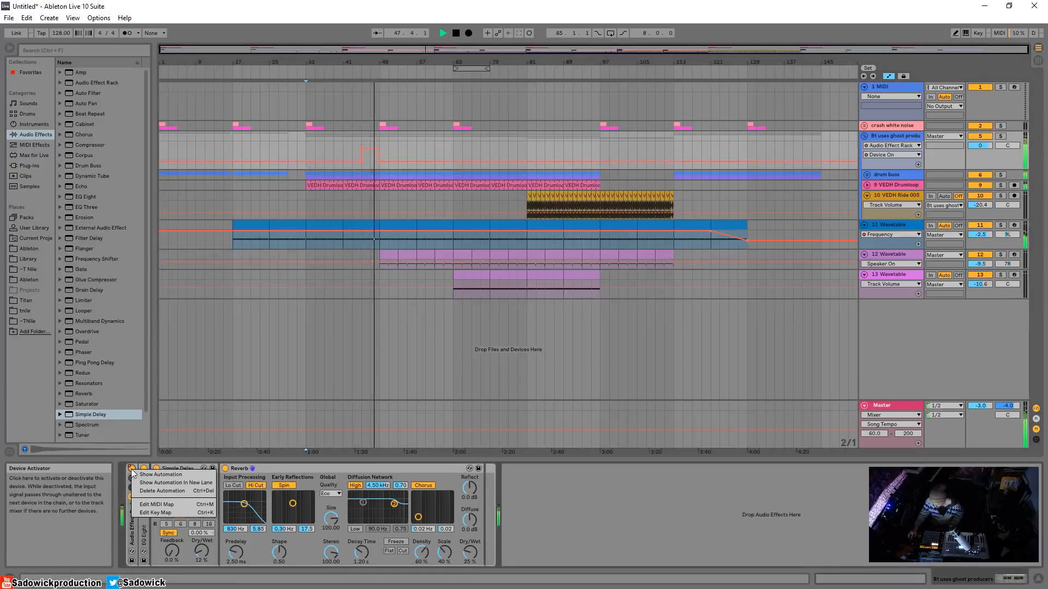
left_click(160, 474)
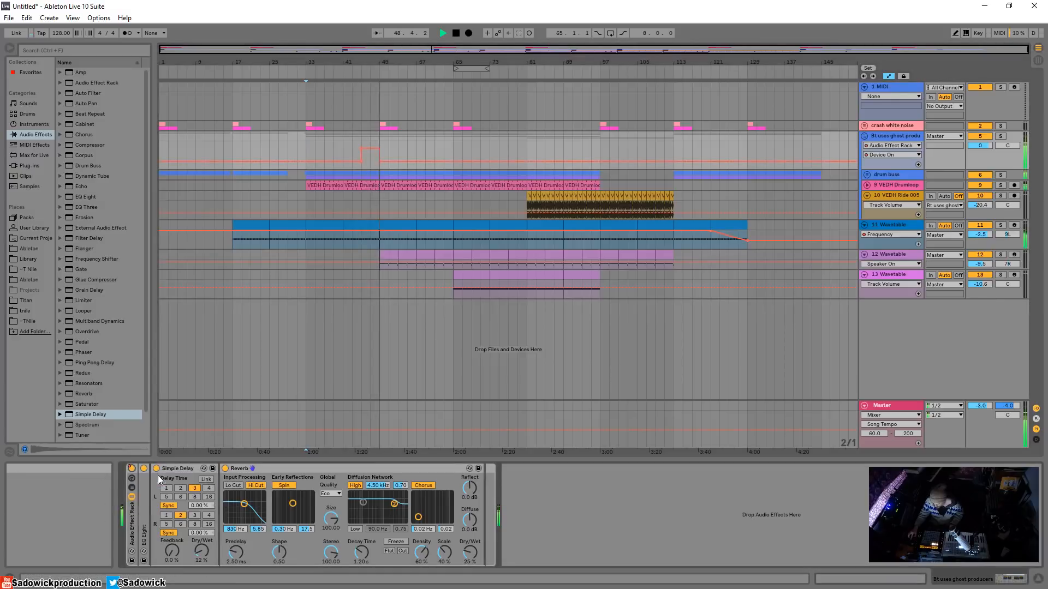
left_click(527, 71)
key("b")
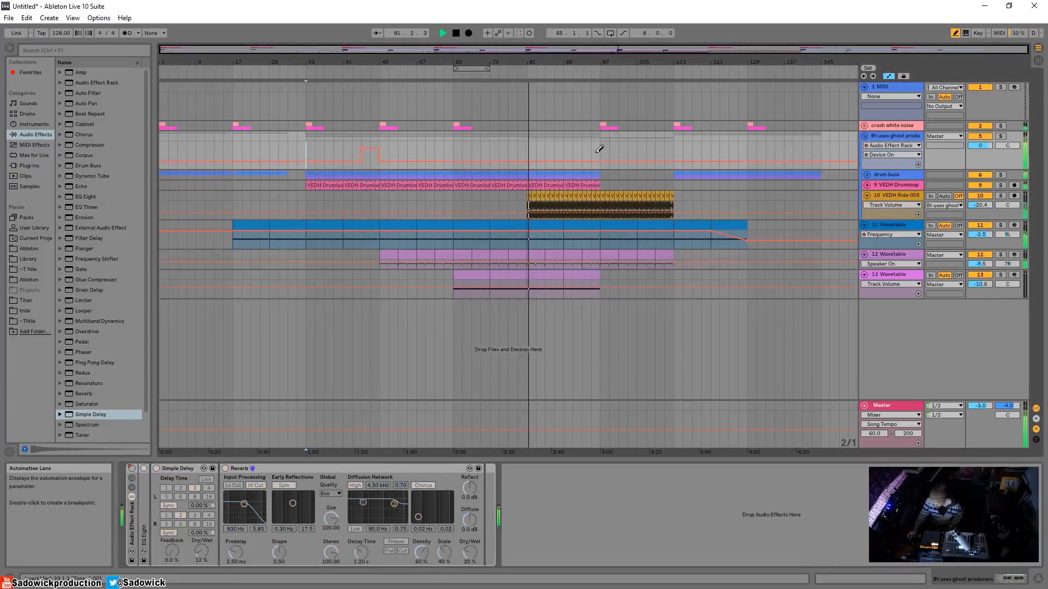
left_click(593, 143)
left_click(575, 69)
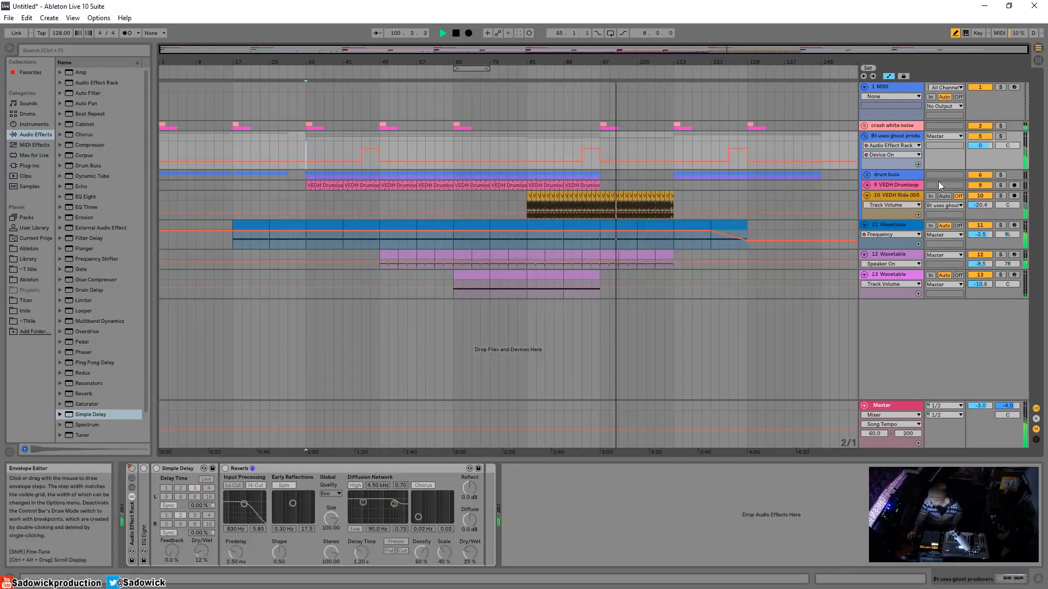
Shrink the drum group track, and group all tracks from crash white noise to 13 Wavetable into one group.
left_click_drag(993, 170, 992, 151)
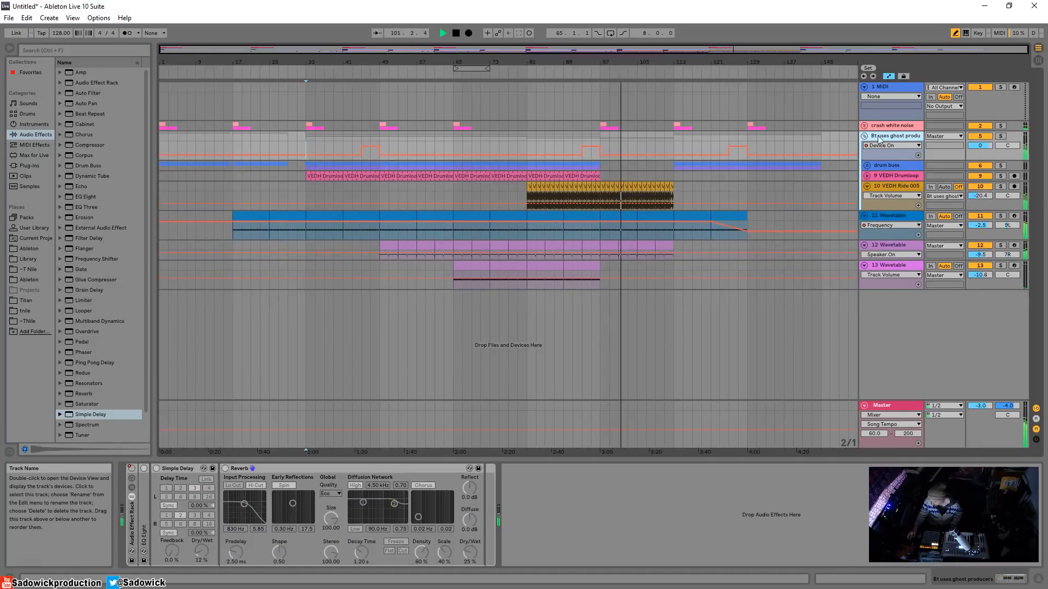
left_click(895, 126)
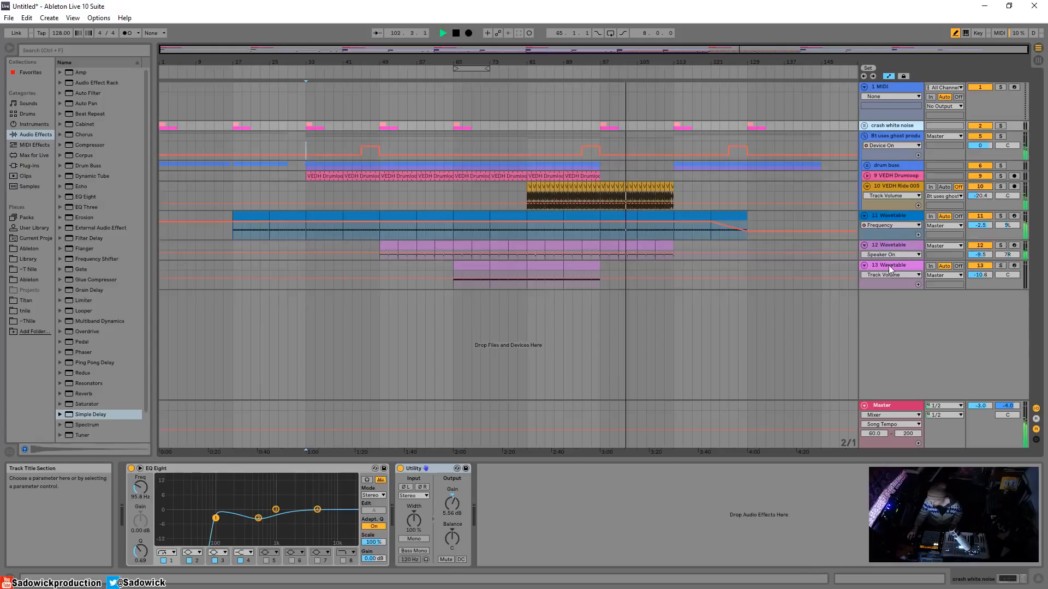
left_click(896, 215)
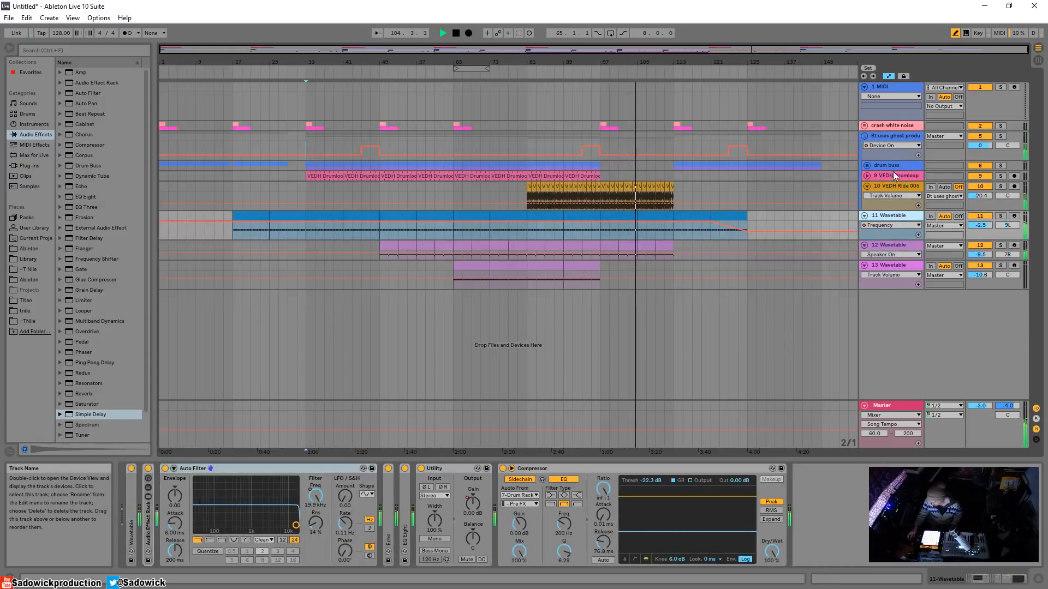
left_click(902, 266)
left_click(891, 125, "shift")
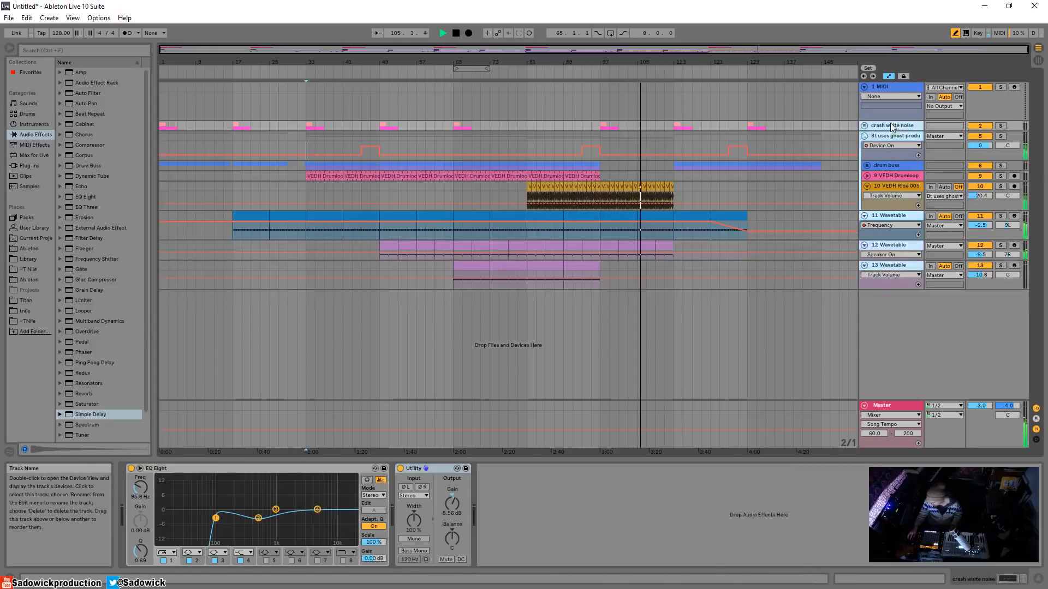
right_click(891, 124)
left_click(920, 190)
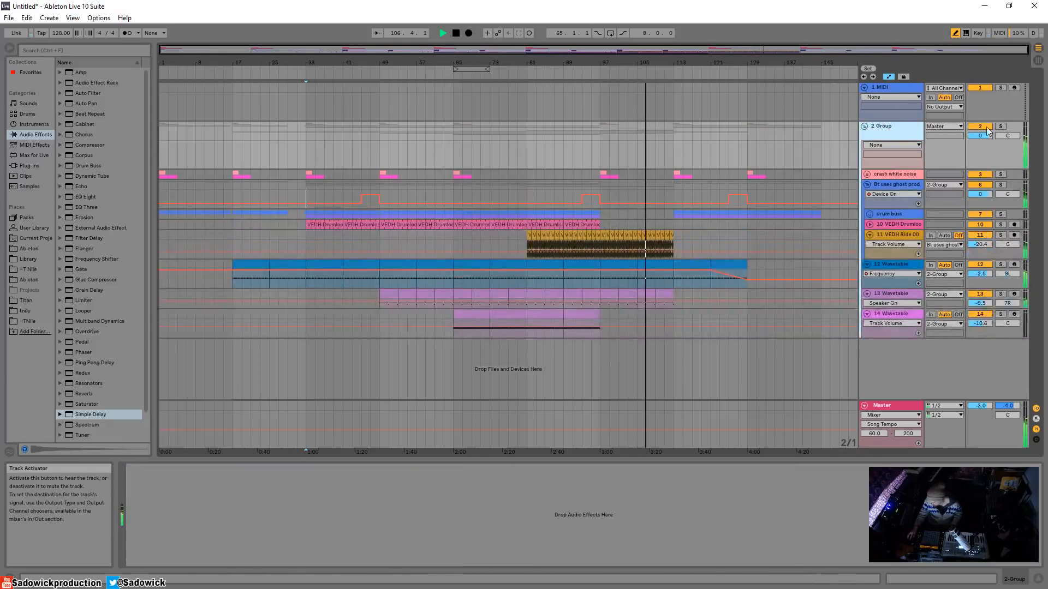
Play from the start, add EQ Eight to the new group and set its band 1 low cut to 90.2 Hz.
double_click(454, 34)
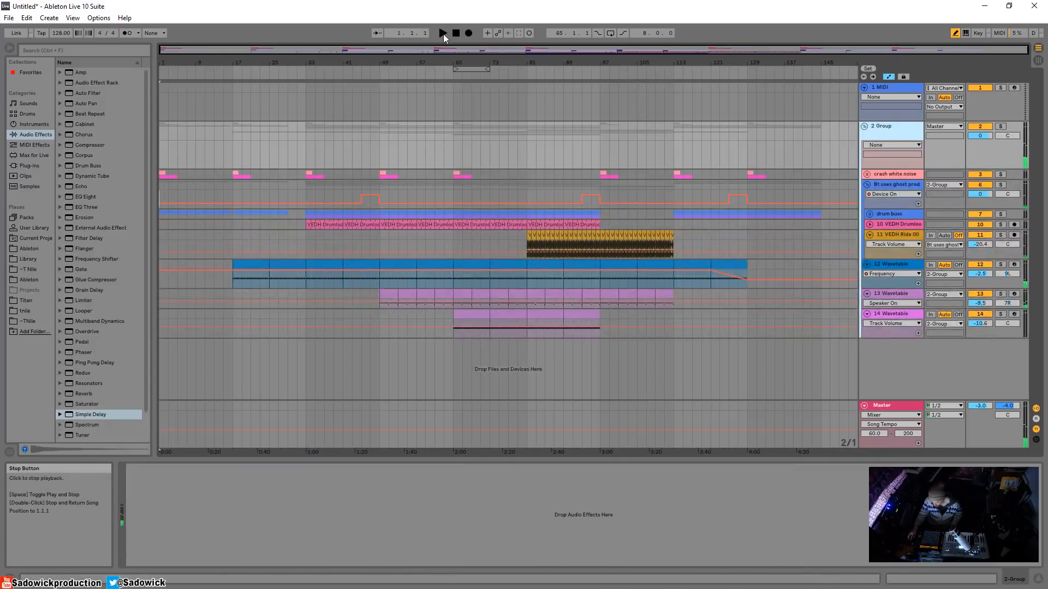
left_click(82, 196)
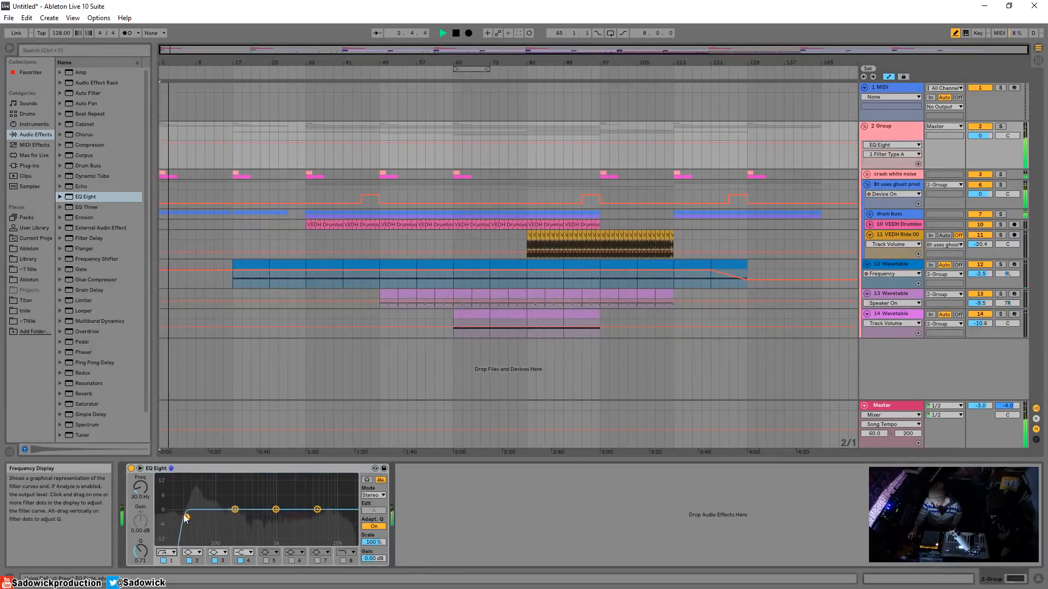
left_click_drag(186, 518, 157, 517)
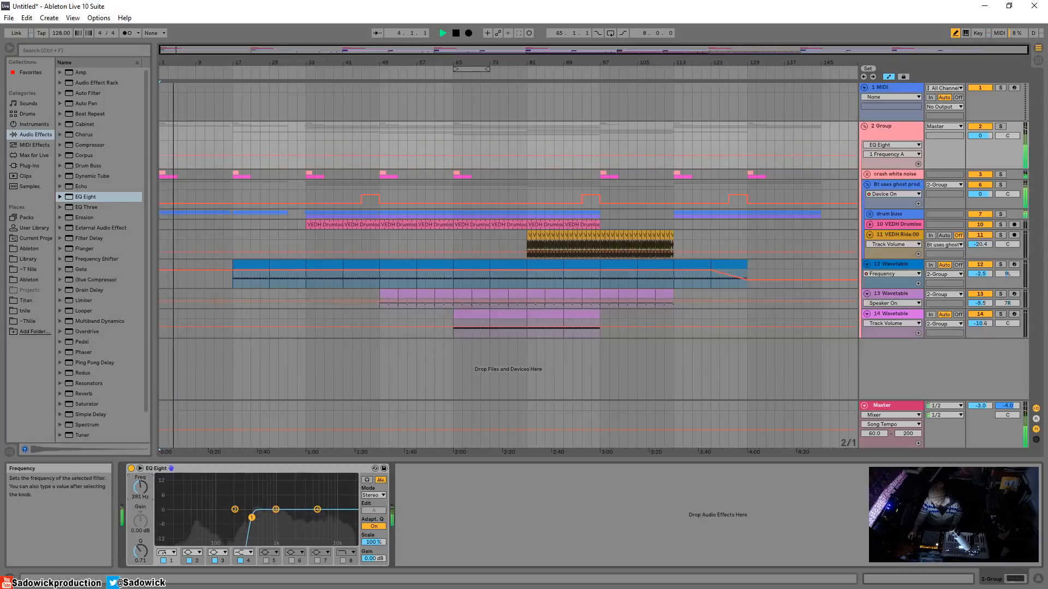
left_click_drag(251, 517, 215, 517)
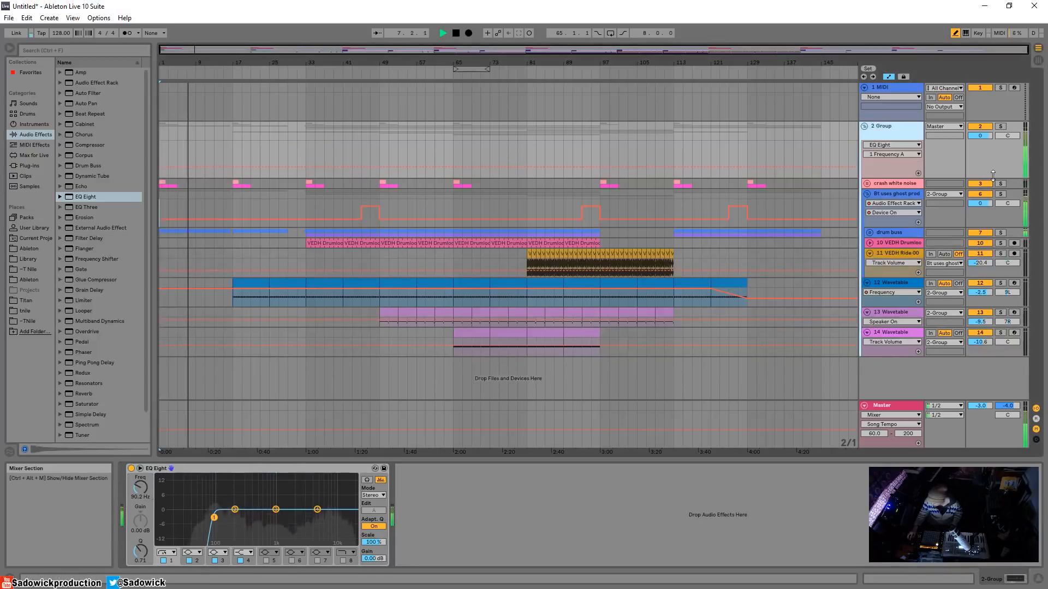
Give EQ Eight's band 1 frequency its own automation lane and draw 10 Hz across bars 17 to 43 and 49 to 65.
left_click(918, 164)
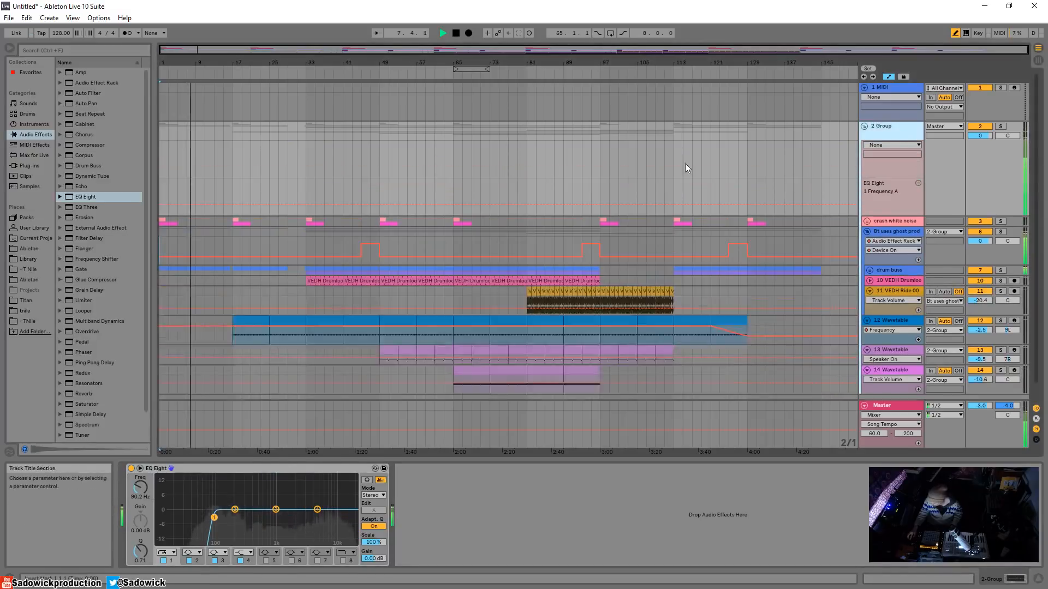
left_click(237, 208)
left_click_drag(240, 206, 306, 212)
left_click(227, 69)
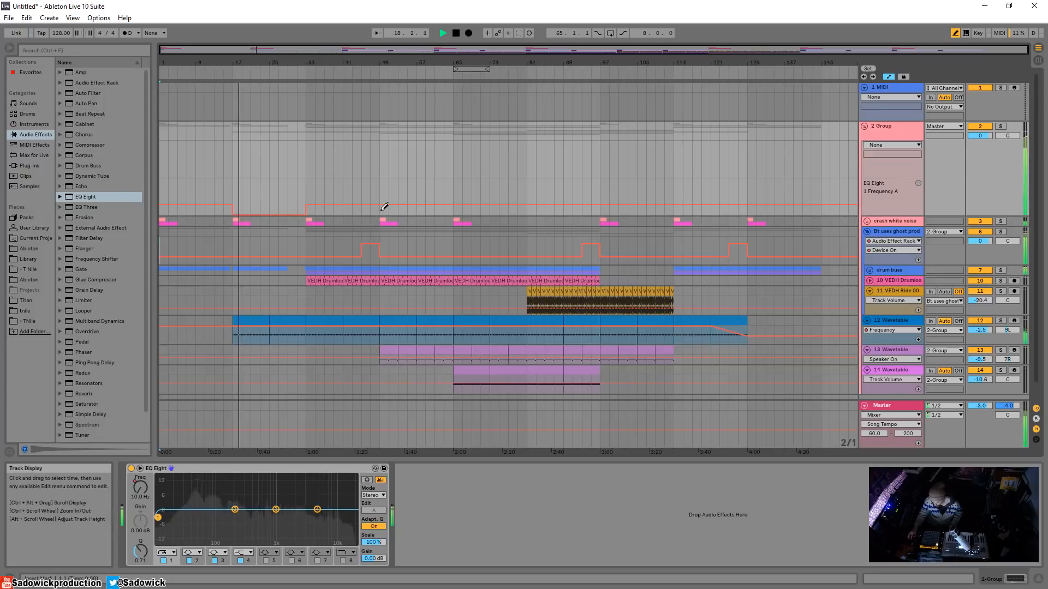
left_click_drag(390, 217, 447, 229)
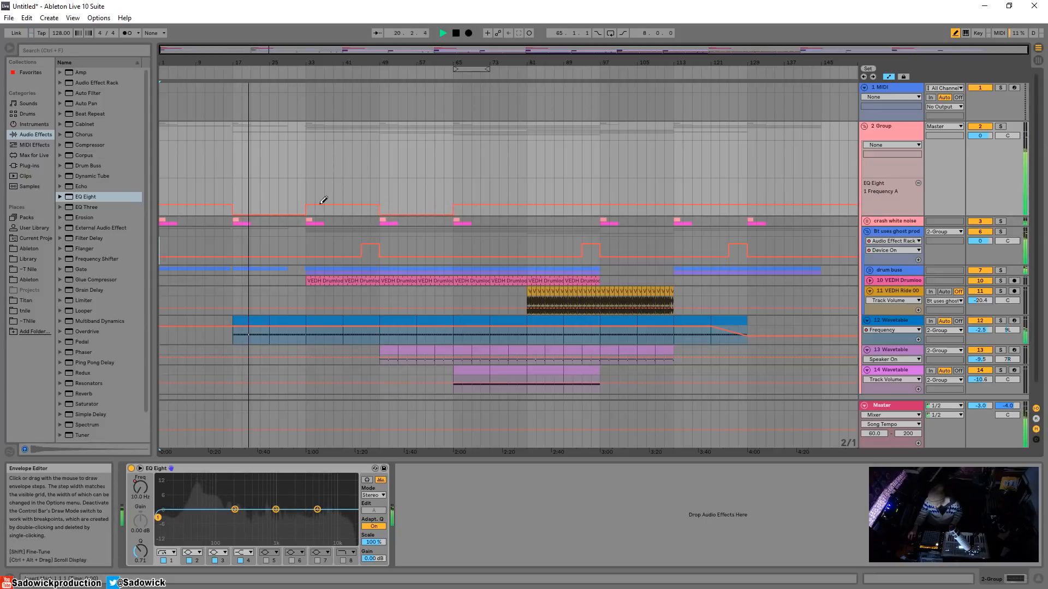
left_click_drag(314, 209, 352, 223)
Shape a frequency ramp rising from about bar 41 to bar 49, and drop the automation after bar 65 to 10 Hz.
key("ctrl+b")
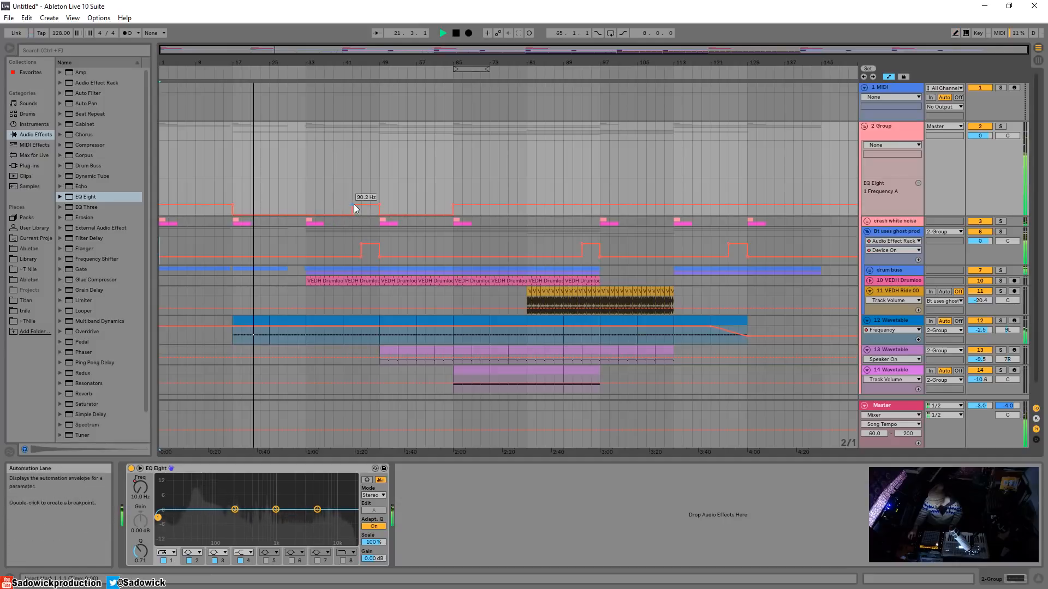
left_click(352, 205)
left_click(352, 64)
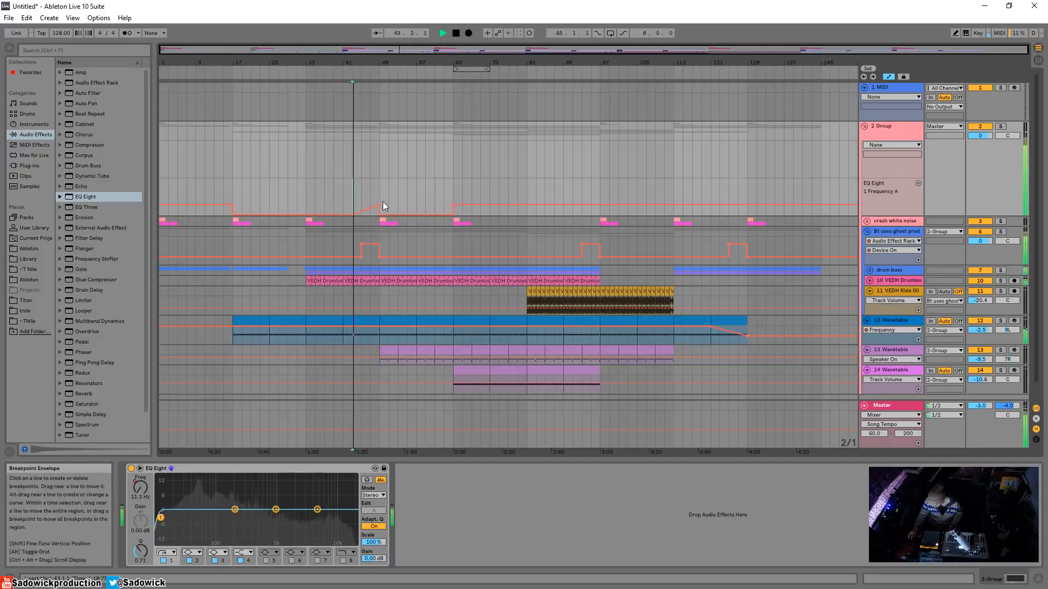
mouse_move(378, 204)
left_mouse_down()
mouse_move(378, 187)
mouse_move(352, 215)
mouse_move(379, 201)
left_mouse_up()
left_click(452, 205)
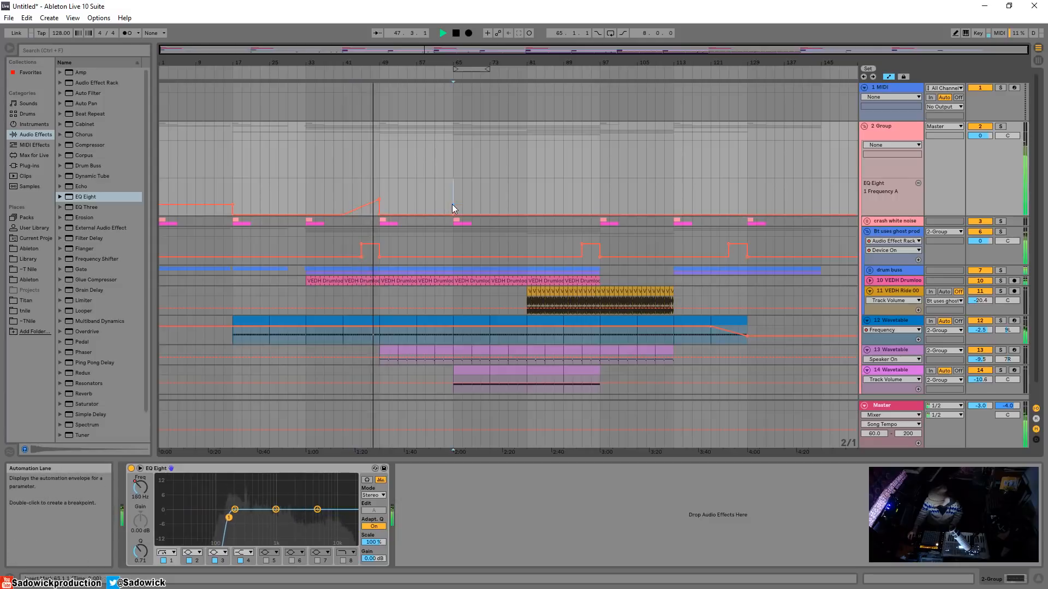
Draw a second frequency ramp that rises over the last bars before bar 97.
key("b")
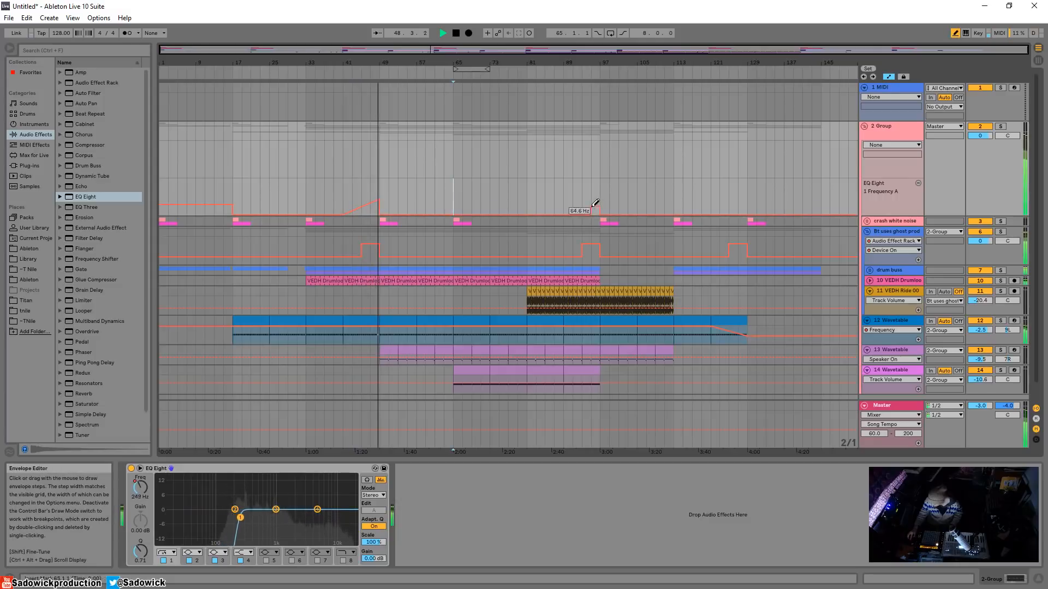
left_click_drag(595, 203, 582, 202)
key("b")
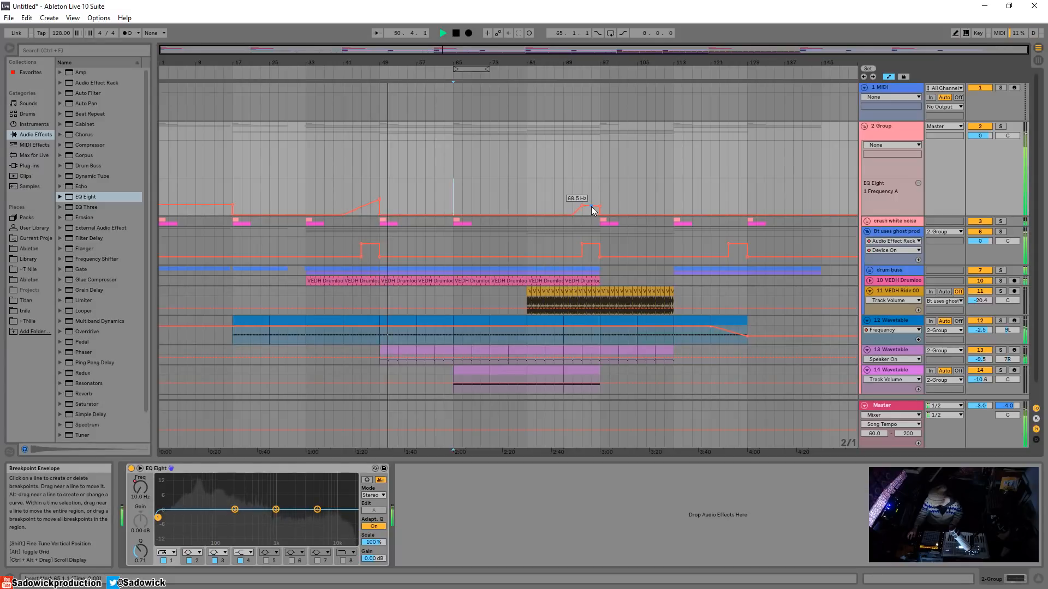
left_click_drag(598, 205, 598, 202)
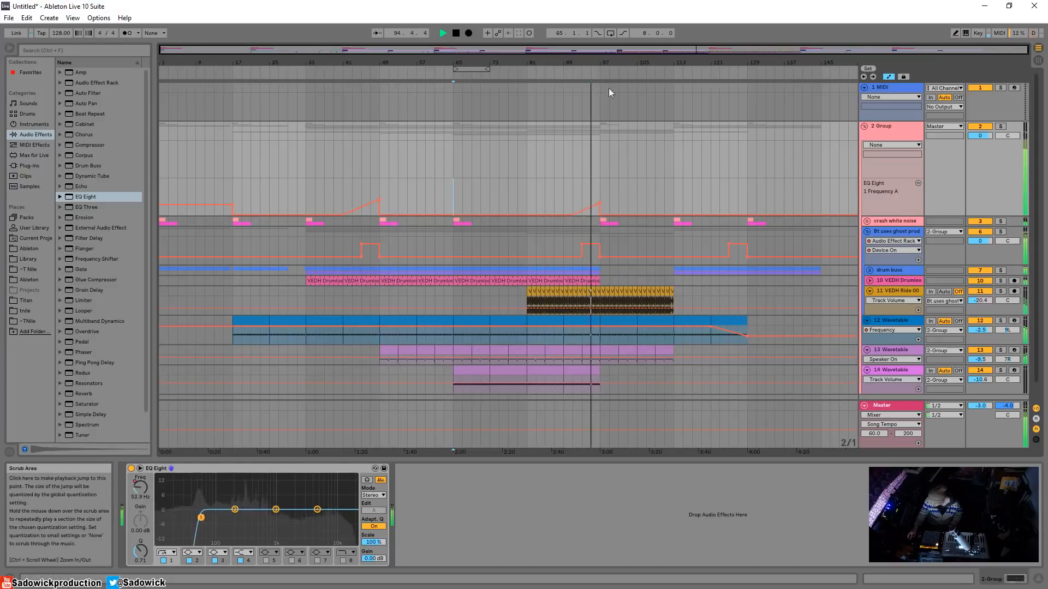
Try raising band 1's frequency automation from about bar 129 onward, and return that section to 10 Hz.
key("b")
left_click(754, 206)
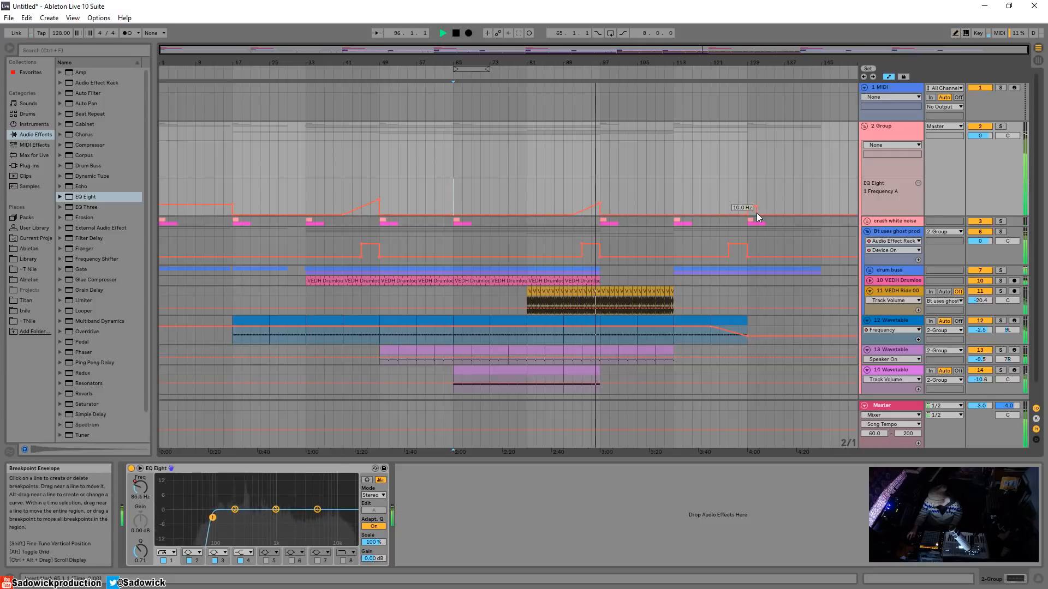
key("b")
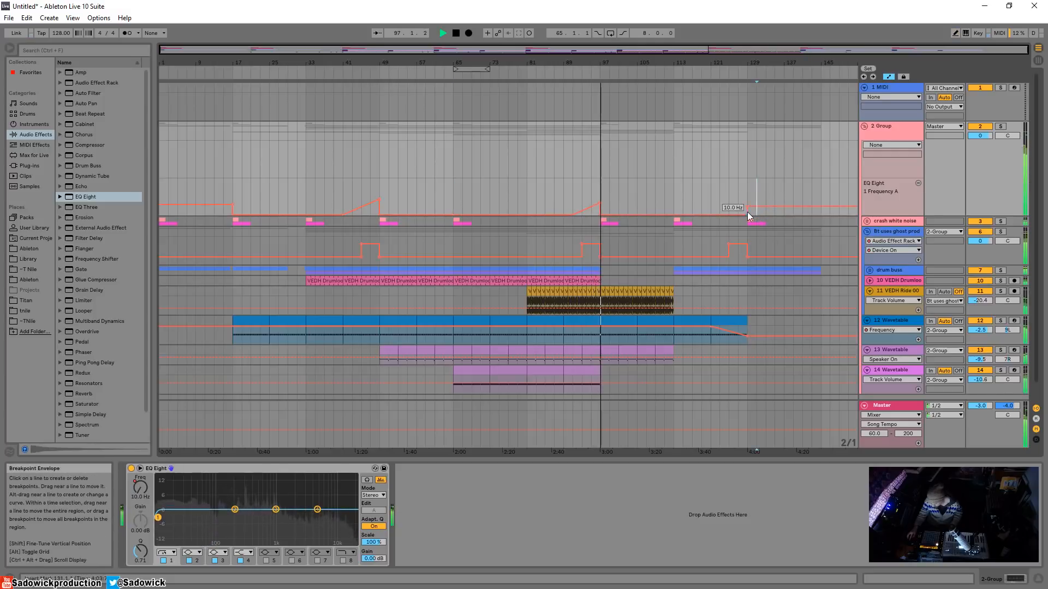
left_click(744, 64)
left_click_drag(743, 64, 339, 55)
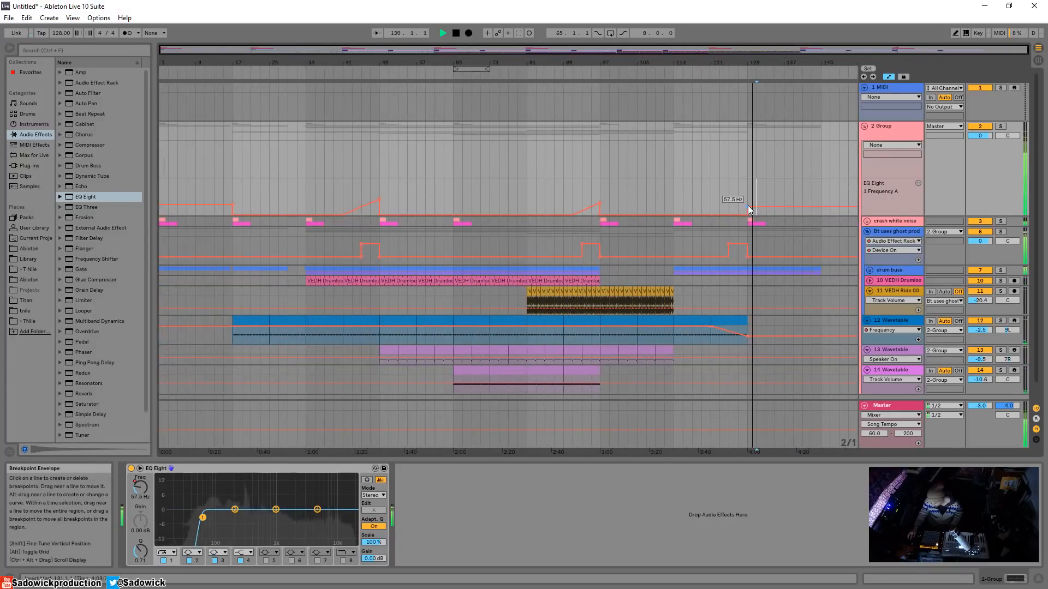
left_click_drag(750, 207, 809, 216)
Reduce the height of the new group track.
left_click_drag(1023, 175, 1023, 137)
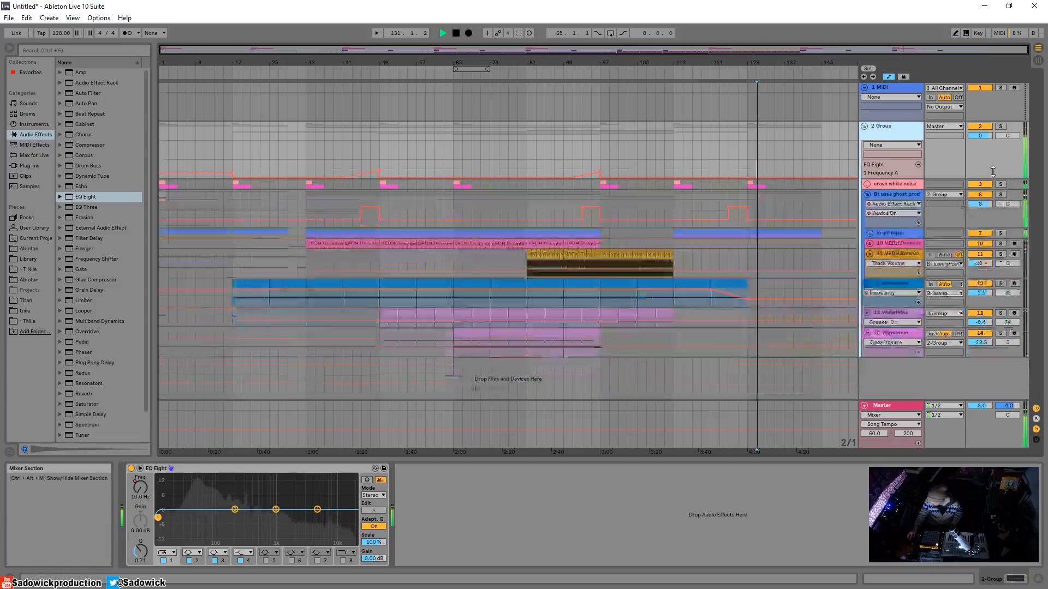
Play the arrangement from the start, and listen to the transitions around bars 17 and 33.
double_click(455, 33)
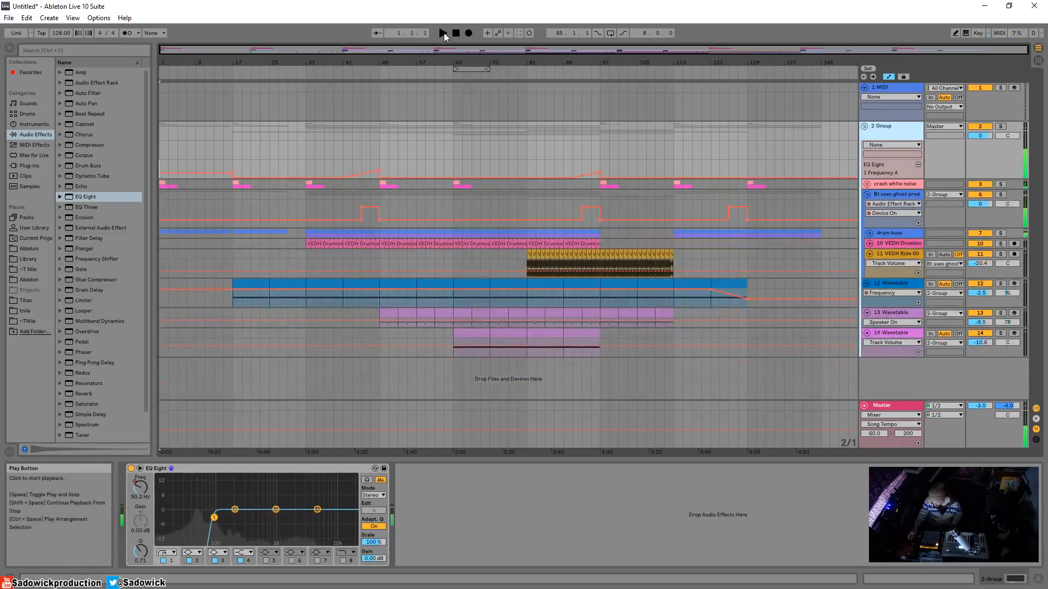
left_click(232, 73)
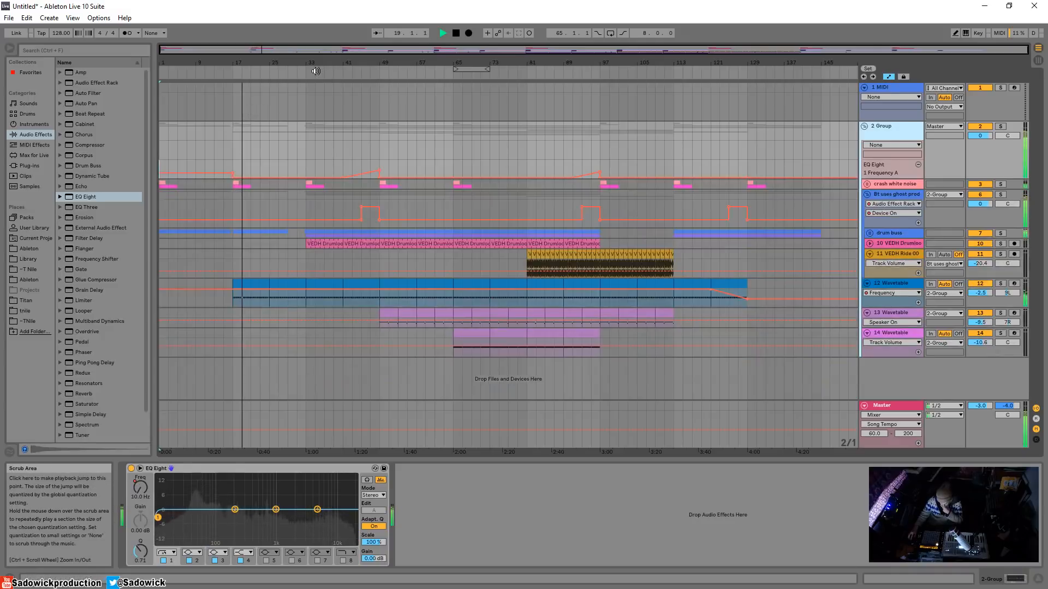
left_click(297, 73)
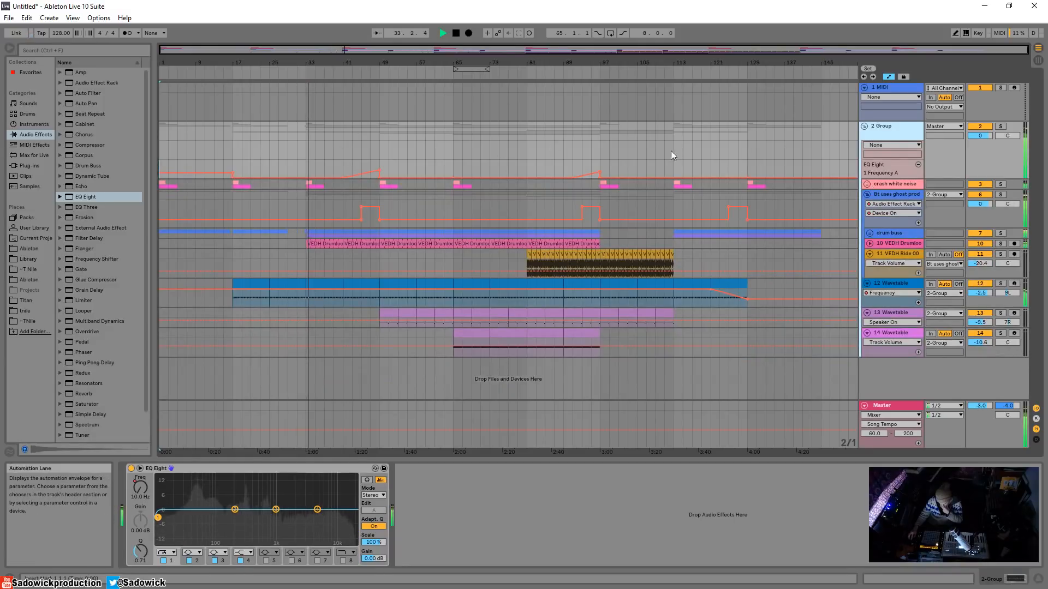
key("space")
Show the 2 Group's band 1 frequency automation, inspect the ghost producers drum group's effects, and replay the transition at bar 33.
left_click(140, 488)
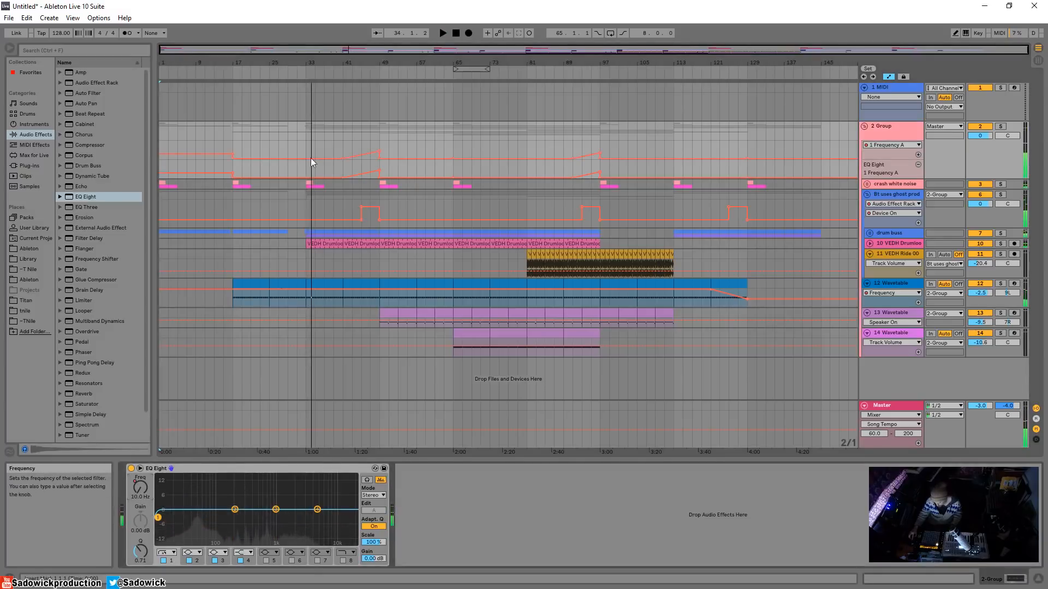
key("space")
scroll(310, 158, "up", 4)
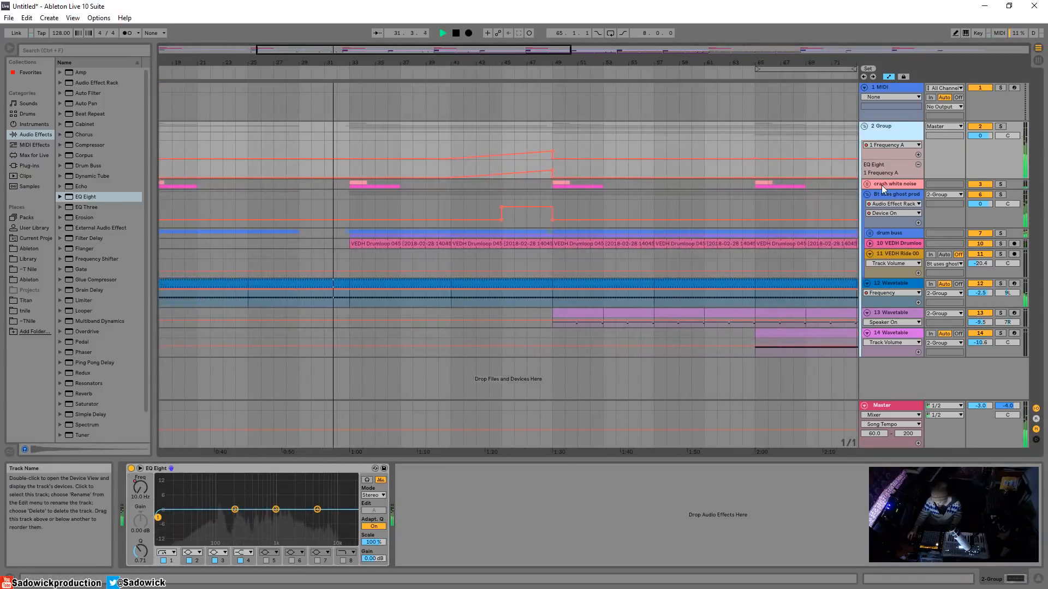
left_click(889, 195)
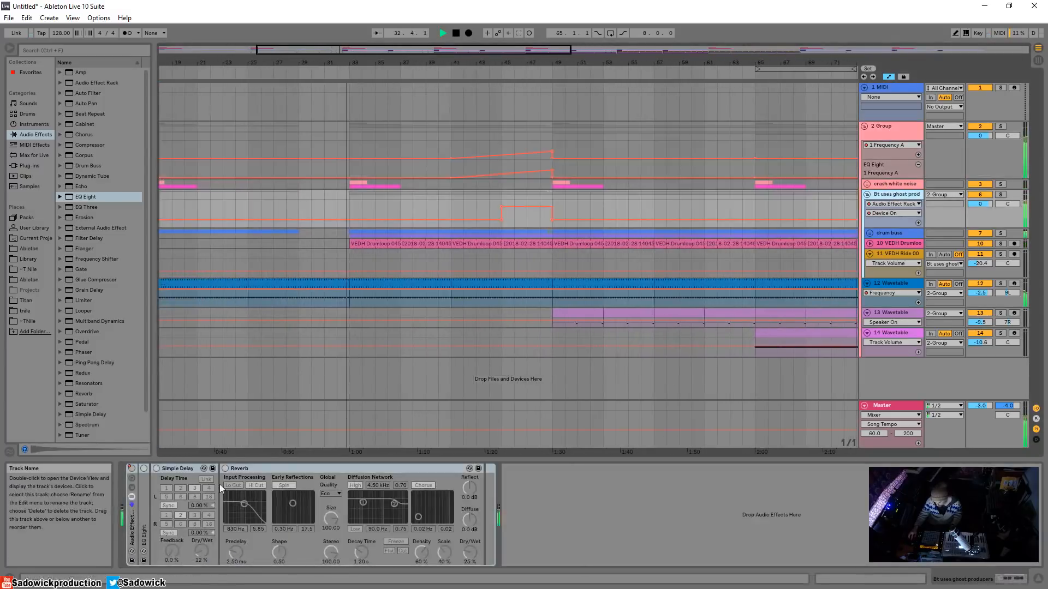
key("space")
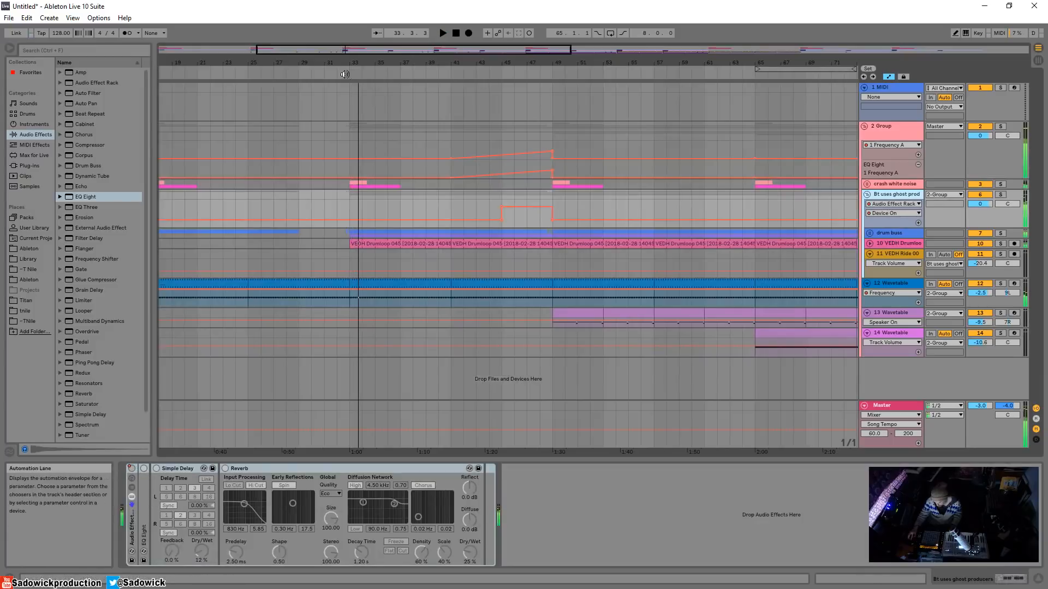
left_click(340, 72)
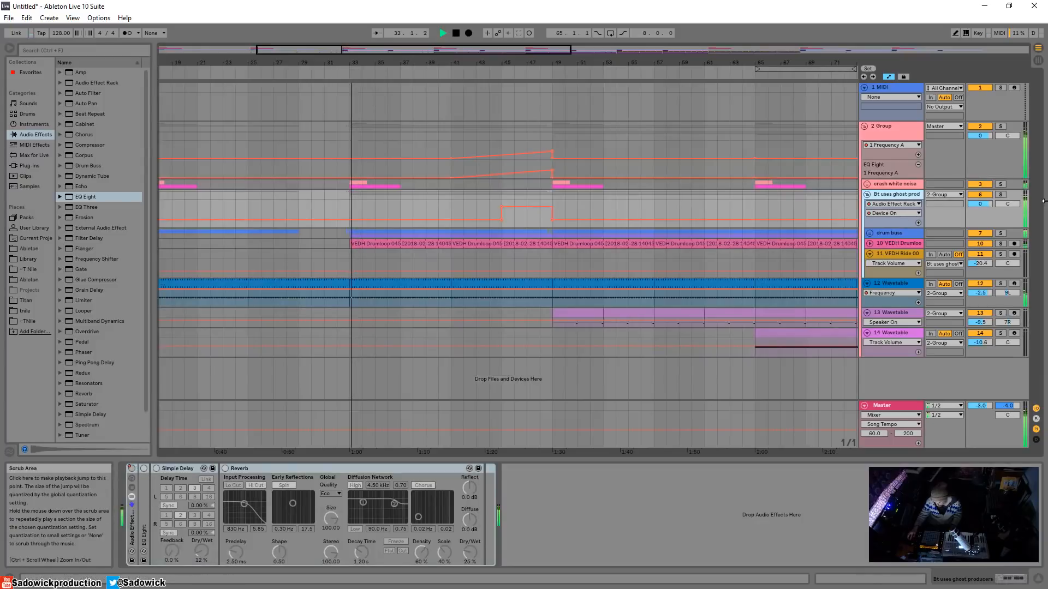
Increase the height of the 2 Group track and place the playback start at about bar 31.
left_click_drag(1000, 179, 999, 216)
left_click(324, 253)
key("space")
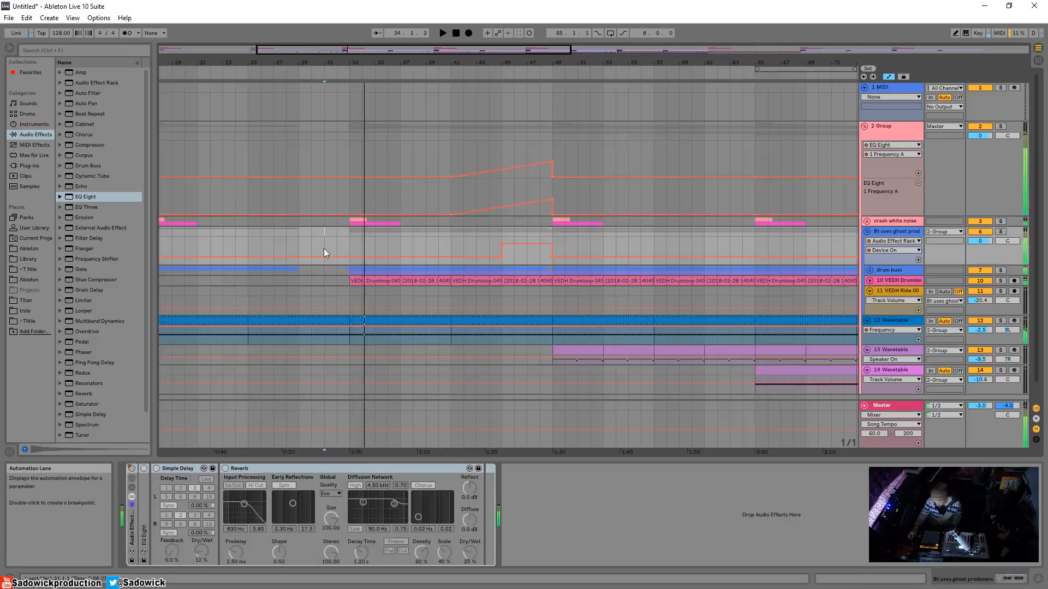
Listen to the transition at bar 33, take the drum group out of solo, and inspect the devices on both groups and the drum buss.
key("space")
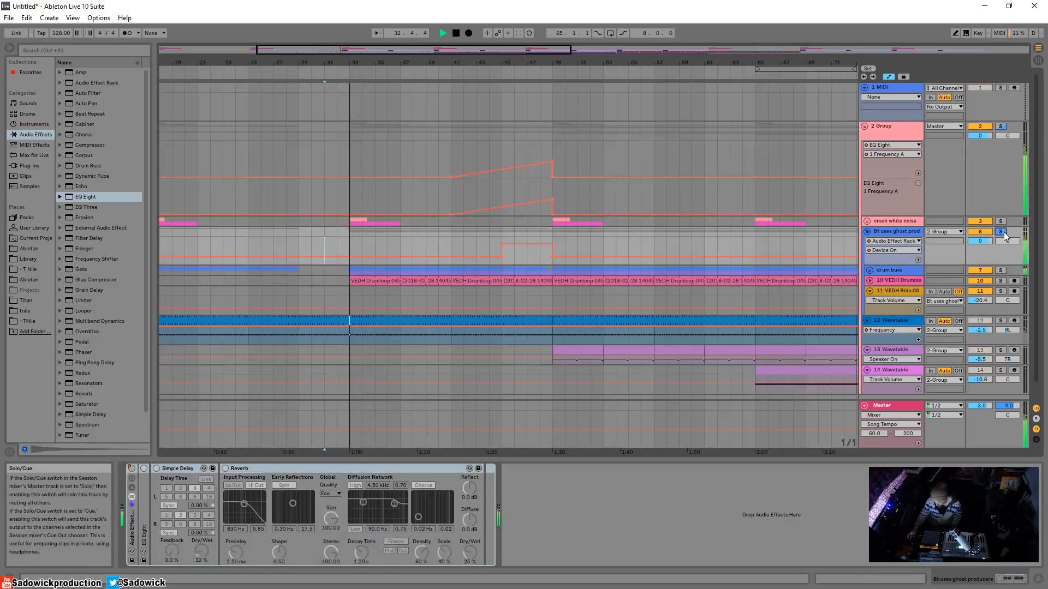
left_click(1001, 232)
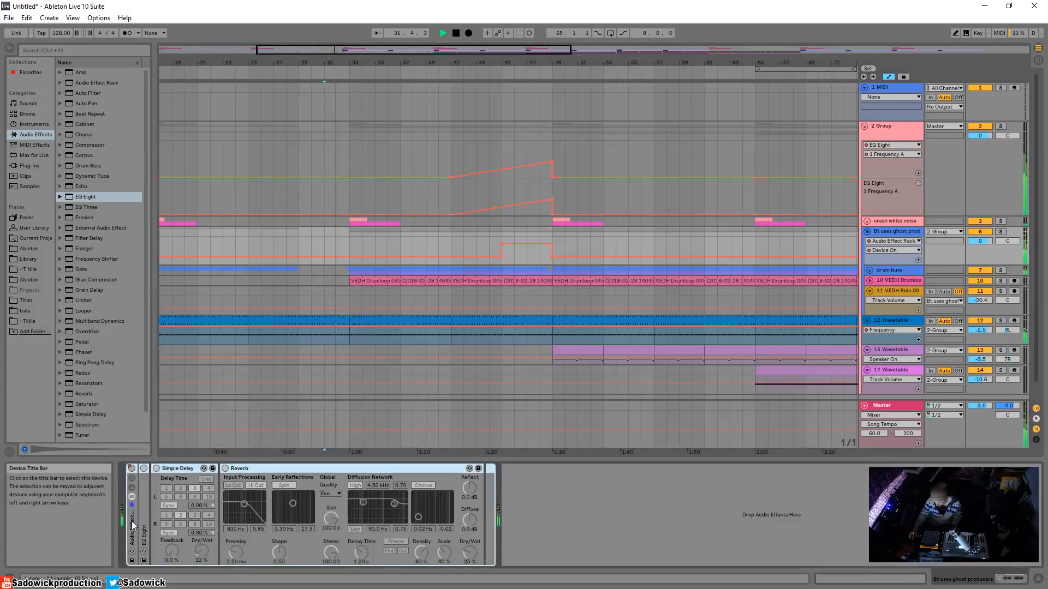
left_click(898, 230)
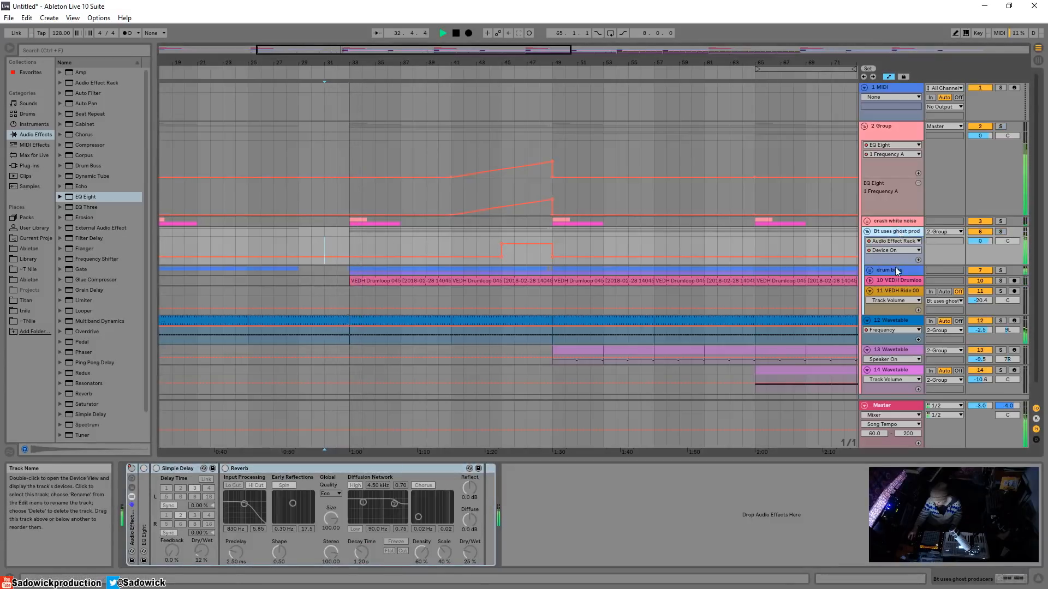
left_click(886, 123)
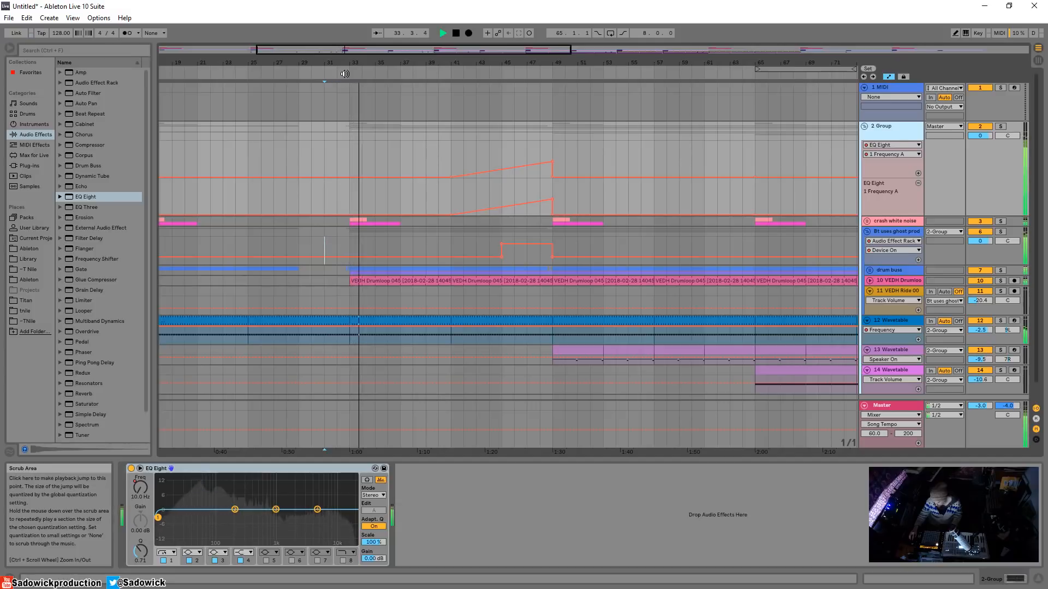
left_click(898, 269)
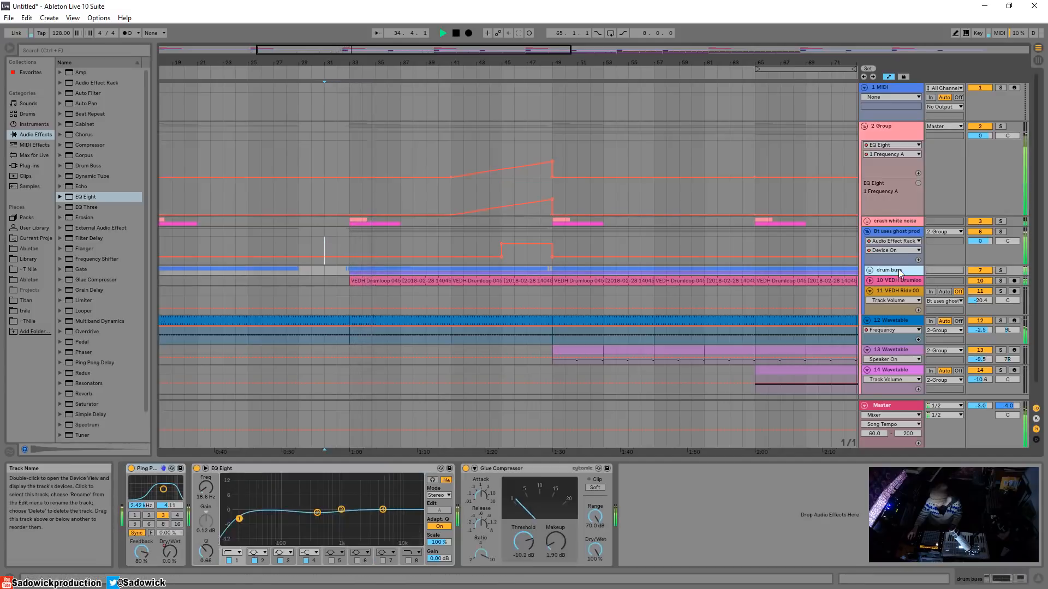
left_click(343, 76)
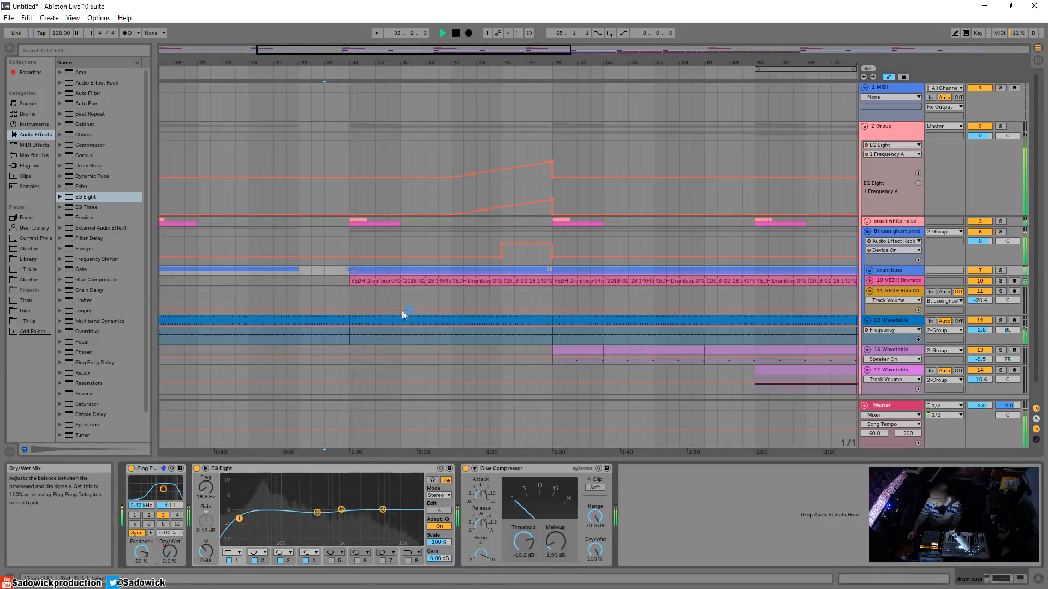
Enlarge the drum group's lane and unfold the drum buss to show its Ping Pong Delay Dry/Wet automation.
left_click_drag(943, 265, 943, 330)
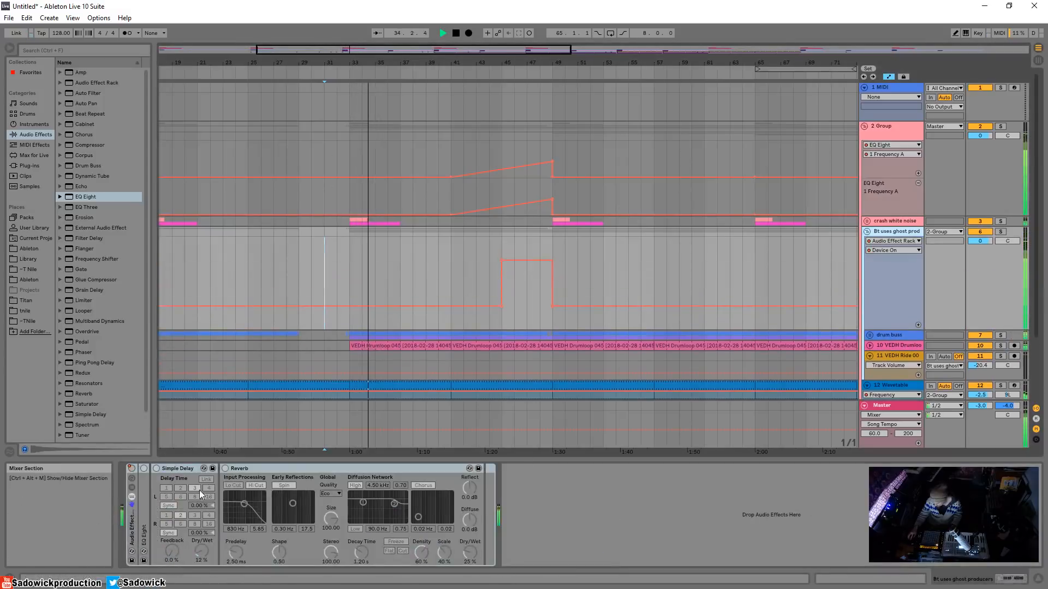
scroll(939, 279, "down", 2)
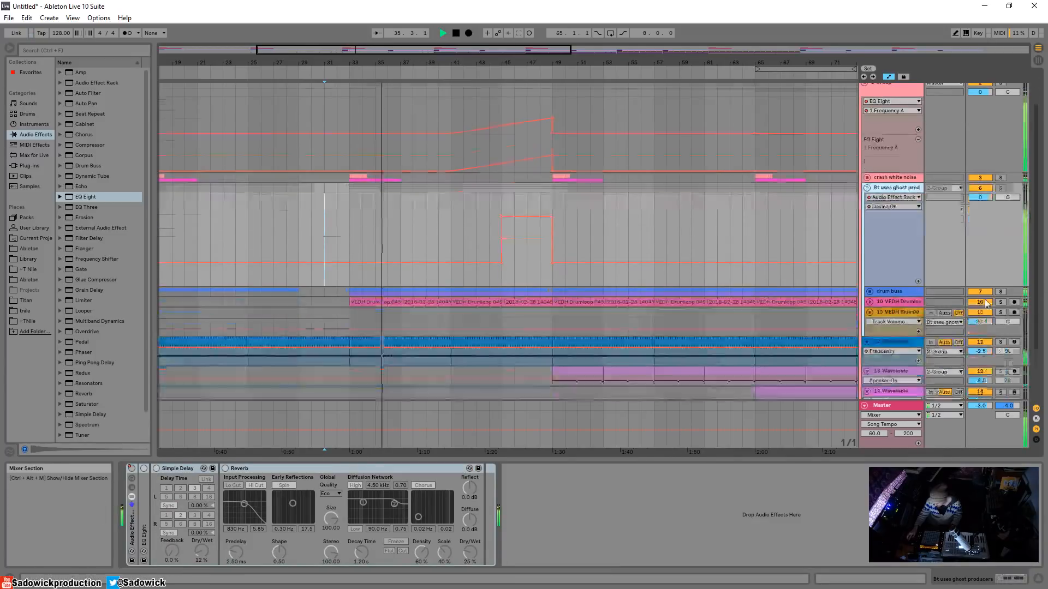
left_click(896, 292)
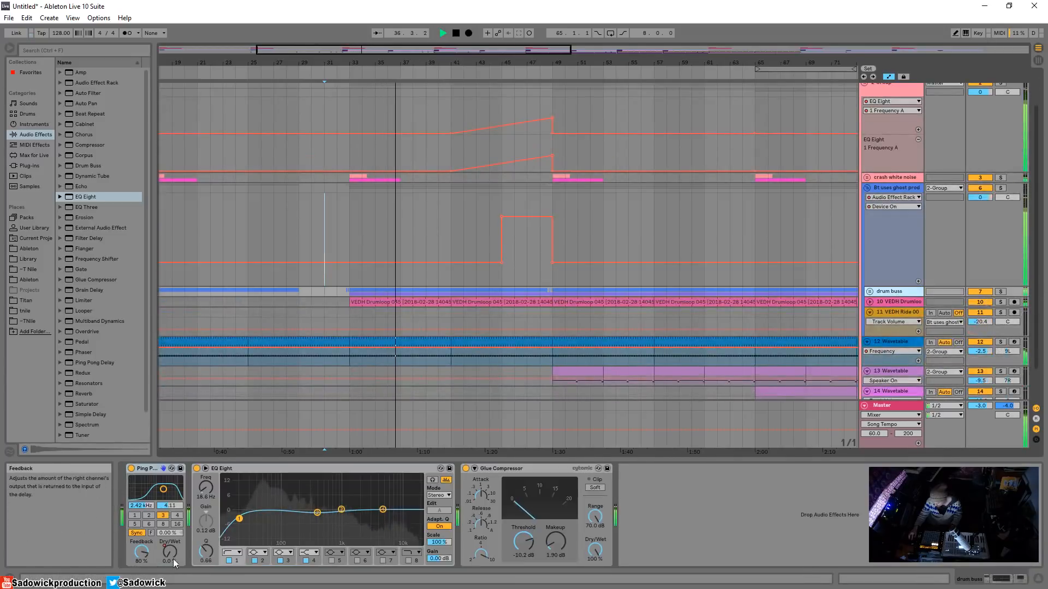
left_click(870, 290)
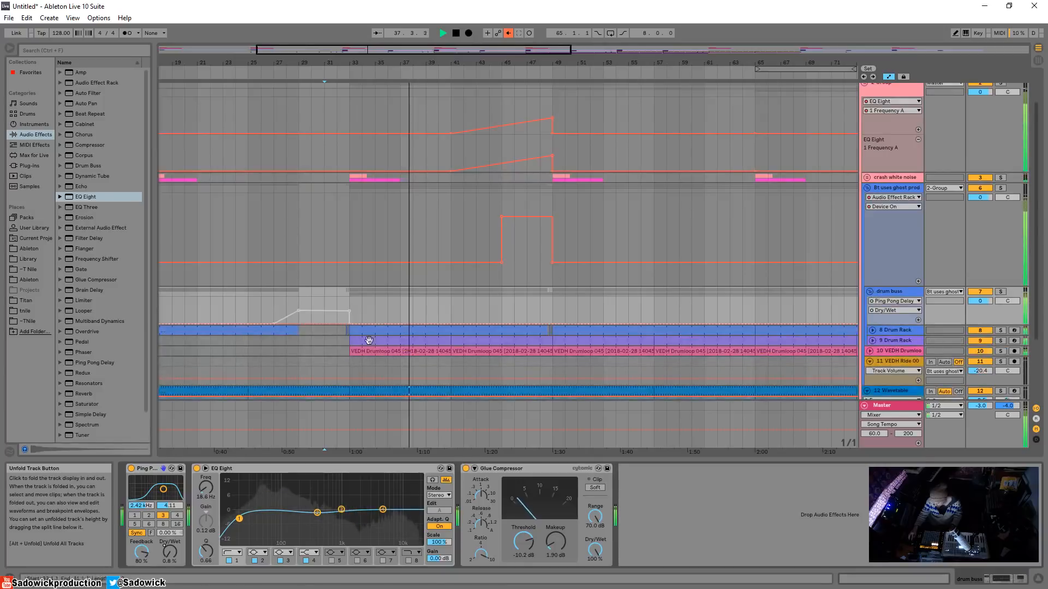
Reshape the drum buss delay's Dry/Wet automation to peak at about 33% near bar 29 and fall off by bar 33, and re-enable automation.
left_click(349, 311)
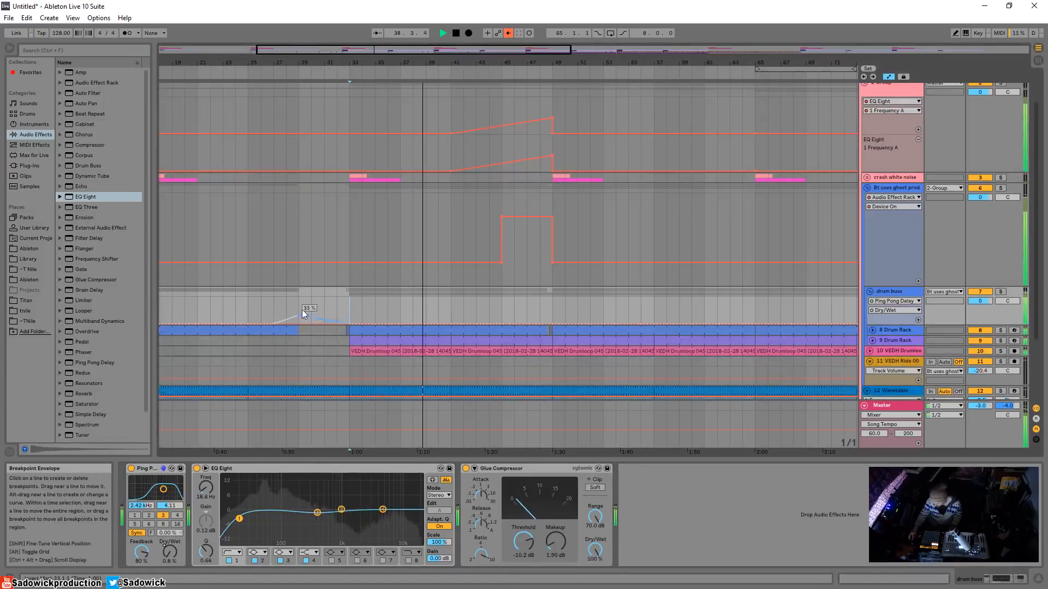
left_click(289, 74)
left_click_drag(292, 63, 297, 22)
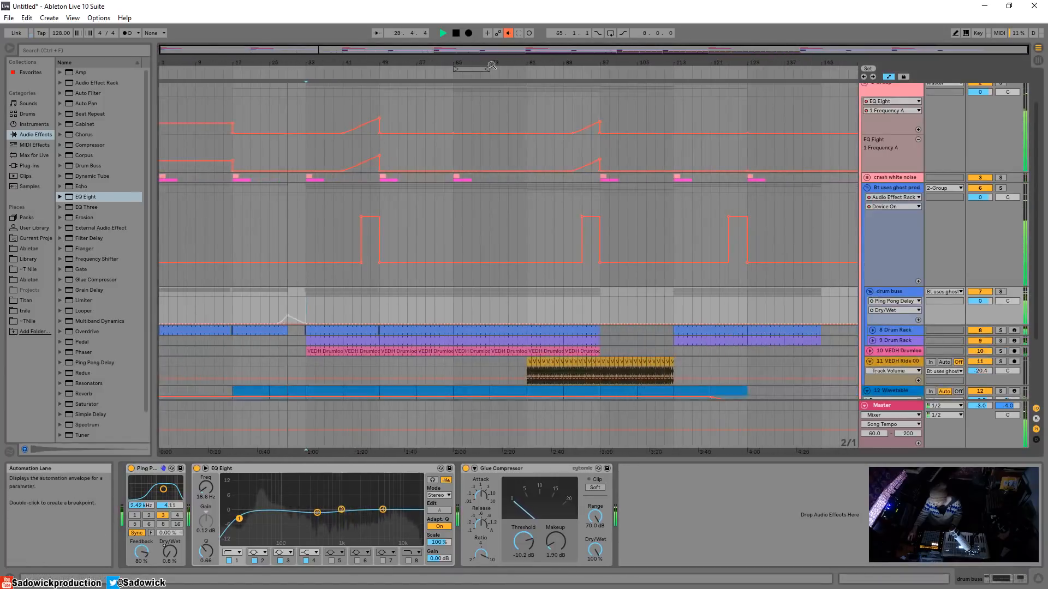
left_click(510, 33)
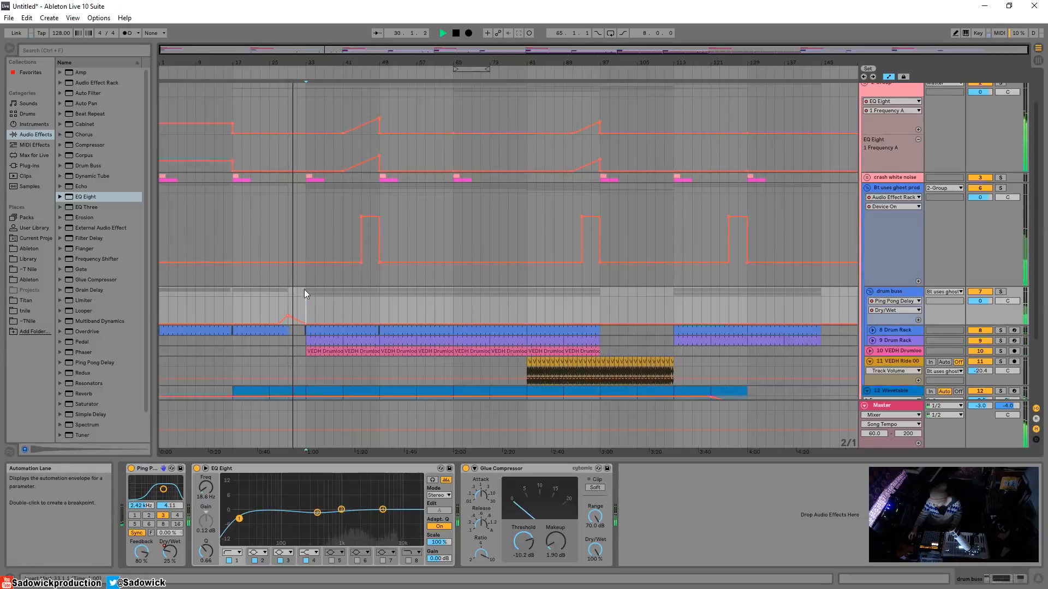
Fold the drum buss back up and reduce the height of the 2 Group track.
left_click(287, 315)
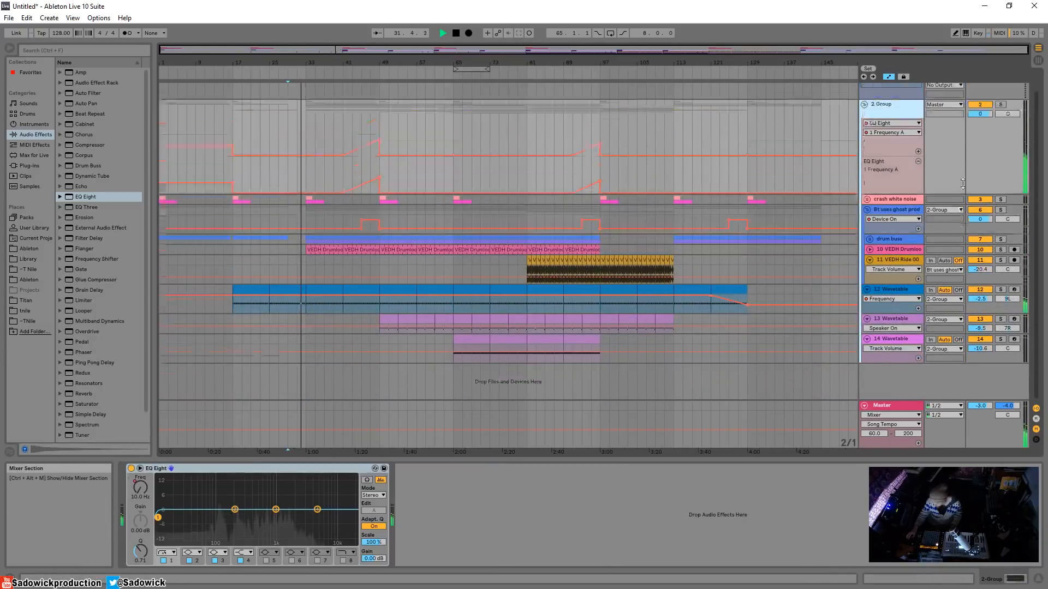
left_click_drag(963, 184, 963, 165)
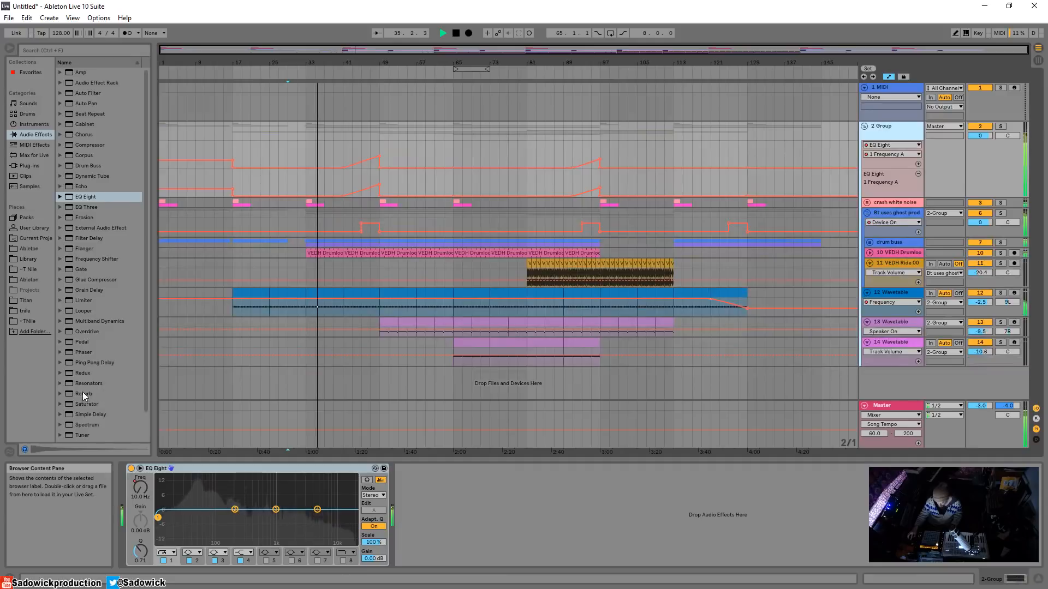
Add a Reverb after the 2 Group's EQ Eight with Flat and Cut off, collapse the EQ, and keep the reverb's Dry/Wet at 0%.
left_click_drag(83, 391, 503, 508)
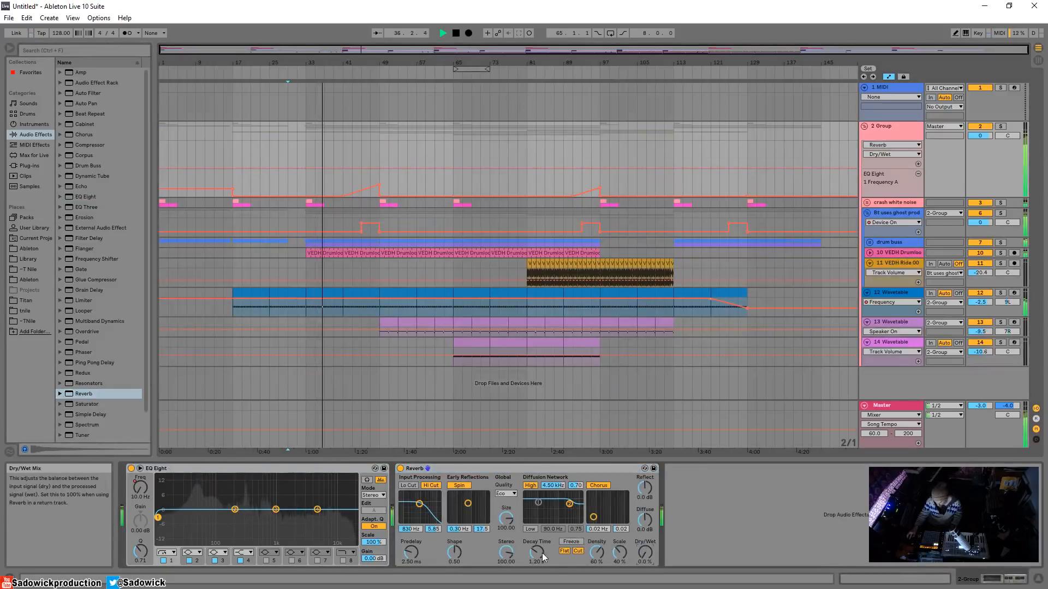
left_click(564, 551)
left_click(578, 550)
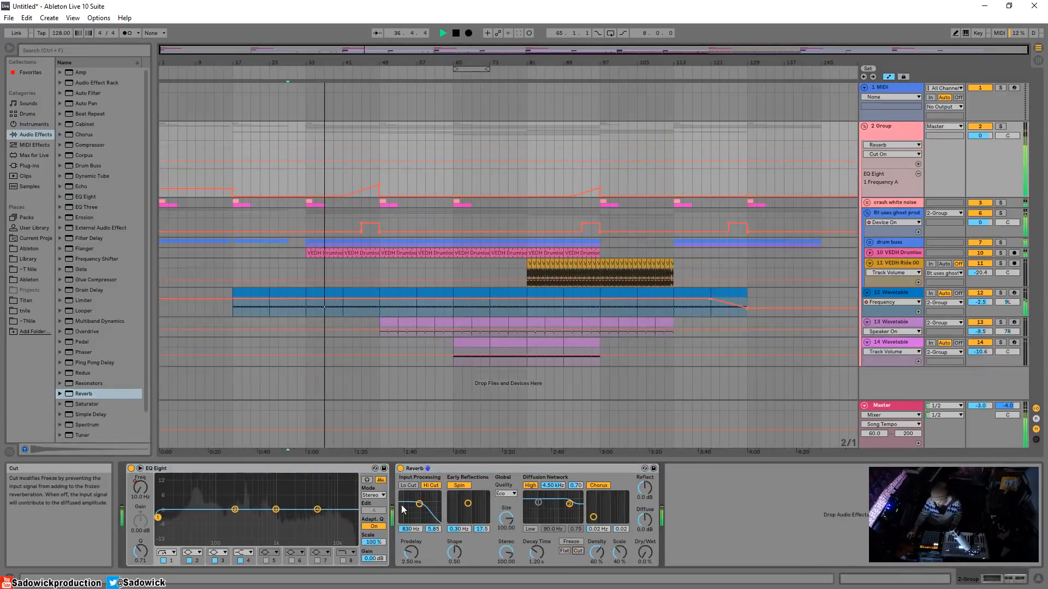
double_click(245, 468)
left_click_drag(391, 553, 391, 546)
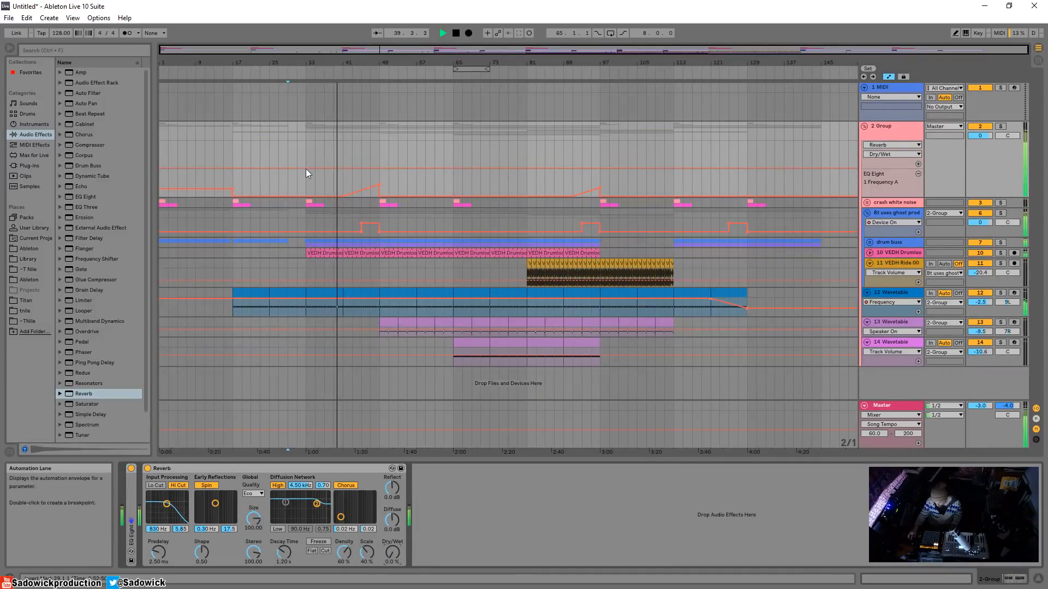
Draw the reverb's Dry/Wet automation in its own lane, shaped as a ramp rising from about bar 25 to bar 33.
key("b")
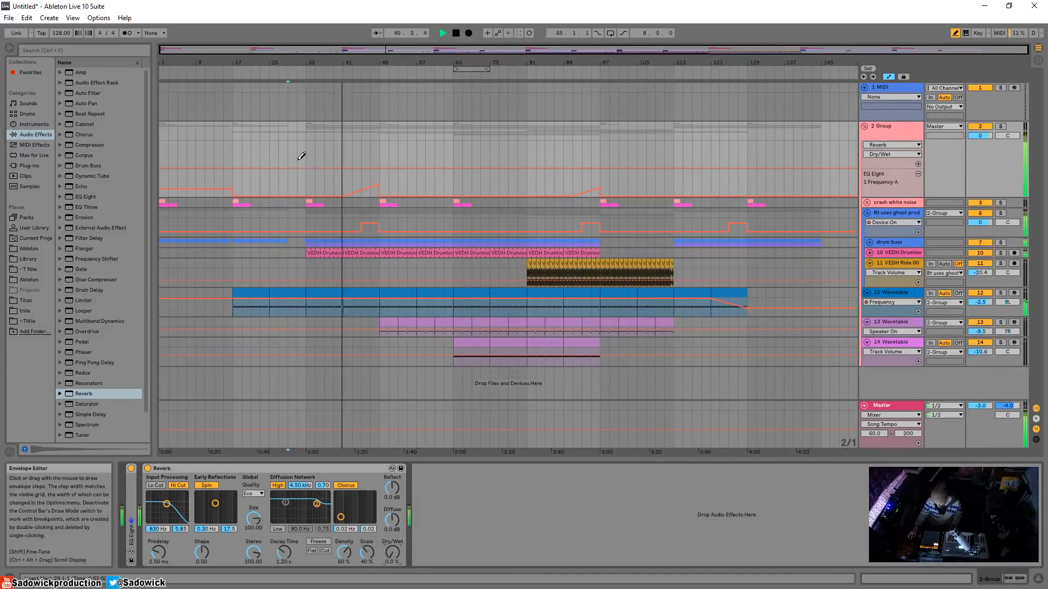
left_click(300, 158)
key("b")
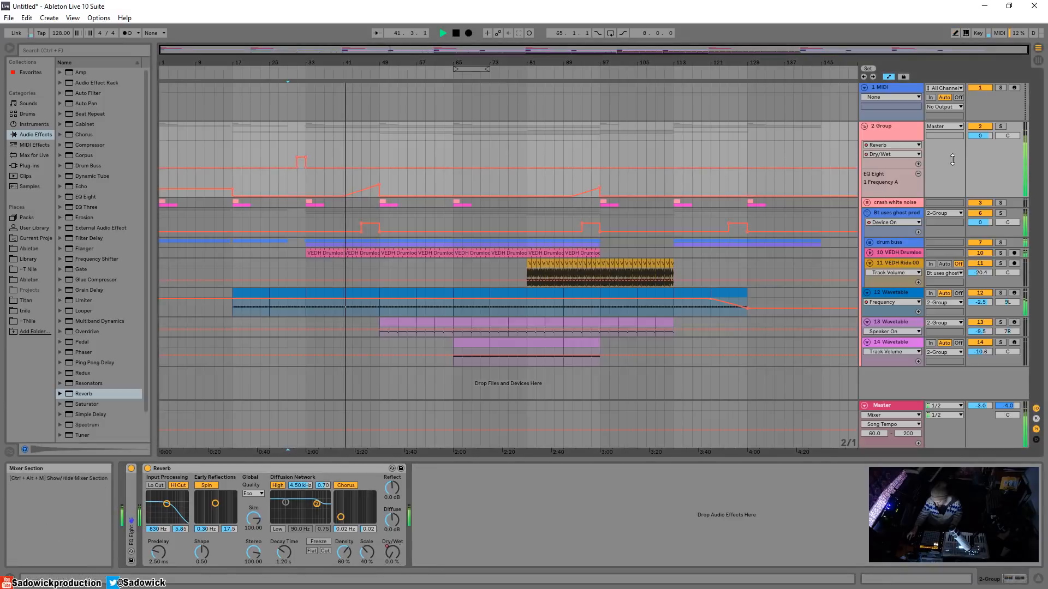
left_click(919, 164)
left_click_drag(295, 186, 302, 196)
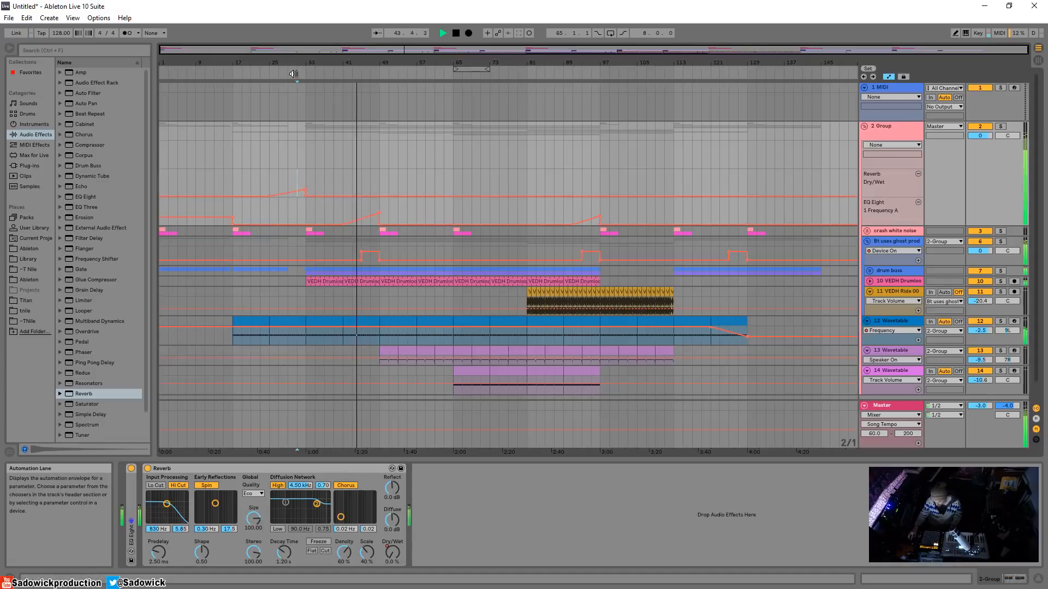
Play back the reverb ramp and adjust its peak to sit just before bar 33, falling back to zero at that bar.
left_click(270, 79)
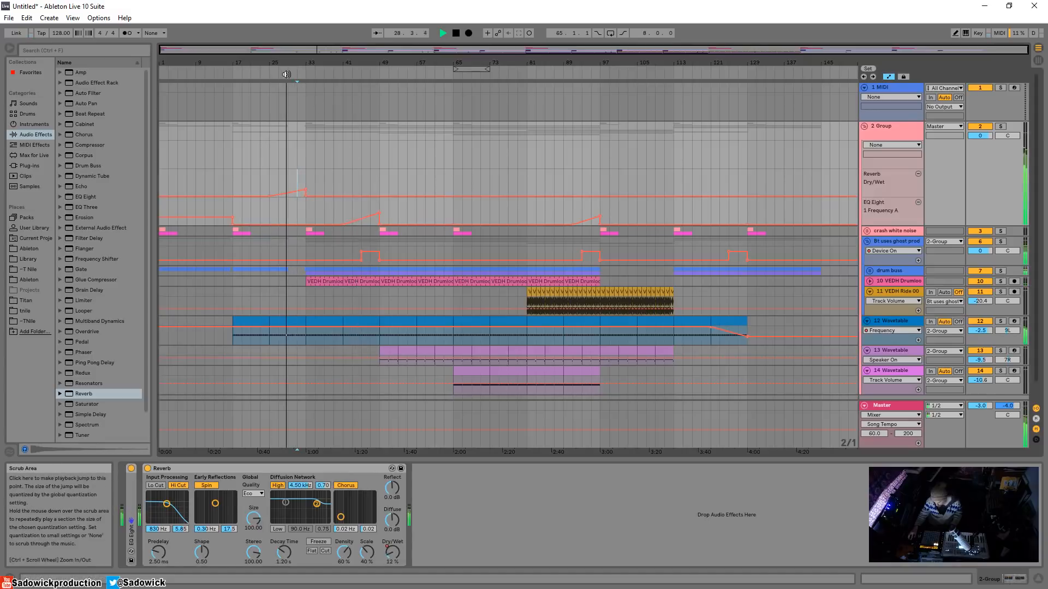
left_click_drag(304, 189, 305, 182)
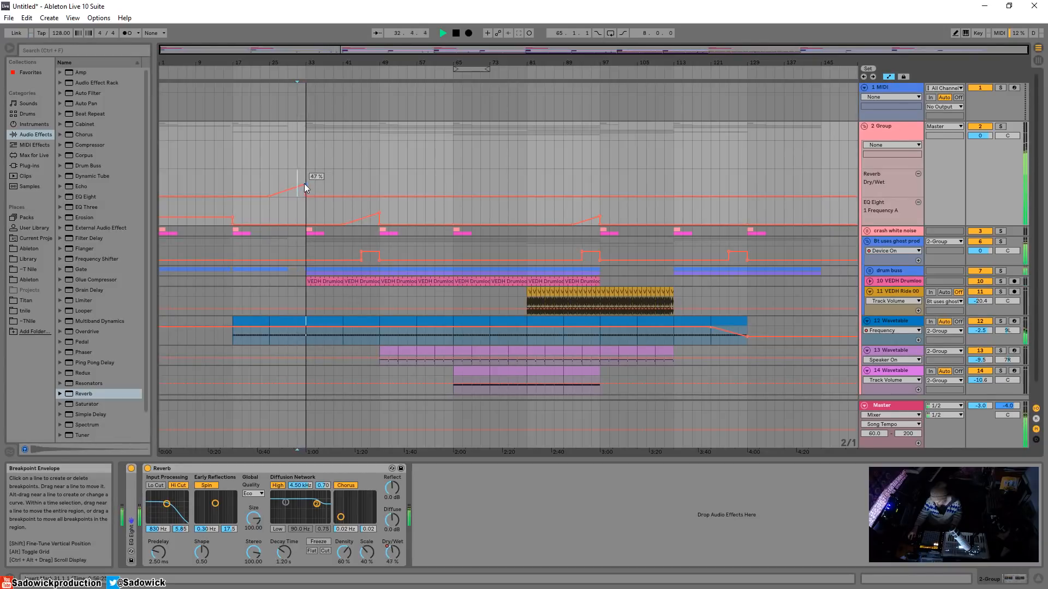
left_click_drag(304, 186, 299, 189)
Check the reverb ramp close up around bar 33 and play the arrangement from about bar 63.
scroll(311, 190, "up", 6)
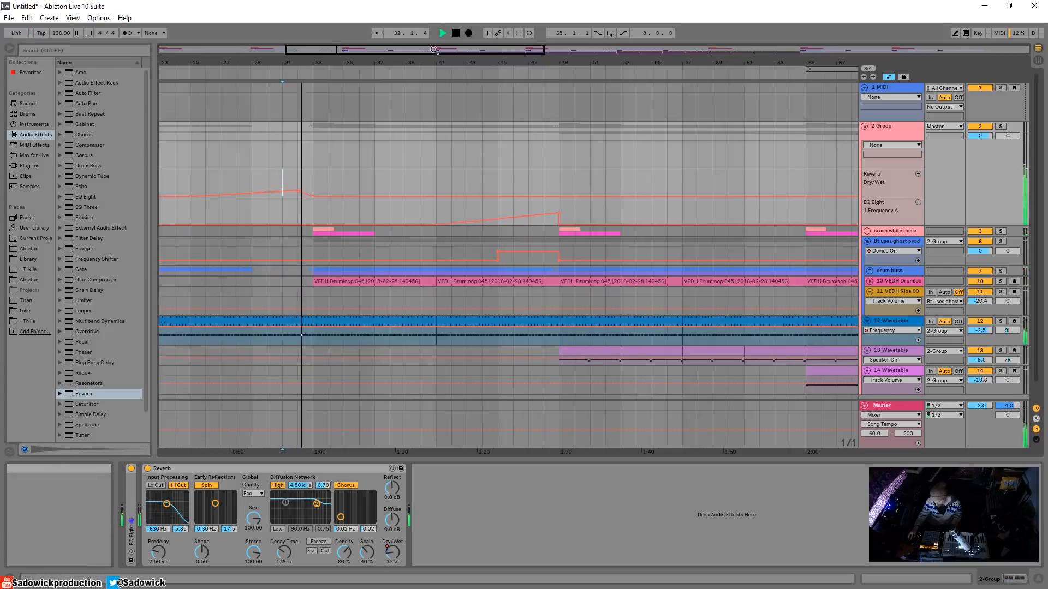
scroll(324, 60, "down", 6)
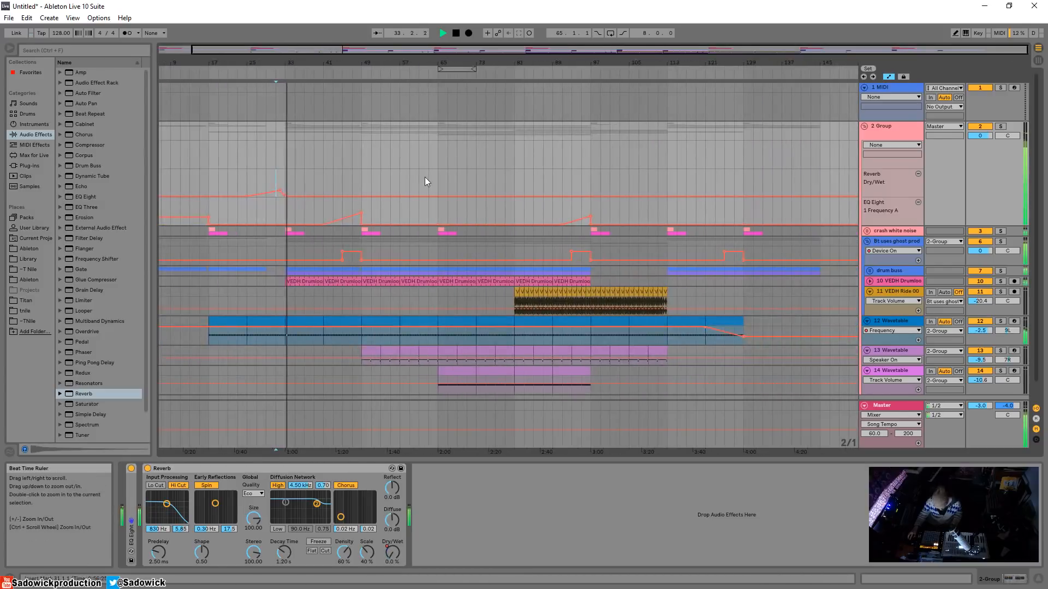
left_click(428, 70)
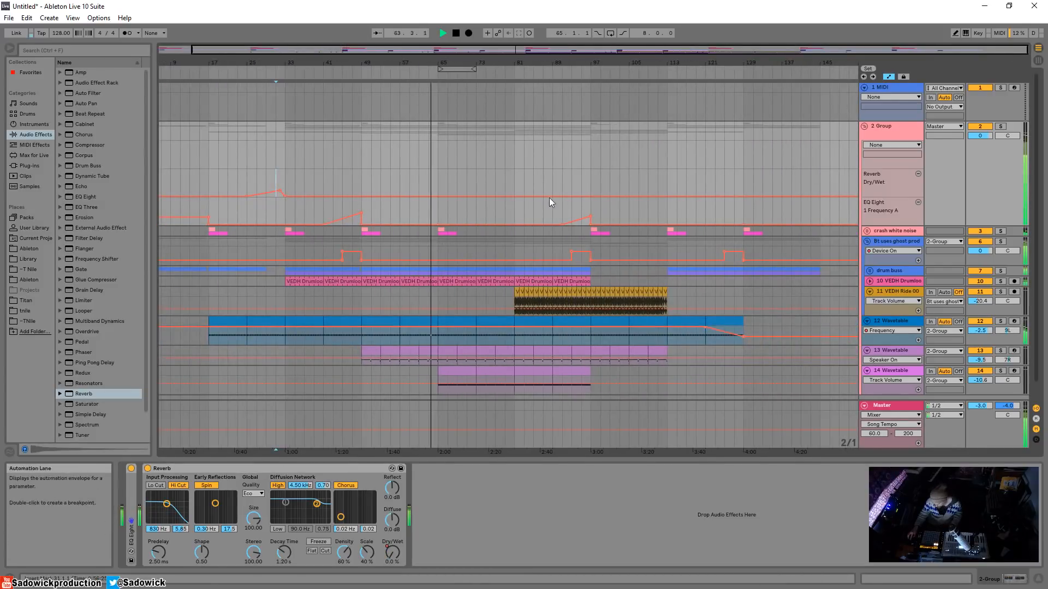
Shape the 2 Group's reverb Dry/Wet automation to rise from about bar 95, peak at bar 97 and fade out near bar 113.
key("b")
left_click(595, 189)
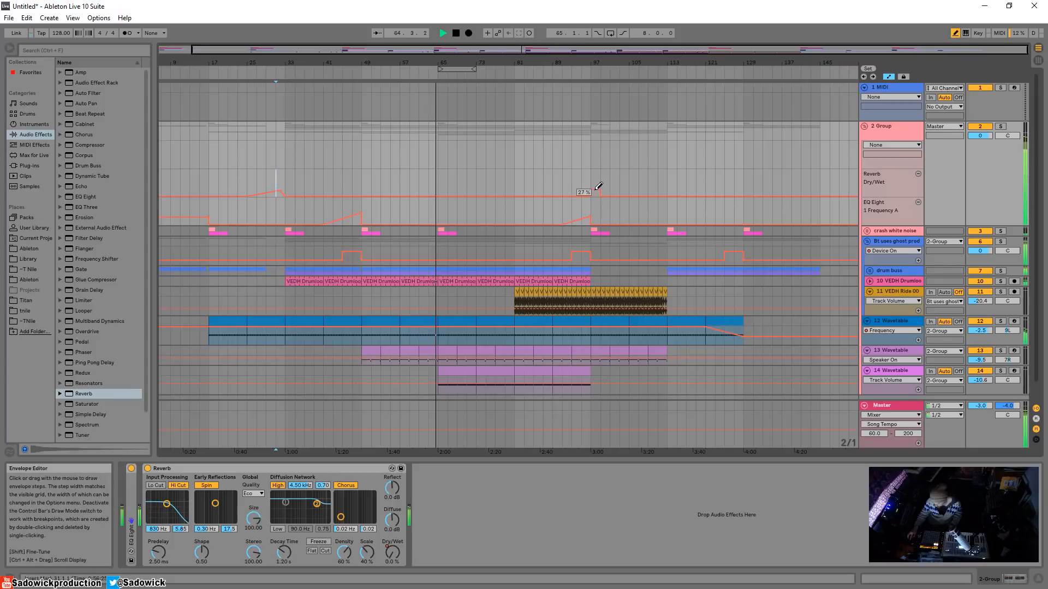
key("b")
left_click(600, 196)
key("ctrl+z")
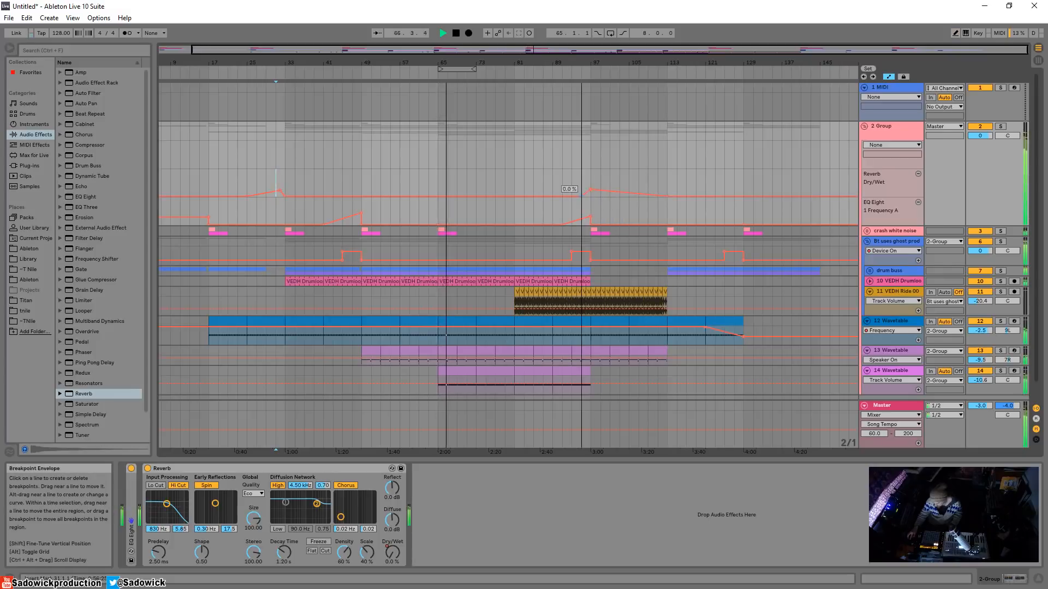
left_click(578, 73)
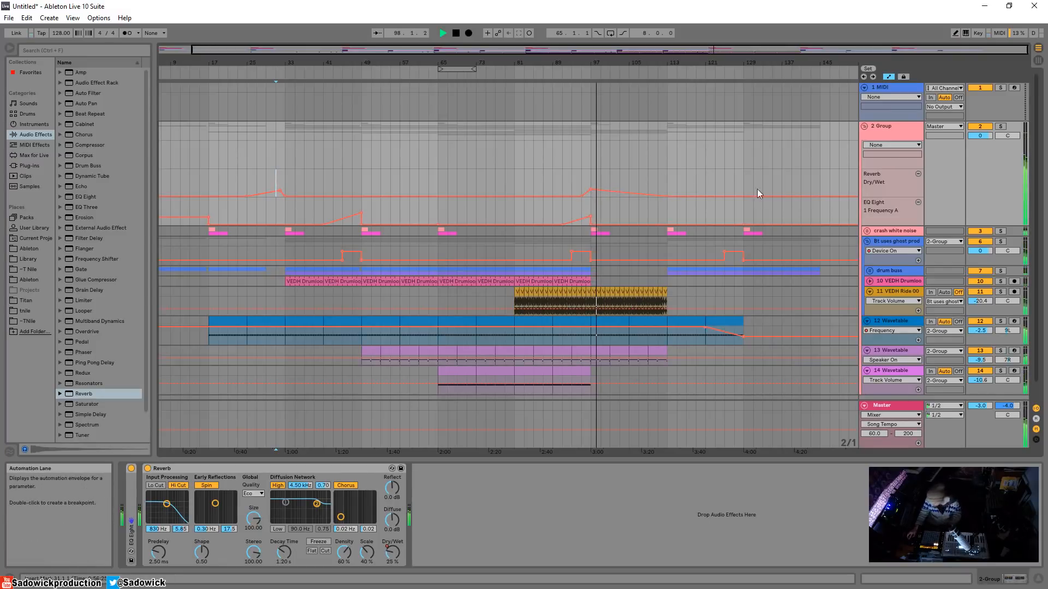
Ramp the reverb Dry/Wet up from about bar 141 to bar 145, play that ending, and collapse the Reverb device.
left_click(802, 197)
left_click_drag(819, 196, 819, 190)
left_click(817, 104)
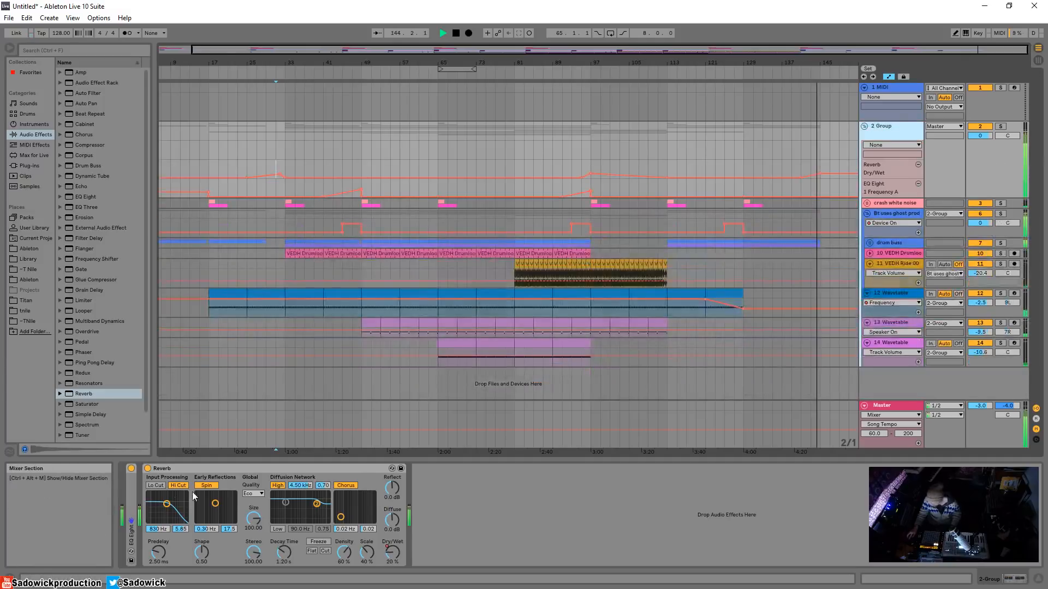
double_click(200, 471)
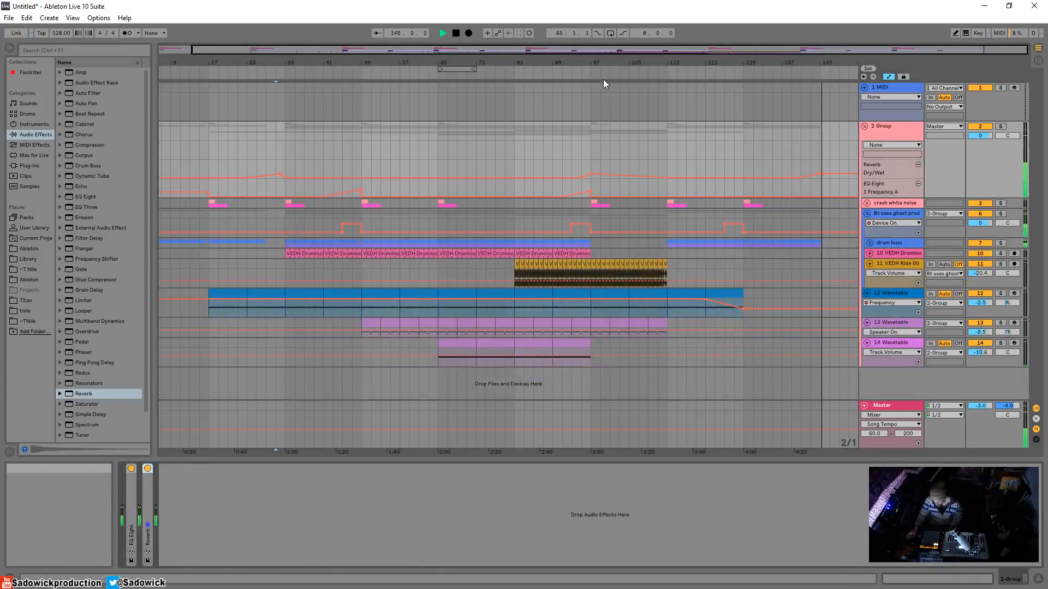
Duplicate the crash white noise section starting at bar 129 to bar 145, and play back the transition.
left_click_drag(822, 203, 737, 207)
key("ctrl+d")
key("ctrl+z")
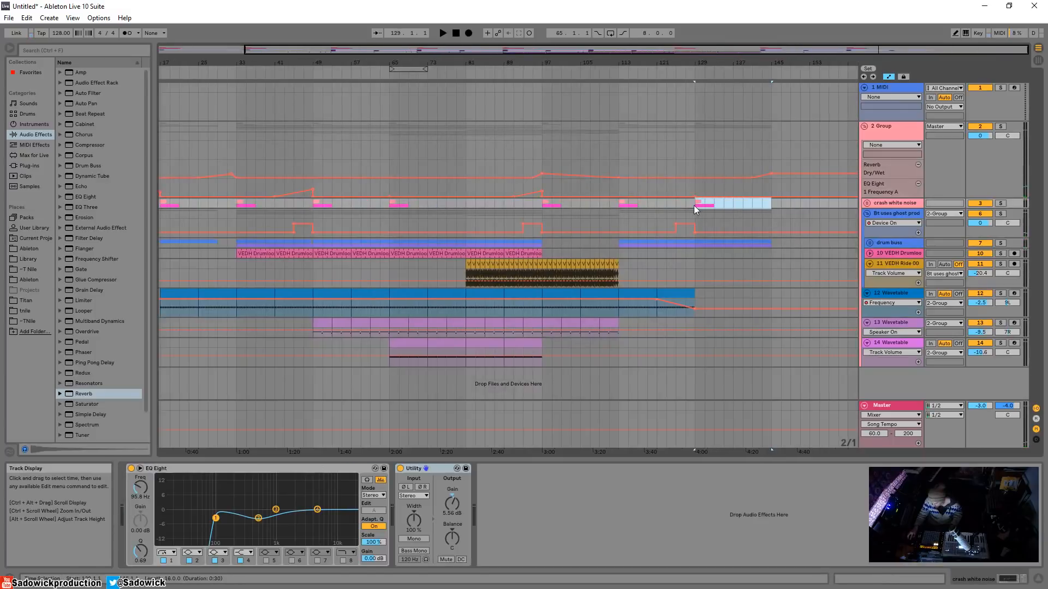
key("ctrl+d")
left_click(764, 71)
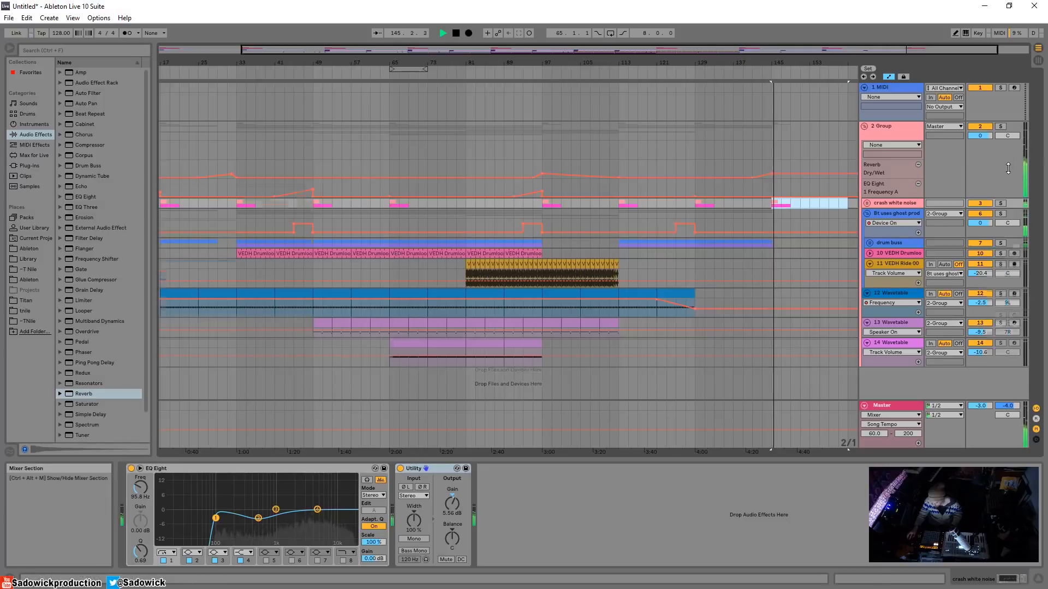
left_click_drag(890, 368, 890, 341)
left_click_drag(713, 62, 712, 79)
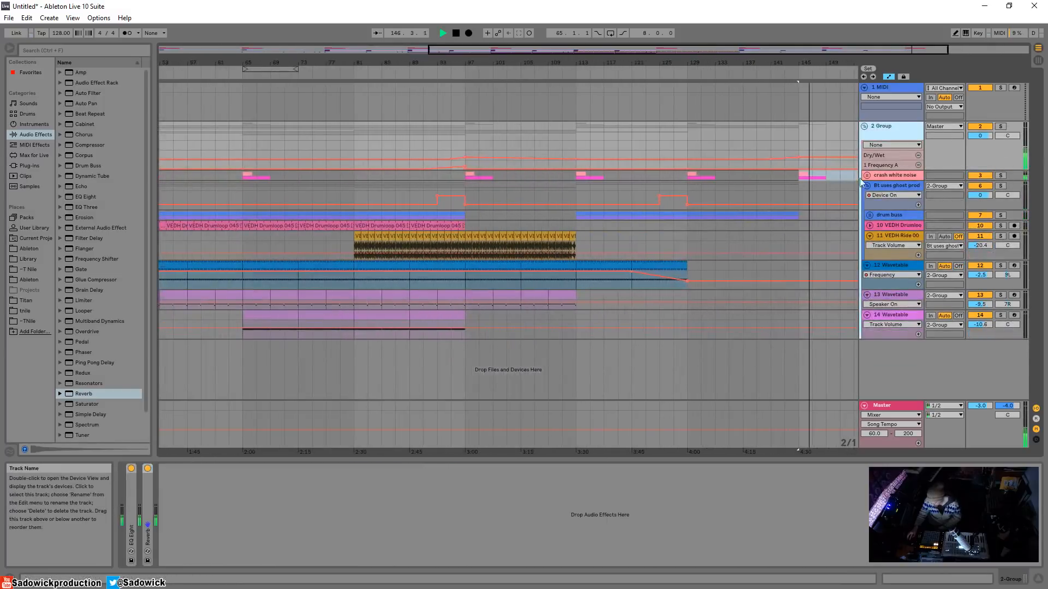
Unfold the crash white noise group and delete the Operator clip at bar 145, keeping the crash clip there.
left_click(866, 175)
left_click(810, 228)
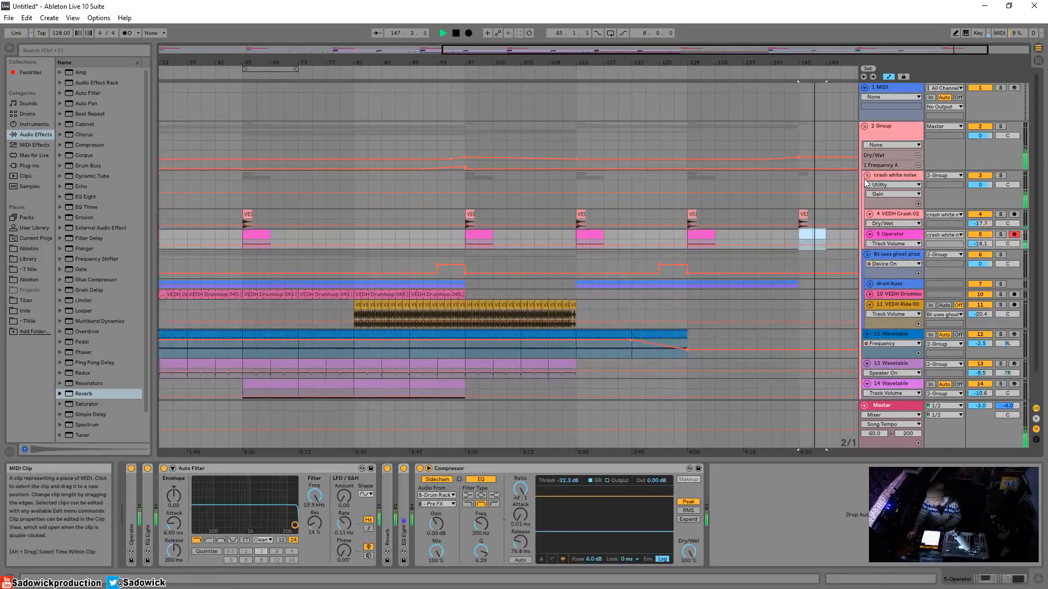
left_click(797, 70)
left_click_drag(799, 62, 799, 38)
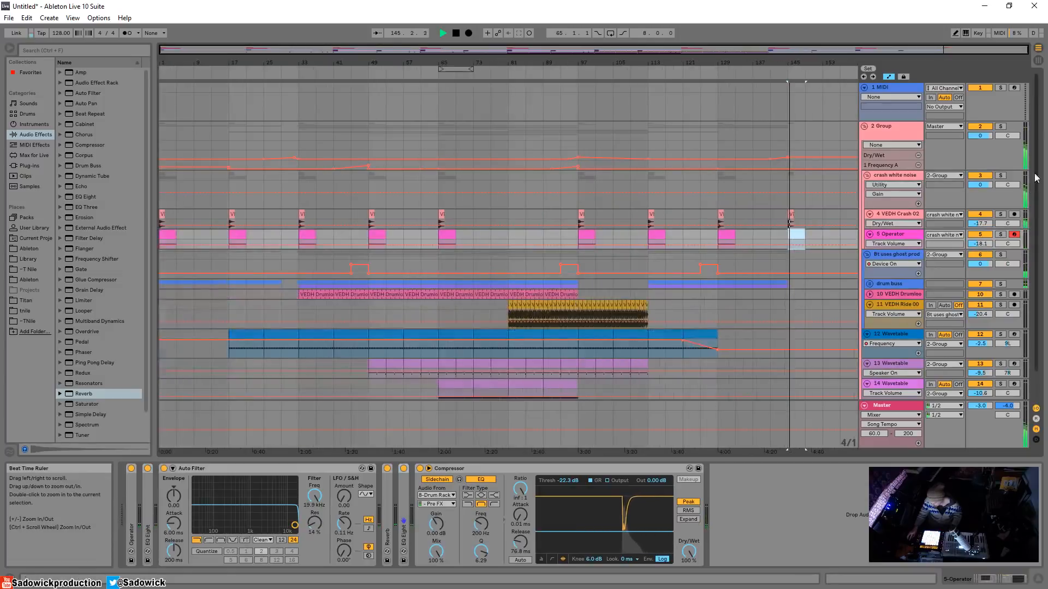
left_click(864, 126)
left_click(865, 126)
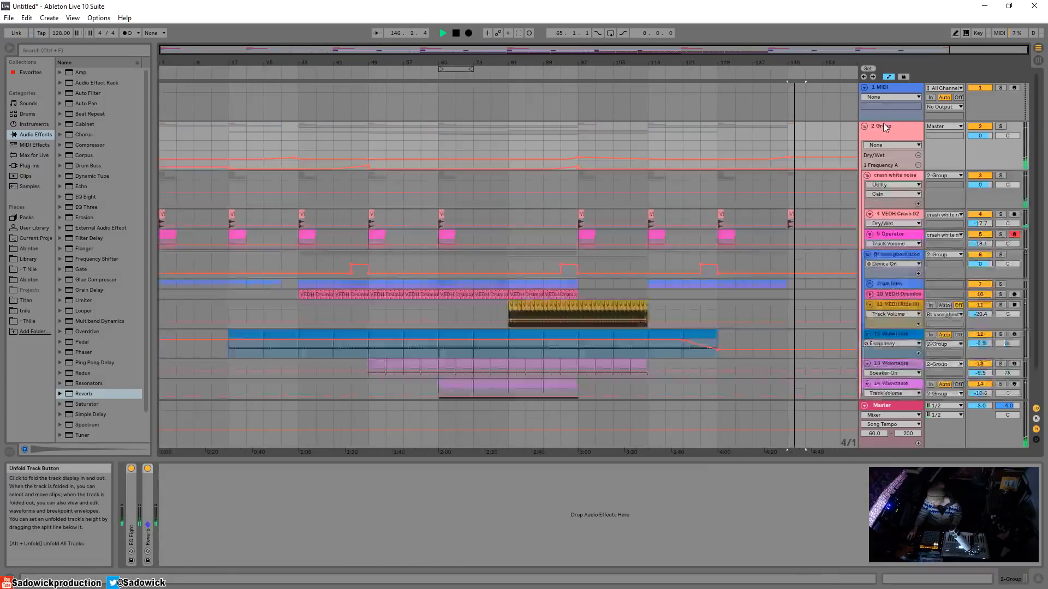
Rename the 2 Group track as premaster and replay the ending from bar 145.
right_click(883, 123)
left_click(921, 165)
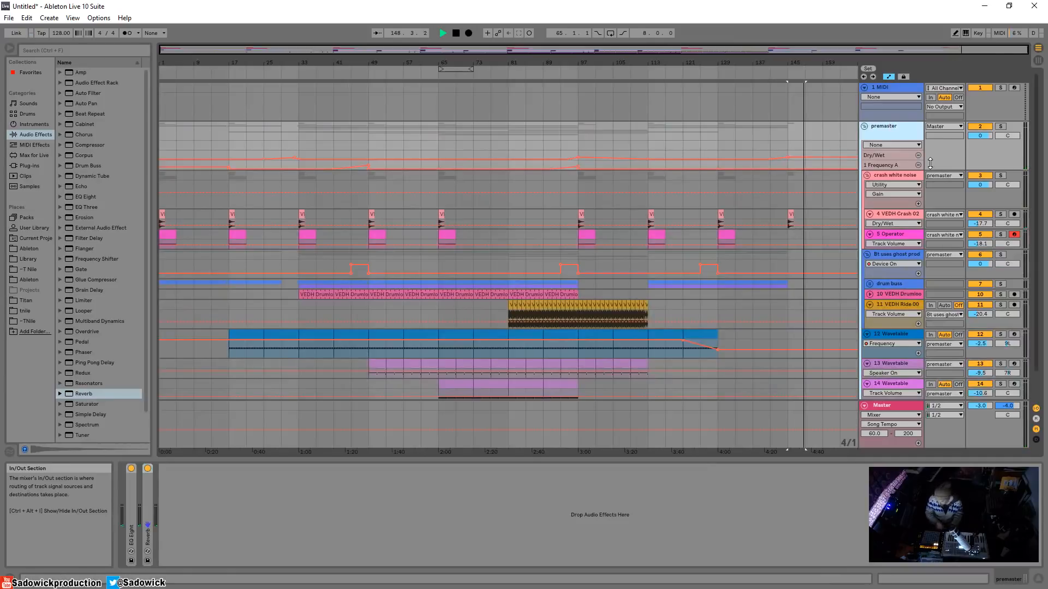
key("space")
key("space")
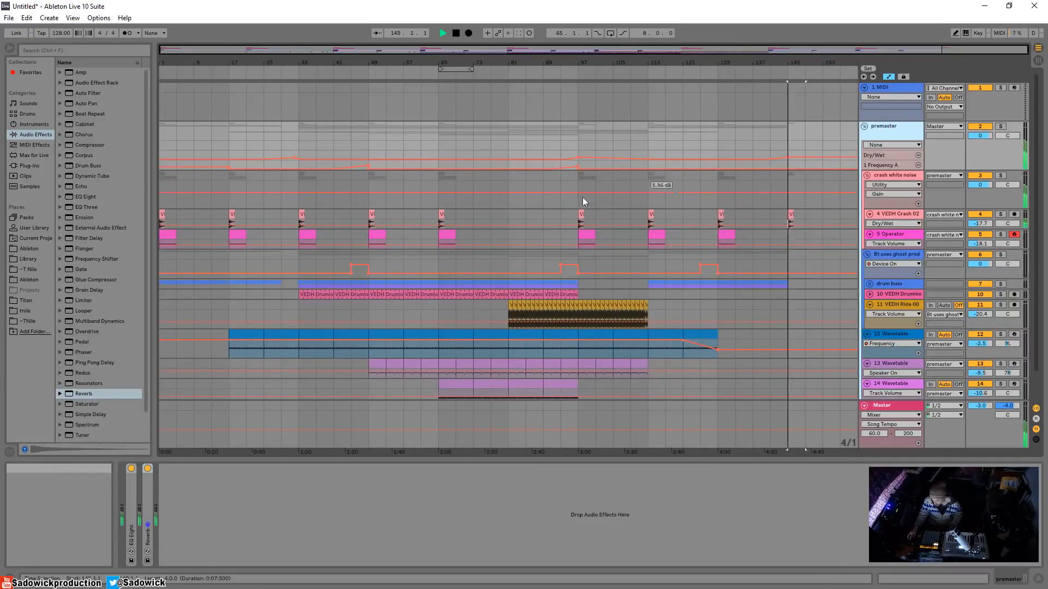
Play from just before bar 33 and add a Simple Delay with linked channels after the premaster's Reverb.
left_click(292, 72)
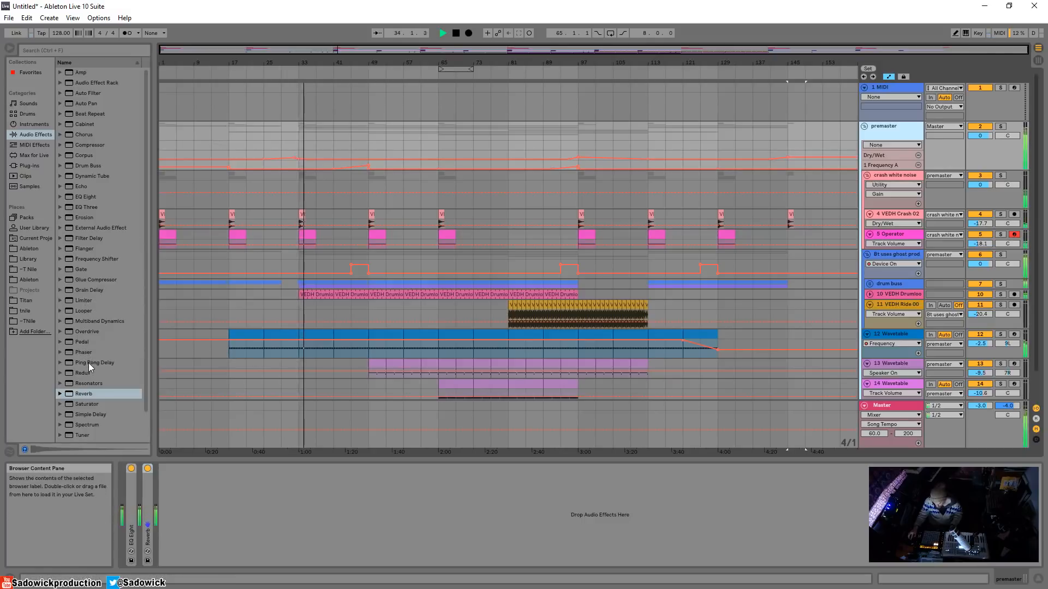
left_click_drag(84, 414, 202, 519)
left_click(213, 479)
Audition the Simple Delay in Time mode, then return it to Sync with a delay time of 2 and 0% Dry/Wet.
left_click(176, 505)
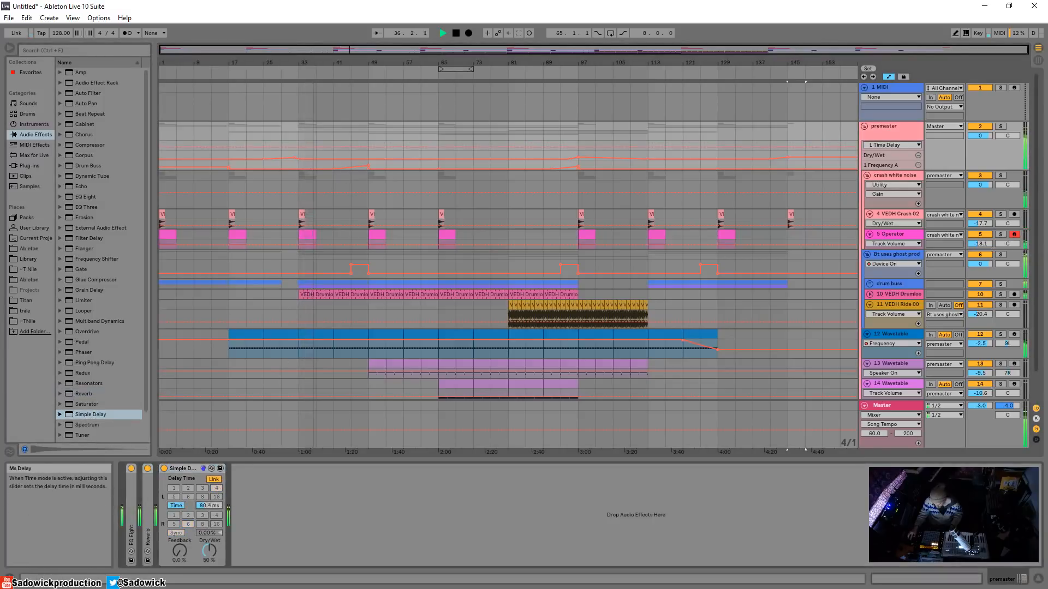
left_click_drag(210, 558, 210, 572)
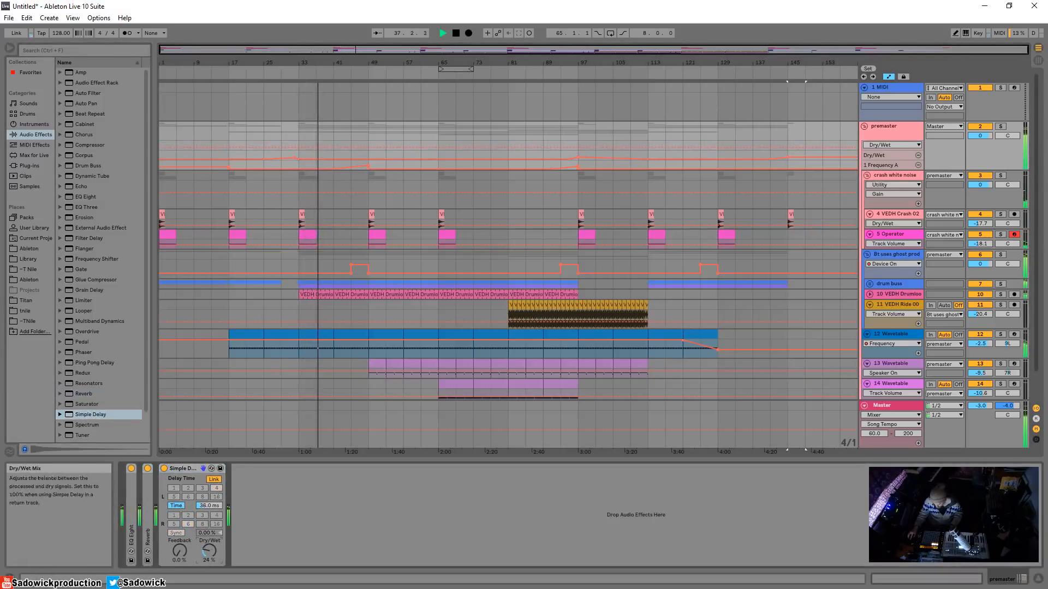
left_click_drag(208, 506, 209, 493)
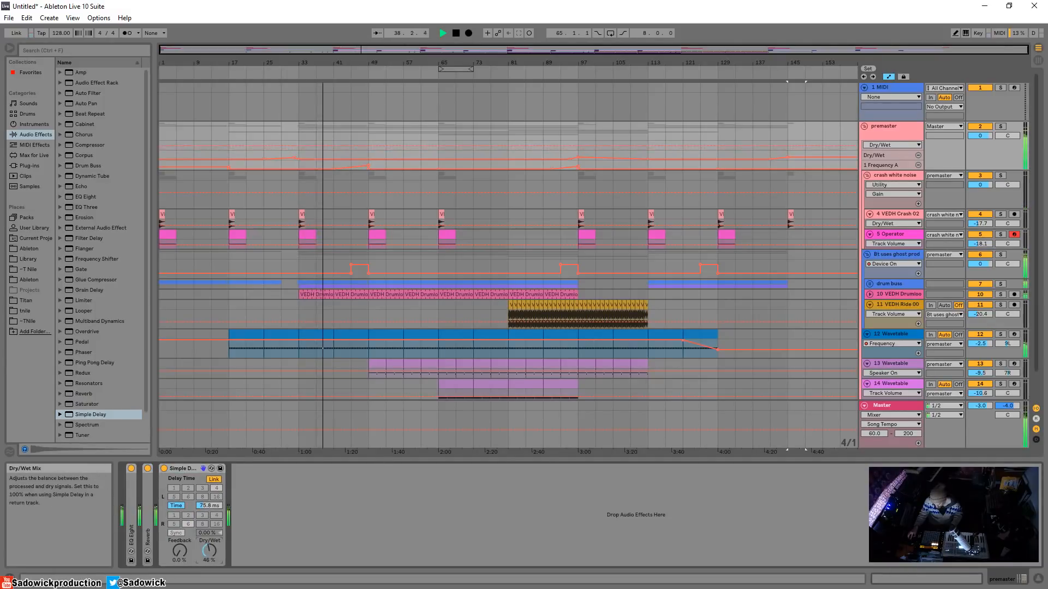
left_click(176, 505)
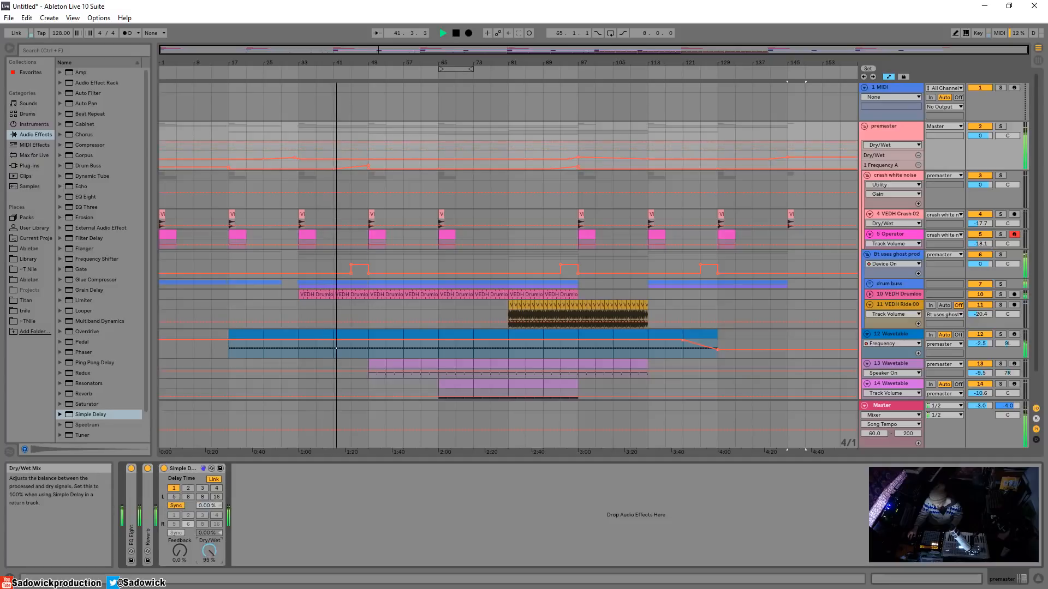
left_click_drag(211, 548, 211, 519)
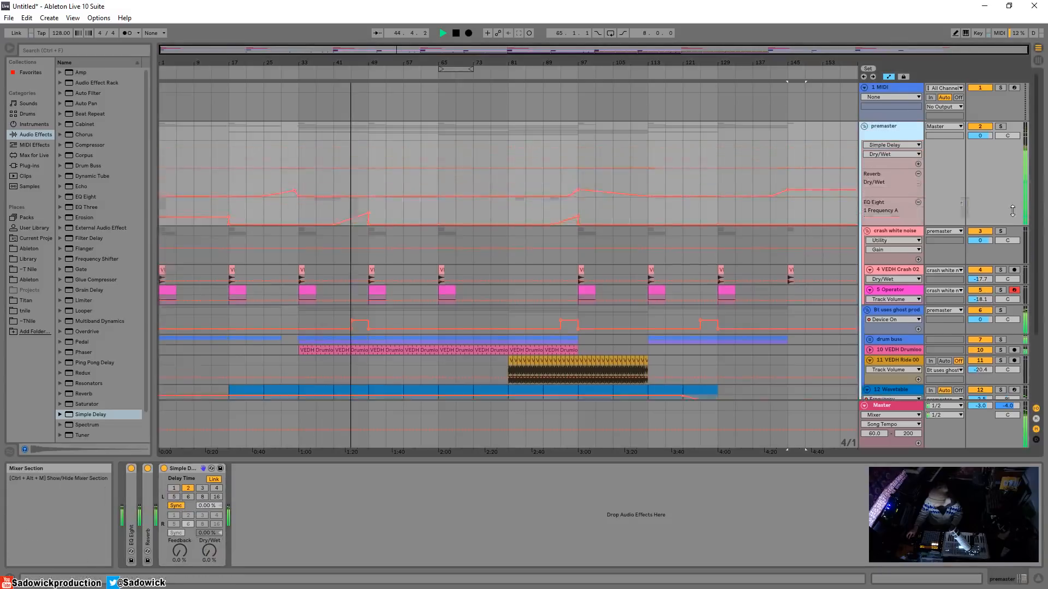
Give the Simple Delay's Dry/Wet its own automation lane on the premaster and raise the Dry/Wet to about 40%.
left_click_drag(916, 153, 917, 174)
left_click(918, 174)
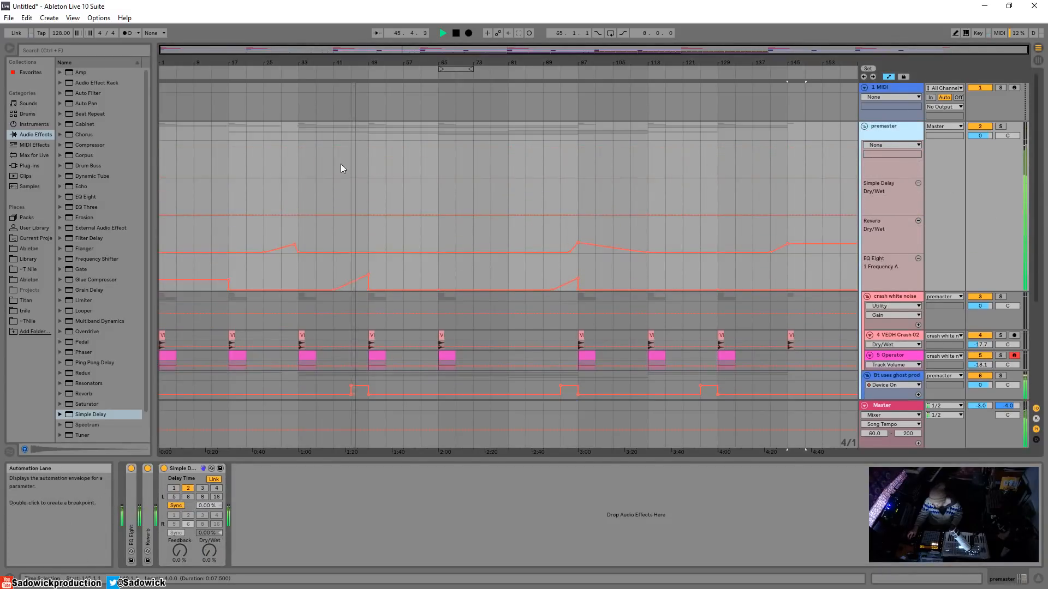
left_click_drag(207, 551, 207, 525)
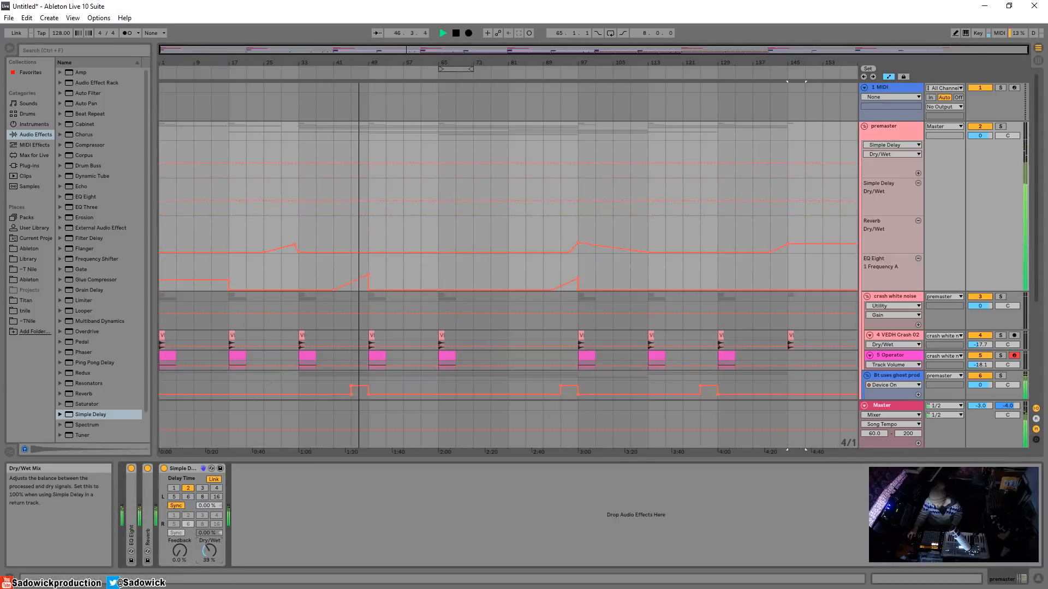
Switch the Simple Delay on and off to compare the sound, leave it off, and play from bar 17.
left_click(163, 469)
left_click(163, 469)
left_click(163, 469)
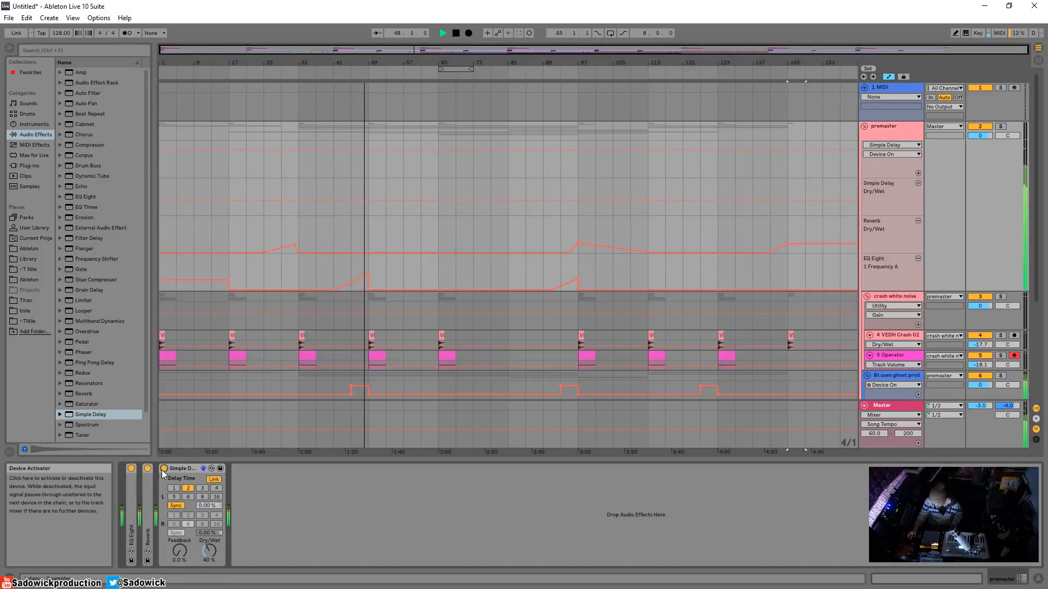
left_click(163, 469)
left_click(208, 553)
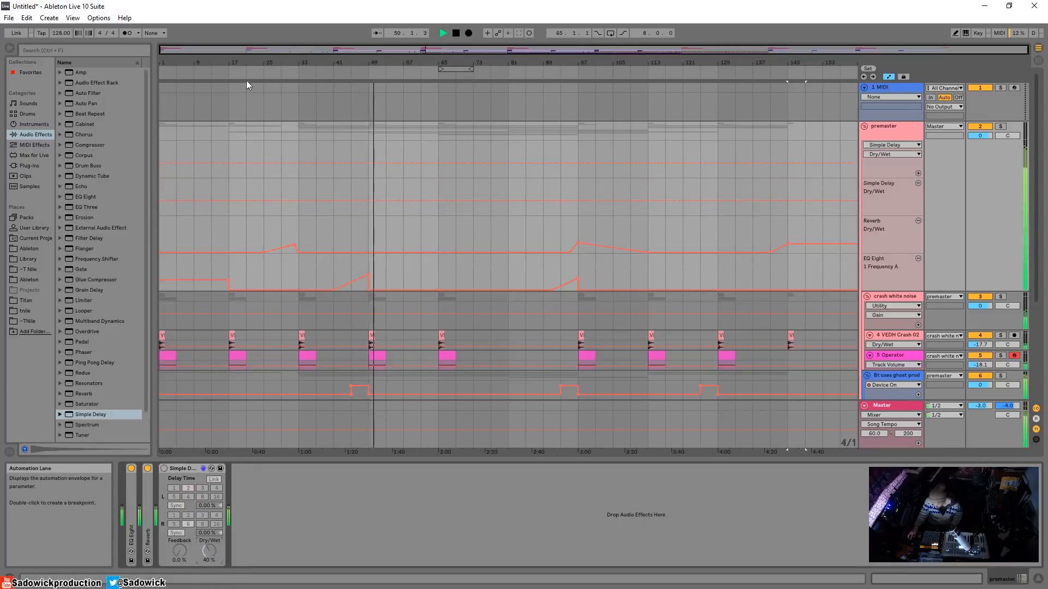
left_click(225, 72)
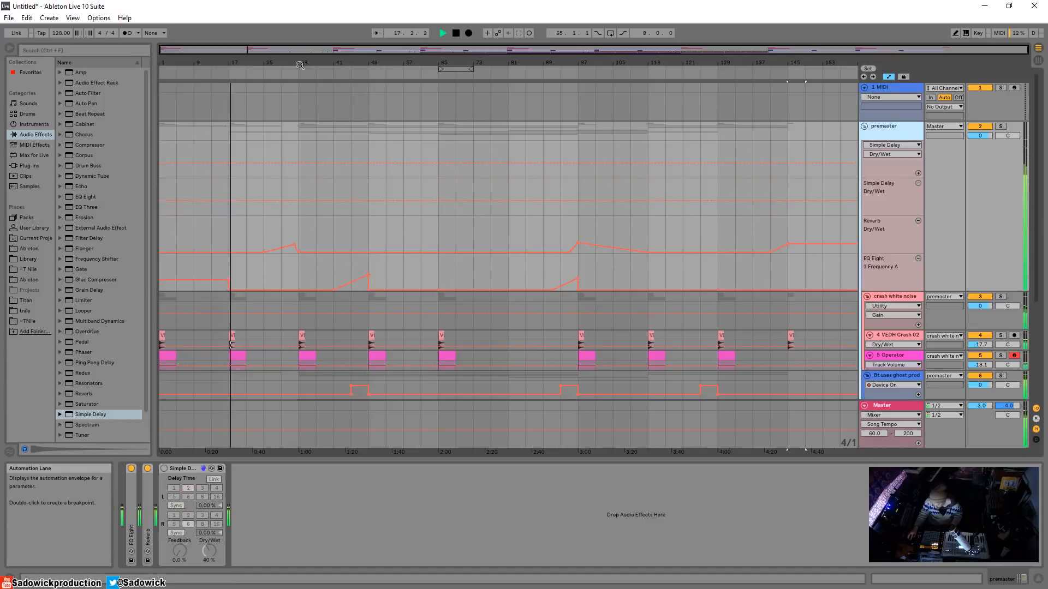
Try to draw a Dry/Wet automation step for the Simple Delay just before bar 33.
left_click_drag(240, 62, 338, 109)
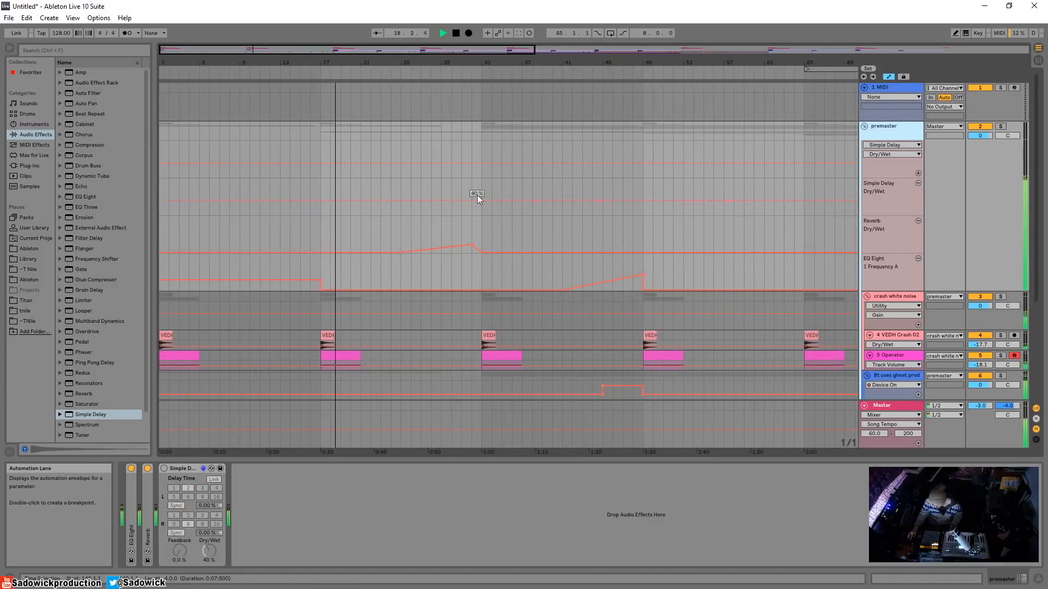
key("b")
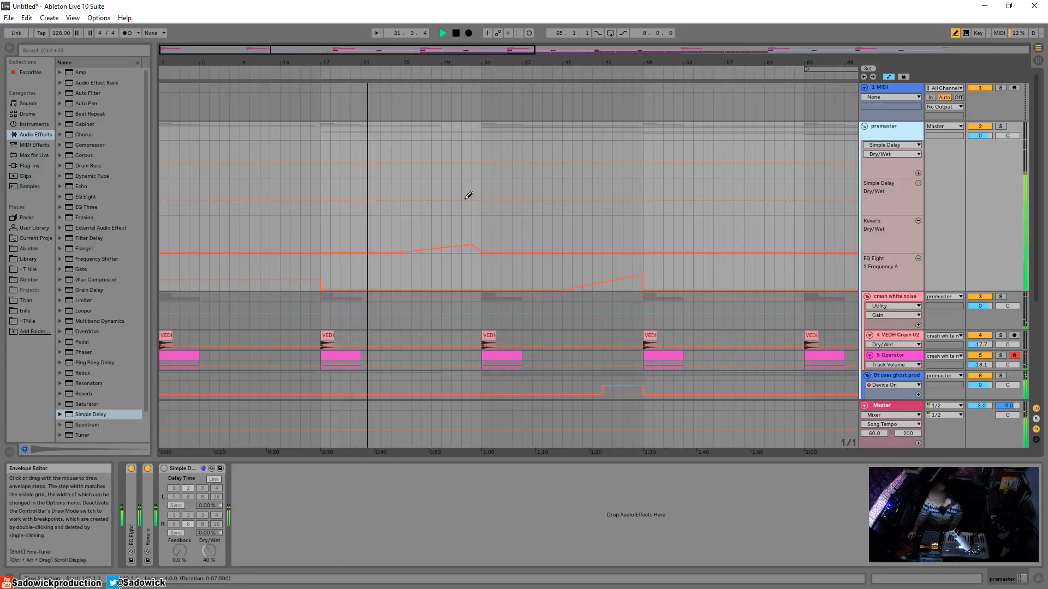
left_click_drag(469, 194, 472, 200)
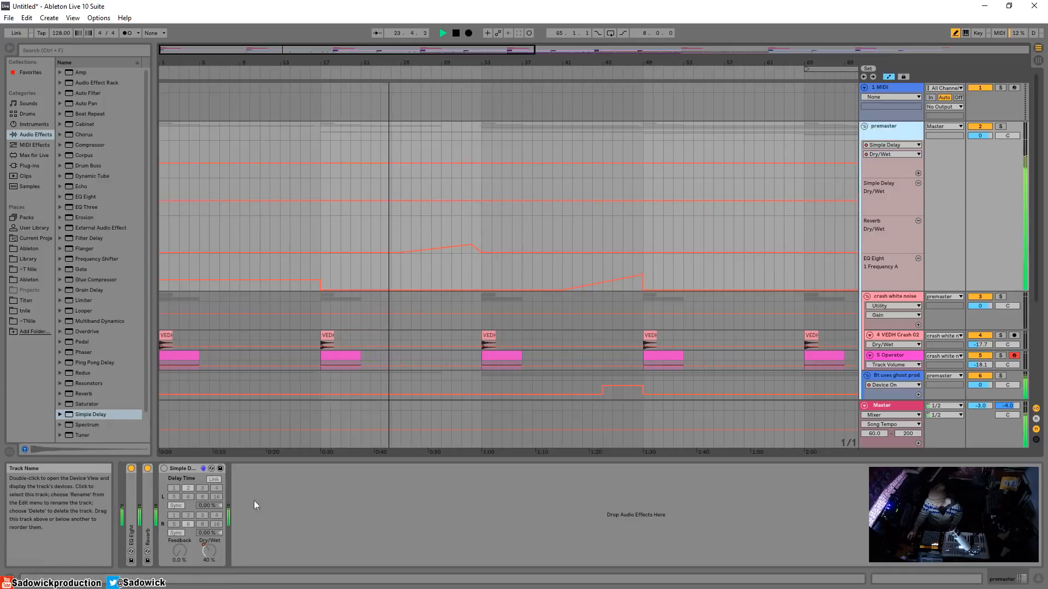
Switch the Simple Delay on, delete its Dry/Wet automation, and return the Dry/Wet to 0%.
left_click(164, 467)
right_click(209, 549)
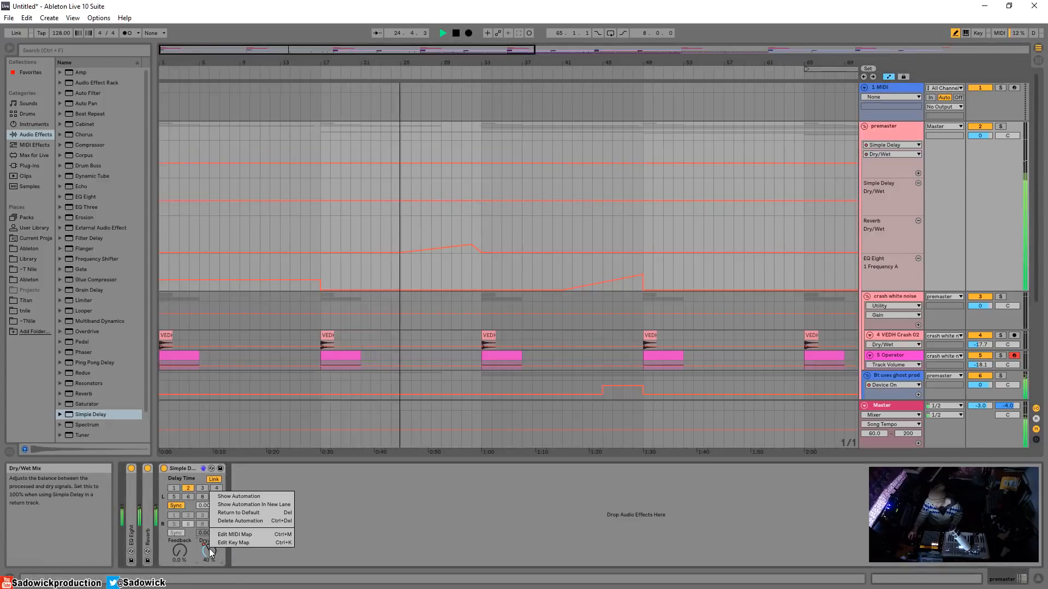
left_click(246, 522)
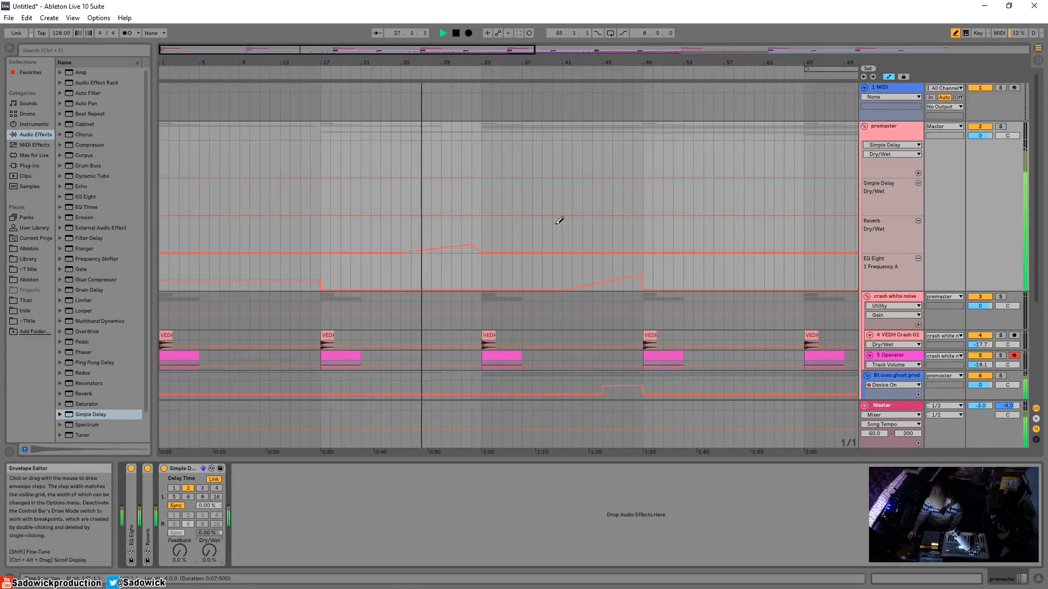
Shrink the premaster's Reverb and EQ Eight lanes and draw one-bar Simple Delay Dry/Wet steps in bars 30 and 32.
scroll(559, 221, "down", 5)
scroll(559, 222, "up", 3)
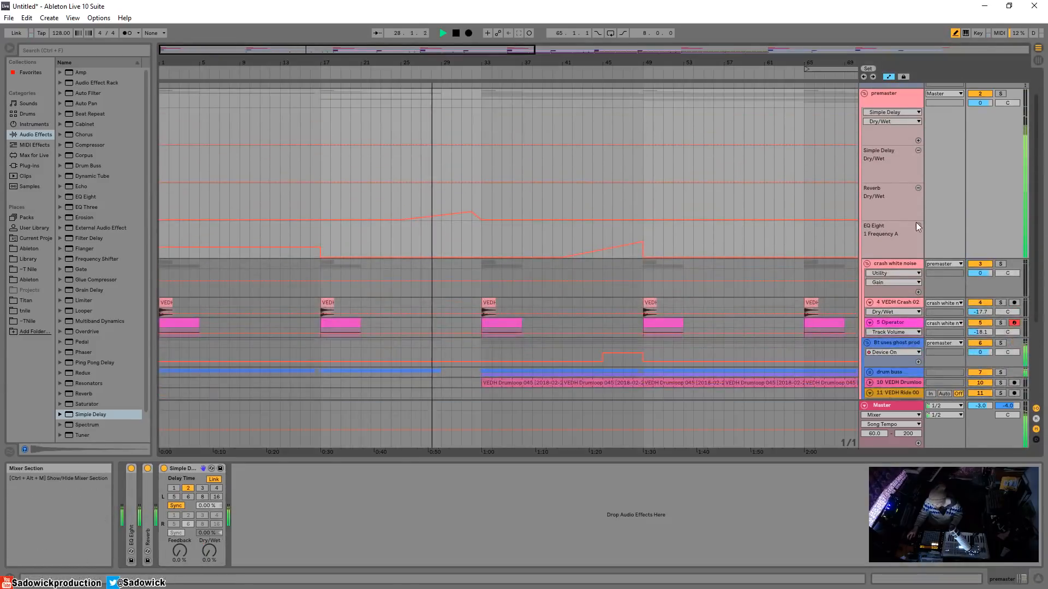
left_click_drag(916, 222, 894, 203)
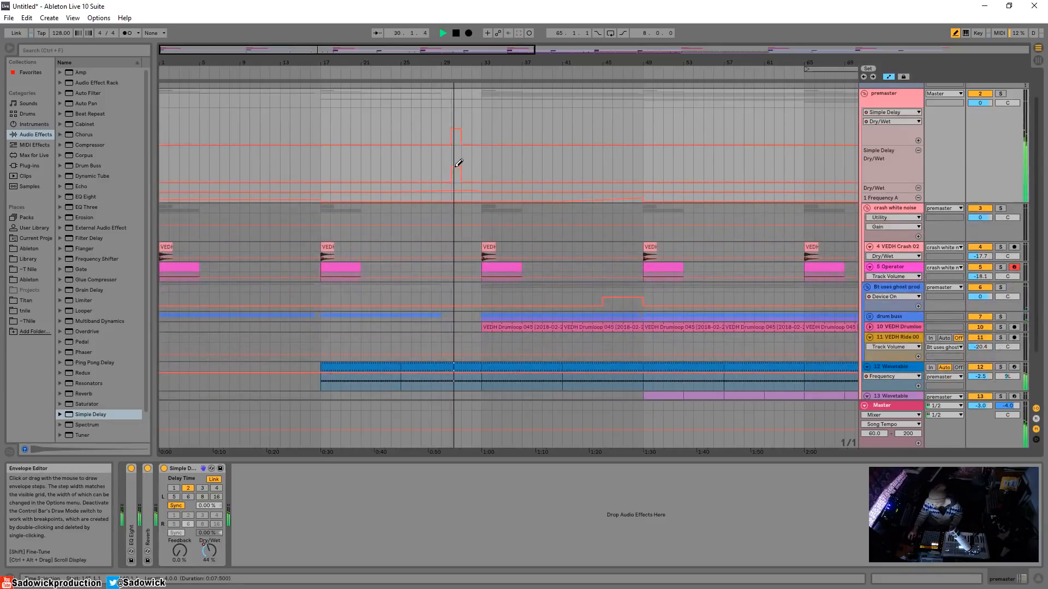
left_click(460, 174)
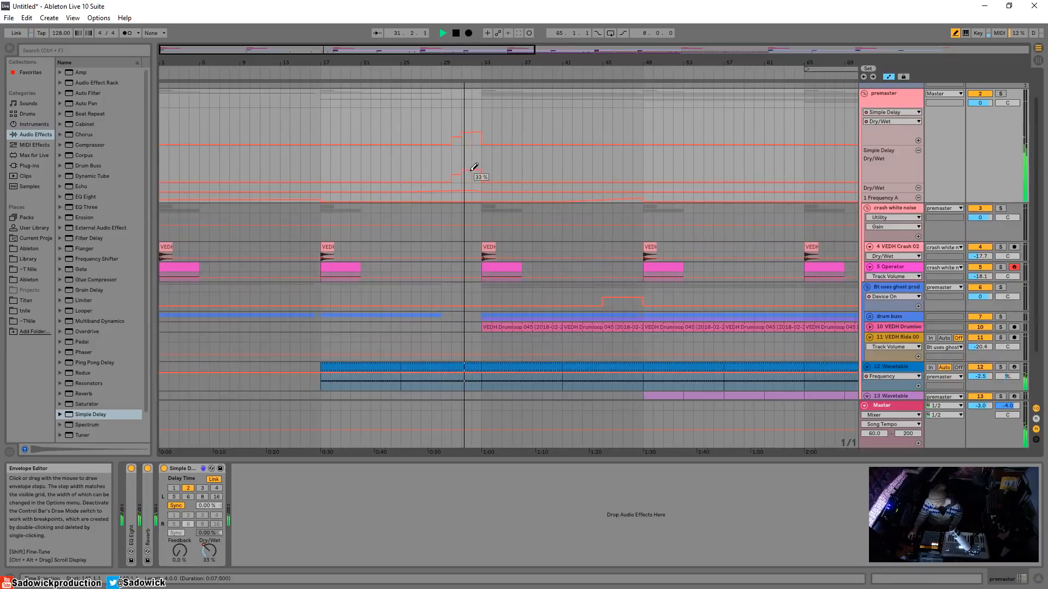
left_click(474, 174)
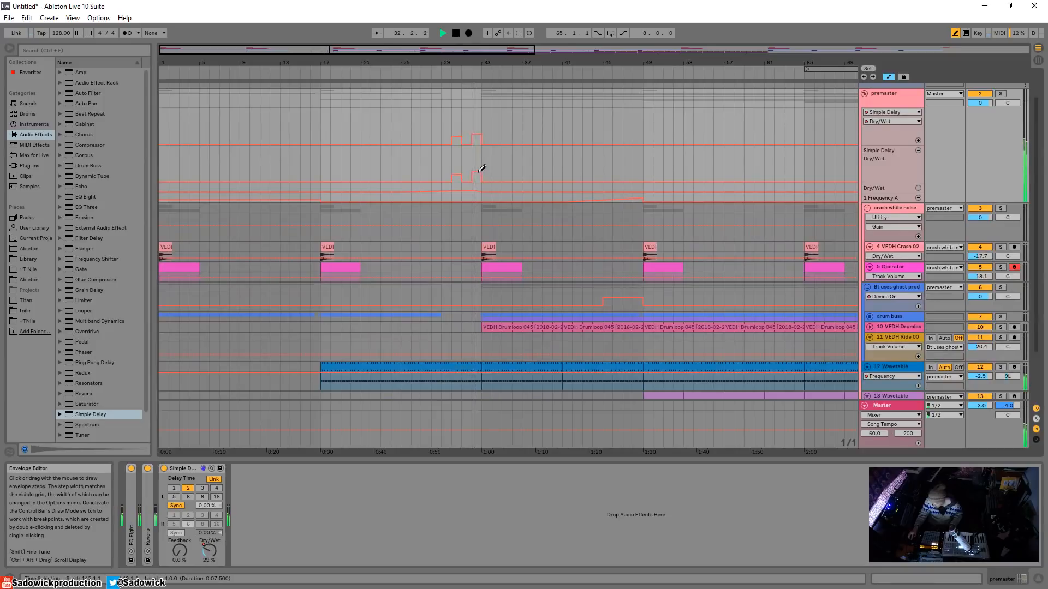
Draw one-bar Simple Delay Dry/Wet steps in bars 48 and 64, the latter at about 39%, and play the first one.
left_click(640, 170)
left_click(627, 74)
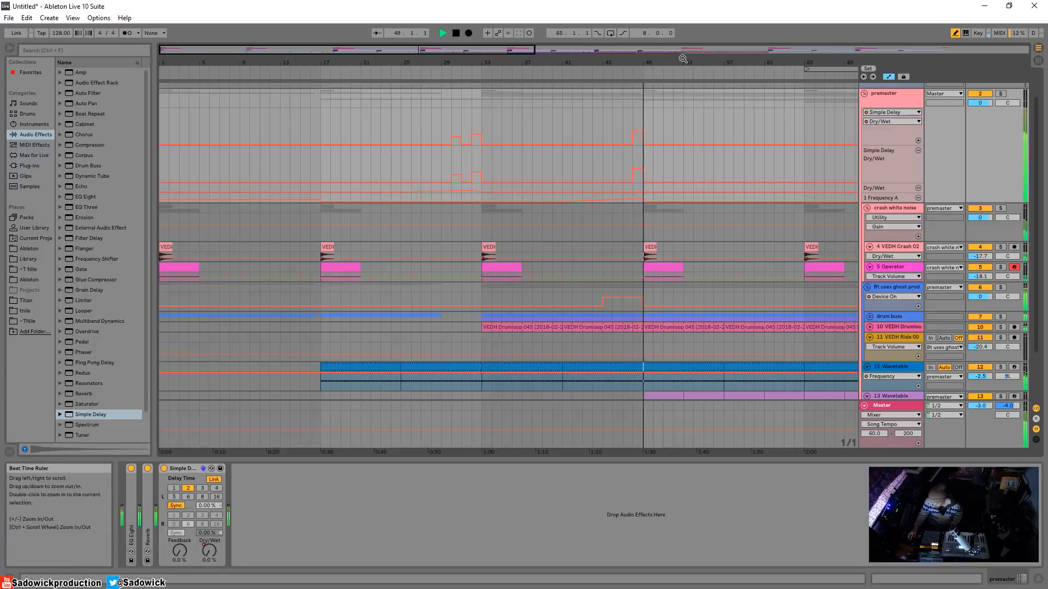
left_click_drag(686, 452, 525, 452)
left_click(644, 170)
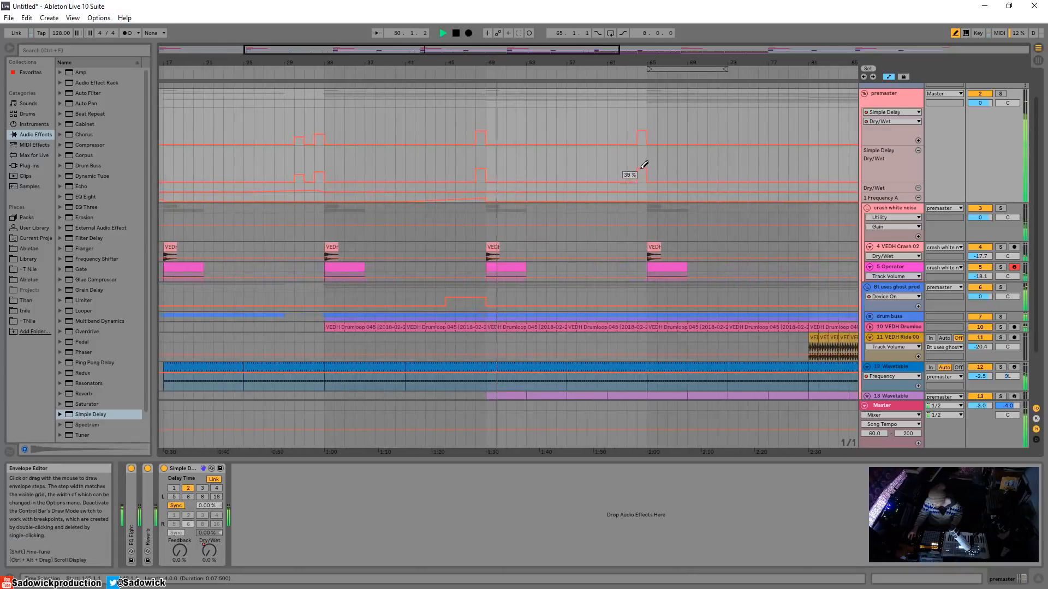
Play the delay transition into bar 65 and enlarge the premaster's automation lanes.
left_click_drag(714, 62, 489, 54)
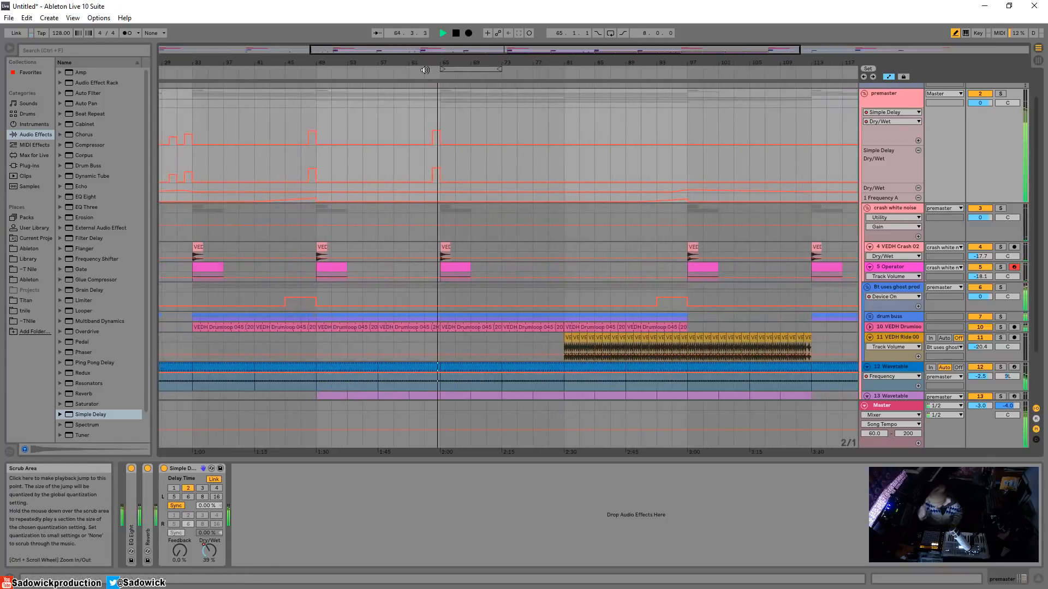
left_click(398, 67)
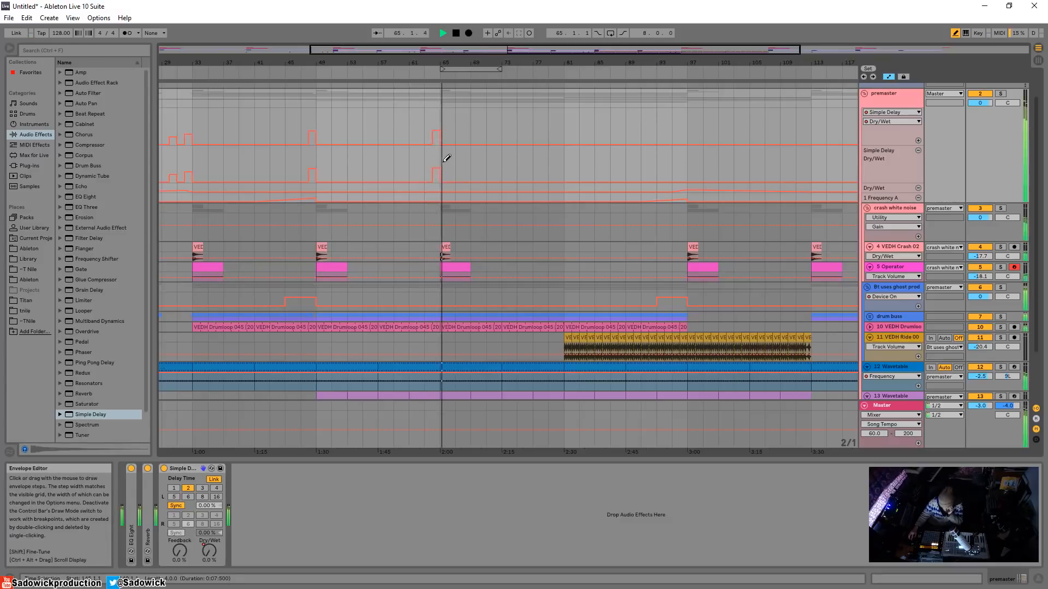
left_click(976, 152)
key("alt+plus")
key("alt+plus")
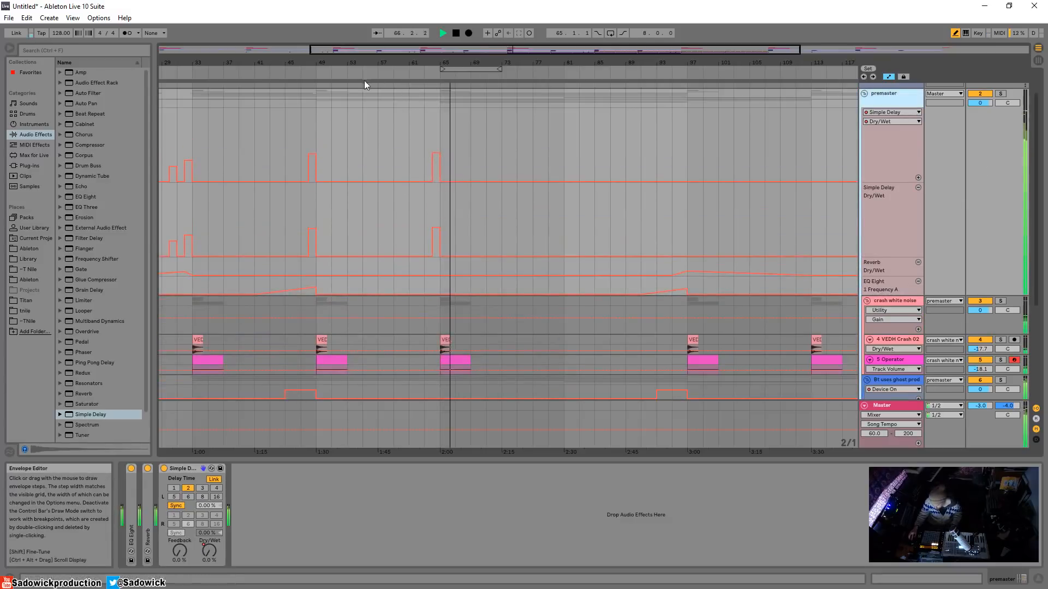
Redraw the Simple Delay Dry/Wet automation before bar 65 as three rising steps across bars 63 and 64.
left_click(434, 238)
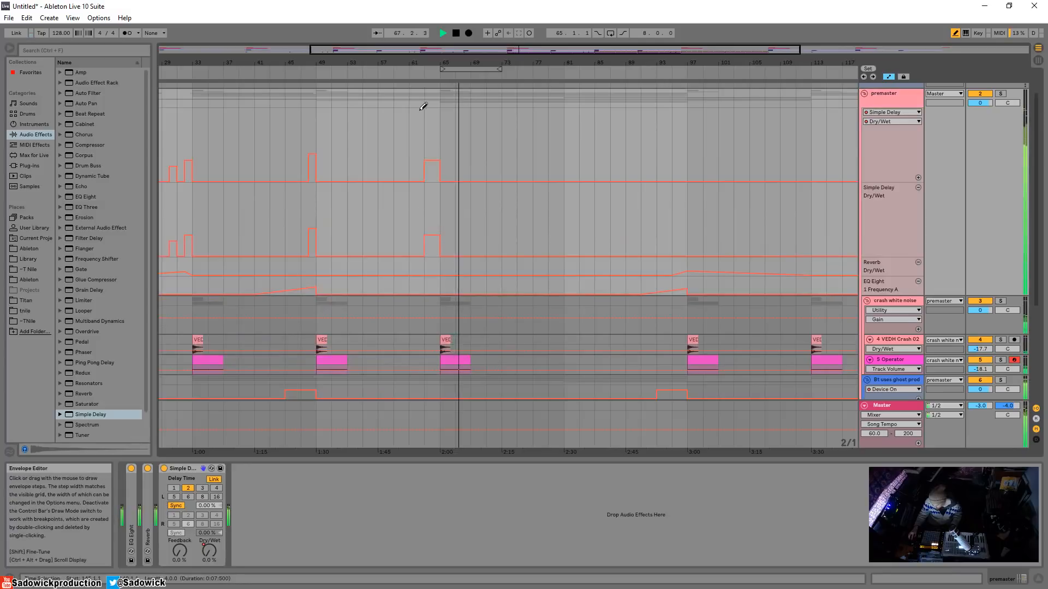
left_click(439, 241)
left_click(424, 75)
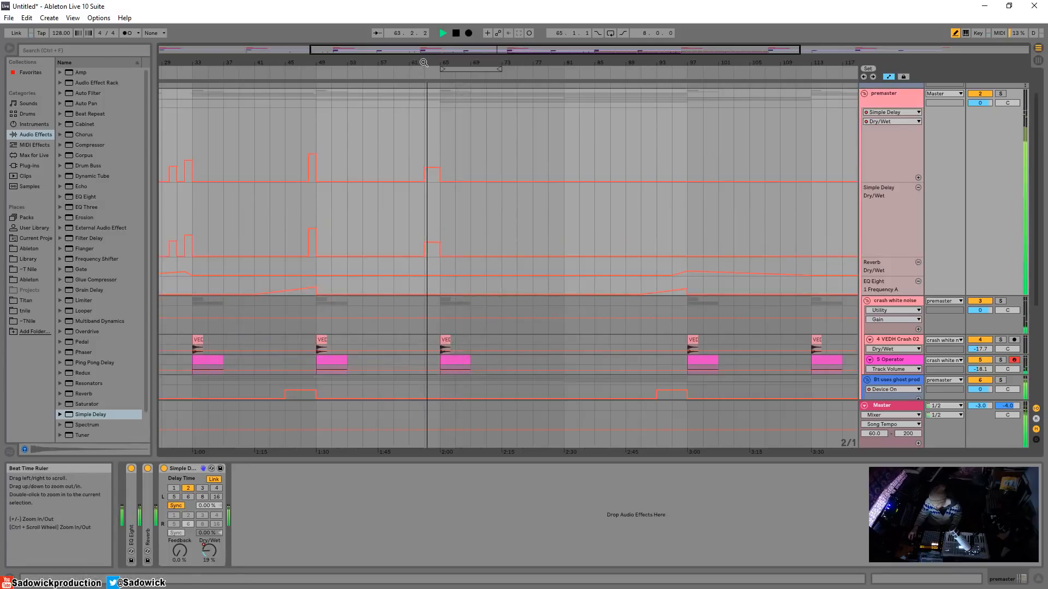
mouse_move(439, 61)
left_mouse_down()
mouse_move(470, 215)
mouse_move(457, 231)
left_mouse_up()
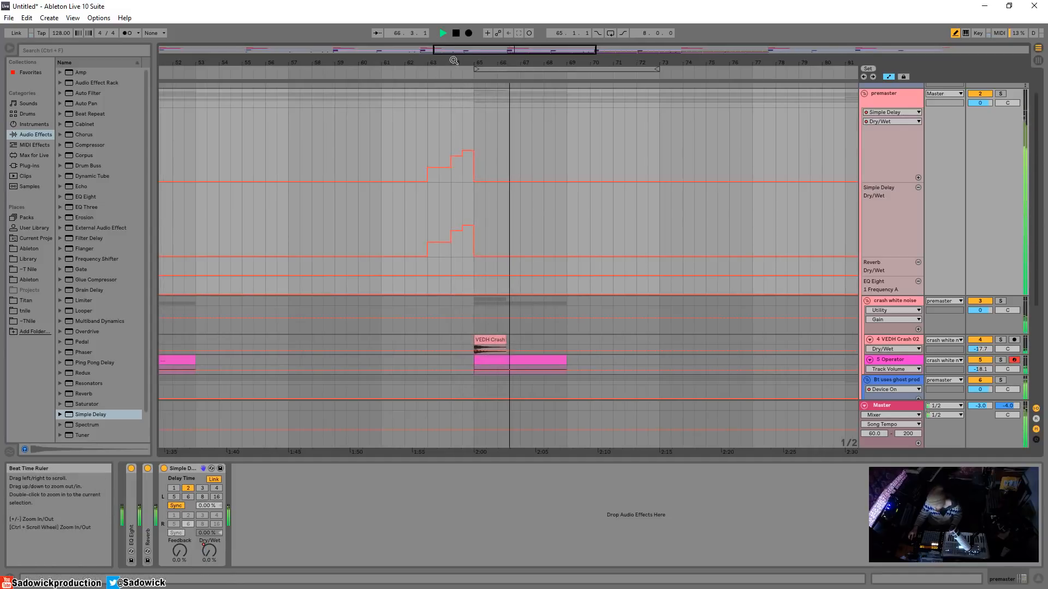
Draw a Simple Delay Dry/Wet ramp from 0% at bar 93 to about 32% at bar 97 and play it.
left_click_drag(455, 60, 457, 7)
scroll(538, 100, "down", 3)
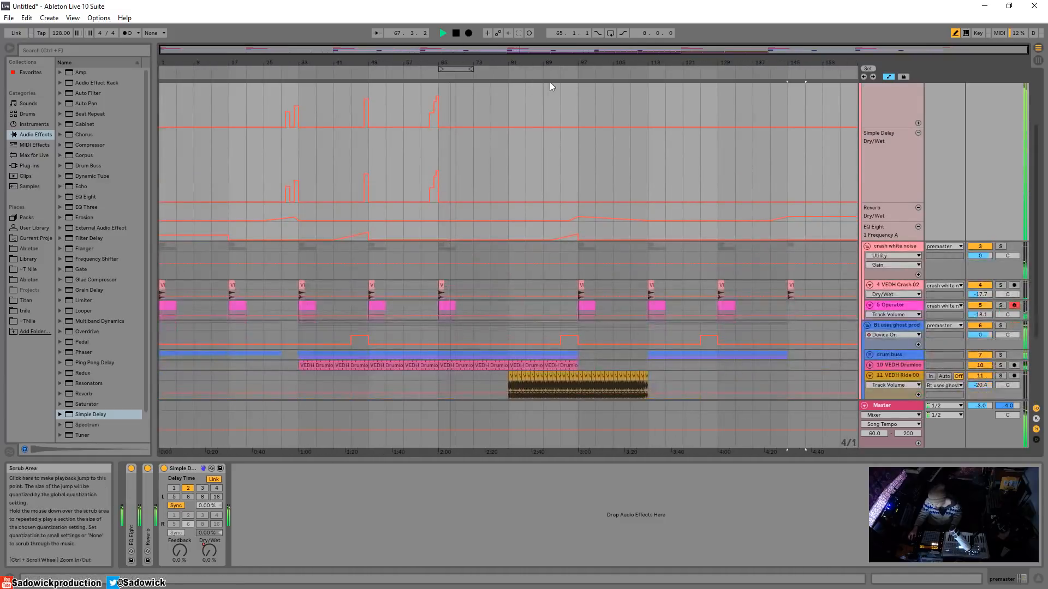
left_click(568, 74)
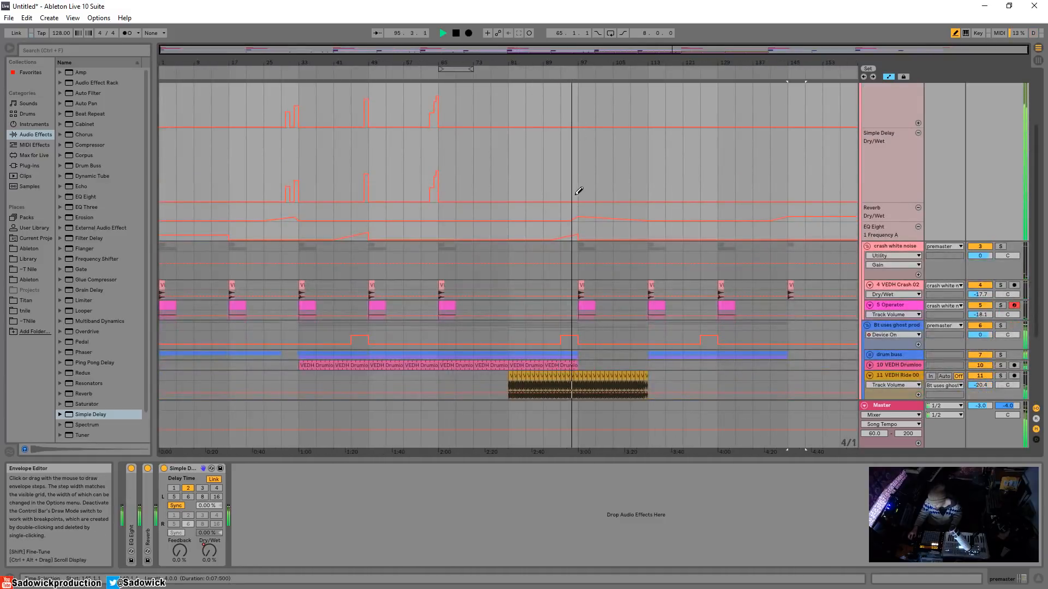
left_click_drag(575, 185, 575, 175)
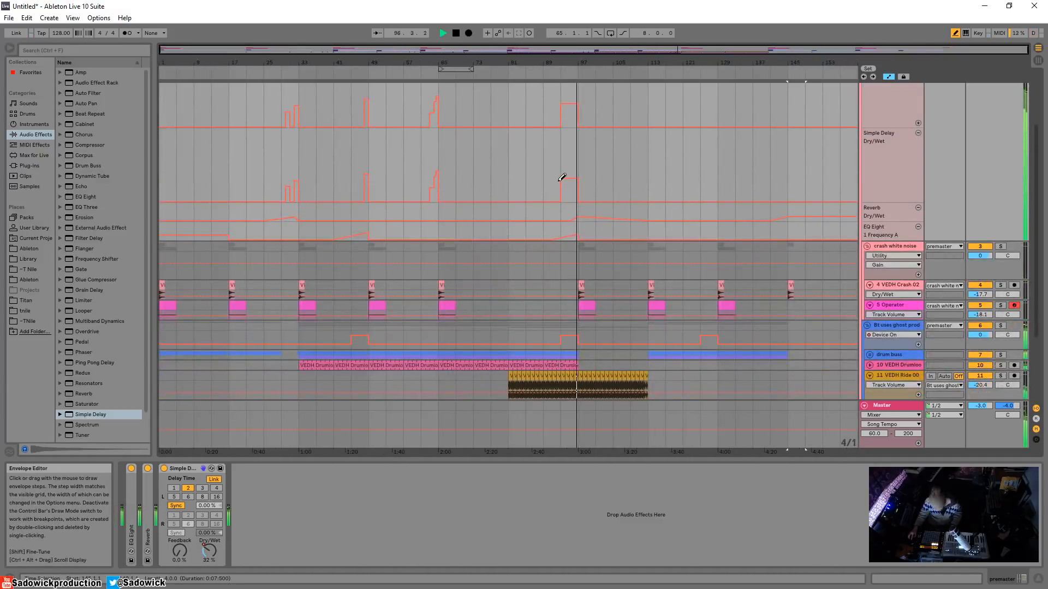
key("b")
left_click(560, 179)
left_click(560, 104)
left_click(561, 76)
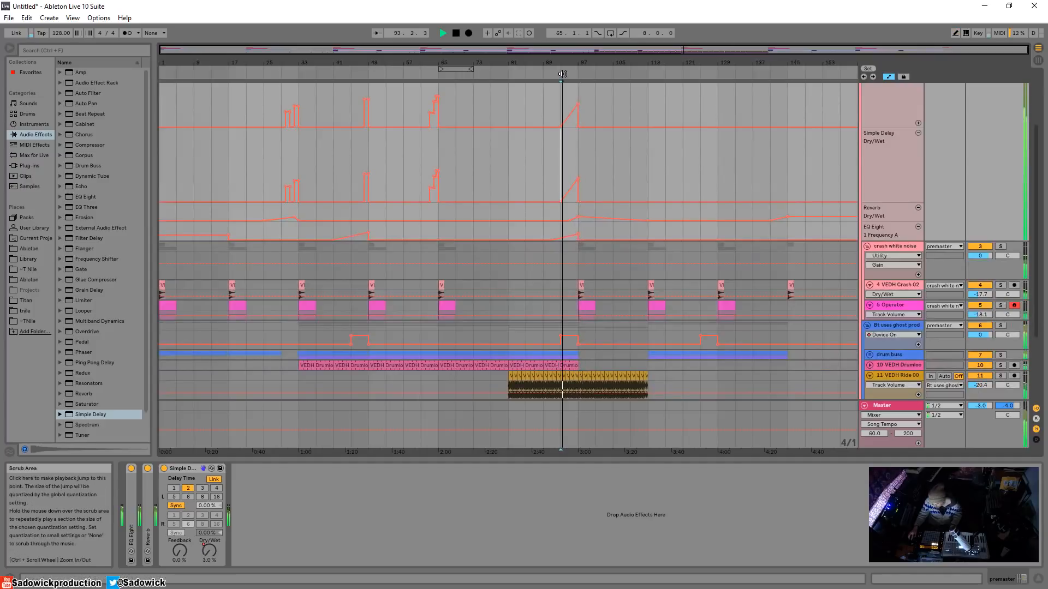
left_click_drag(575, 66, 508, 60)
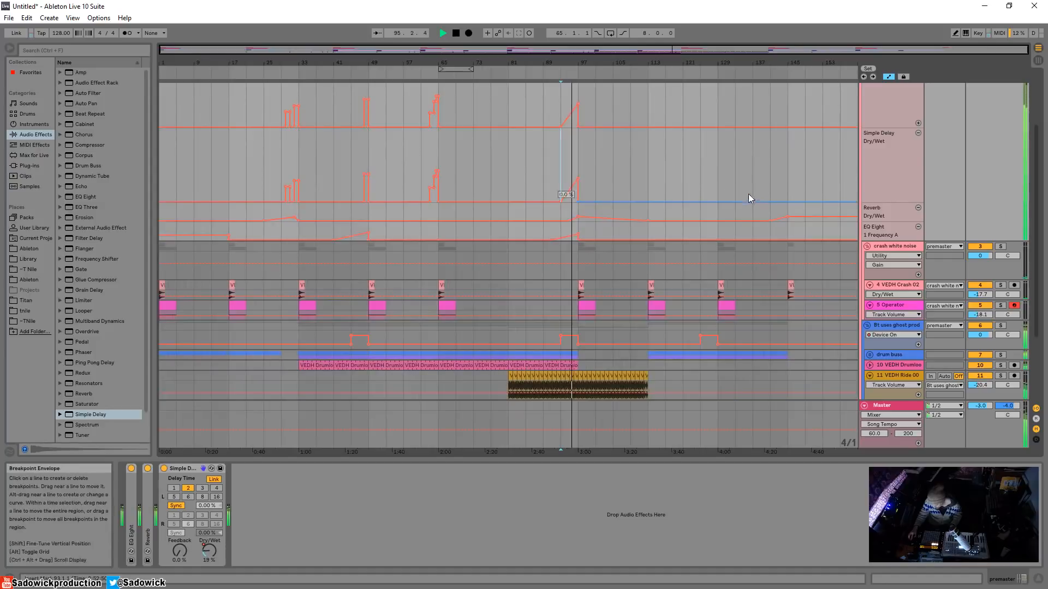
Ramp the Simple Delay Dry/Wet to about 30% from bar 141 to 145, hold it to the end, and play the passage.
key("b")
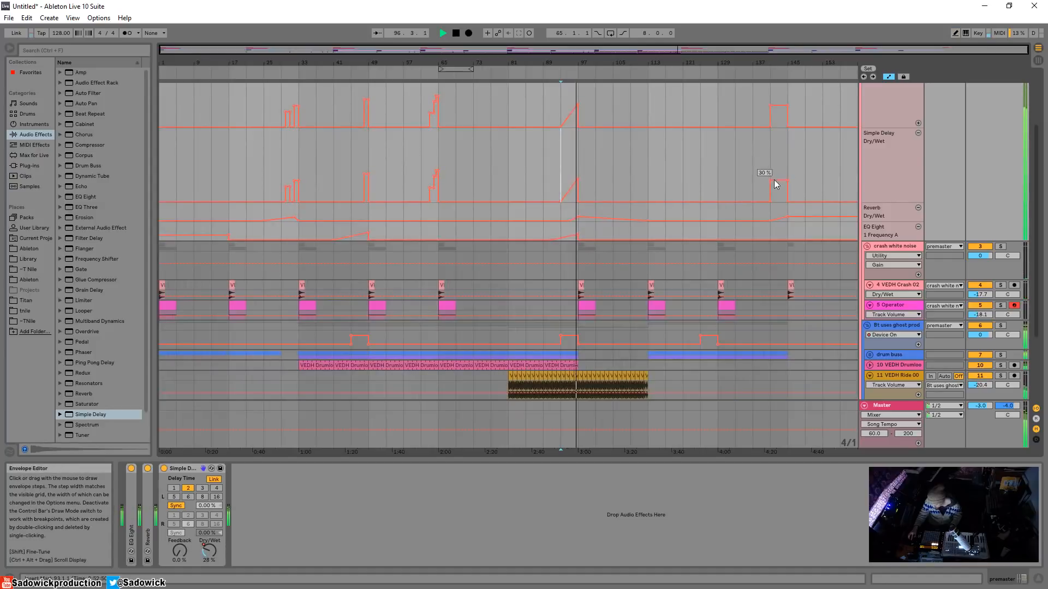
left_click(770, 180)
left_click(787, 202)
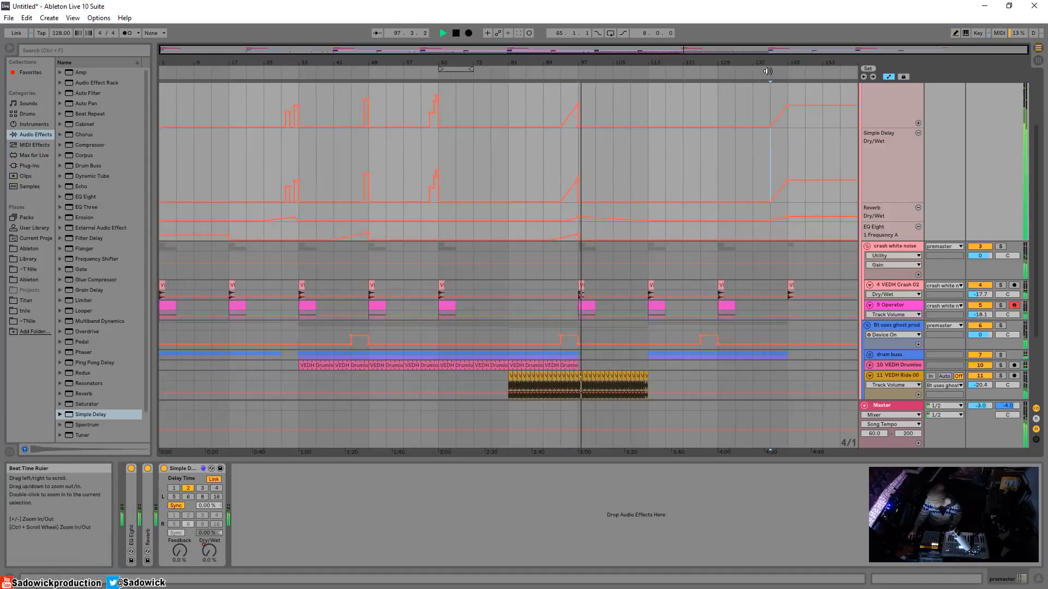
left_click(777, 70)
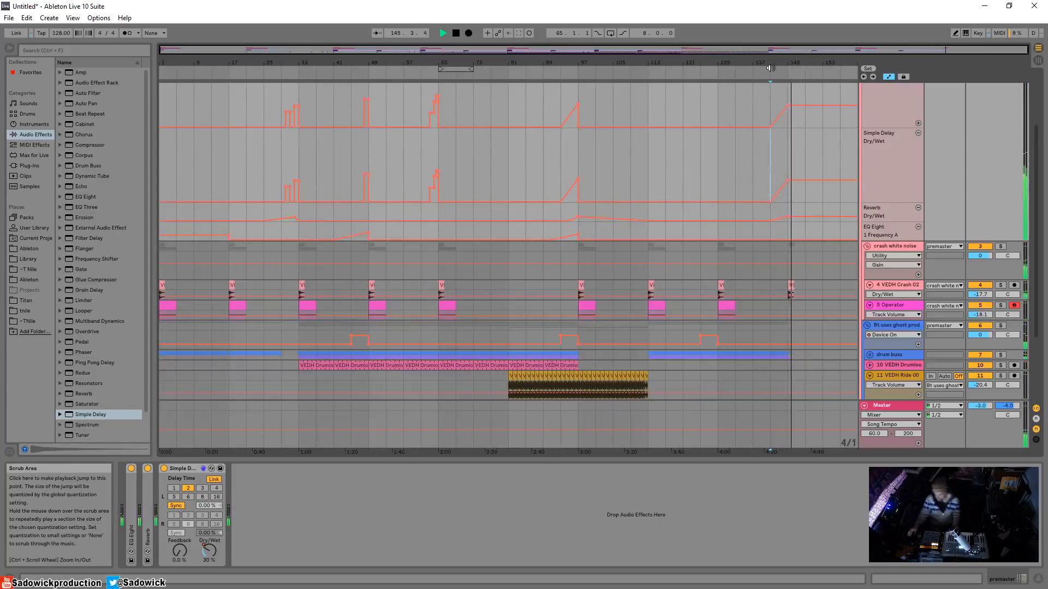
Shrink the premaster's automation lanes and play the delay transition into bar 33.
scroll(988, 124, "up", 3)
left_click_drag(988, 181, 994, 154)
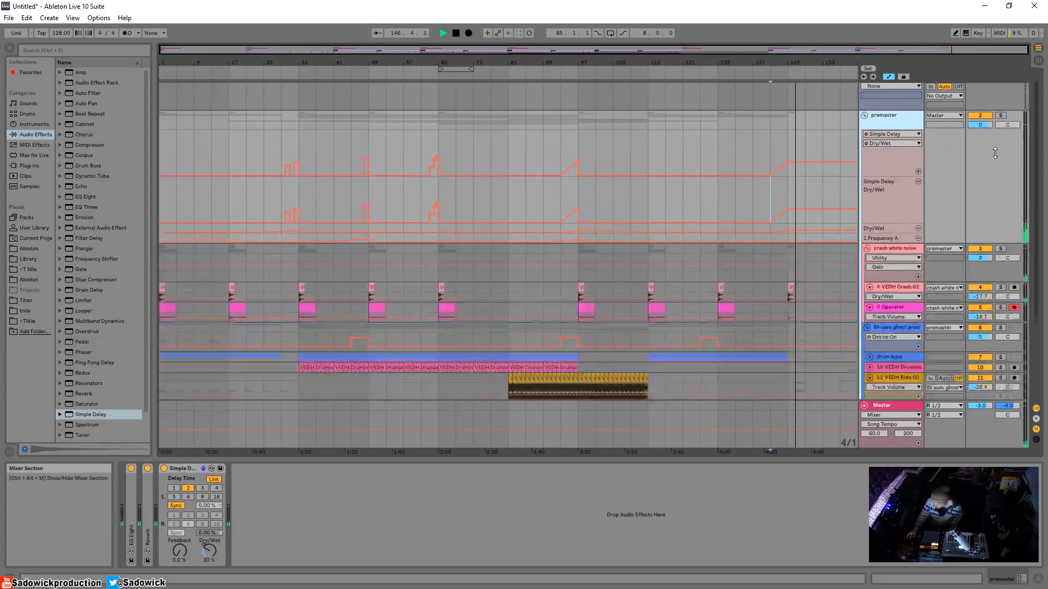
left_click(442, 33)
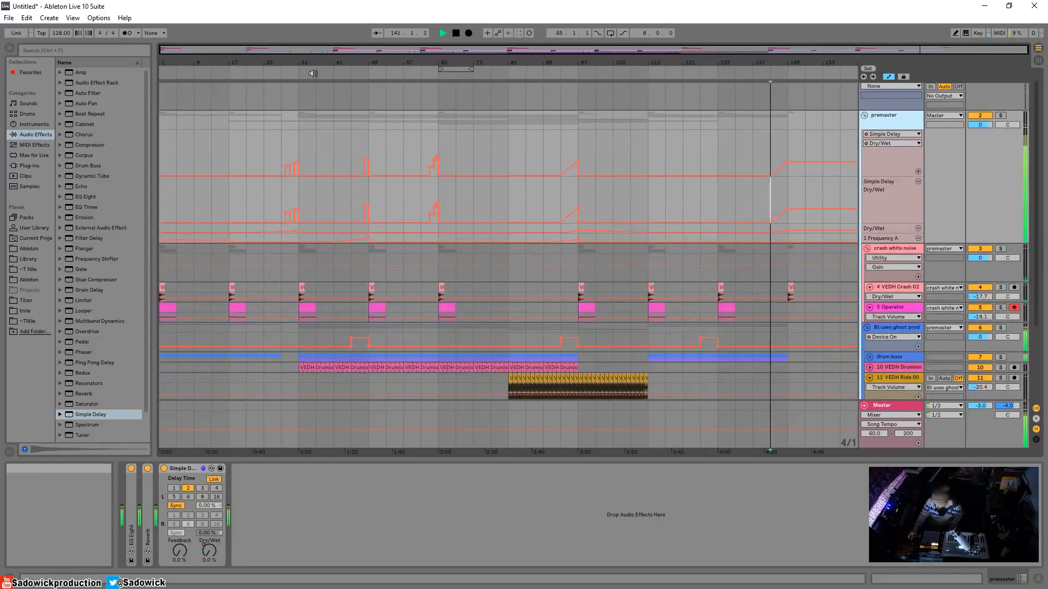
left_click(278, 71)
left_click_drag(278, 62, 278, 87)
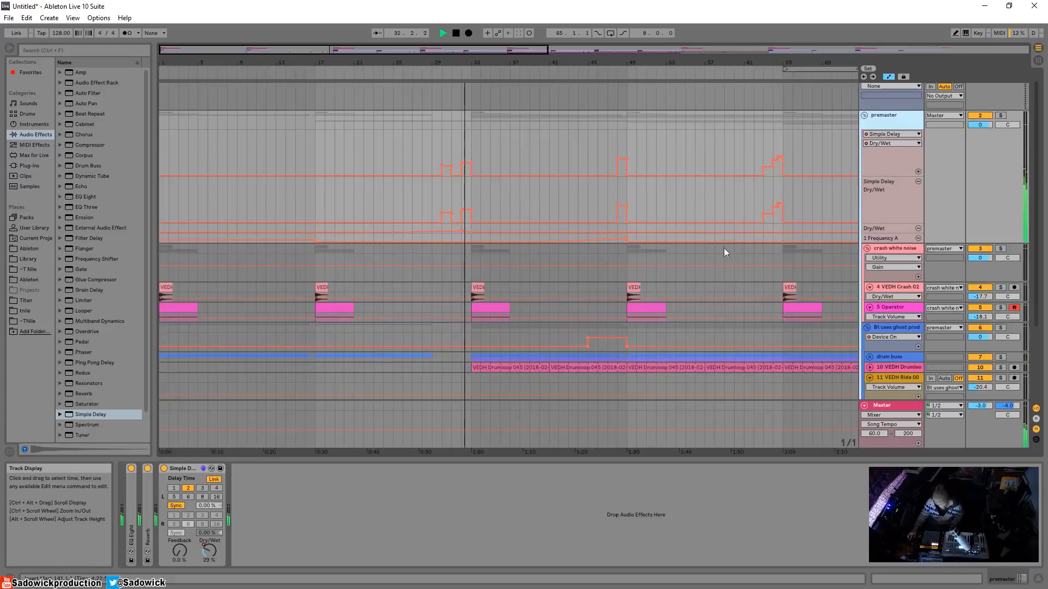
left_click_drag(1015, 188, 1014, 132)
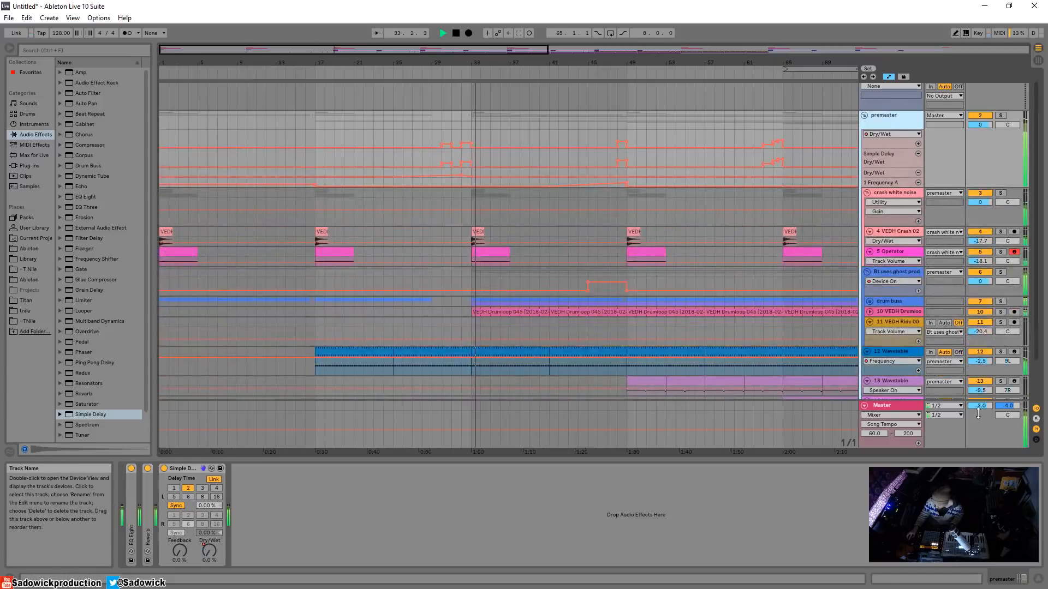
Add Multiband Dynamics to the Master, try its mid input gain, return it to 0 dB, and restart playback from bar 141.
left_click(976, 433)
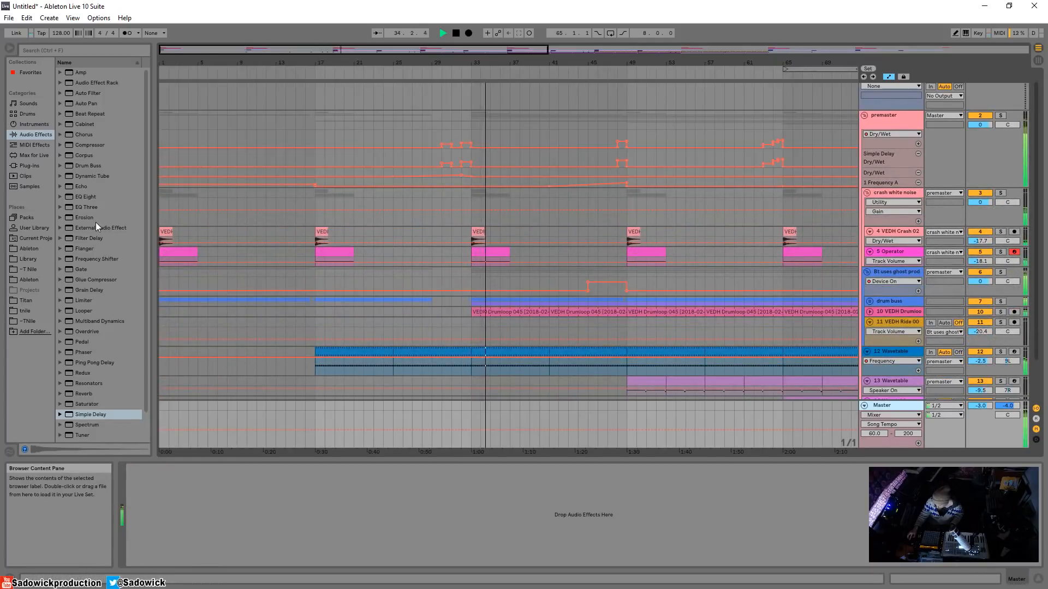
left_click_drag(101, 321, 223, 514)
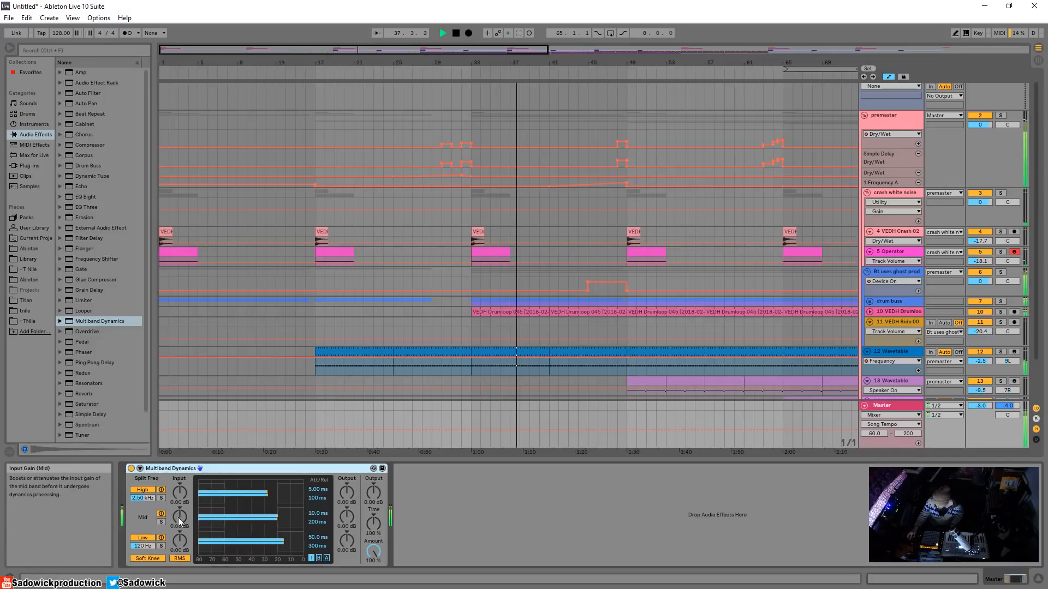
left_click_drag(178, 517, 179, 545)
key("Delete")
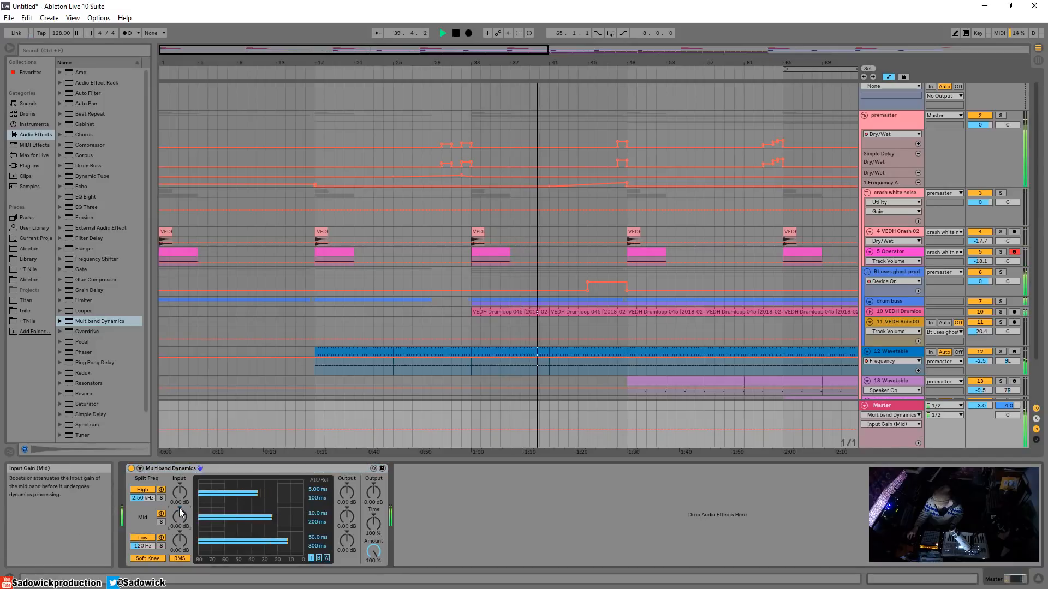
key("space")
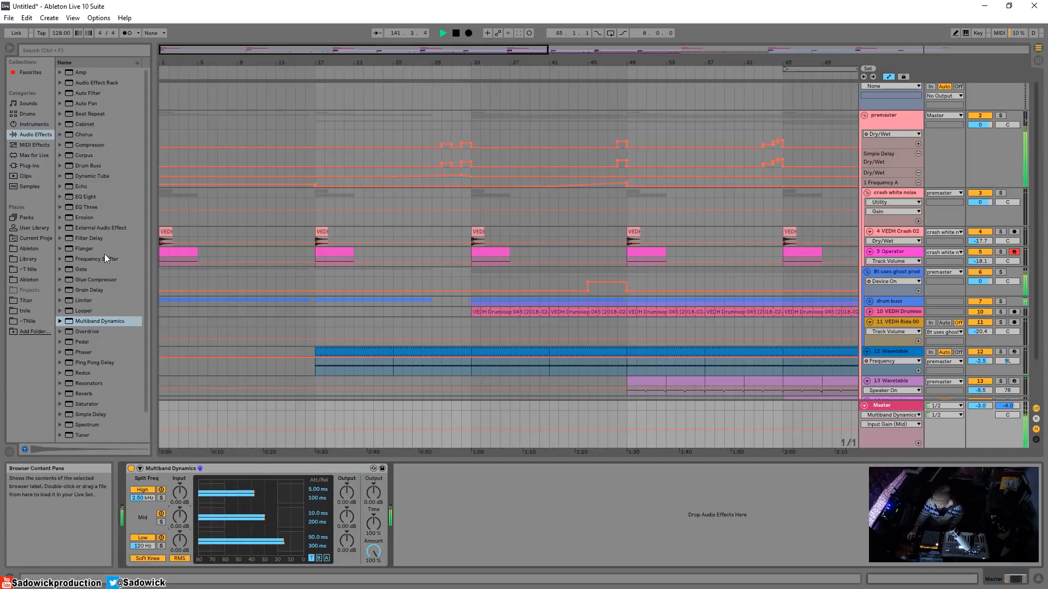
Insert EQ Eight before Multiband Dynamics on the Master and dip its third band to -1.36 dB at 589 Hz.
left_click_drag(74, 200, 124, 534)
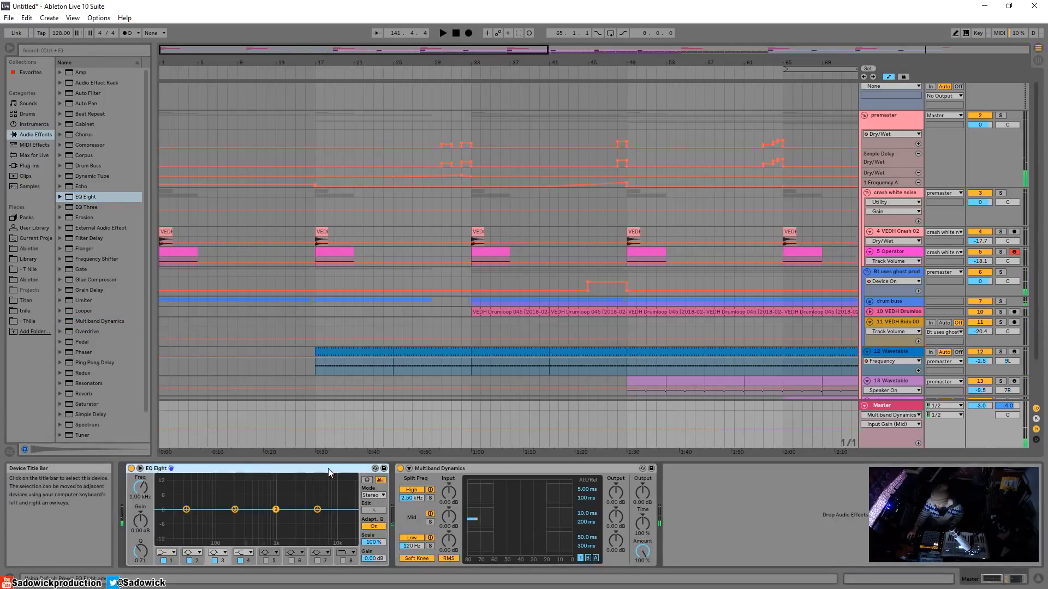
double_click(467, 467)
mouse_move(276, 509)
left_mouse_down()
mouse_move(230, 502)
mouse_move(263, 517)
left_mouse_up()
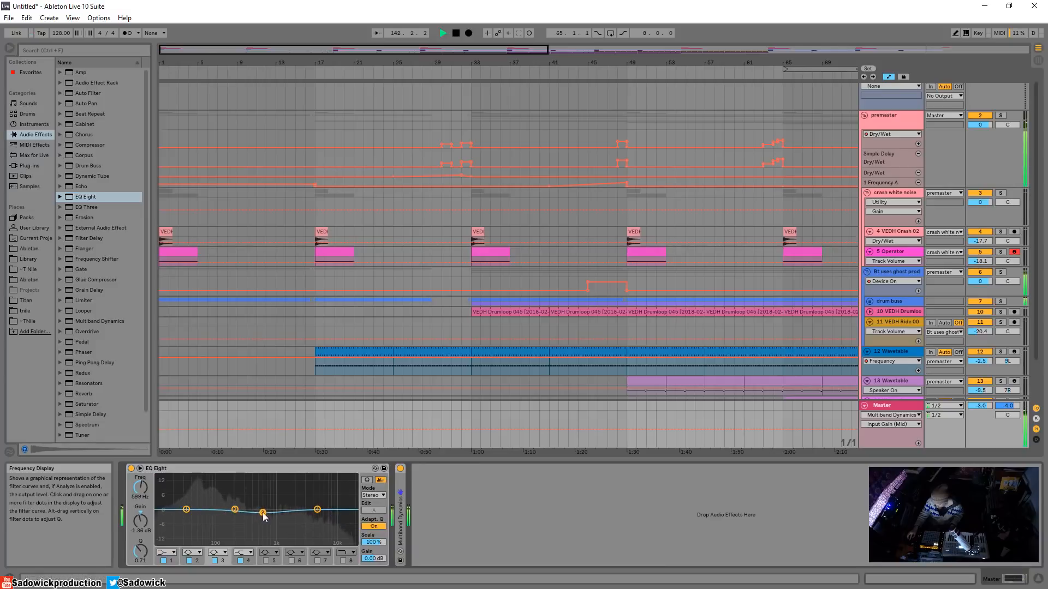
double_click(270, 467)
Expand Multiband Dynamics, play from around bar 55, and solo its mid band to listen to it alone.
double_click(145, 486)
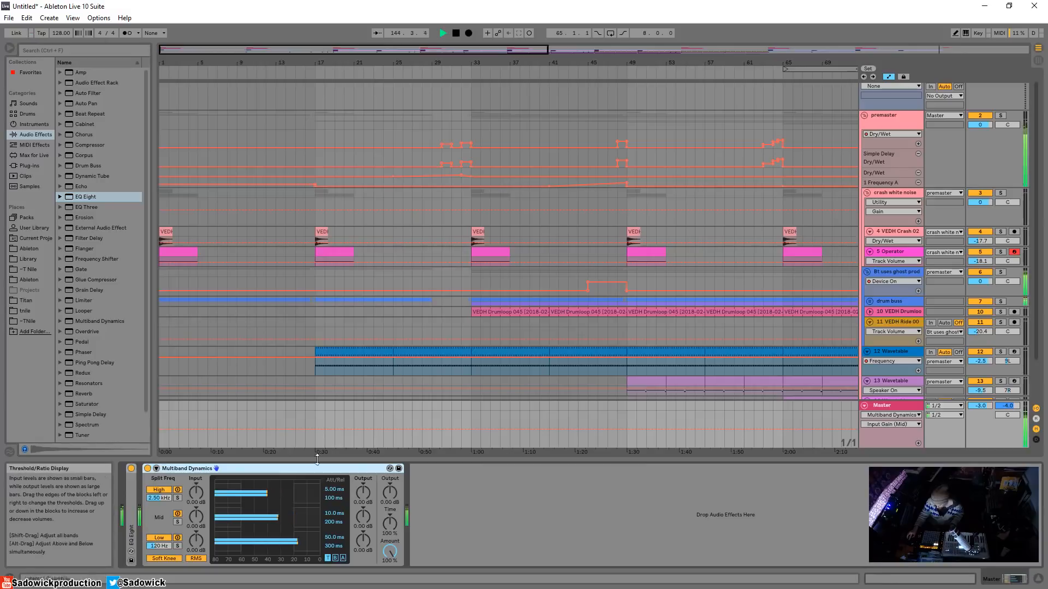
left_click_drag(354, 66, 355, 60)
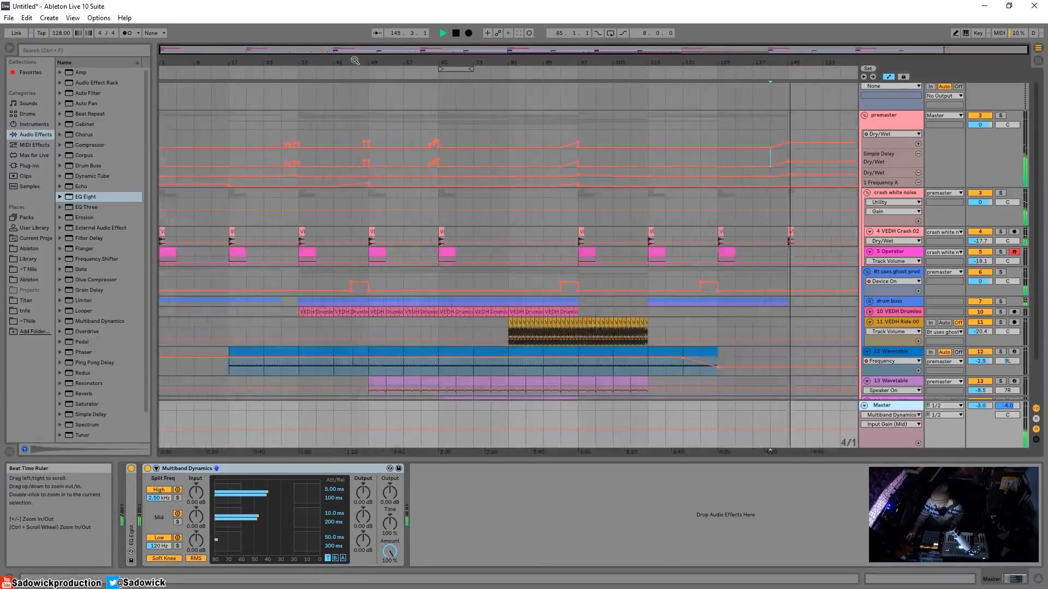
left_click(394, 75)
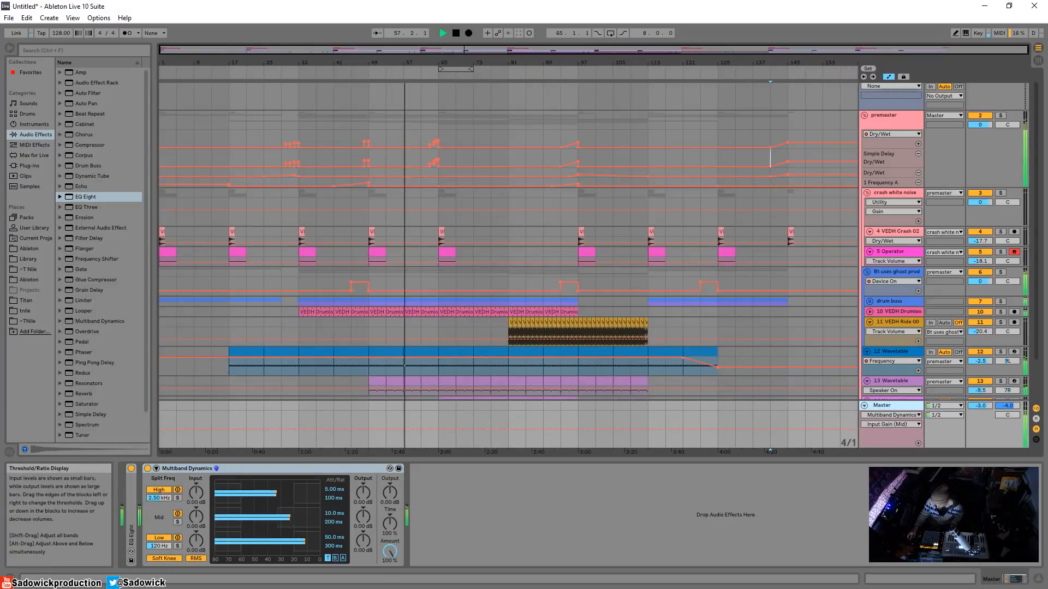
left_click(178, 521)
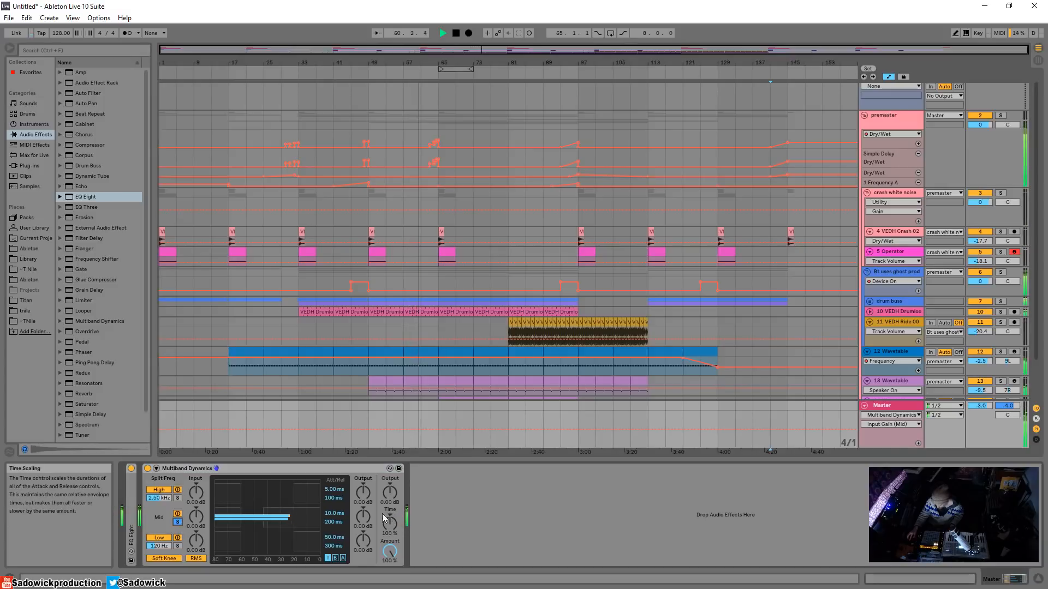
left_click(158, 468)
left_click(158, 468)
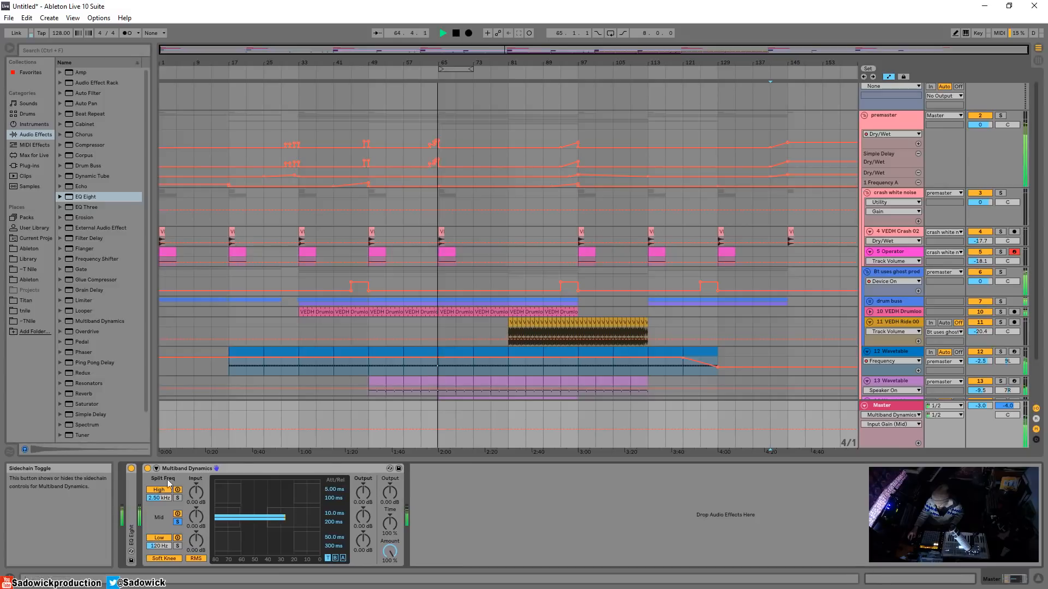
Set the Multiband Dynamics attack times to 259 ms high, 40.4 ms mid and 0.10 ms low, moving the solo from mid to high.
left_click(179, 522)
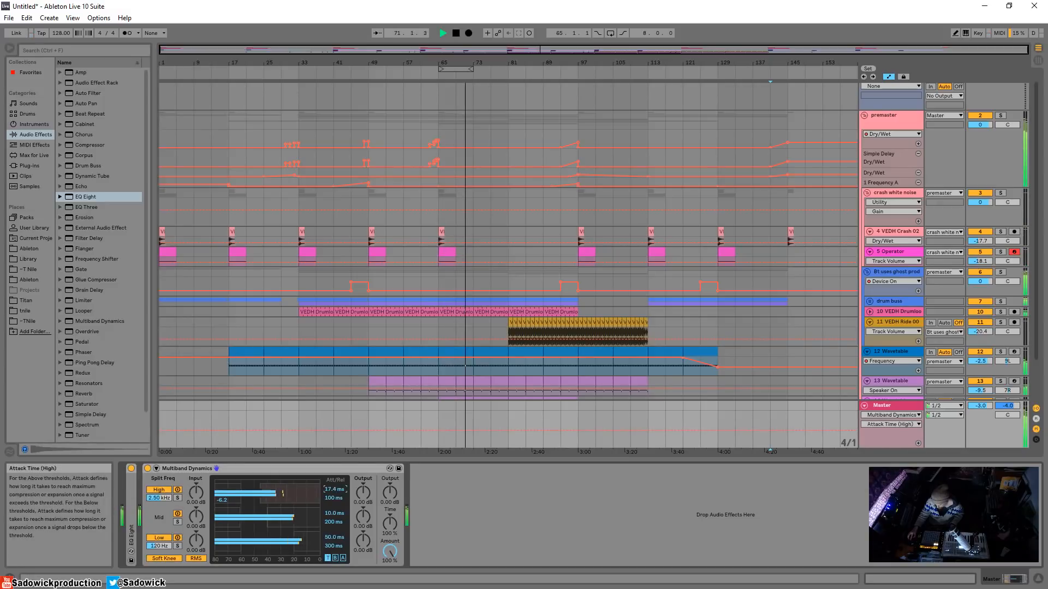
left_click(178, 498)
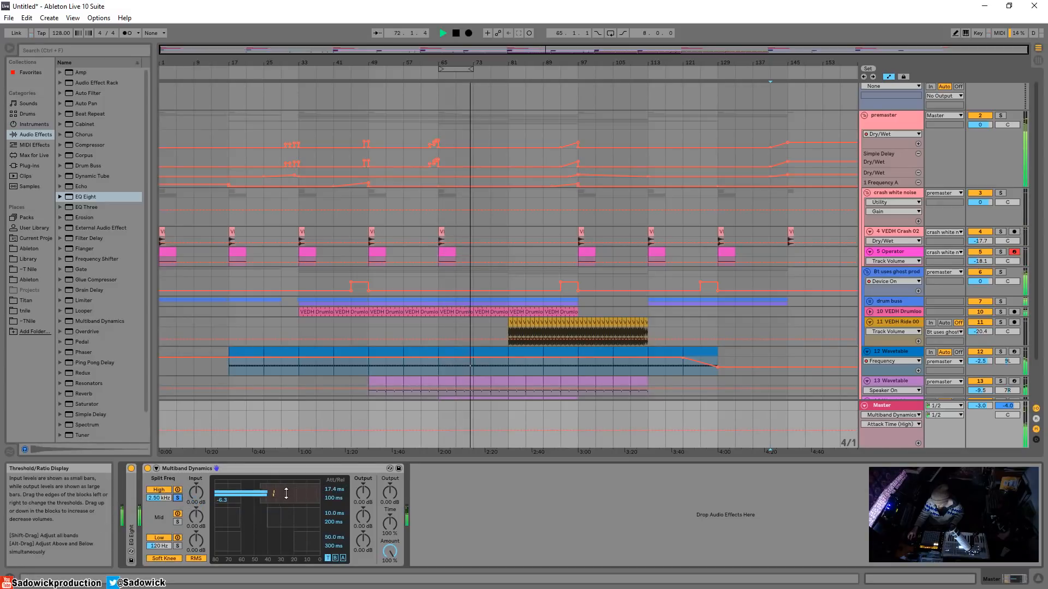
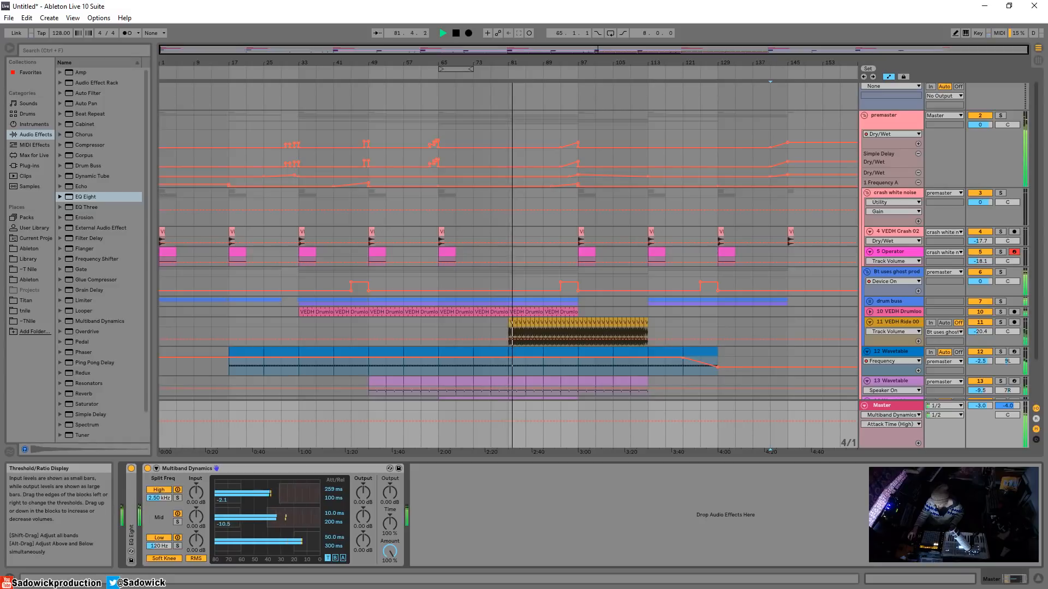
mouse_move(334, 513)
left_mouse_down()
mouse_move(333, 499)
mouse_move(334, 531)
mouse_move(334, 495)
left_mouse_up()
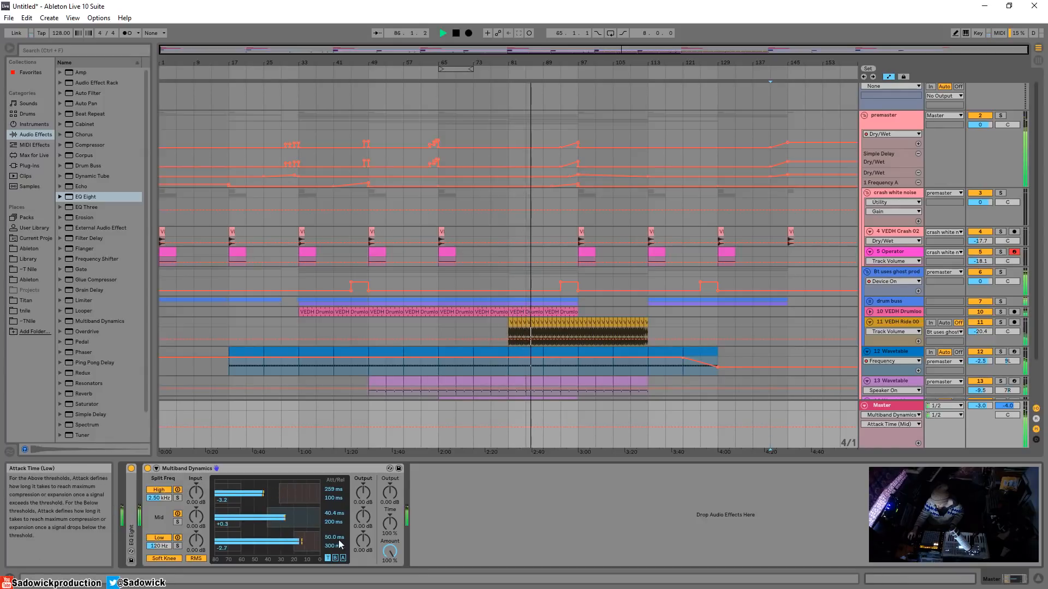
left_click_drag(331, 538, 330, 573)
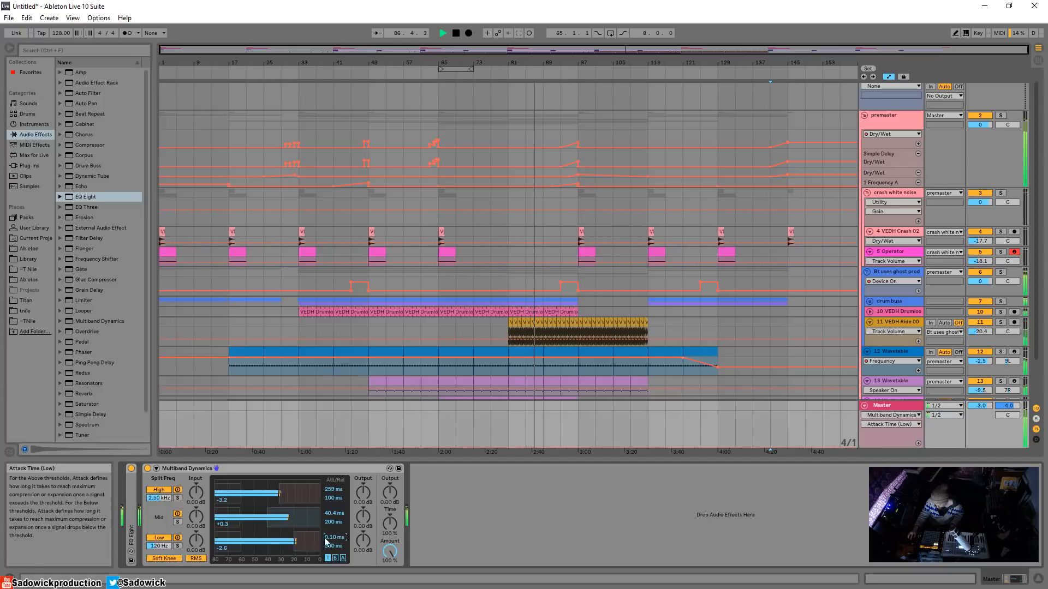
Lower the low band's upper threshold while it is soloed, unsolo it, and compare the mix with Multiband Dynamics off and on.
left_click(179, 547)
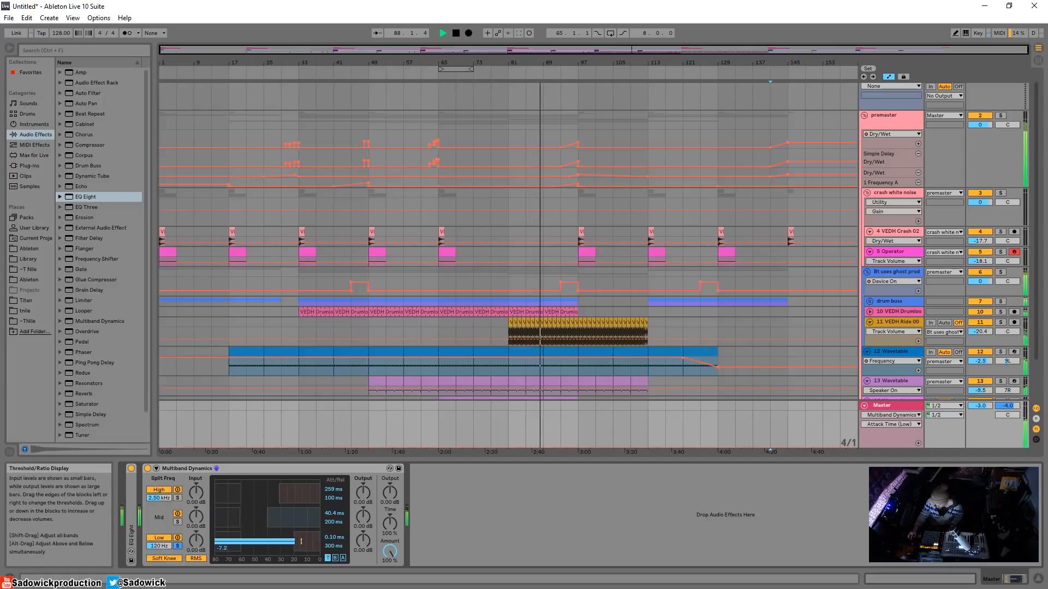
left_click_drag(285, 541, 293, 540)
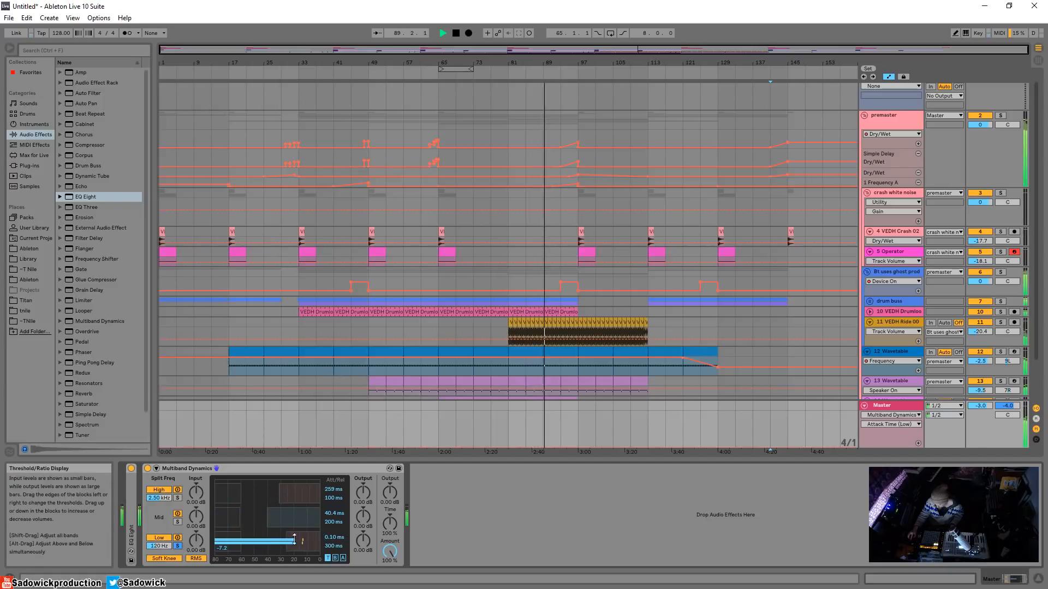
left_click(178, 546)
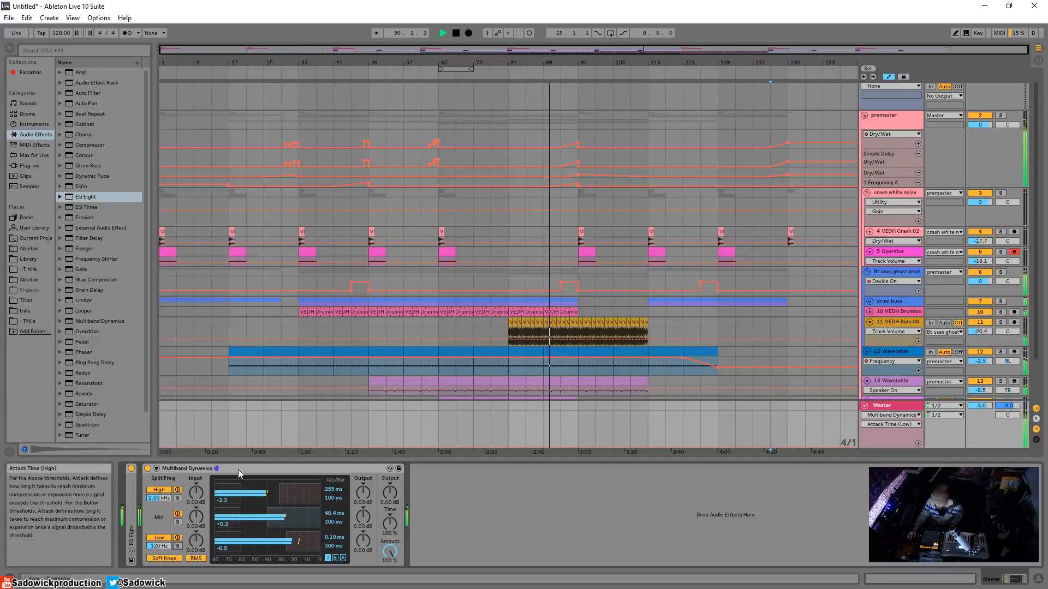
left_click(147, 469)
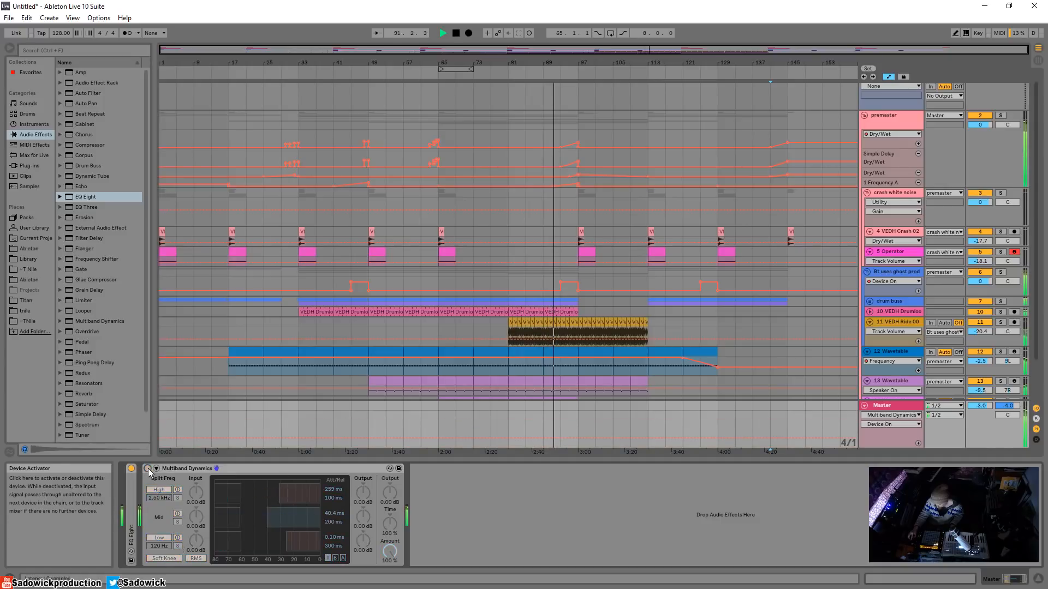
left_click(147, 469)
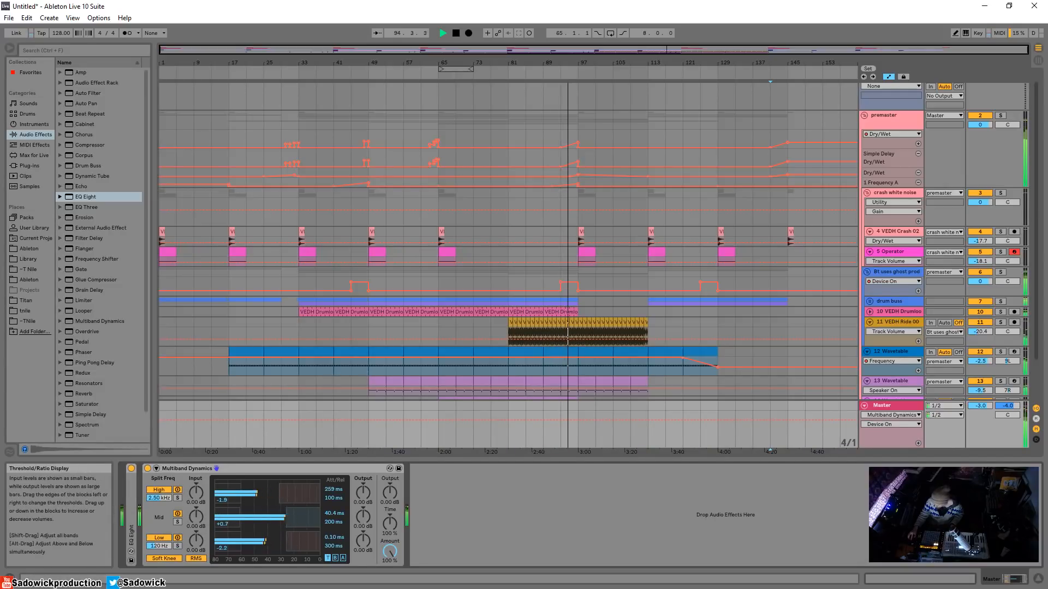
Set the Multiband Dynamics mid output gain to 1.10 dB and mid attack to 31.4 ms with Peak detection, replaying from around bar 85.
left_click_drag(362, 516, 363, 512)
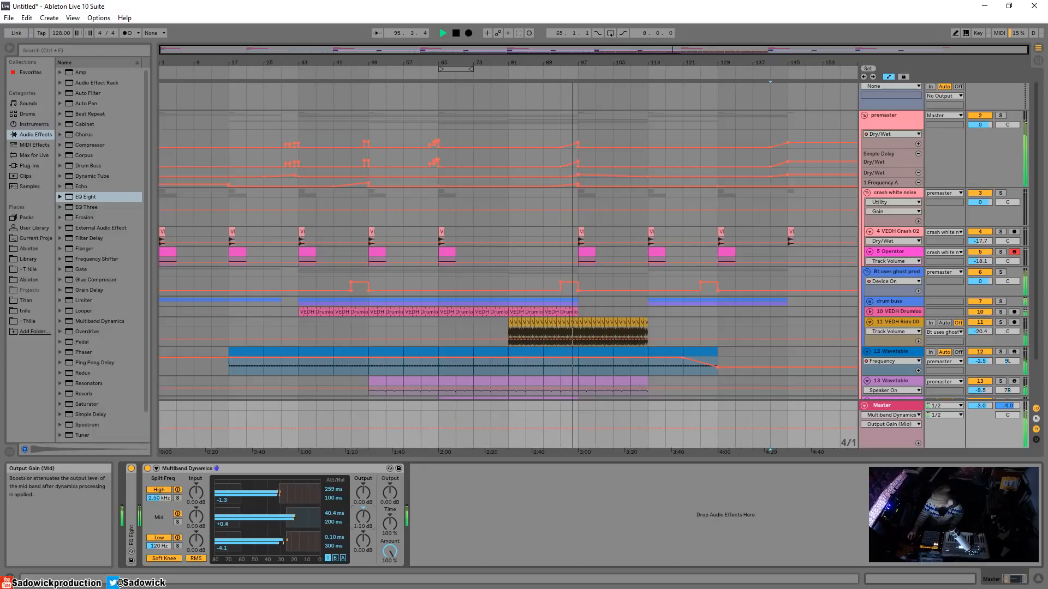
left_click(196, 558)
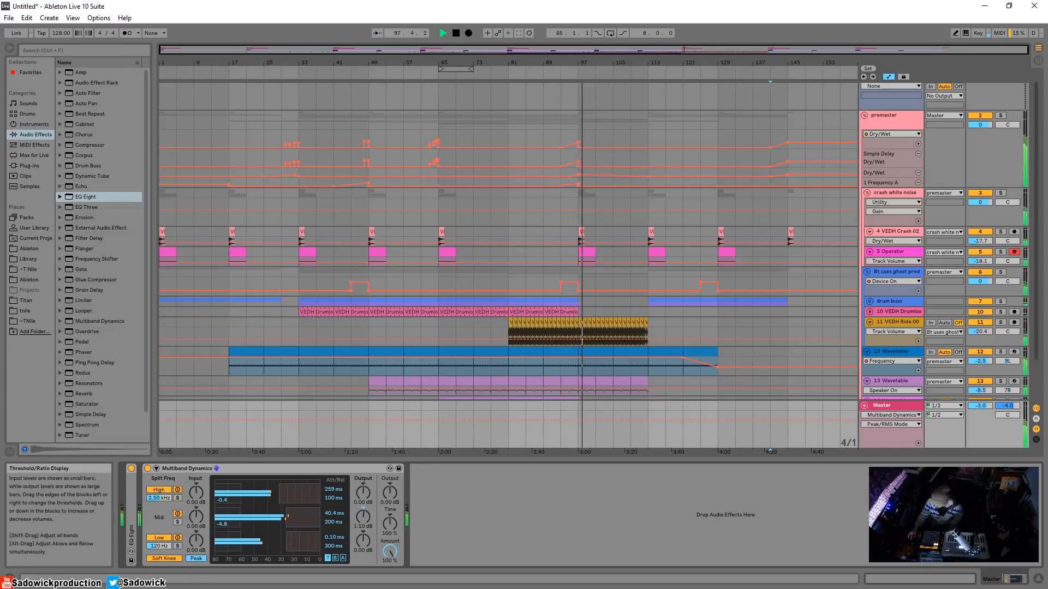
left_click(550, 79)
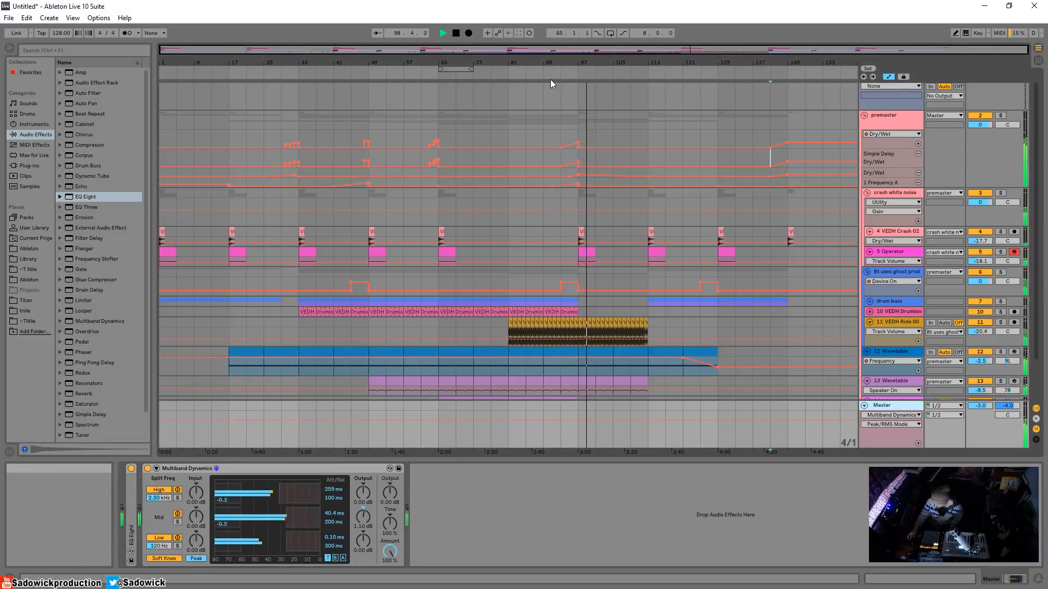
left_click(525, 72)
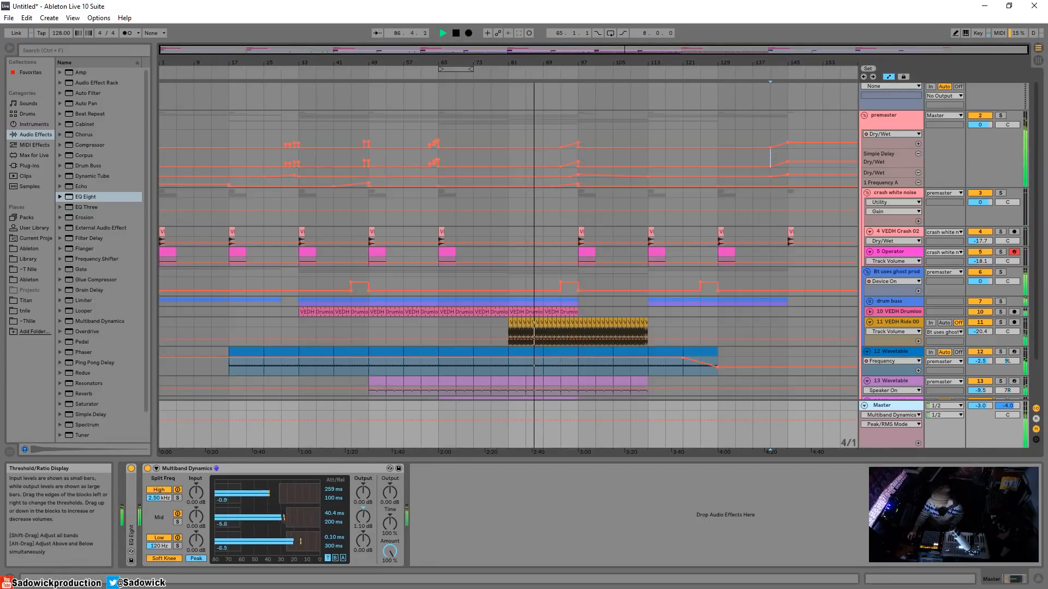
left_click_drag(334, 513, 334, 508)
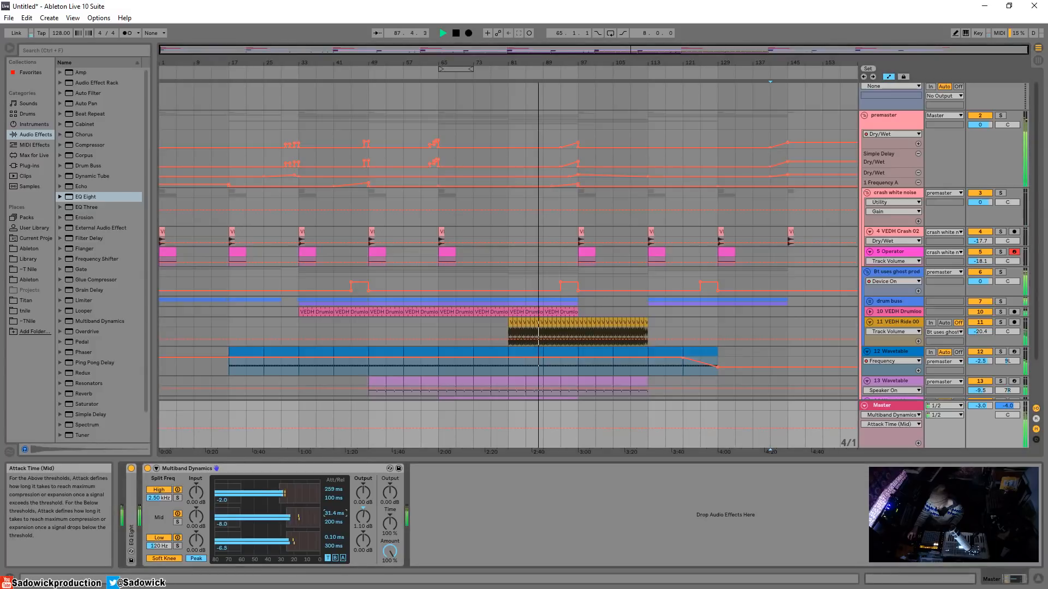
Compare the low and mid bands with processing off and on, and look through the Multiband Dynamics presets.
left_click(177, 537)
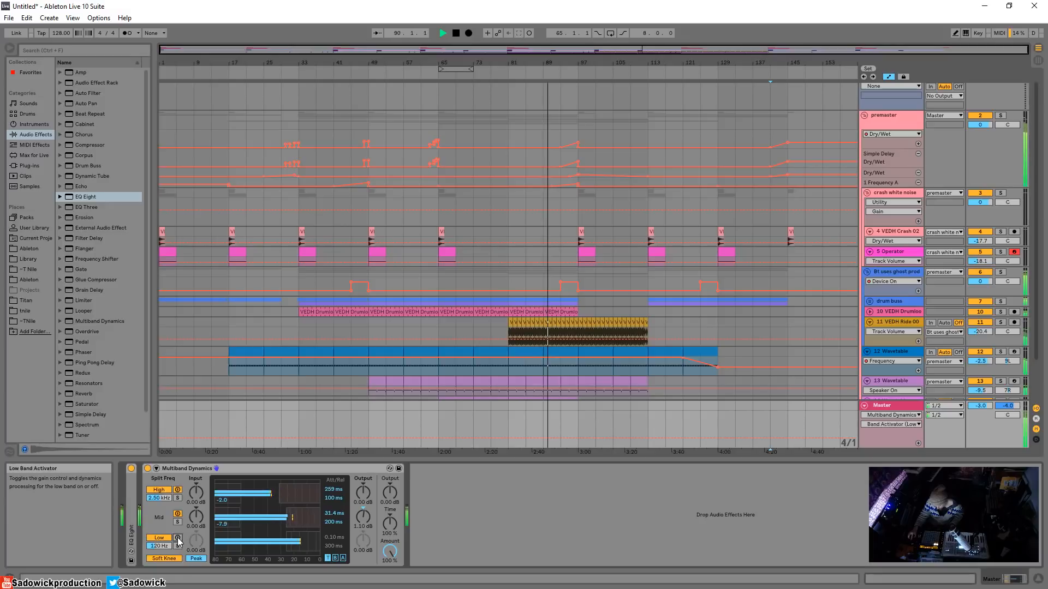
left_click(177, 538)
left_click(177, 515)
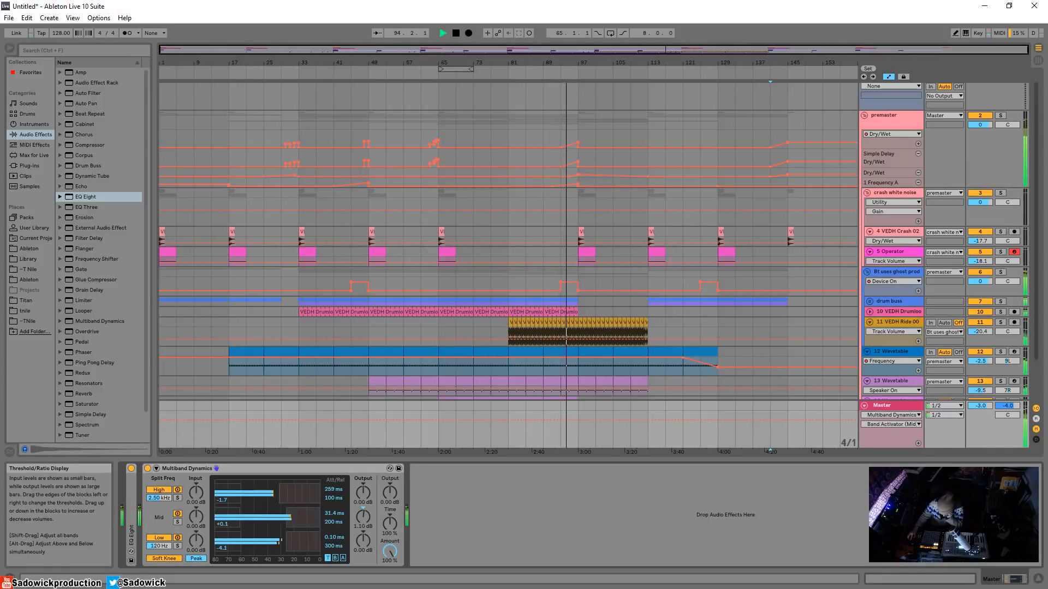
left_click(363, 513)
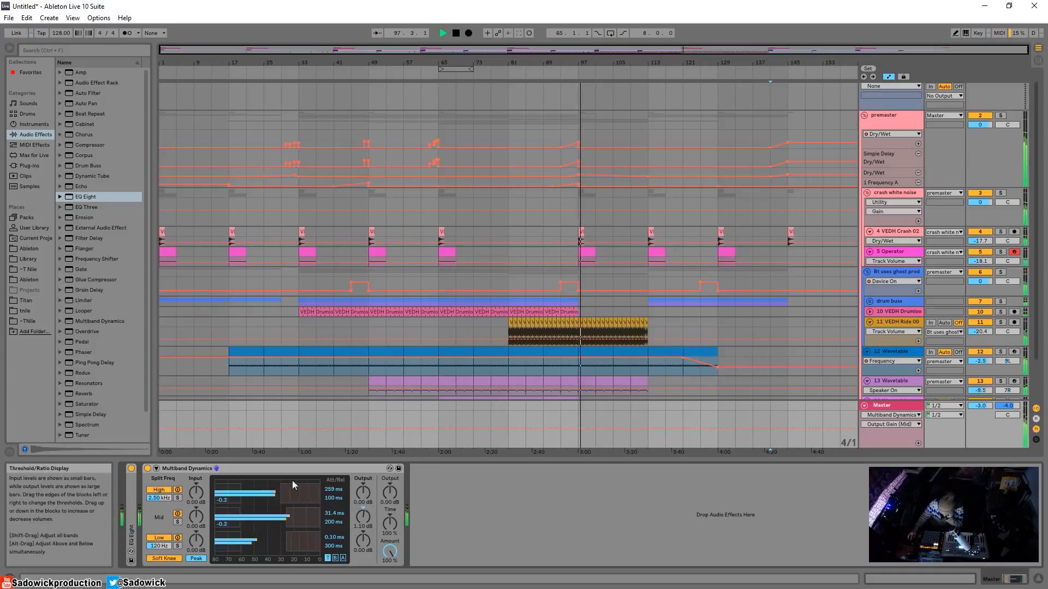
left_click(60, 321)
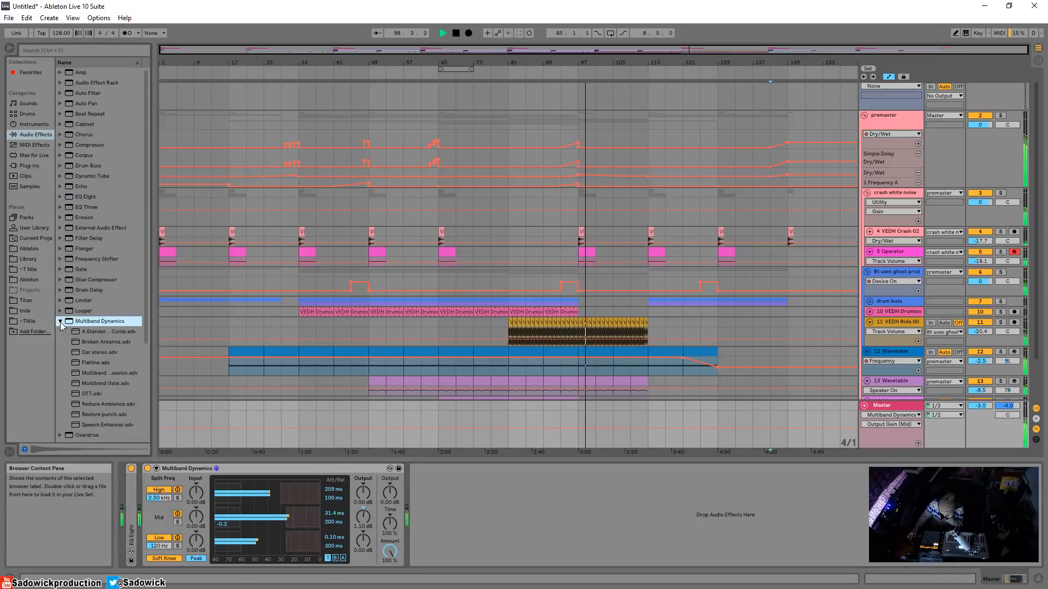
left_click(60, 322)
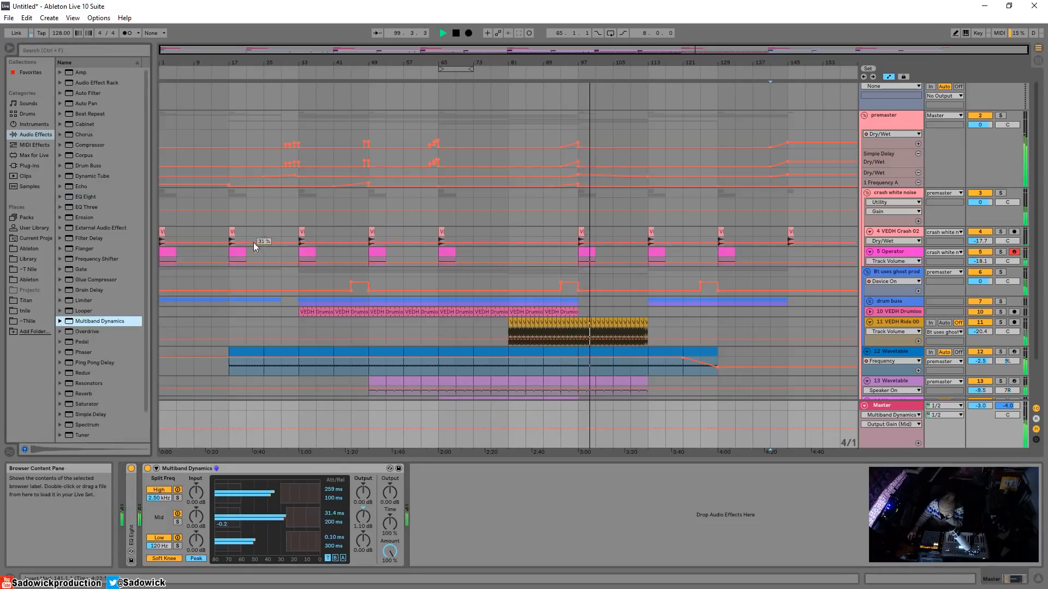
Add a second EQ Eight after Multiband Dynamics, boost its second band slightly, and set its third band to -0.37 dB at 383 Hz.
left_click(366, 70)
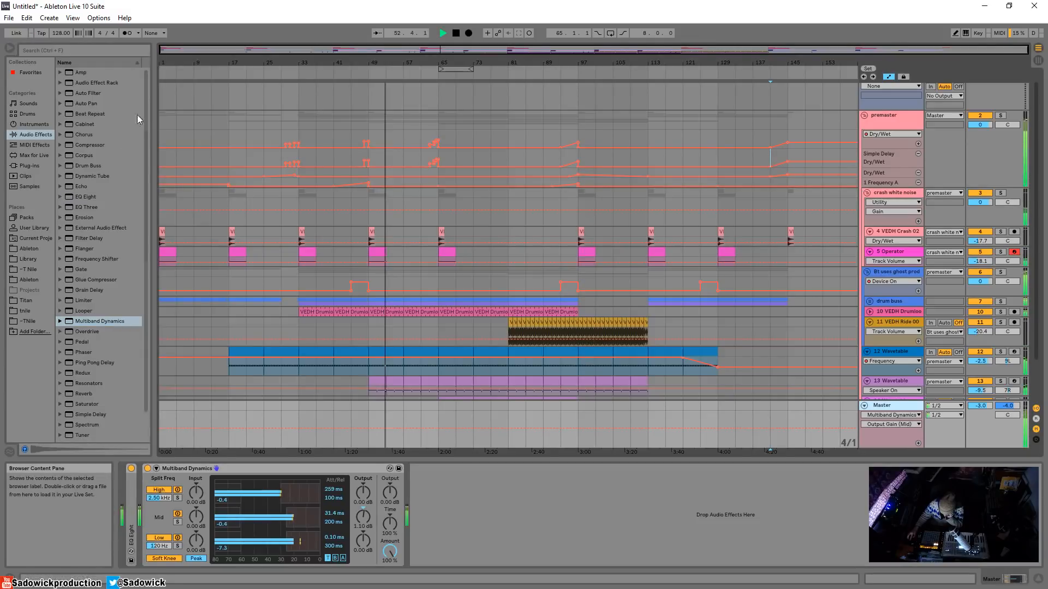
double_click(86, 198)
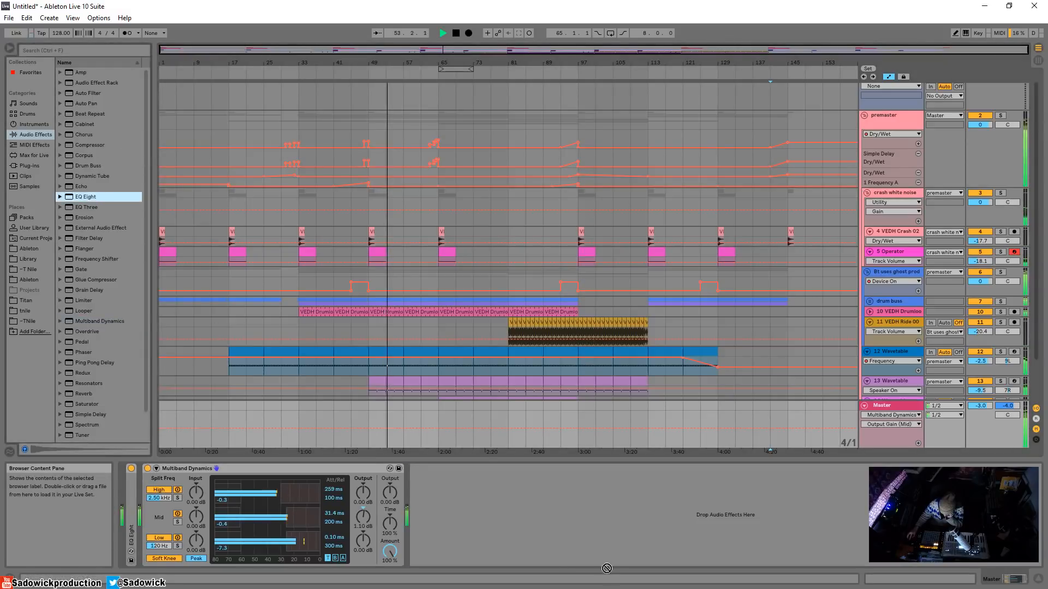
double_click(225, 467)
left_click_drag(267, 509, 237, 503)
left_click_drag(308, 509, 283, 510)
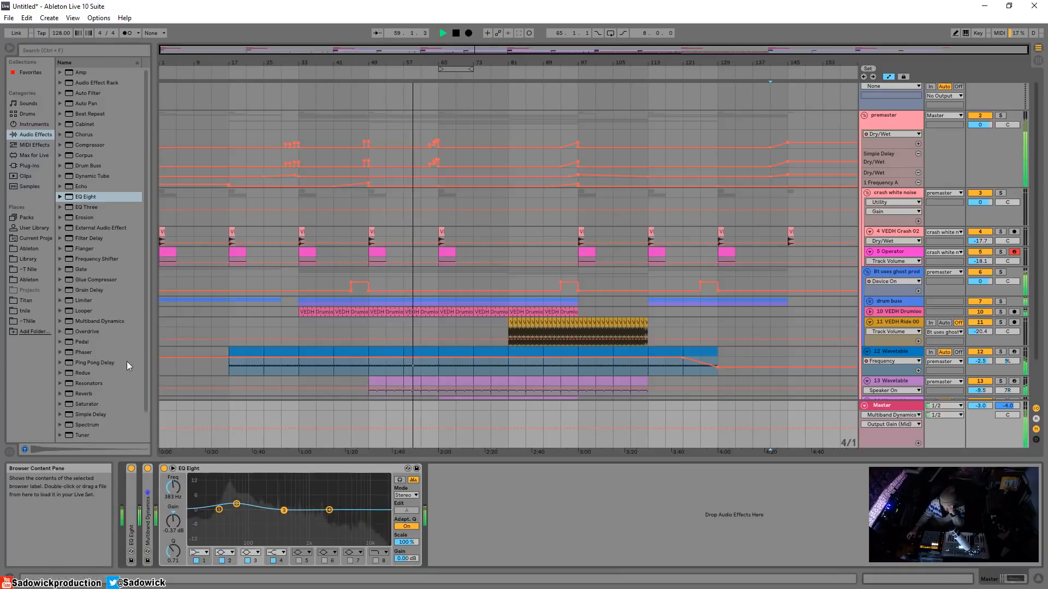
Add a Glue Compressor after the second EQ Eight with -7.94 dB threshold, an adjusted attack and 2.06 dB makeup gain.
left_click_drag(101, 279, 328, 493)
left_click(262, 469)
double_click(262, 470)
left_click_drag(238, 540, 238, 546)
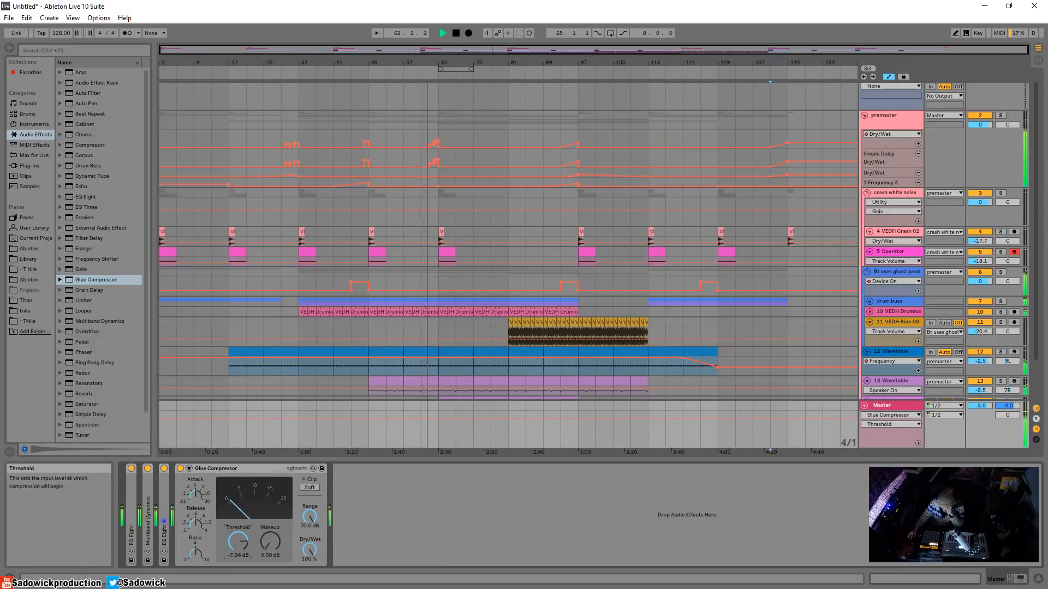
left_click(196, 493)
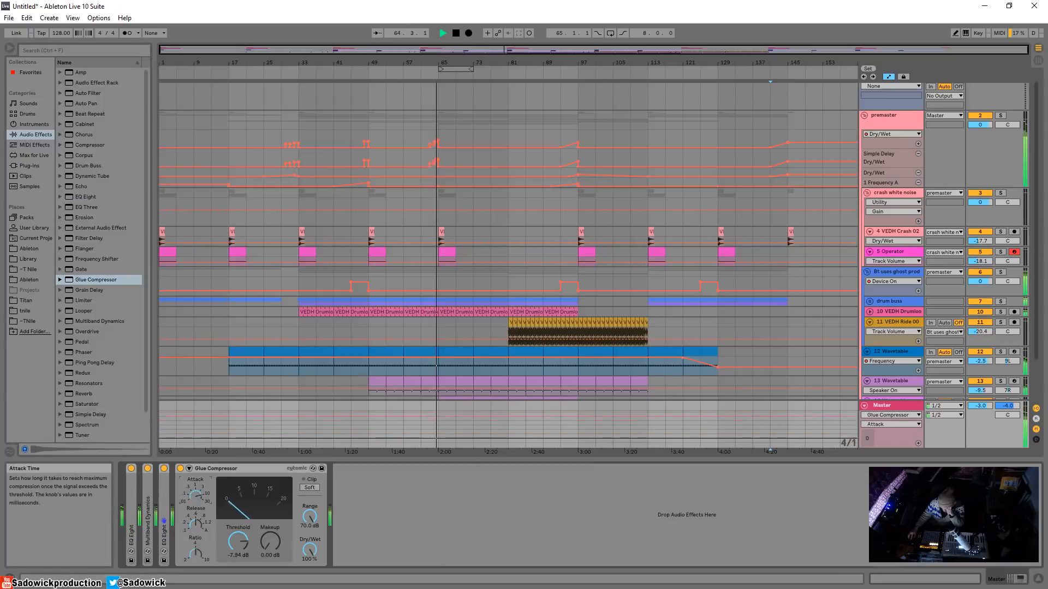
left_click_drag(270, 542, 270, 540)
Add a Limiter with 2.70 dB gain at the end of the Master chain and readjust the Glue Compressor's threshold against it.
scroll(93, 410, "down", 2)
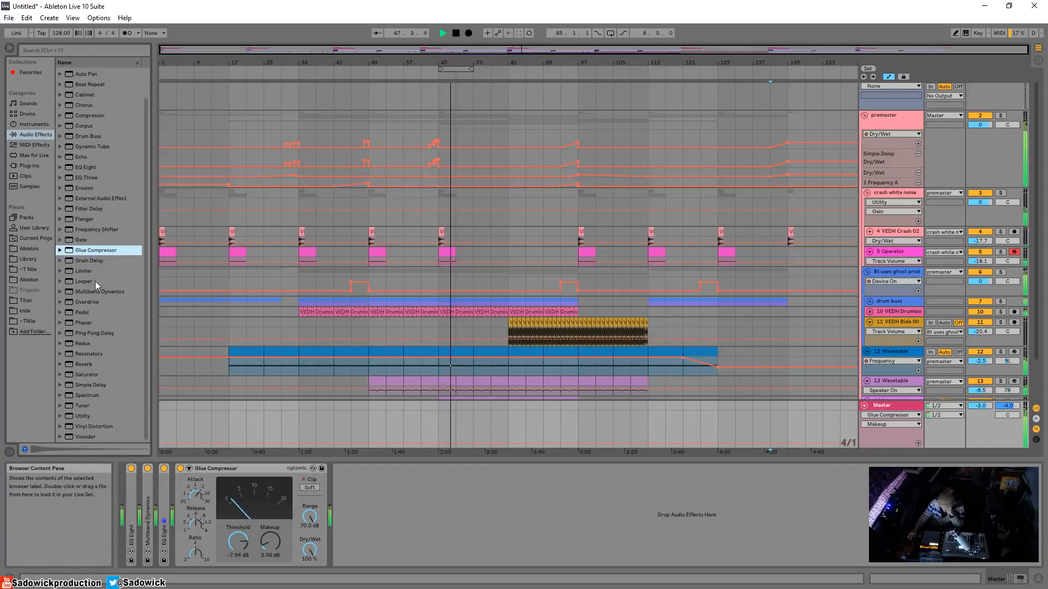
left_click_drag(83, 271, 408, 535)
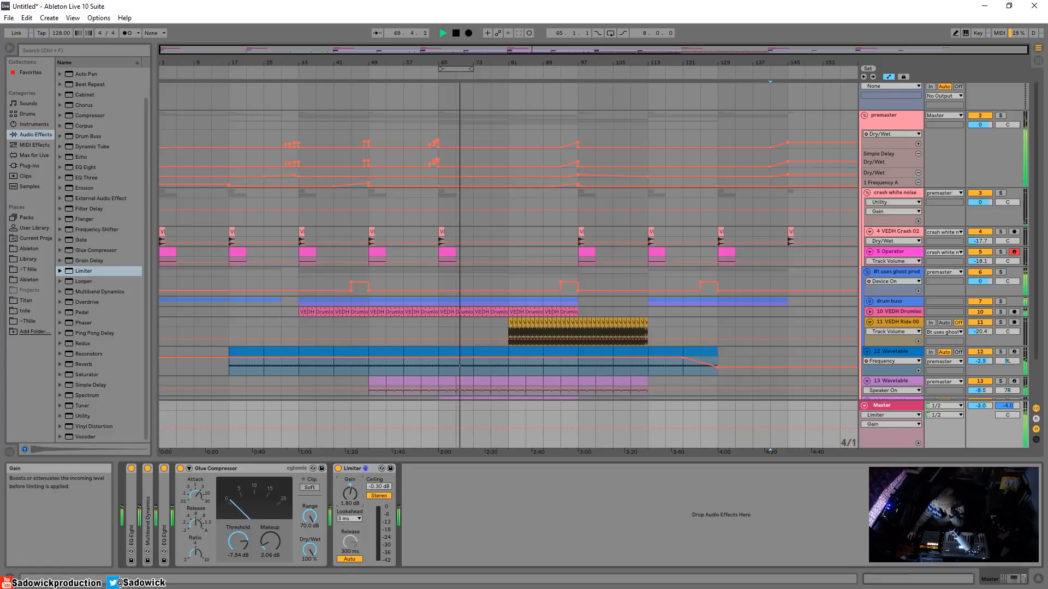
left_click_drag(350, 492, 350, 490)
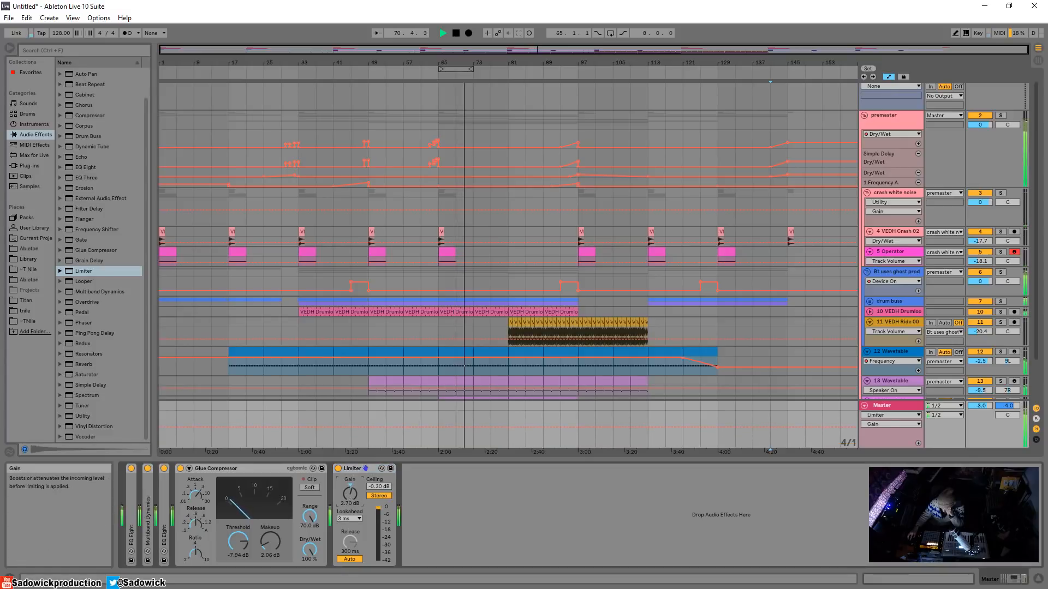
mouse_move(237, 542)
left_mouse_down()
mouse_move(237, 550)
mouse_move(242, 539)
left_mouse_up()
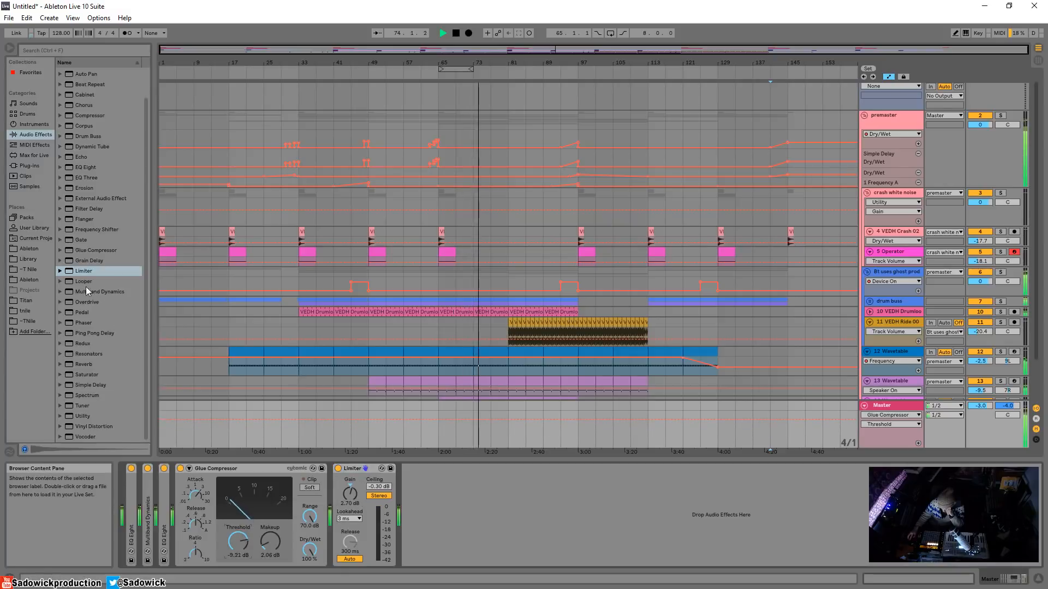
Insert an EQ Eight between Glue Compressor and Limiter, set it to M/S mode, and switch to editing the side channel.
left_click_drag(81, 167, 356, 493)
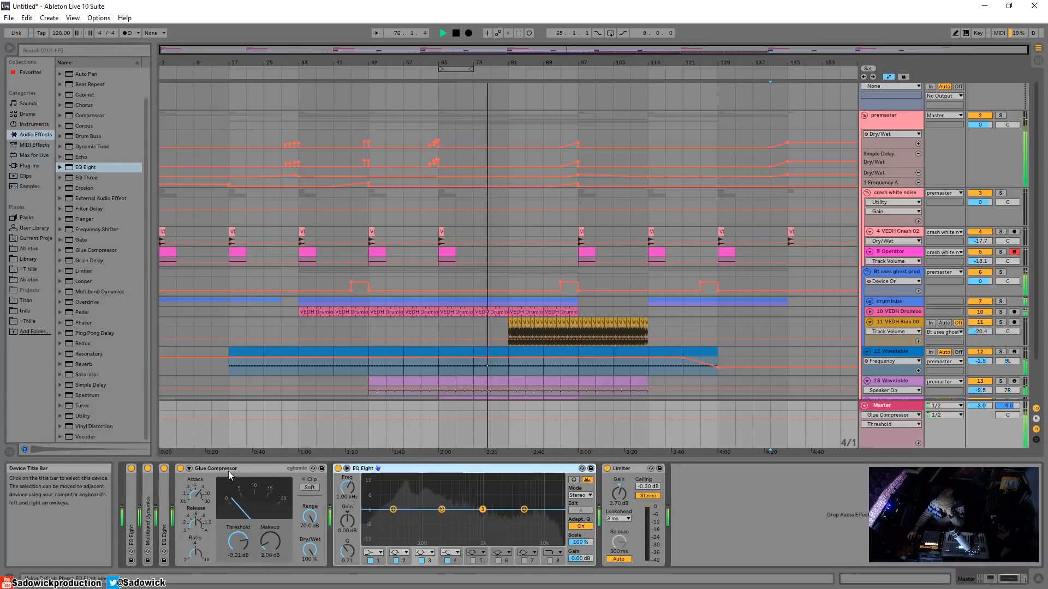
double_click(228, 471)
left_click(440, 494)
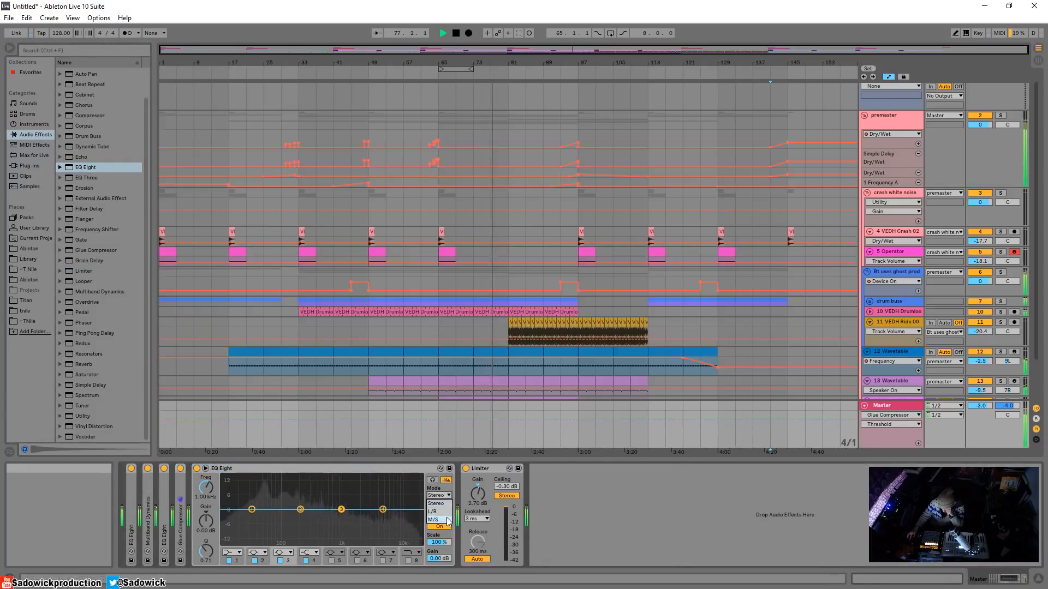
left_click(437, 509)
left_click(438, 511)
Dip the side channel to -3.35 dB at 589 Hz and set the mid channel's second band to -0.37 dB at 1.28 kHz.
mouse_move(382, 509)
left_mouse_down()
mouse_move(346, 534)
mouse_move(389, 541)
mouse_move(382, 528)
left_mouse_up()
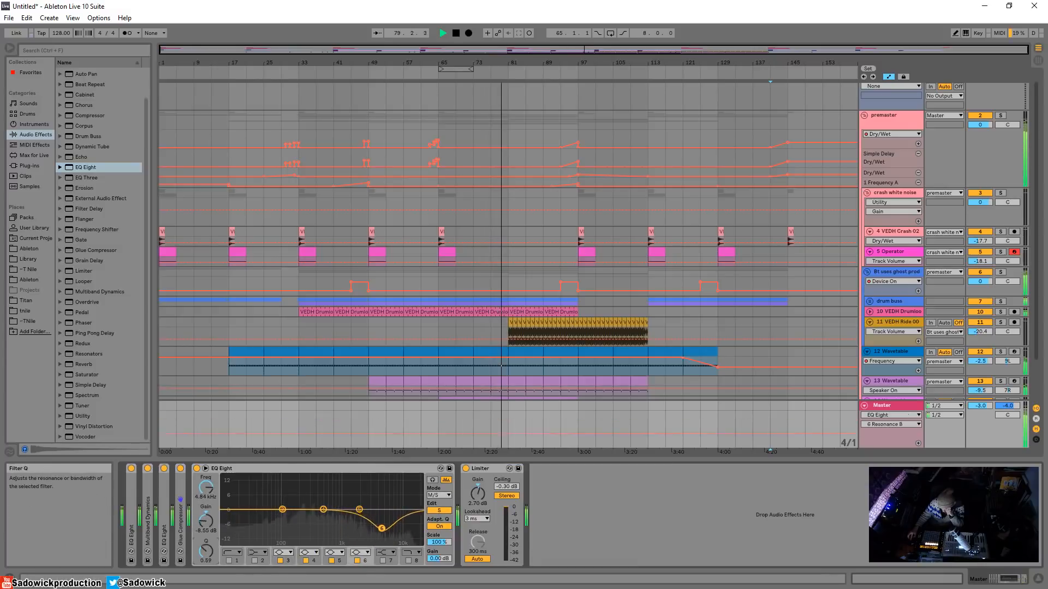
left_click_drag(206, 551, 206, 576)
left_click_drag(381, 528, 328, 517)
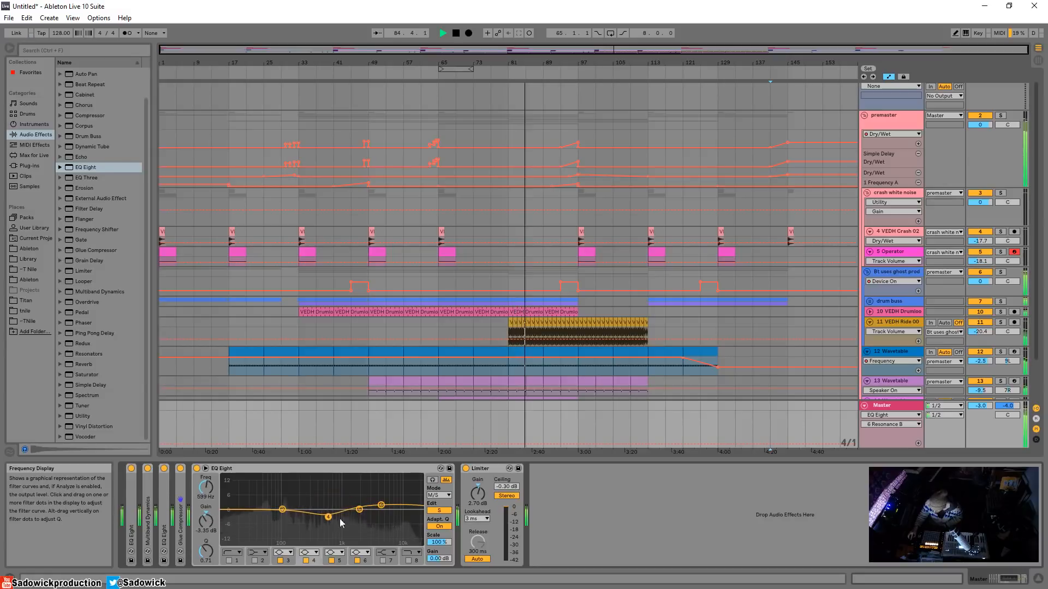
left_click(437, 511)
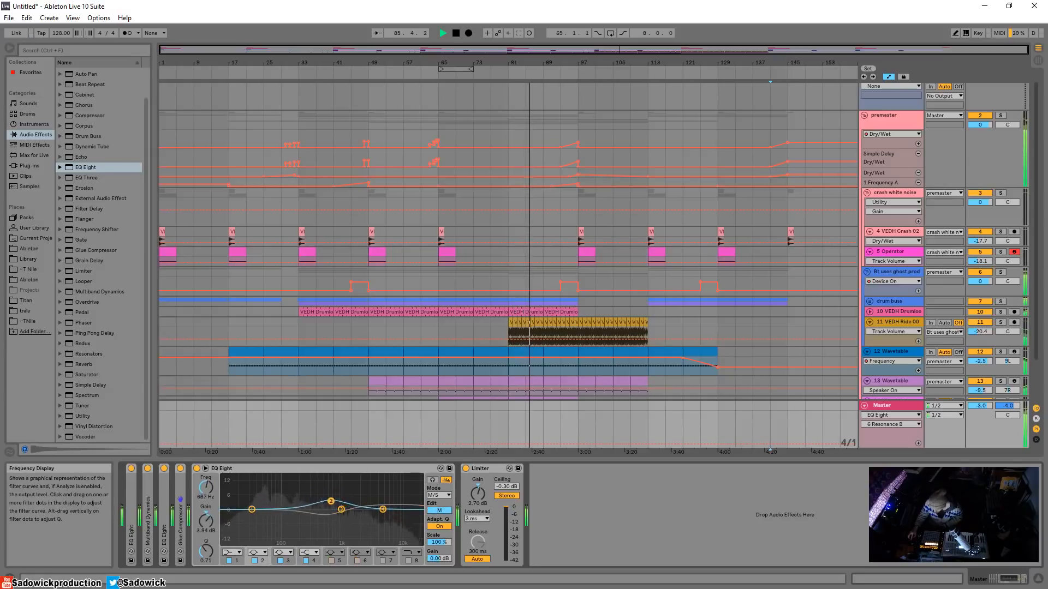
left_click_drag(346, 502, 347, 510)
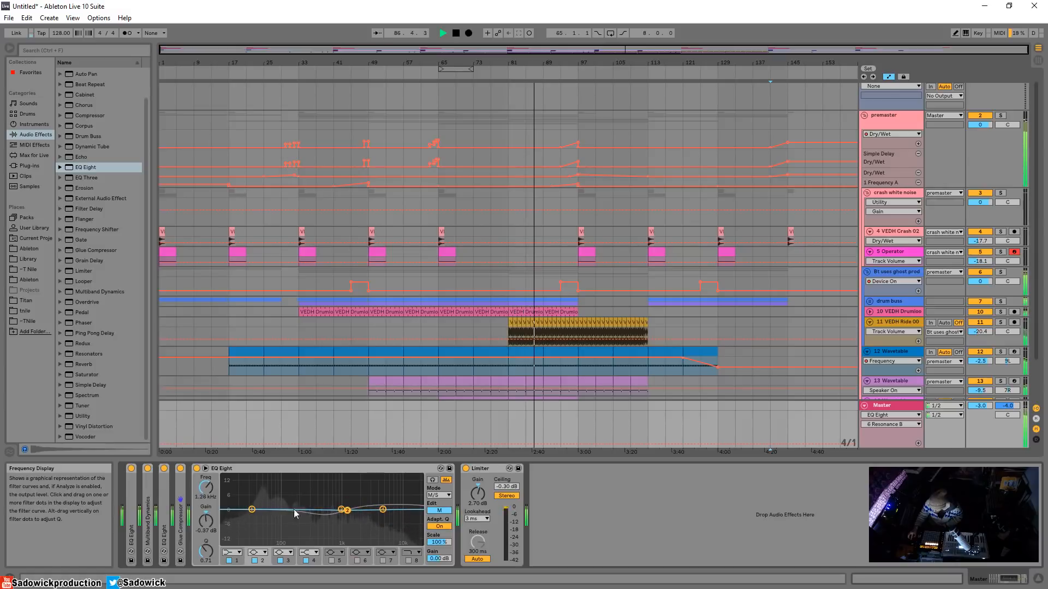
Set the mid channel's first band to -5.08 dB at 19.4 Hz and insert a Utility with Bass Mono enabled after the Master's first EQ Eight.
mouse_move(252, 509)
left_mouse_down()
mouse_move(269, 523)
mouse_move(240, 520)
left_mouse_up()
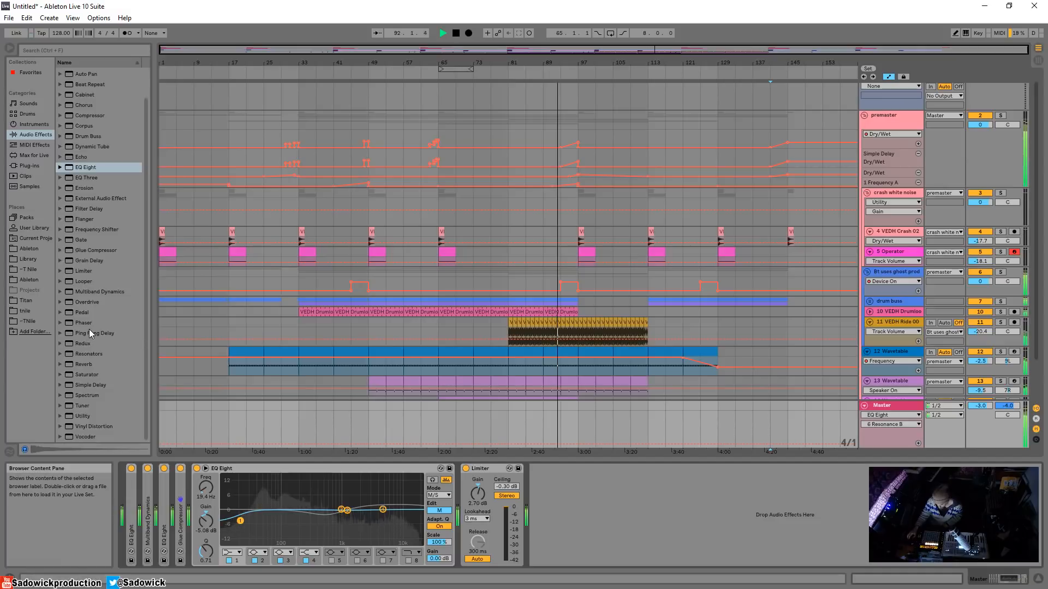
scroll(91, 329, "up", 3)
scroll(61, 379, "down", 3)
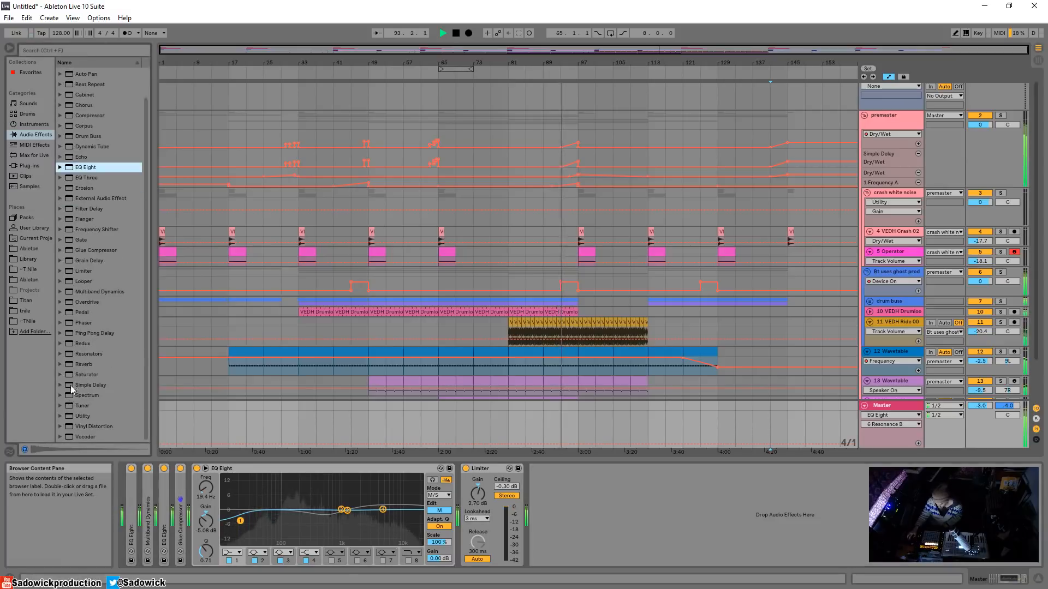
mouse_move(83, 415)
left_mouse_down()
mouse_move(137, 542)
mouse_move(195, 532)
mouse_move(129, 550)
mouse_move(143, 543)
left_mouse_up()
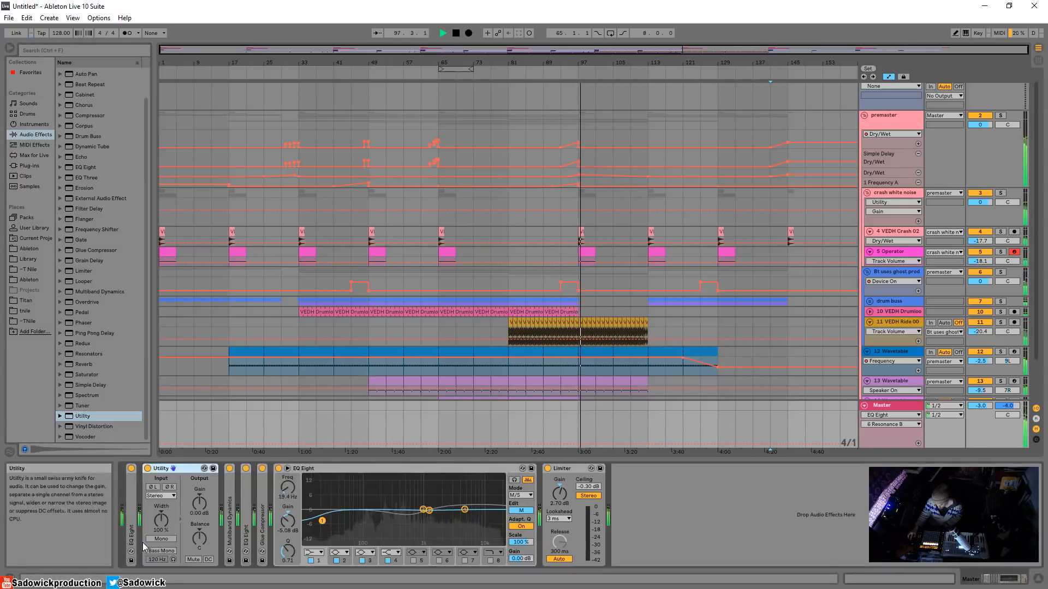
left_click(160, 550)
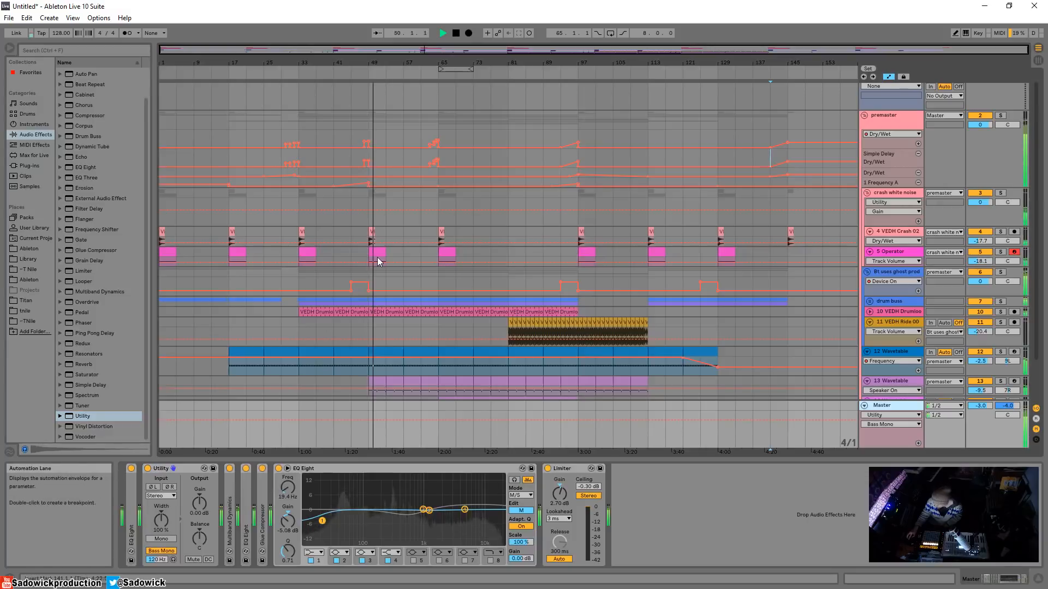
Group all the Master devices into an Audio Effect Rack and switch the rack off and on to compare the sound.
double_click(318, 468)
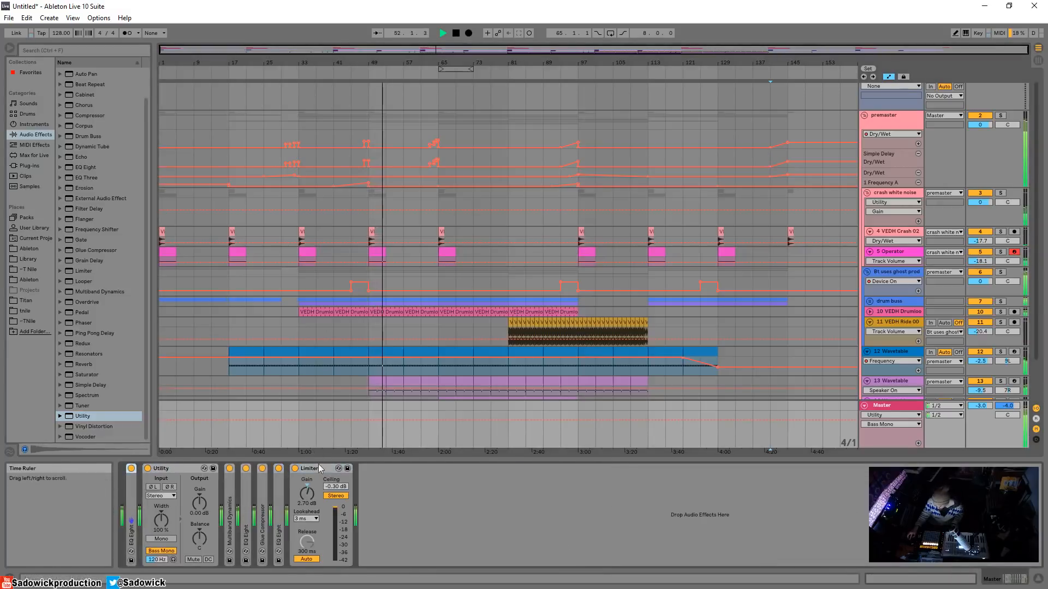
right_click(319, 469)
left_click(356, 523)
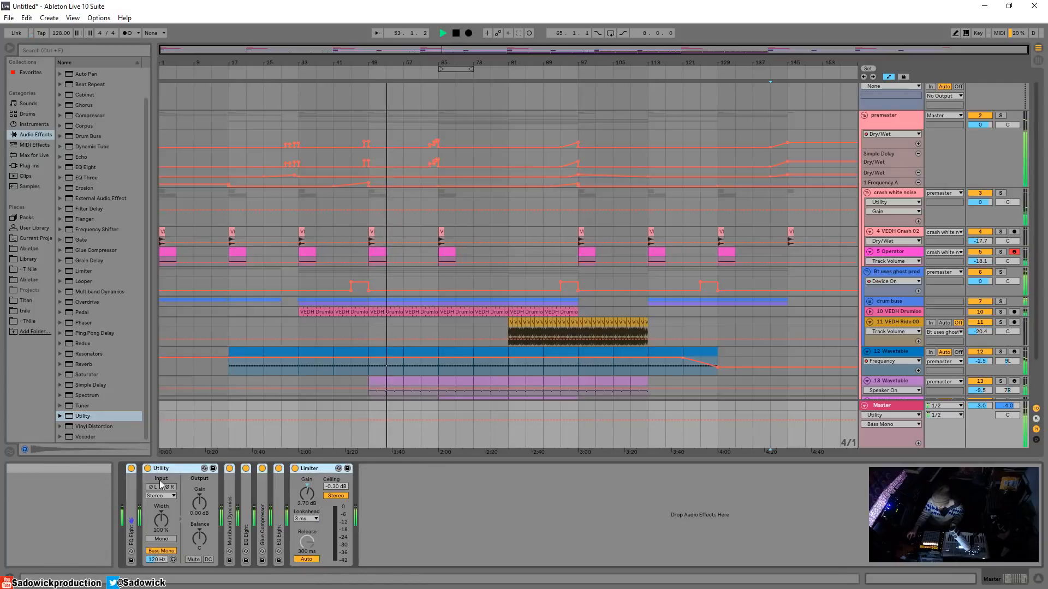
left_click(132, 470)
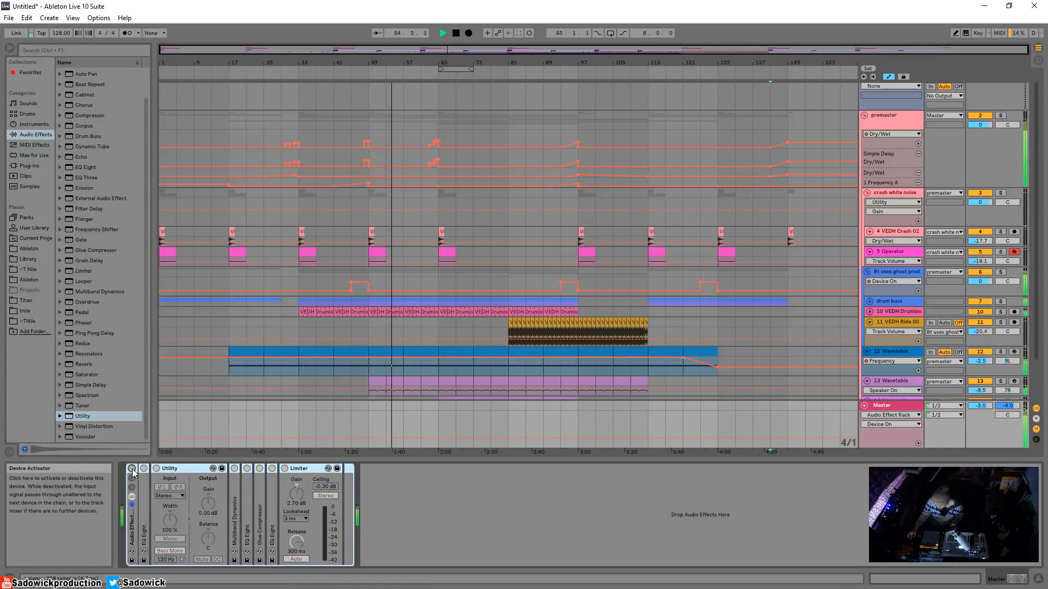
left_click(132, 469)
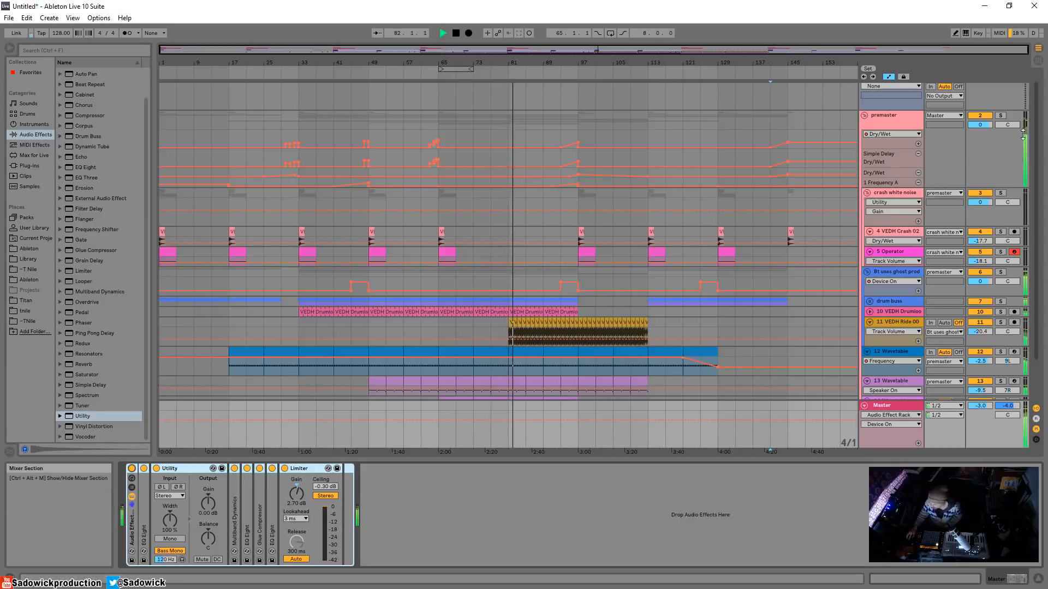
left_click(863, 115)
left_click(863, 115)
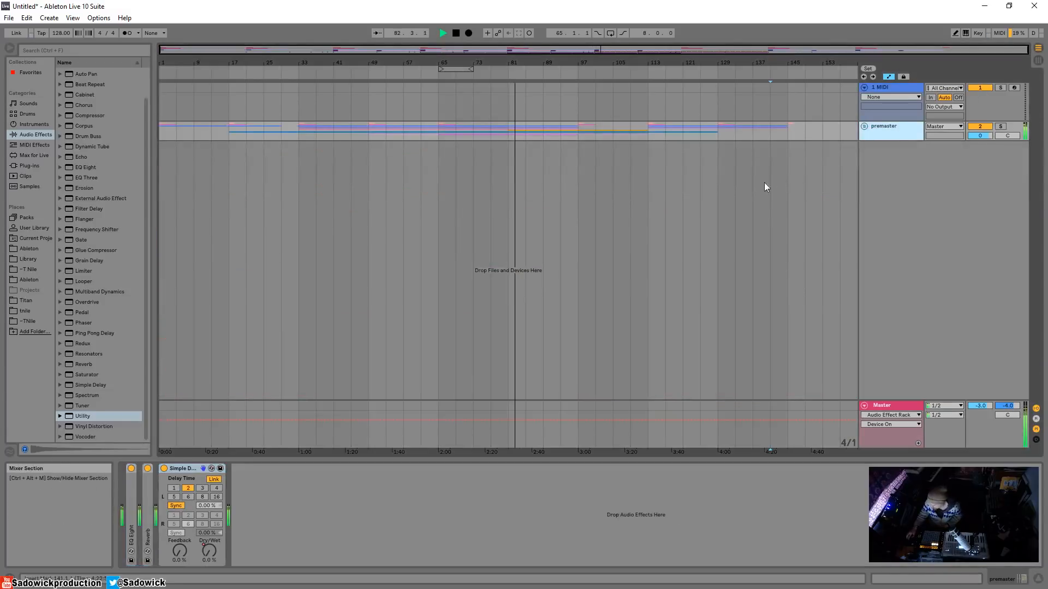
left_click(864, 126)
scroll(990, 344, "down", 2)
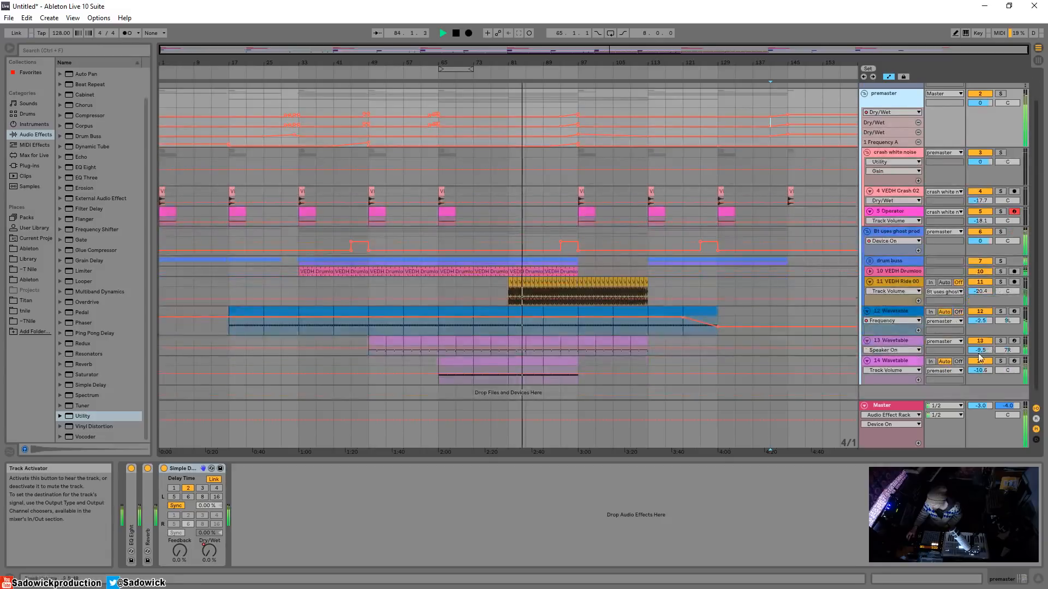